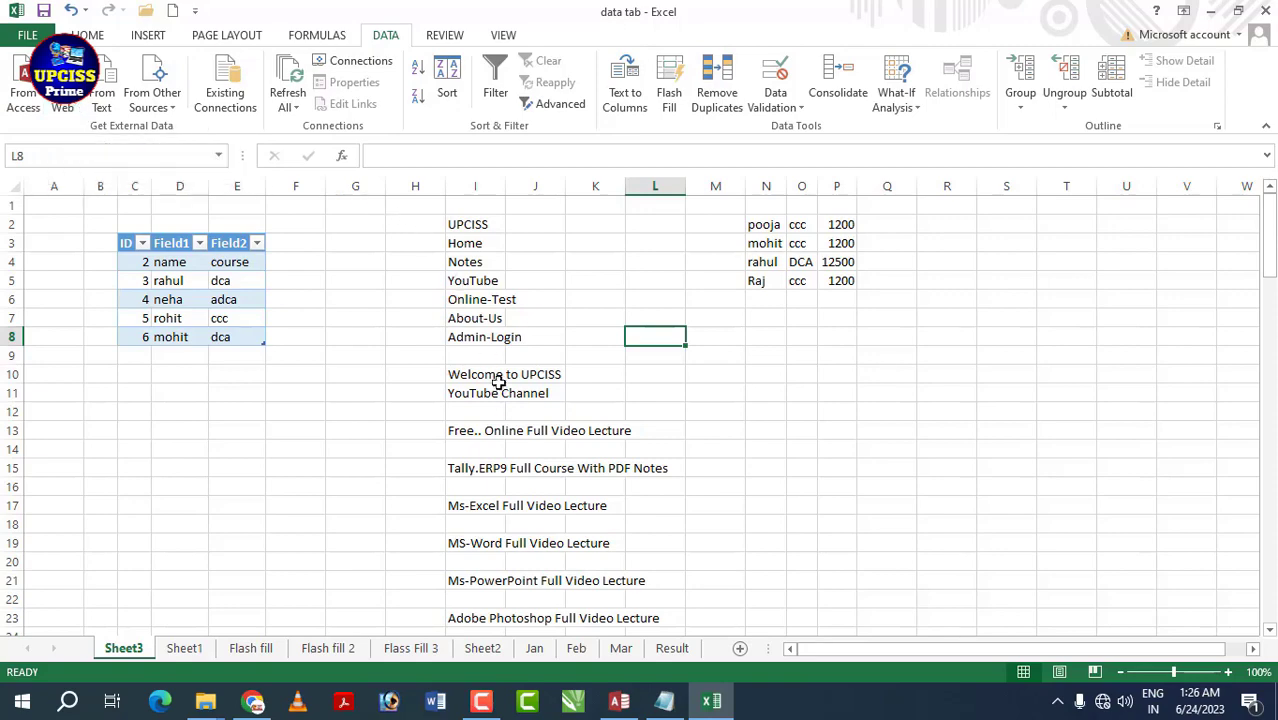
- Show Sheet1 with the 15-row student table of Sr No., Name, Course and Batch Time
{"action": "scroll", "coordinate": [508, 397], "scroll_direction": "down", "scroll_amount": 1}
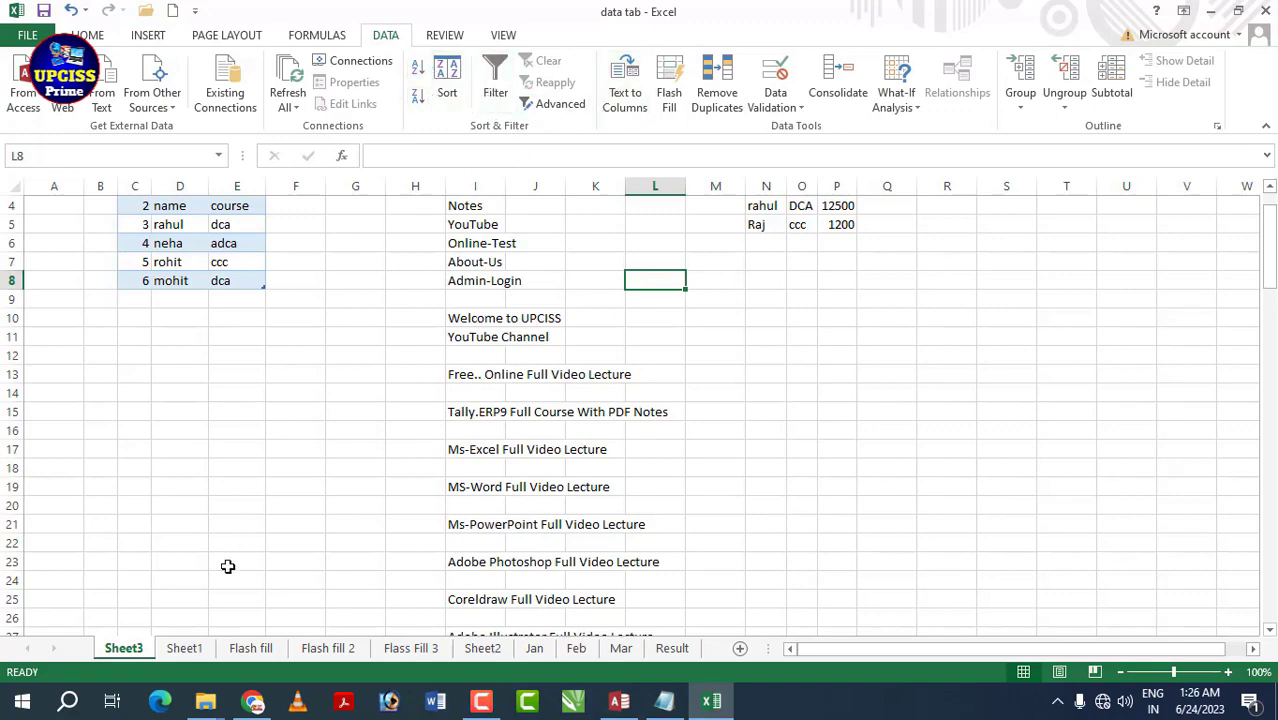
{"action": "left_click", "coordinate": [205, 650]}
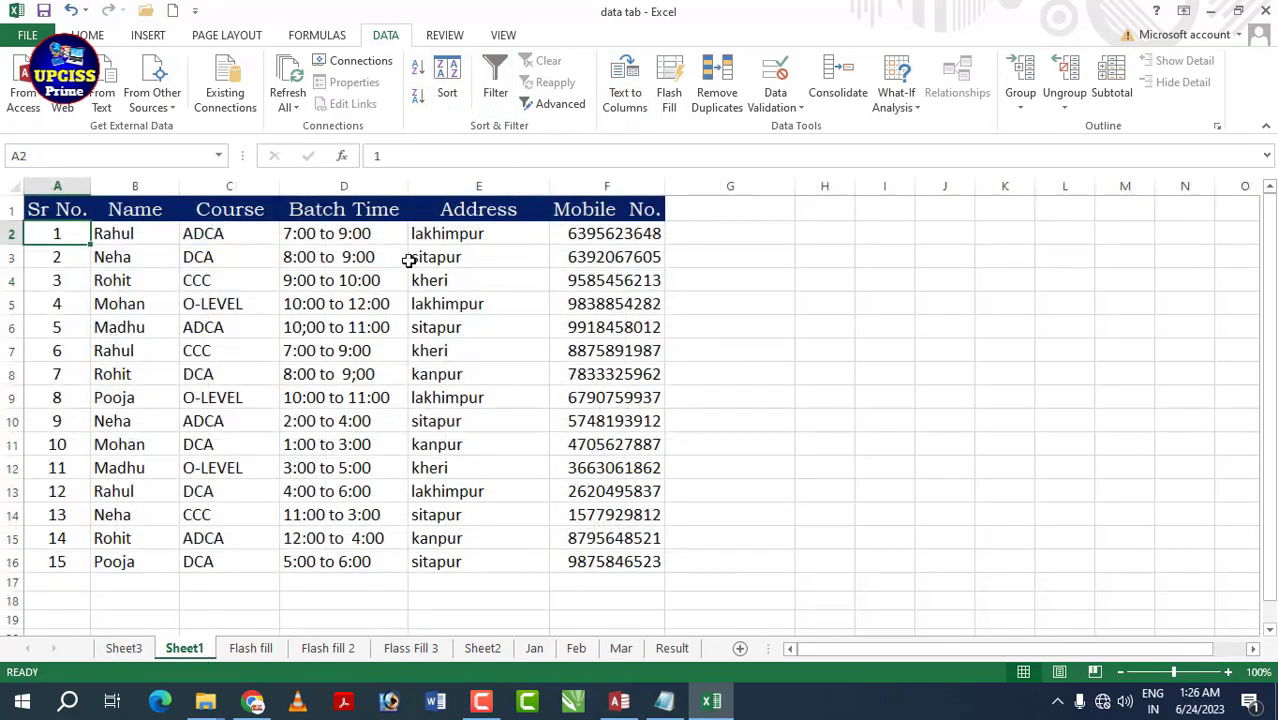
{"action": "left_click", "coordinate": [412, 259]}
{"action": "left_click", "coordinate": [337, 397]}
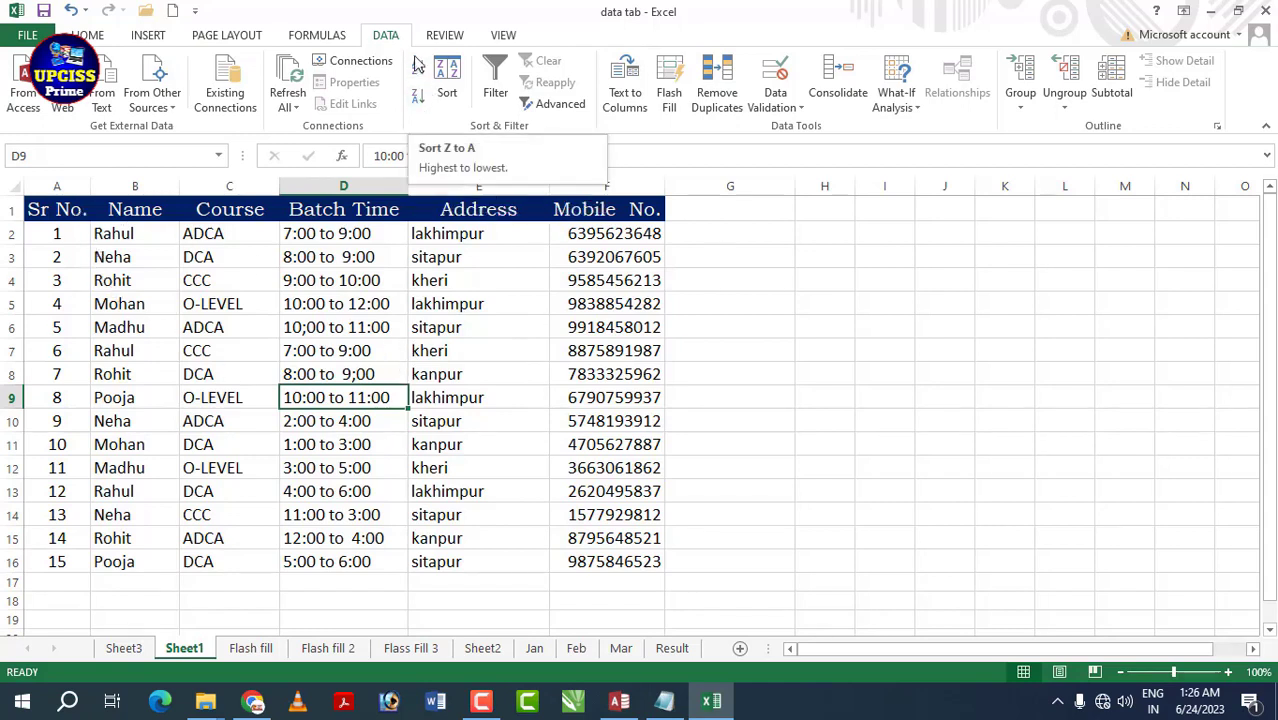
{"action": "left_click", "coordinate": [342, 333]}
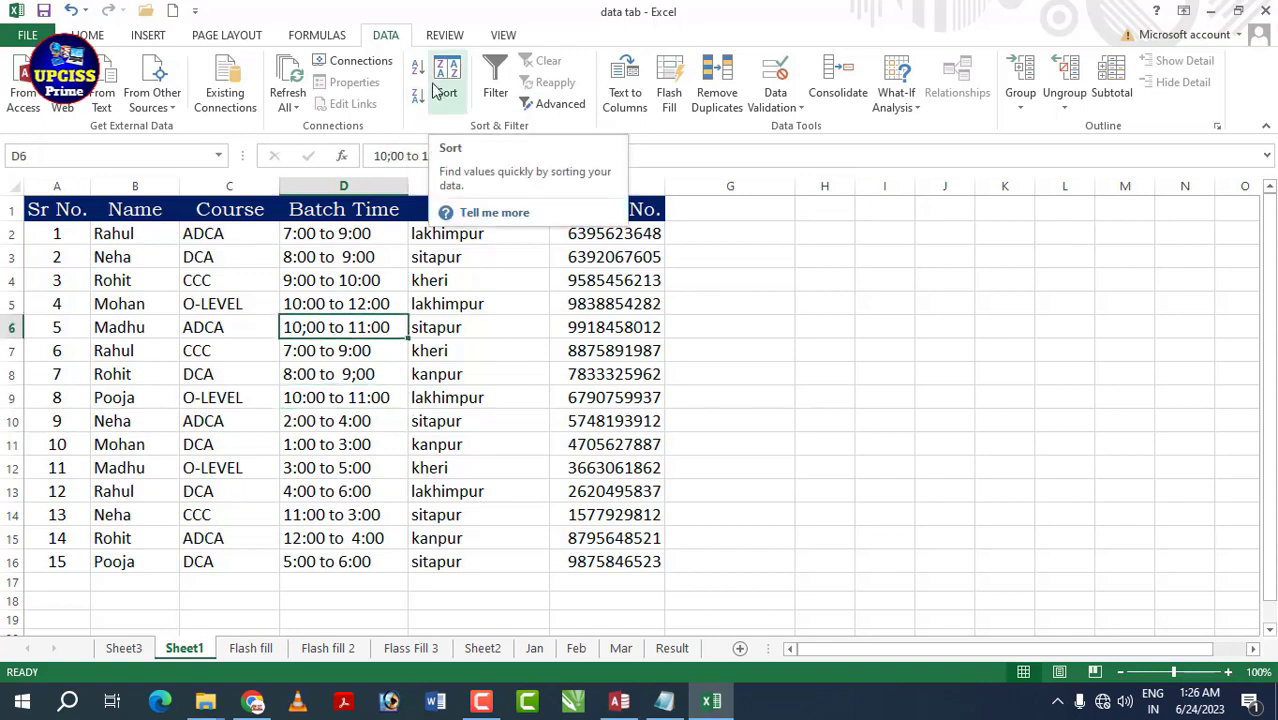
{"action": "left_click", "coordinate": [87, 35]}
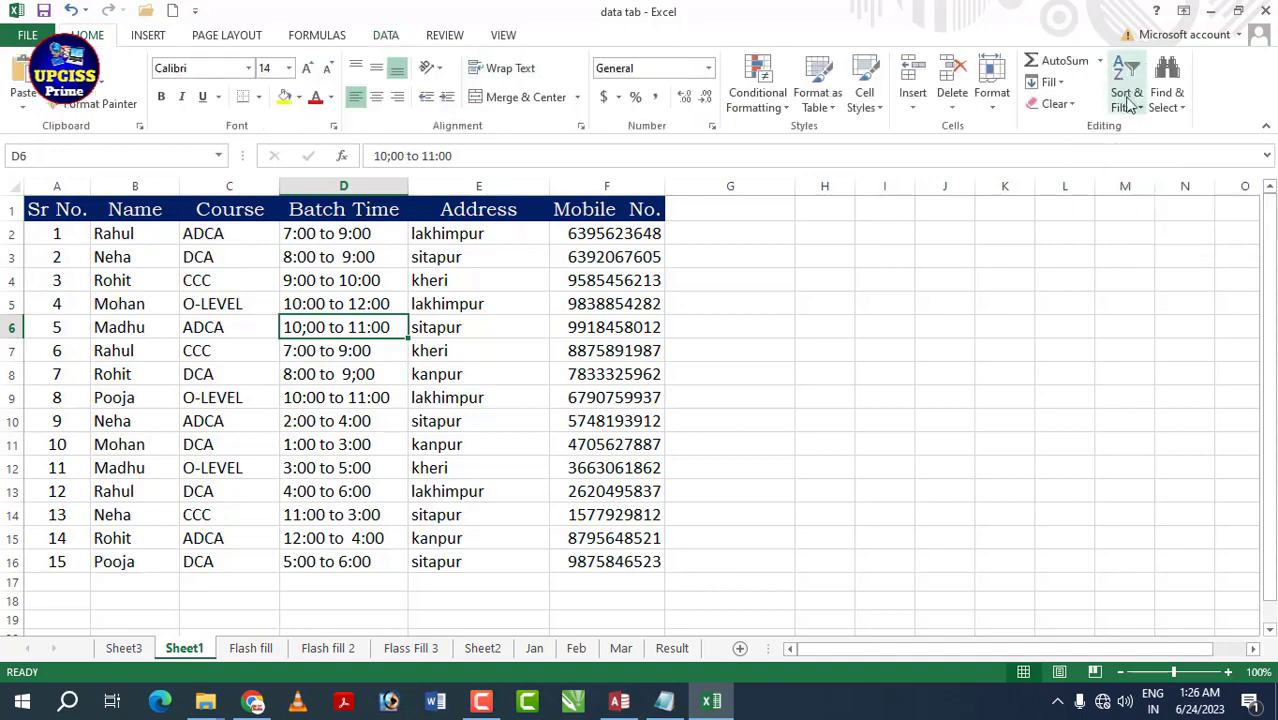
{"action": "left_click", "coordinate": [385, 36]}
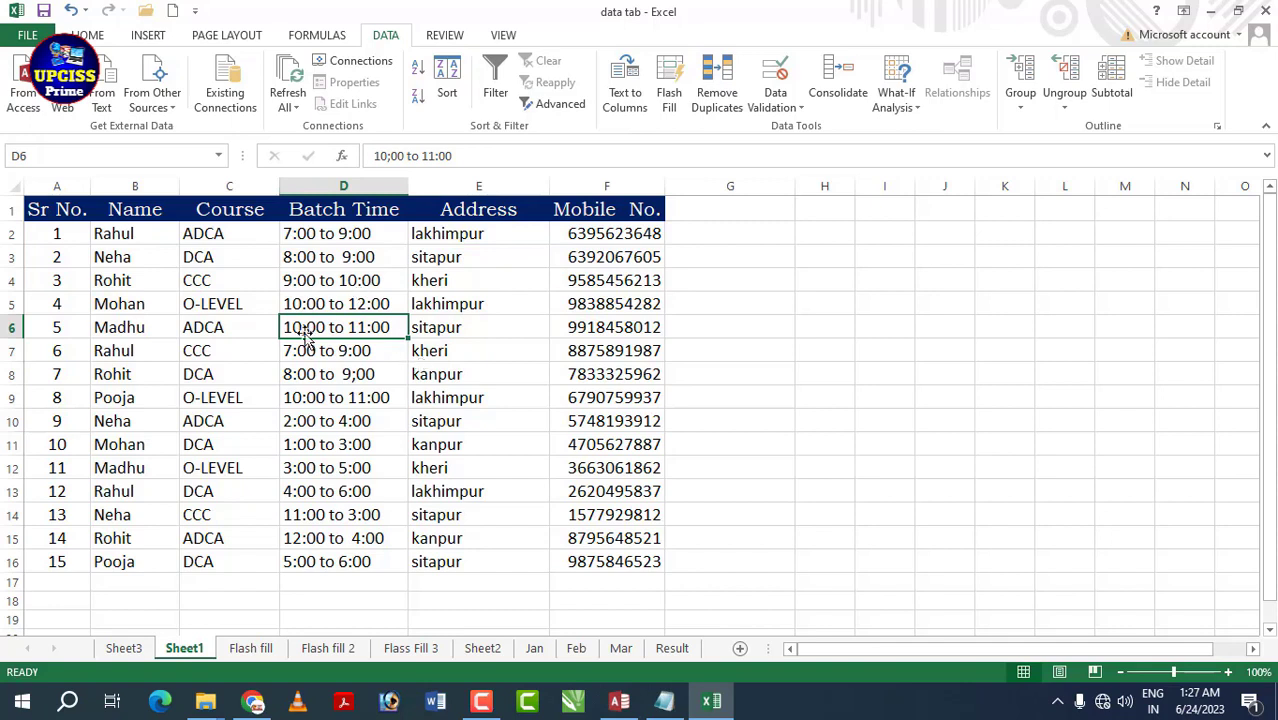
{"action": "left_click", "coordinate": [215, 308]}
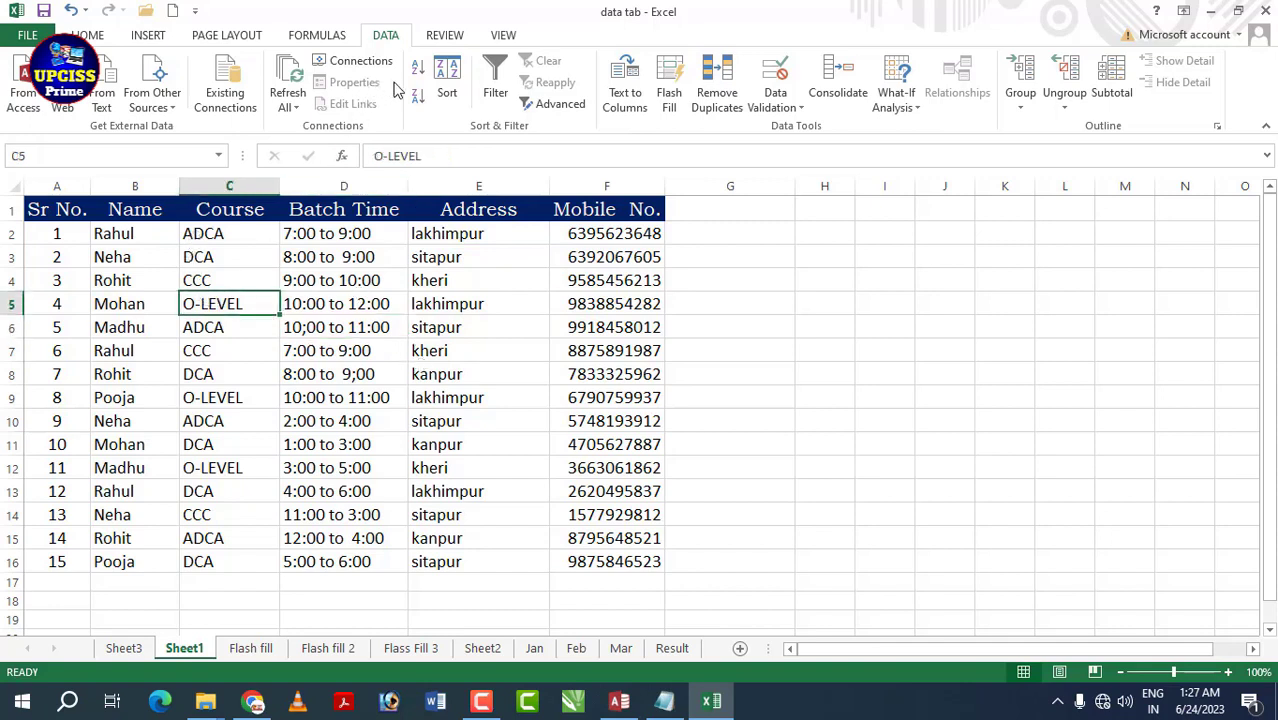
{"action": "left_click", "coordinate": [201, 337]}
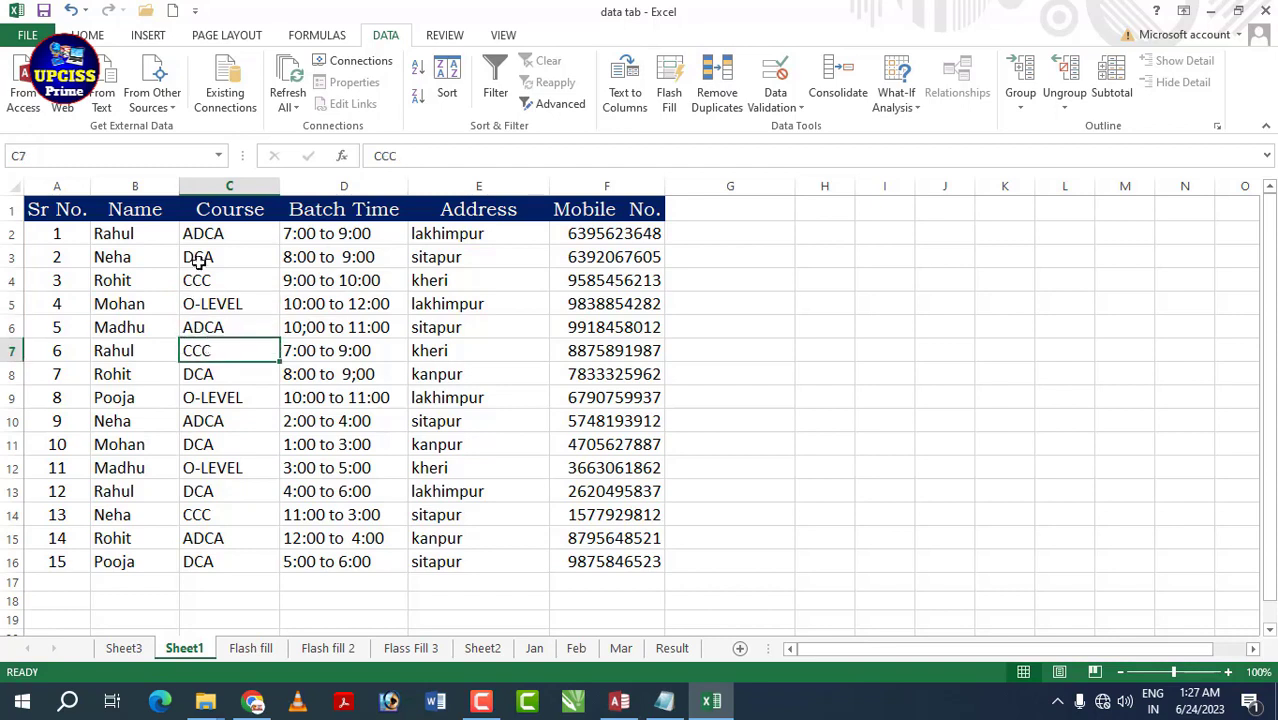
{"action": "left_click_drag", "start_coordinate": [218, 210], "coordinate": [262, 555]}
{"action": "left_click", "coordinate": [242, 348]}
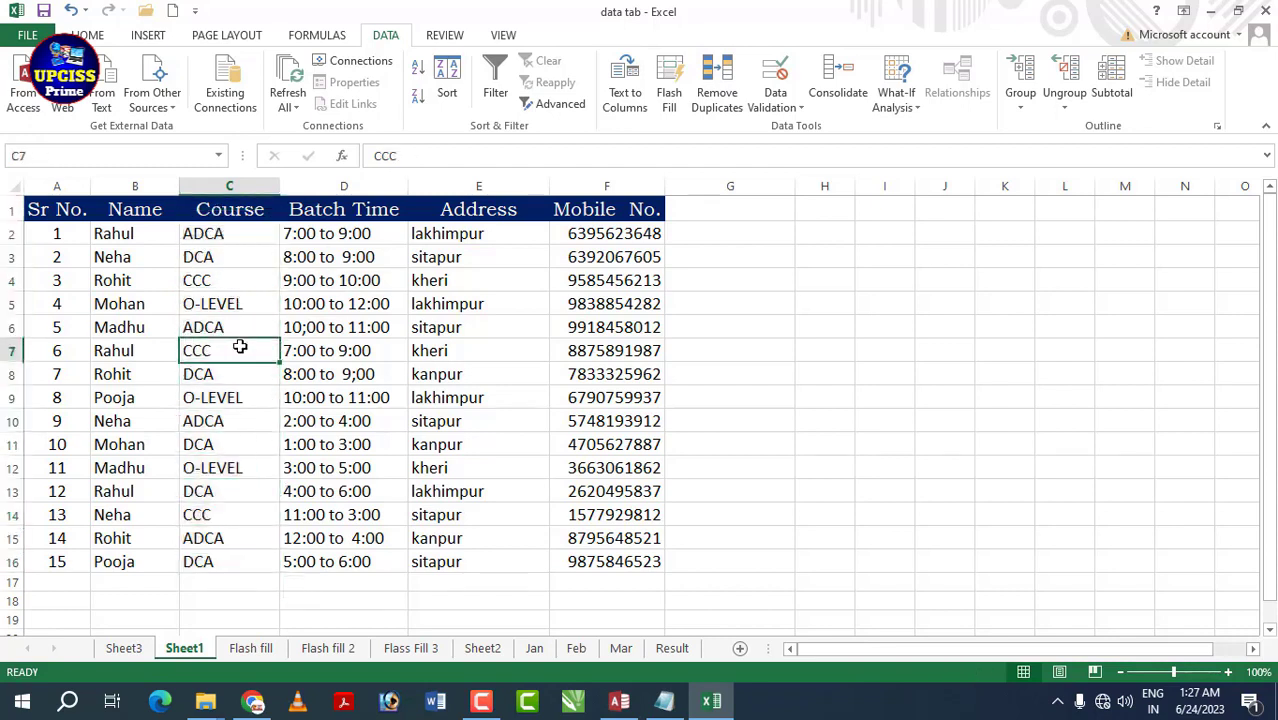
{"action": "left_click", "coordinate": [215, 281]}
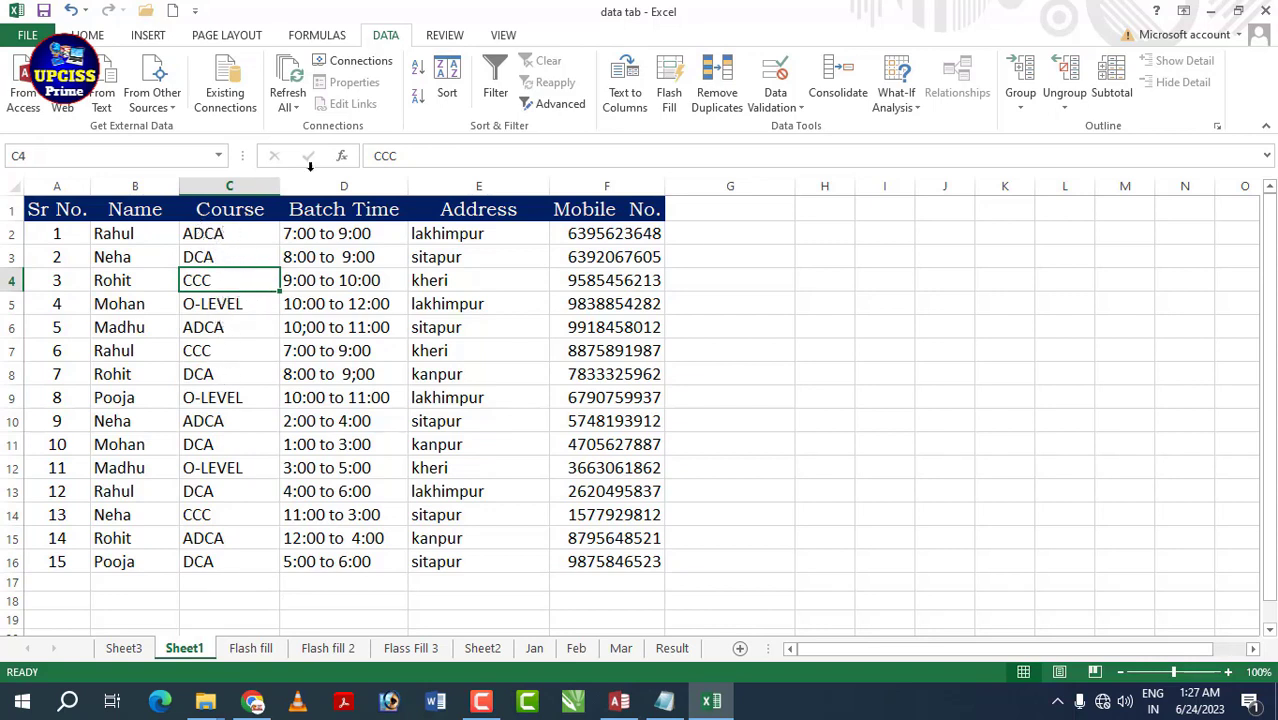
{"action": "left_click", "coordinate": [220, 214]}
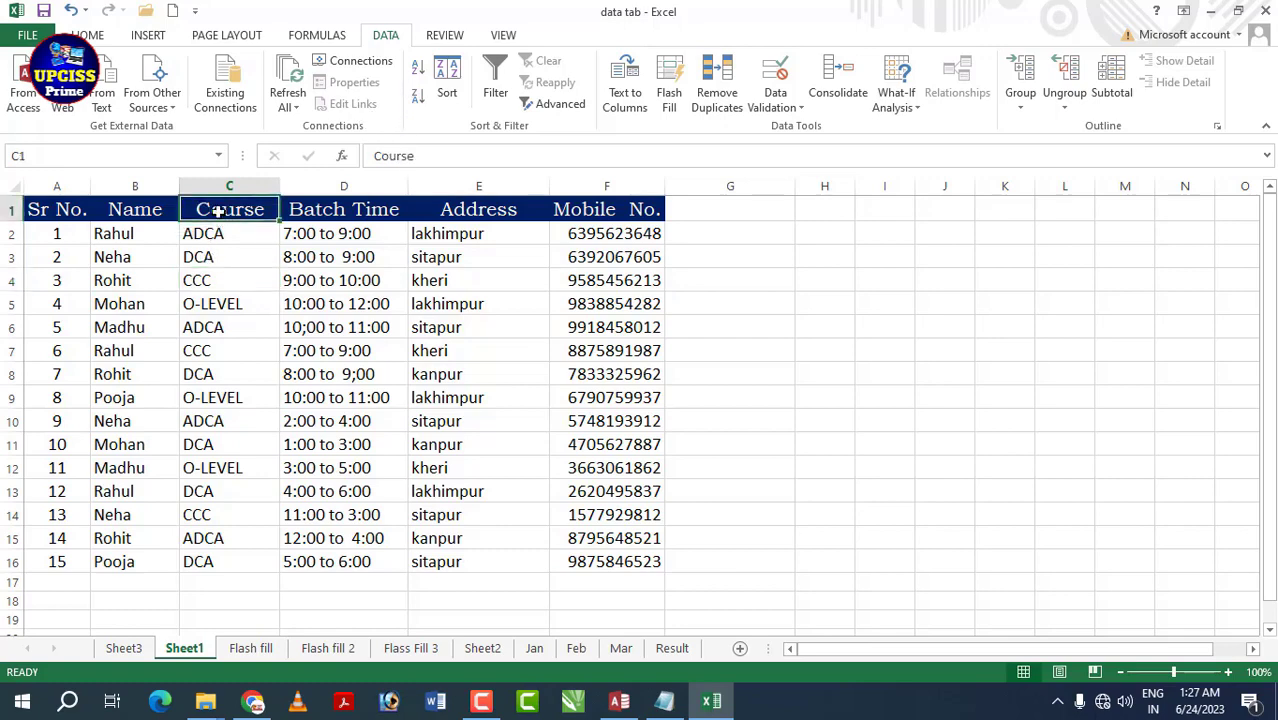
{"action": "left_click", "coordinate": [418, 73]}
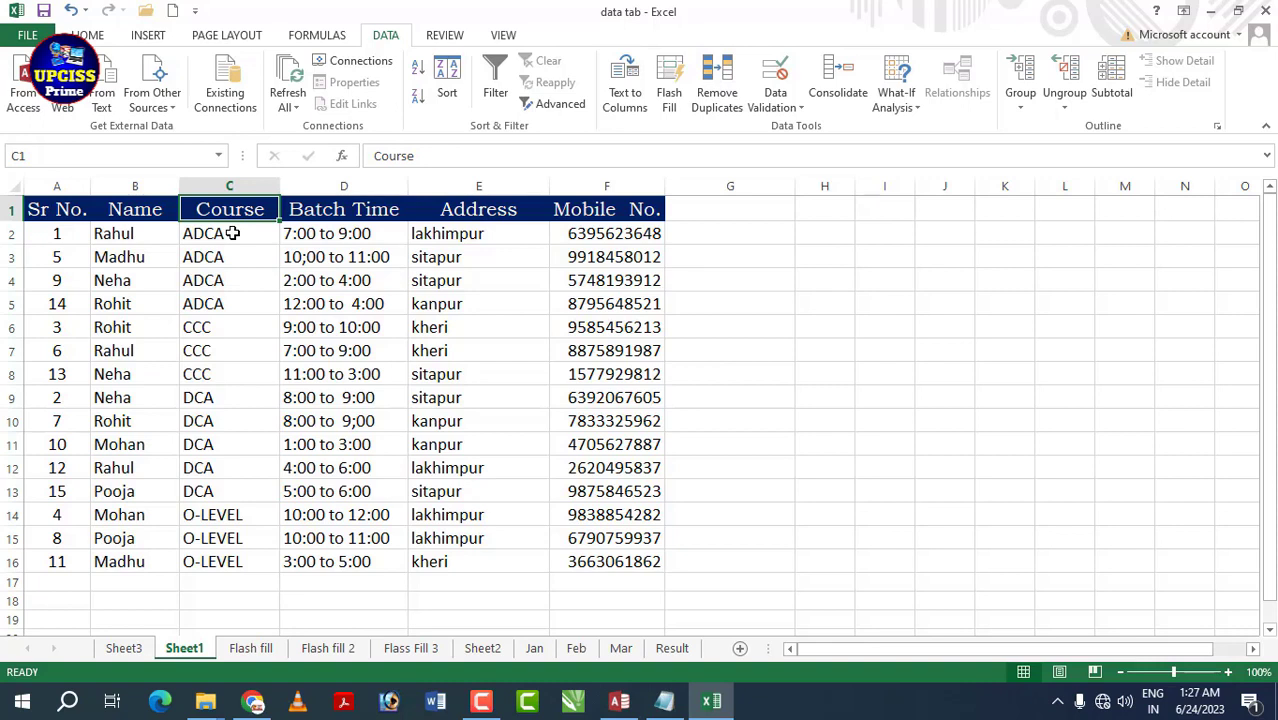
{"action": "left_click_drag", "start_coordinate": [200, 233], "coordinate": [208, 491]}
{"action": "left_click", "coordinate": [207, 405]}
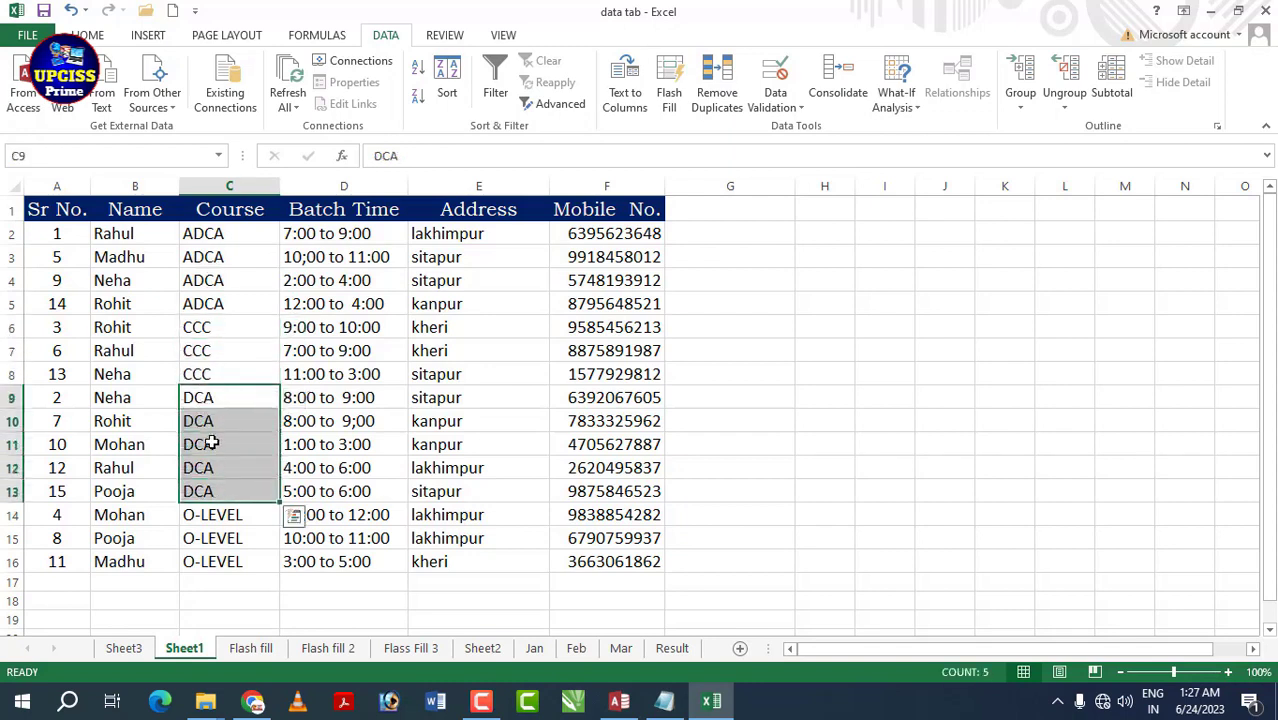
{"action": "left_click", "coordinate": [210, 304]}
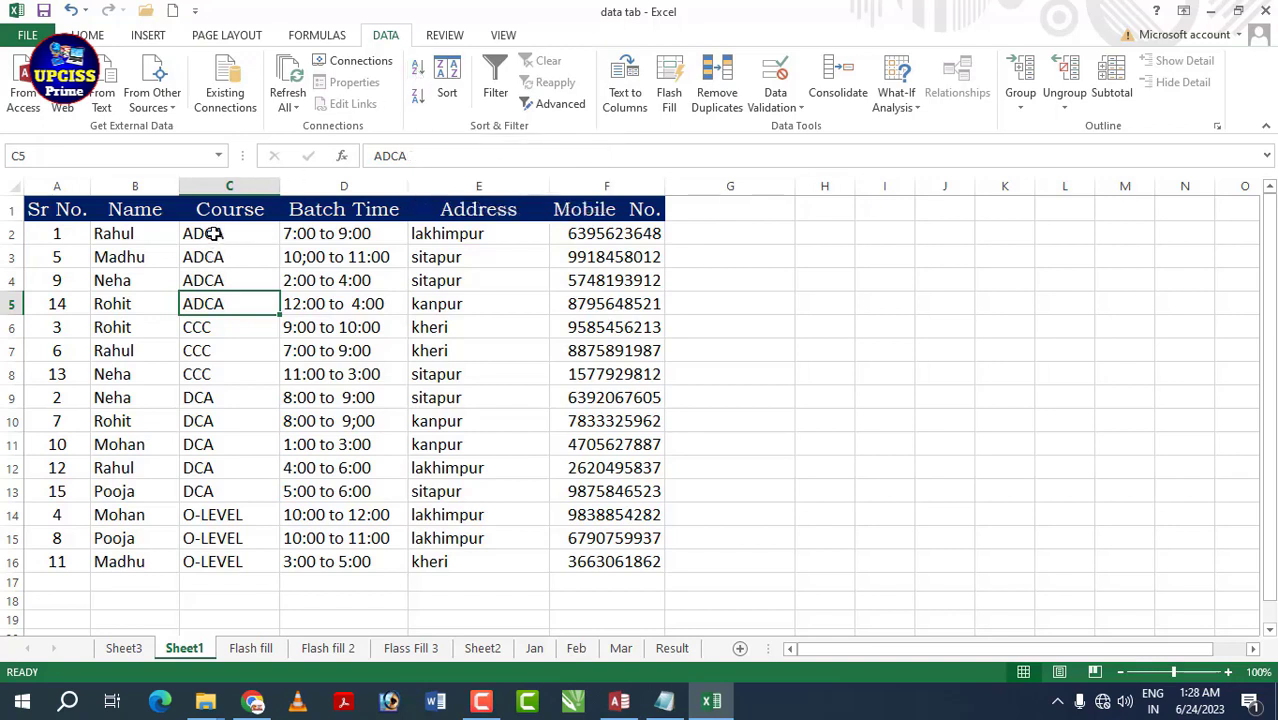
{"action": "left_click", "coordinate": [412, 97]}
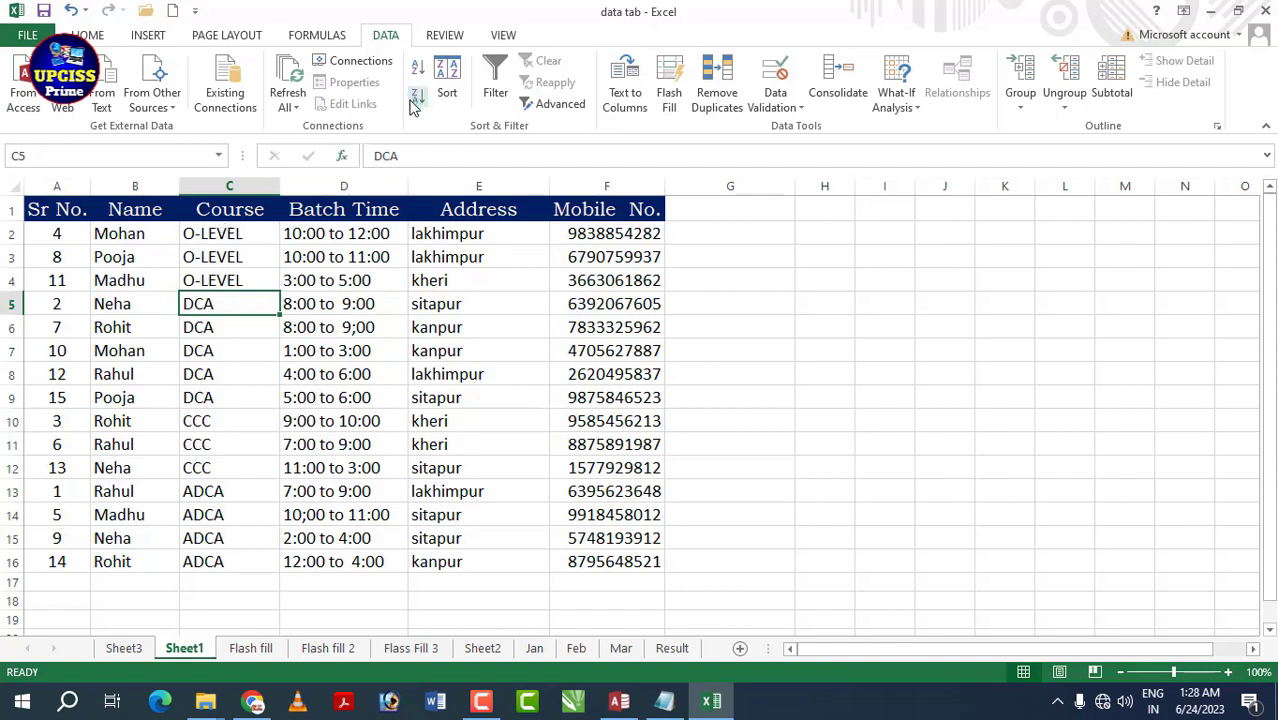
{"action": "left_click", "coordinate": [62, 233]}
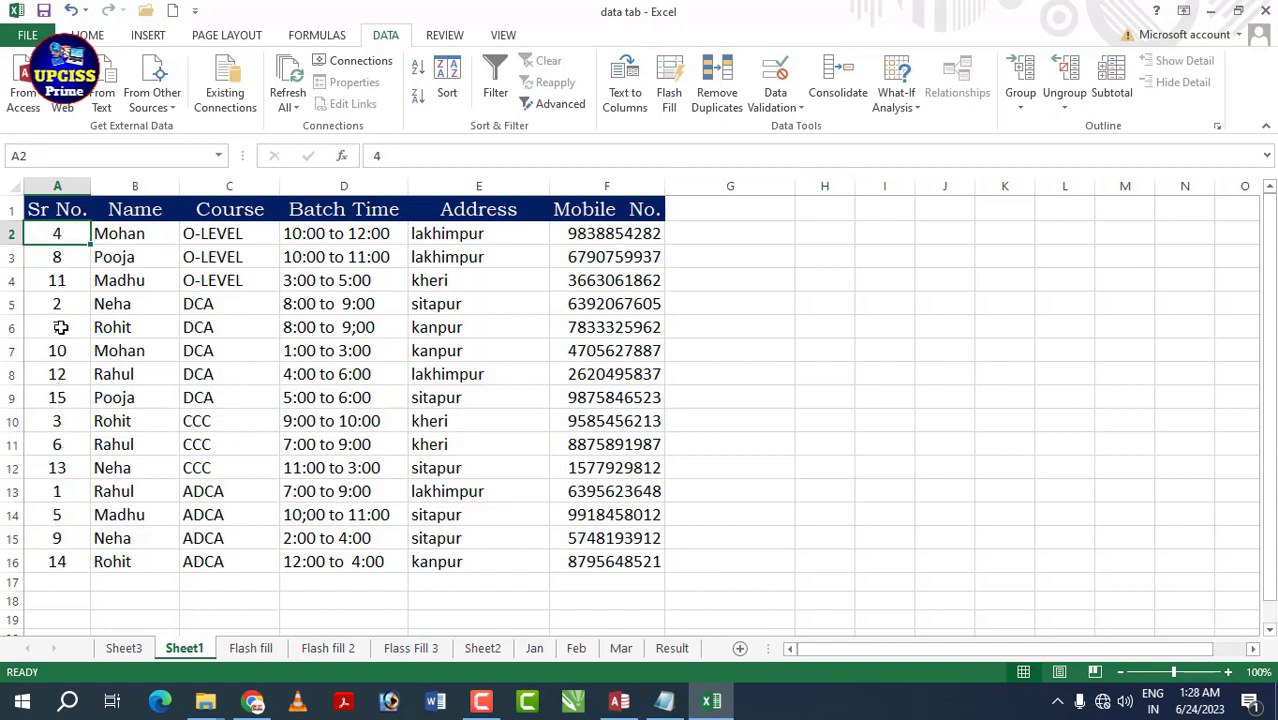
{"action": "left_click", "coordinate": [418, 68]}
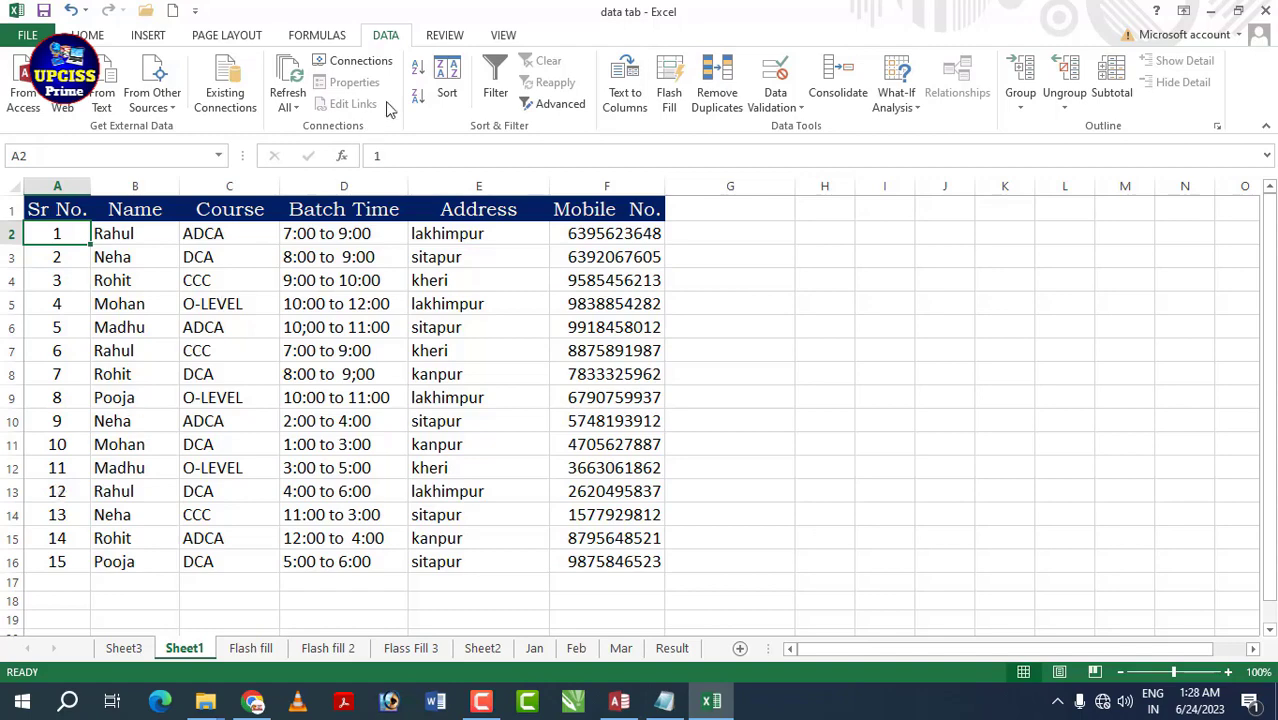
{"action": "left_click", "coordinate": [418, 97]}
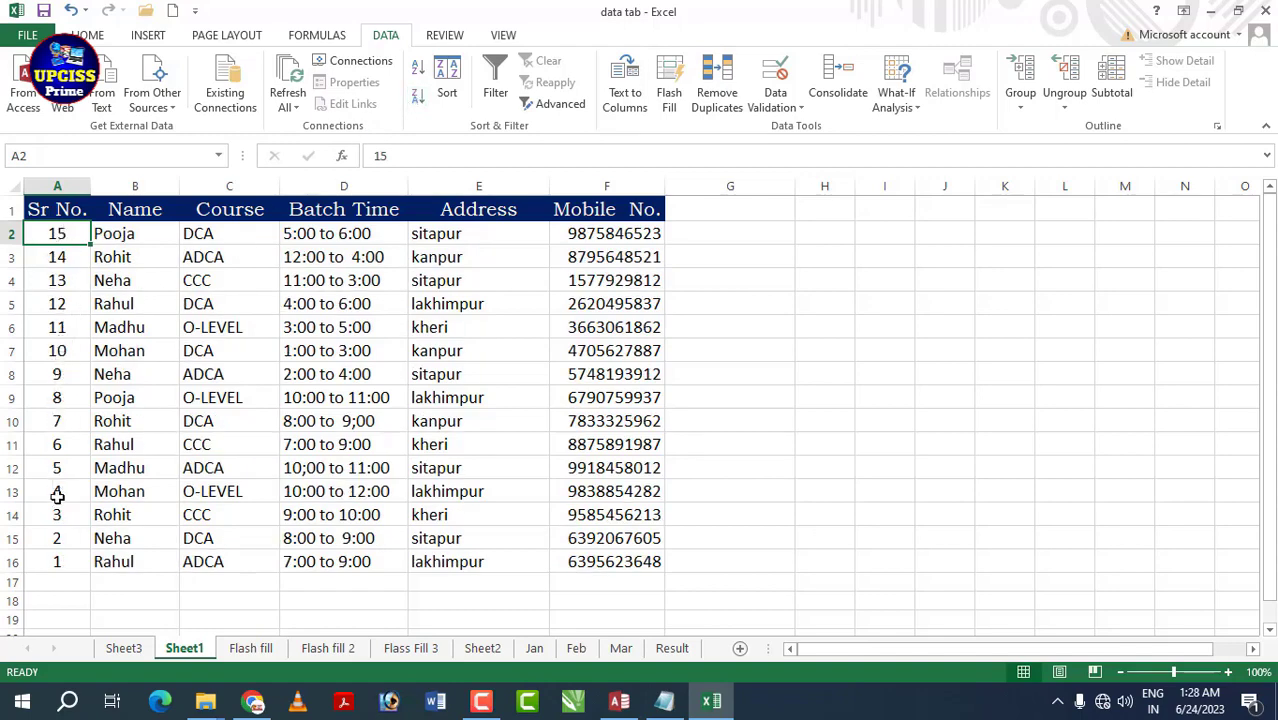
{"action": "left_click", "coordinate": [418, 68]}
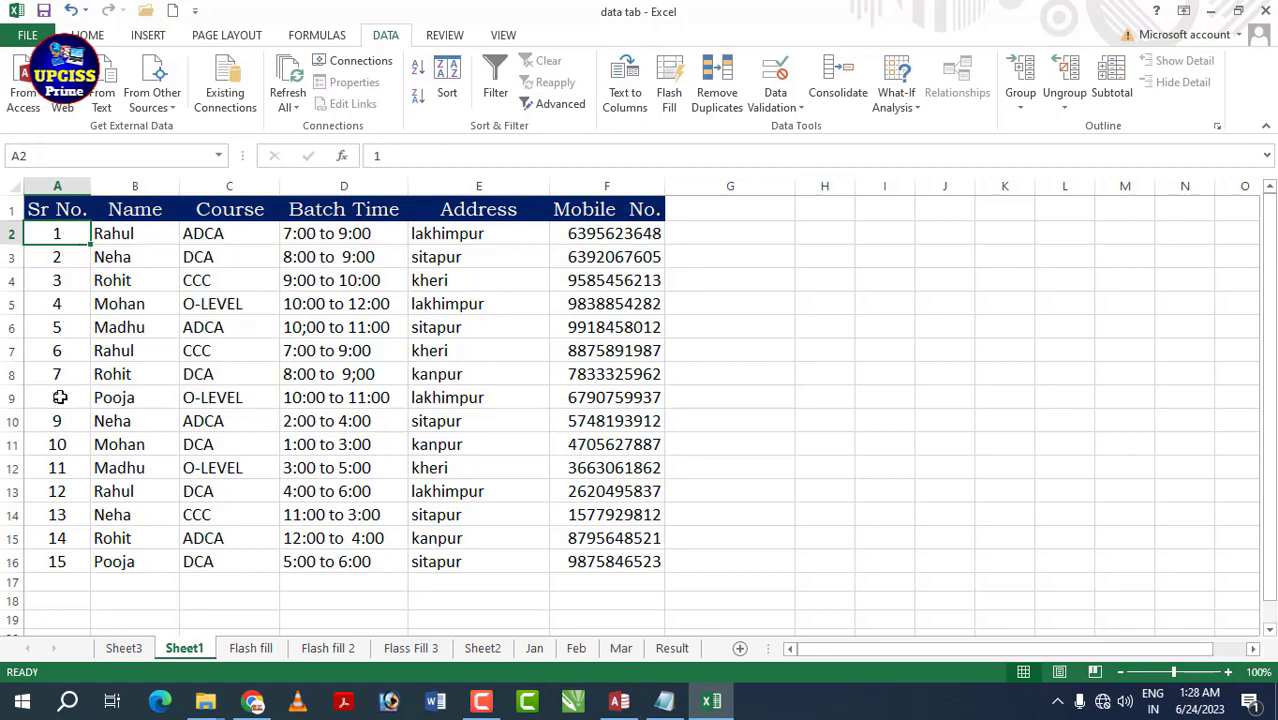
{"action": "left_click", "coordinate": [418, 96]}
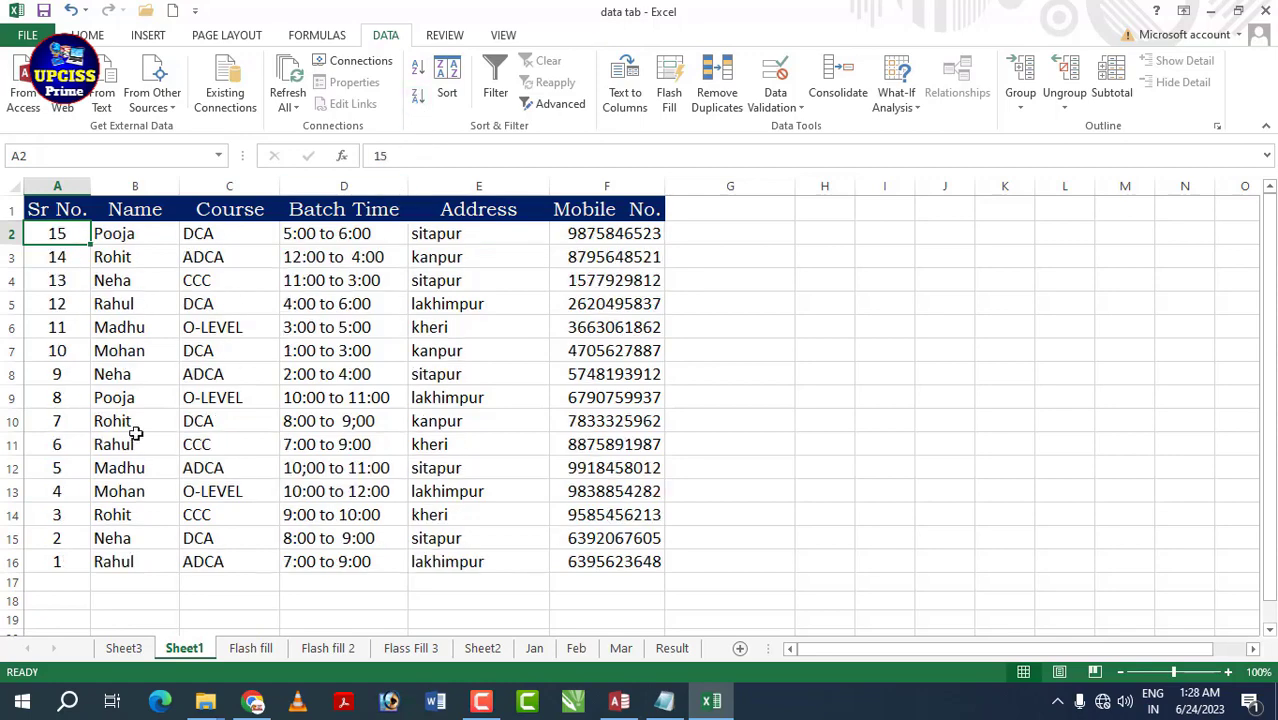
{"action": "left_click", "coordinate": [418, 66]}
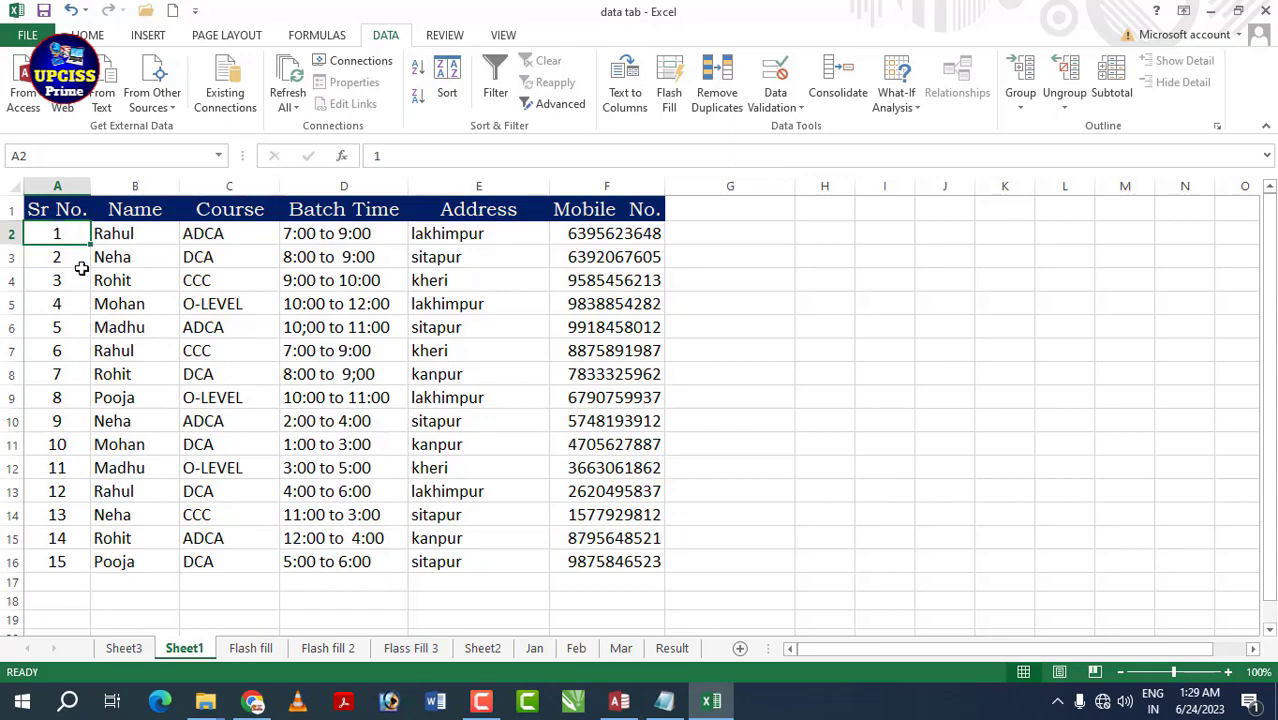
- Sort the student table by the Course column in A to Z order
{"action": "left_click", "coordinate": [451, 68]}
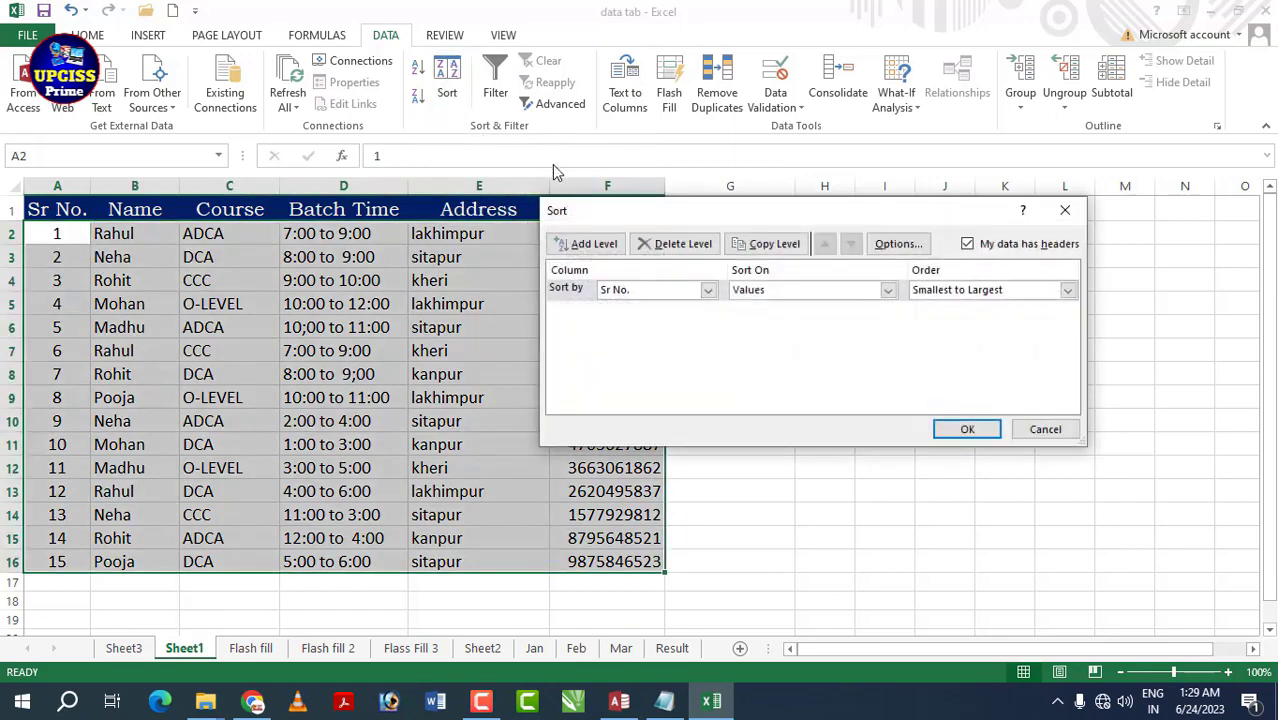
{"action": "left_click_drag", "start_coordinate": [630, 211], "coordinate": [549, 294]}
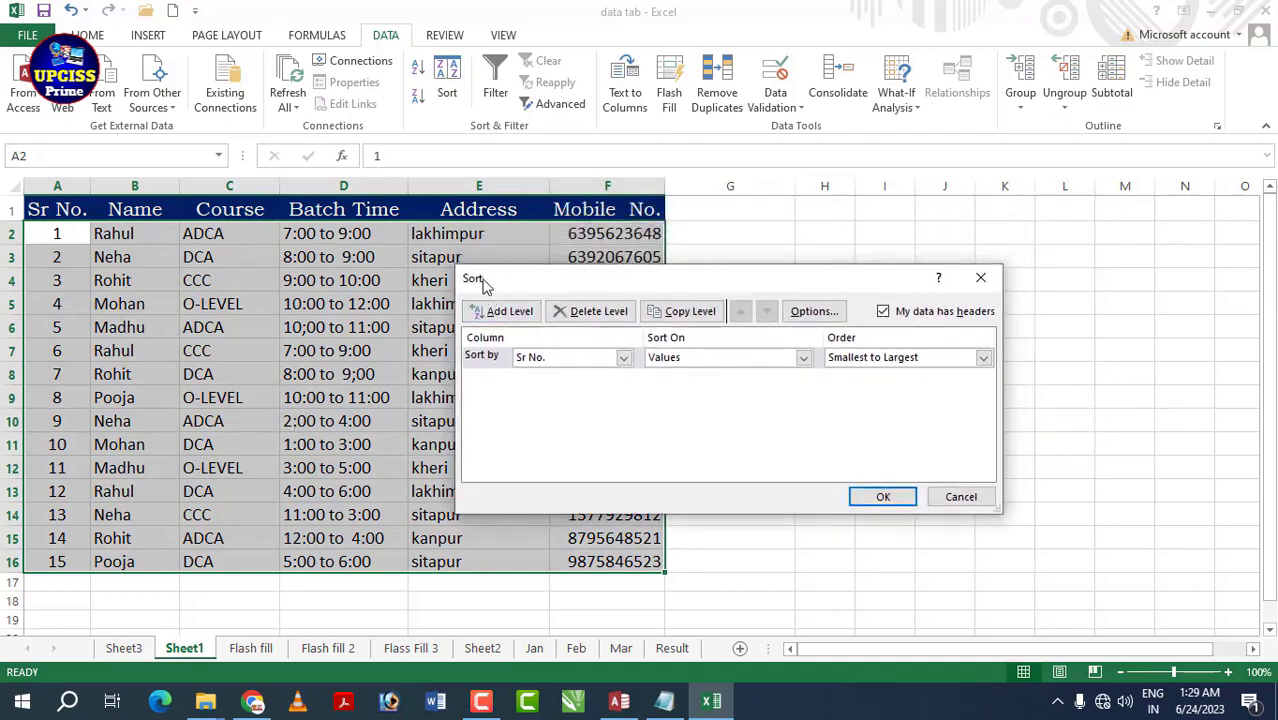
{"action": "left_click_drag", "start_coordinate": [485, 285], "coordinate": [717, 134]}
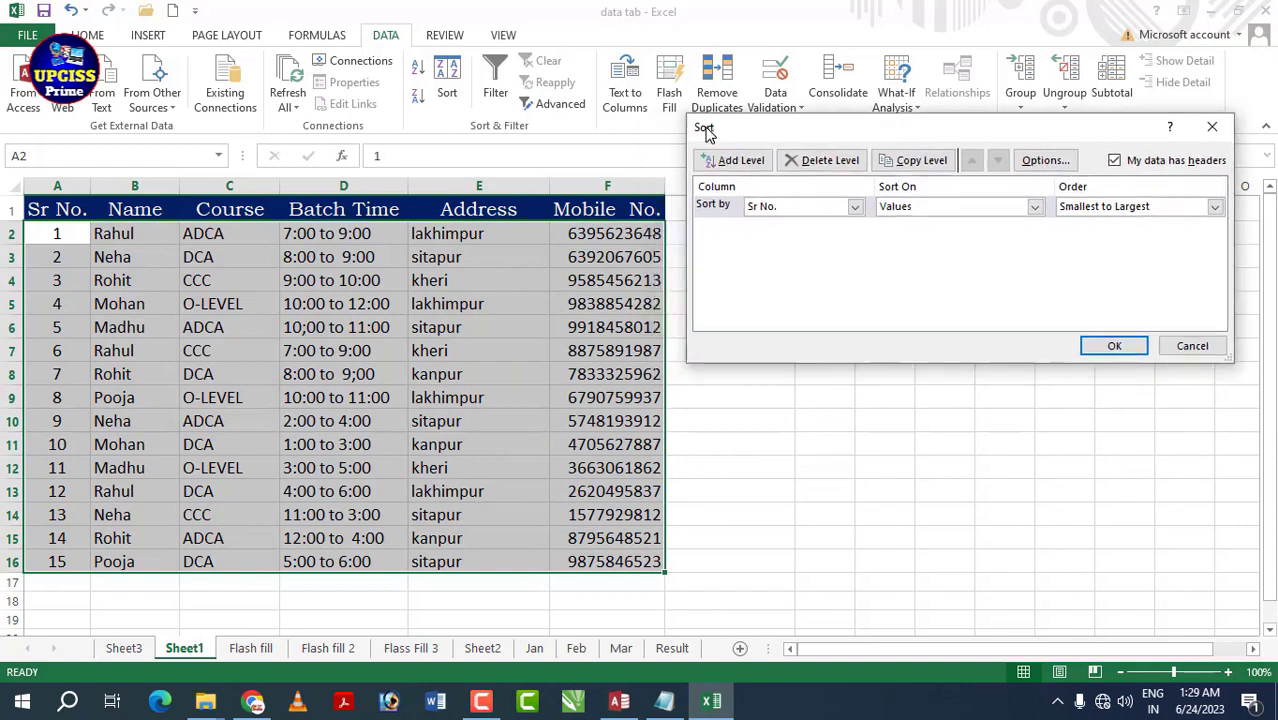
{"action": "left_click", "coordinate": [855, 206]}
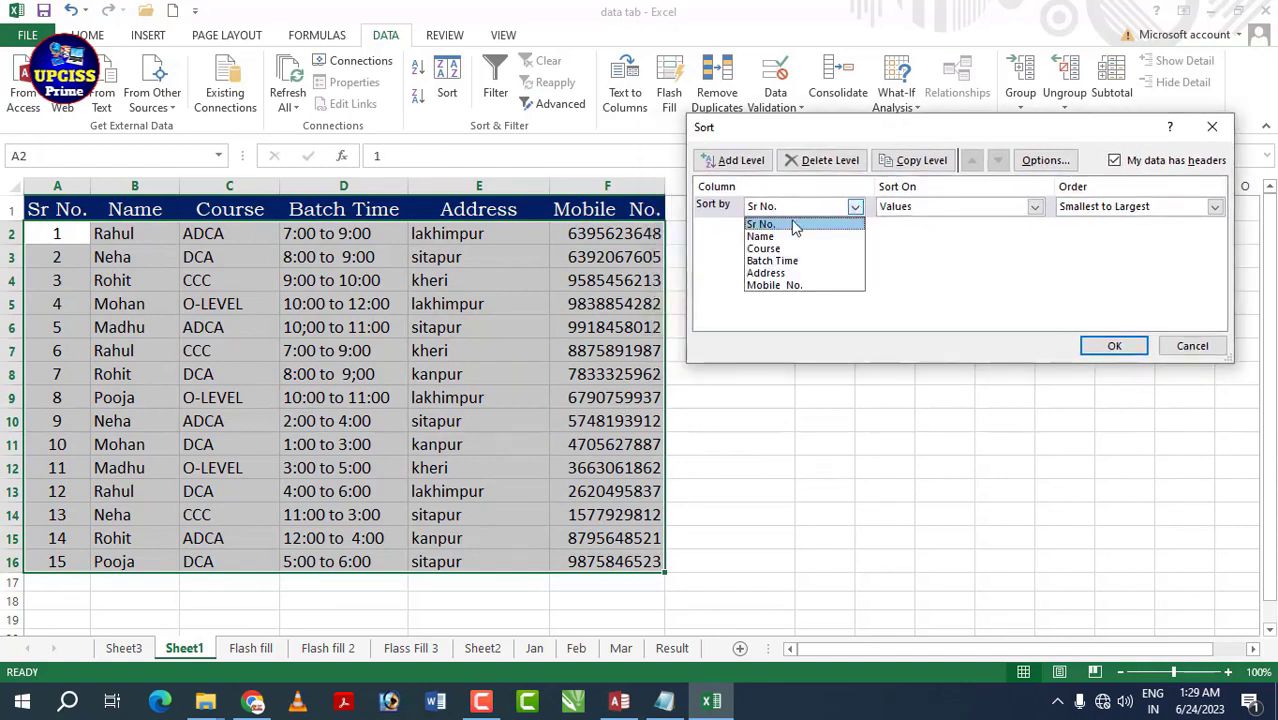
{"action": "left_click", "coordinate": [855, 219]}
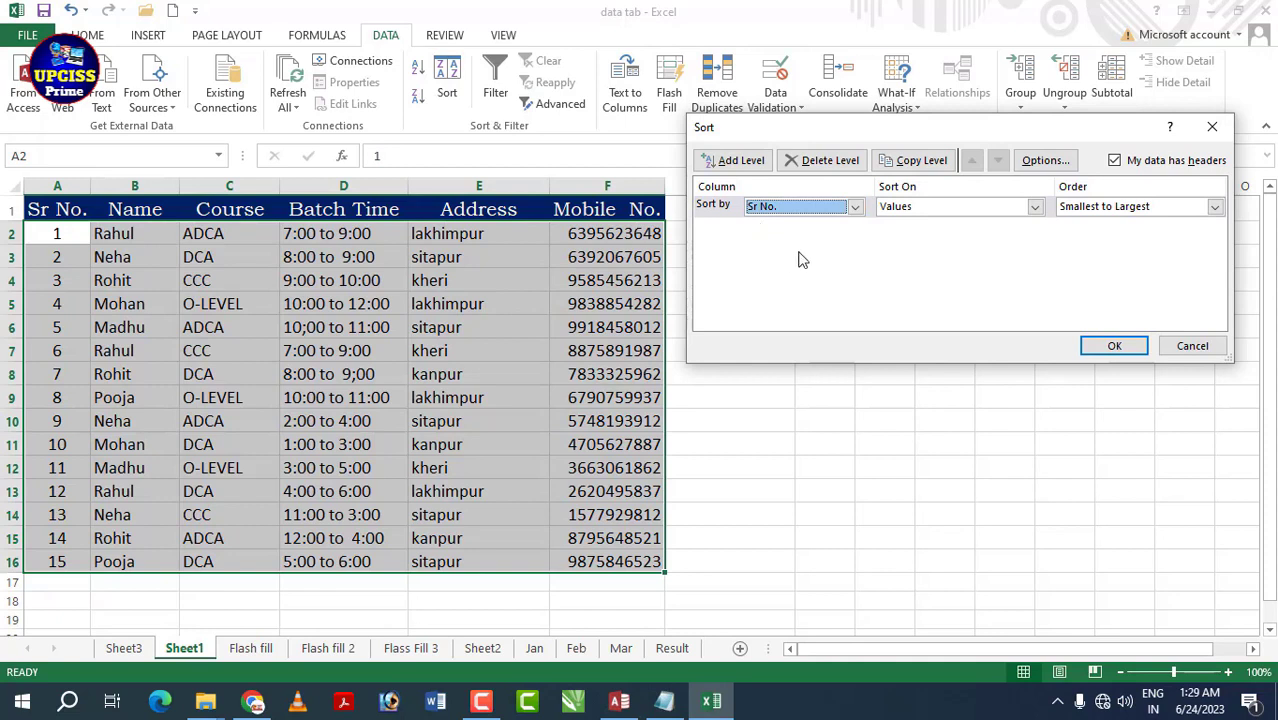
{"action": "left_click", "coordinate": [855, 206]}
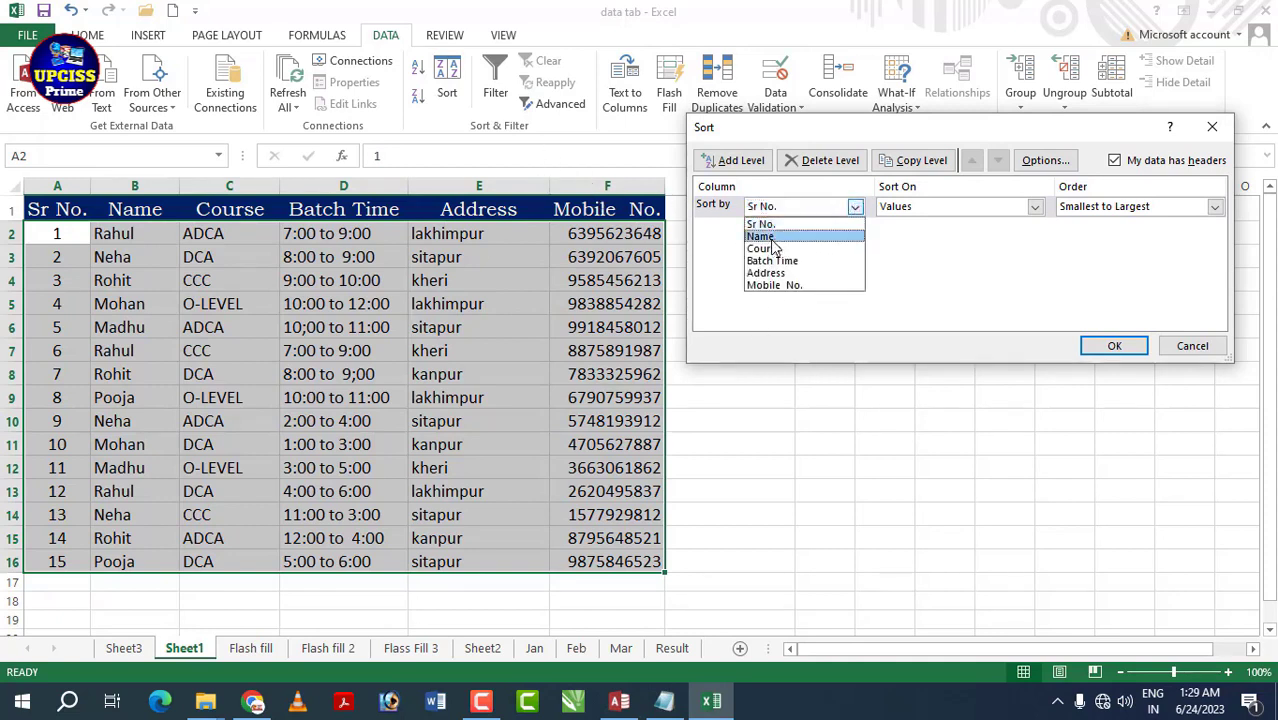
{"action": "left_click", "coordinate": [772, 239]}
{"action": "left_click", "coordinate": [855, 206]}
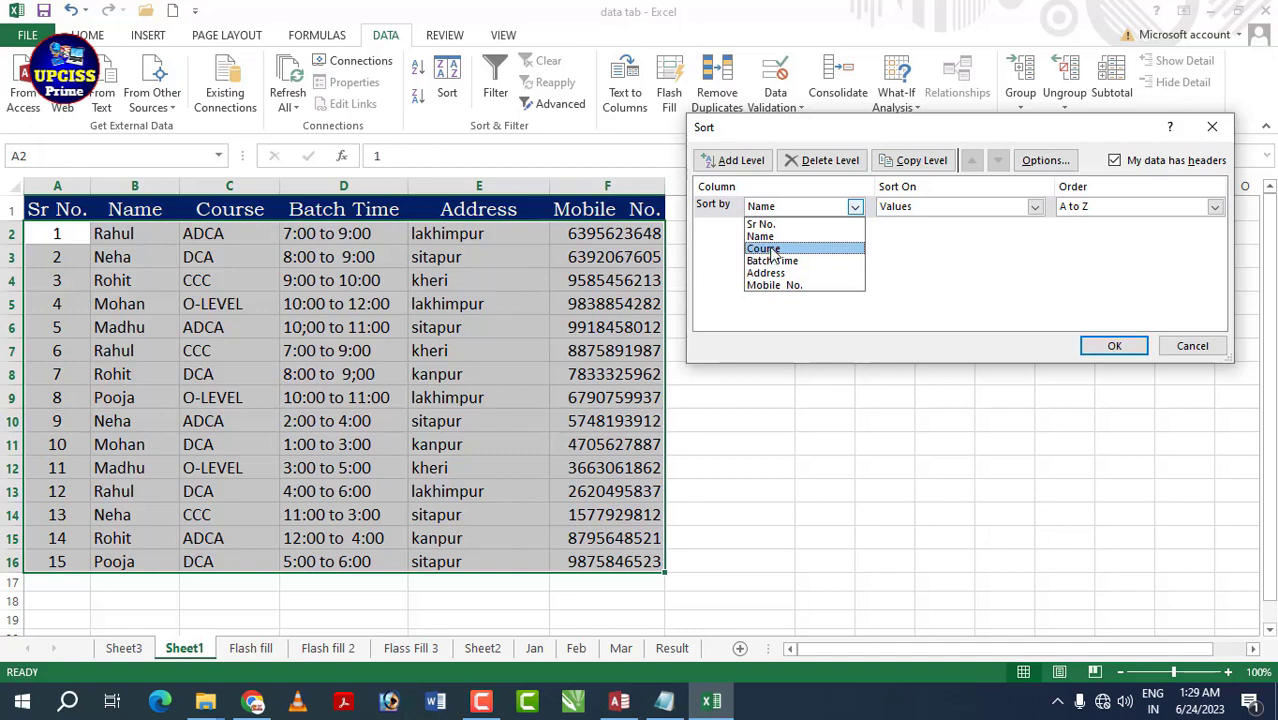
{"action": "left_click", "coordinate": [764, 249]}
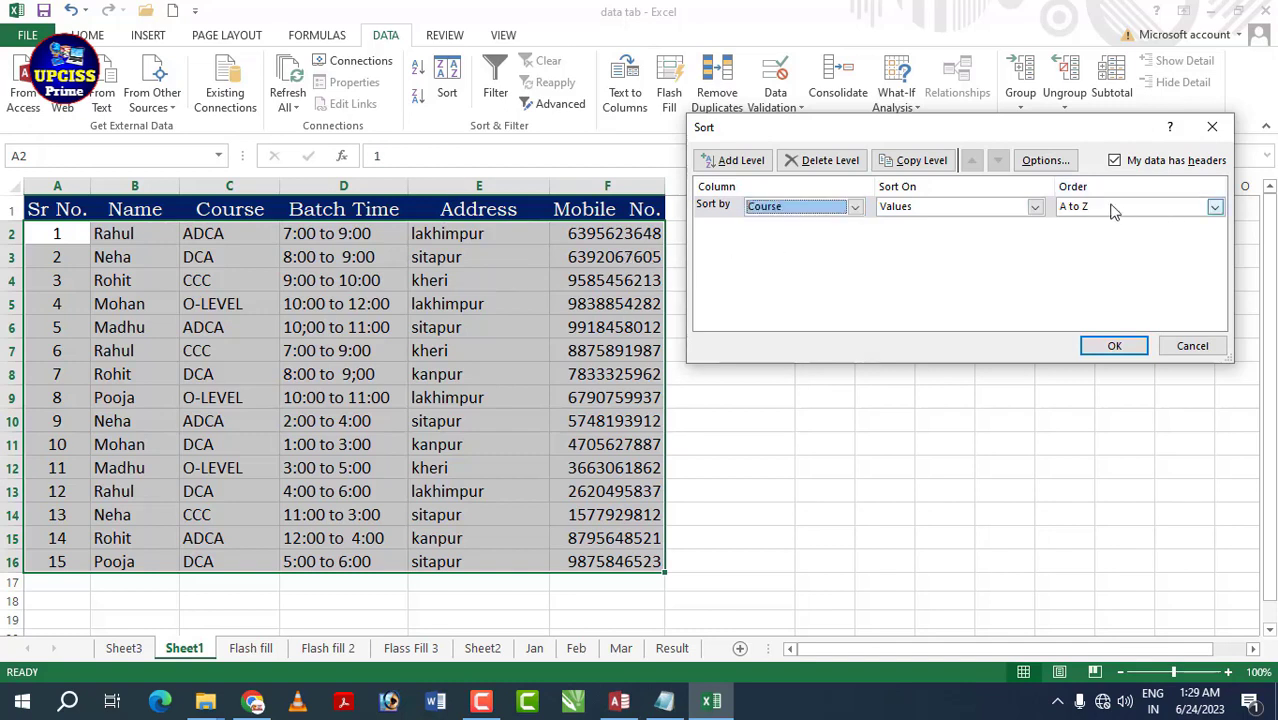
{"action": "left_click", "coordinate": [1215, 207]}
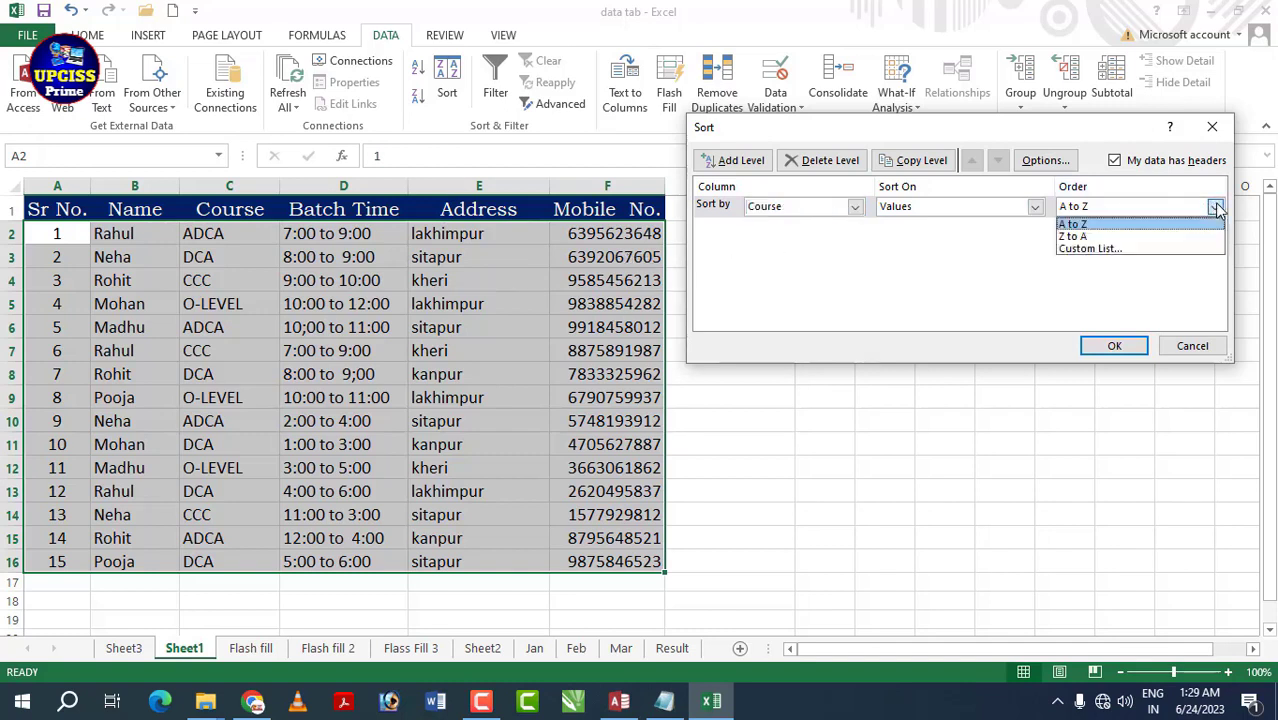
{"action": "left_click", "coordinate": [1094, 225]}
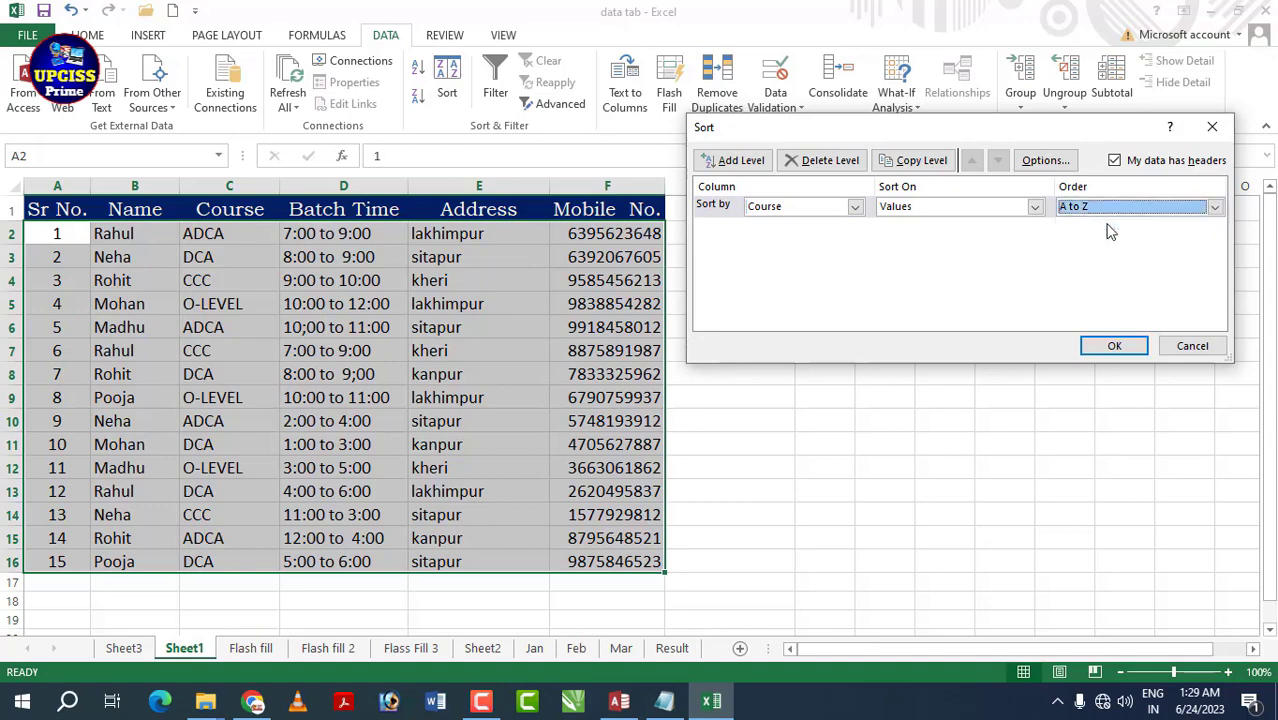
{"action": "left_click", "coordinate": [1125, 352]}
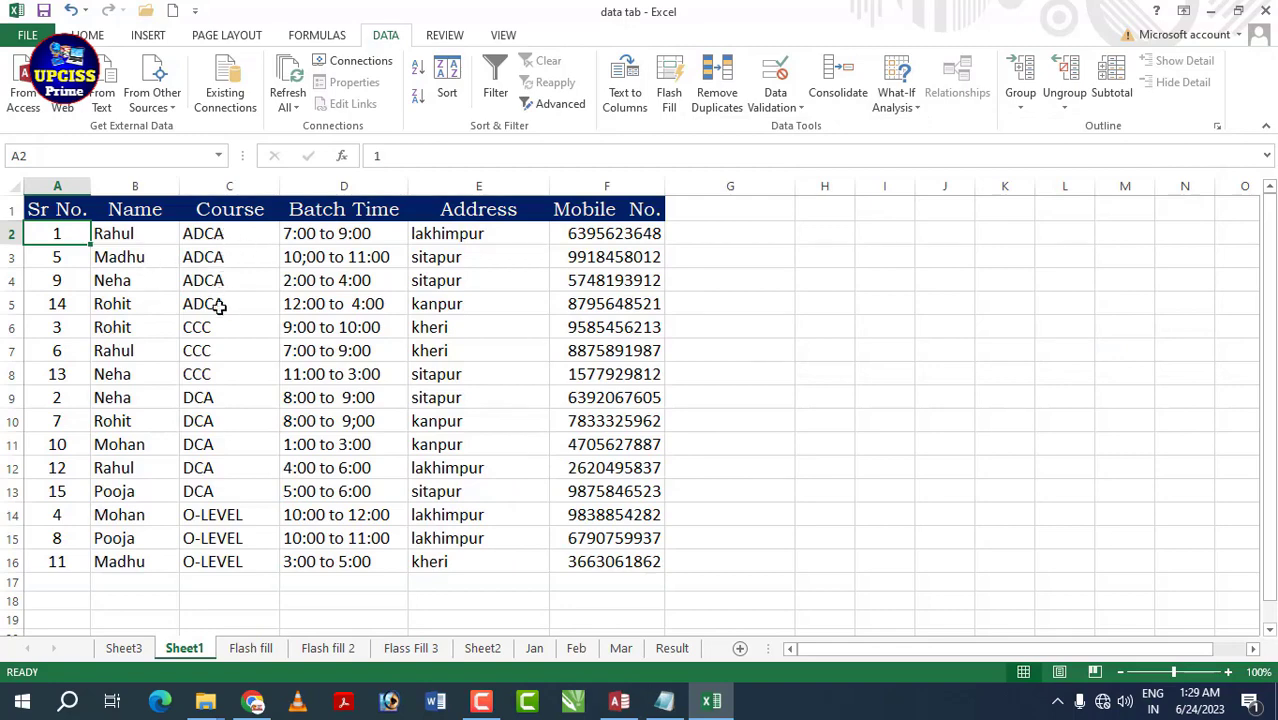
- Set up a second Course sort with Z to A order
{"action": "left_click", "coordinate": [449, 85]}
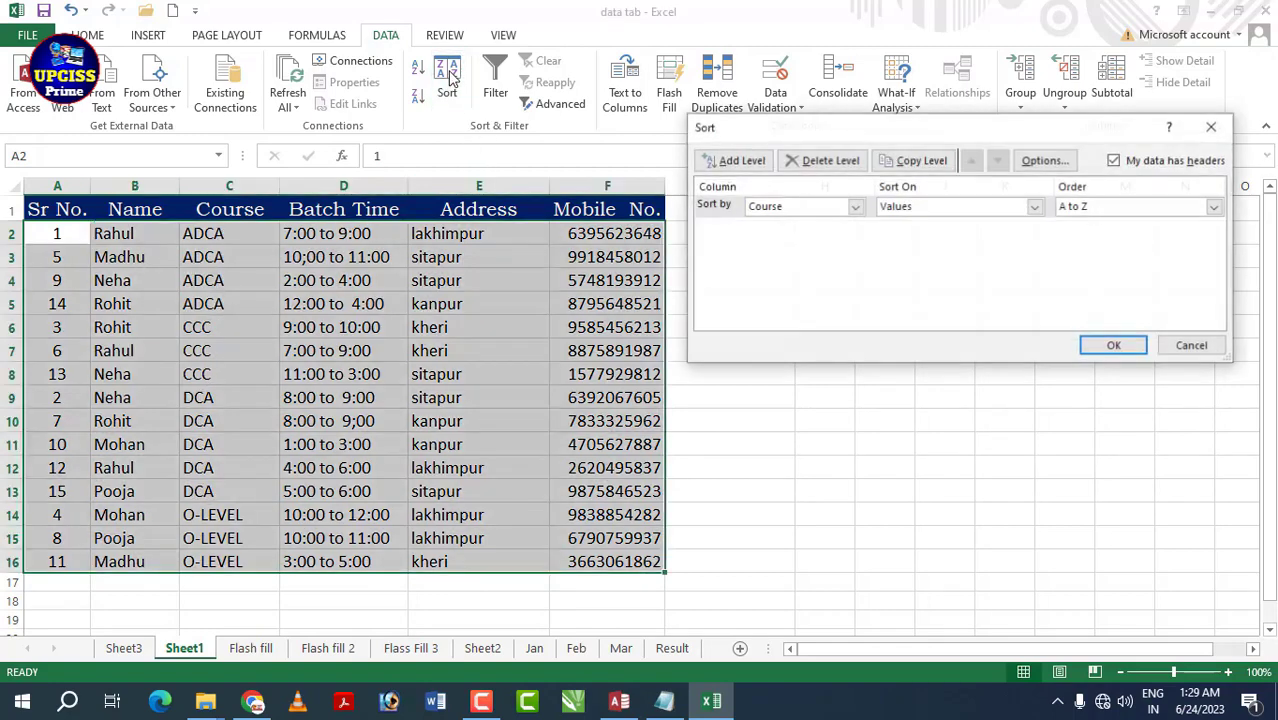
{"action": "left_click", "coordinate": [1214, 206]}
{"action": "left_click", "coordinate": [1117, 238]}
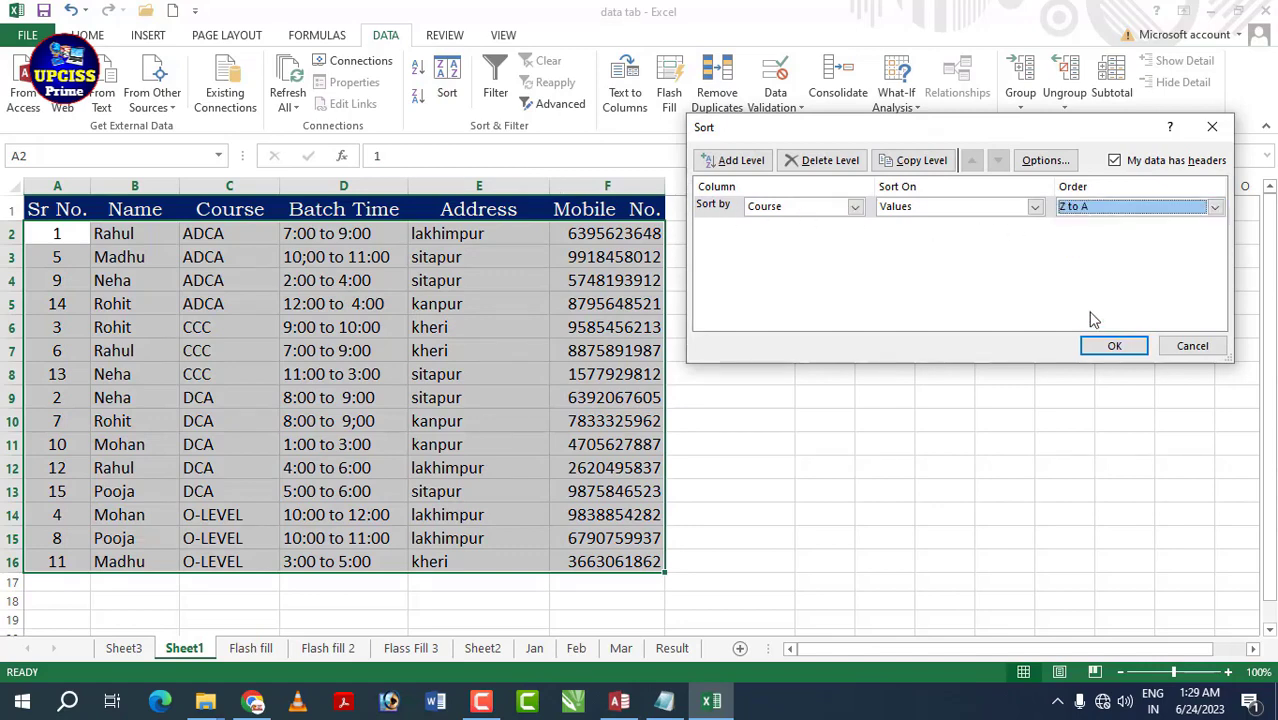
- Apply the Course Z to A sort, then set up a Sr No. Smallest to Largest sort
{"action": "left_click", "coordinate": [1103, 346]}
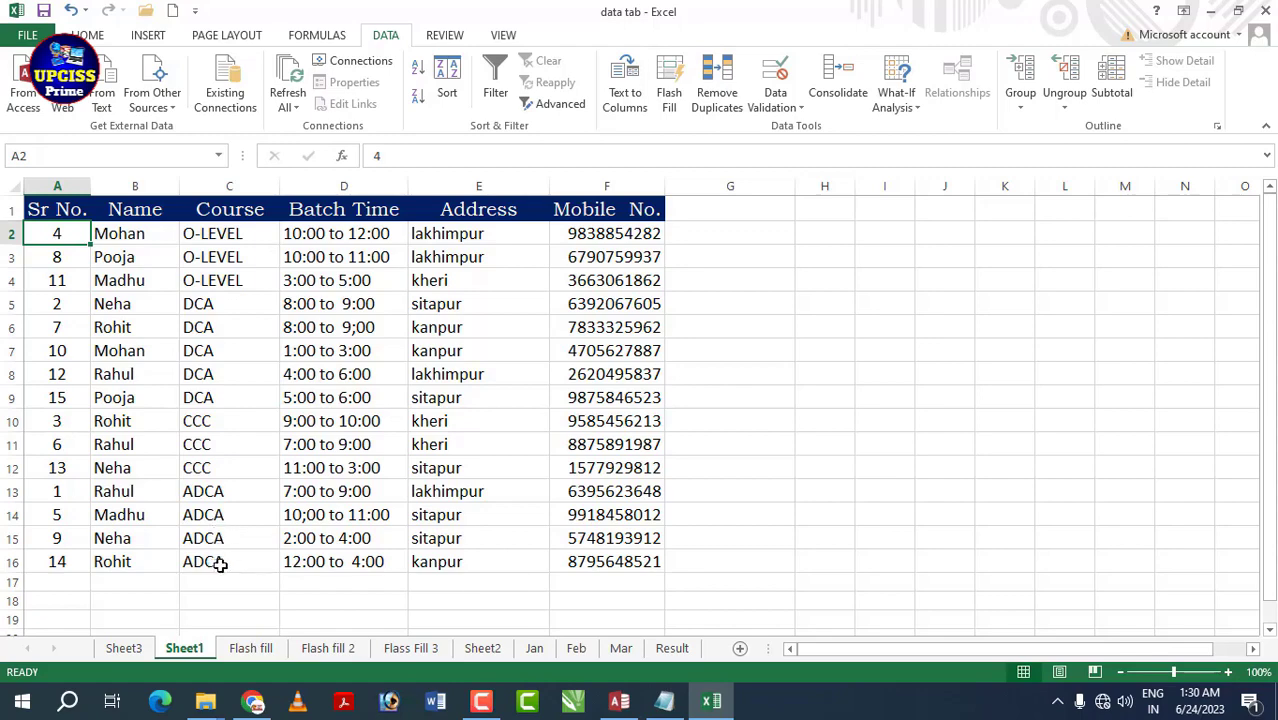
{"action": "left_click", "coordinate": [452, 72]}
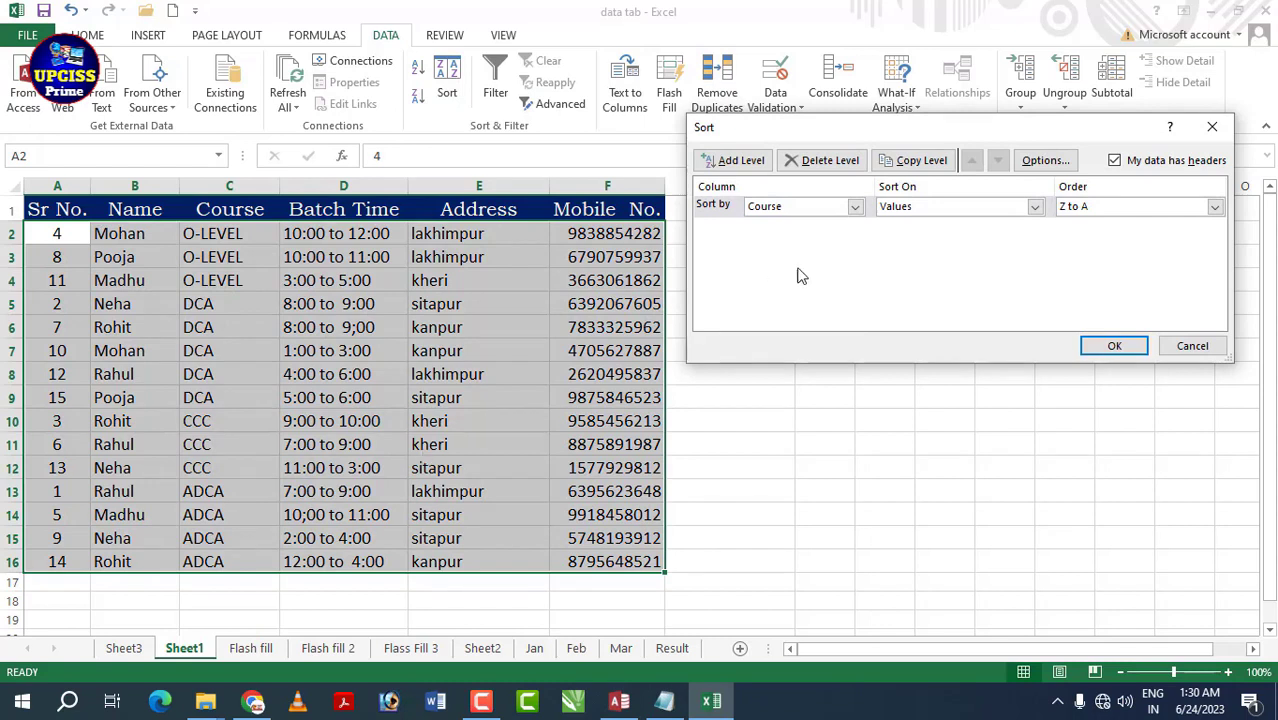
{"action": "left_click", "coordinate": [856, 206]}
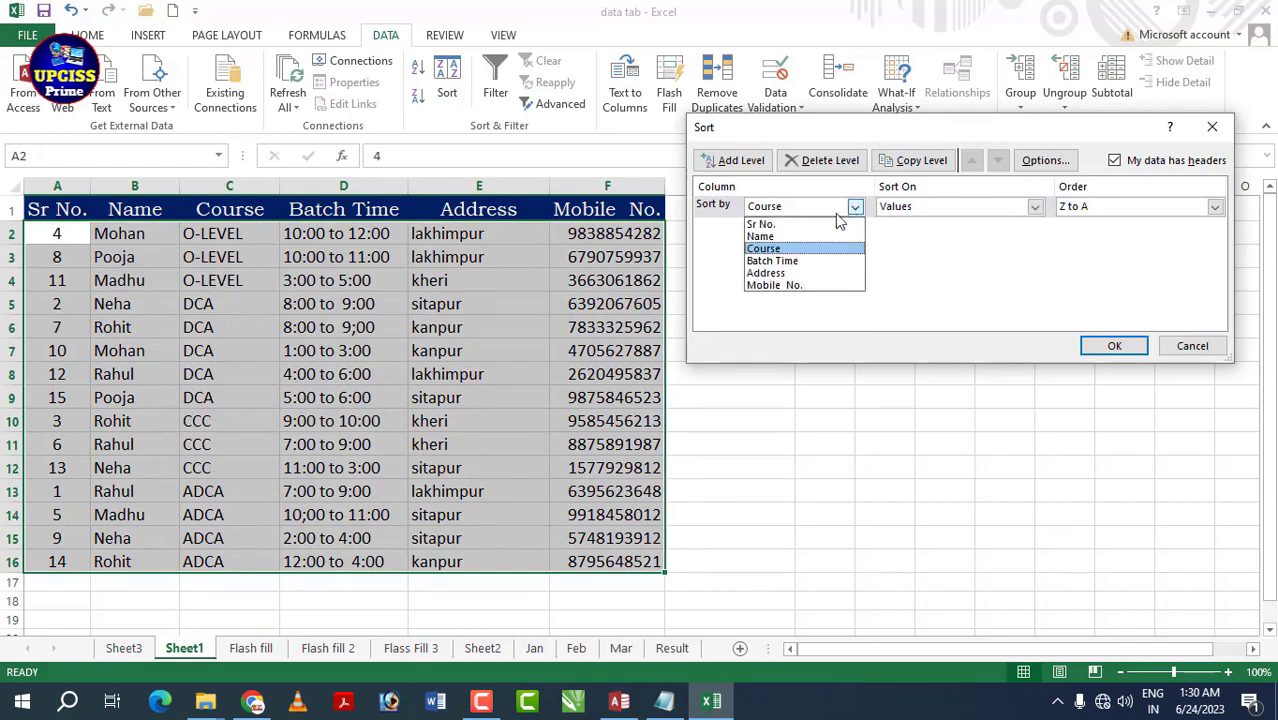
{"action": "left_click", "coordinate": [796, 222]}
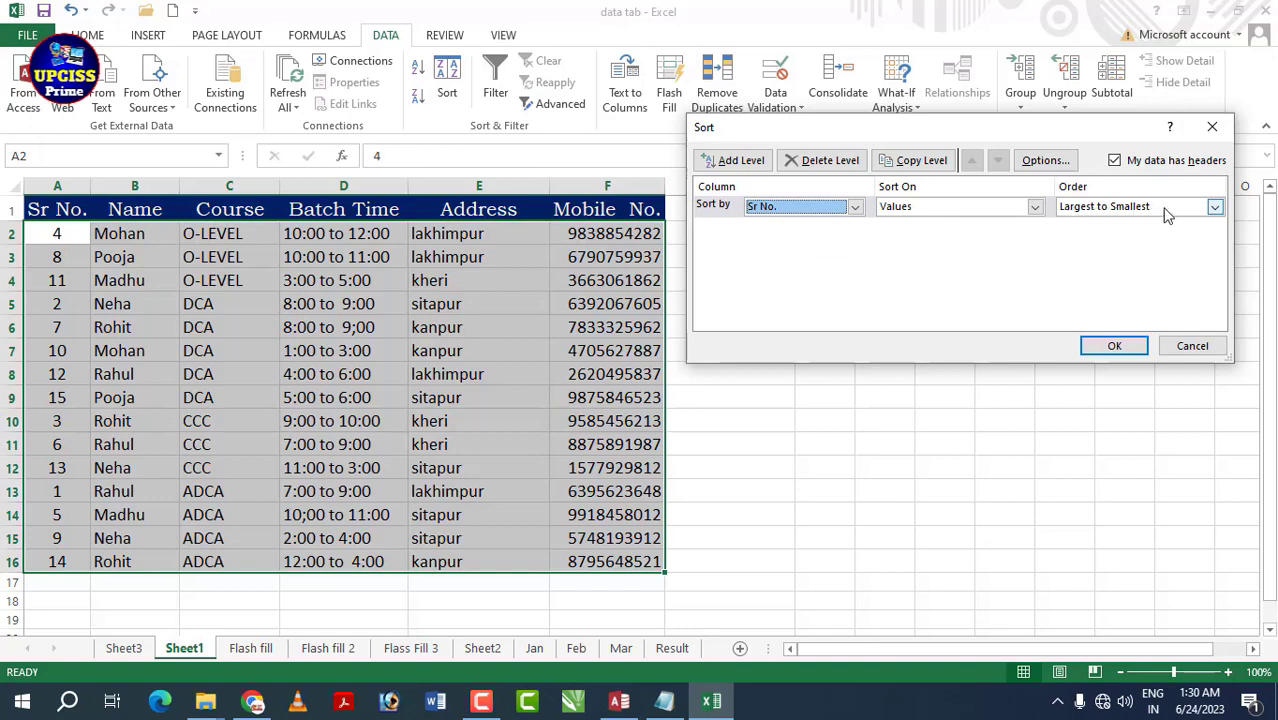
{"action": "left_click", "coordinate": [1214, 207]}
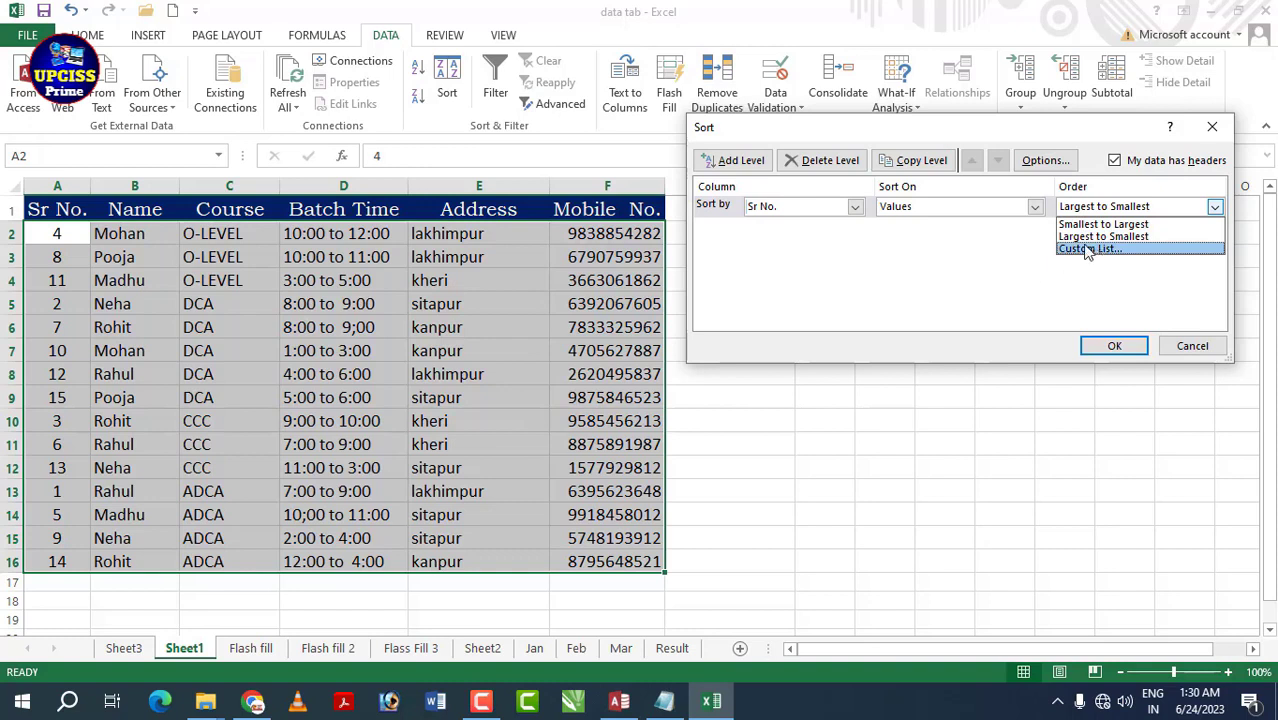
{"action": "left_click", "coordinate": [1146, 225]}
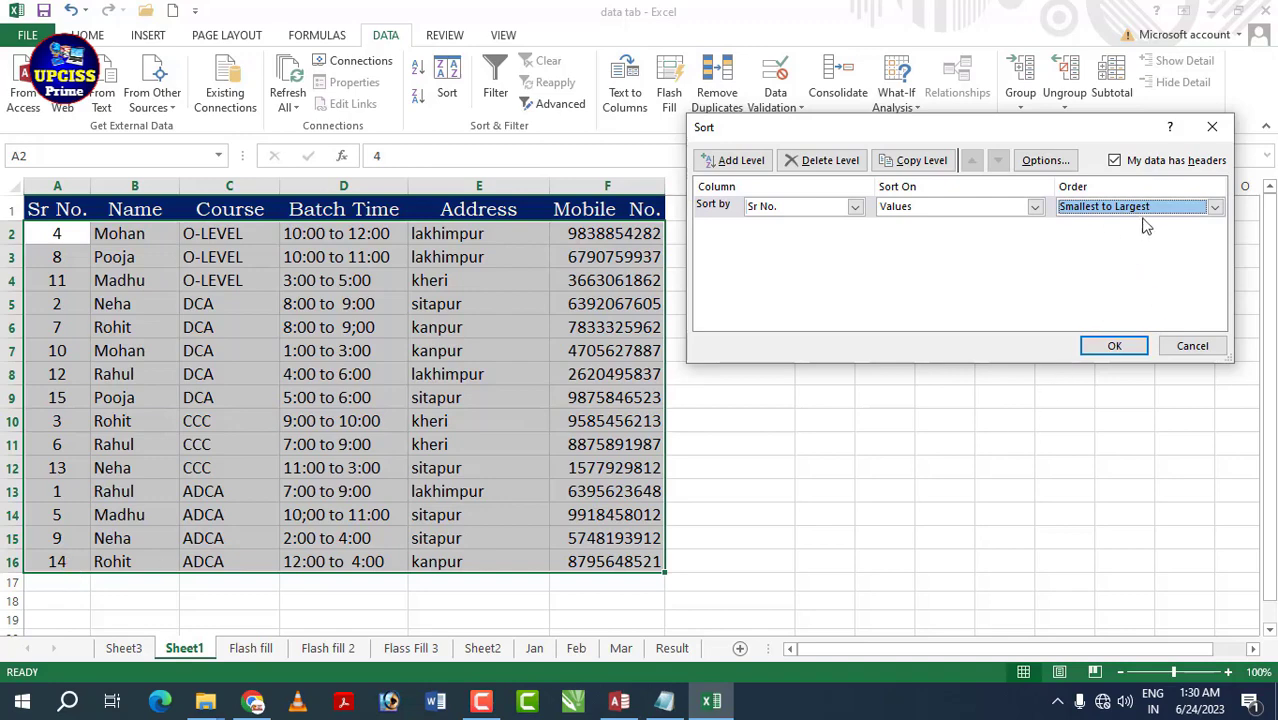
- Apply the ascending Sr No. sort, then re-sort Sr No. Largest to Smallest
{"action": "left_click", "coordinate": [1116, 346]}
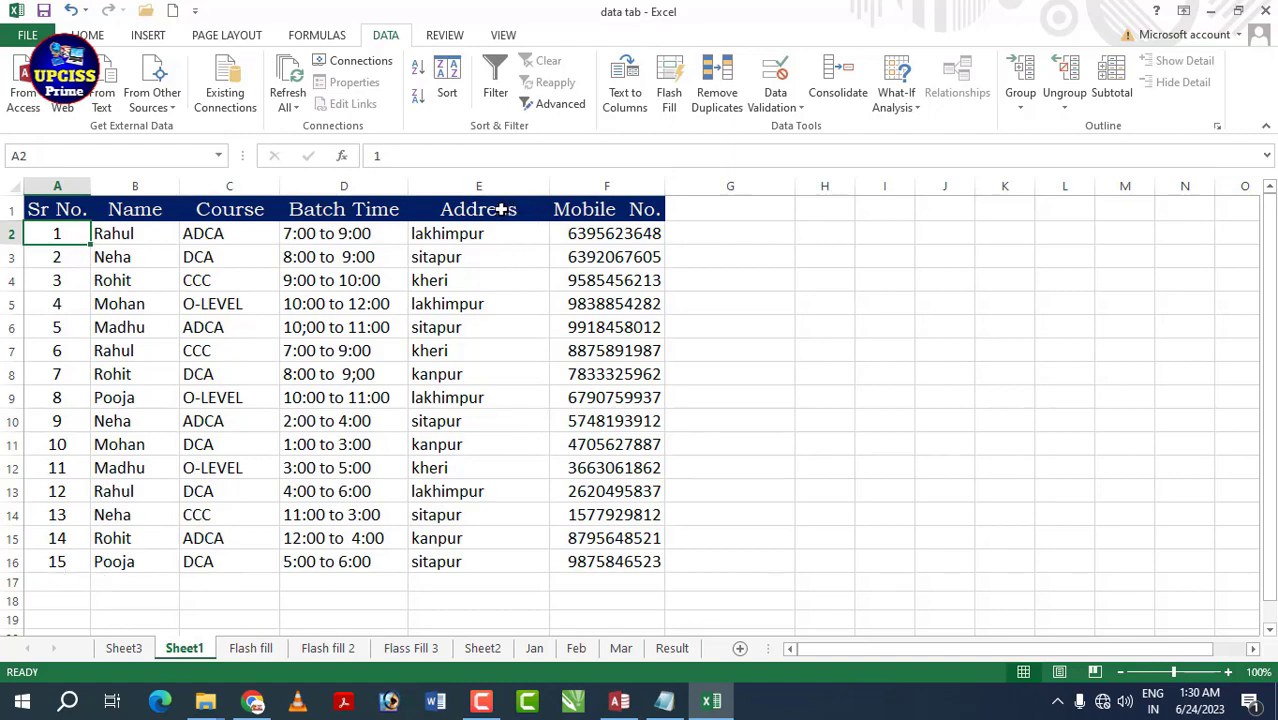
{"action": "left_click", "coordinate": [448, 88]}
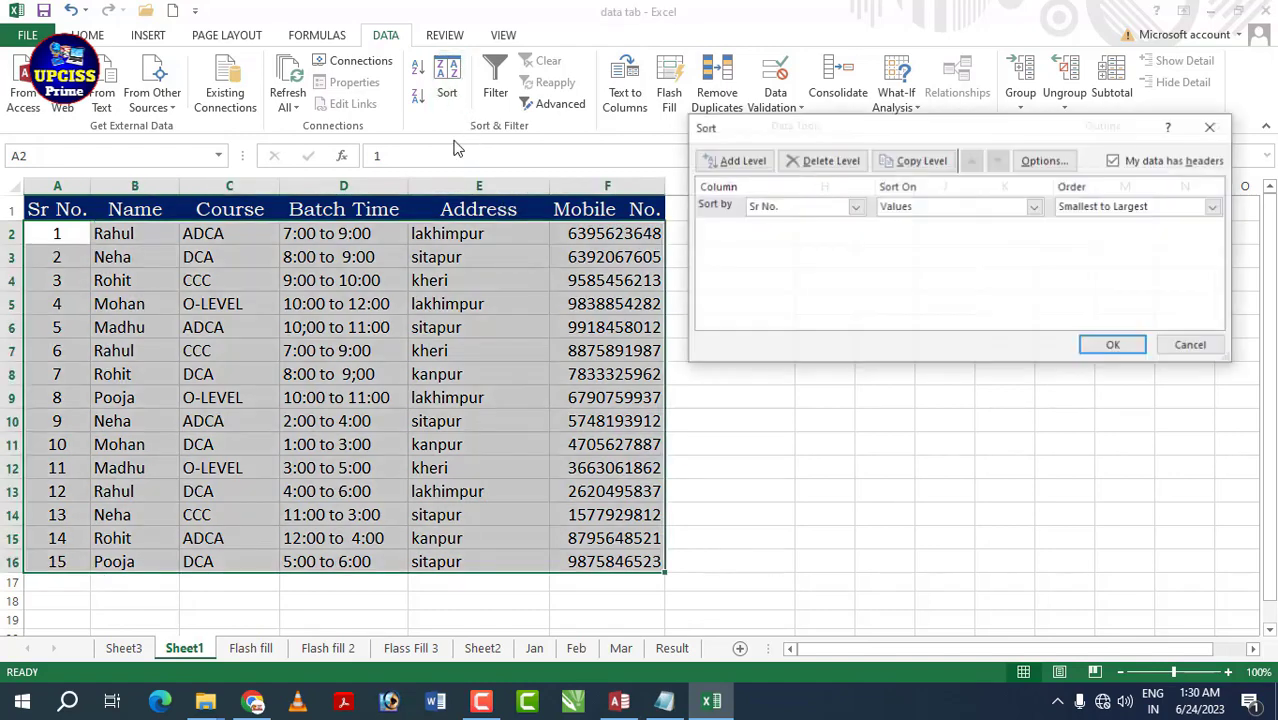
{"action": "left_click", "coordinate": [1214, 206]}
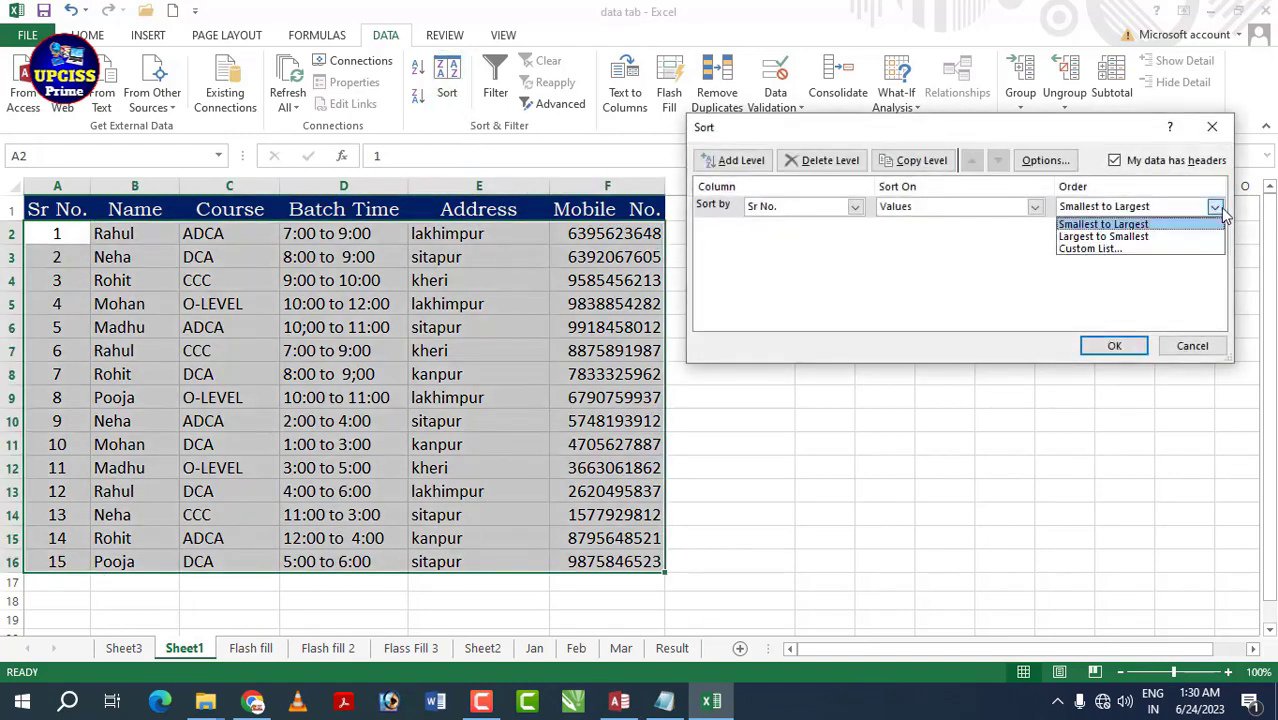
{"action": "left_click", "coordinate": [1112, 238]}
{"action": "left_click", "coordinate": [1114, 347]}
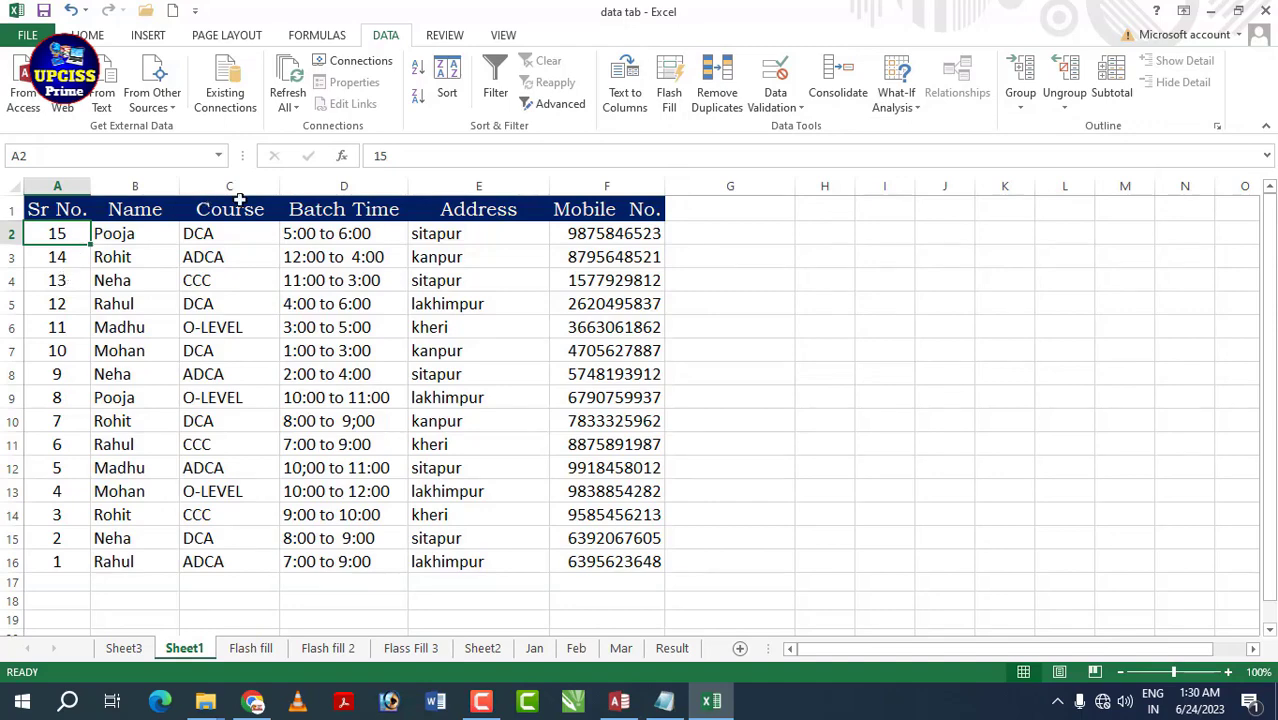
- Re-sort Sr No. Smallest to Largest so rows run 1 to 15 again
{"action": "left_click", "coordinate": [462, 84]}
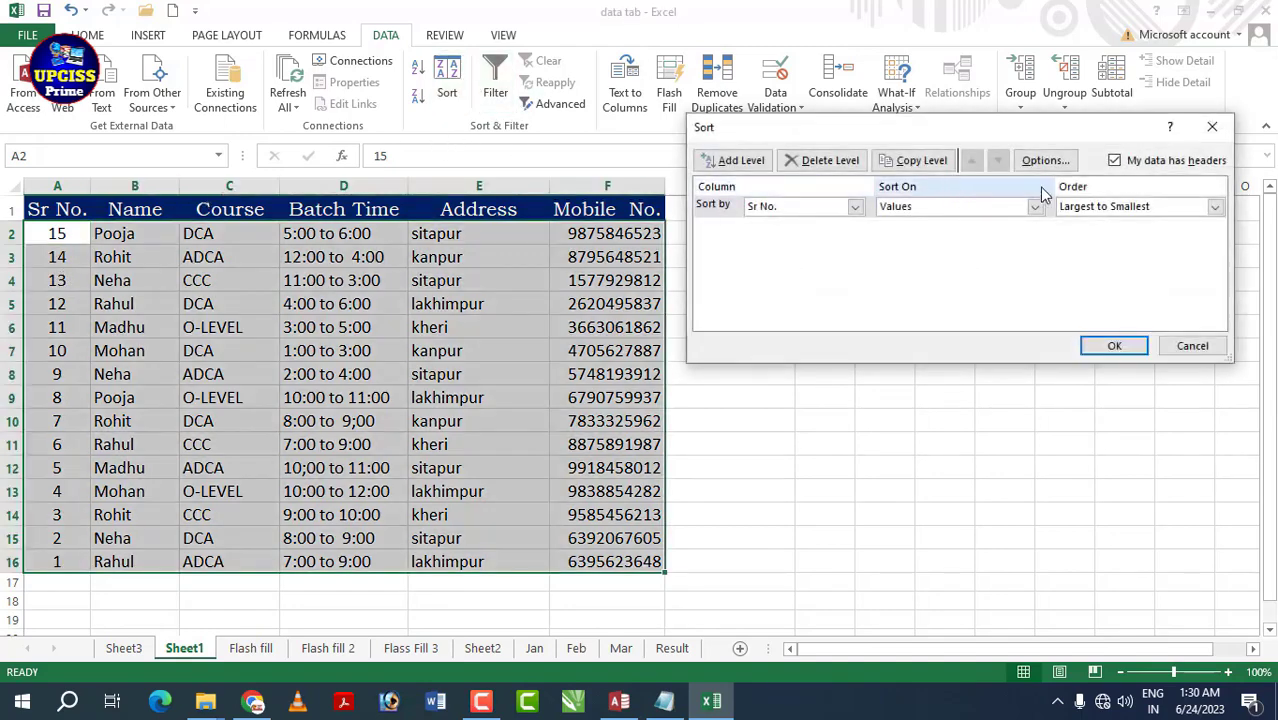
{"action": "left_click", "coordinate": [1215, 207]}
{"action": "left_click", "coordinate": [1095, 224]}
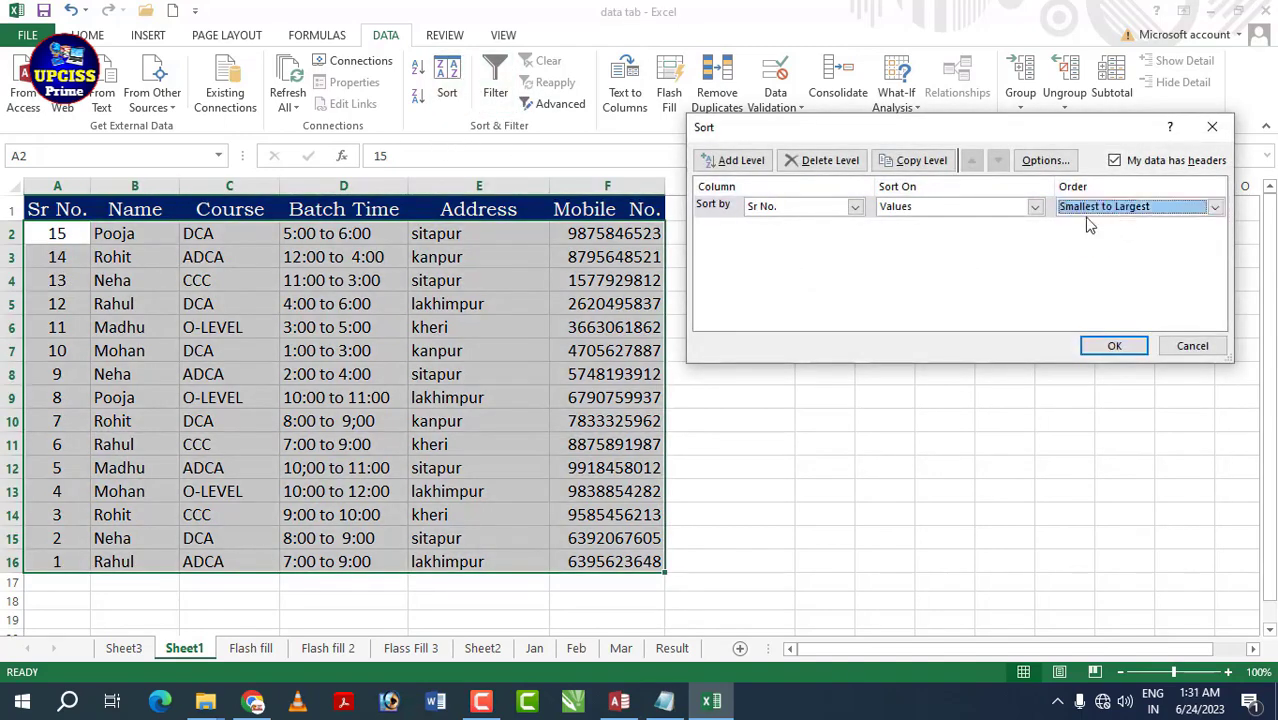
{"action": "left_click", "coordinate": [1114, 346]}
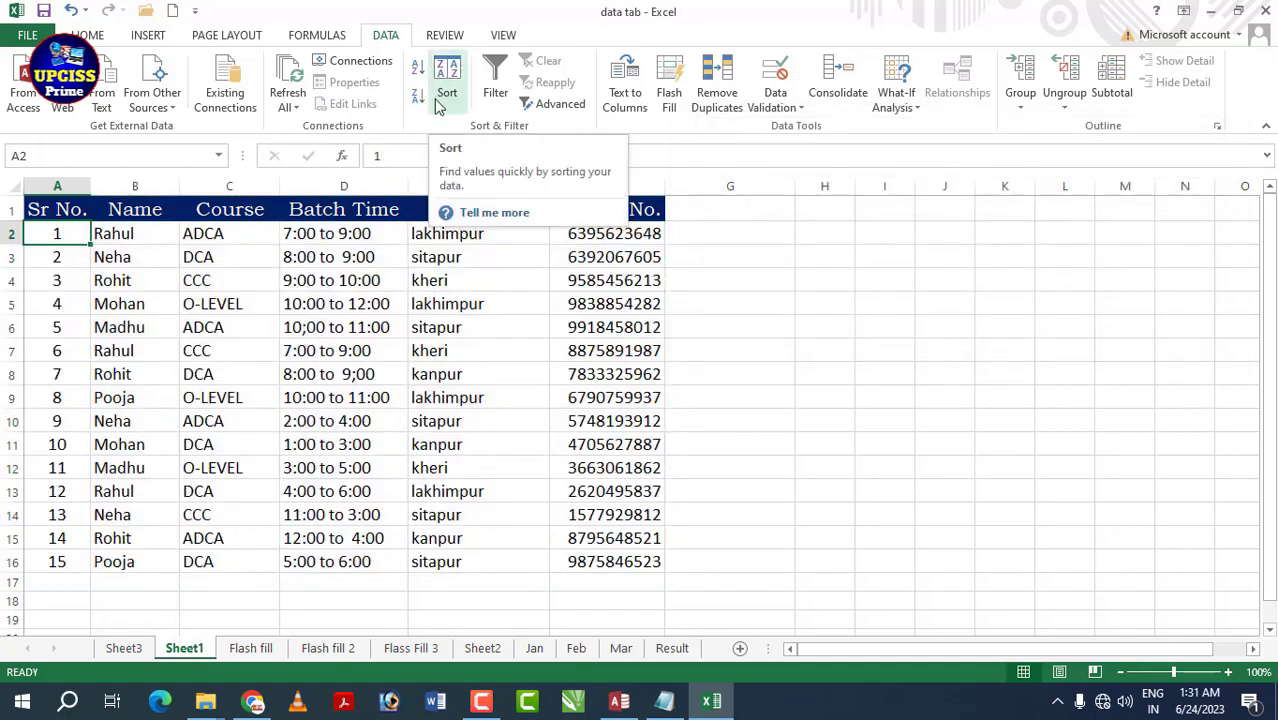
{"action": "left_click", "coordinate": [292, 257]}
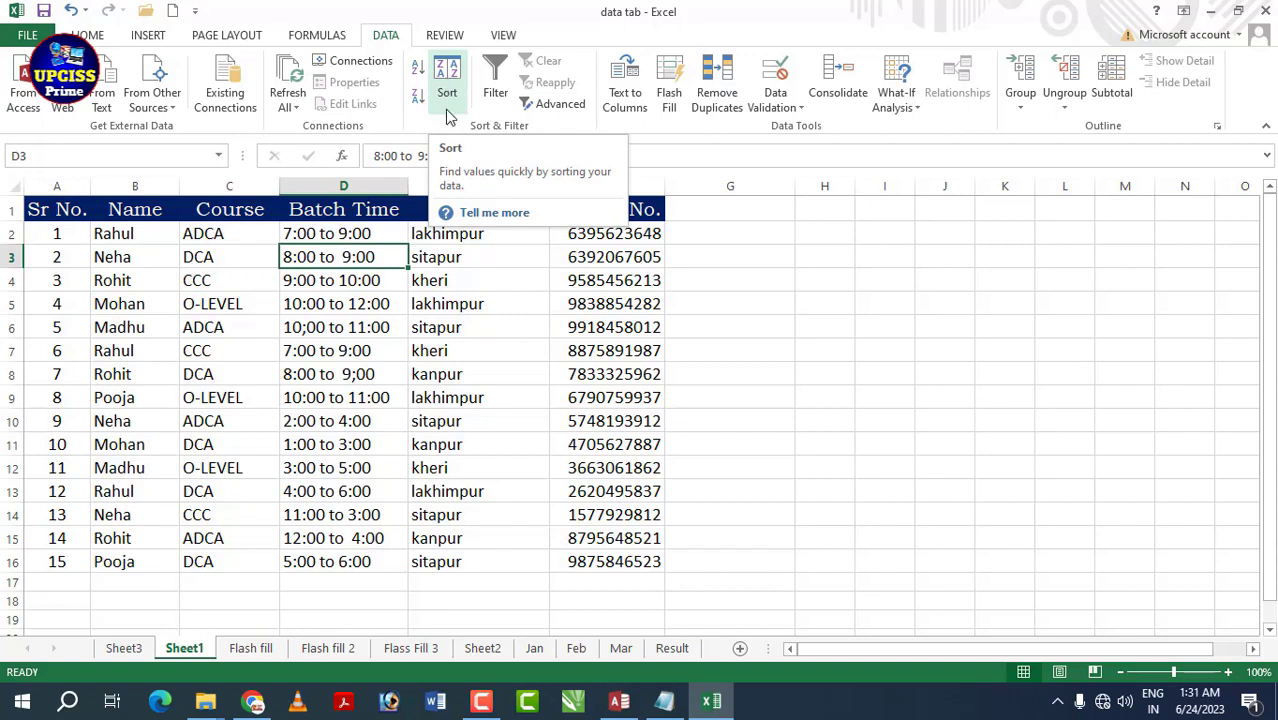
{"action": "left_click", "coordinate": [345, 310]}
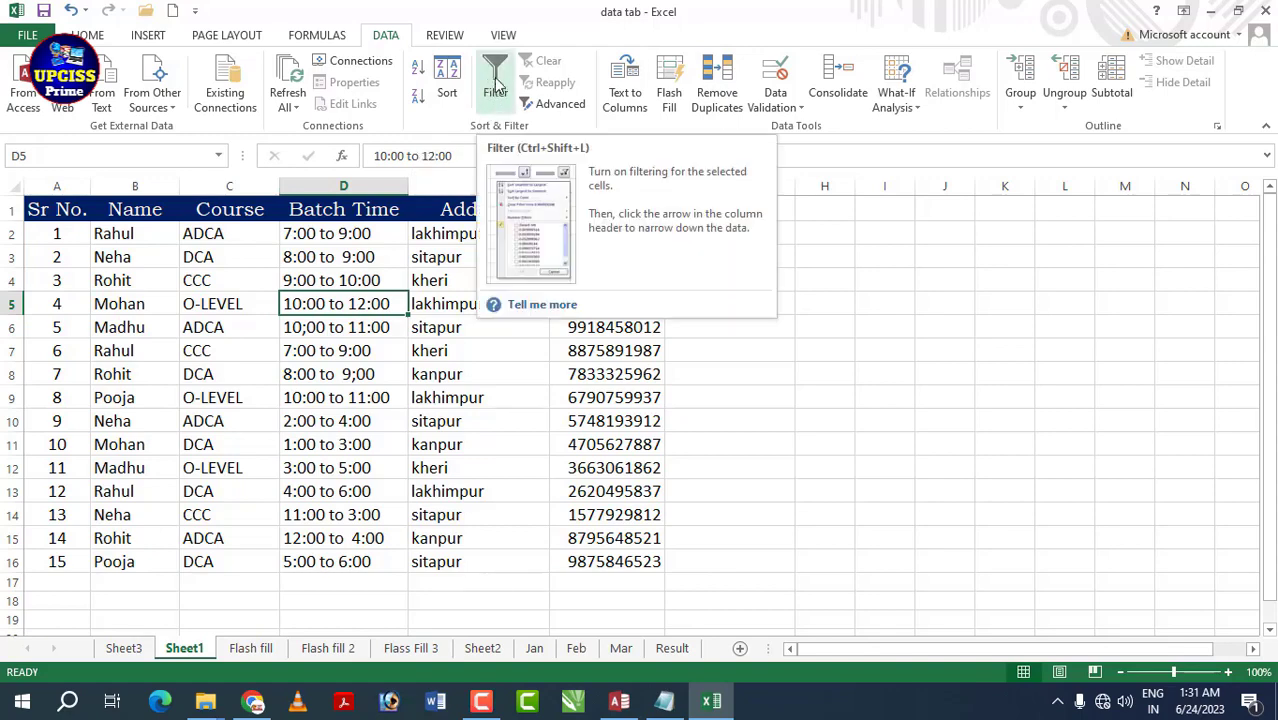
- Switch on table filtering and open the Course column's filter list
{"action": "left_click", "coordinate": [488, 345]}
{"action": "left_click", "coordinate": [130, 280]}
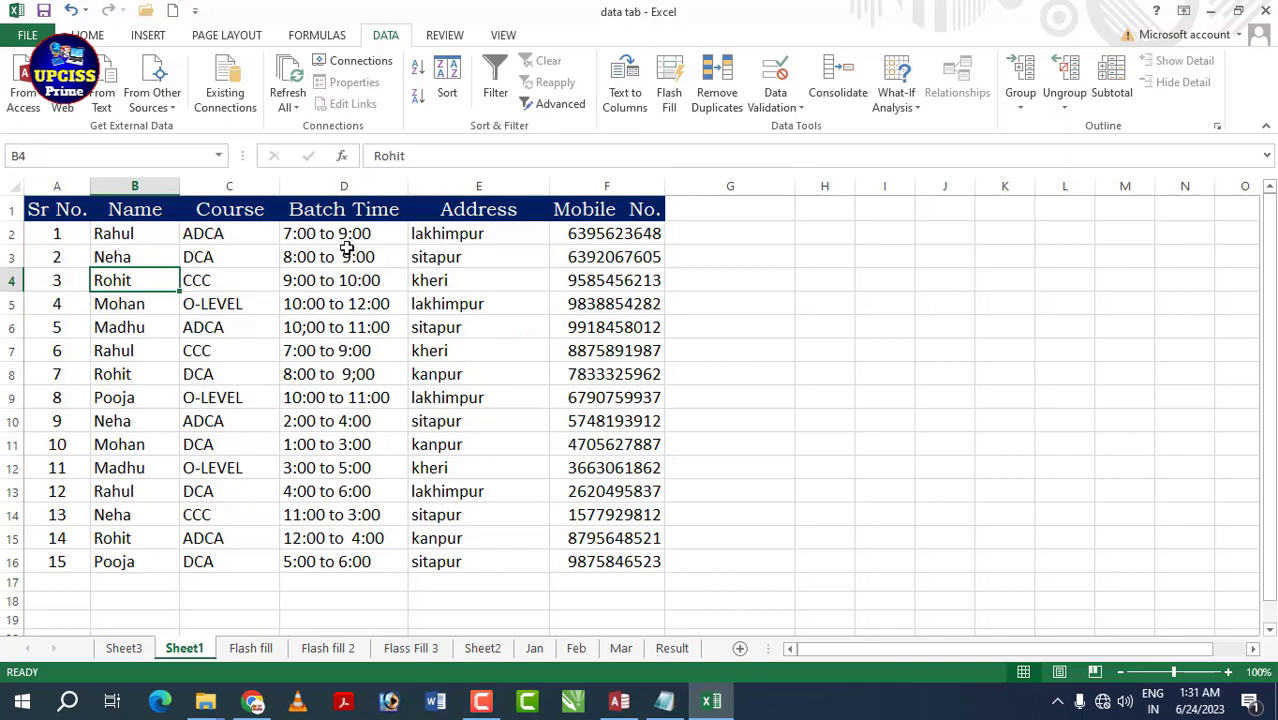
{"action": "left_click", "coordinate": [500, 78]}
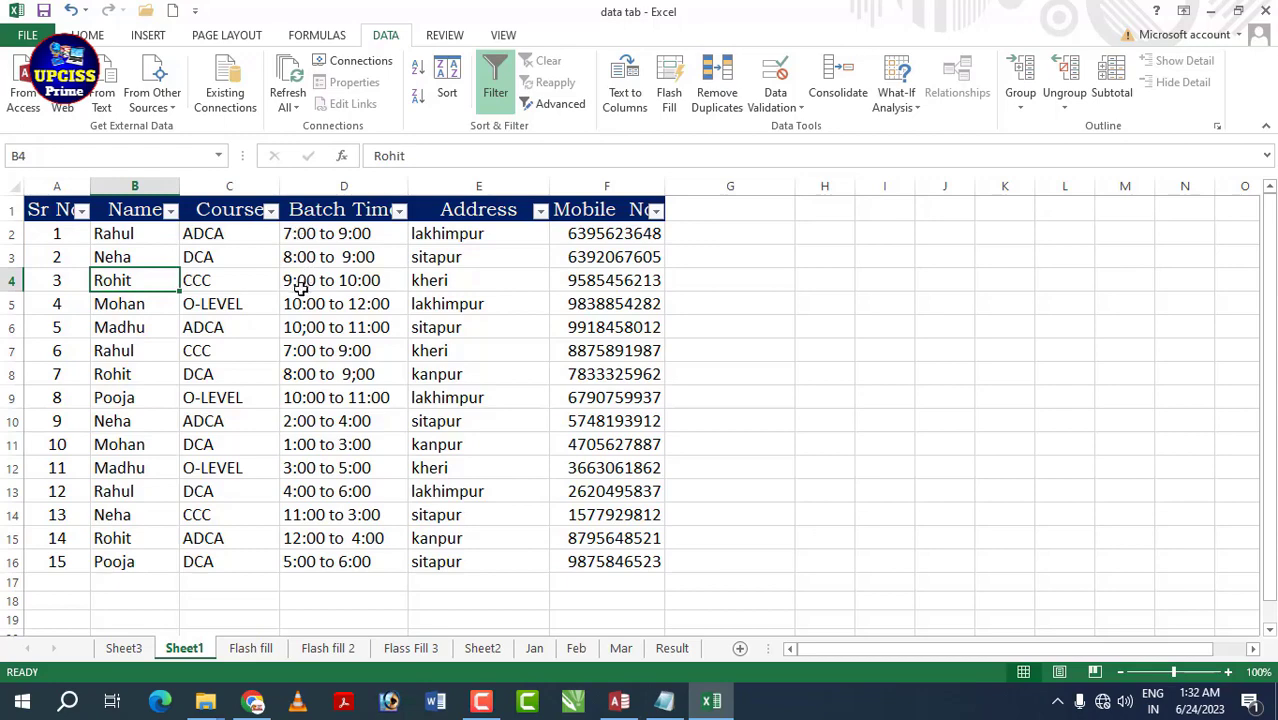
{"action": "left_click", "coordinate": [270, 212]}
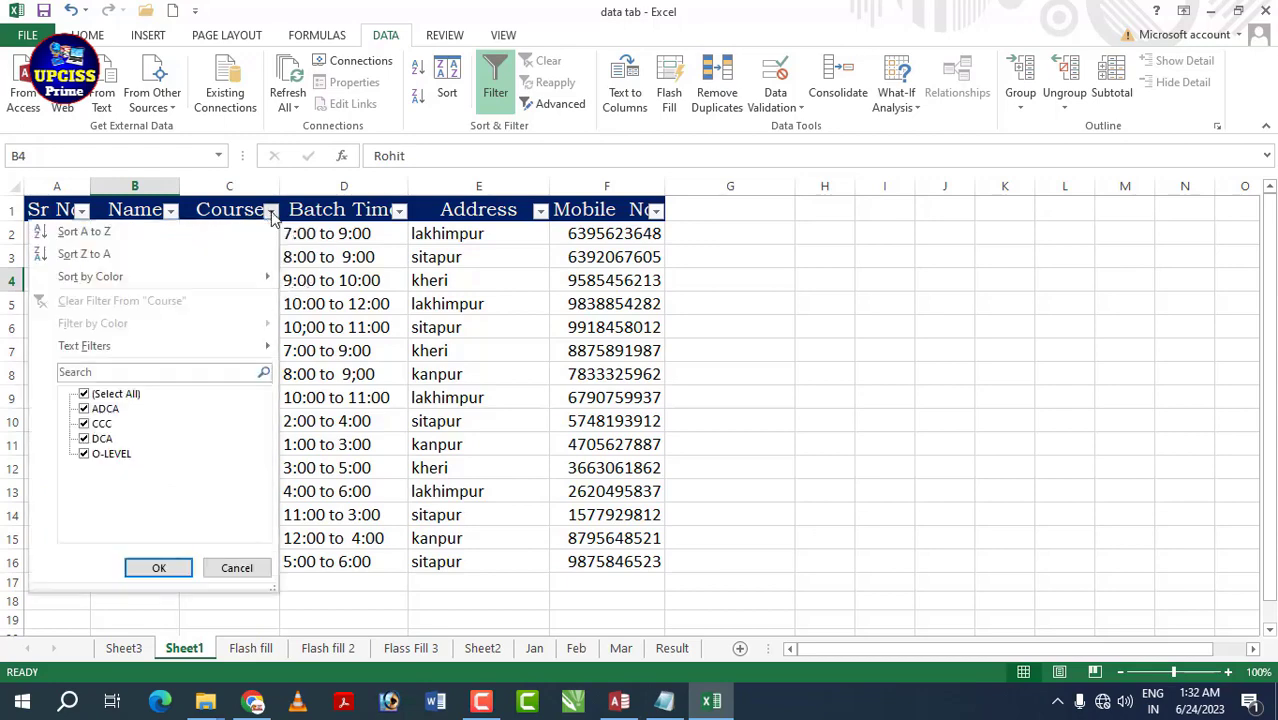
- Filter the Course column to show only the ADCA students
{"action": "left_click", "coordinate": [130, 397]}
{"action": "left_click", "coordinate": [86, 409]}
{"action": "left_click", "coordinate": [159, 567]}
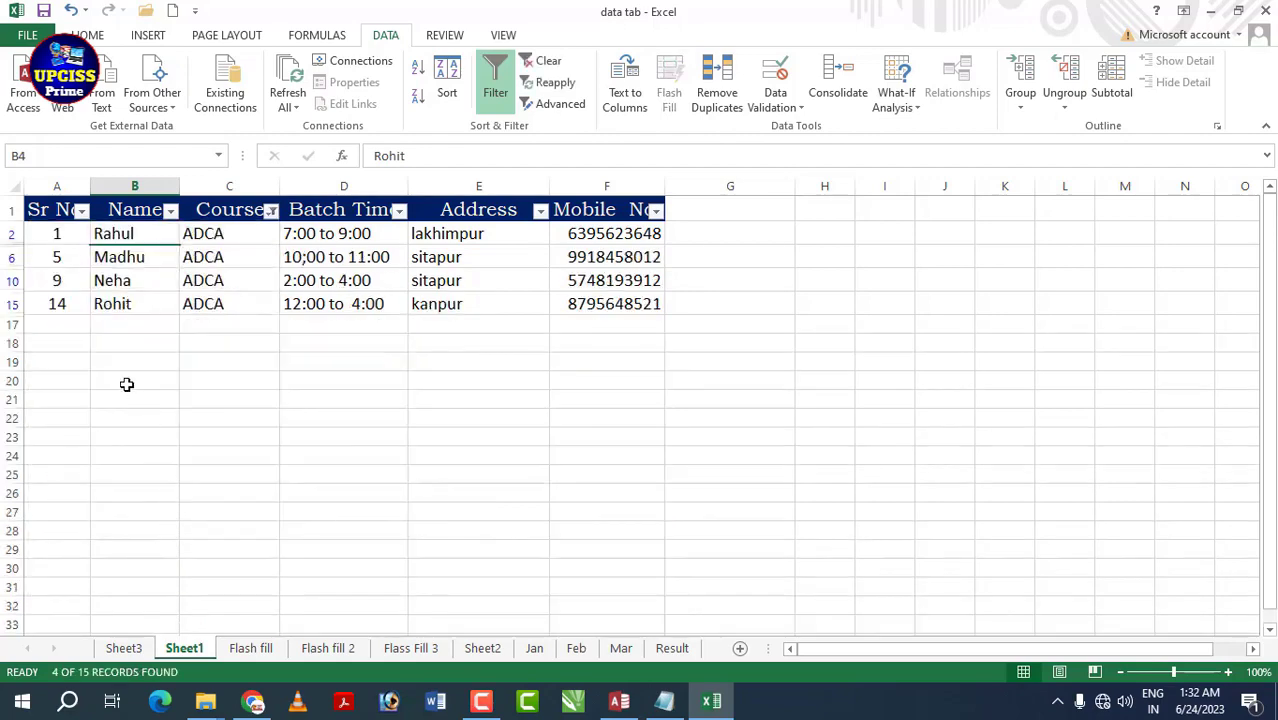
{"action": "left_click", "coordinate": [361, 360]}
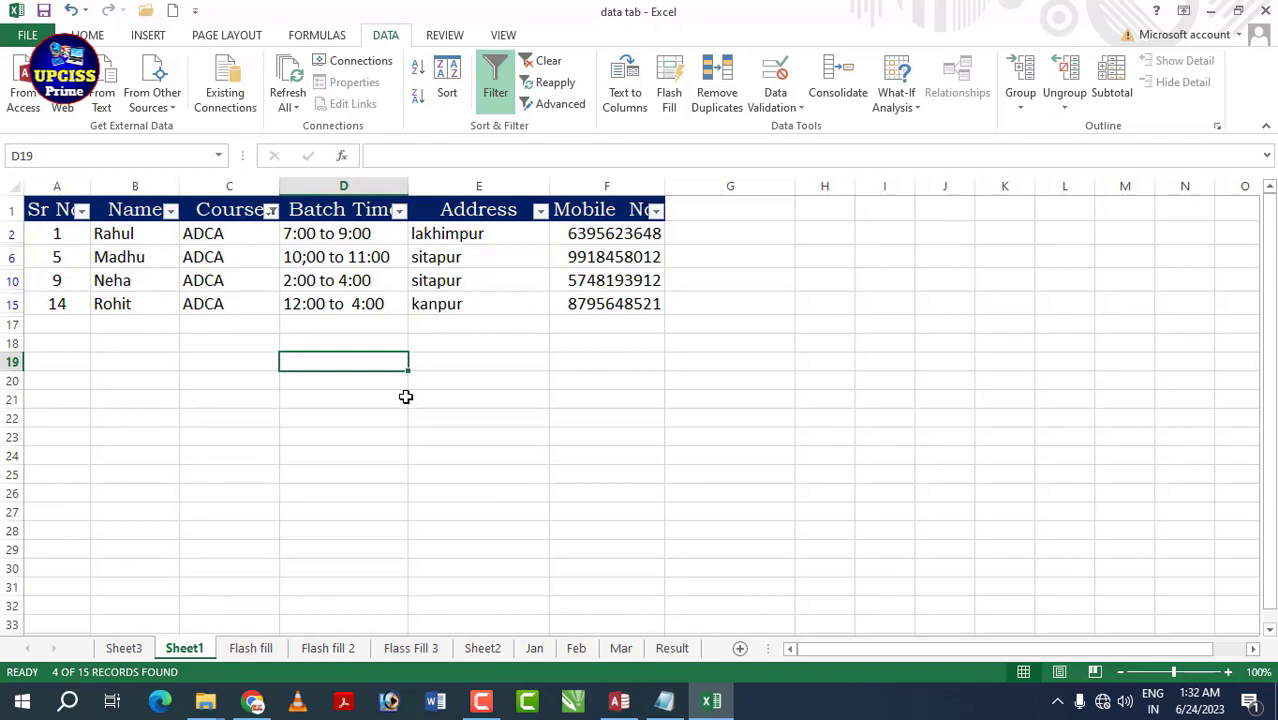
- Preview the printout of the four ADCA rows, zoomed in, then return to the sheet
{"action": "key", "text": "ctrl+p"}
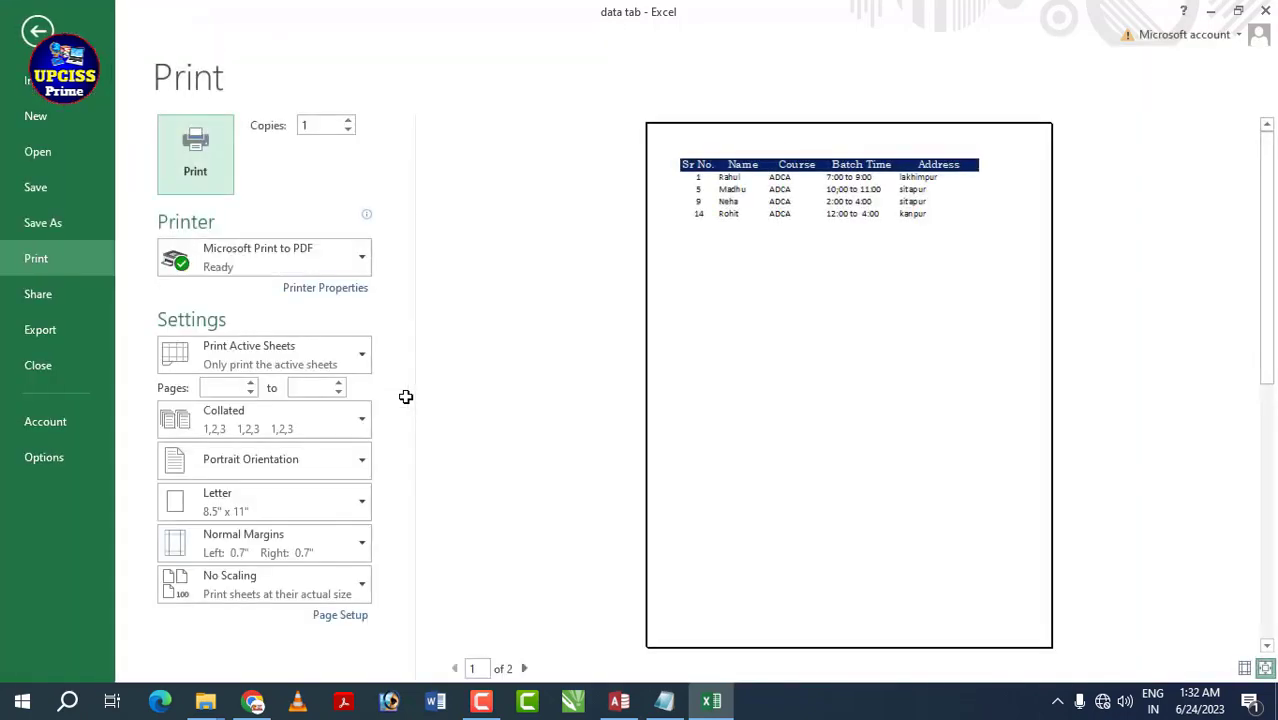
{"action": "left_click", "coordinate": [786, 362]}
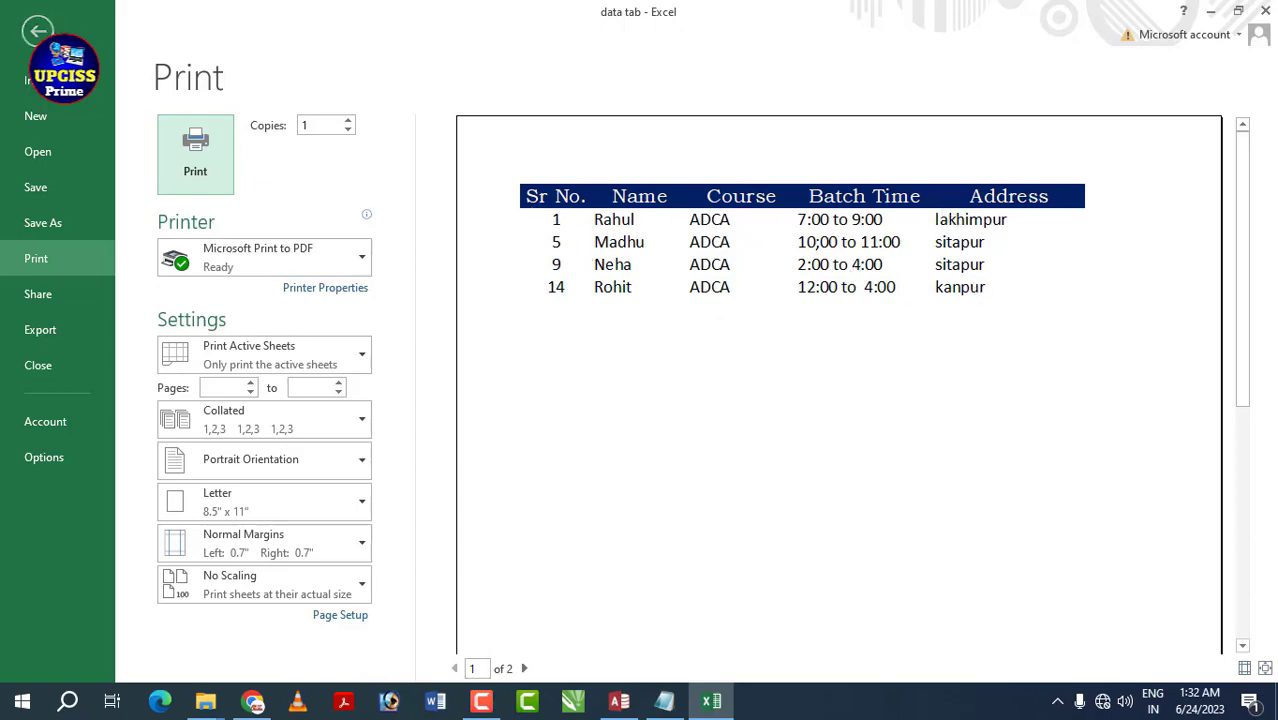
{"action": "left_click", "coordinate": [38, 31]}
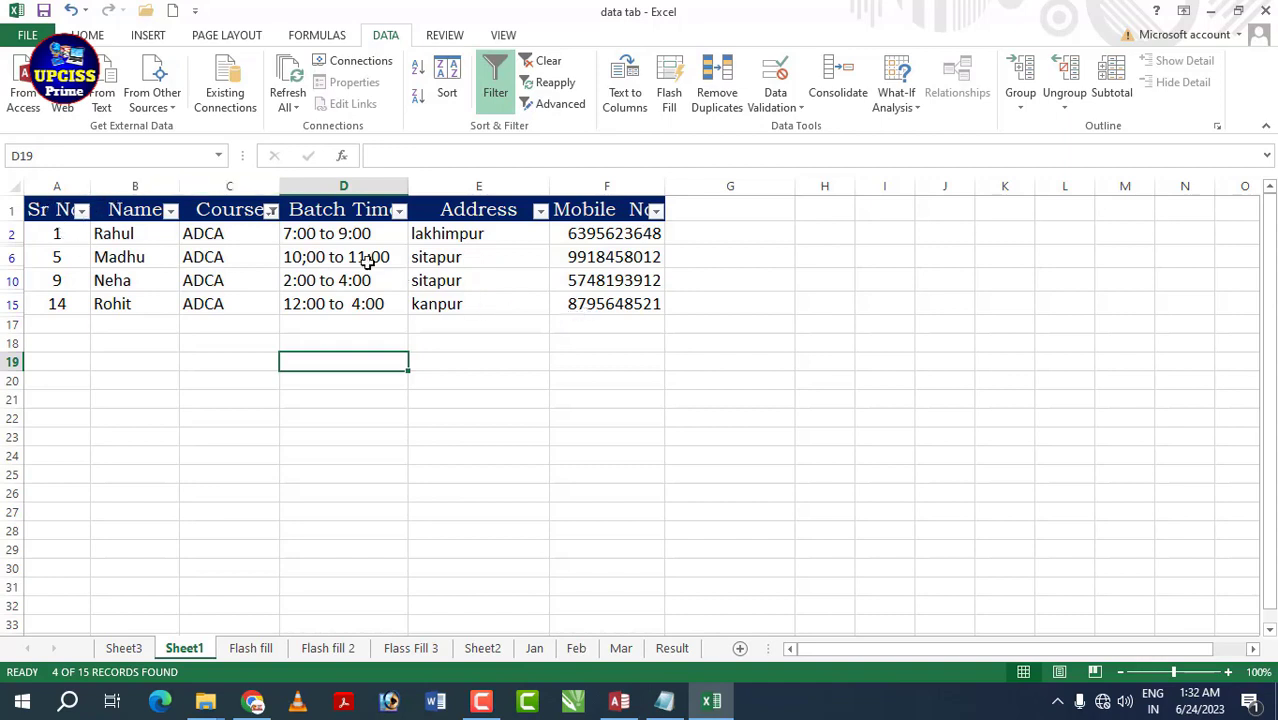
- Add CCC to the Course filter (7 of 15 rows) and preview the printout
{"action": "left_click", "coordinate": [271, 211]}
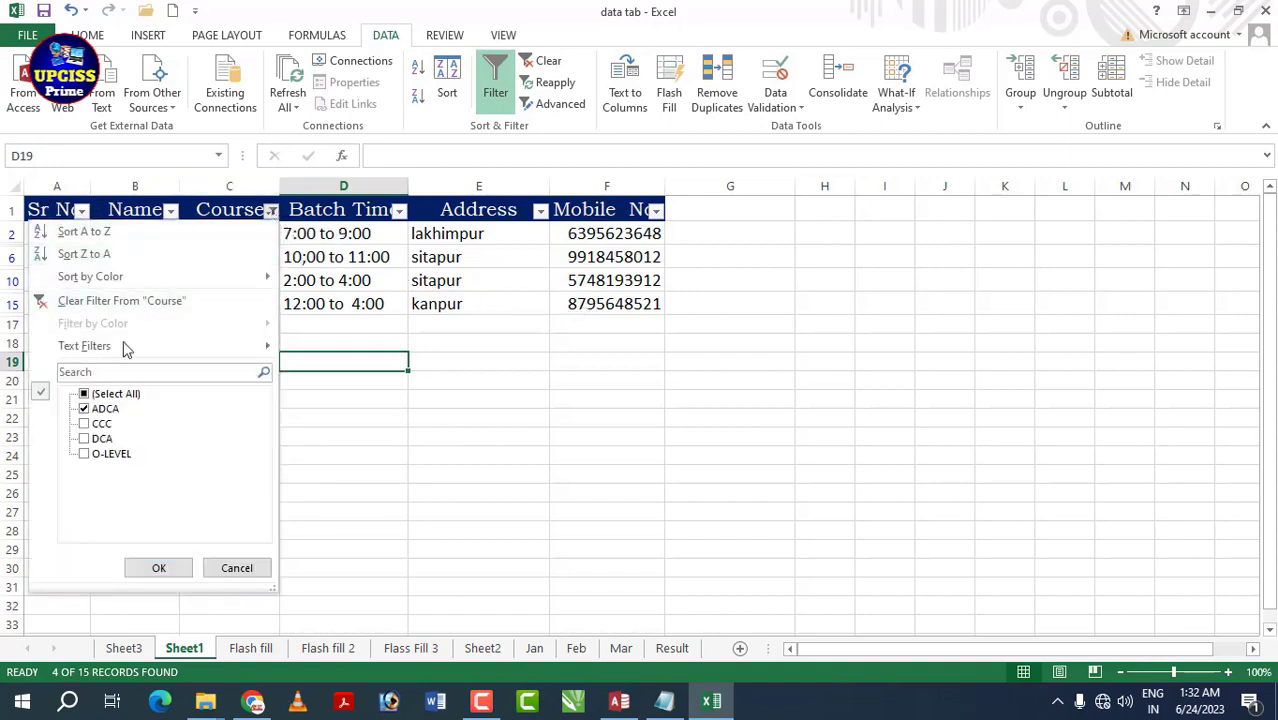
{"action": "left_click", "coordinate": [85, 424]}
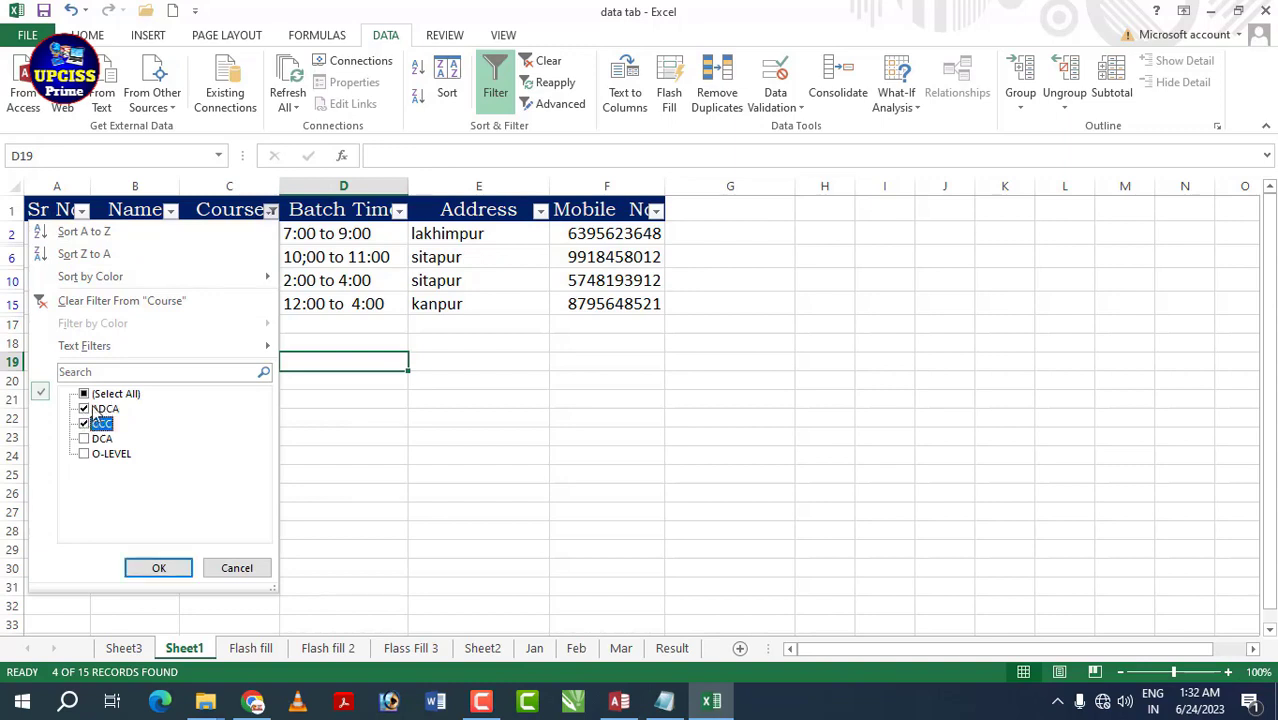
{"action": "left_click", "coordinate": [156, 567]}
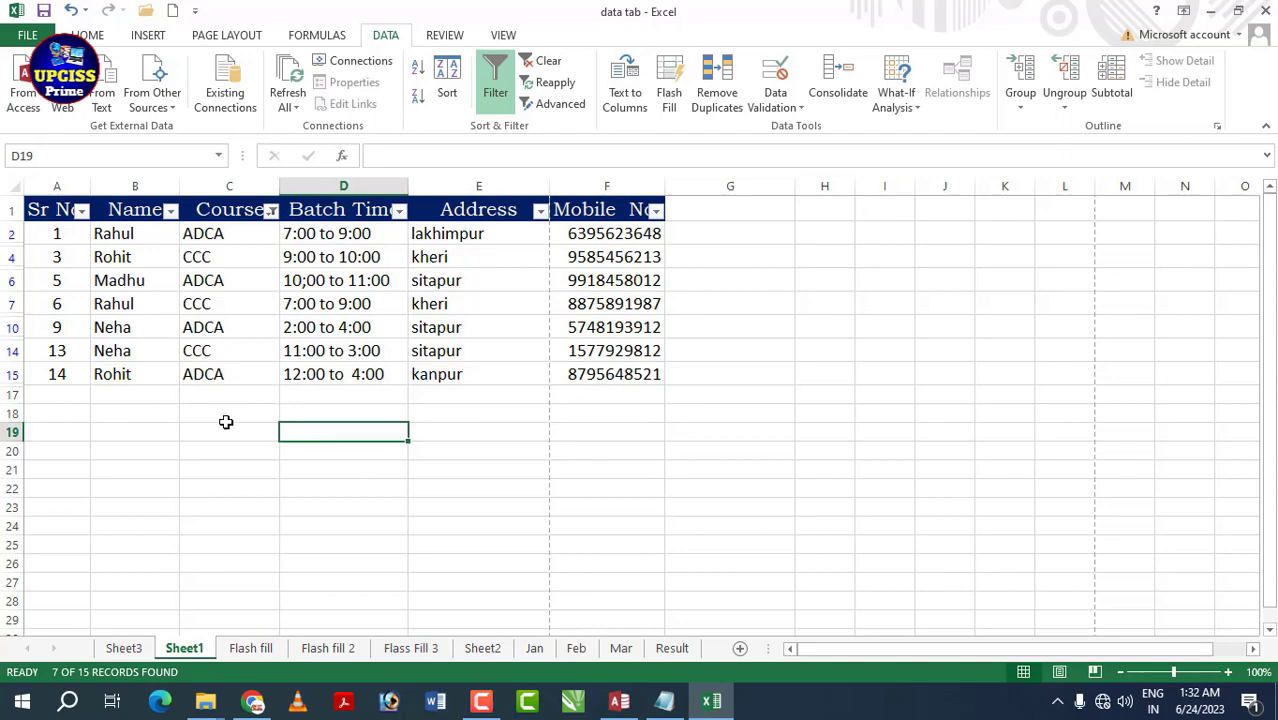
{"action": "key", "text": "ctrl+p"}
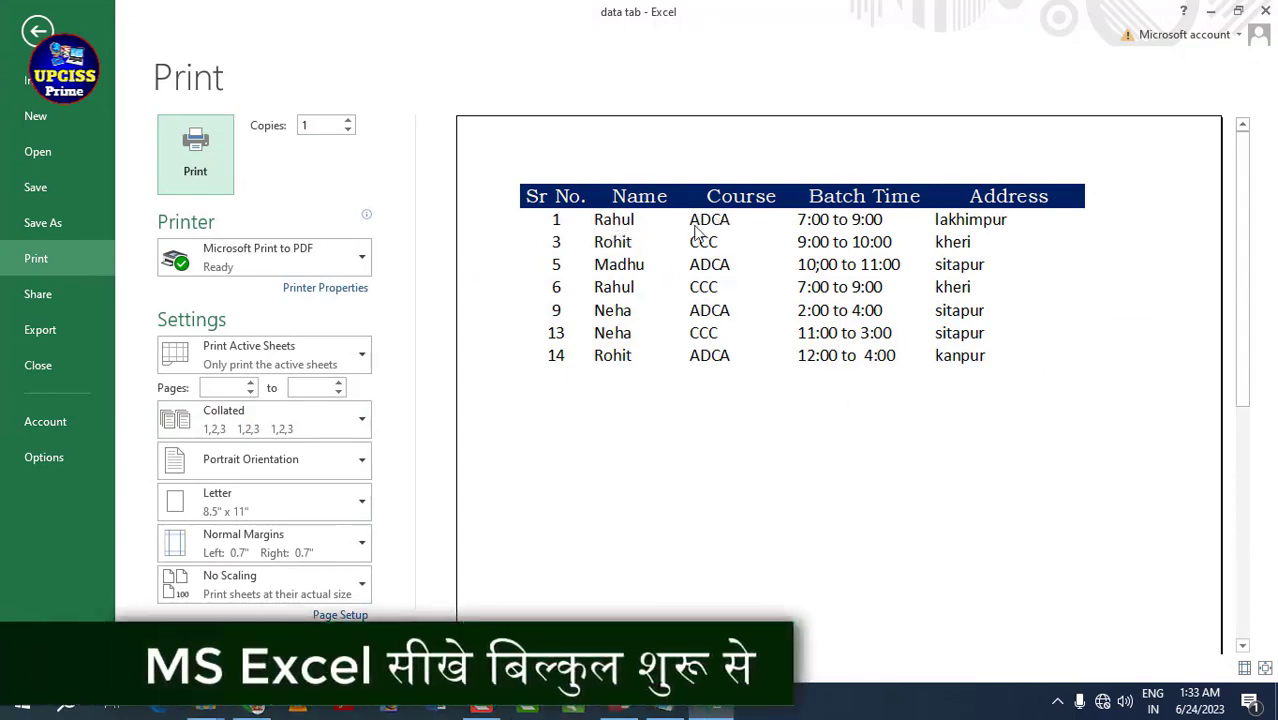
{"action": "left_click", "coordinate": [38, 31]}
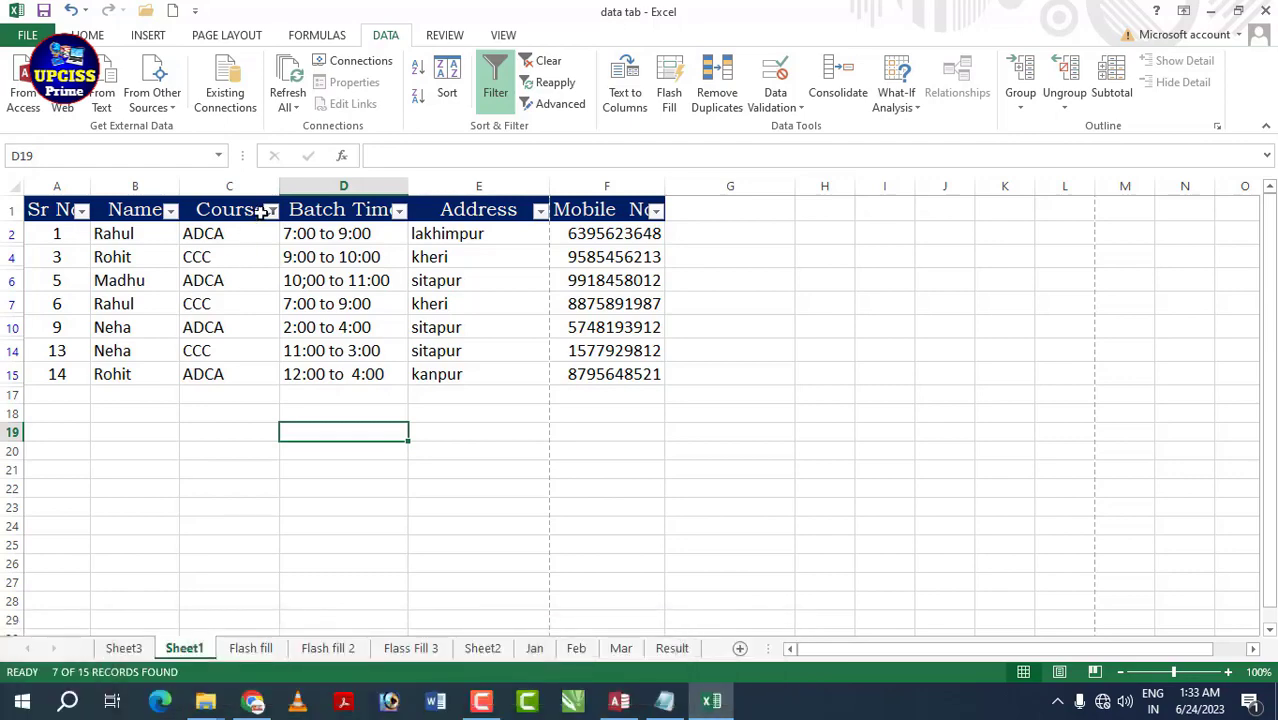
- Select all courses in the Course filter so every row shows again
{"action": "left_click", "coordinate": [270, 211]}
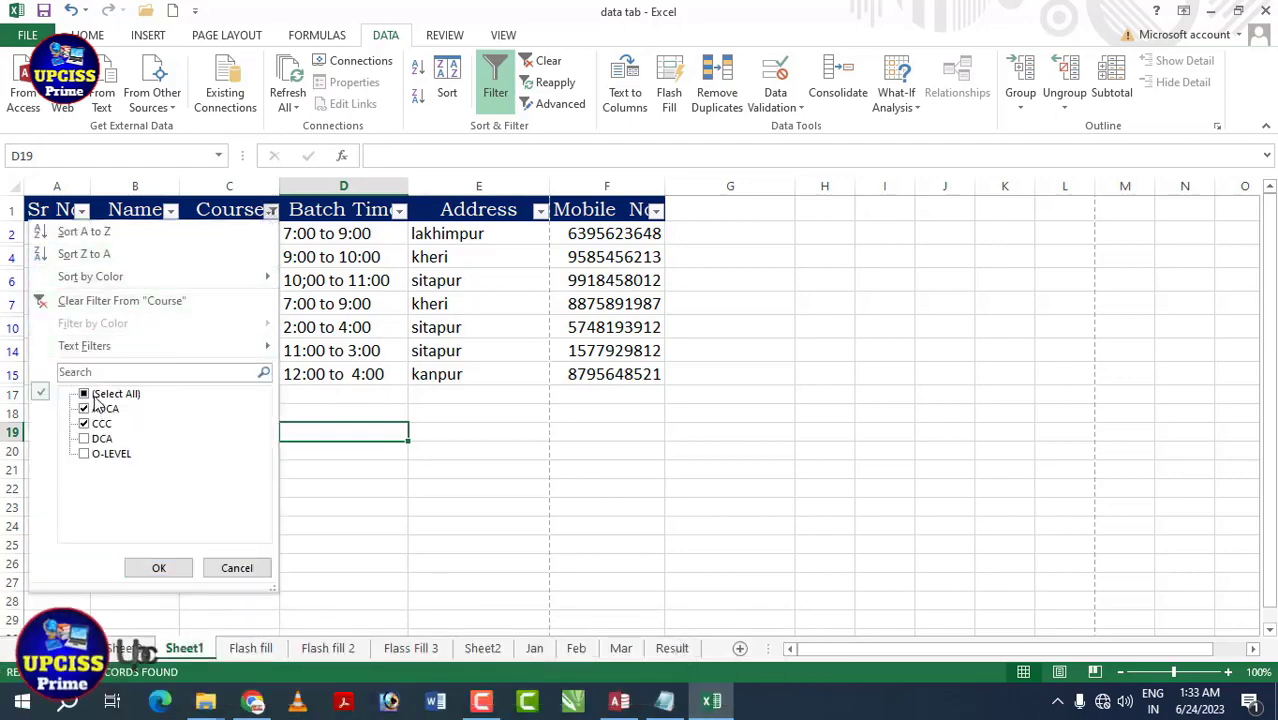
{"action": "left_click", "coordinate": [108, 394]}
{"action": "left_click", "coordinate": [150, 567]}
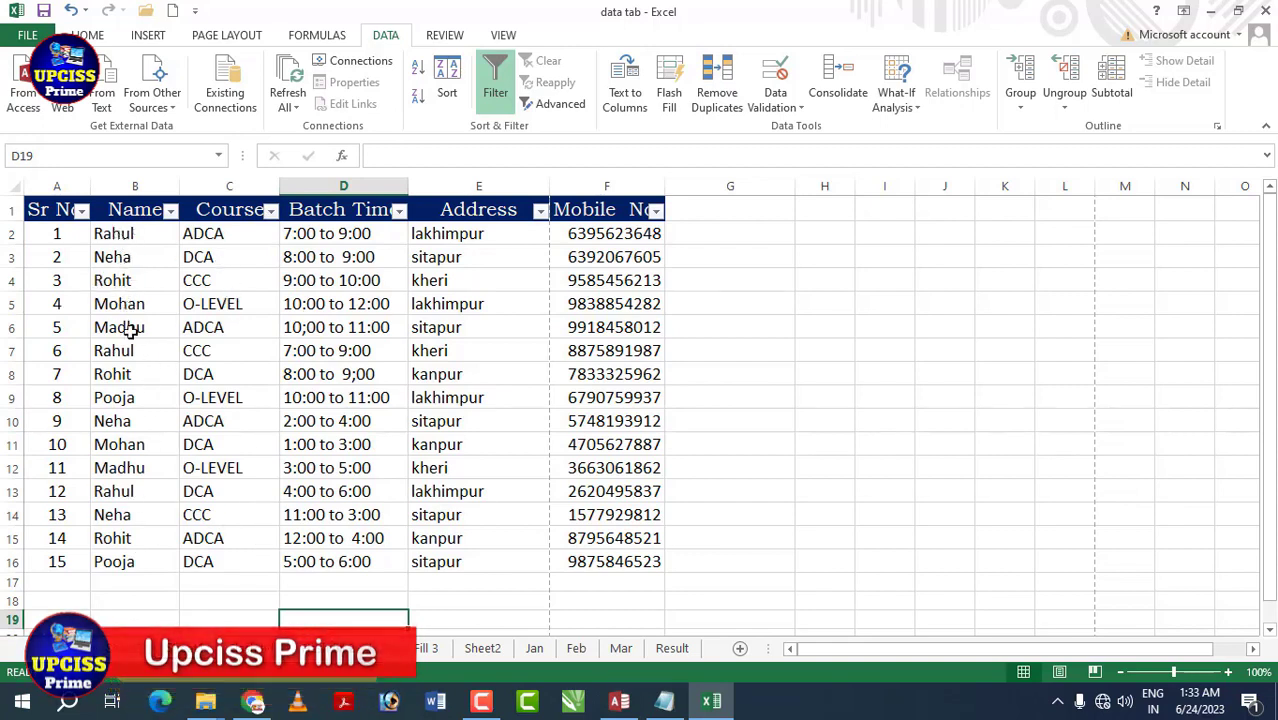
- Filter the Name column to a single student's name, leaving 3 of 15 rows
{"action": "left_click", "coordinate": [170, 210]}
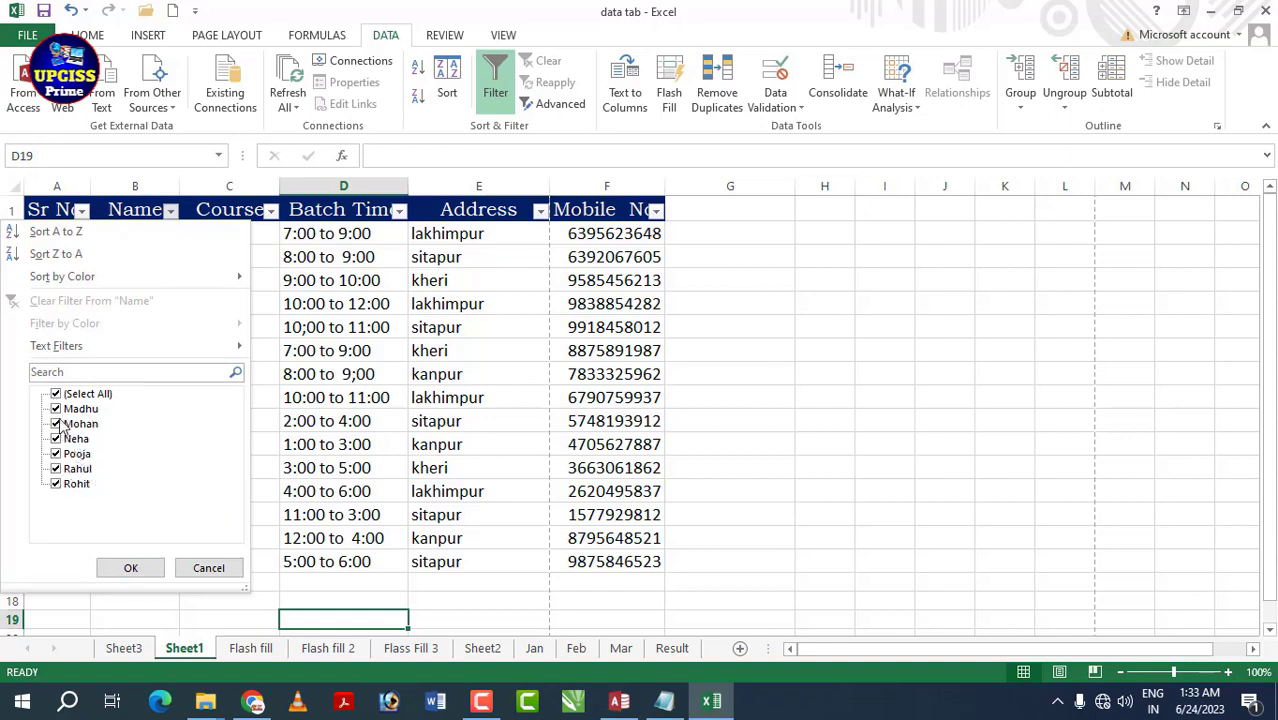
{"action": "left_click", "coordinate": [56, 395]}
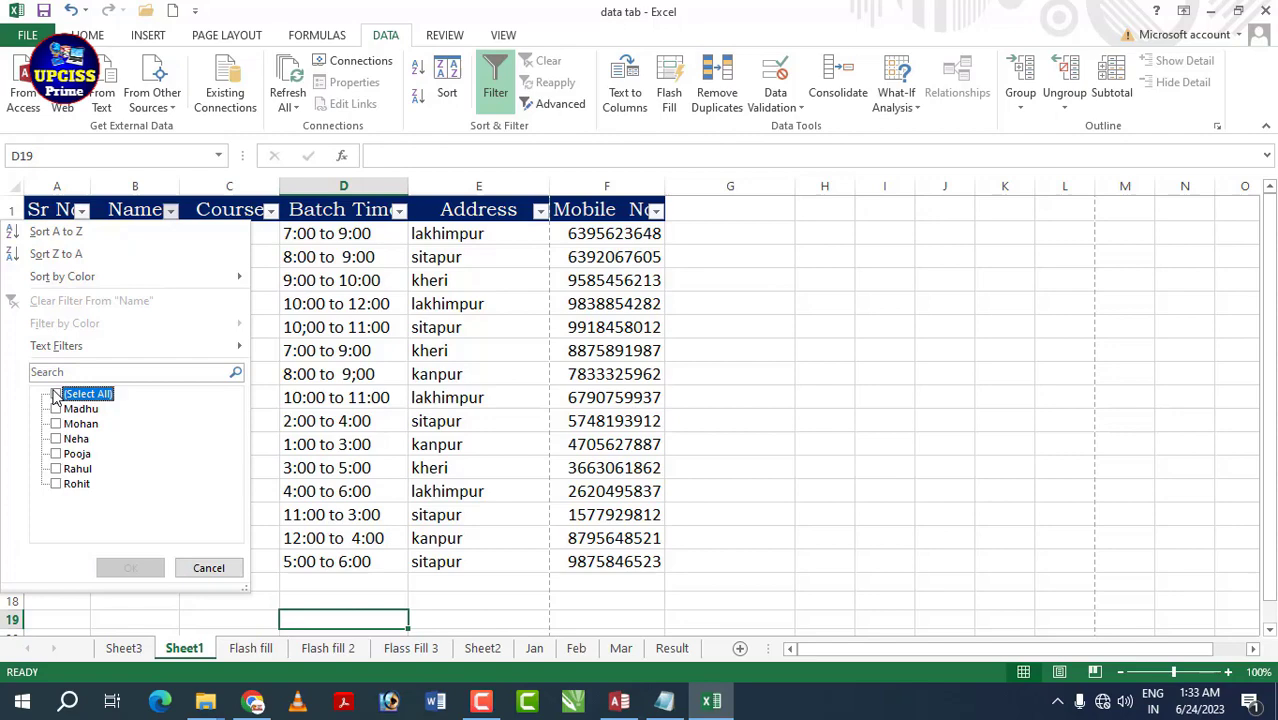
{"action": "left_click", "coordinate": [56, 469]}
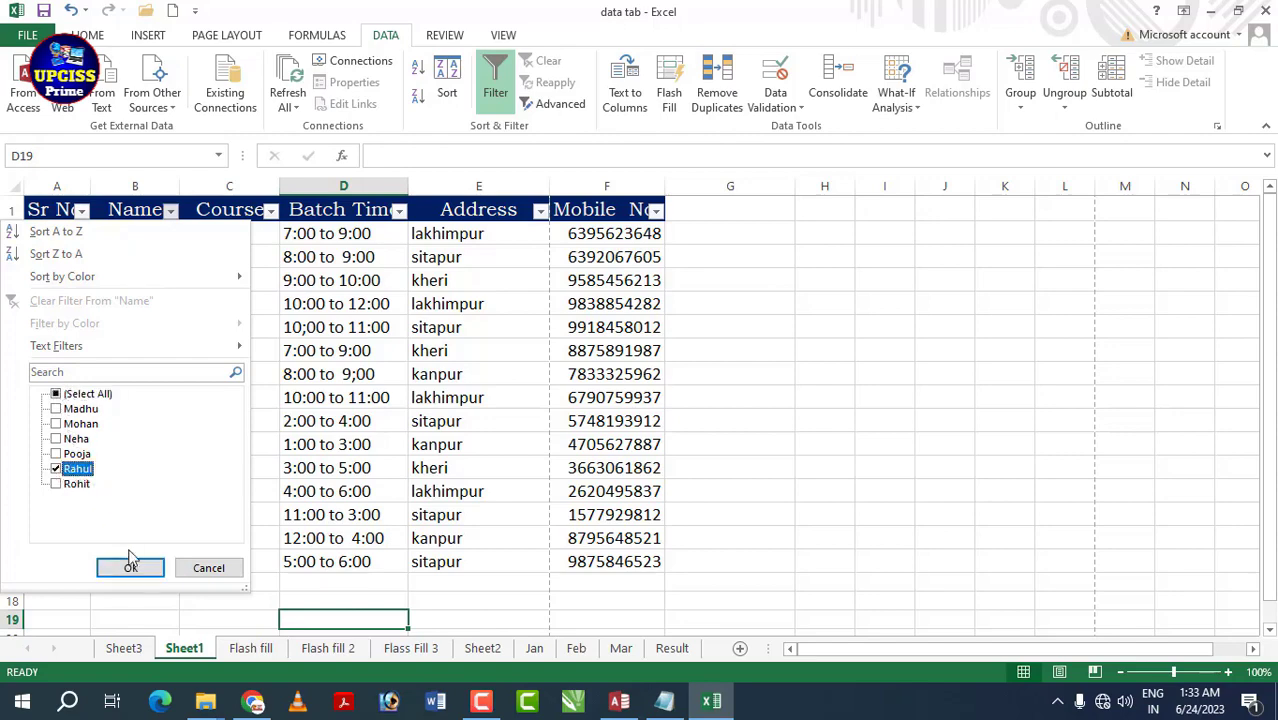
{"action": "left_click", "coordinate": [130, 566]}
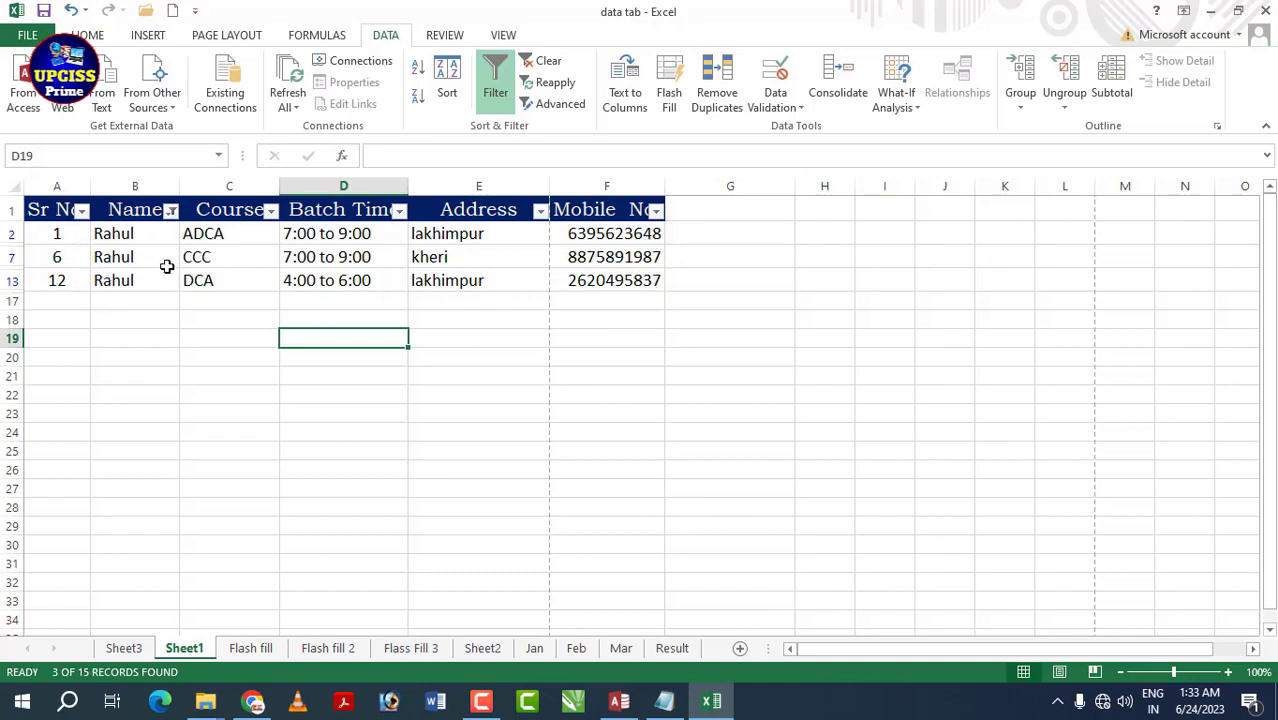
- Preview the printout of the three filtered rows through File > Print and Ctrl+P
{"action": "left_click", "coordinate": [27, 35]}
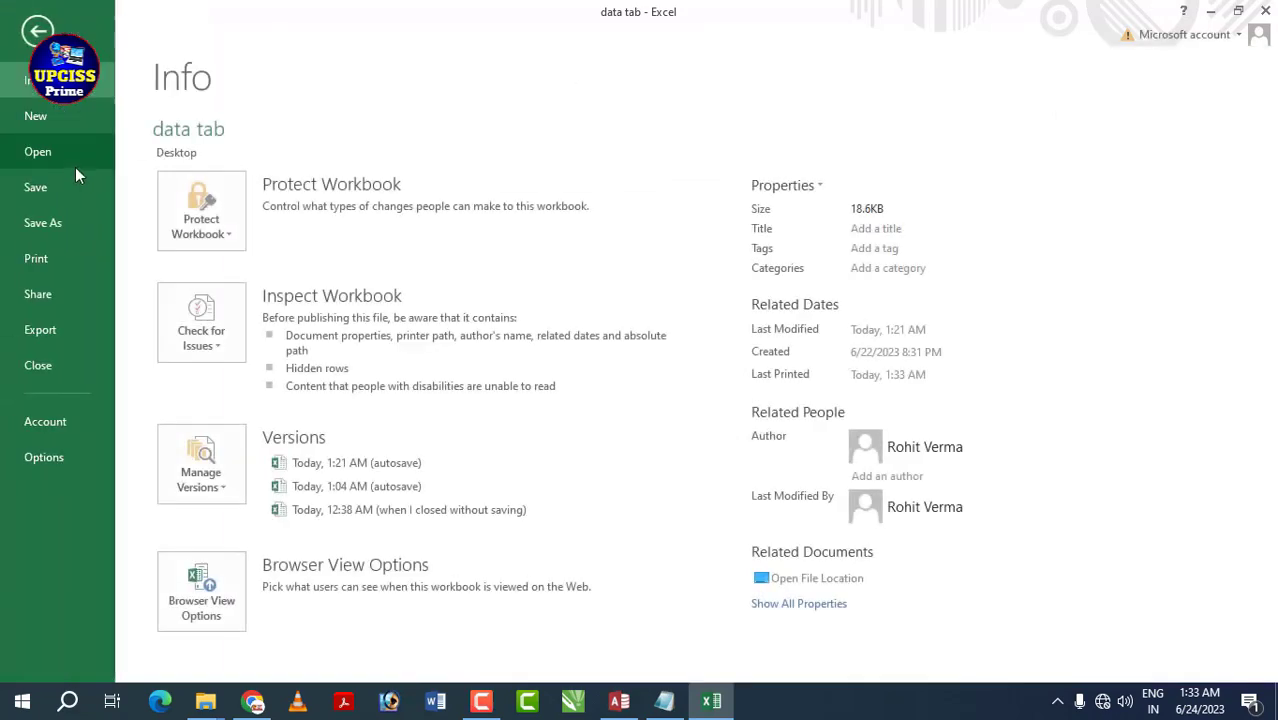
{"action": "left_click", "coordinate": [74, 251]}
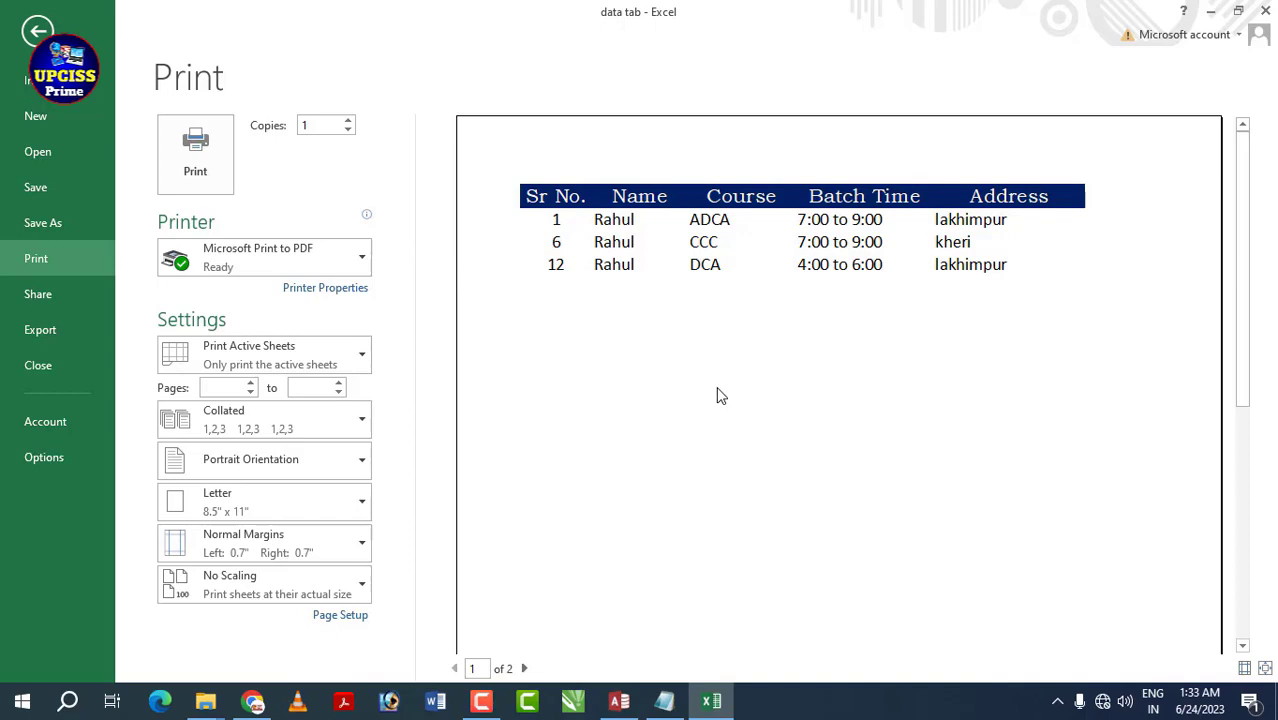
{"action": "key", "text": "Escape"}
{"action": "left_click", "coordinate": [435, 353]}
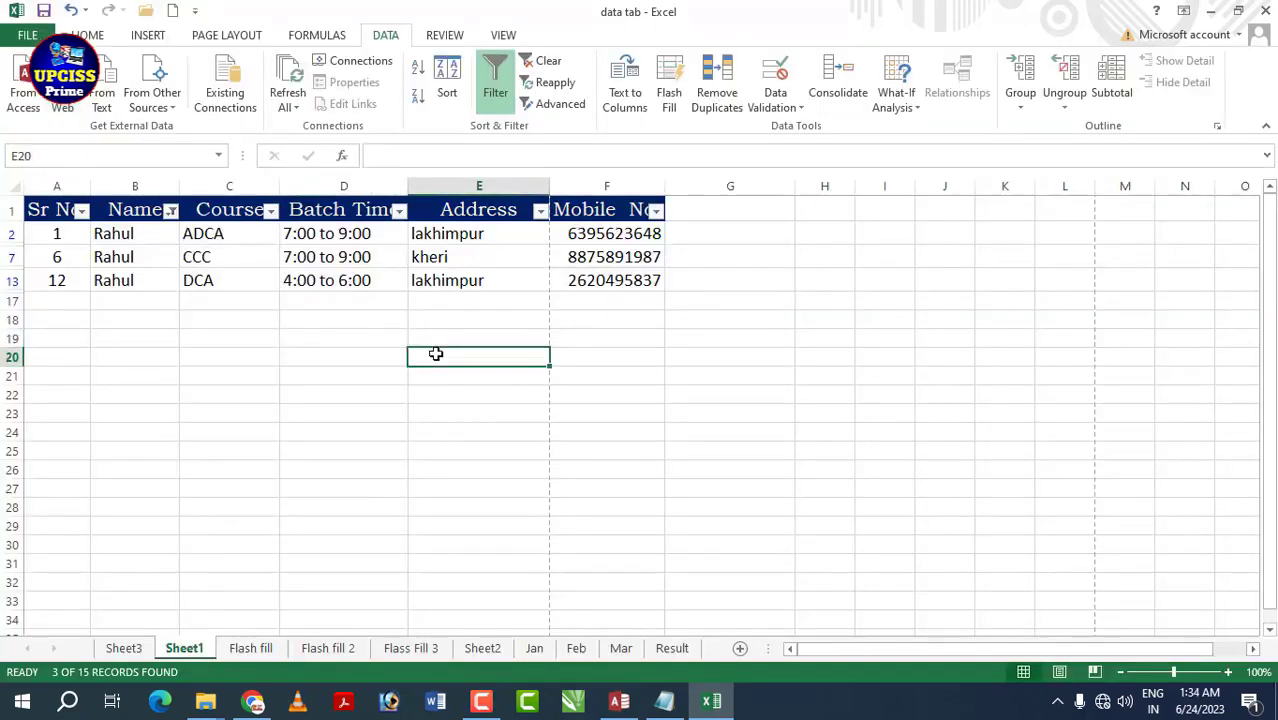
{"action": "key", "text": "ctrl+p"}
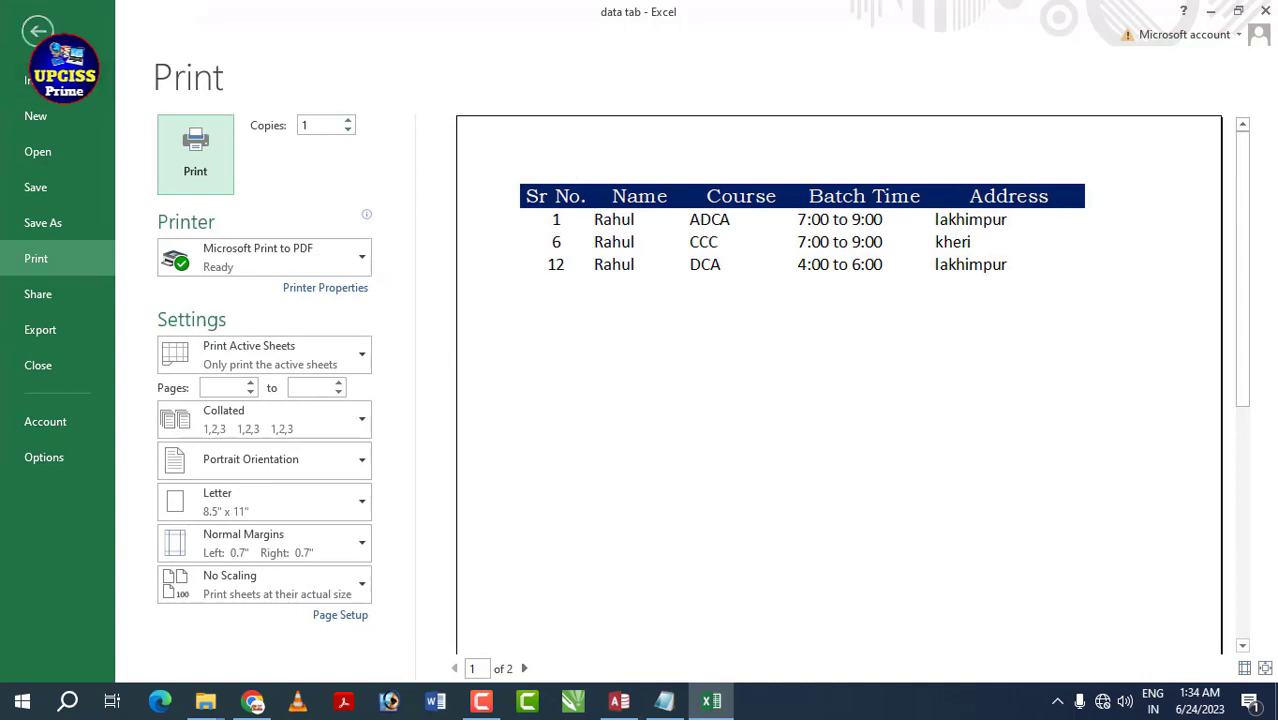
{"action": "left_click", "coordinate": [38, 30]}
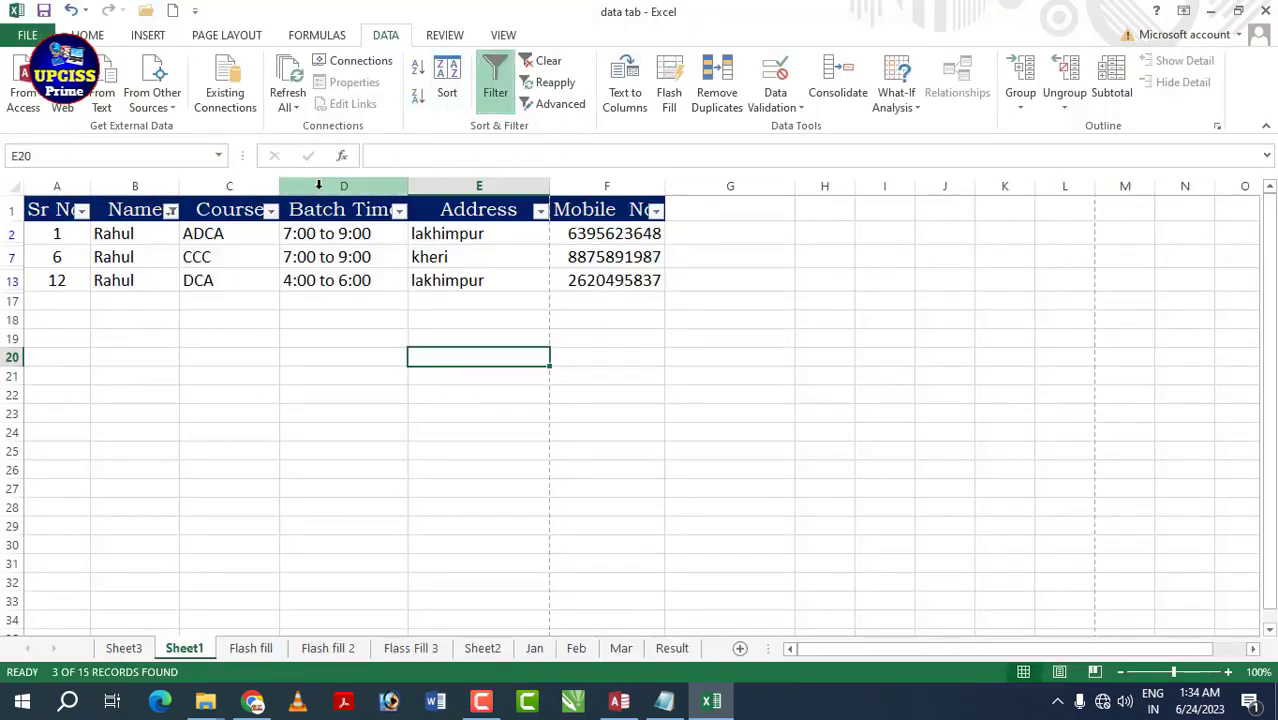
- Tick (Select All) in the Name filter so all 15 student rows show
{"action": "left_click", "coordinate": [177, 212]}
{"action": "left_click", "coordinate": [171, 212]}
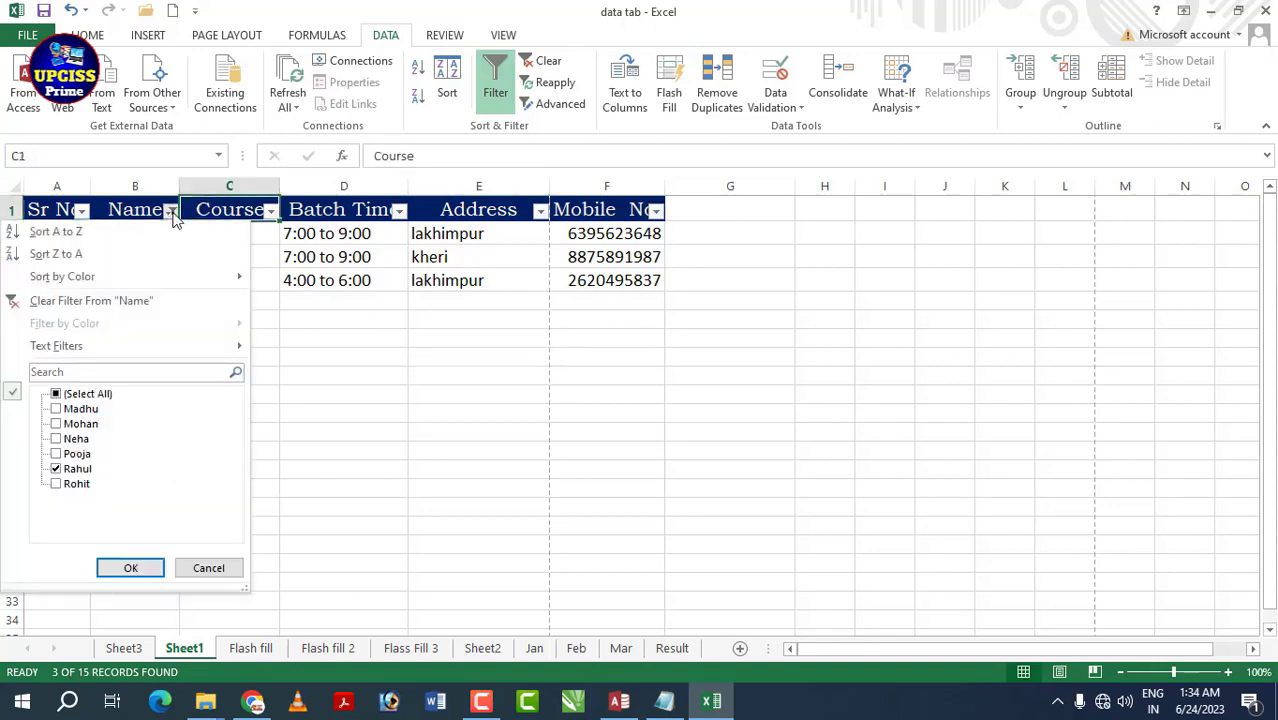
{"action": "left_click", "coordinate": [135, 570]}
{"action": "left_click_drag", "start_coordinate": [400, 446], "coordinate": [404, 466]}
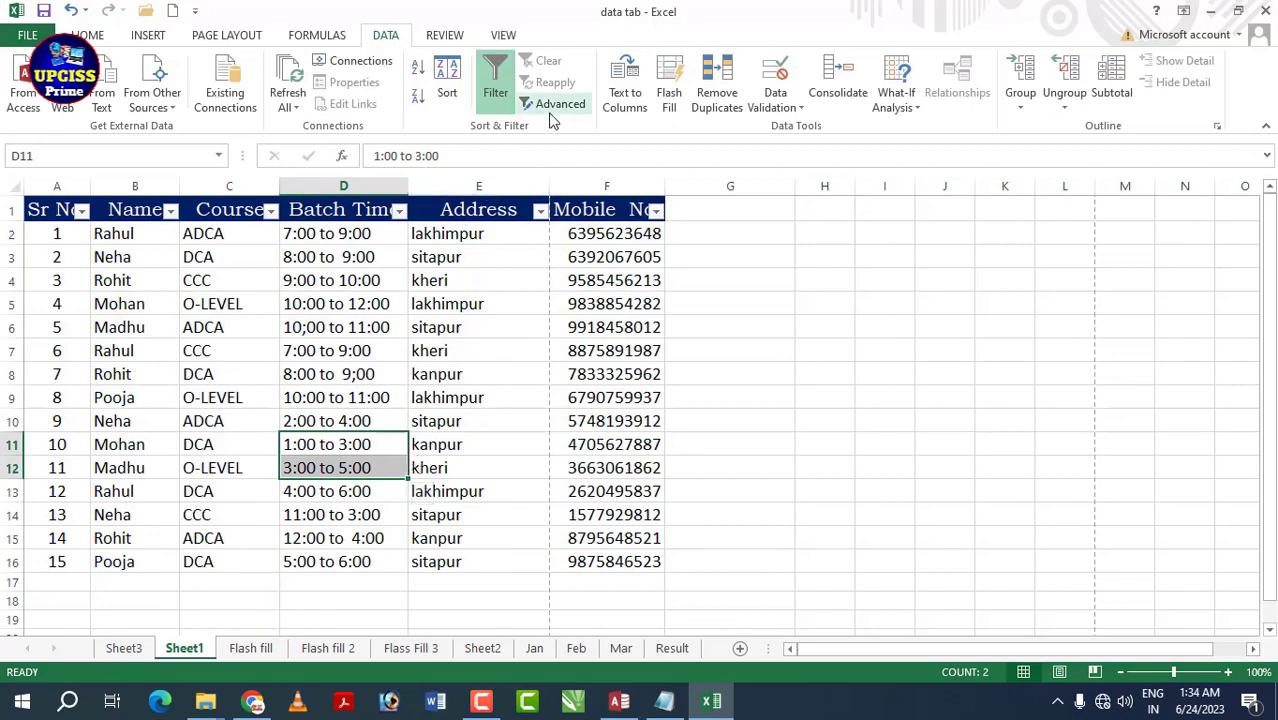
{"action": "left_click", "coordinate": [541, 372]}
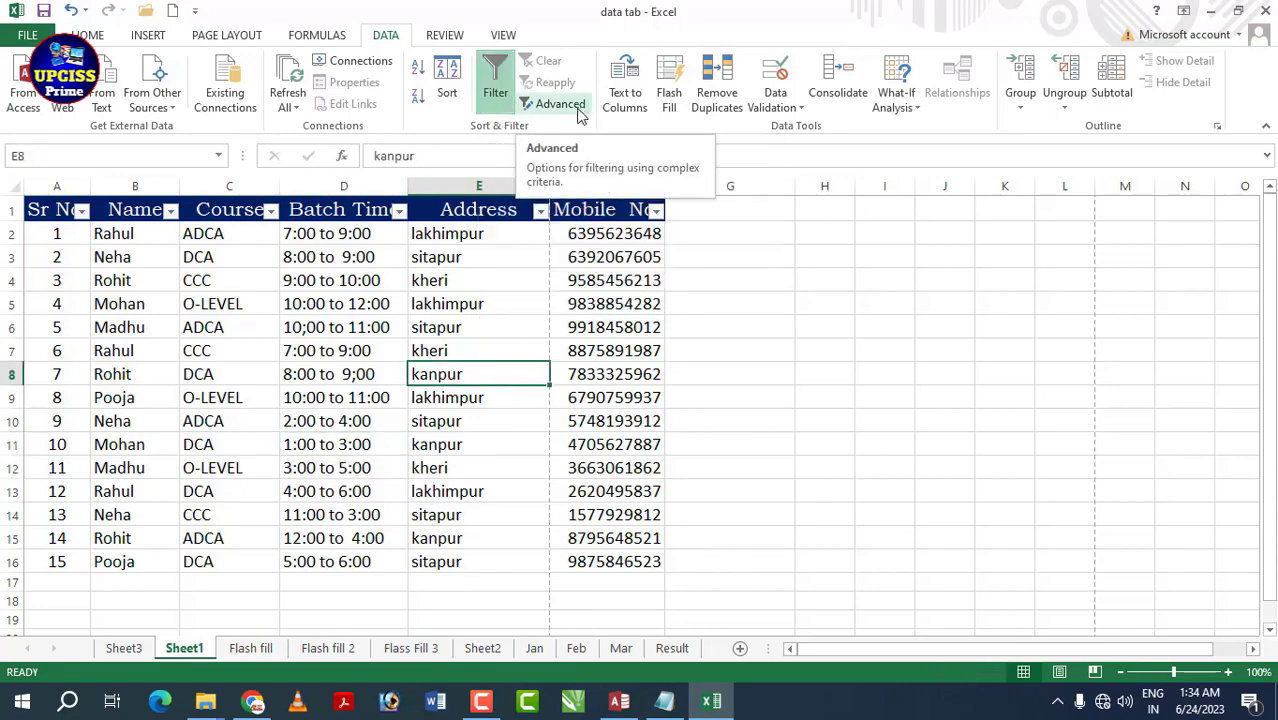
{"action": "left_click", "coordinate": [886, 417]}
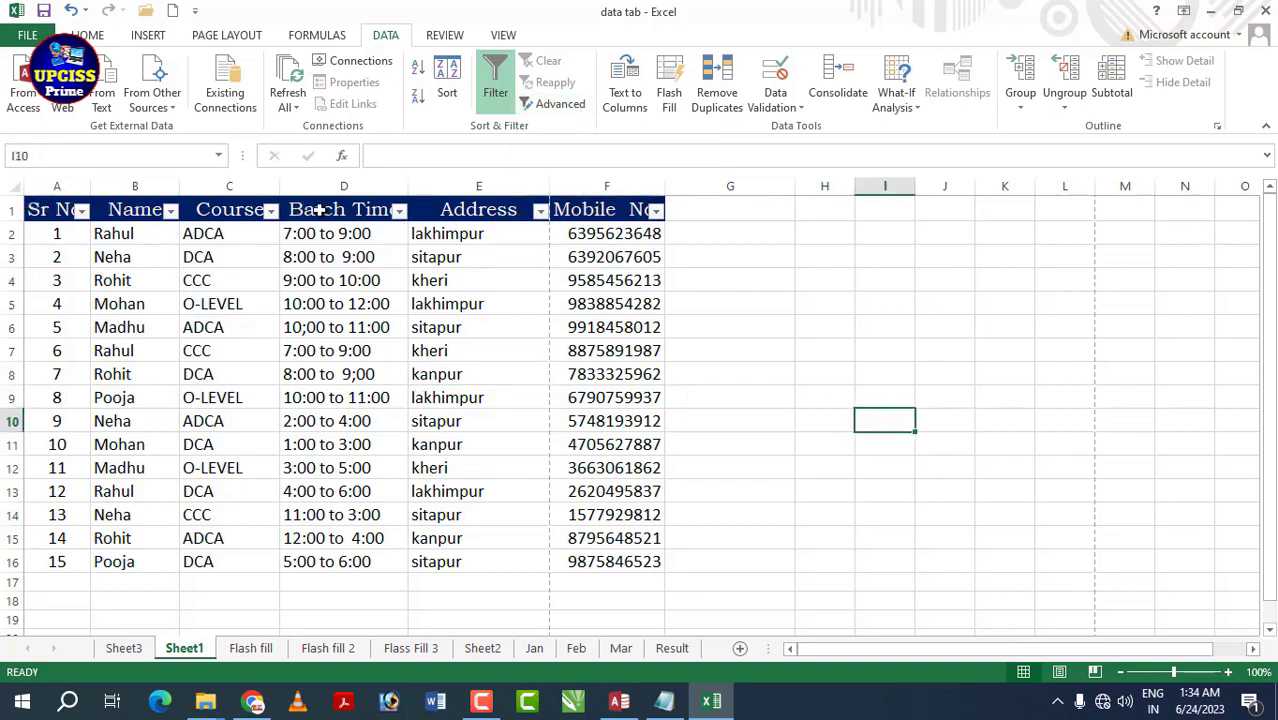
- Turn off filtering, copy Course/ADCA from C1:C2 into I2:I3, and widen column I
{"action": "left_click", "coordinate": [496, 93]}
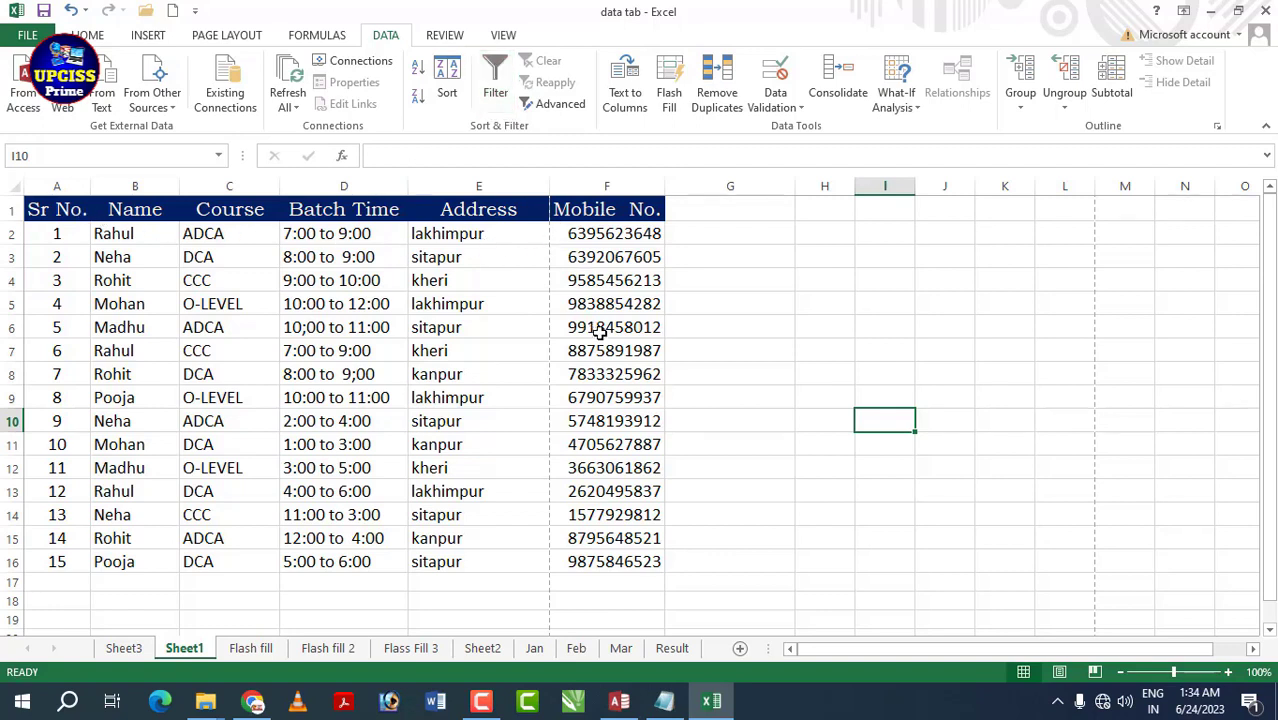
{"action": "left_click_drag", "start_coordinate": [250, 209], "coordinate": [199, 224]}
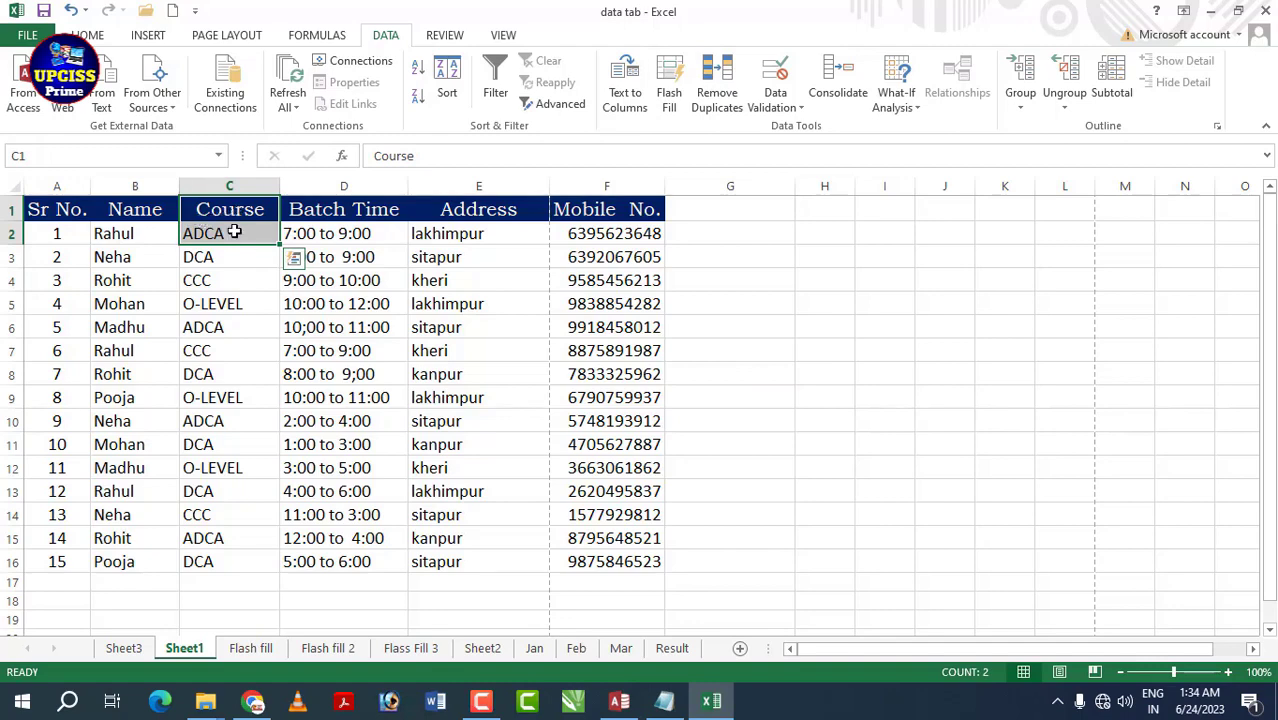
{"action": "key", "text": "ctrl+c"}
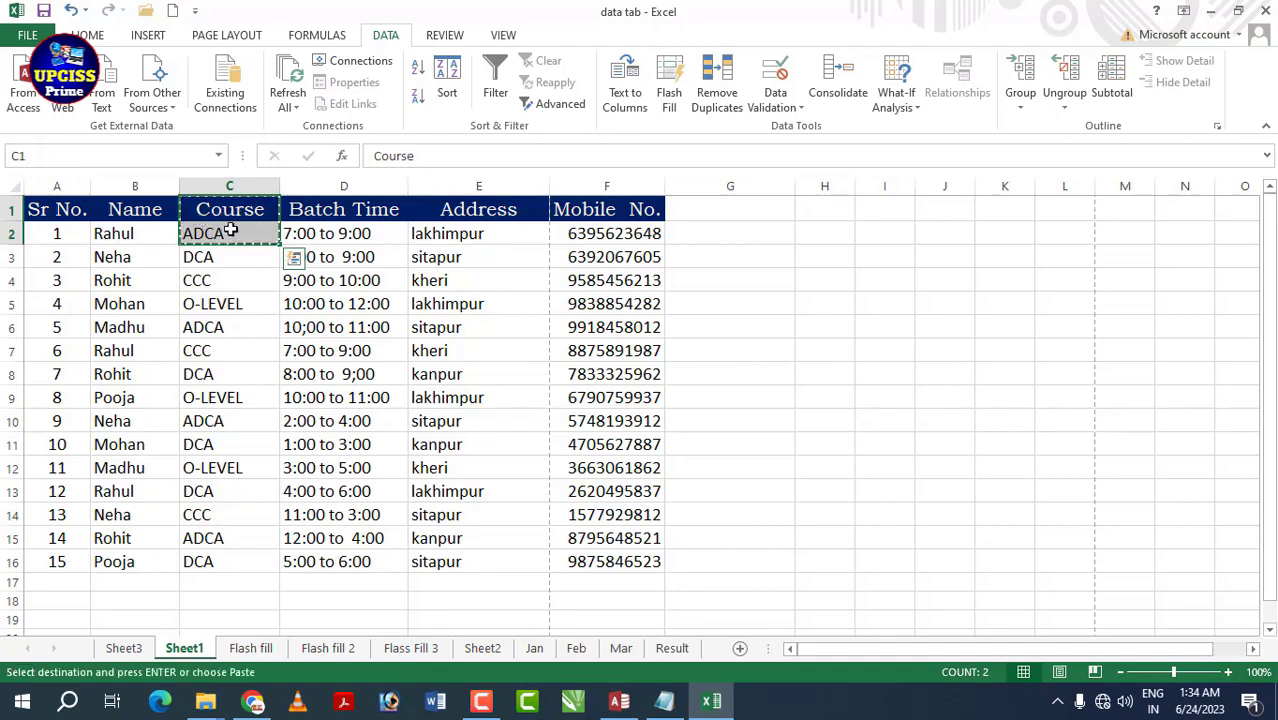
{"action": "left_click", "coordinate": [875, 233]}
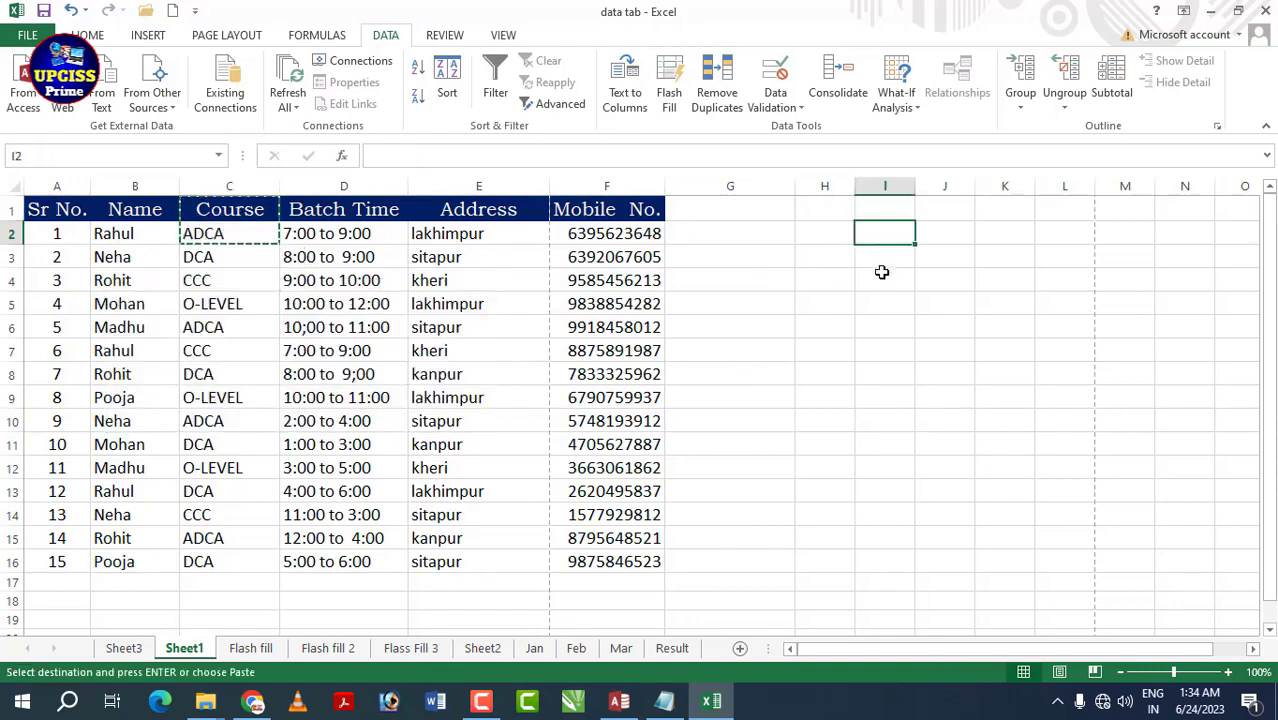
{"action": "key", "text": "ctrl+v"}
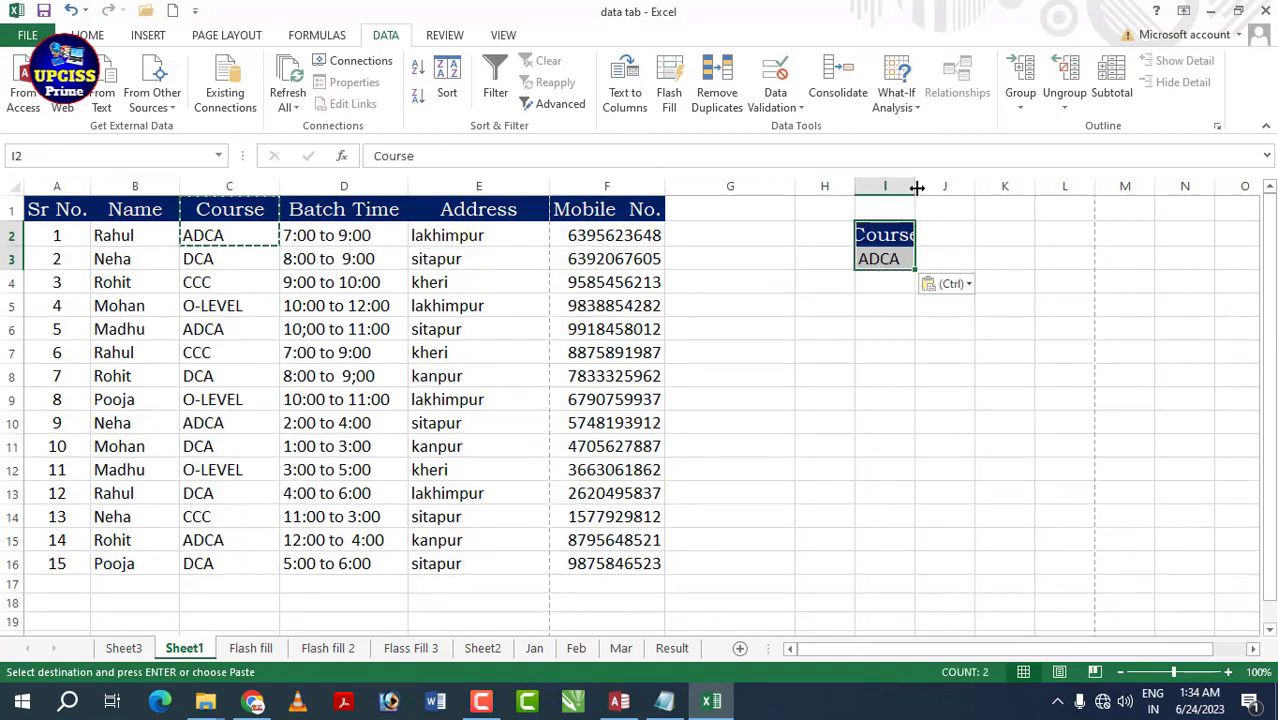
{"action": "left_click_drag", "start_coordinate": [915, 187], "coordinate": [929, 187]}
{"action": "left_click", "coordinate": [886, 328]}
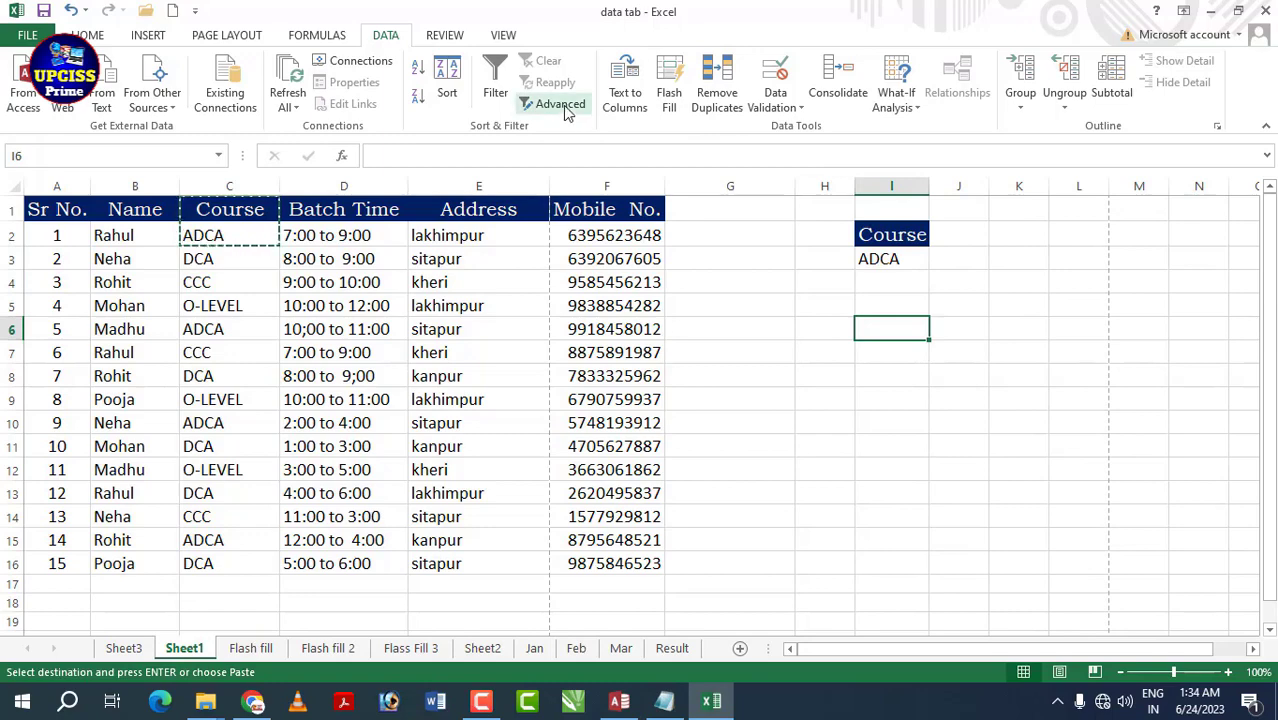
{"action": "left_click", "coordinate": [560, 104]}
- Advanced-filter the student table to ADCA rows using criteria I2:I3, then clear the filter
{"action": "left_click_drag", "start_coordinate": [958, 135], "coordinate": [1046, 127]}
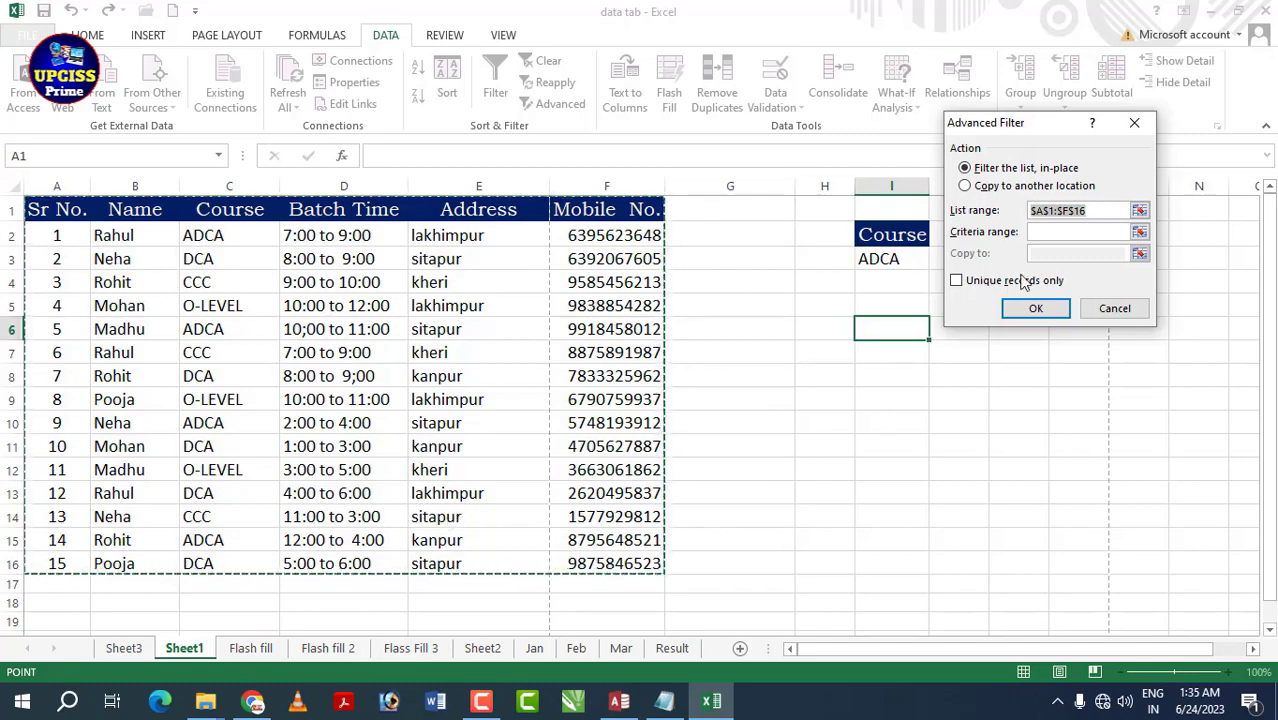
{"action": "left_click", "coordinate": [1053, 230]}
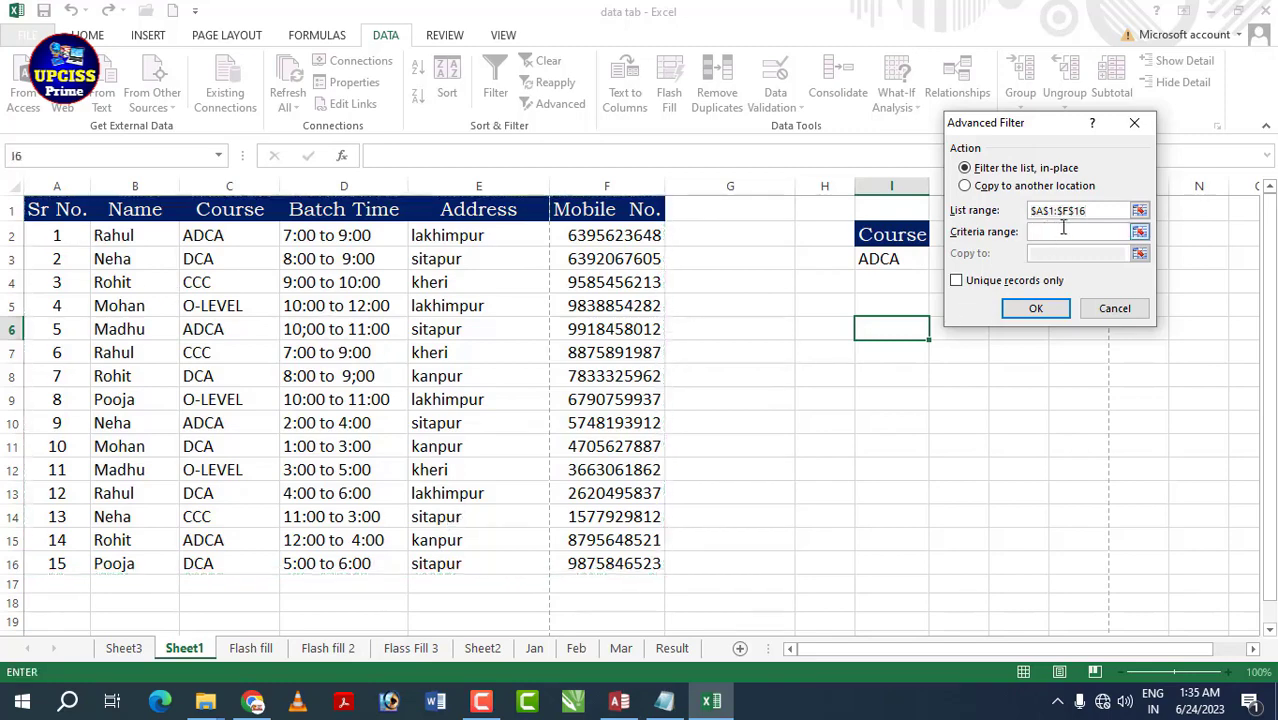
{"action": "left_click_drag", "start_coordinate": [890, 236], "coordinate": [893, 251]}
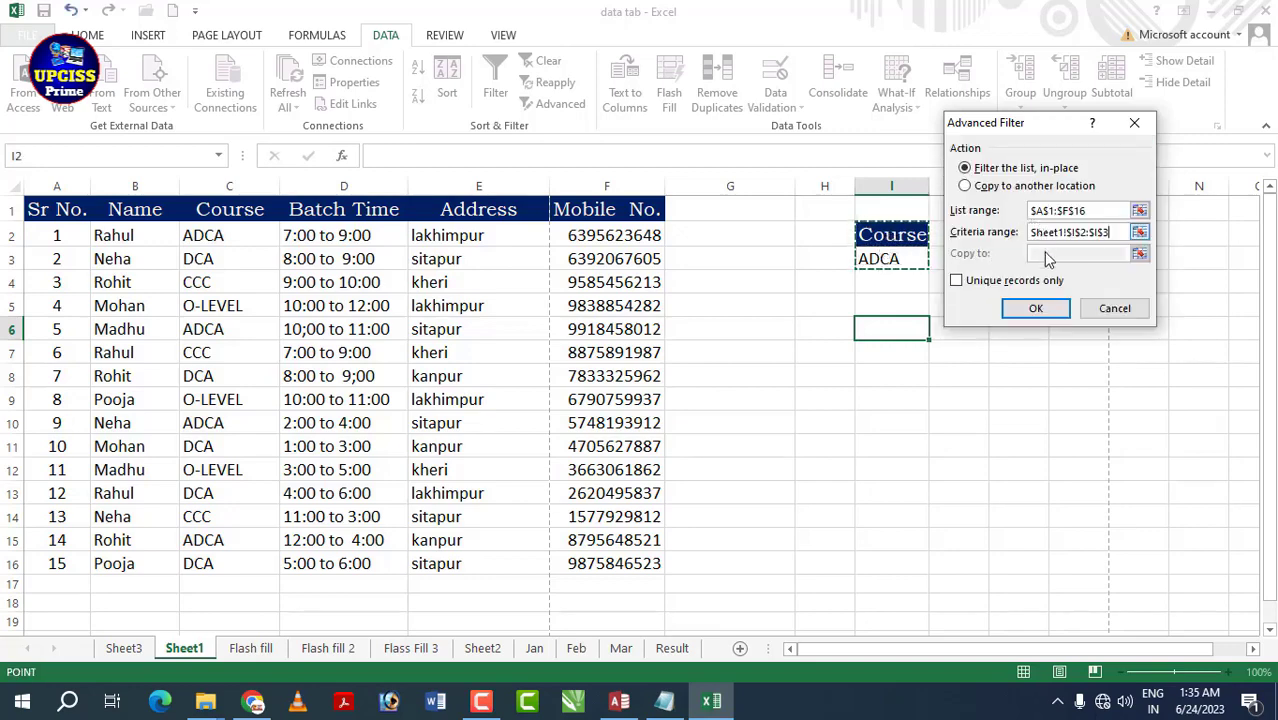
{"action": "left_click", "coordinate": [1038, 309]}
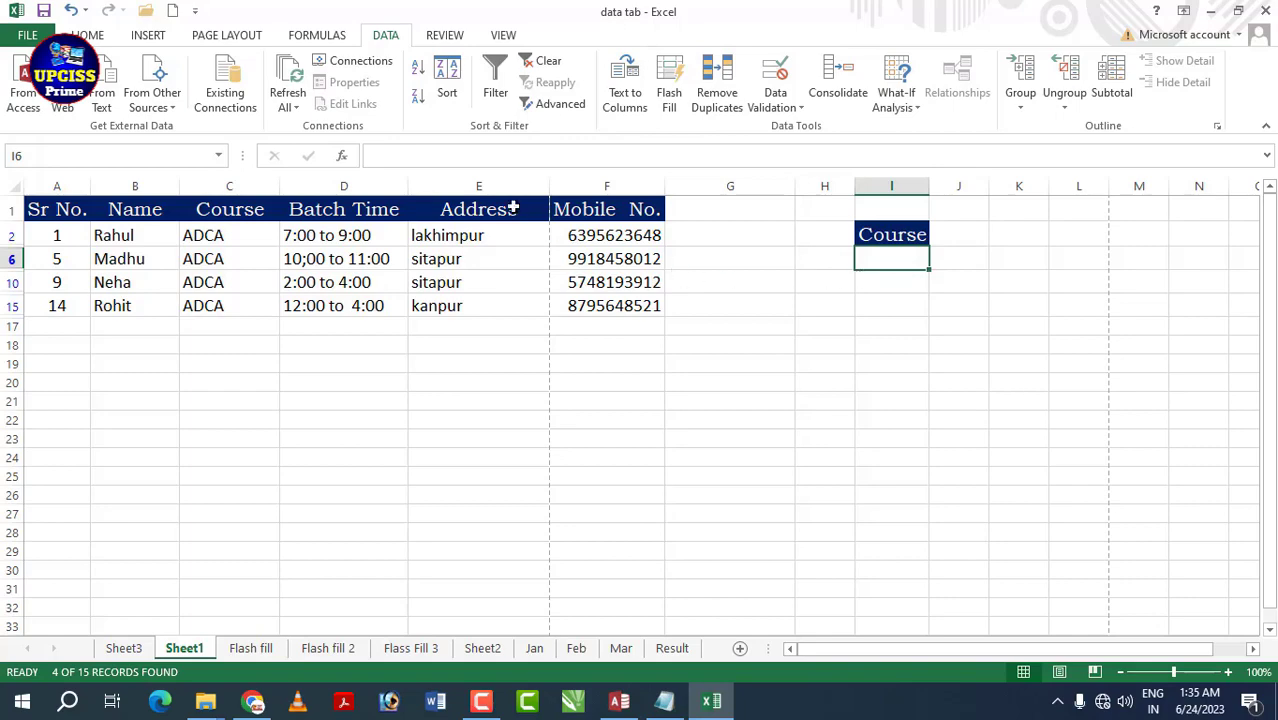
{"action": "left_click", "coordinate": [549, 62]}
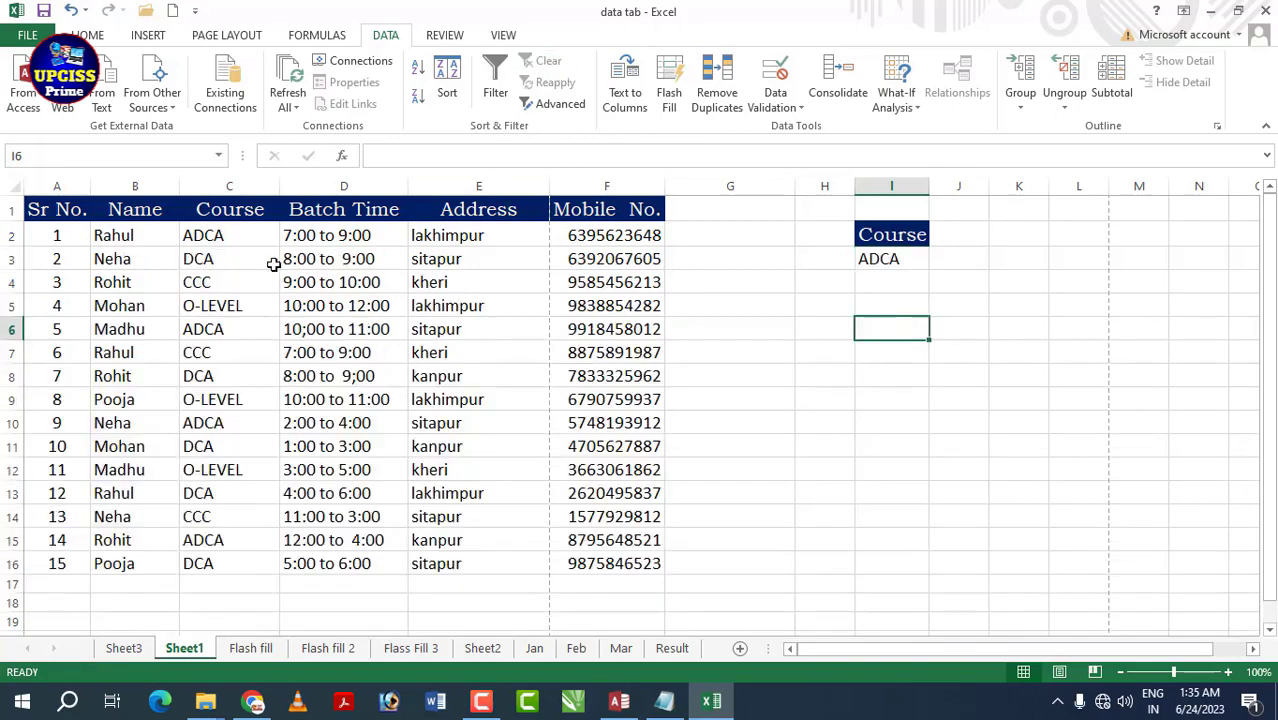
{"action": "left_click", "coordinate": [478, 329]}
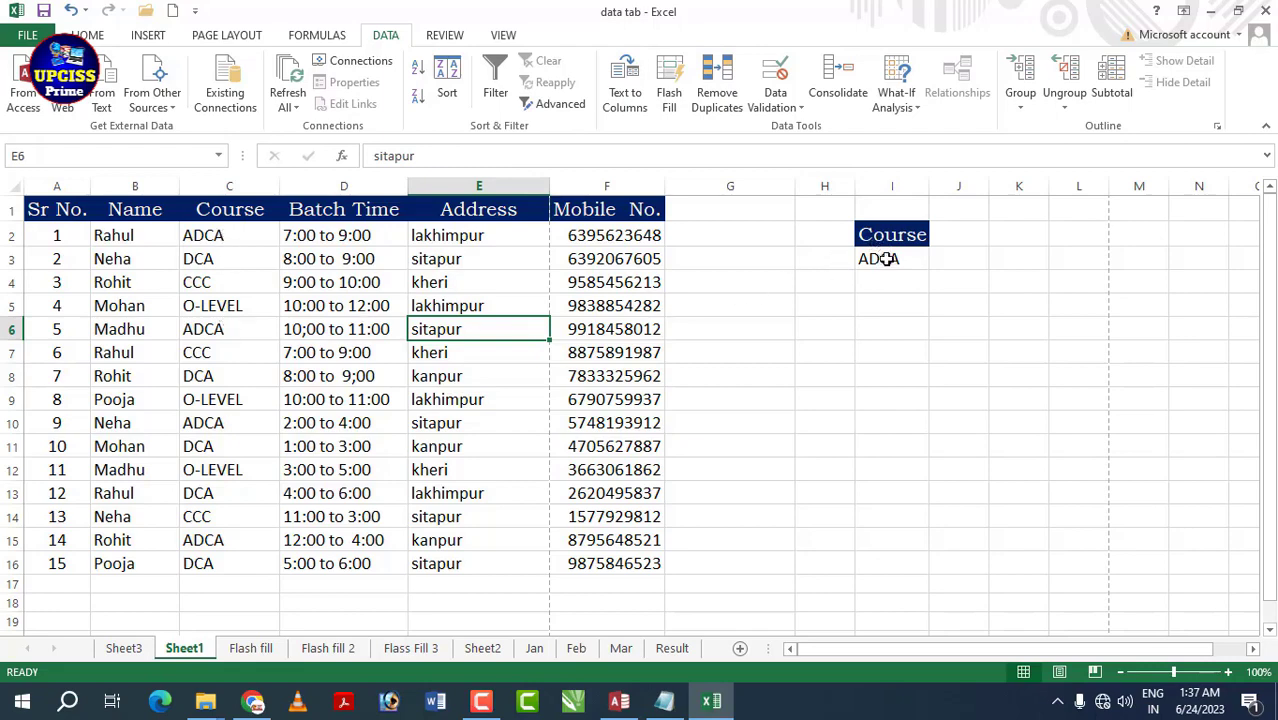
- Dismiss the Advanced Filter dialog unchanged and insert a new blank worksheet, Sheet5
{"action": "left_click", "coordinate": [560, 104]}
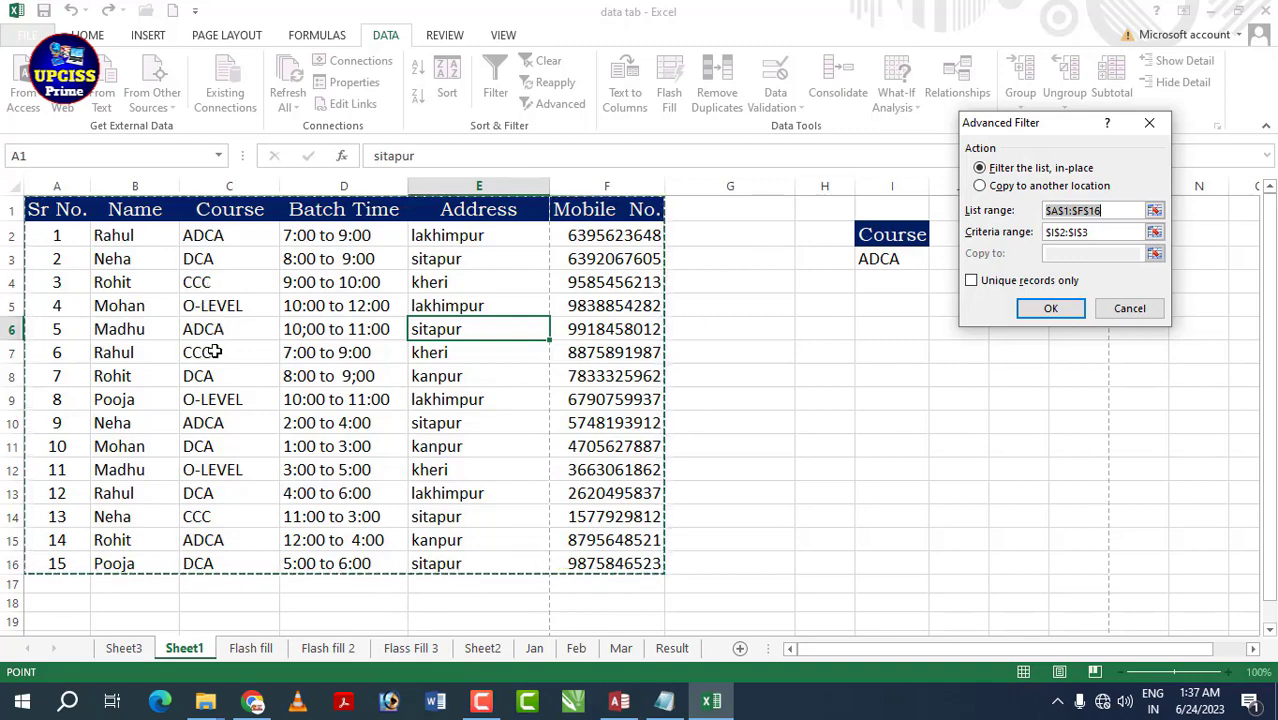
{"action": "left_click", "coordinate": [1131, 312]}
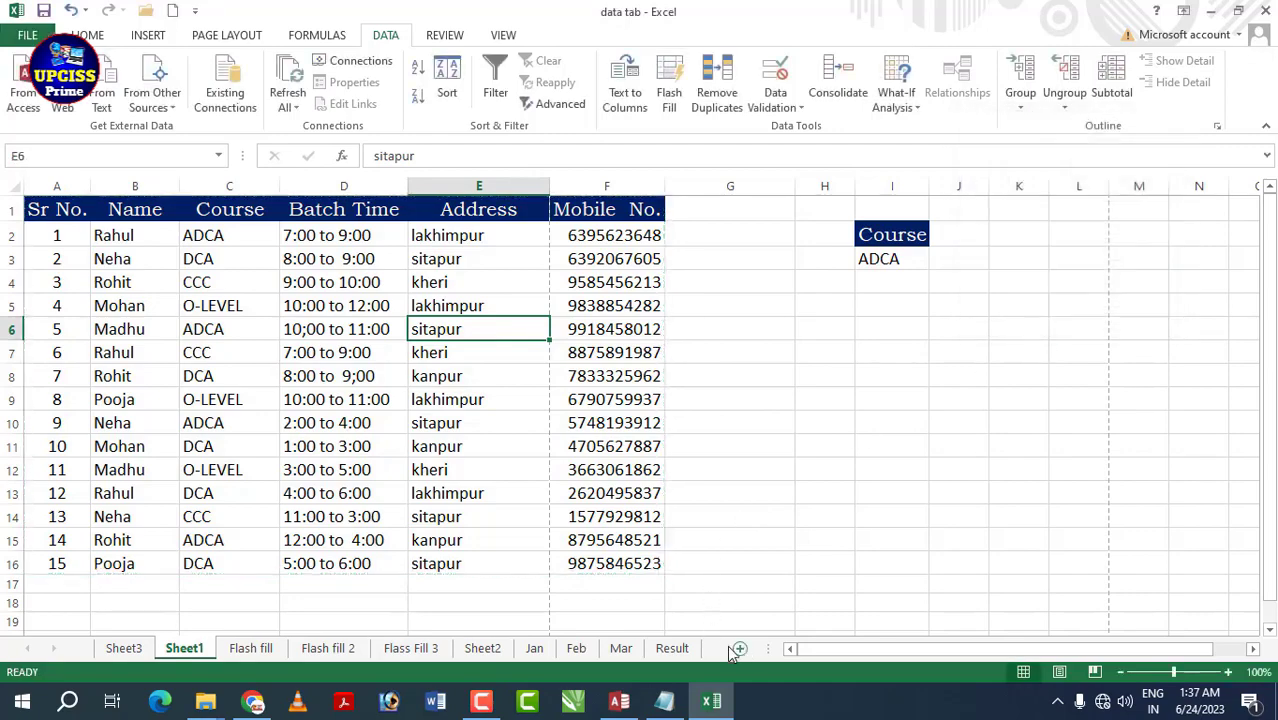
{"action": "left_click", "coordinate": [737, 649]}
- On Sheet5, start an Advanced Filter set to Copy to another location
{"action": "left_click", "coordinate": [190, 649]}
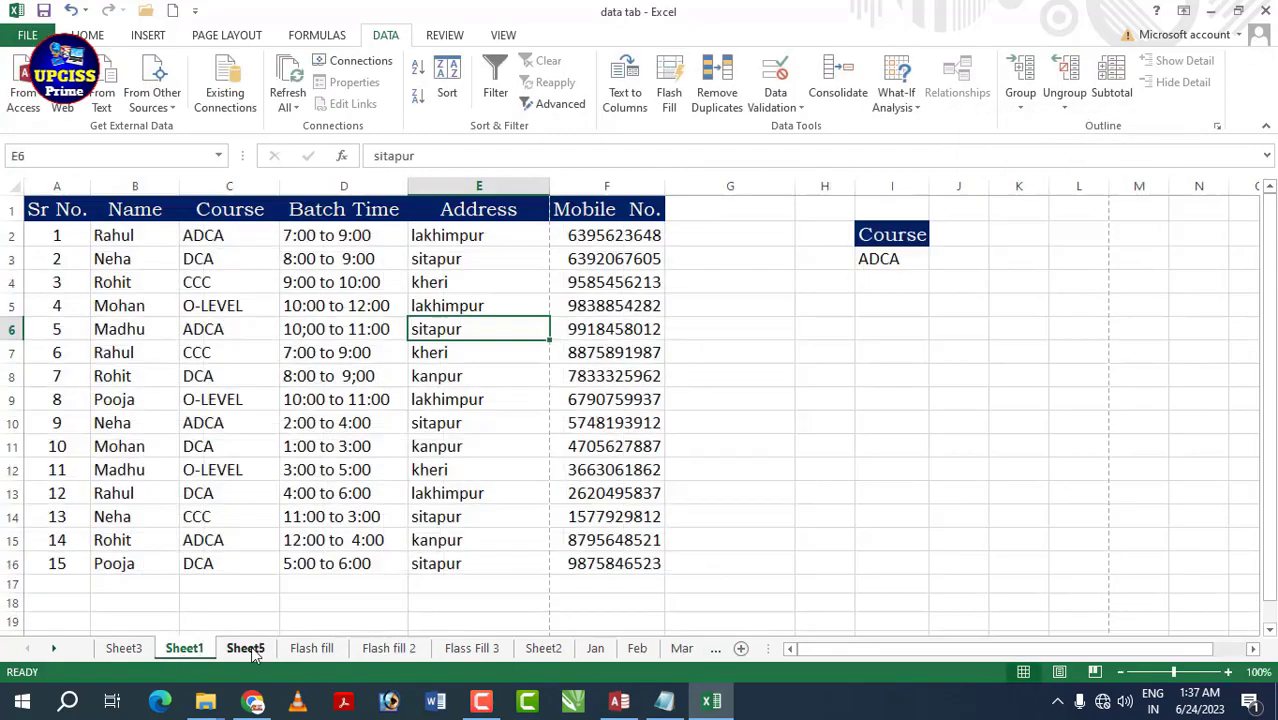
{"action": "key", "text": "ctrl+Page_Up"}
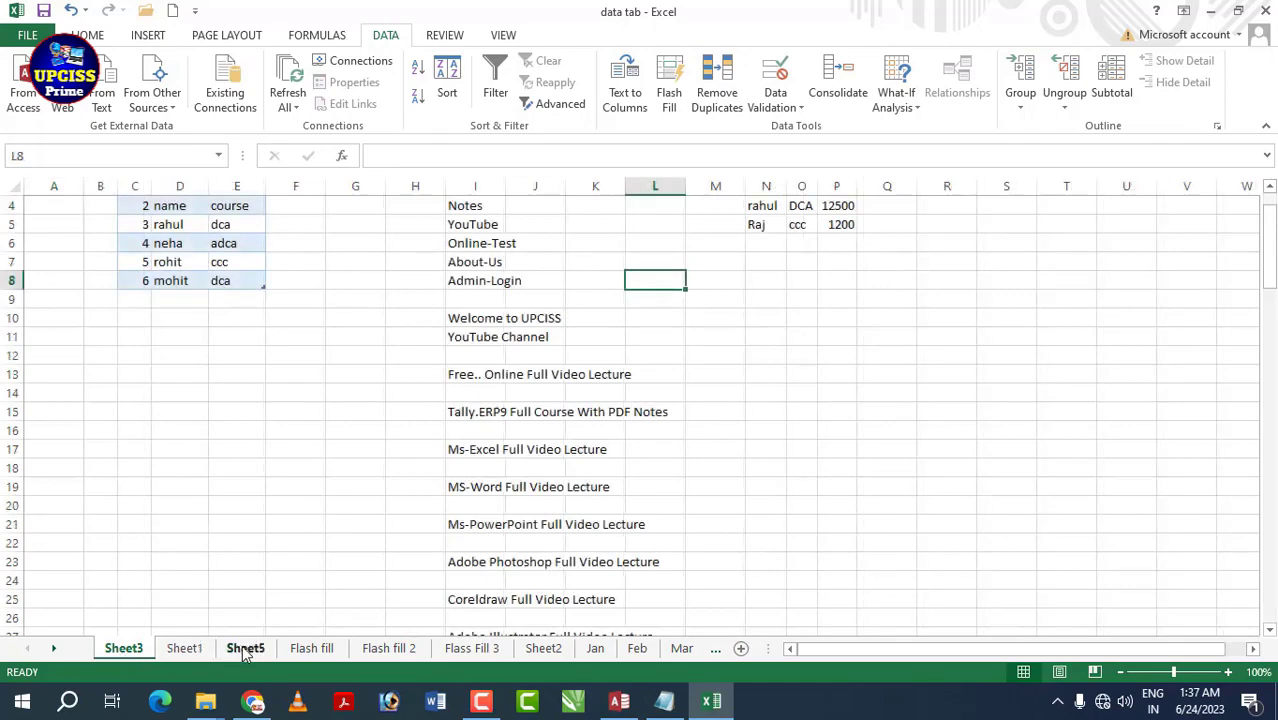
{"action": "left_click", "coordinate": [245, 649]}
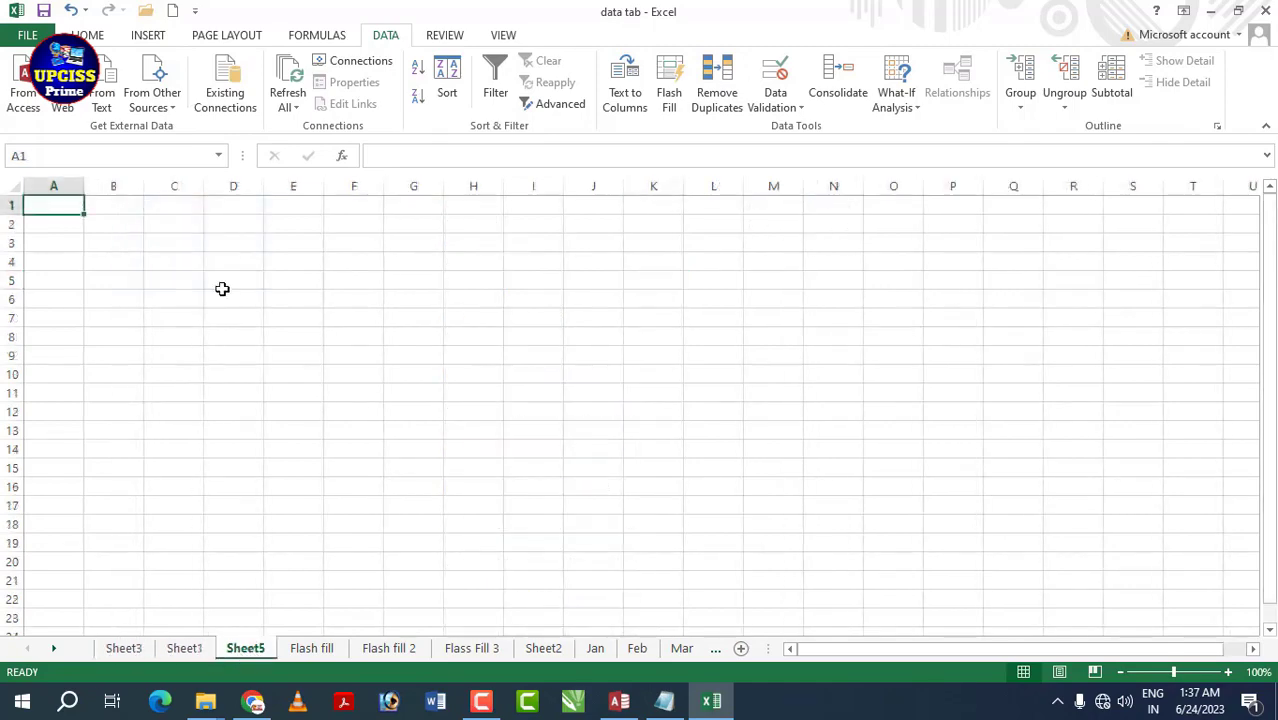
{"action": "left_click", "coordinate": [268, 226]}
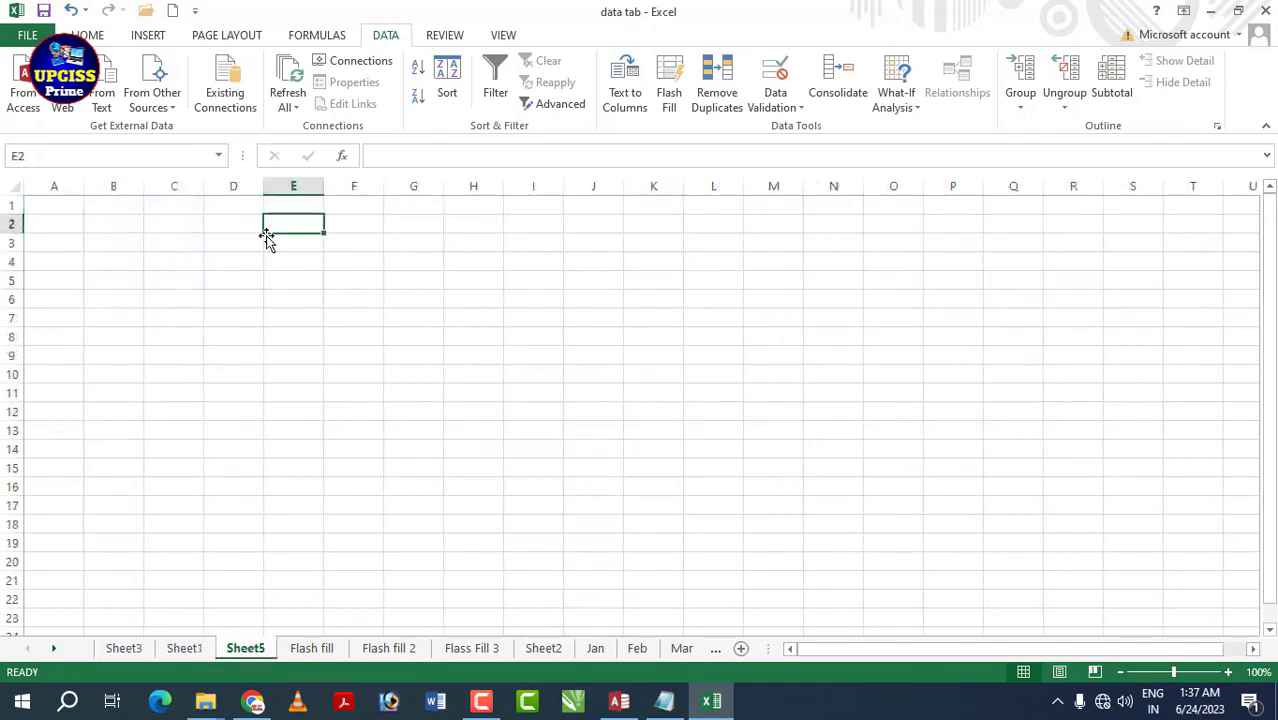
{"action": "left_click", "coordinate": [556, 104]}
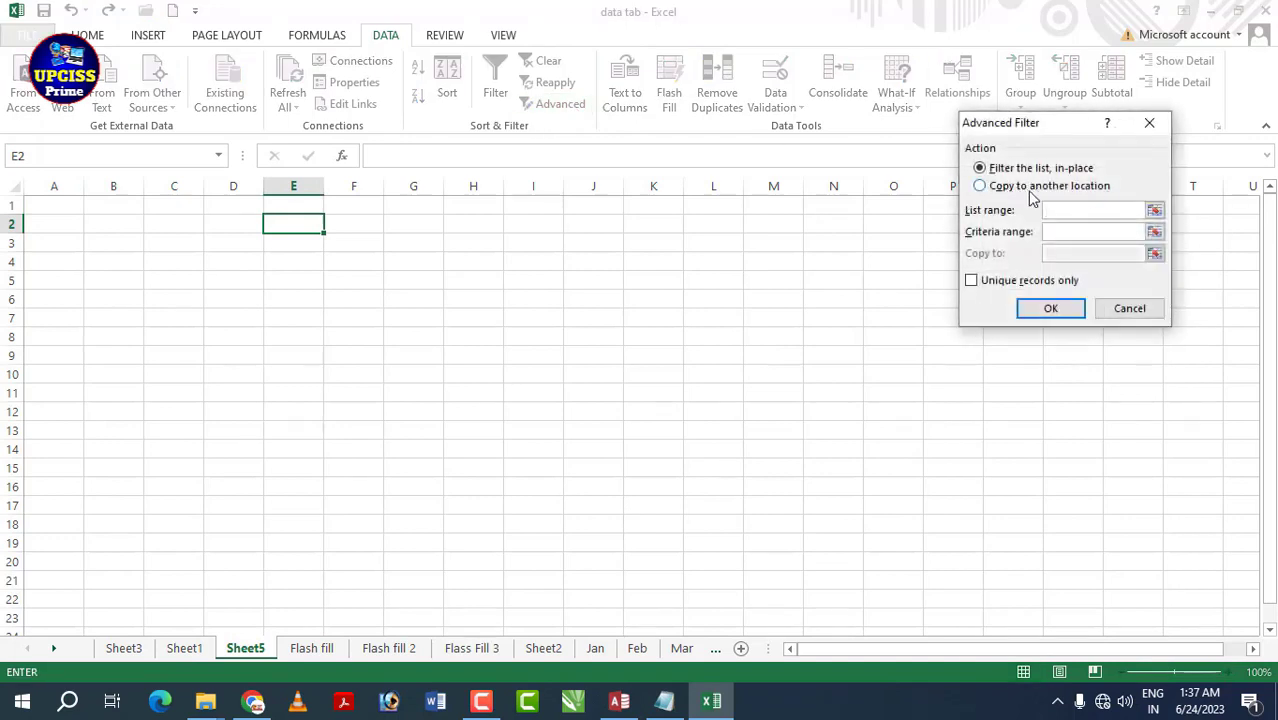
{"action": "left_click", "coordinate": [985, 188]}
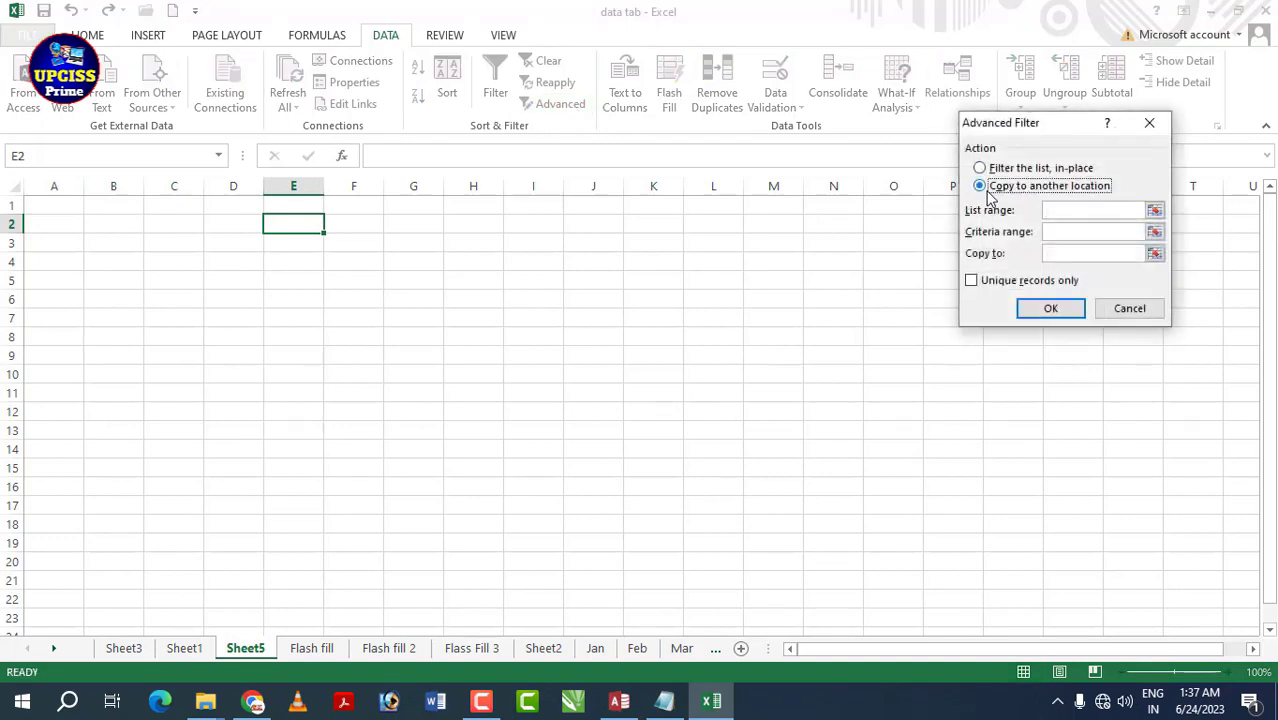
- Set the list range to Sheet1!A1:F16 and the criteria range to Sheet1 I2:I3
{"action": "left_click", "coordinate": [1068, 213]}
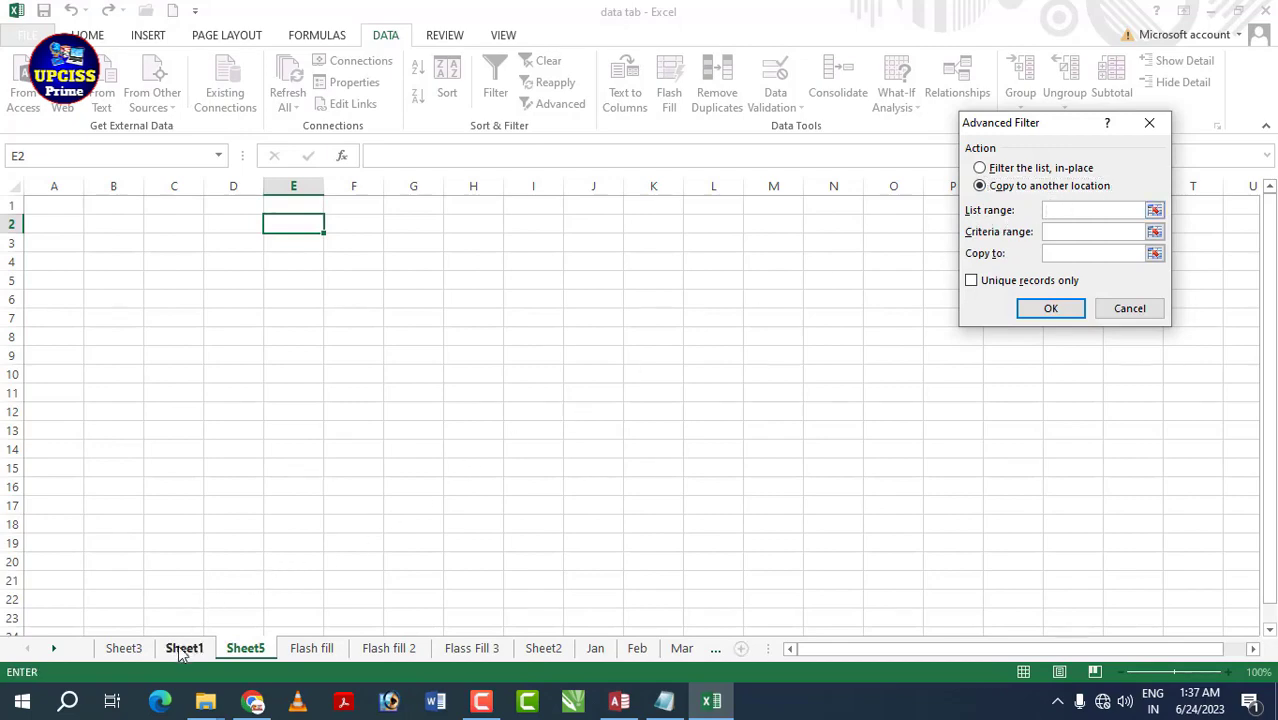
{"action": "left_click", "coordinate": [184, 648]}
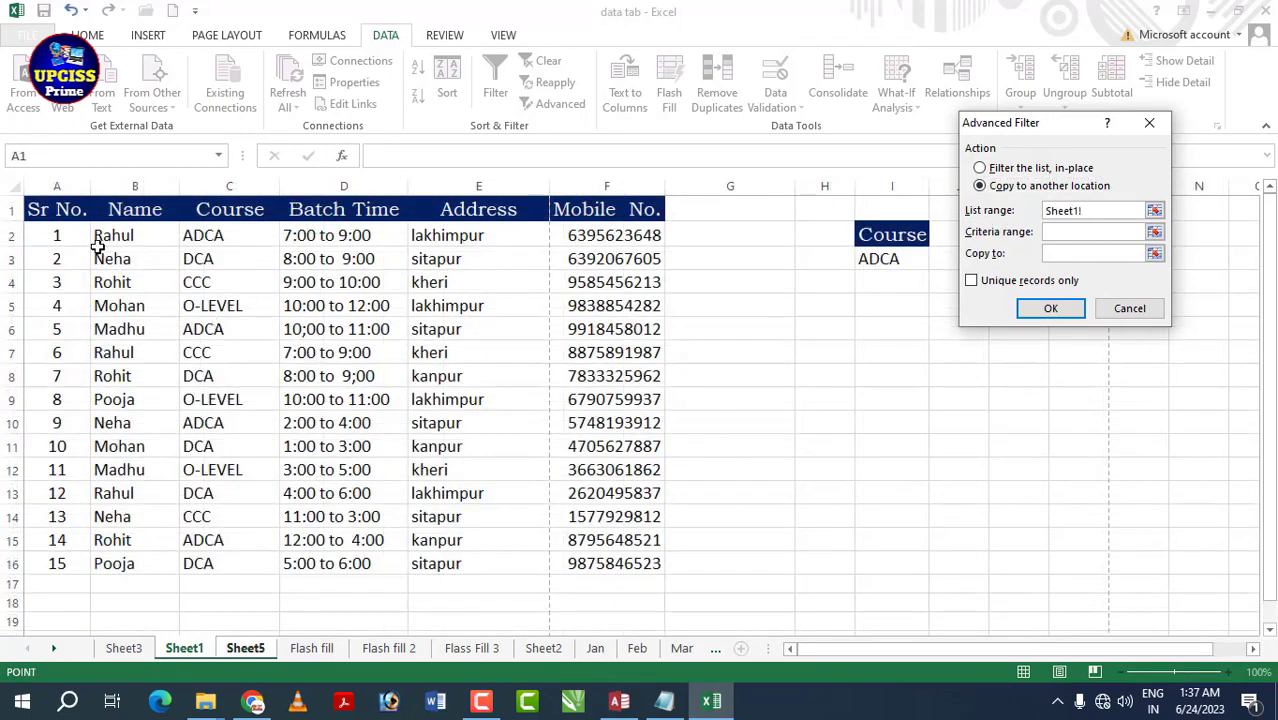
{"action": "left_click_drag", "start_coordinate": [44, 211], "coordinate": [588, 554]}
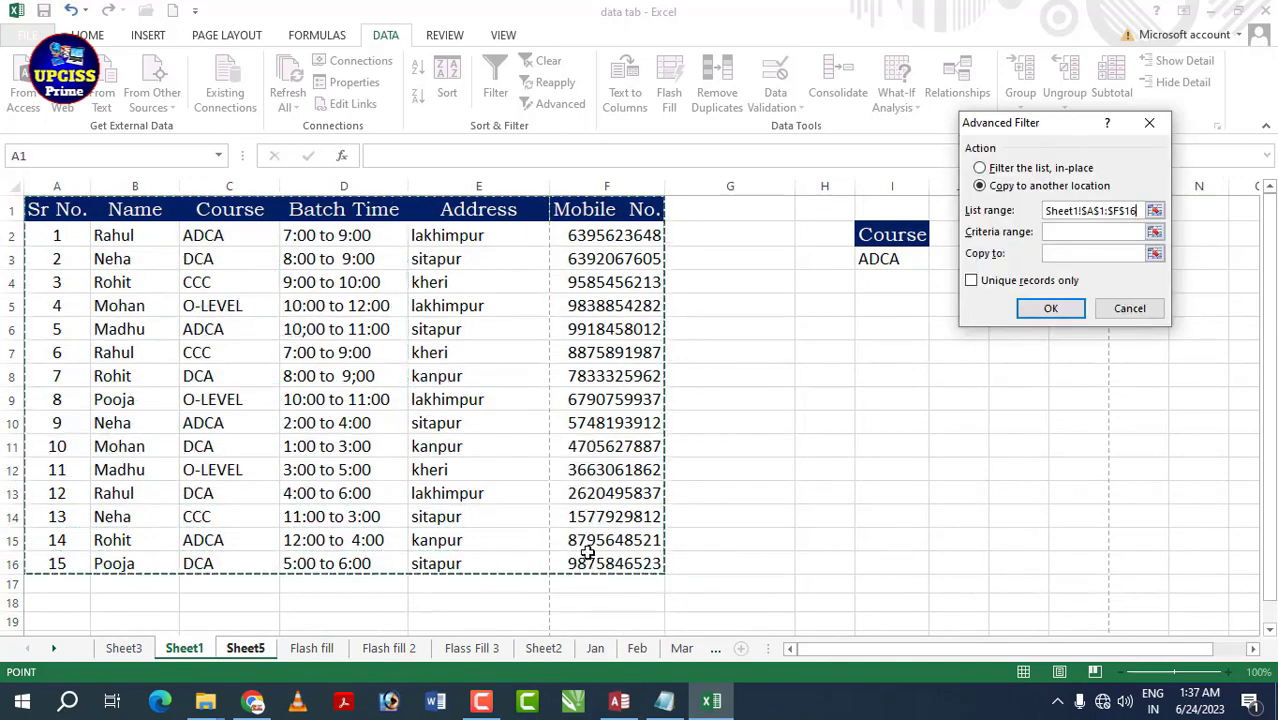
{"action": "left_click", "coordinate": [1075, 233]}
{"action": "key", "text": "ctrl+Page_Down"}
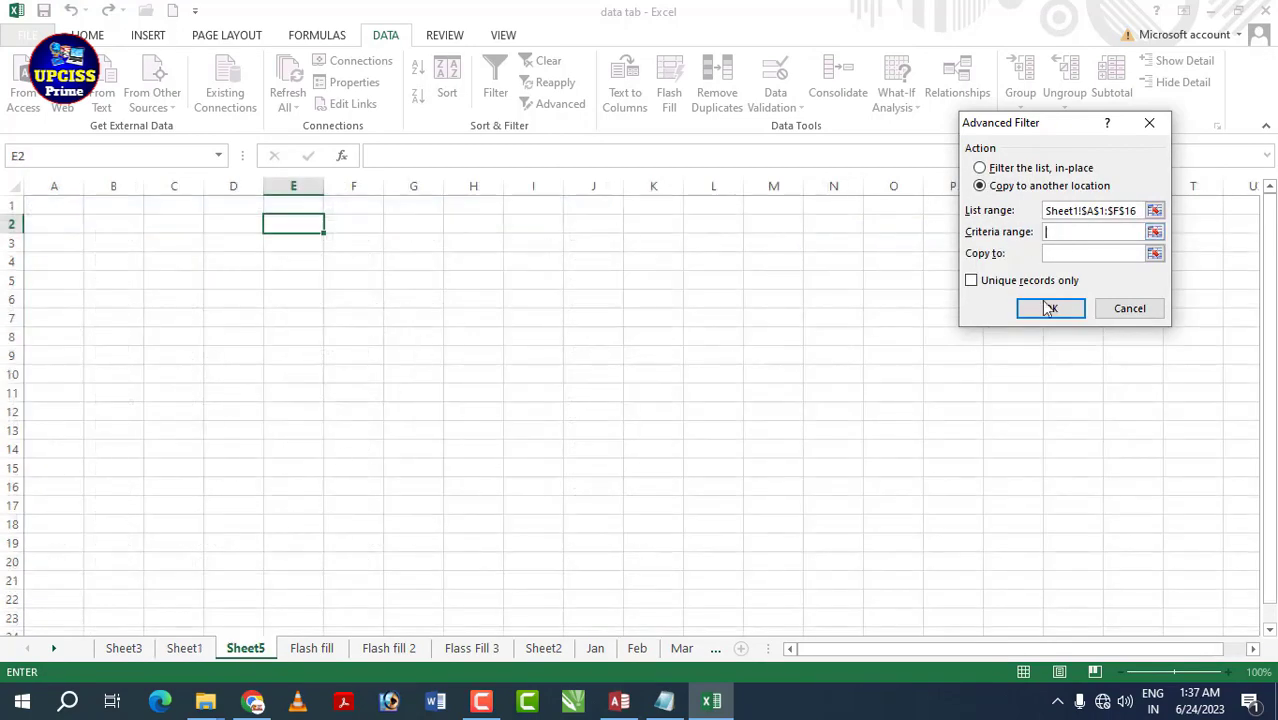
{"action": "left_click", "coordinate": [184, 648]}
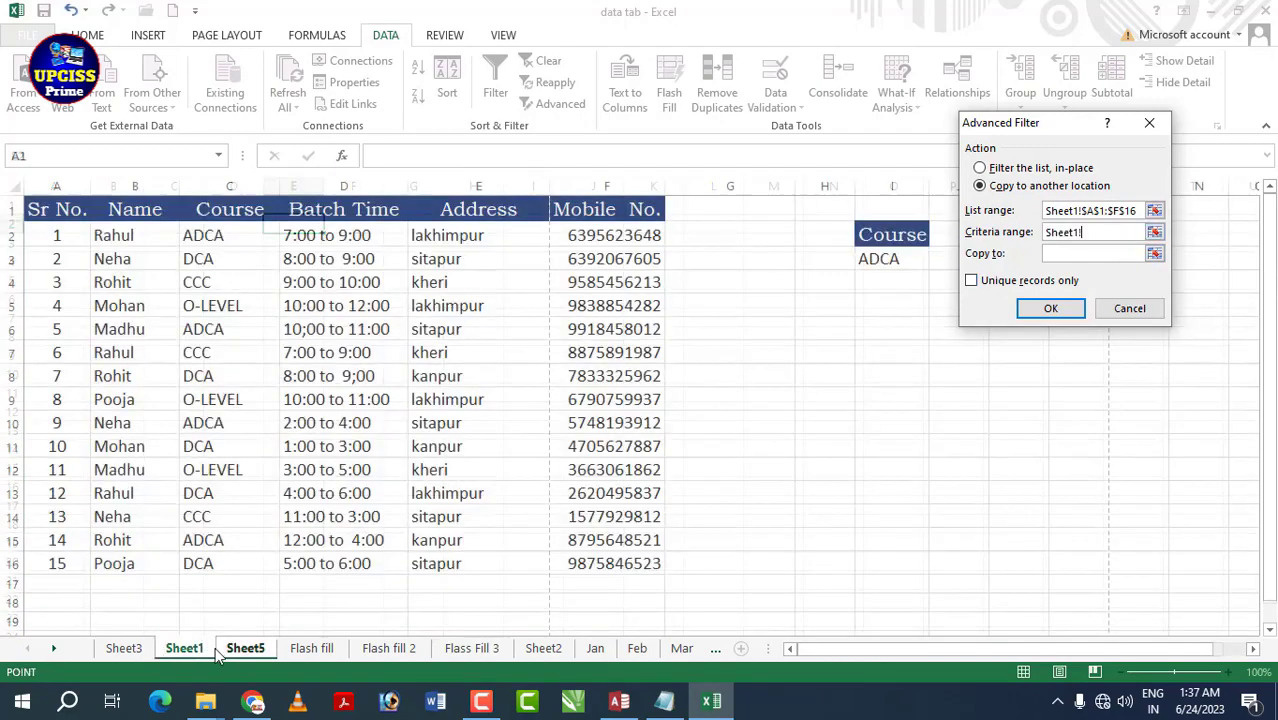
{"action": "left_click_drag", "start_coordinate": [889, 235], "coordinate": [892, 252]}
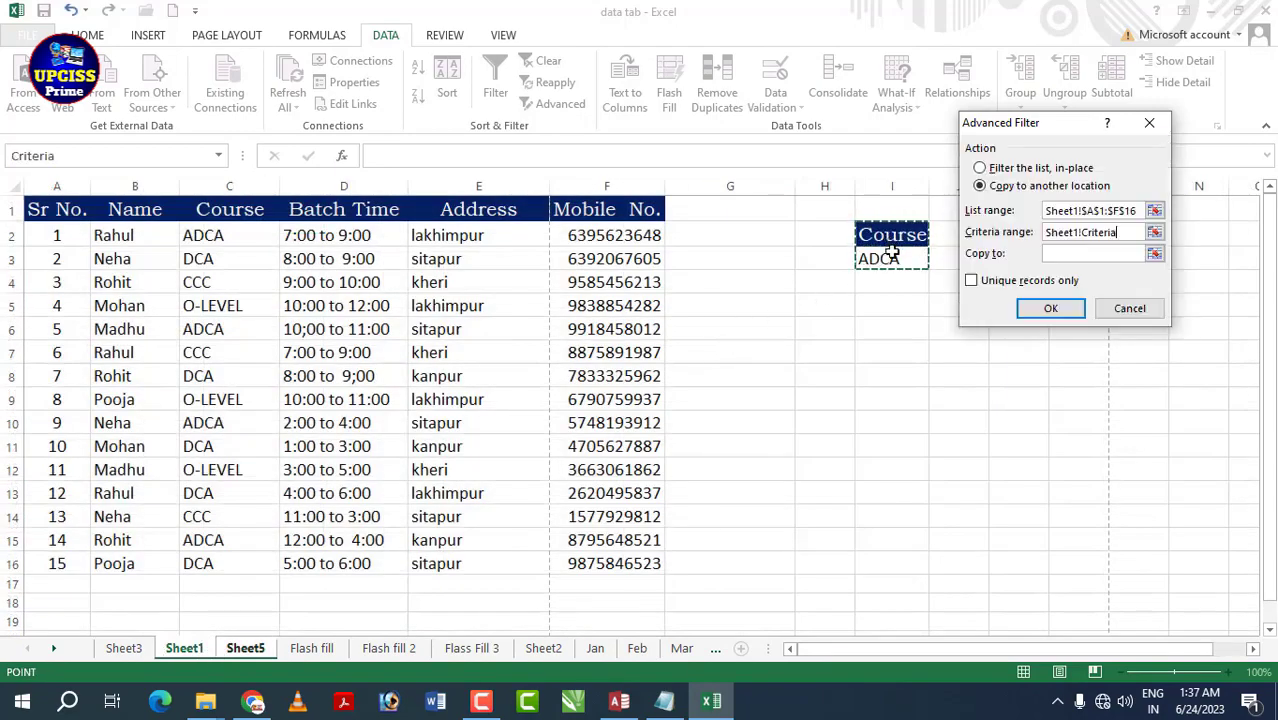
- Set the copy destination to Sheet5!$D$2 and run the filter
{"action": "left_click", "coordinate": [1086, 253]}
{"action": "key", "text": "ctrl+Page_Down"}
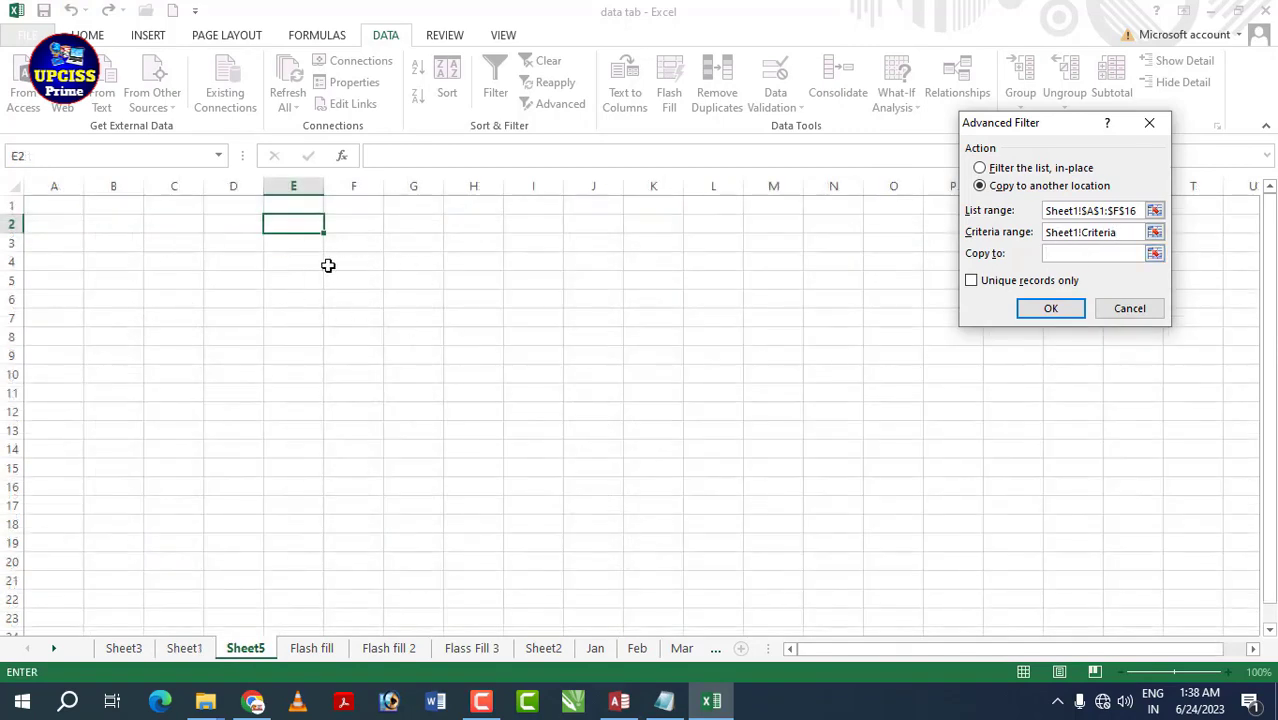
{"action": "left_click", "coordinate": [172, 226]}
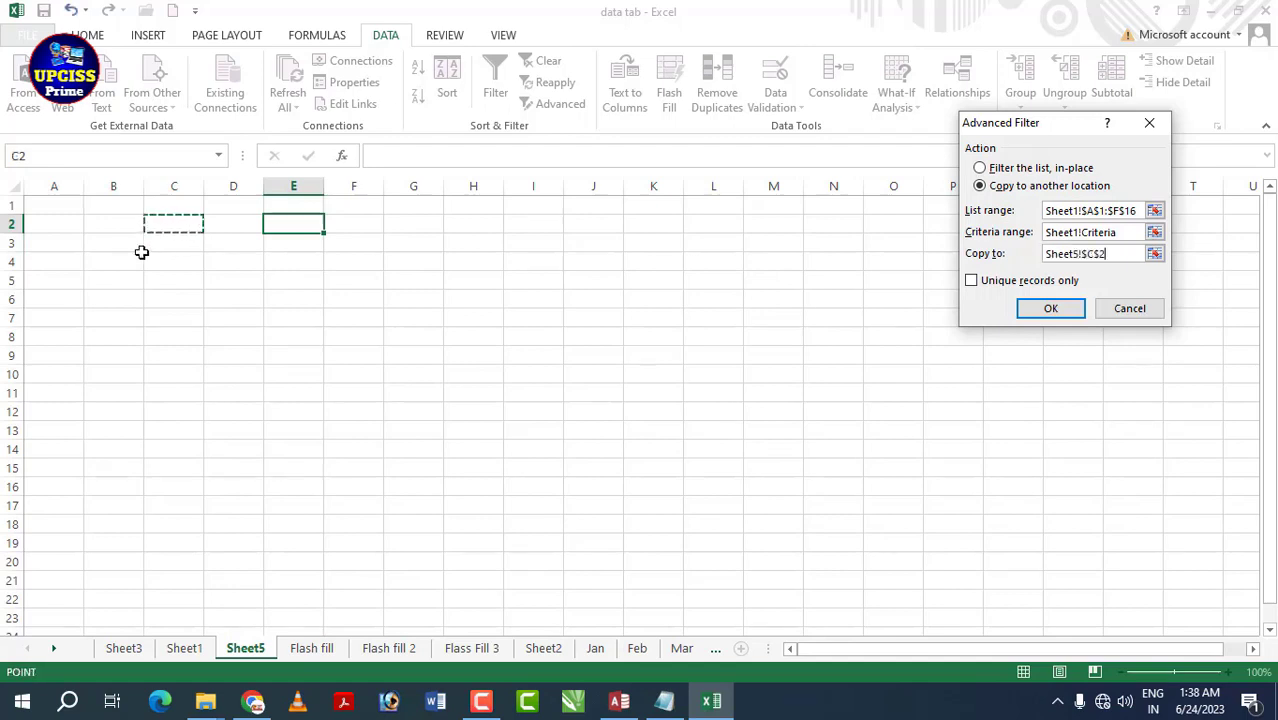
{"action": "left_click", "coordinate": [298, 263]}
{"action": "left_click", "coordinate": [240, 216]}
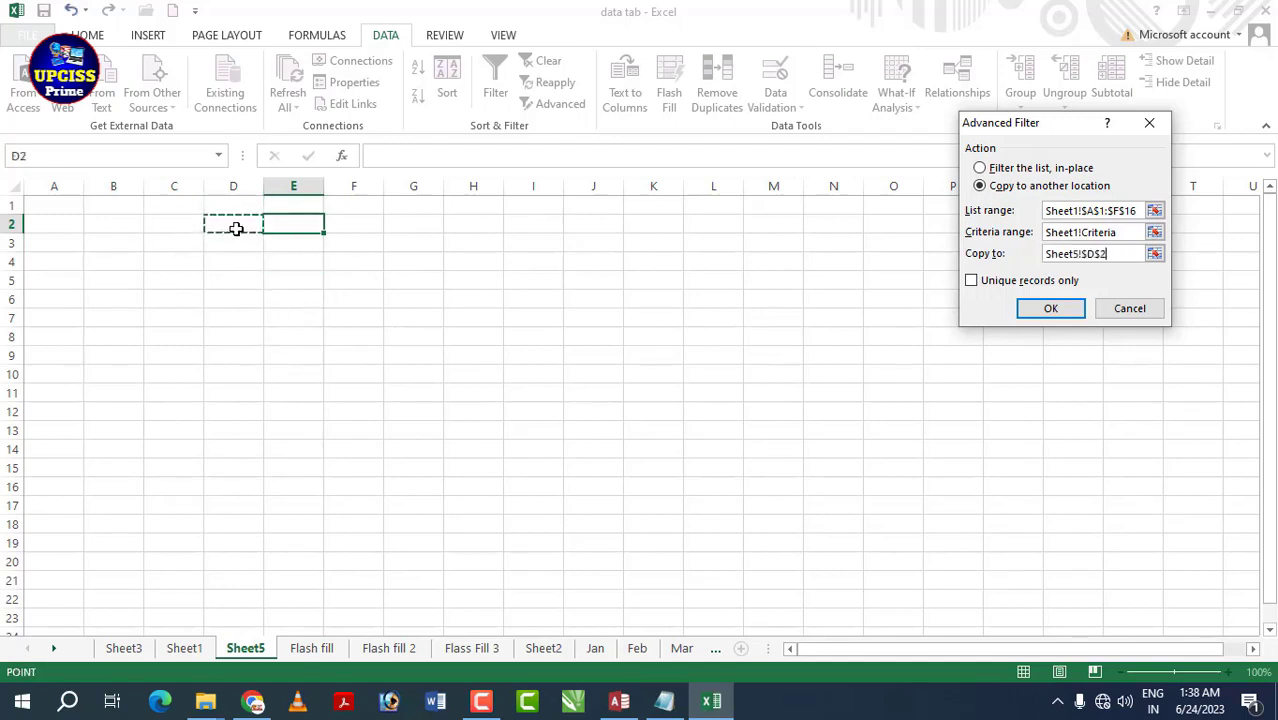
{"action": "left_click", "coordinate": [1048, 310]}
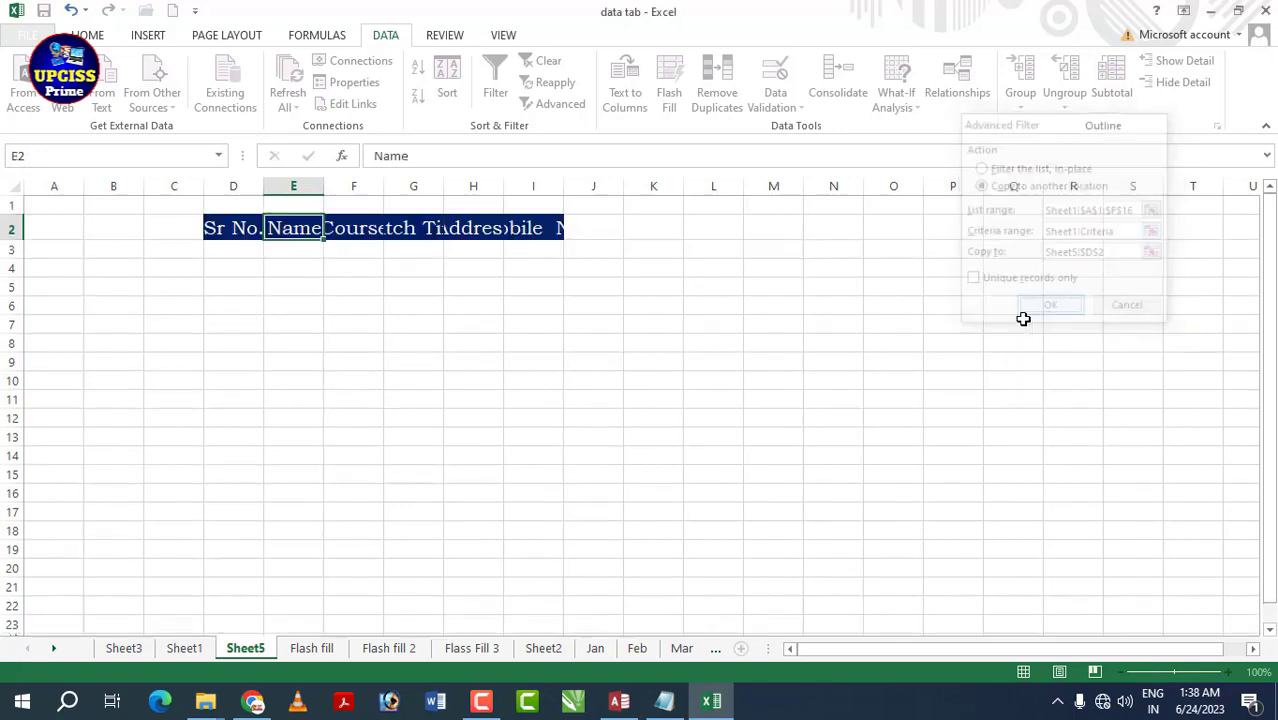
- AutoFit columns E, F, G, H and I on Sheet5 to show headings, batch times and mobile numbers
{"action": "left_click", "coordinate": [402, 302]}
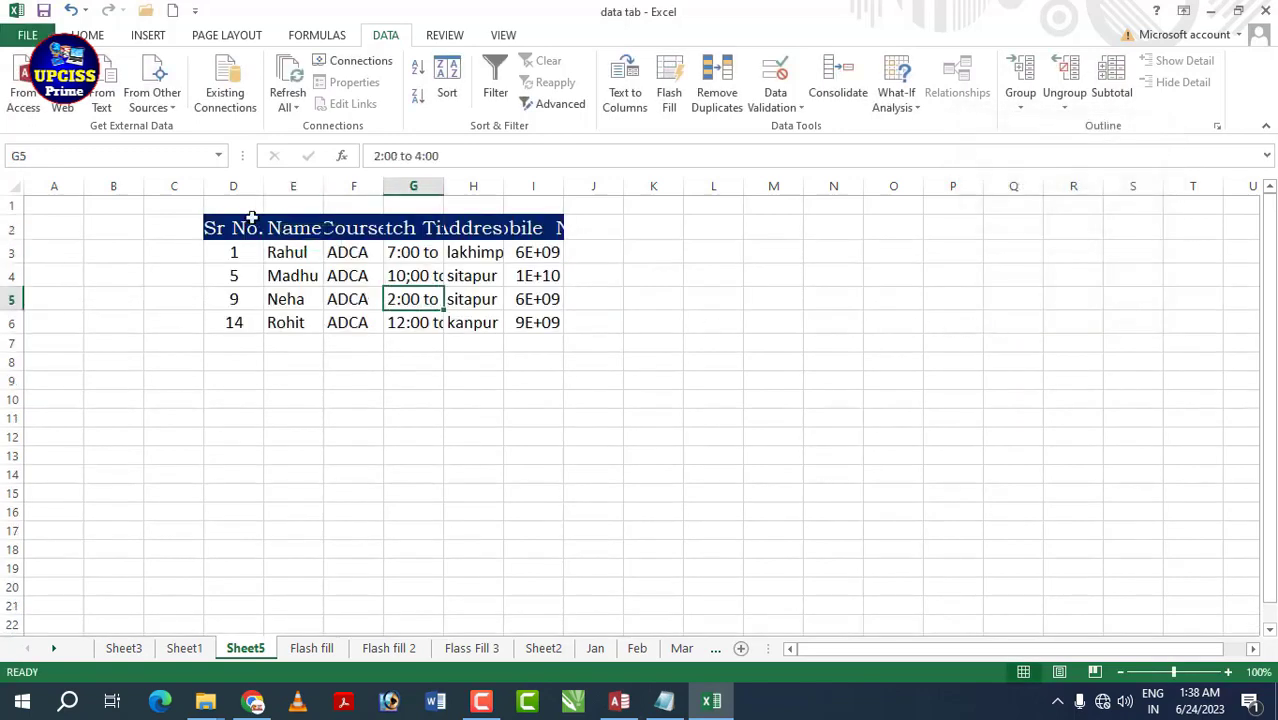
{"action": "double_click", "coordinate": [383, 186]}
{"action": "double_click", "coordinate": [325, 192]}
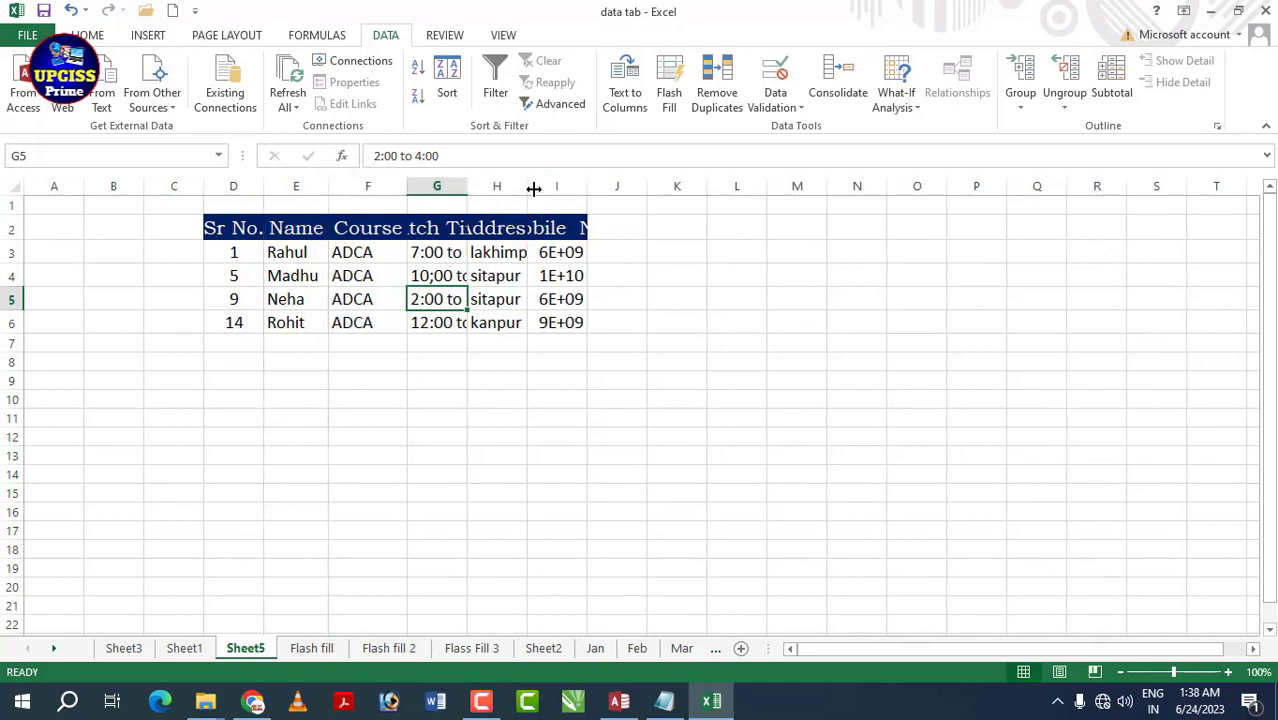
{"action": "double_click", "coordinate": [530, 186]}
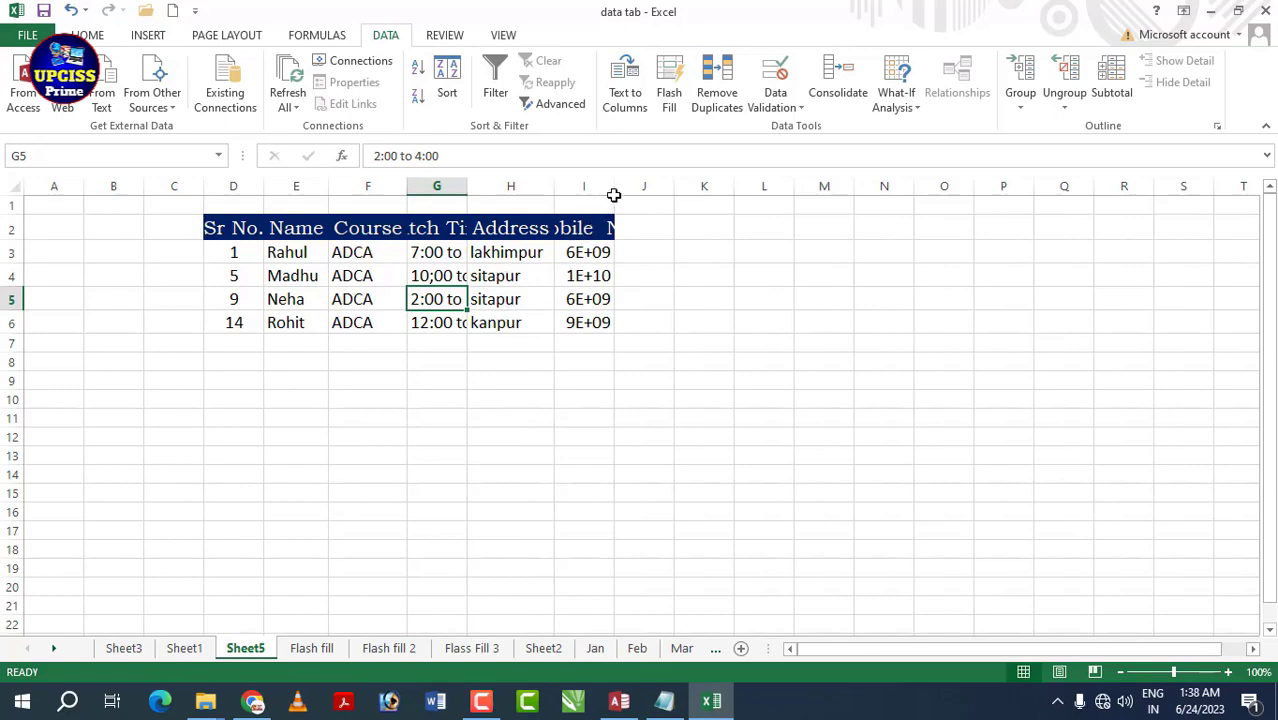
{"action": "double_click", "coordinate": [614, 190]}
{"action": "left_click", "coordinate": [183, 648]}
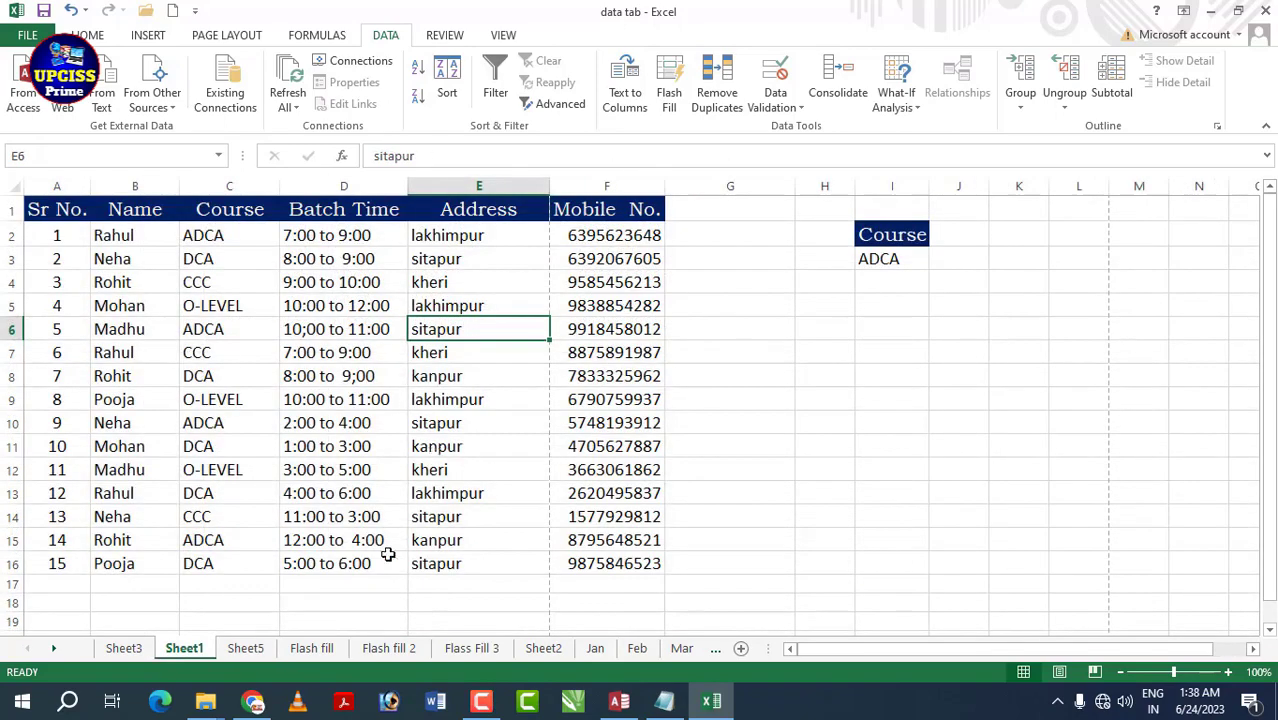
{"action": "left_click", "coordinate": [245, 648]}
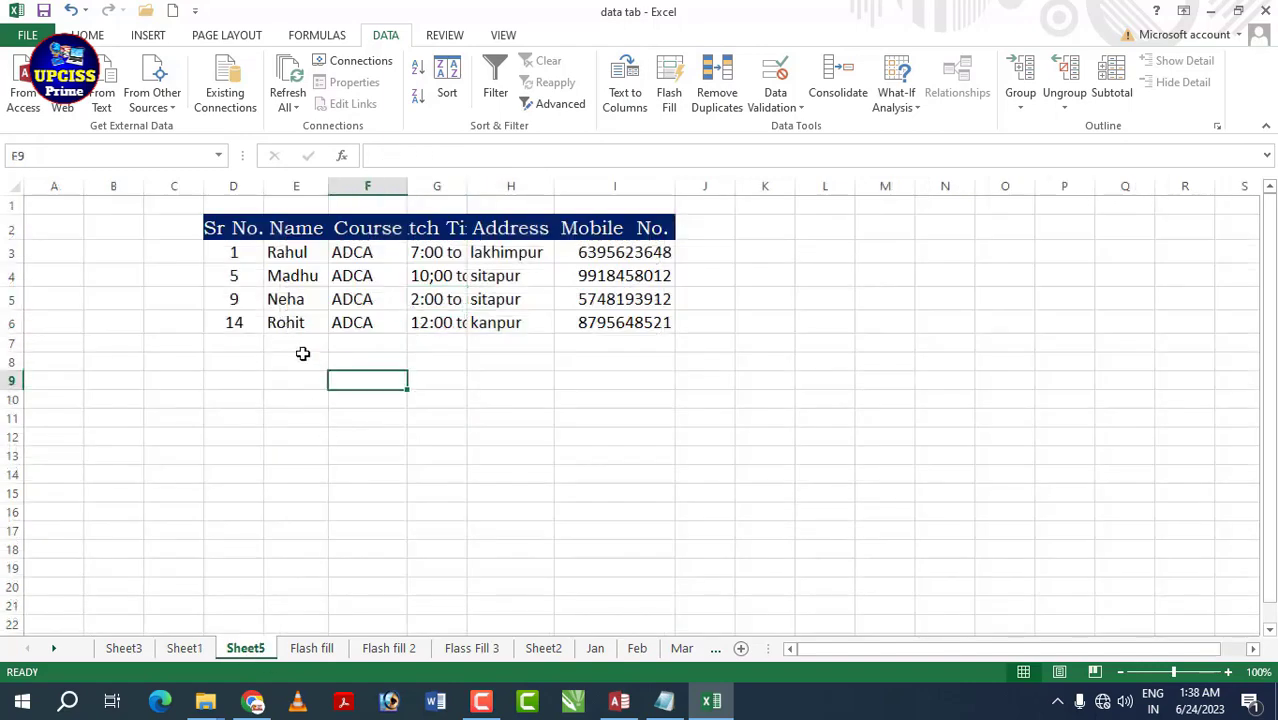
{"action": "double_click", "coordinate": [466, 186]}
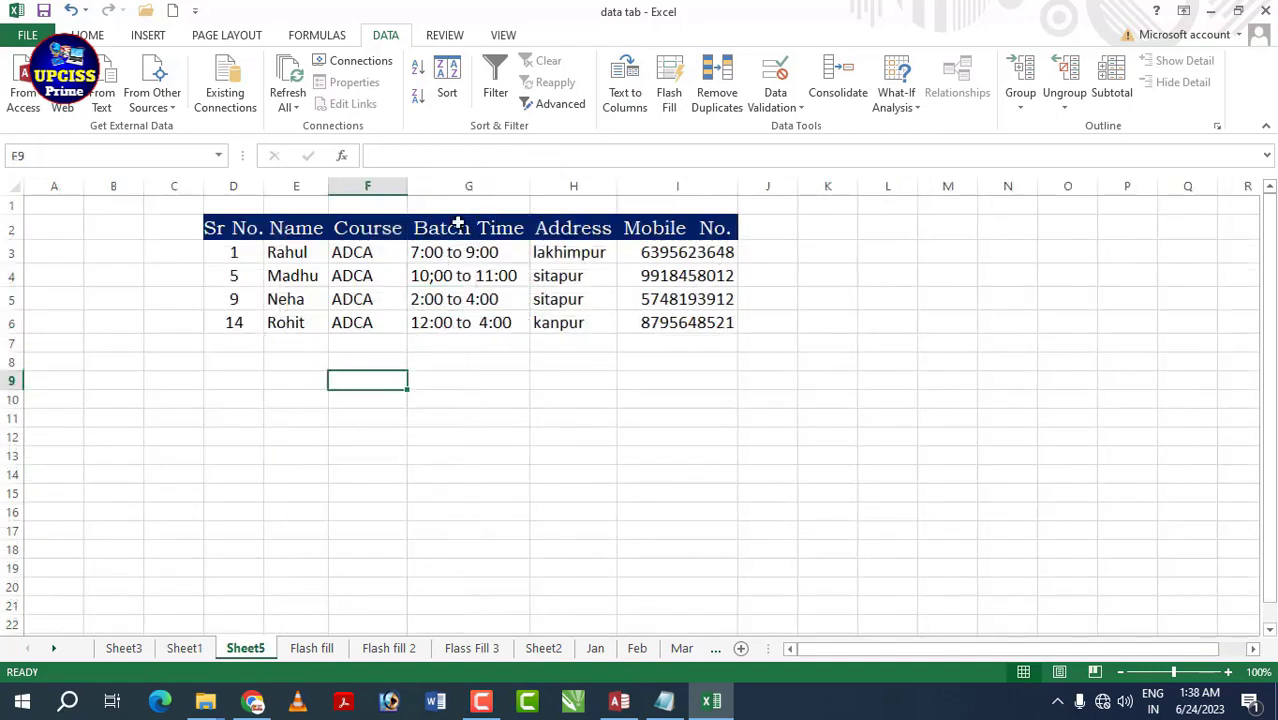
- Replace the Sheet1 Course criterion in I3 with CCC, copied from cell C4
{"action": "left_click", "coordinate": [184, 648]}
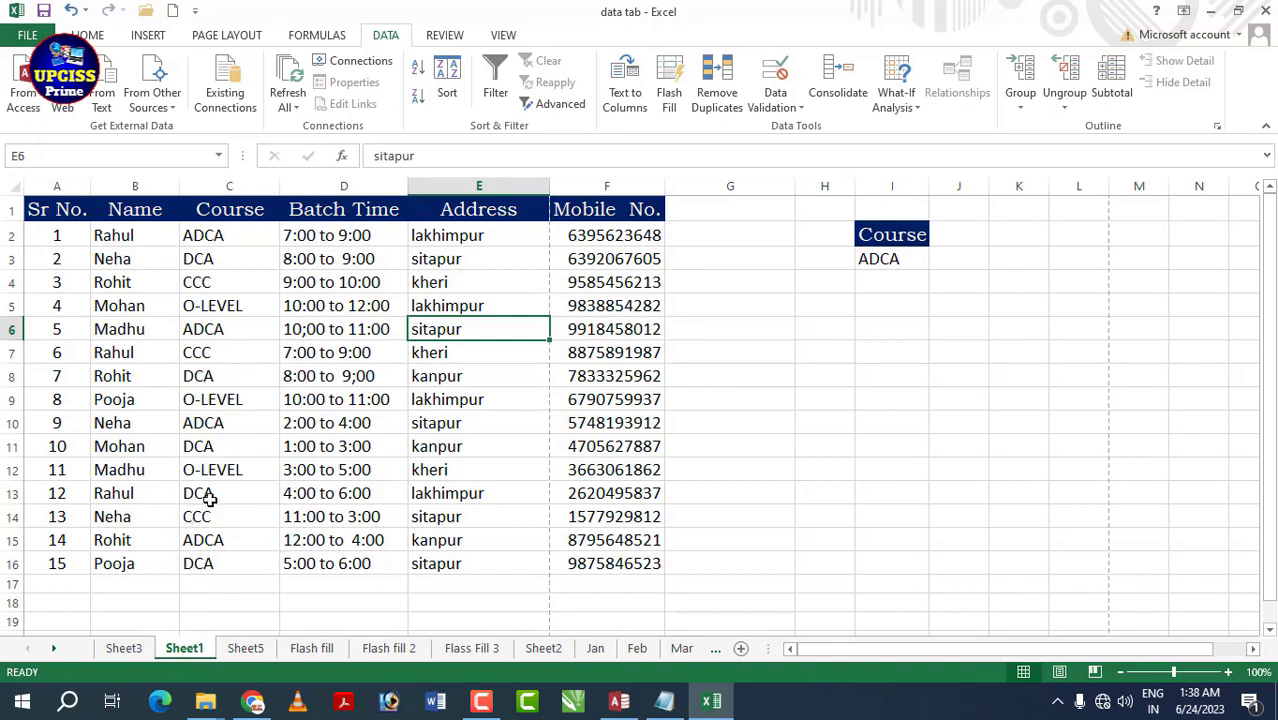
{"action": "left_click", "coordinate": [875, 261]}
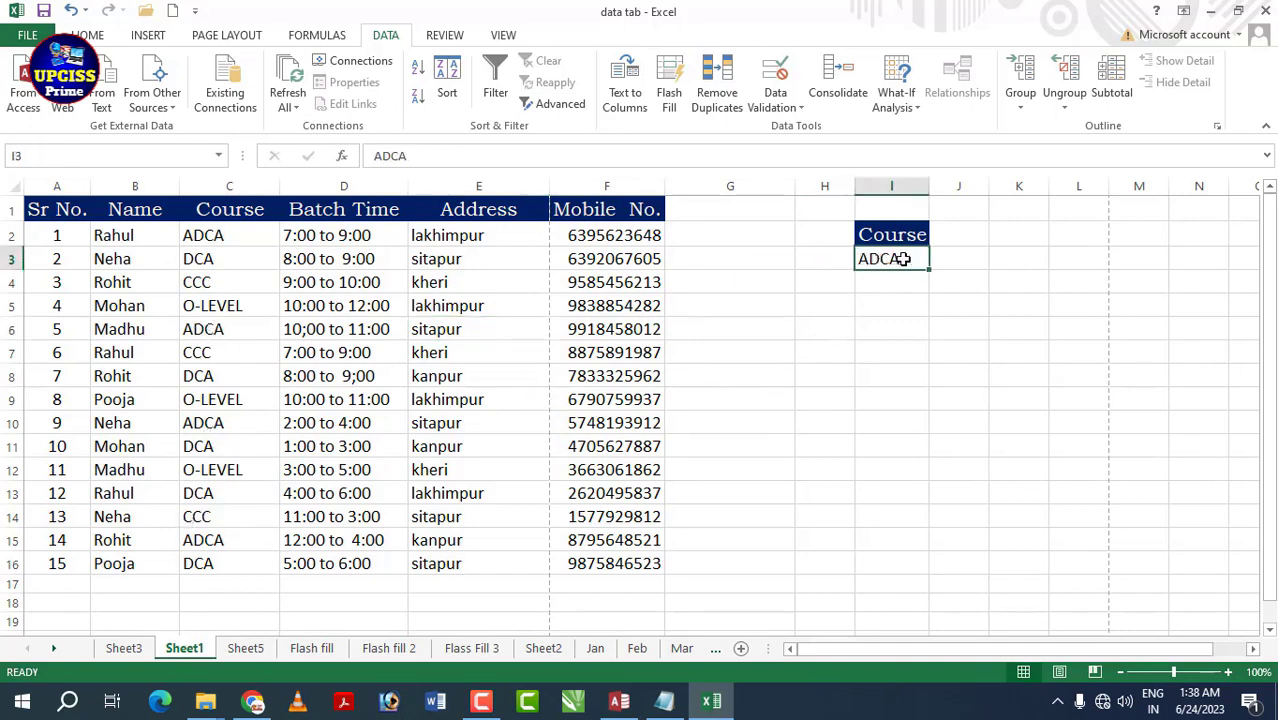
{"action": "type", "text": "ccc"}
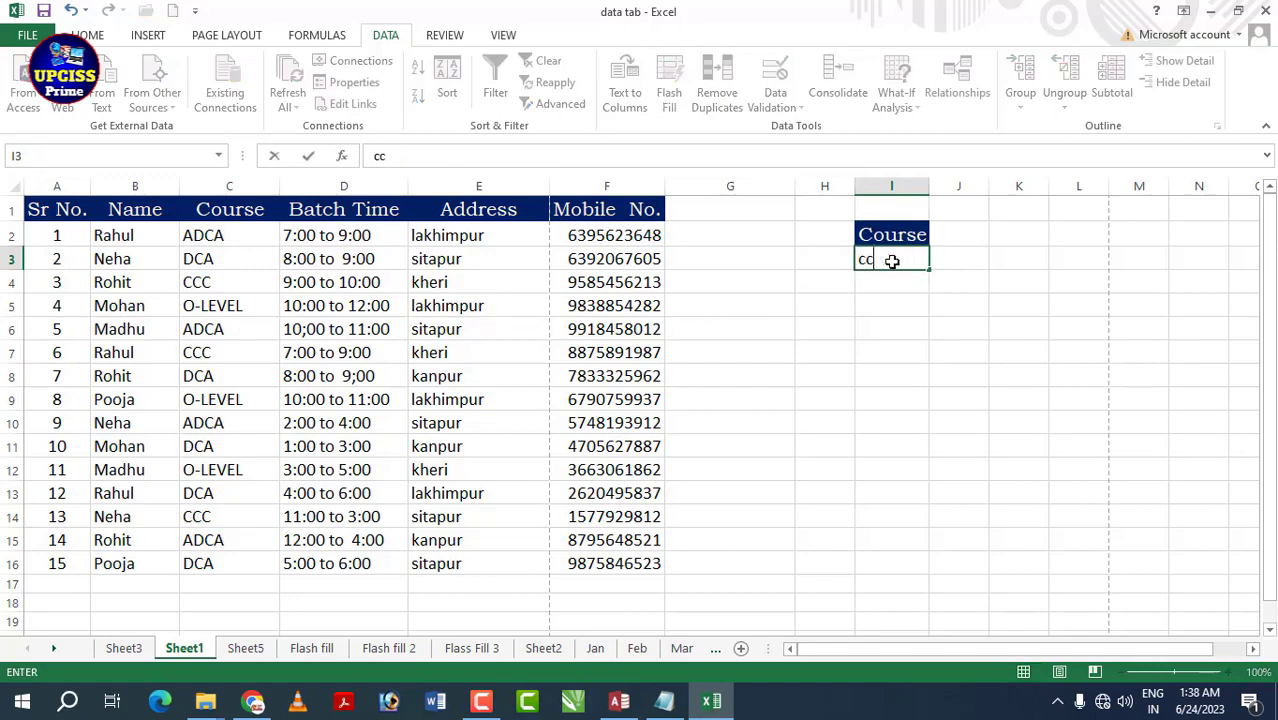
{"action": "left_click", "coordinate": [869, 321]}
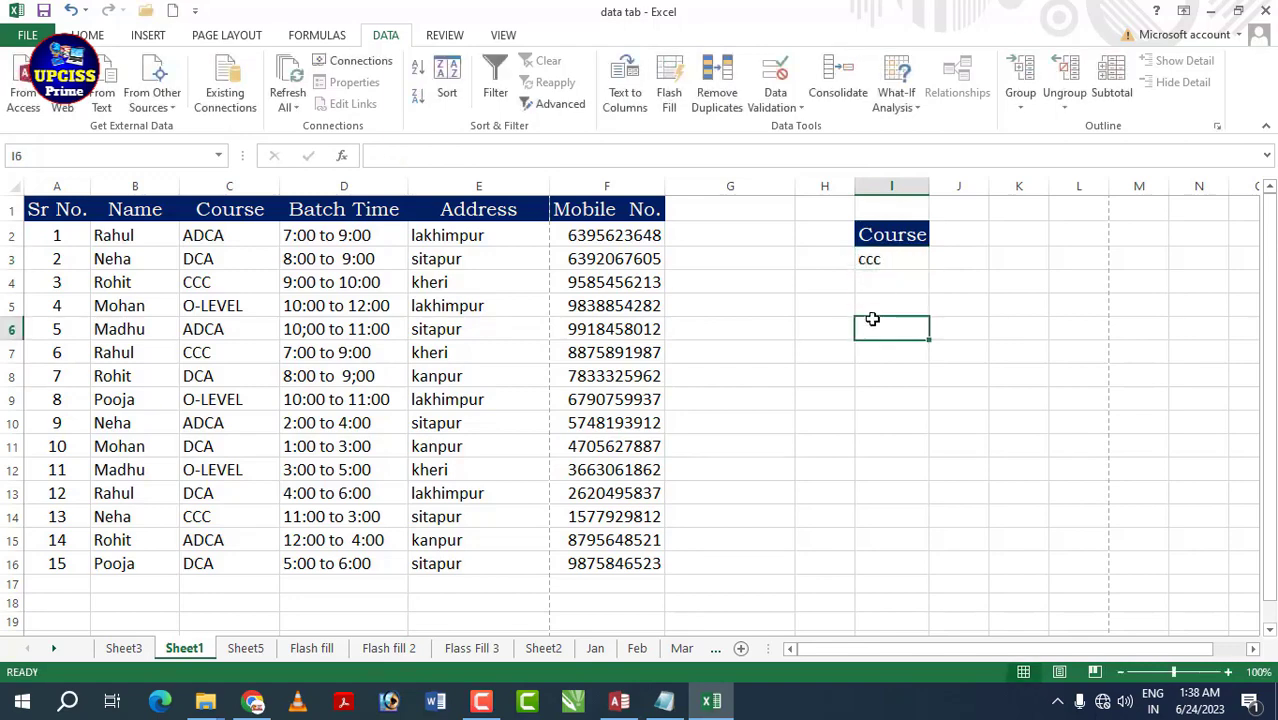
{"action": "left_click", "coordinate": [898, 266]}
{"action": "left_click", "coordinate": [232, 281]}
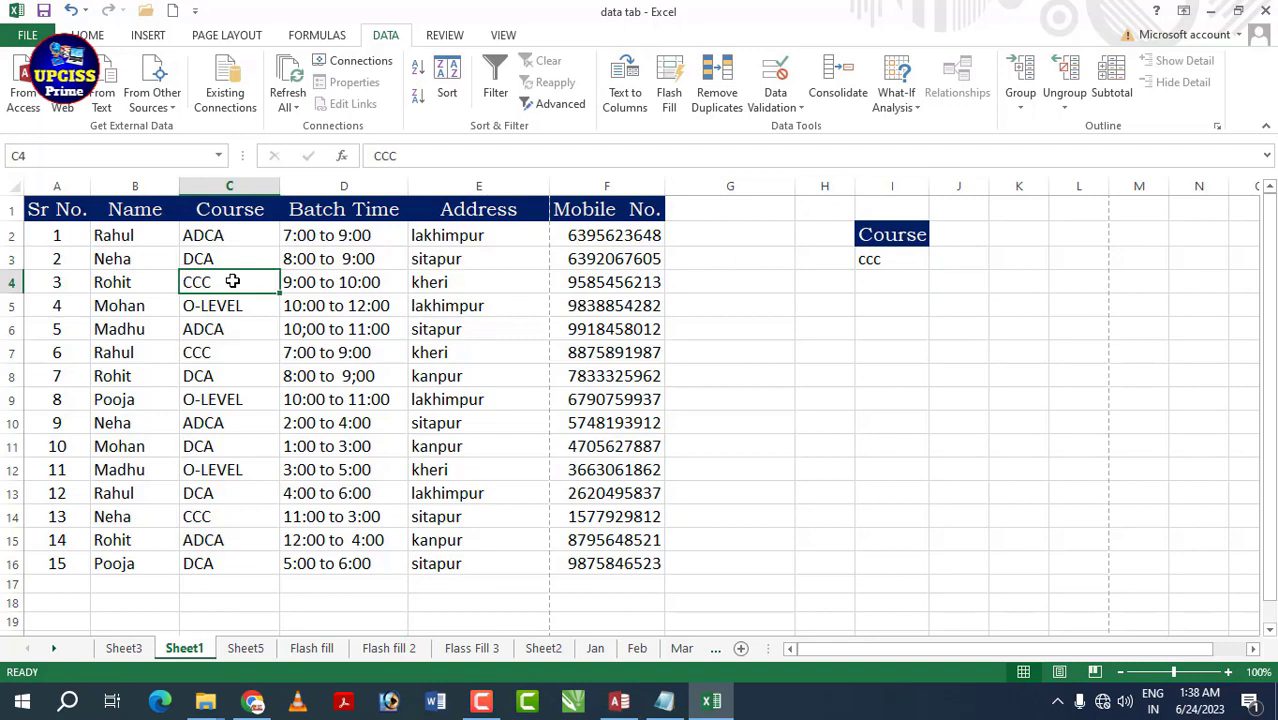
{"action": "key", "text": "ctrl+c"}
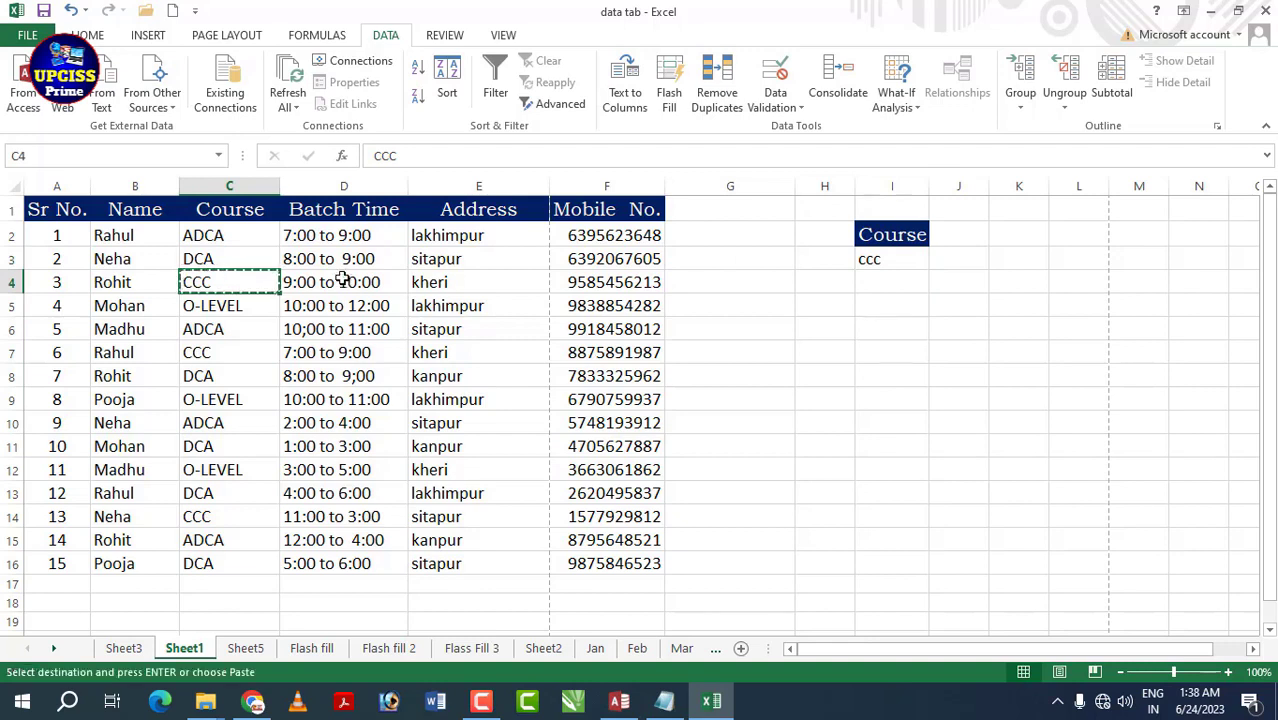
{"action": "left_click", "coordinate": [858, 261]}
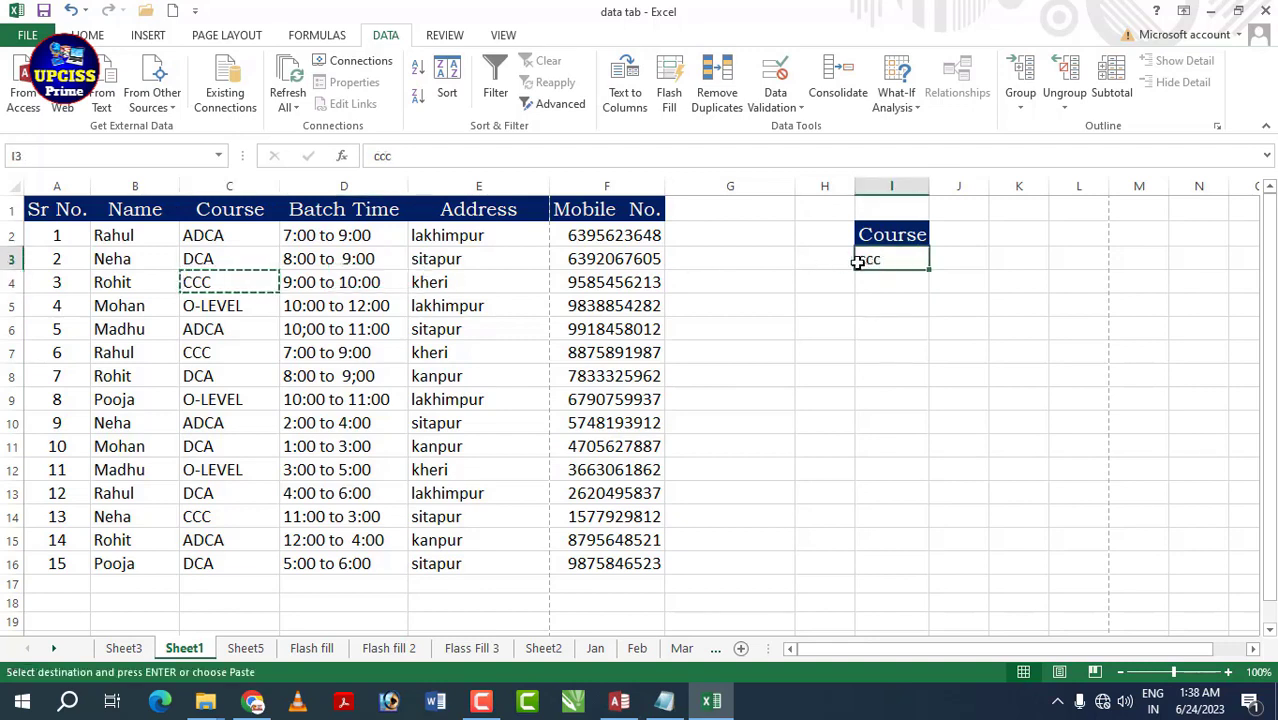
{"action": "key", "text": "ctrl+v"}
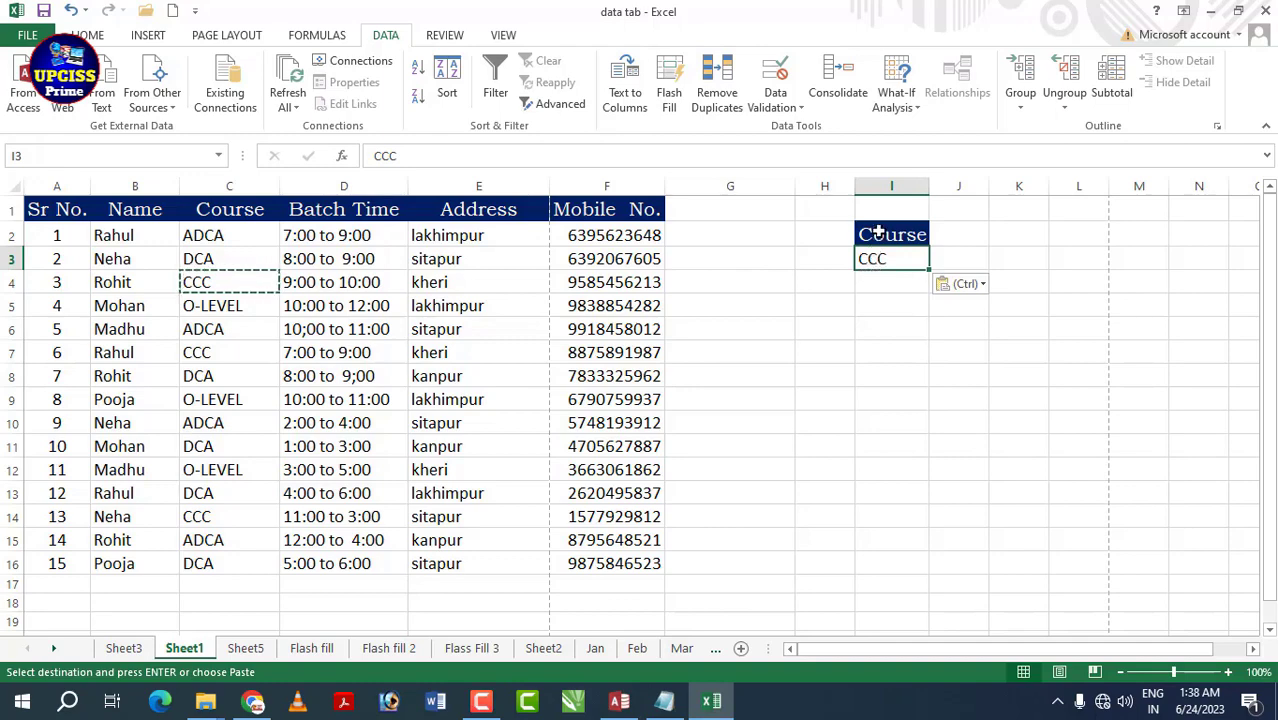
- Return to Sheet5 and select an empty cell below the ADCA extract
{"action": "left_click", "coordinate": [245, 648]}
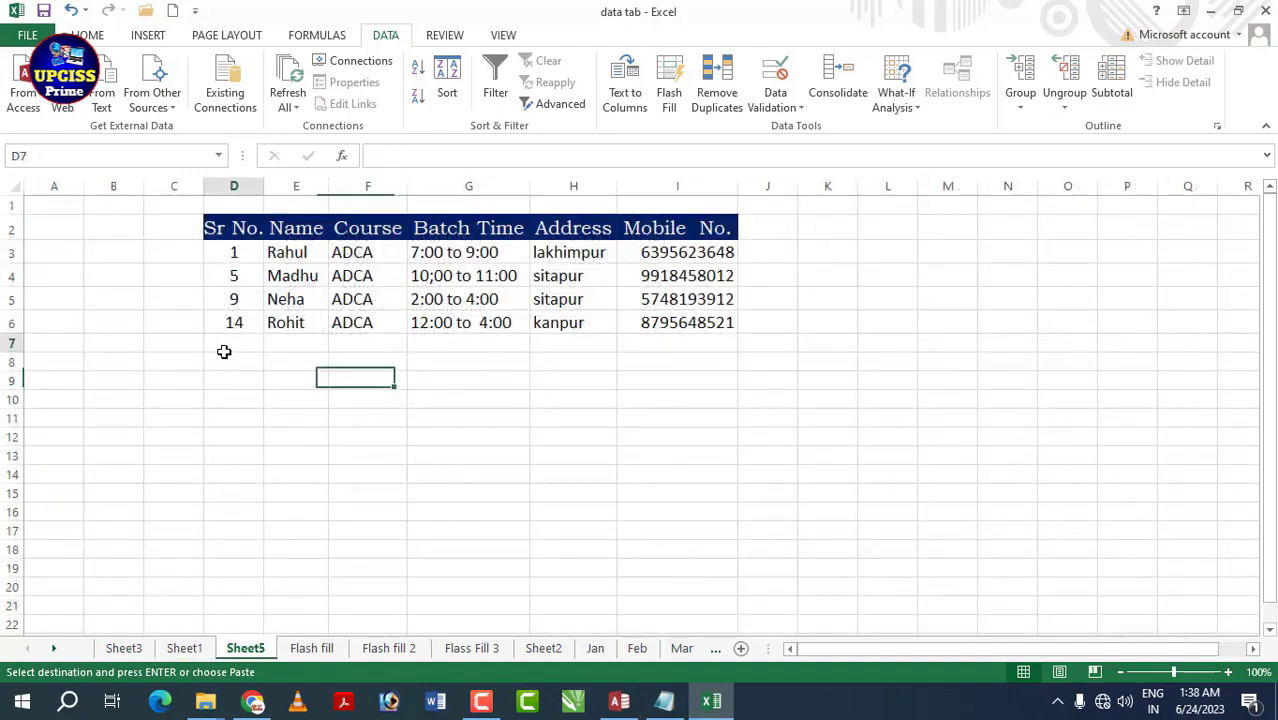
{"action": "left_click", "coordinate": [226, 343]}
{"action": "left_click", "coordinate": [230, 375]}
{"action": "left_click", "coordinate": [227, 364]}
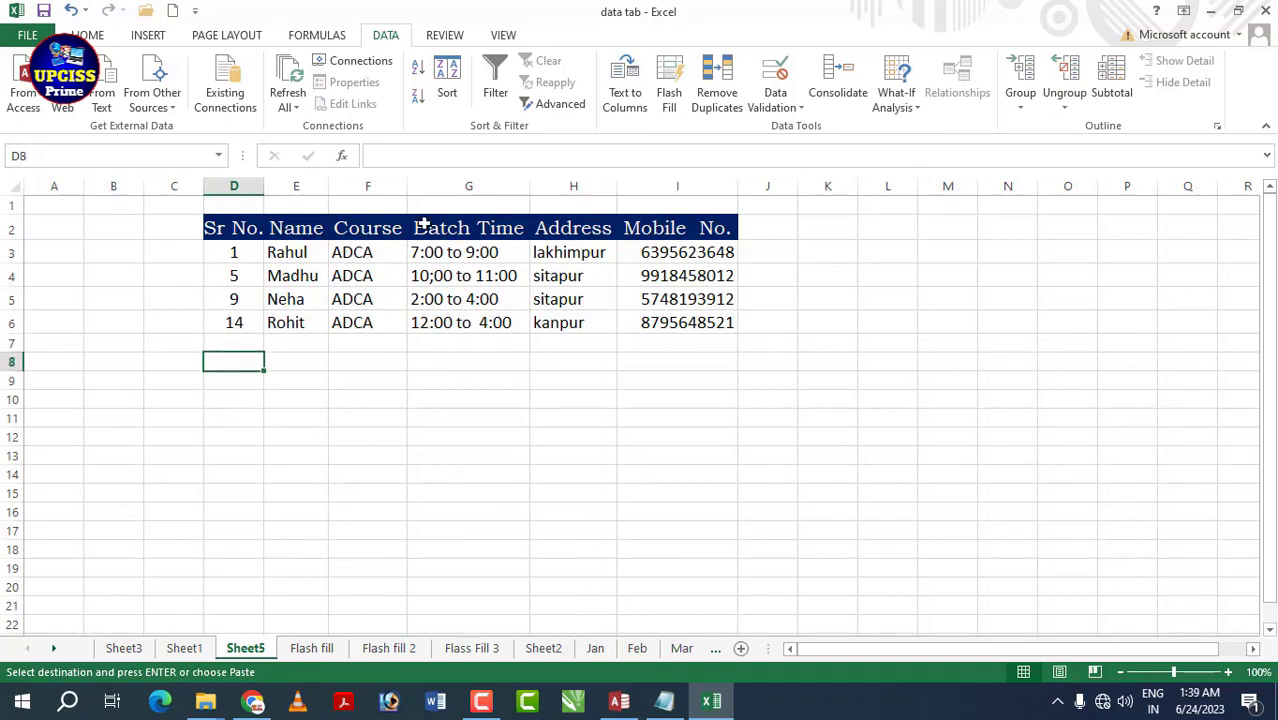
- Rerun the Advanced Filter copy with list range Sheet1!A1:F16 and criteria I2:I3 to extract CCC students
{"action": "left_click", "coordinate": [563, 106]}
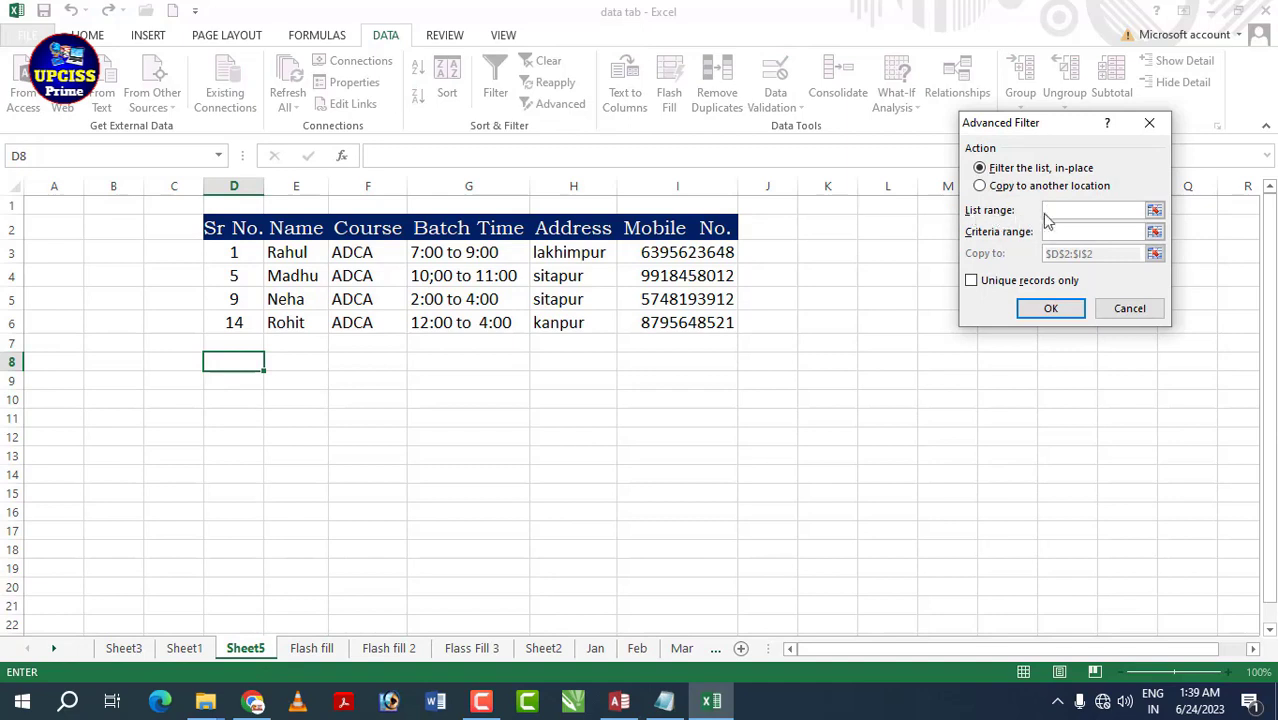
{"action": "left_click", "coordinate": [1062, 209]}
{"action": "left_click", "coordinate": [986, 186]}
{"action": "left_click", "coordinate": [1061, 211]}
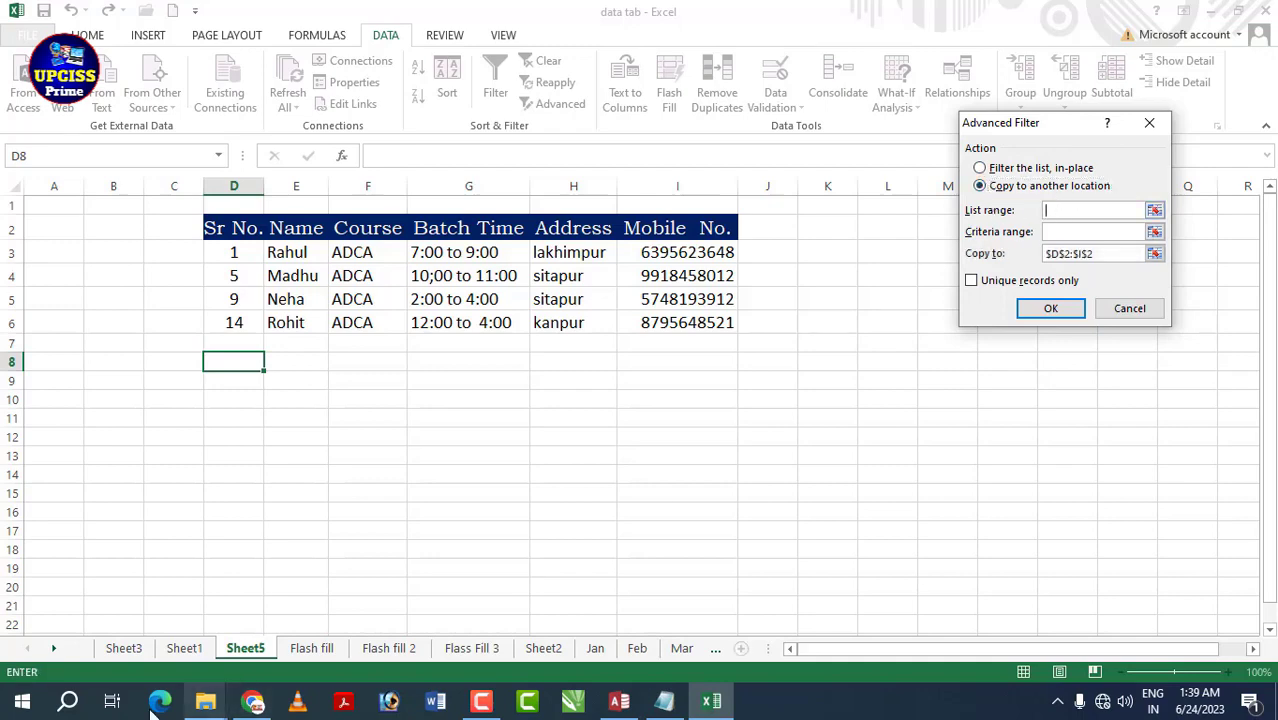
{"action": "left_click", "coordinate": [181, 649]}
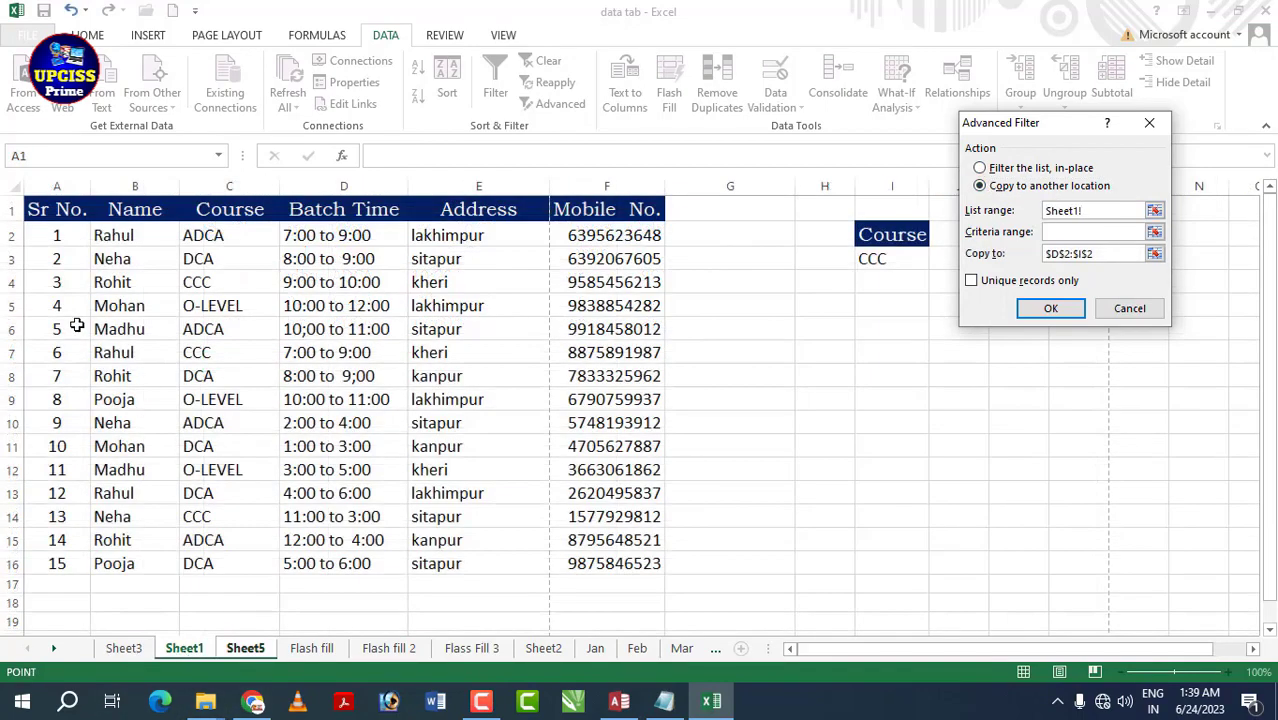
{"action": "left_click_drag", "start_coordinate": [36, 210], "coordinate": [596, 566]}
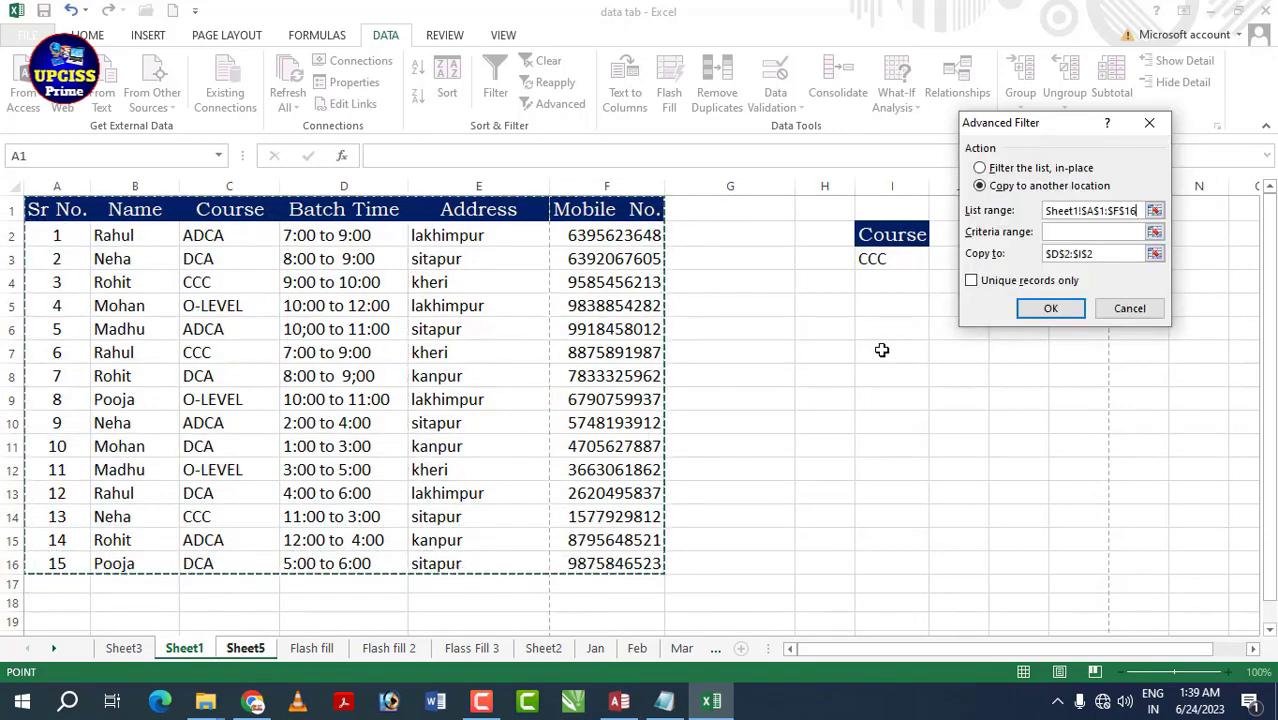
{"action": "left_click", "coordinate": [1065, 254]}
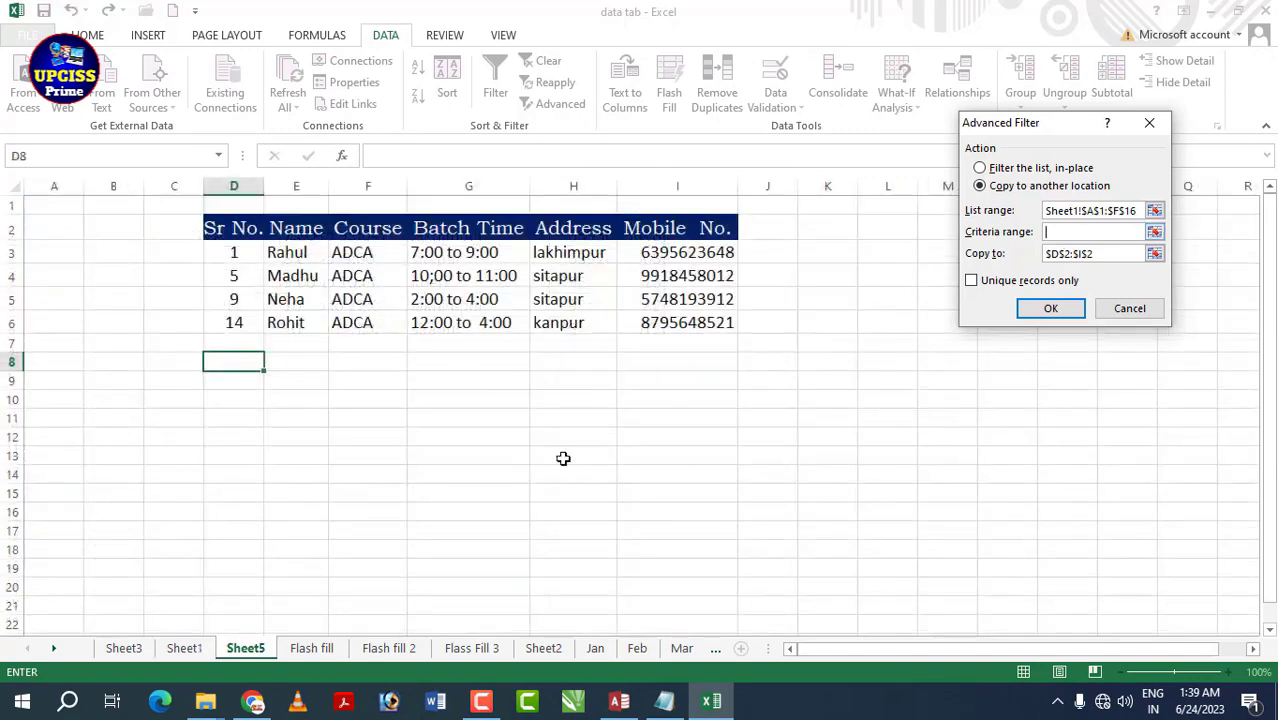
{"action": "left_click", "coordinate": [184, 648]}
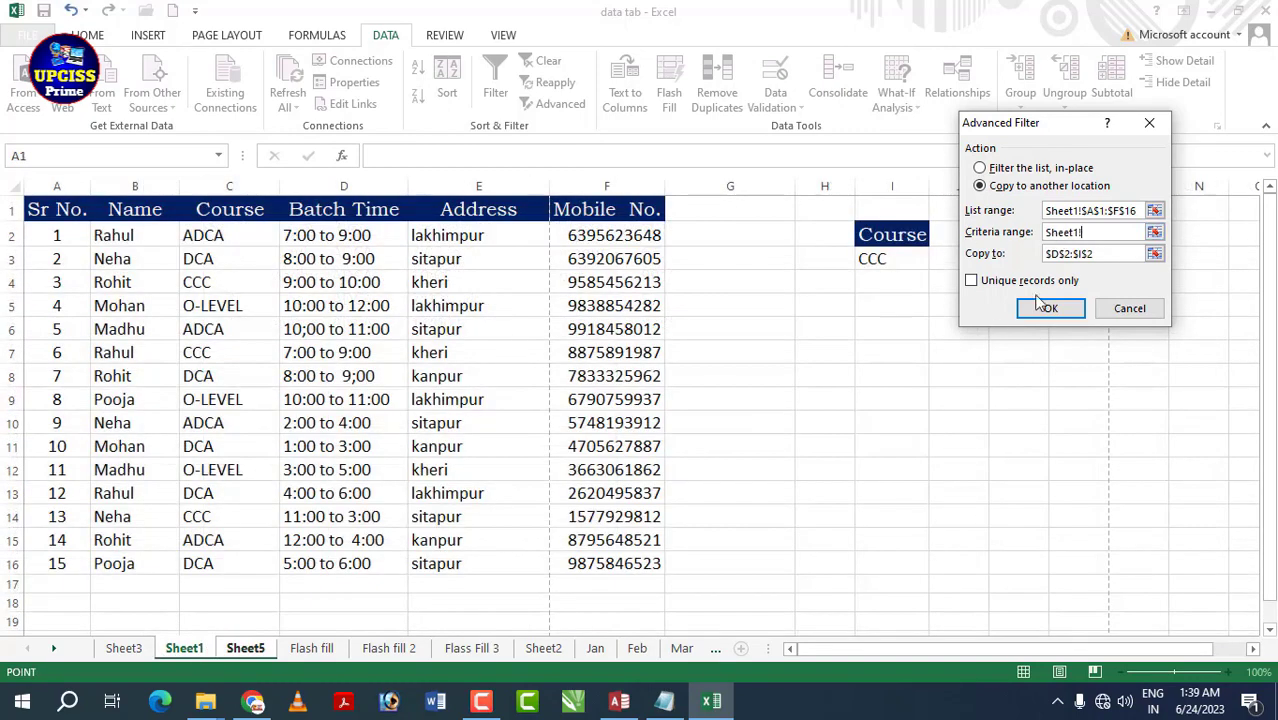
{"action": "left_click_drag", "start_coordinate": [886, 220], "coordinate": [892, 250]}
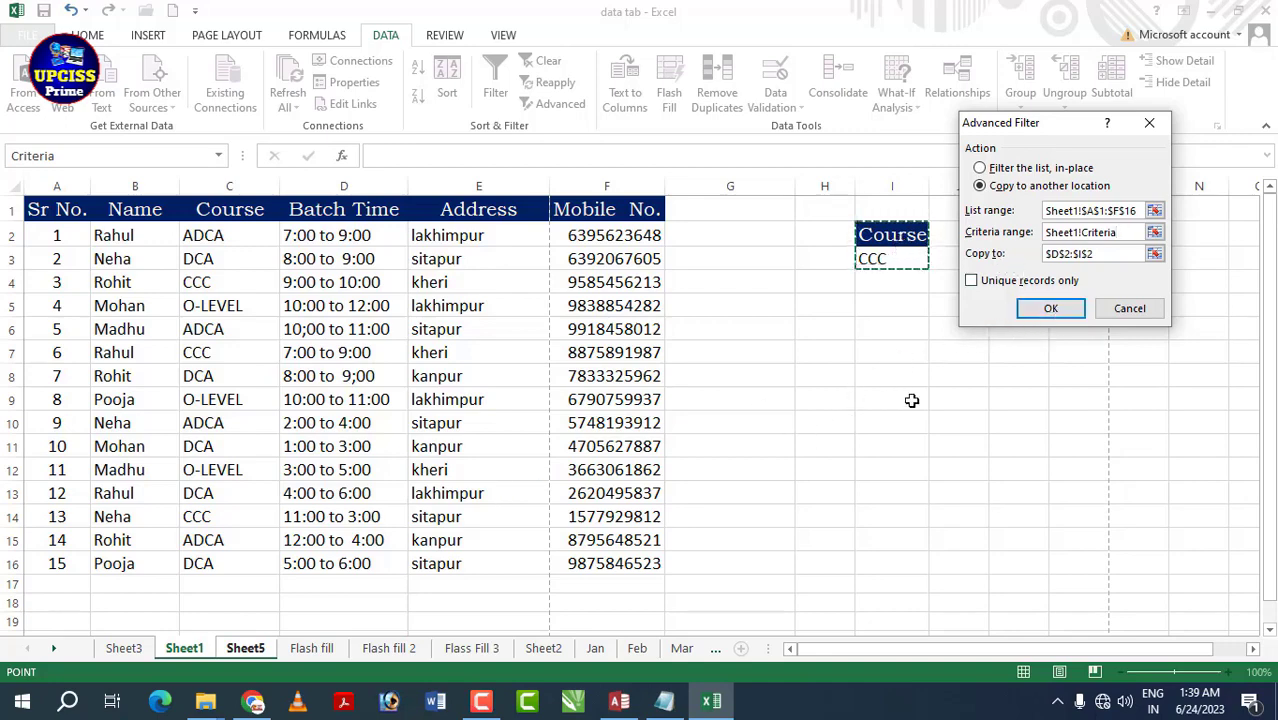
{"action": "left_click", "coordinate": [1051, 314]}
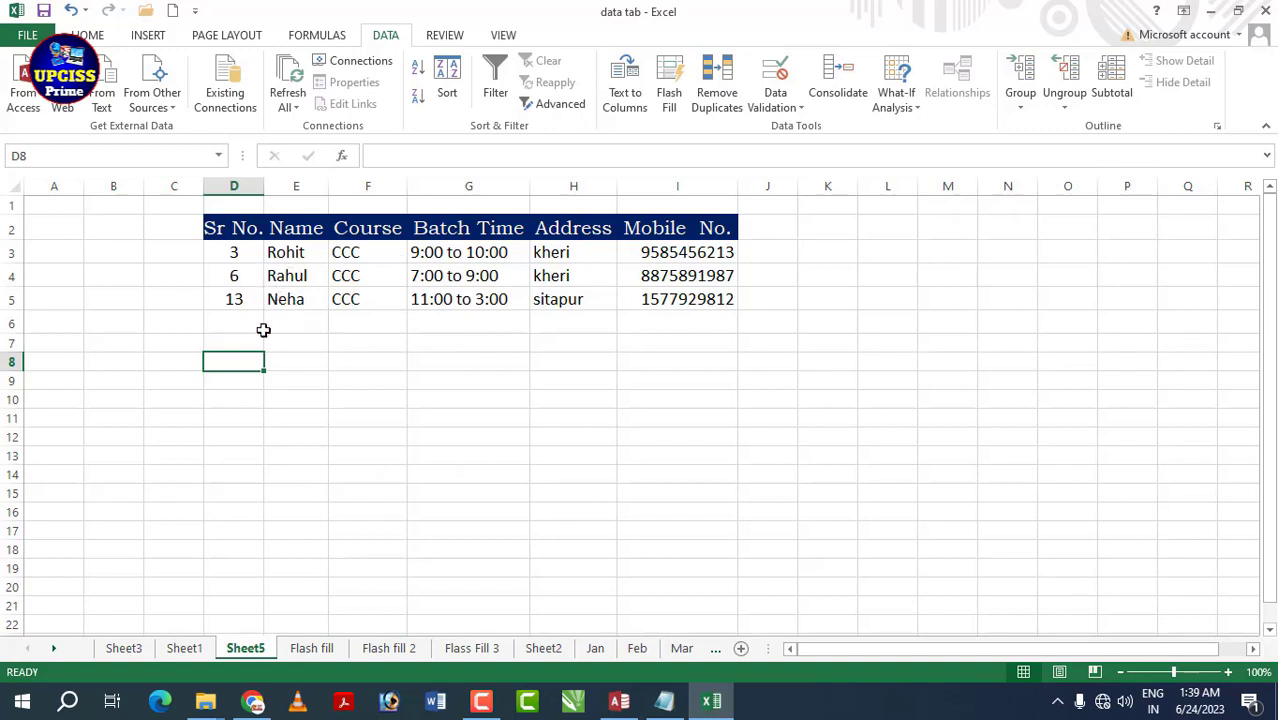
- Review the CCC results, close a reopened Advanced Filter dialog unchanged, and move to Sheet2
{"action": "left_click", "coordinate": [340, 318]}
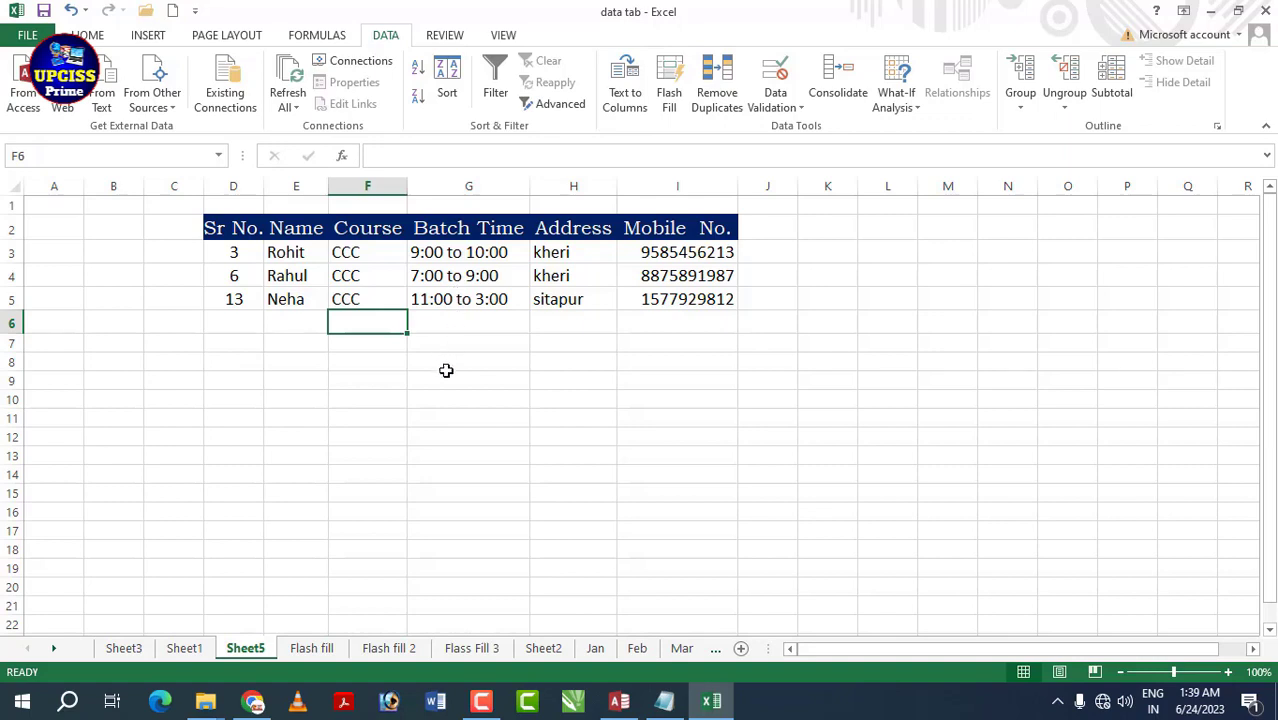
{"action": "left_click", "coordinate": [435, 272]}
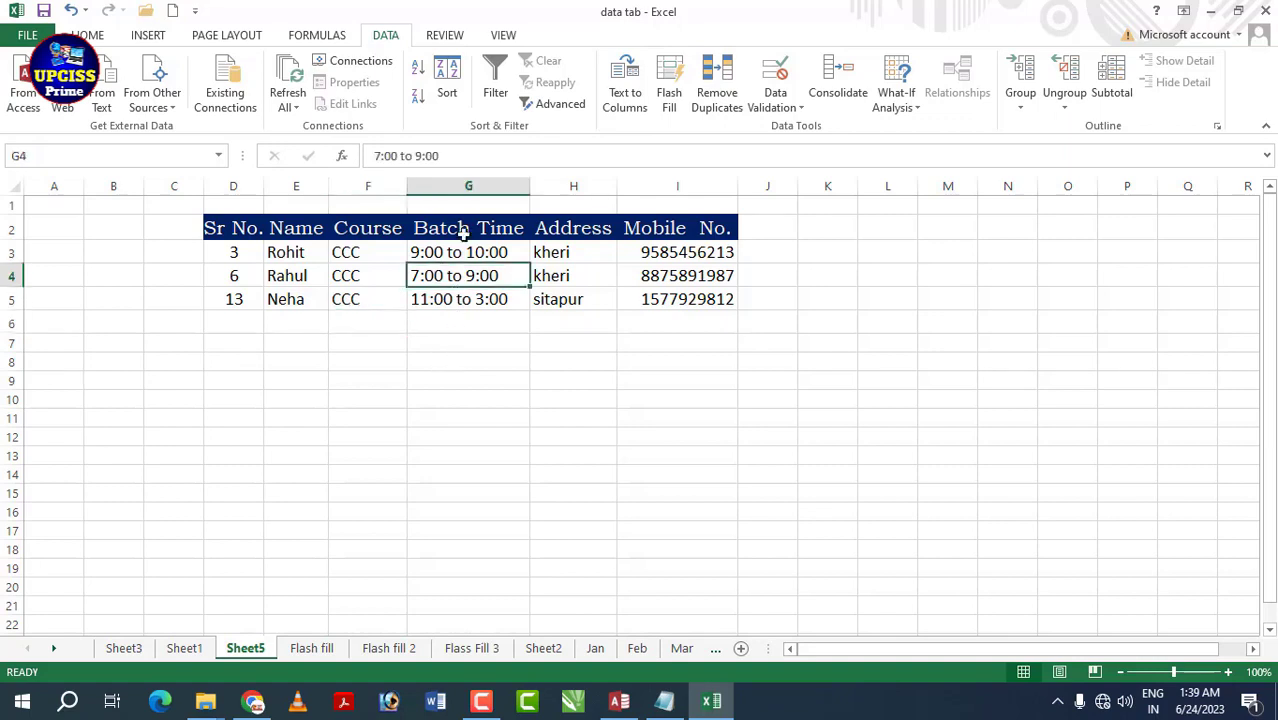
{"action": "left_click", "coordinate": [560, 104]}
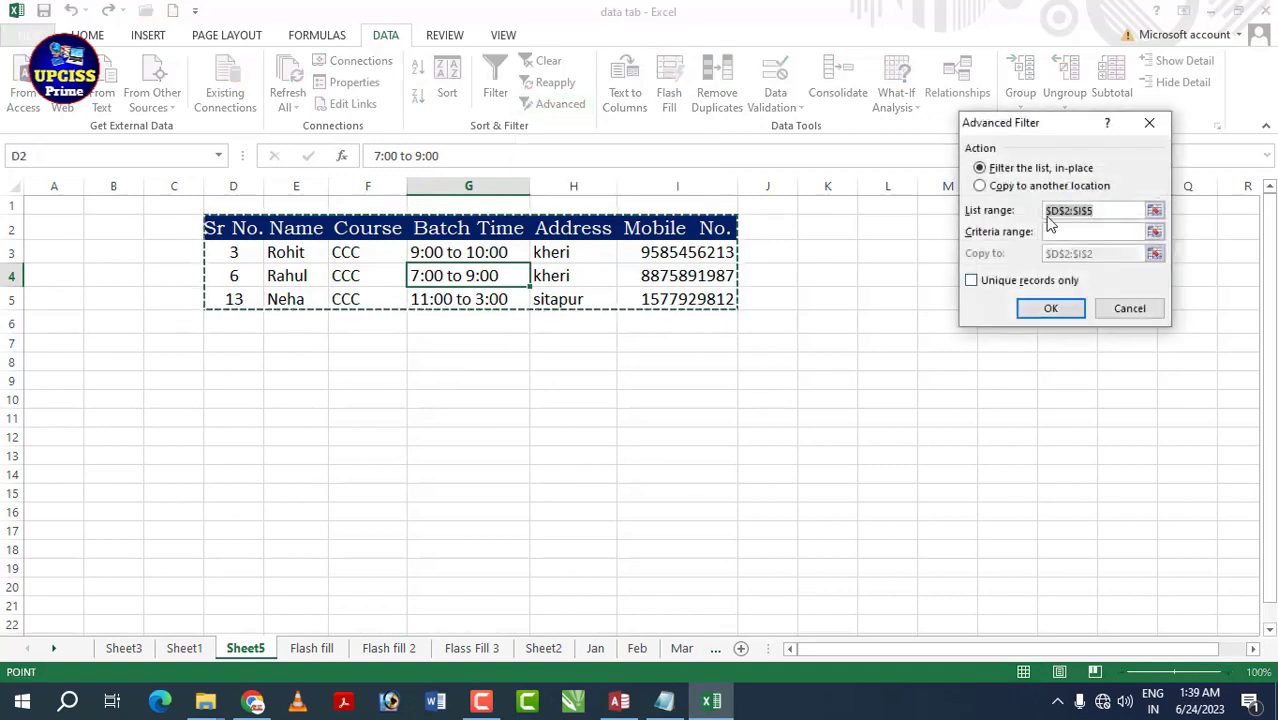
{"action": "left_click", "coordinate": [1150, 124]}
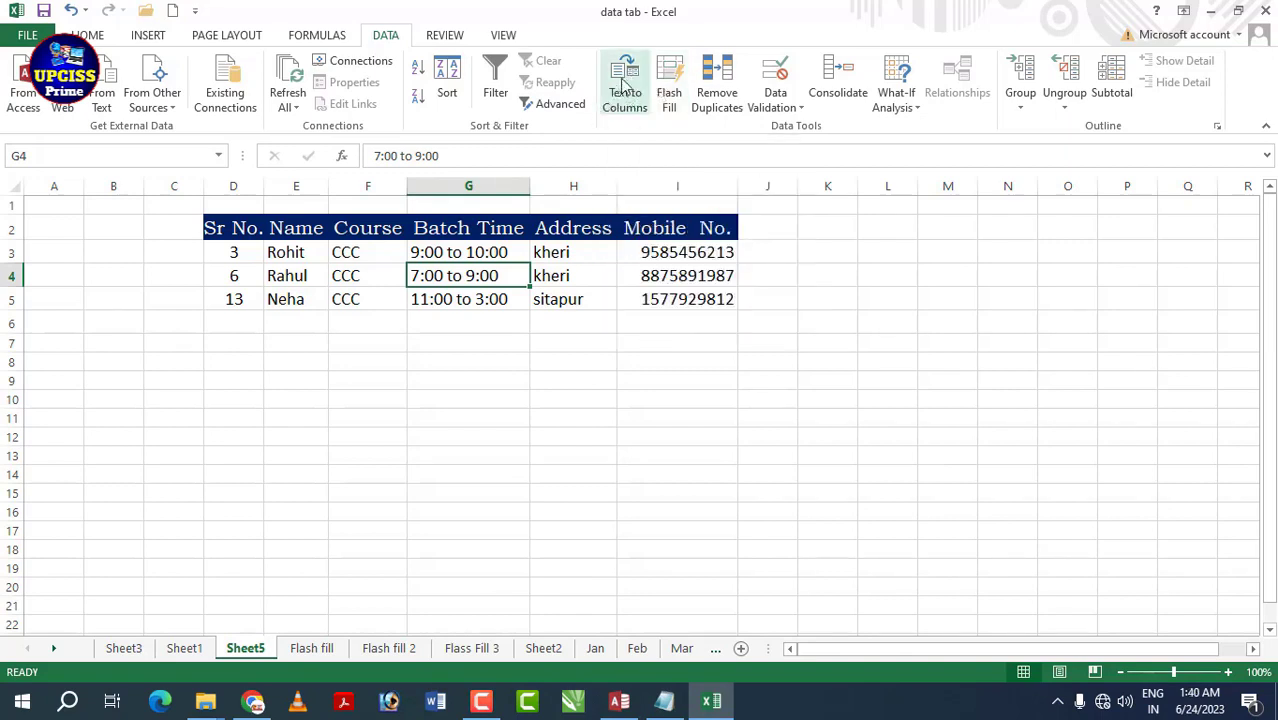
{"action": "left_click", "coordinate": [543, 648]}
- Split the C4 entry into name, course, phone and city columns with fixed-width Text to Columns
{"action": "left_click", "coordinate": [458, 297]}
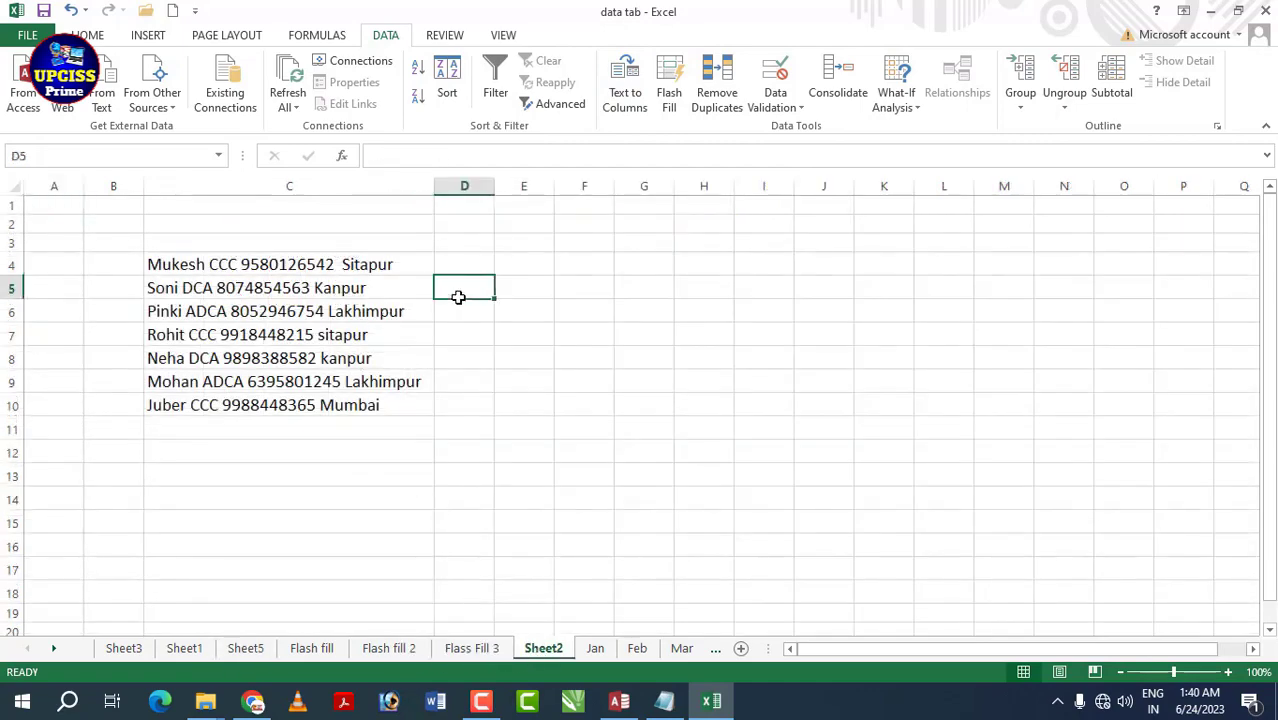
{"action": "left_click", "coordinate": [304, 264]}
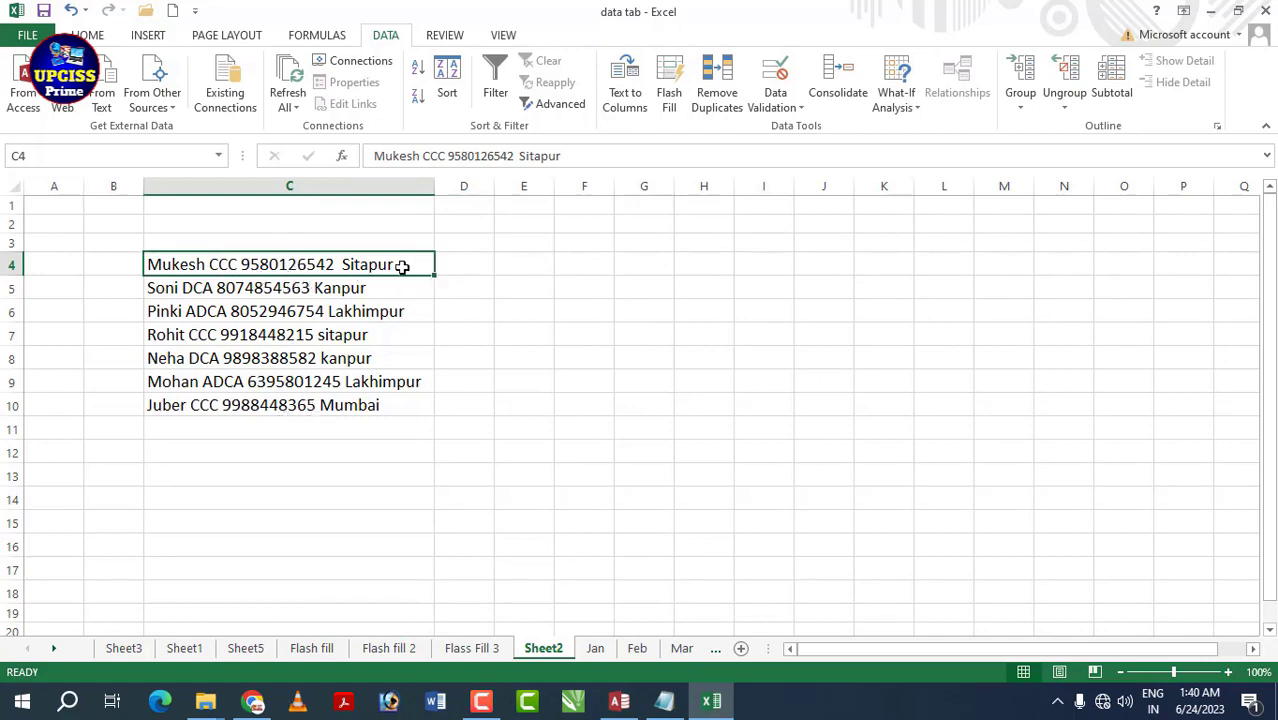
{"action": "left_click", "coordinate": [452, 263]}
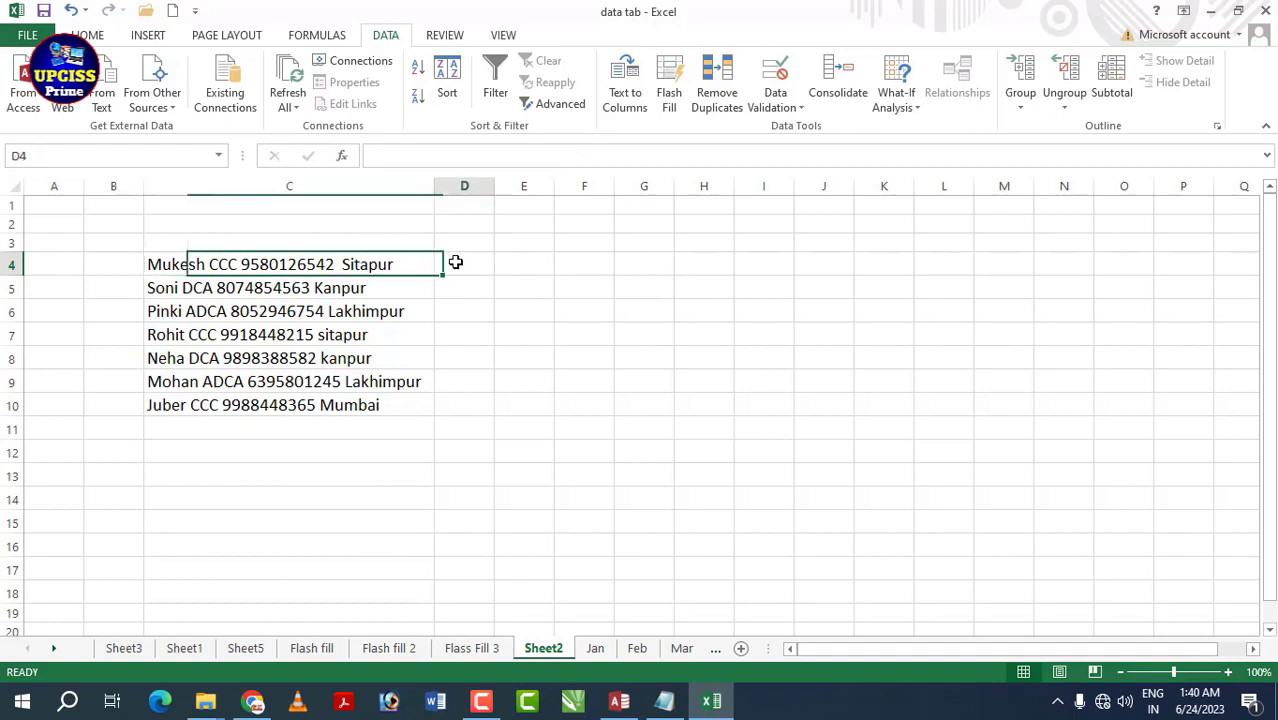
{"action": "left_click", "coordinate": [537, 266]}
{"action": "left_click", "coordinate": [593, 263]}
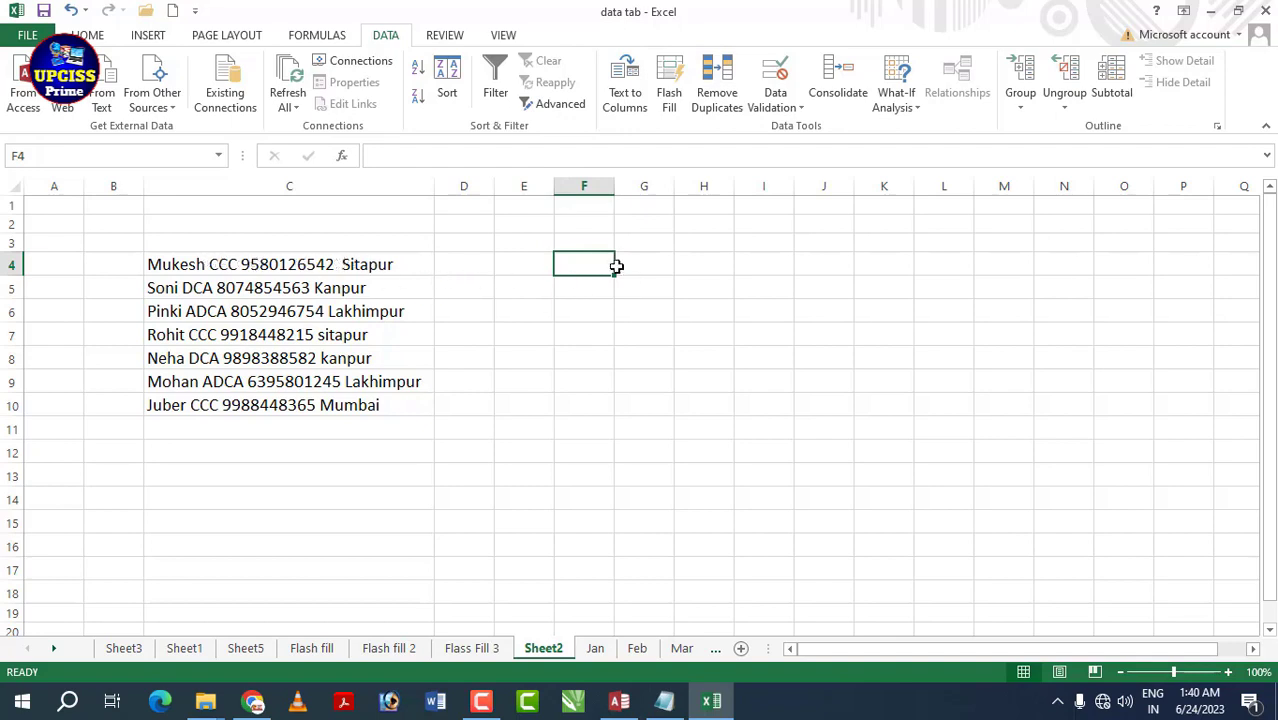
{"action": "left_click", "coordinate": [367, 265]}
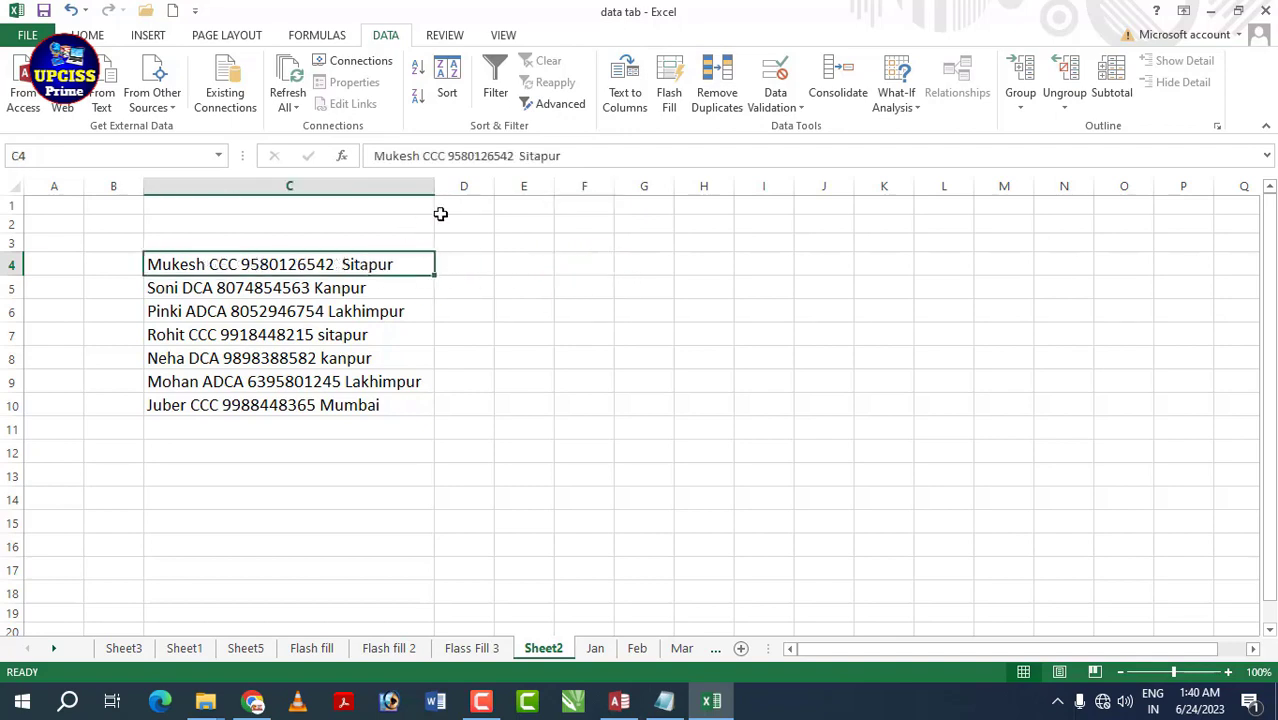
{"action": "left_click", "coordinate": [619, 86]}
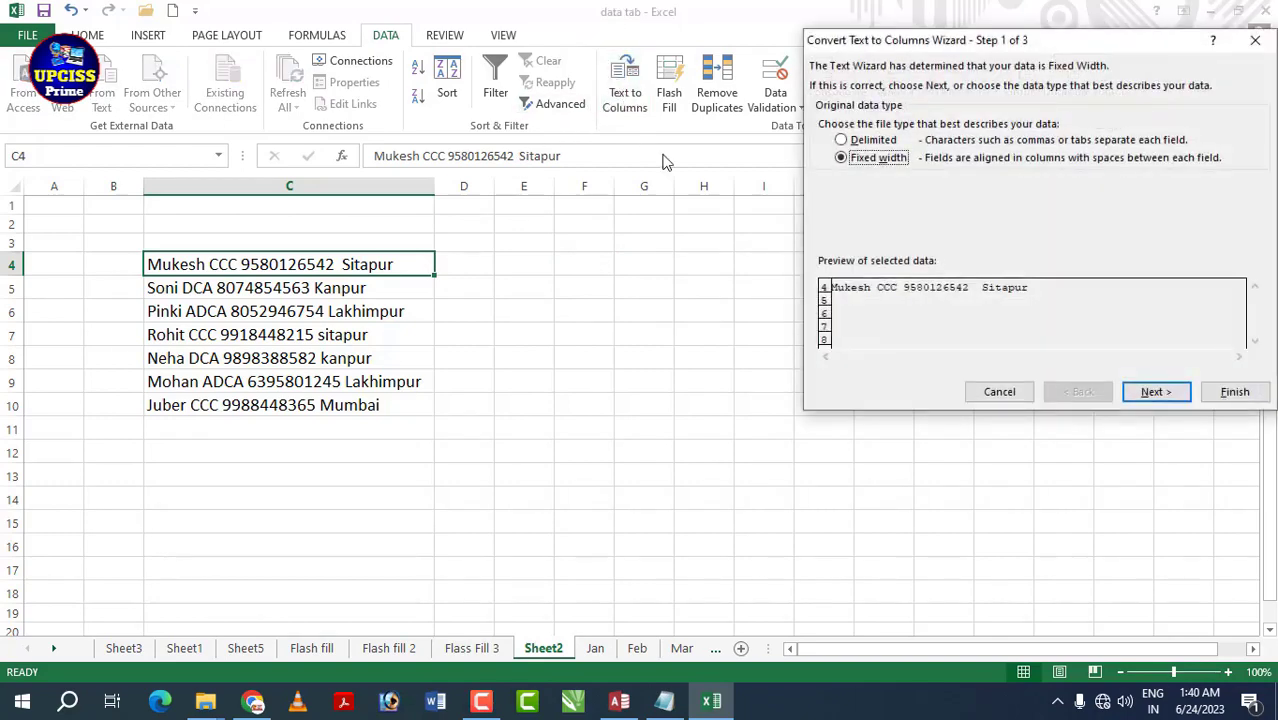
{"action": "left_click", "coordinate": [1152, 396]}
{"action": "left_click", "coordinate": [1153, 396]}
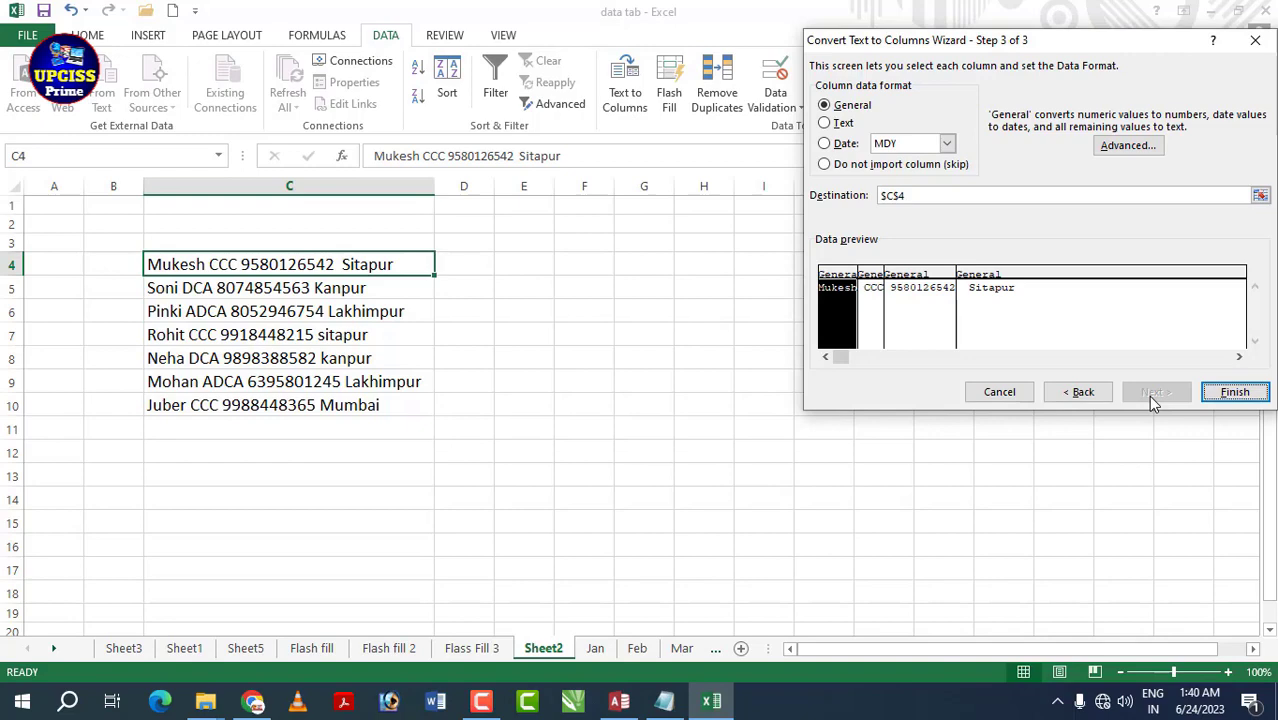
{"action": "left_click", "coordinate": [1234, 392]}
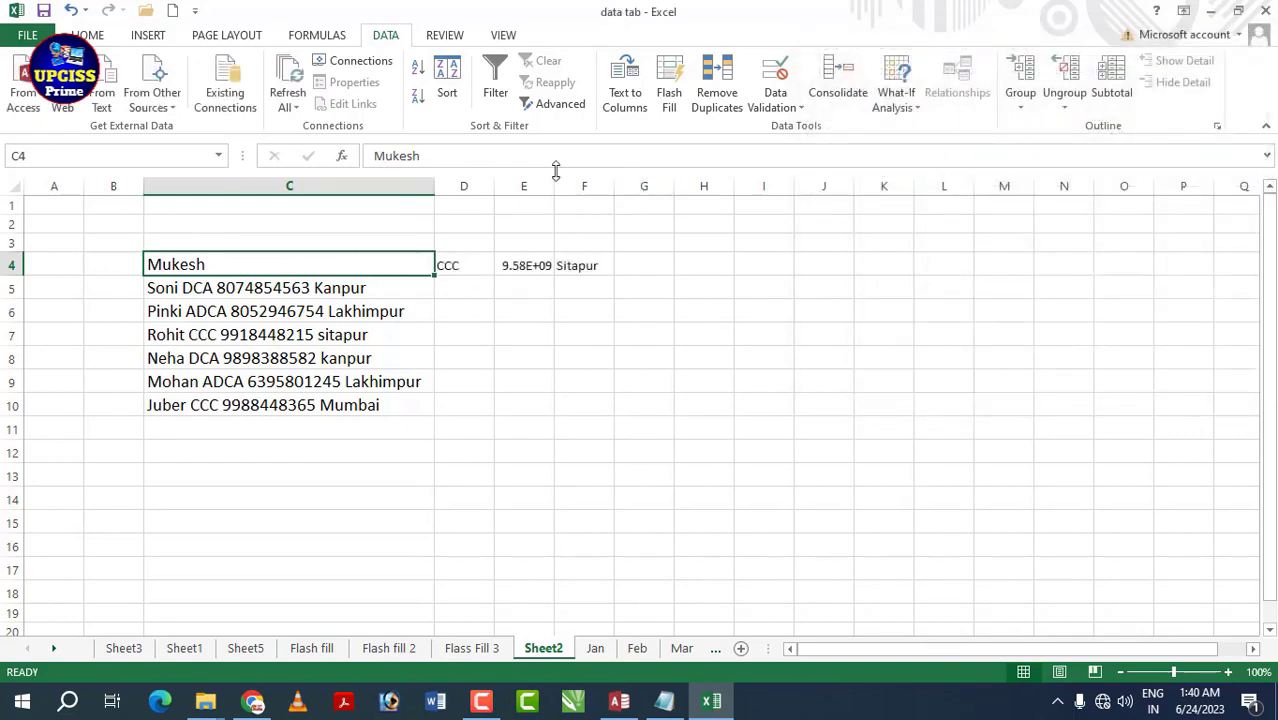
- AutoFit column E so the phone number shows fully, then check the split D4:F4 values
{"action": "double_click", "coordinate": [554, 182]}
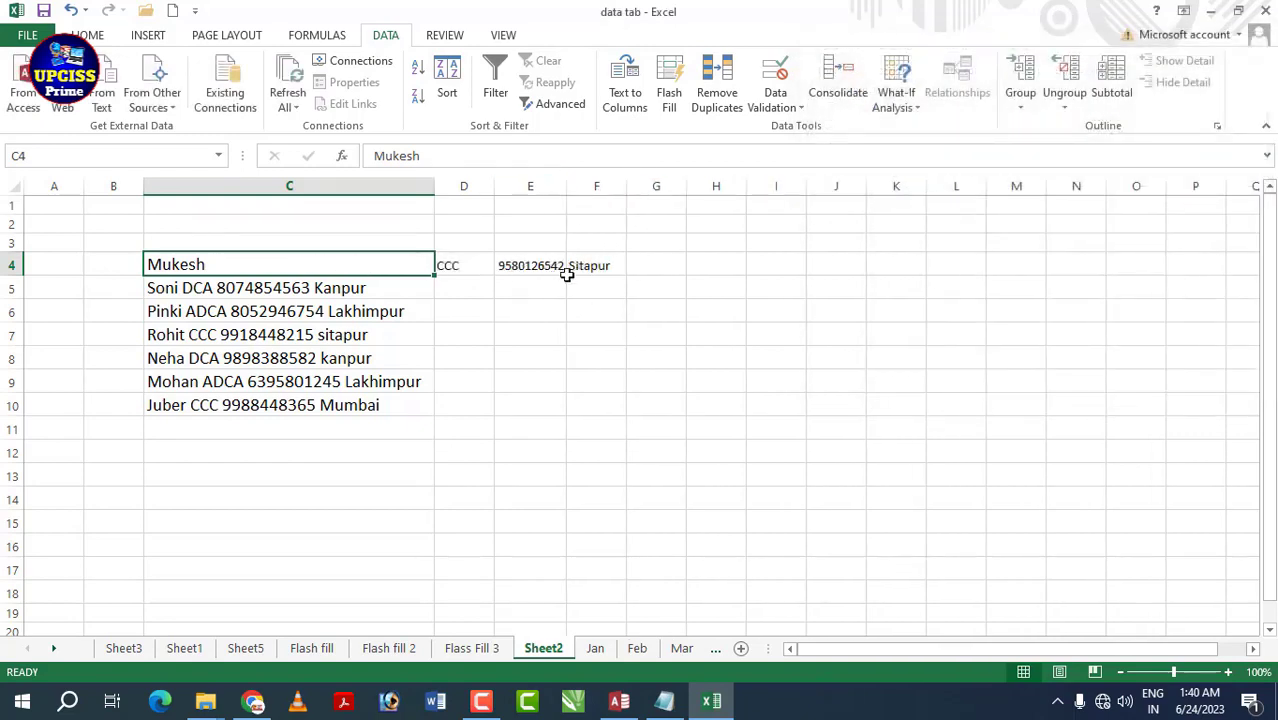
{"action": "left_click", "coordinate": [442, 266]}
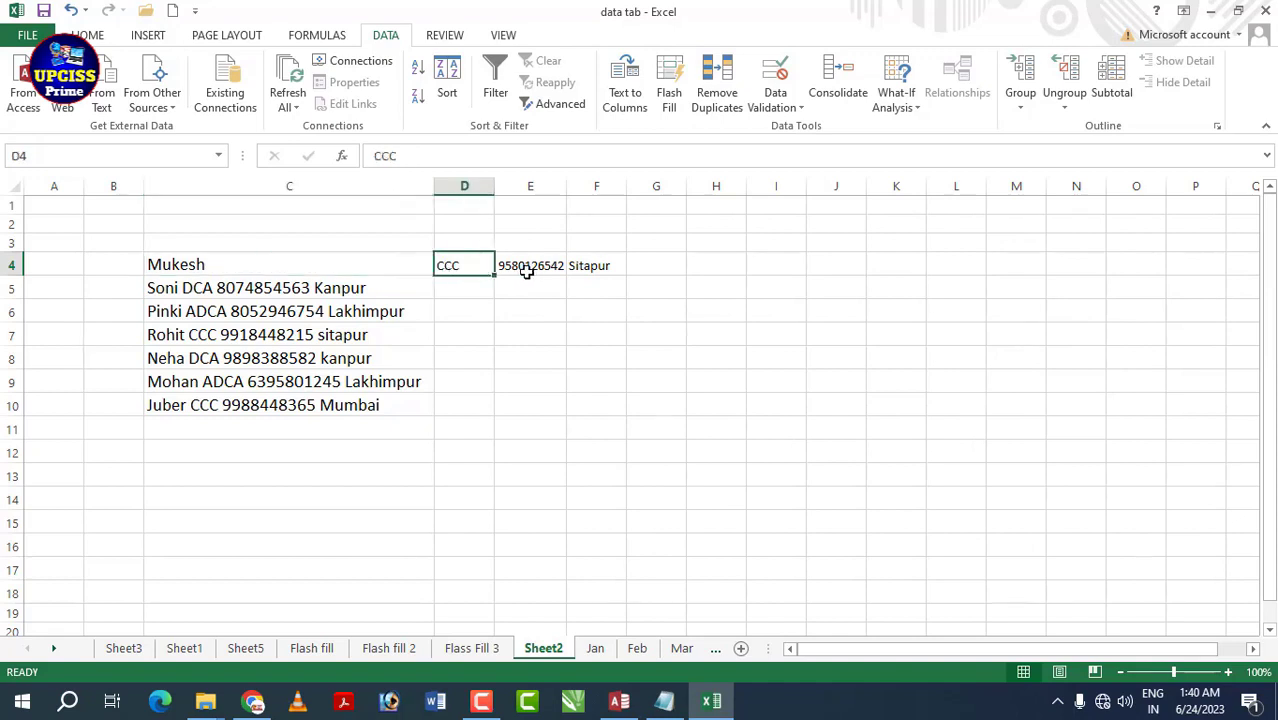
{"action": "left_click", "coordinate": [526, 270]}
{"action": "left_click", "coordinate": [610, 268]}
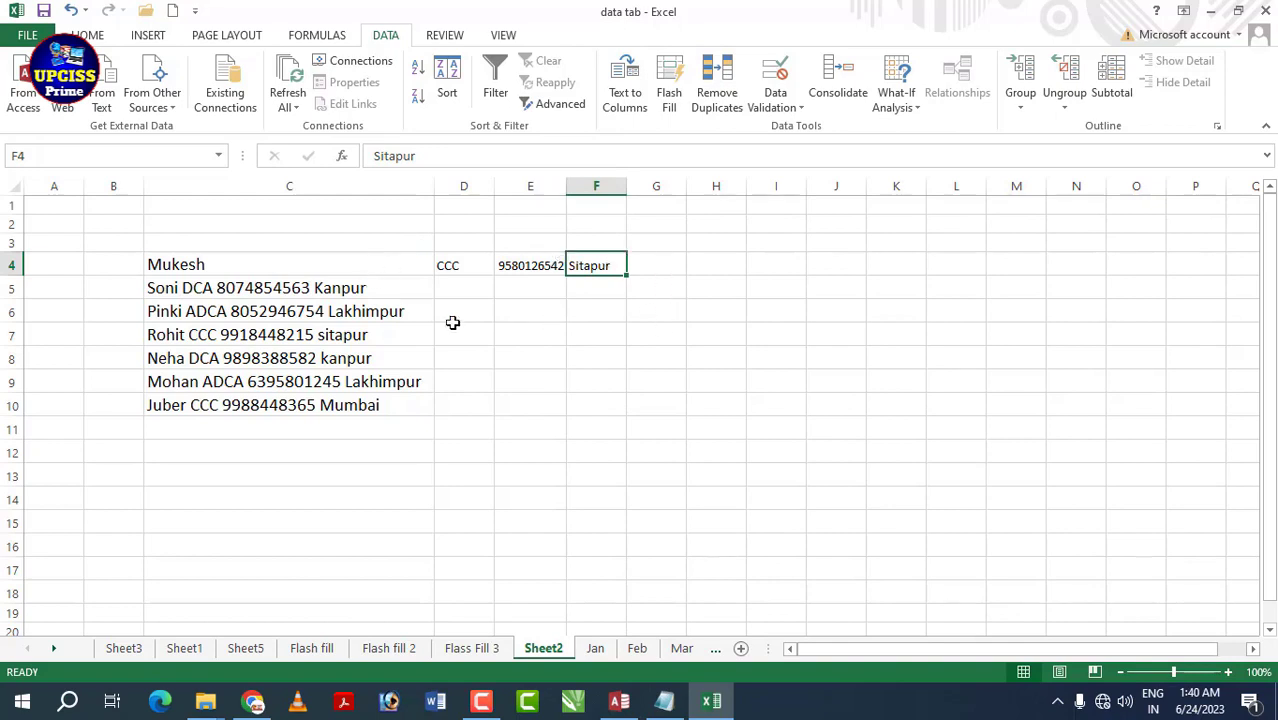
{"action": "left_click", "coordinate": [322, 294]}
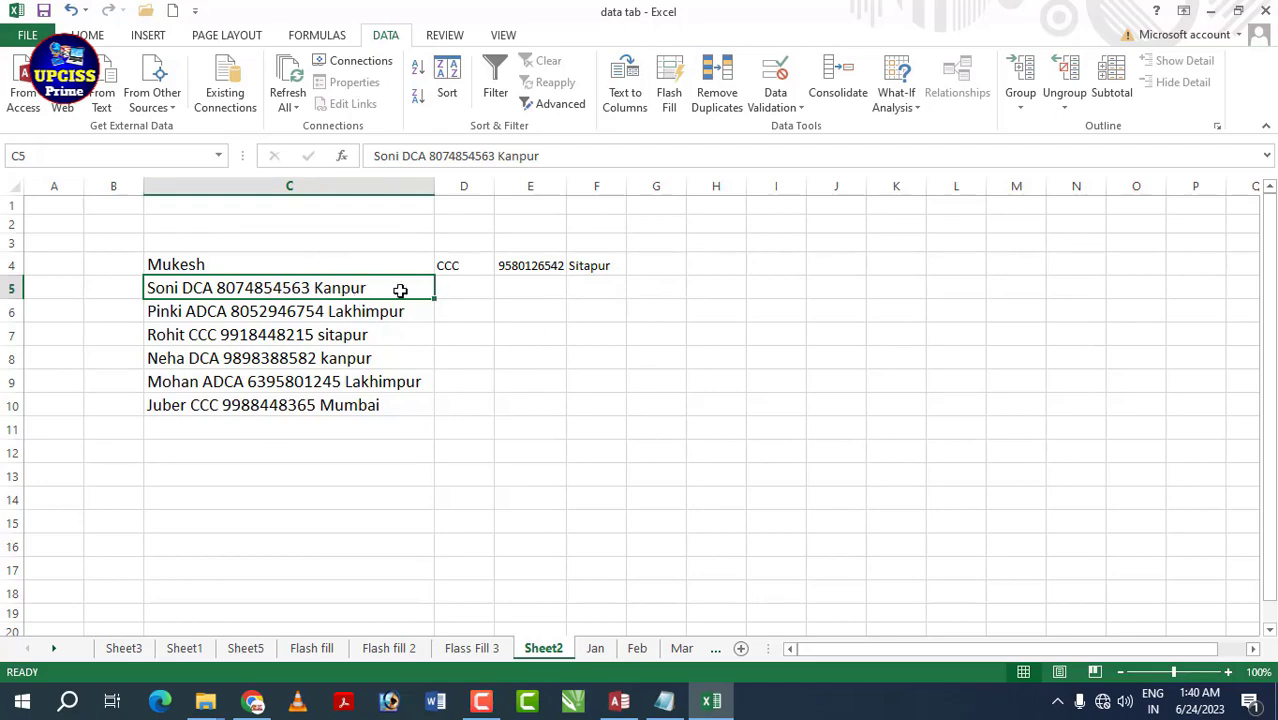
- Split the C5 and C6 entries into separate columns with fixed-width Text to Columns
{"action": "left_click", "coordinate": [625, 93]}
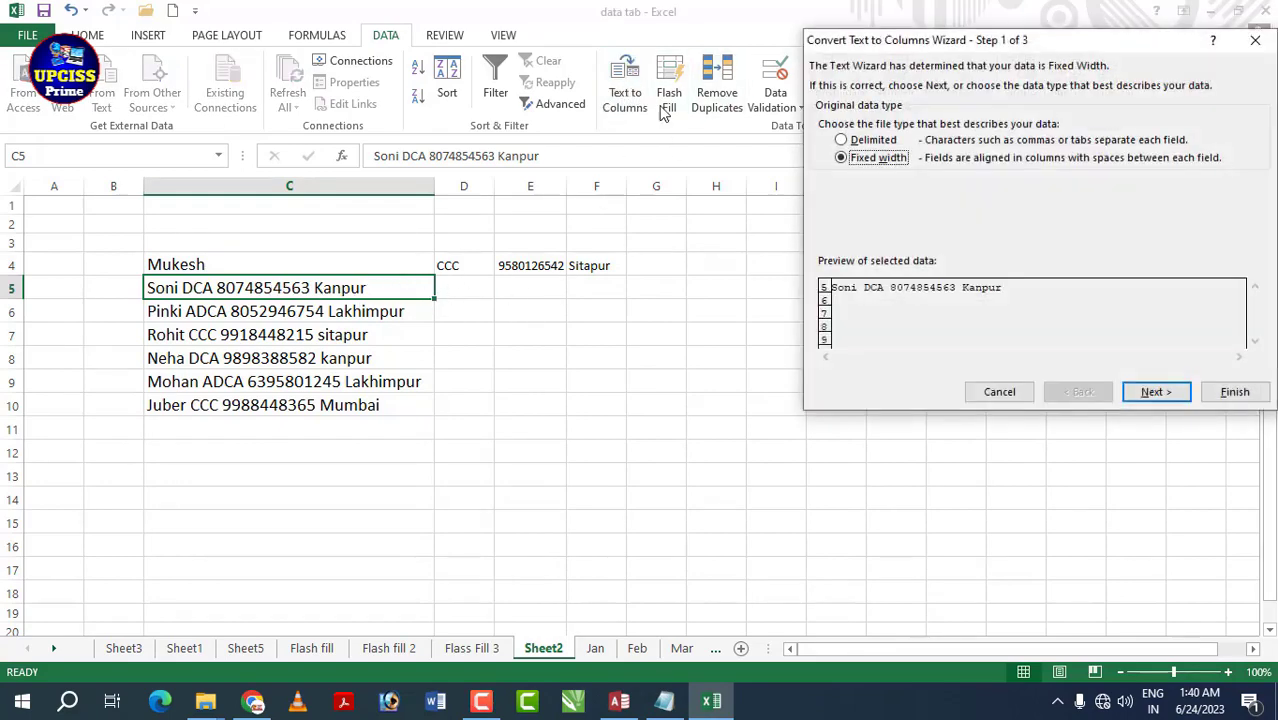
{"action": "left_click", "coordinate": [1140, 394]}
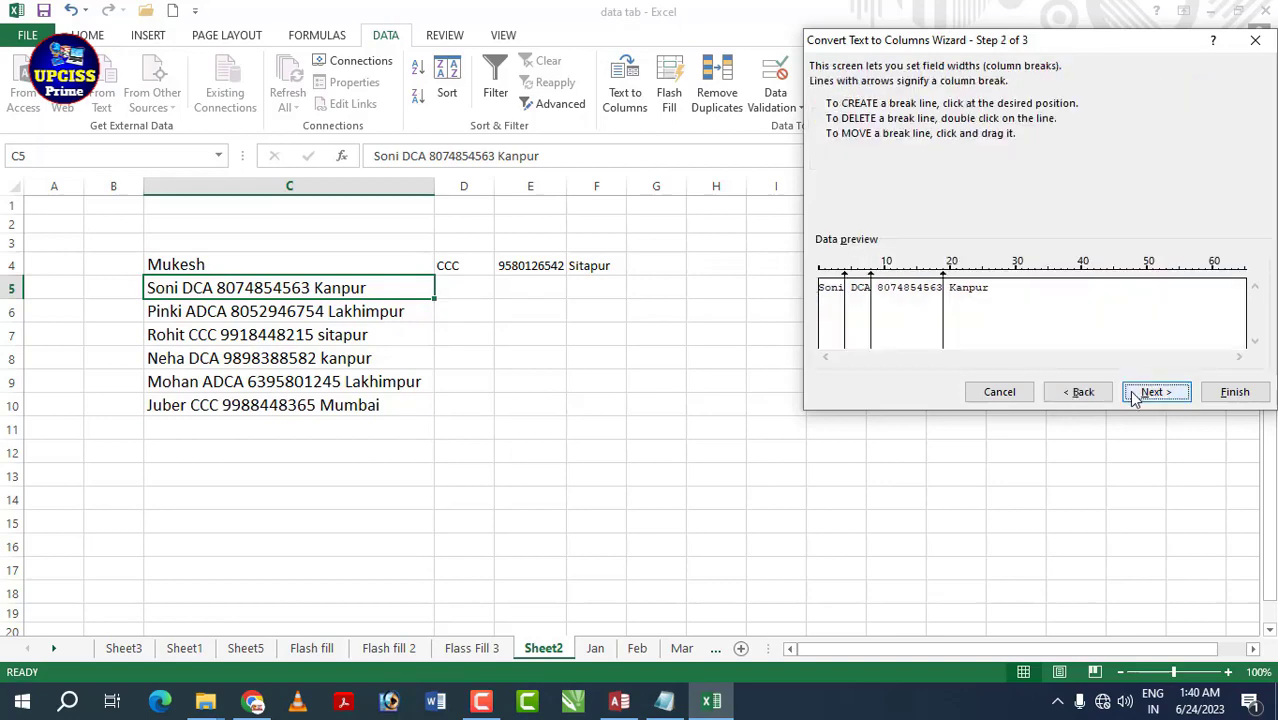
{"action": "left_click", "coordinate": [1138, 393]}
{"action": "left_click", "coordinate": [1235, 393]}
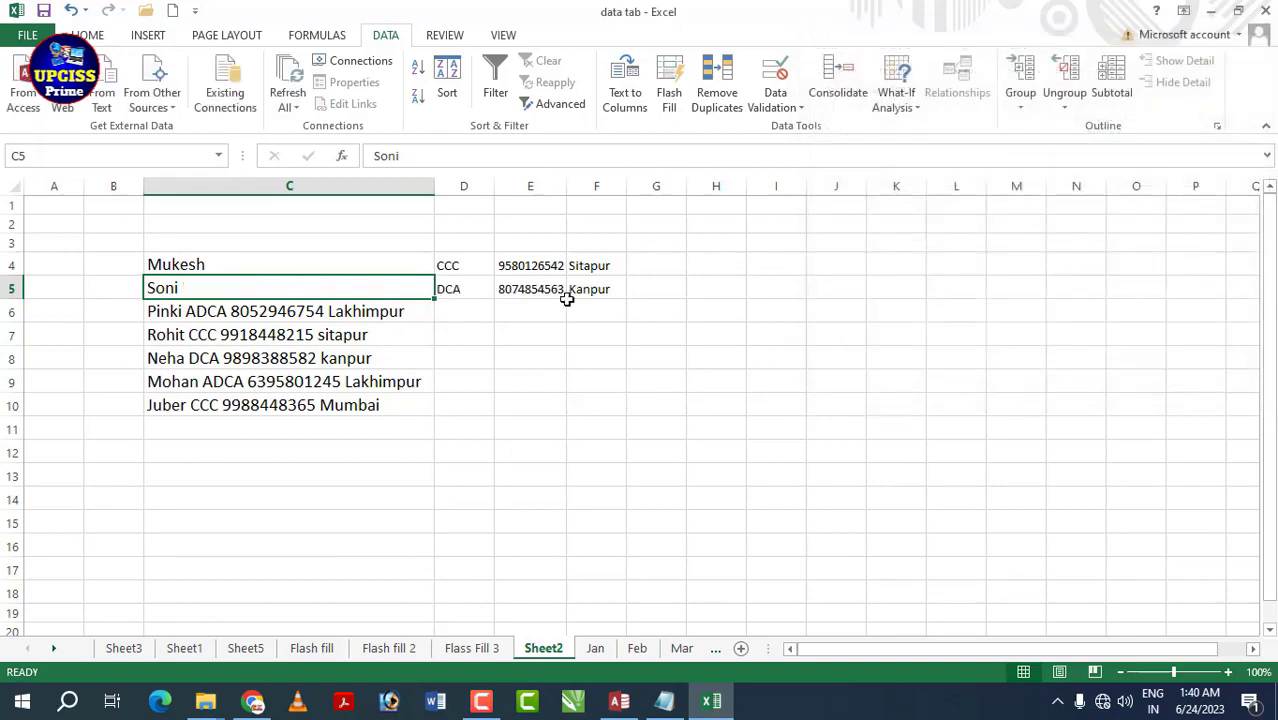
{"action": "left_click", "coordinate": [372, 326]}
{"action": "left_click", "coordinate": [352, 304]}
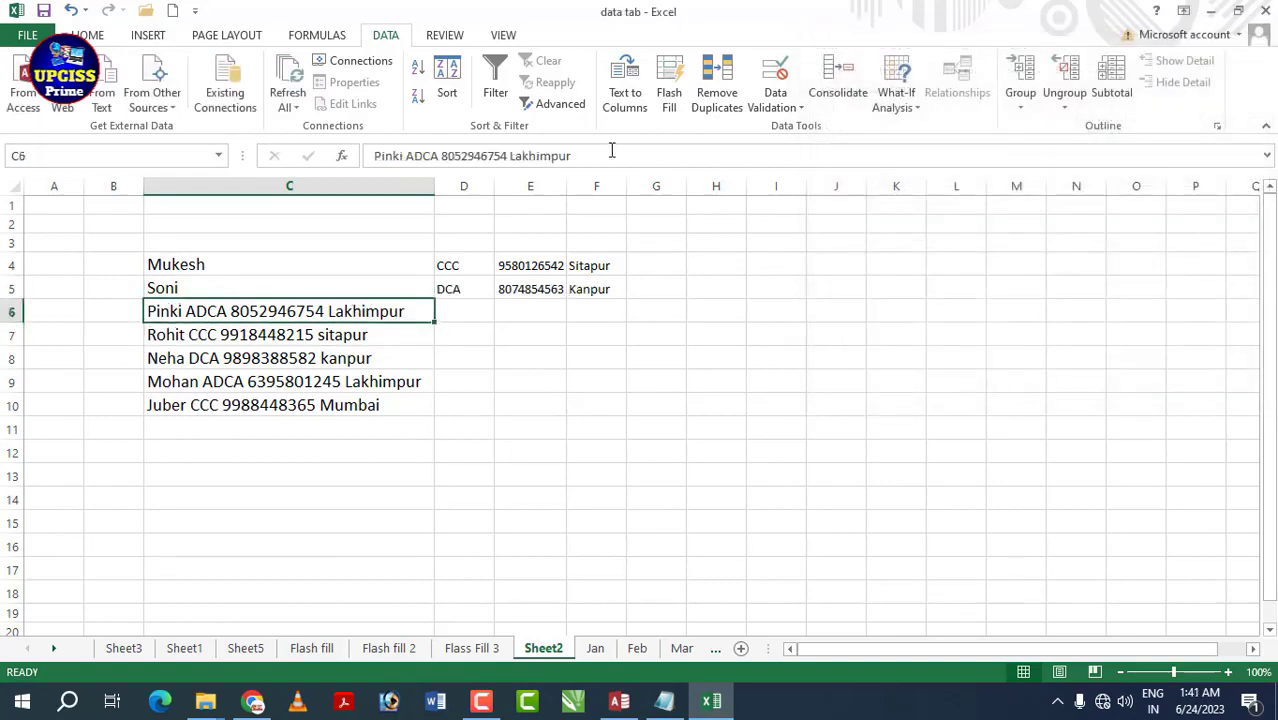
{"action": "left_click", "coordinate": [630, 78]}
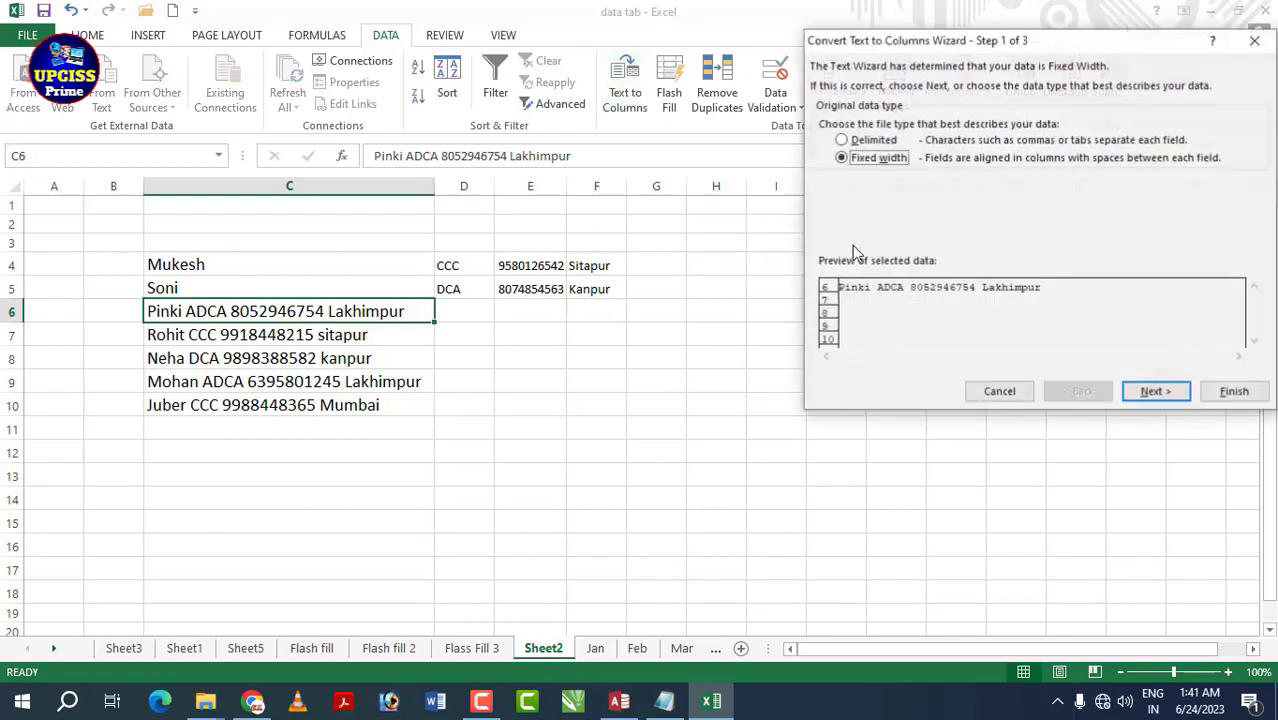
{"action": "left_click", "coordinate": [1142, 395]}
{"action": "left_click", "coordinate": [1142, 395]}
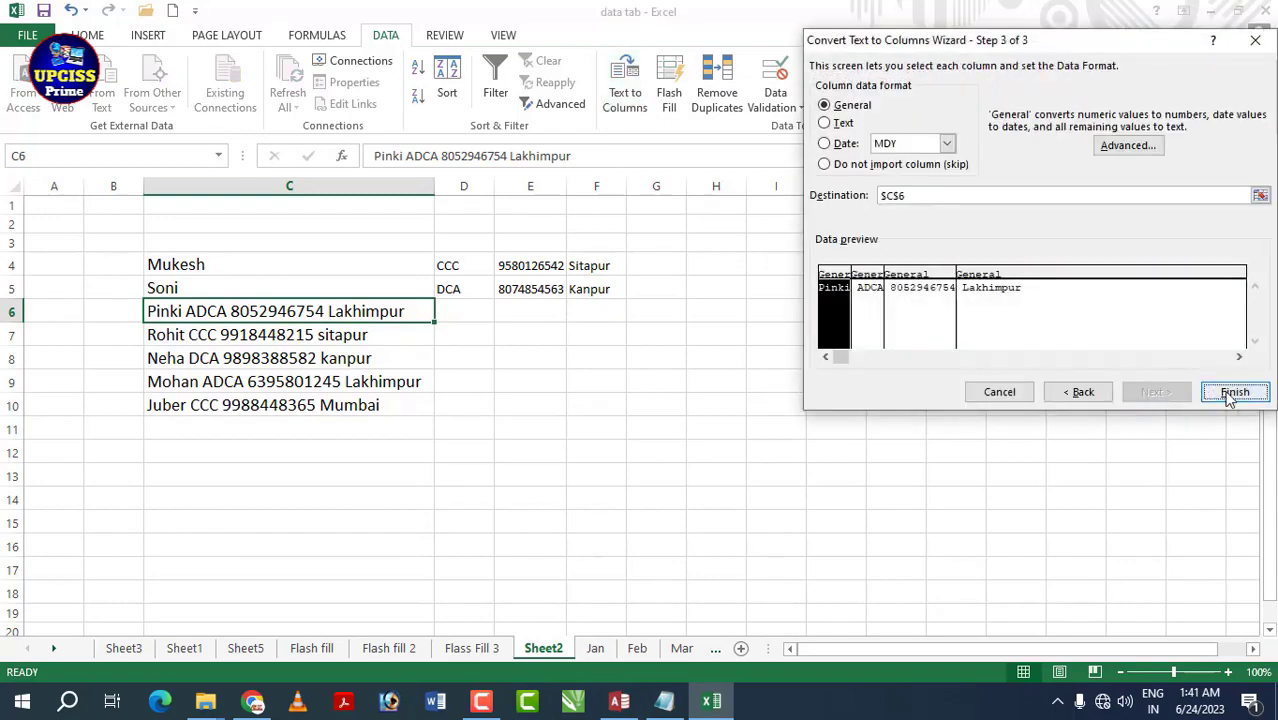
{"action": "left_click", "coordinate": [1232, 393]}
- Split the C7 entry into name, course, mobile and city columns the same way
{"action": "left_click", "coordinate": [265, 333]}
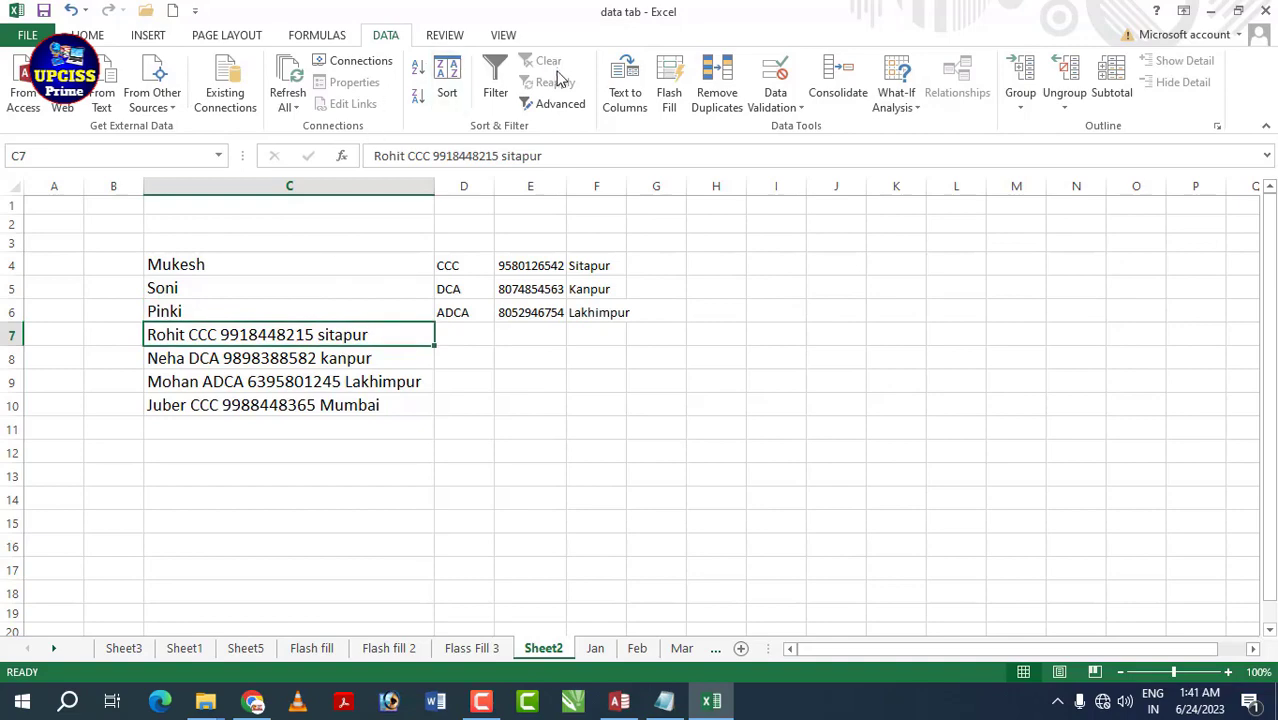
{"action": "left_click", "coordinate": [628, 98]}
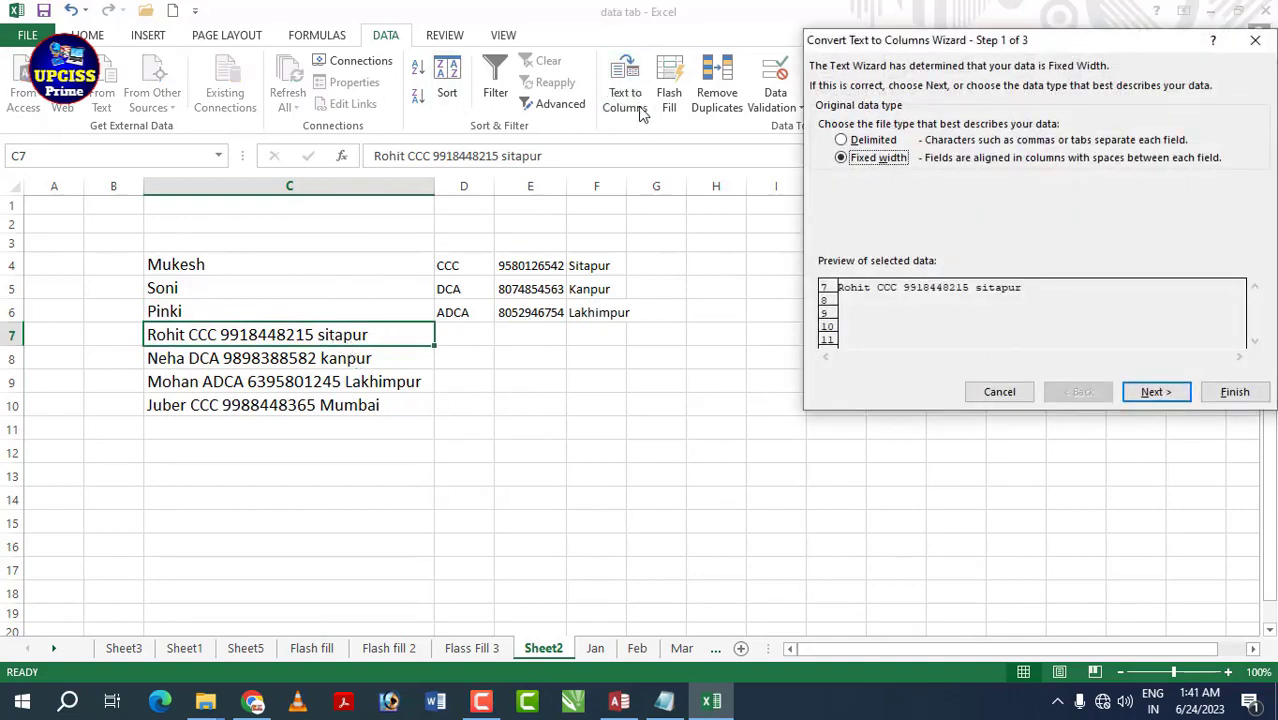
{"action": "left_click", "coordinate": [1155, 391]}
{"action": "left_click", "coordinate": [1155, 391]}
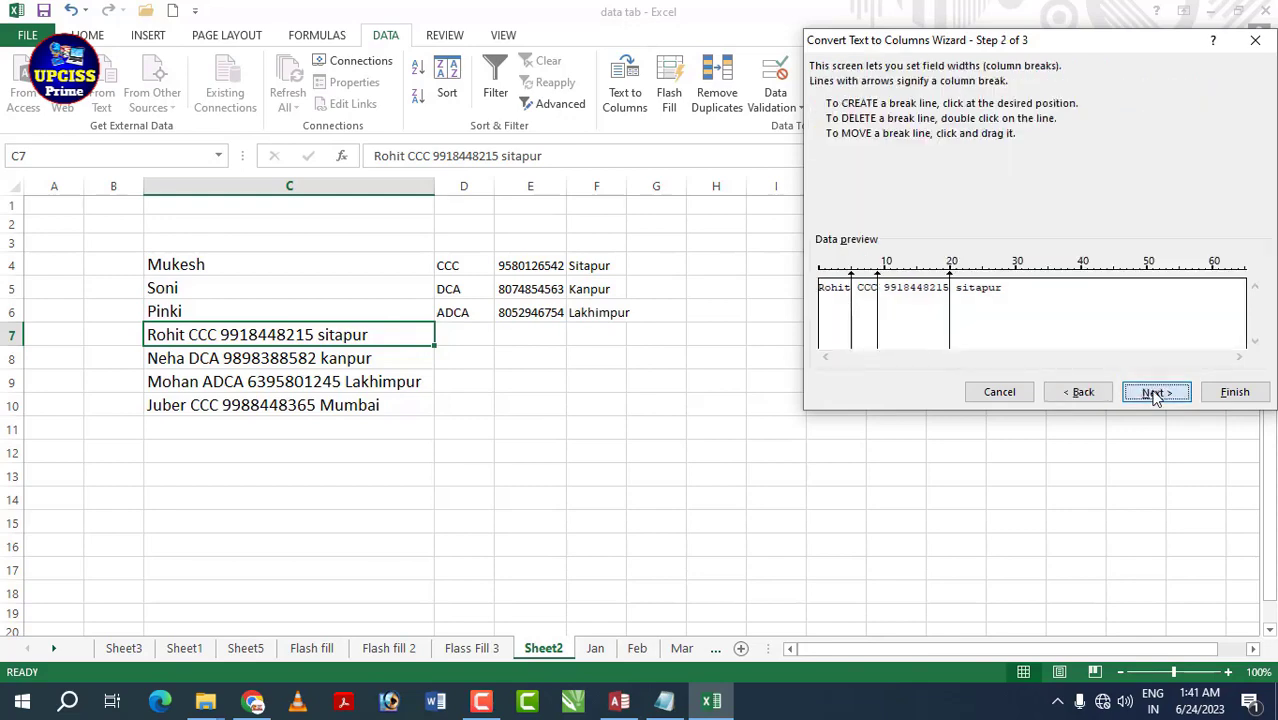
{"action": "left_click", "coordinate": [1234, 392]}
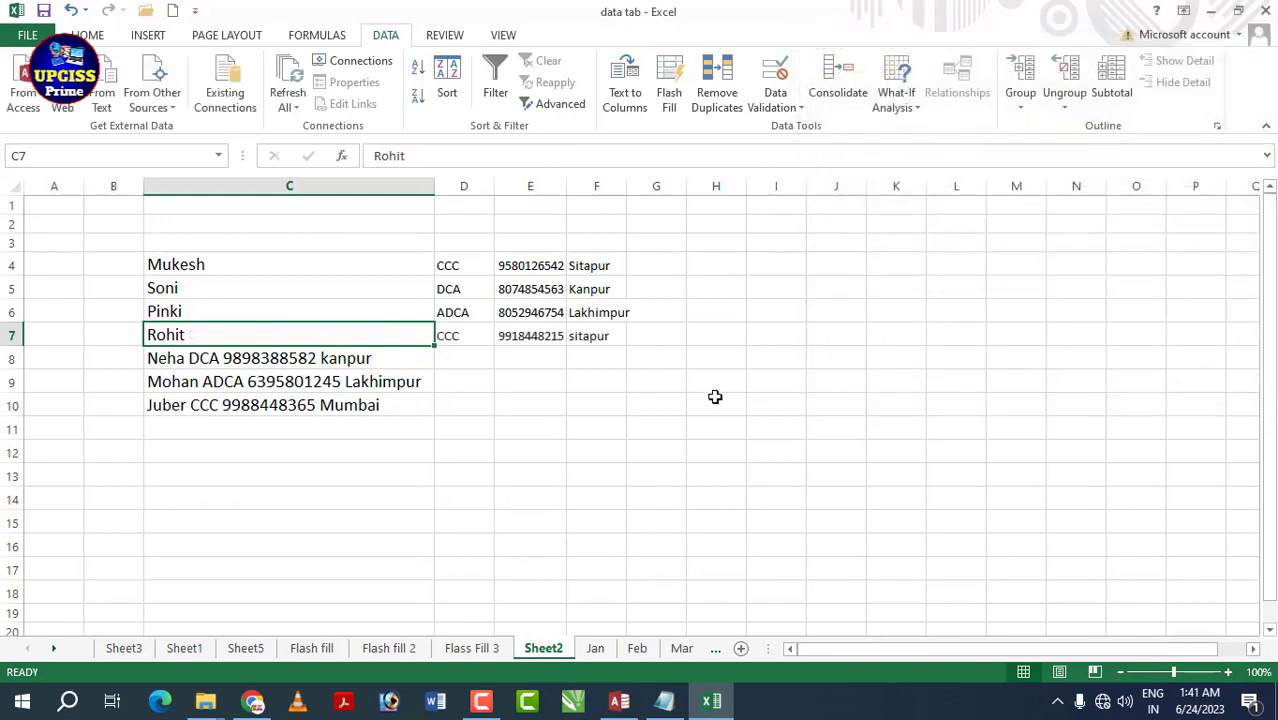
{"action": "left_click", "coordinate": [622, 406]}
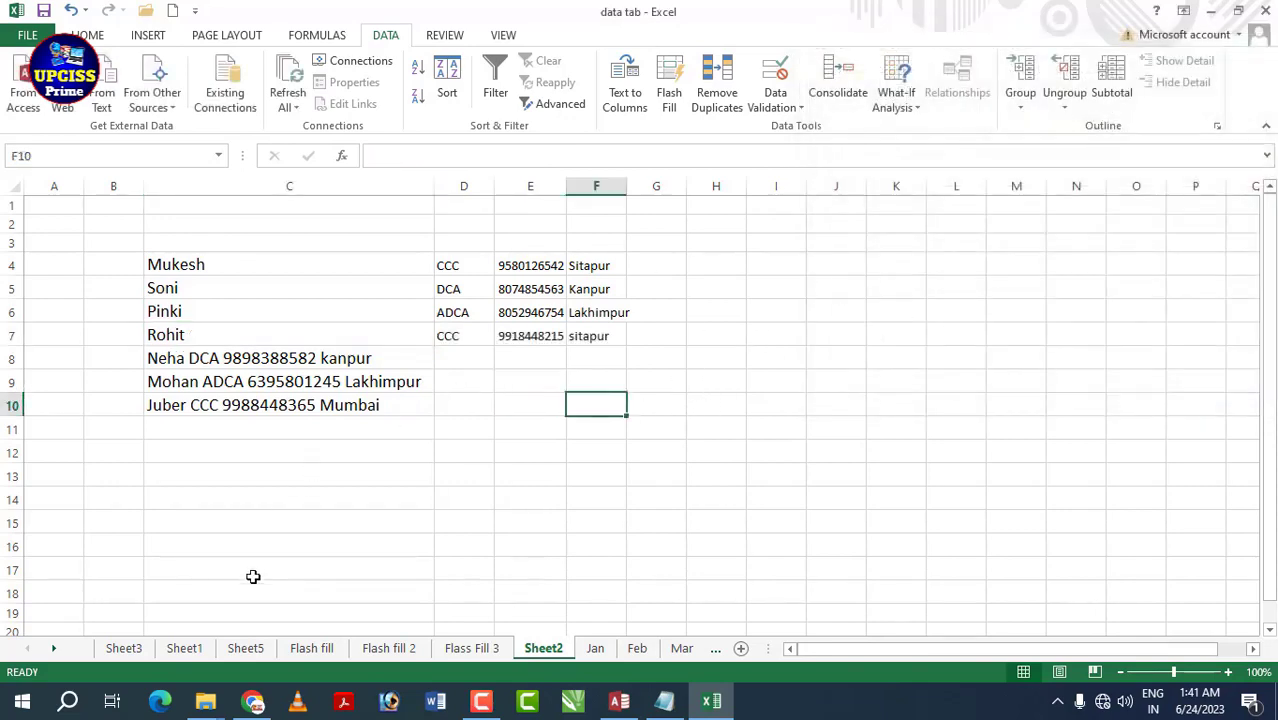
{"action": "left_click", "coordinate": [464, 405]}
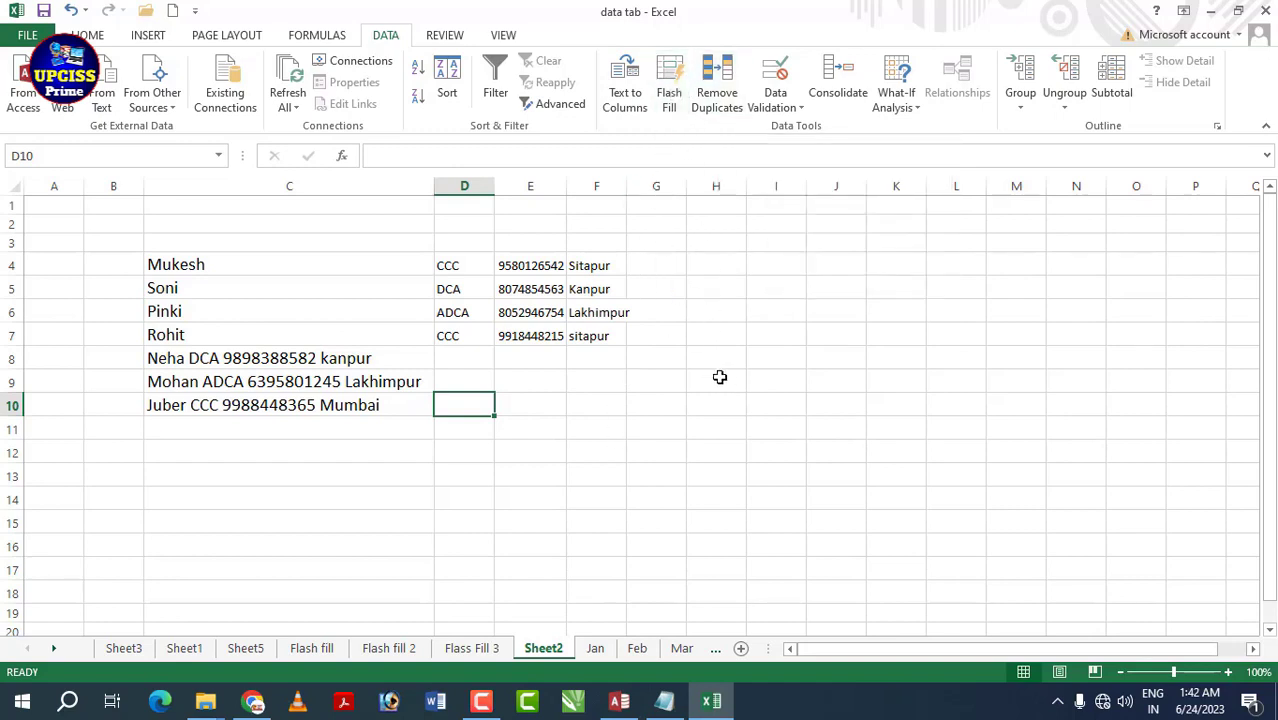
- On the Flash fill sheet, review the Full Name entries B3:B17 and the empty Fast Name and Last Name cells
{"action": "left_click", "coordinate": [333, 658]}
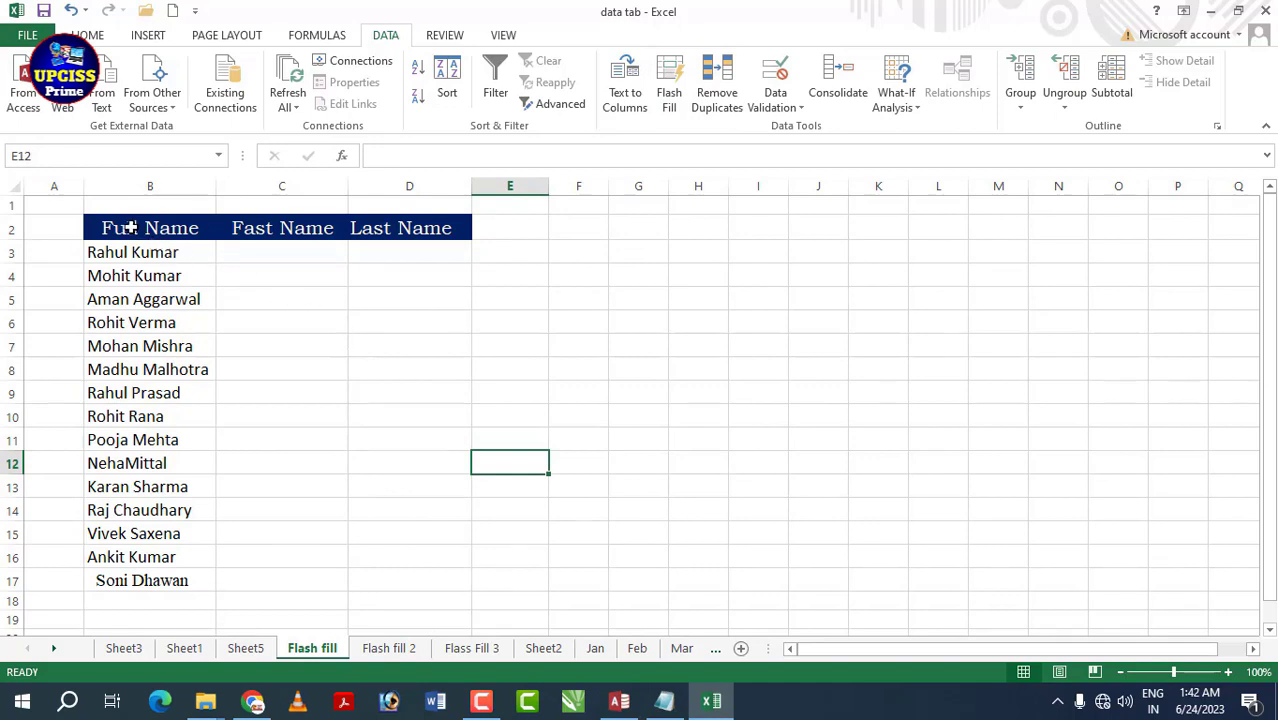
{"action": "left_click_drag", "start_coordinate": [130, 228], "coordinate": [400, 533]}
{"action": "left_click", "coordinate": [578, 440]}
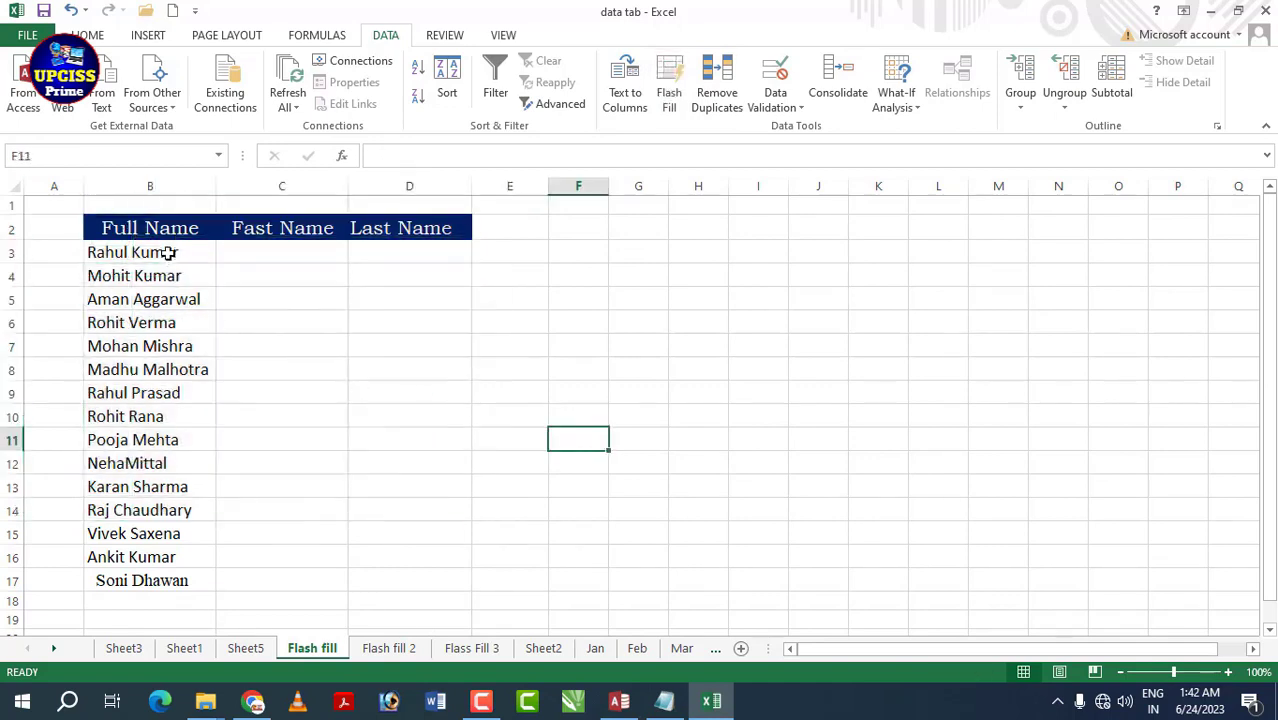
{"action": "left_click_drag", "start_coordinate": [168, 253], "coordinate": [174, 580]}
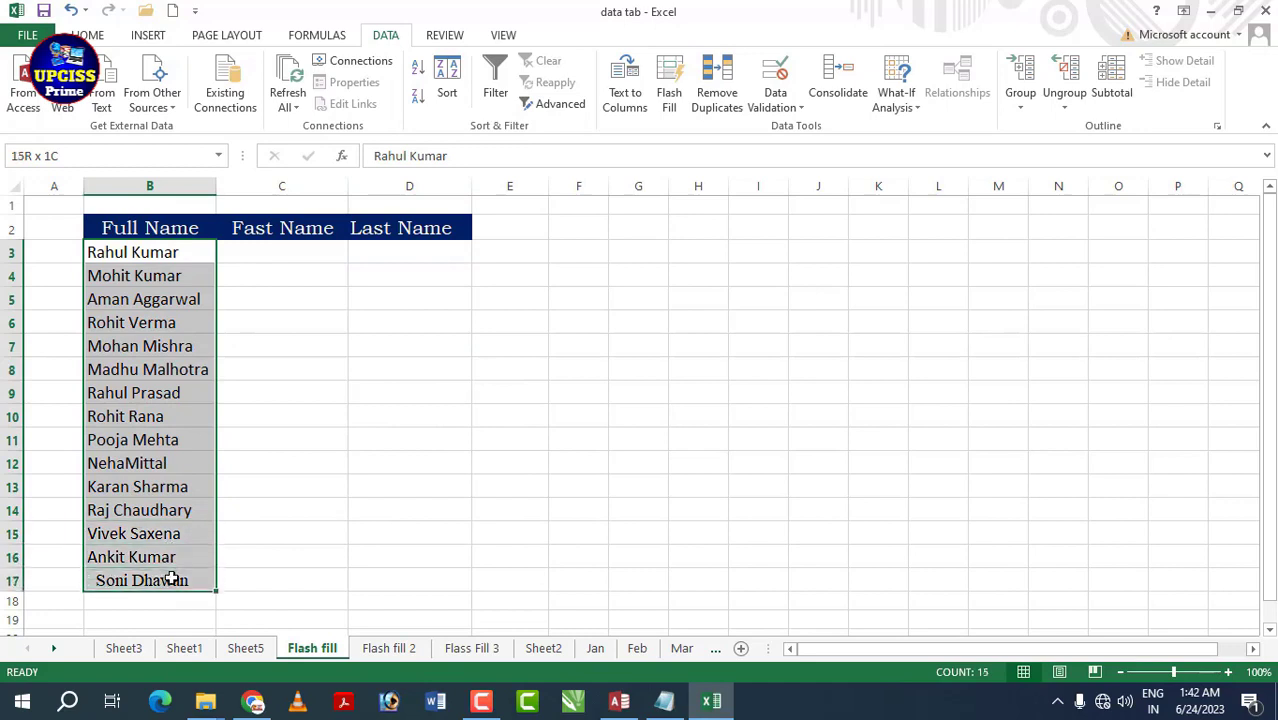
{"action": "left_click", "coordinate": [280, 253]}
{"action": "left_click", "coordinate": [390, 260]}
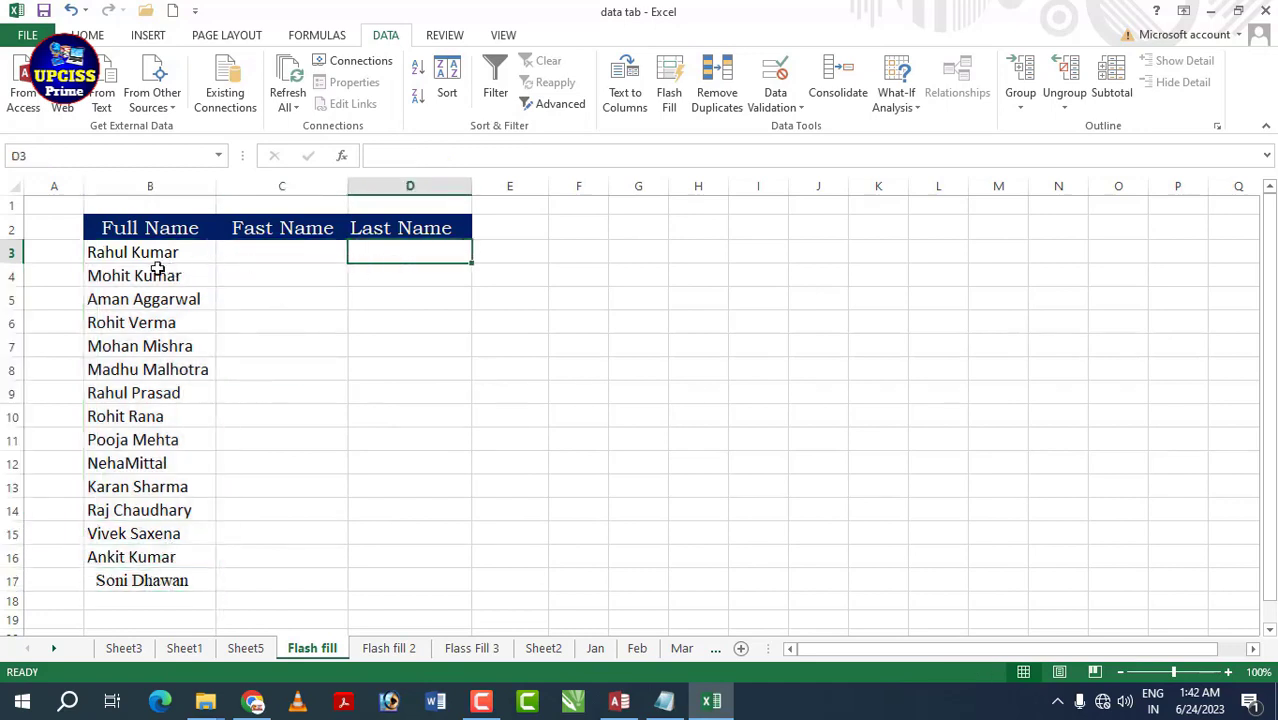
{"action": "left_click", "coordinate": [125, 260]}
{"action": "left_click", "coordinate": [274, 256]}
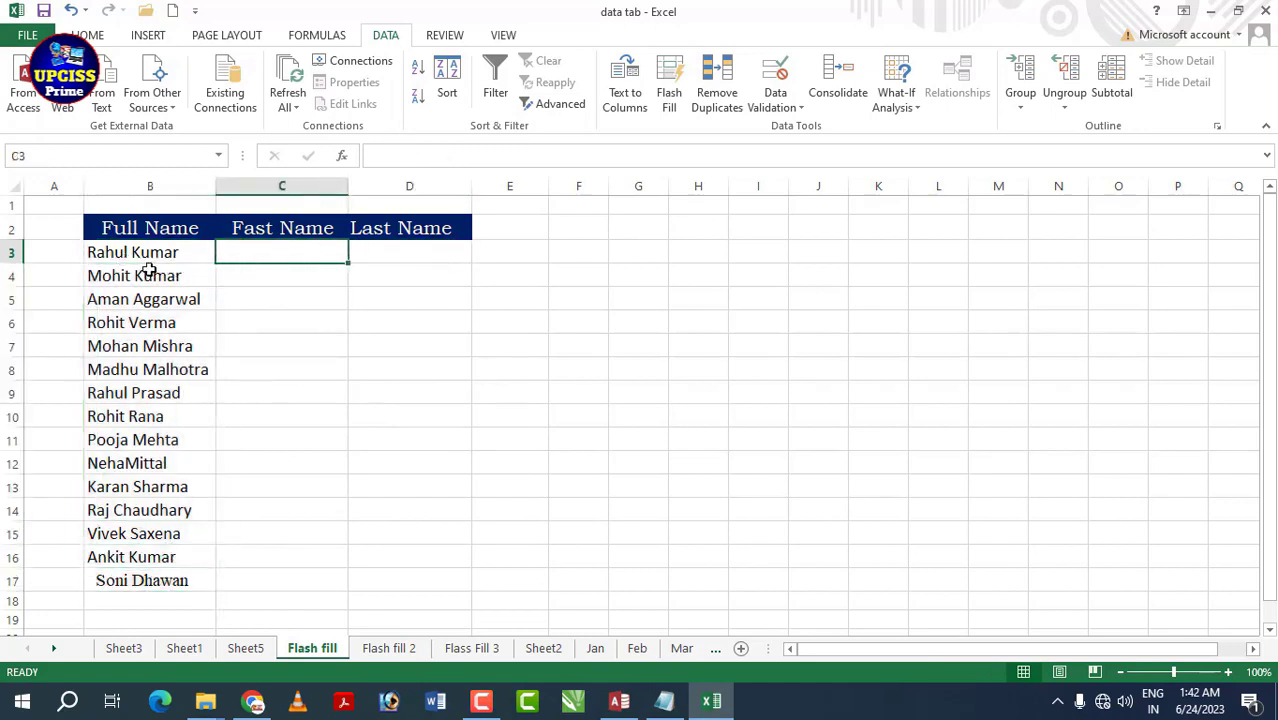
{"action": "left_click", "coordinate": [417, 255]}
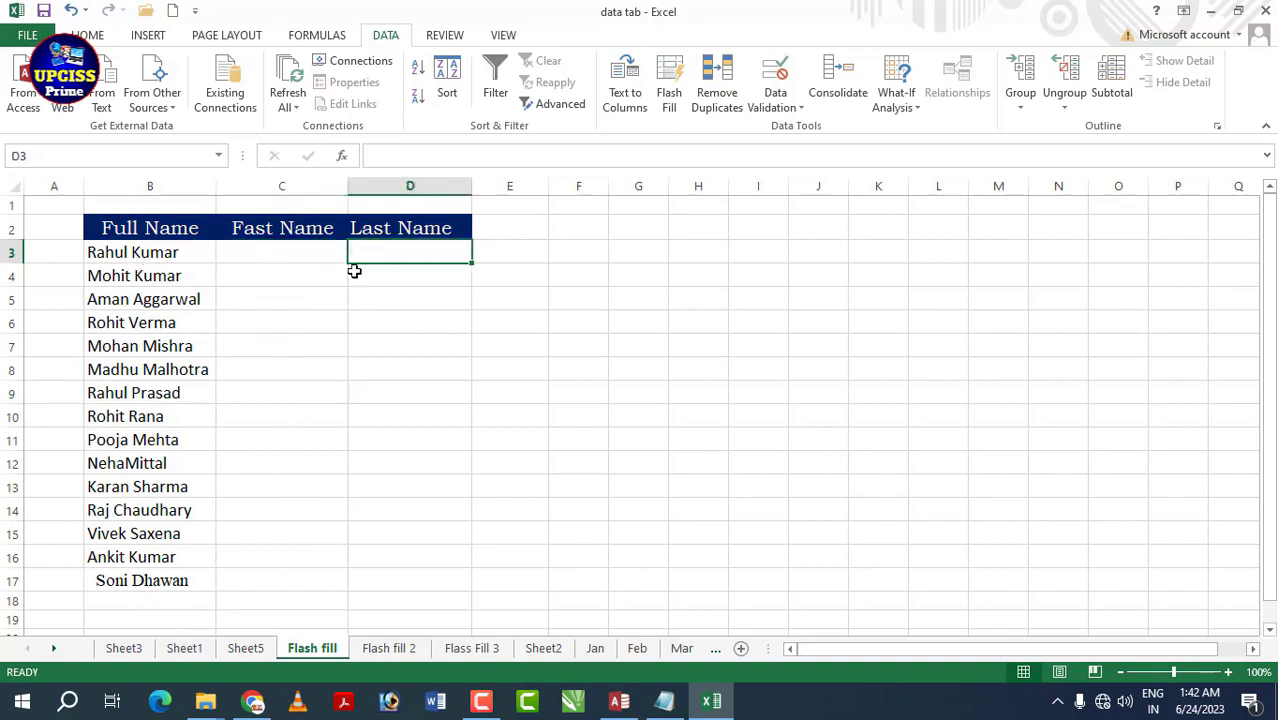
- Enter example first and last names in C3 and D3, then Flash Fill the Fast Name column
{"action": "left_click", "coordinate": [270, 250]}
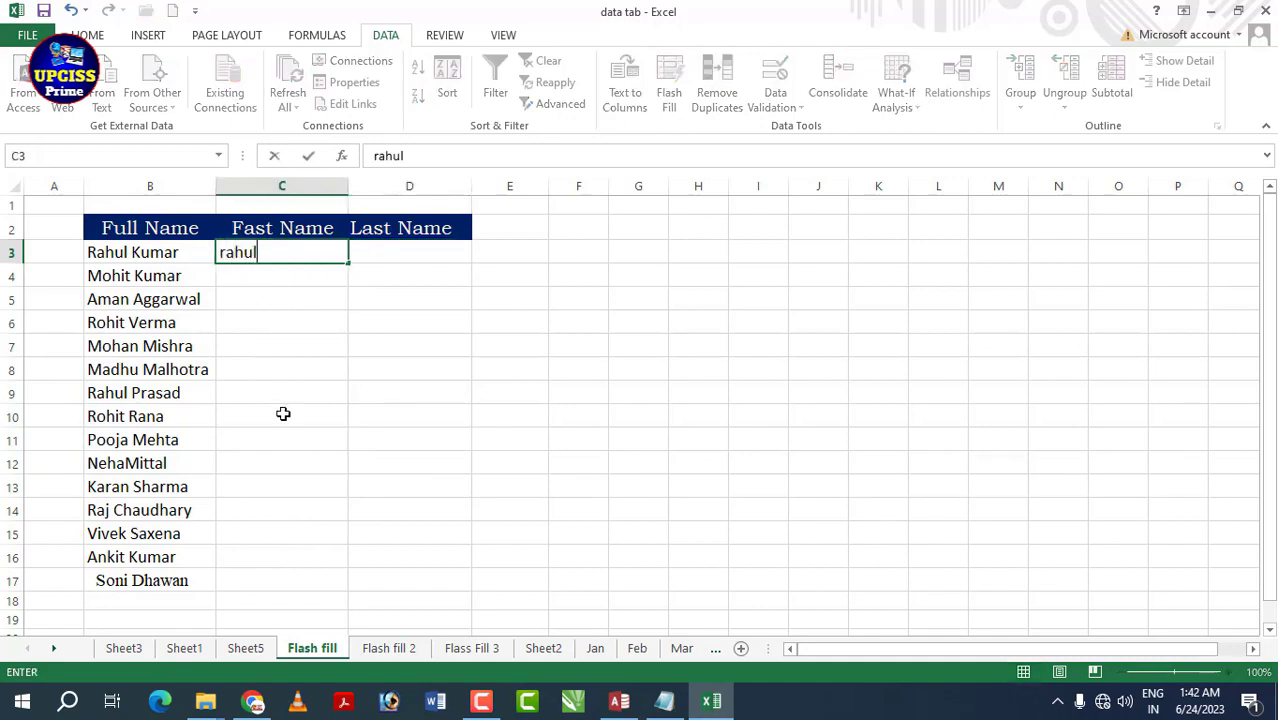
{"action": "key", "text": "Tab"}
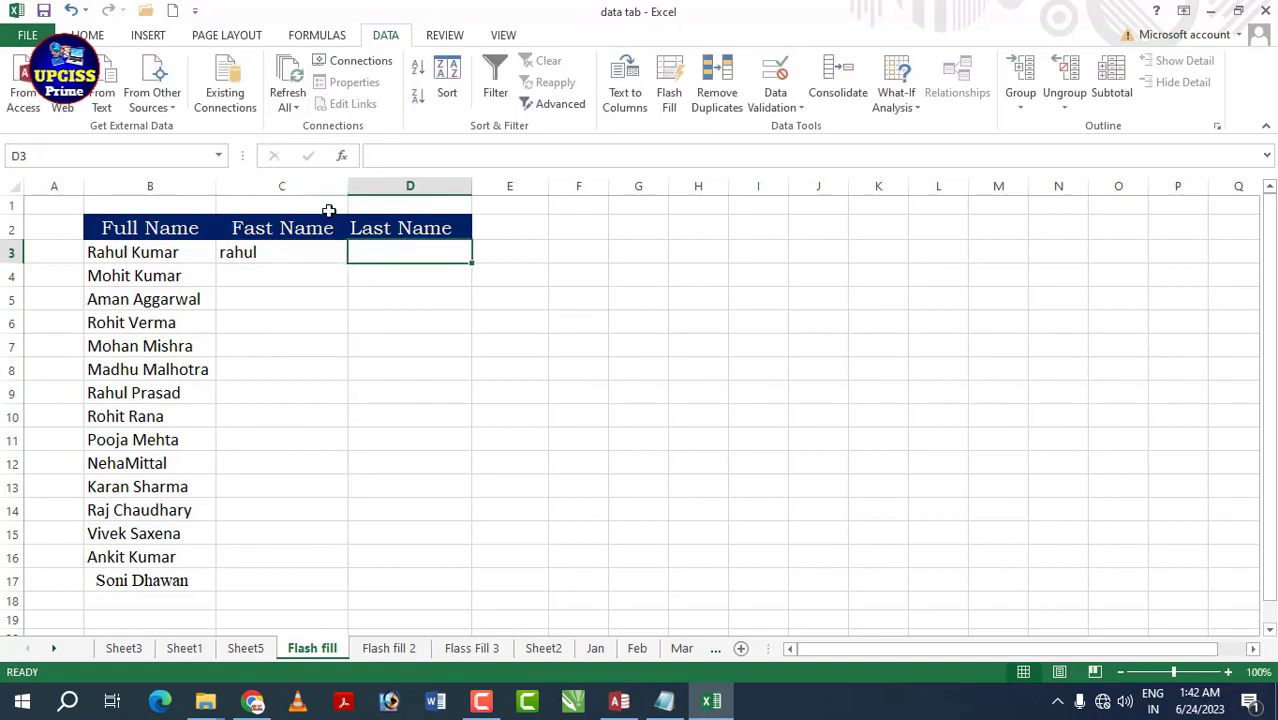
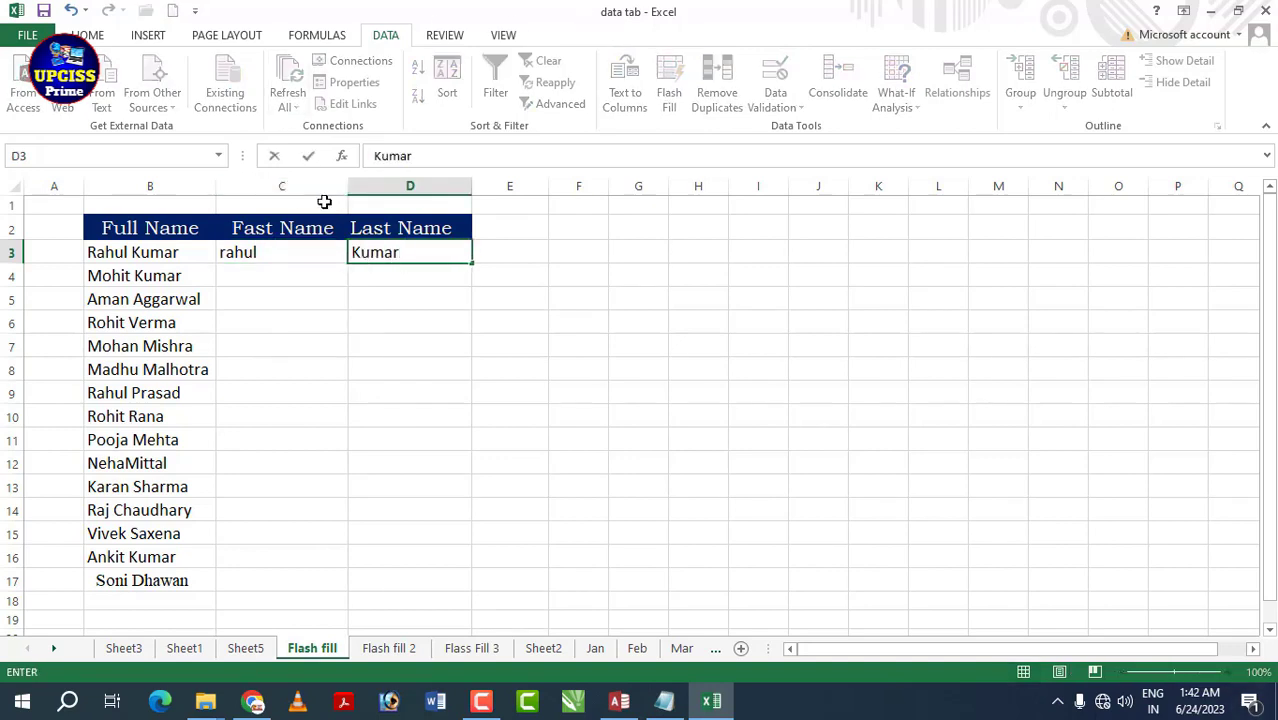
{"action": "key", "text": "Return"}
{"action": "left_click", "coordinate": [271, 252]}
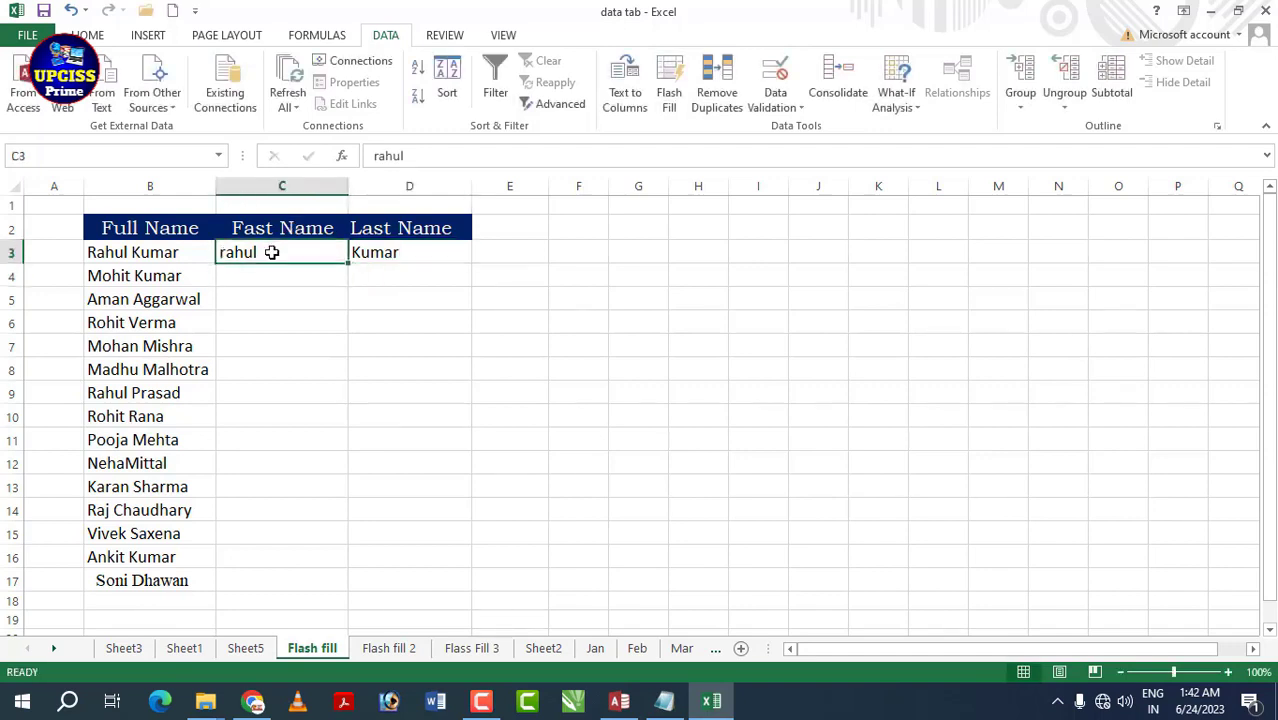
{"action": "left_click", "coordinate": [667, 90]}
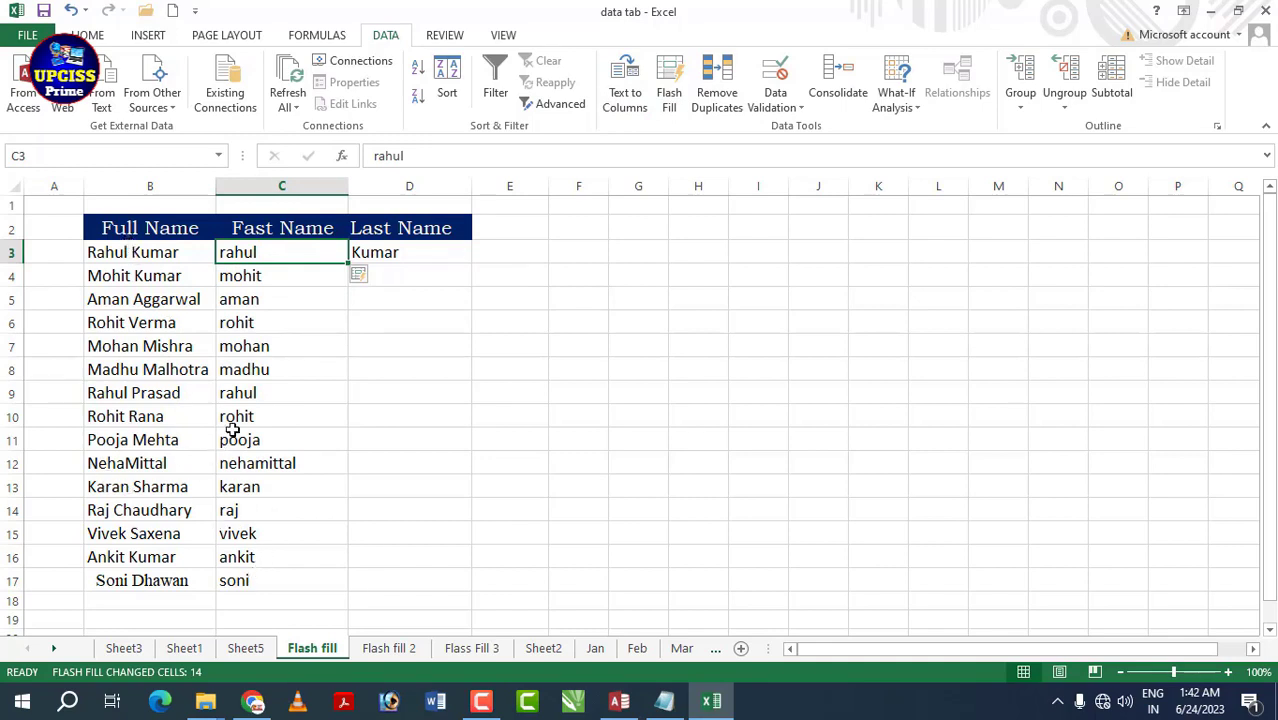
- Flash Fill surnames down the Last Name column from D3, check row 3, and go to Flash fill 2
{"action": "left_click", "coordinate": [411, 254]}
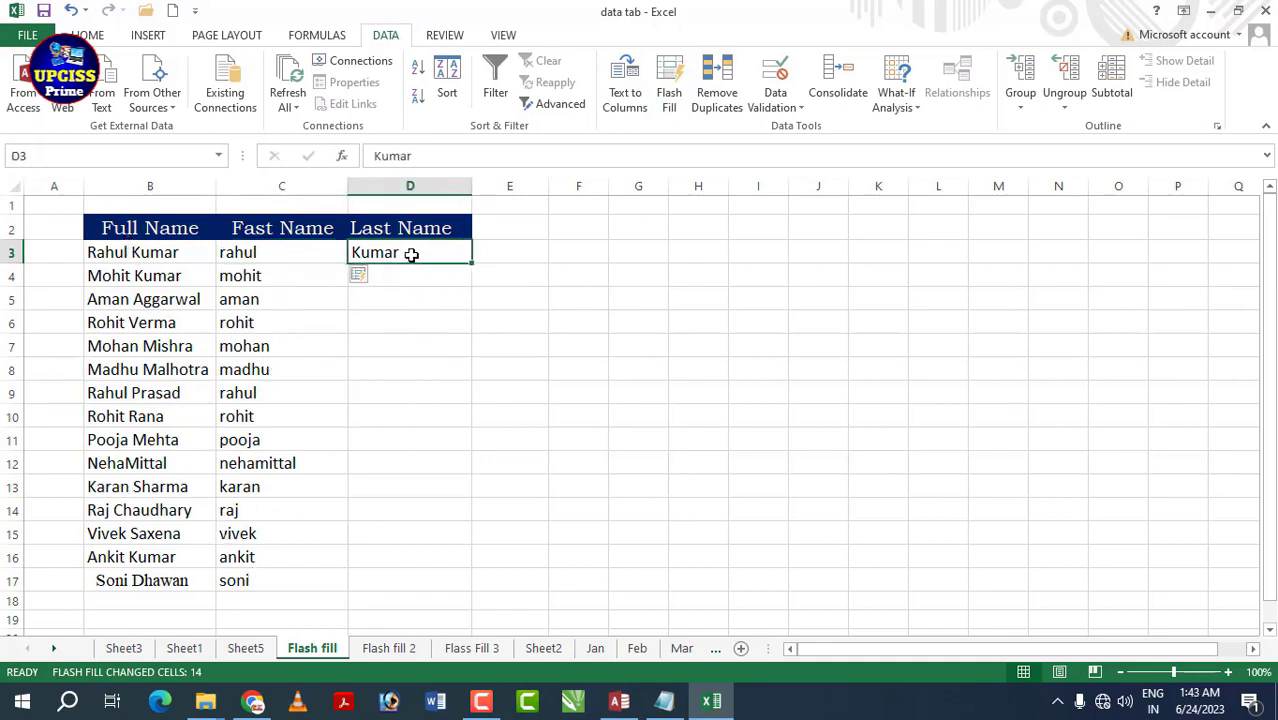
{"action": "left_click", "coordinate": [669, 92]}
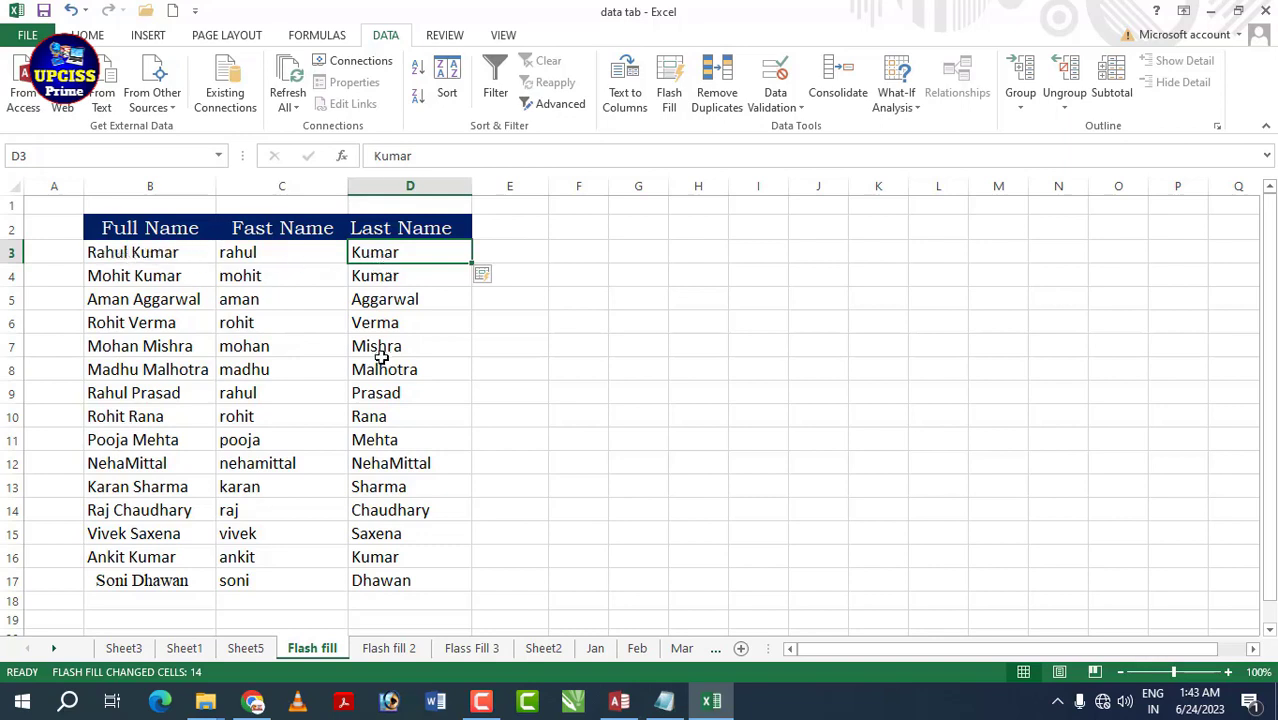
{"action": "left_click", "coordinate": [148, 228]}
{"action": "left_click", "coordinate": [100, 252]}
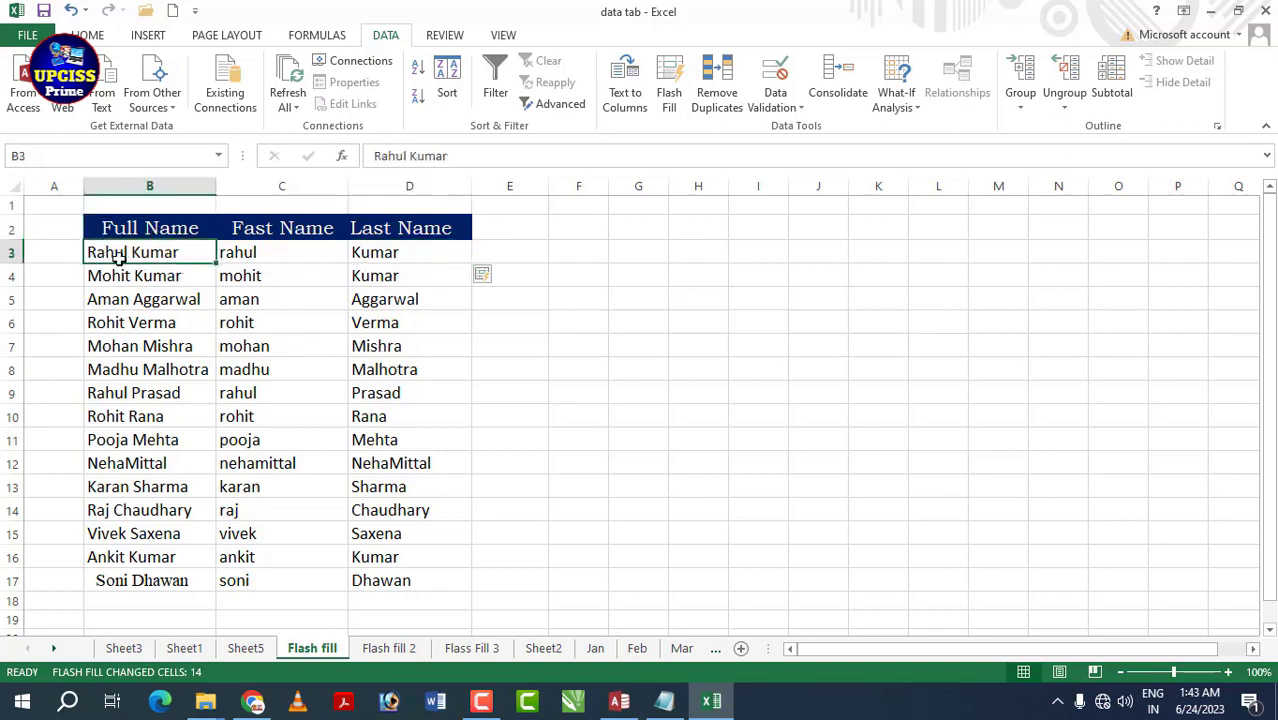
{"action": "left_click", "coordinate": [252, 253]}
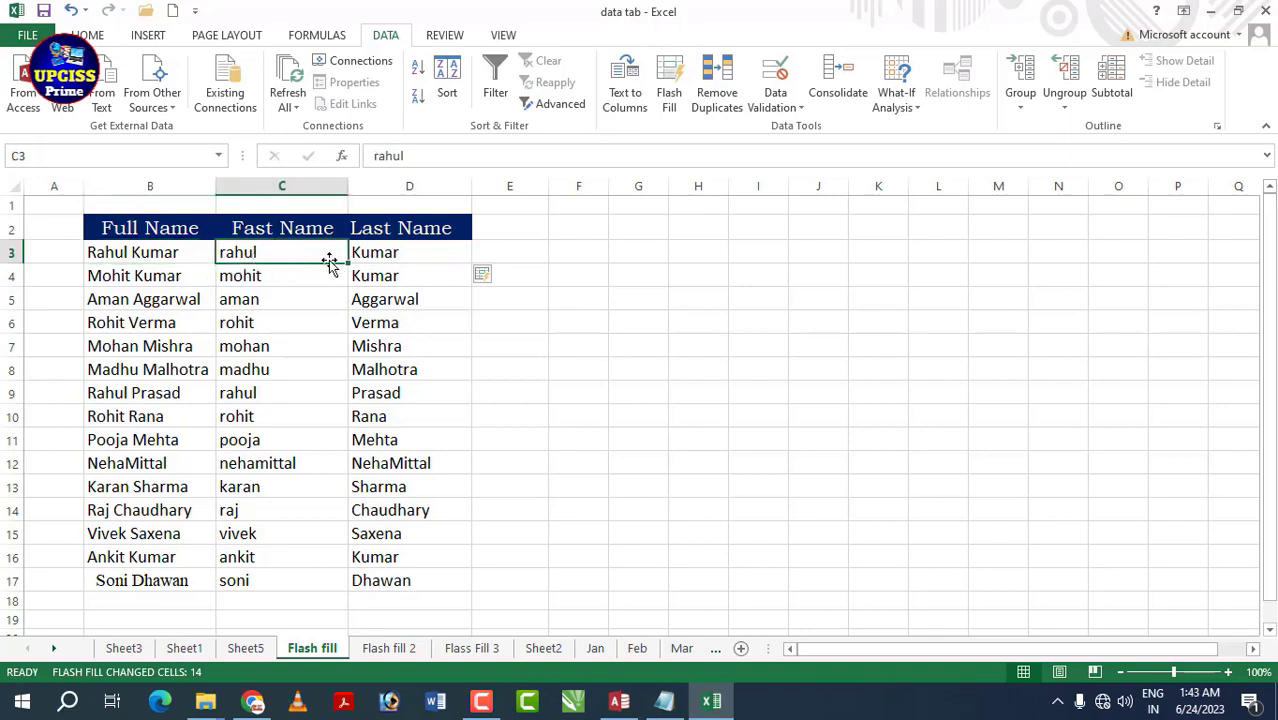
{"action": "left_click", "coordinate": [362, 258]}
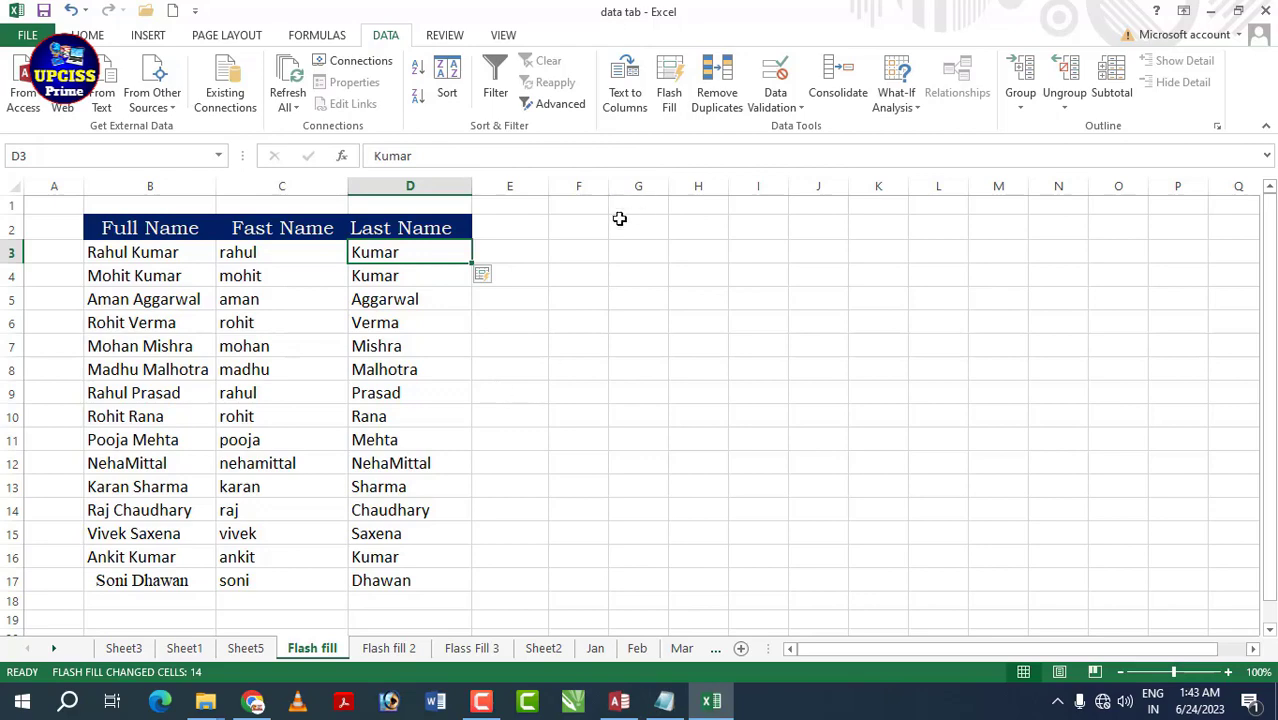
{"action": "left_click", "coordinate": [395, 650]}
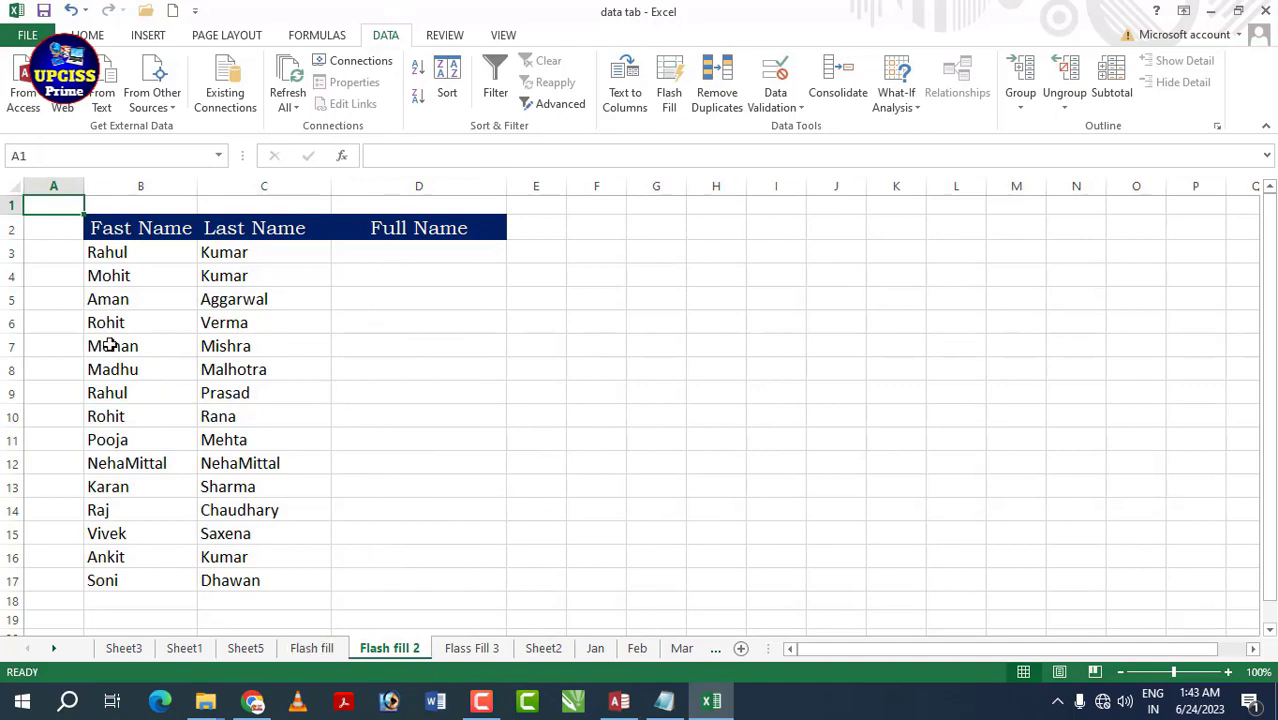
- Type the first student's combined first and last name into D3 as an example
{"action": "left_click", "coordinate": [118, 253]}
{"action": "left_click", "coordinate": [222, 256]}
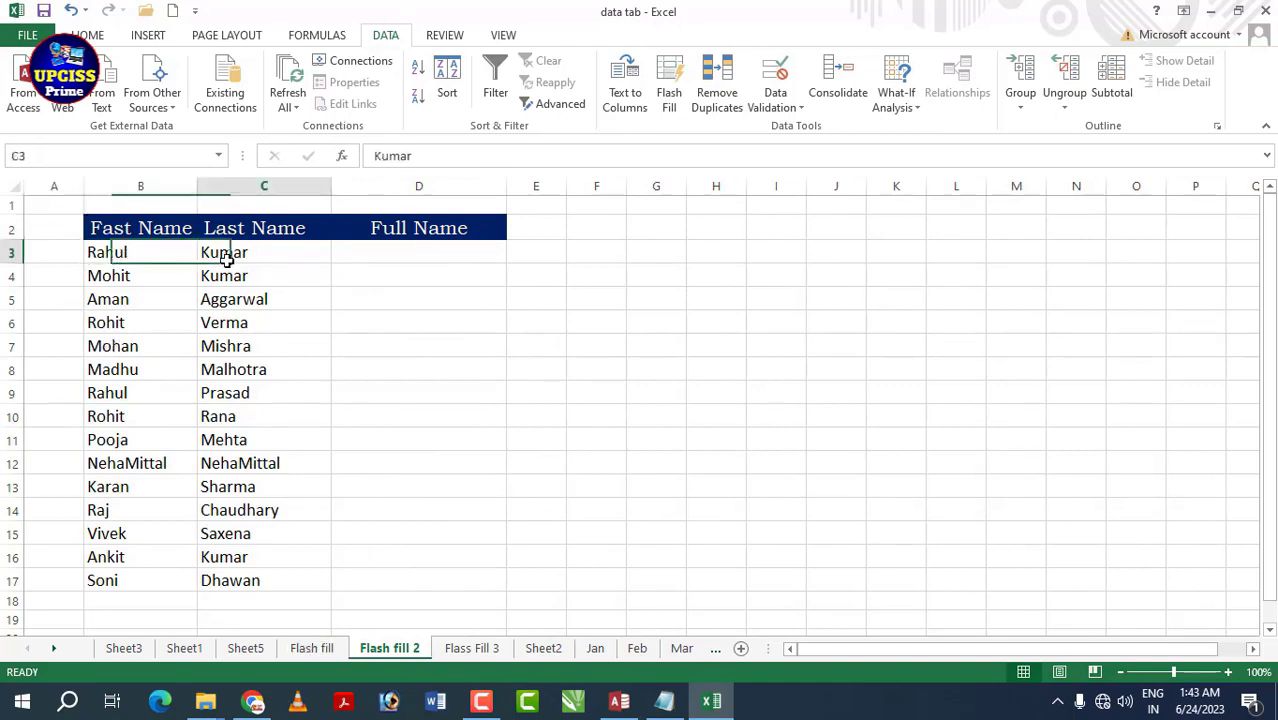
{"action": "left_click", "coordinate": [130, 254]}
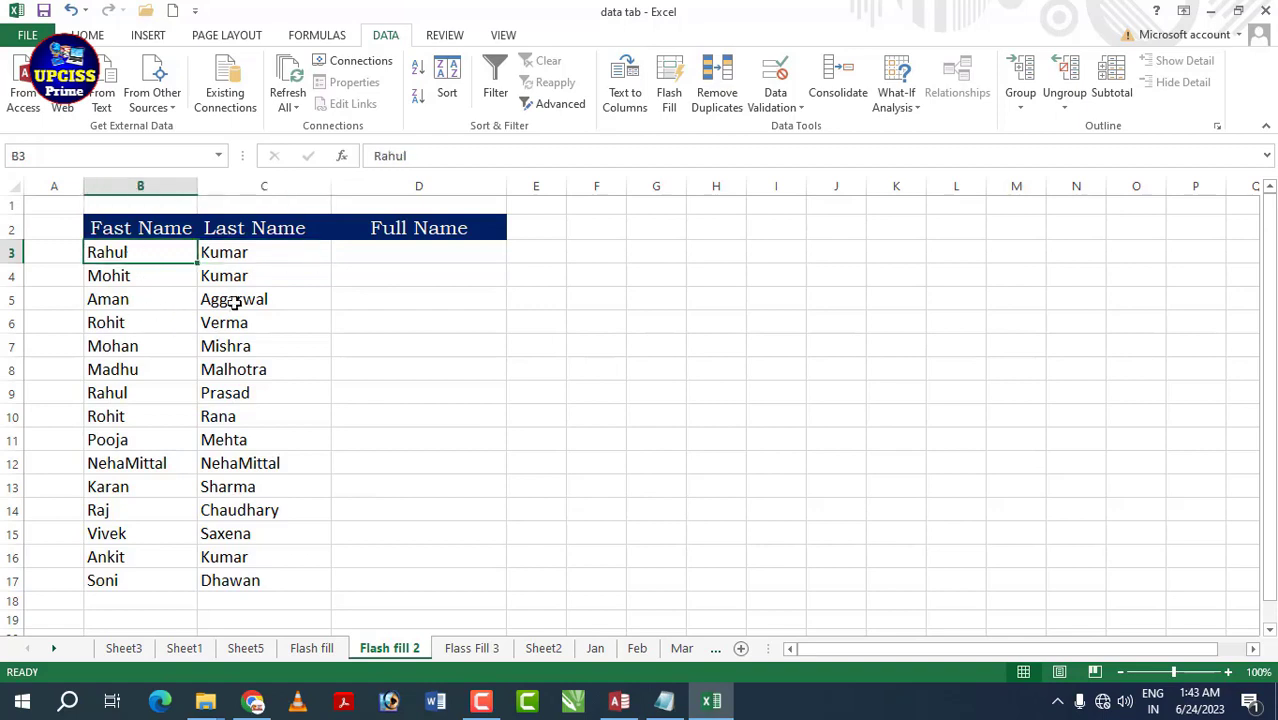
{"action": "left_click", "coordinate": [249, 263]}
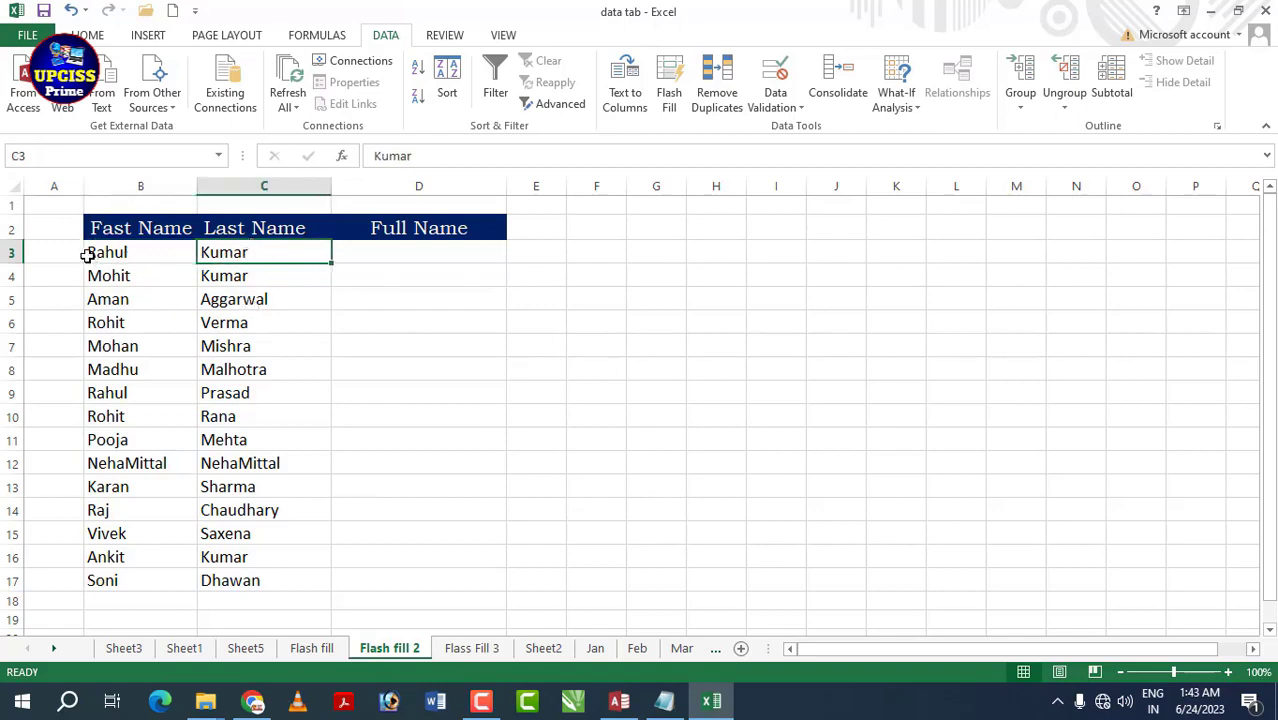
{"action": "left_click", "coordinate": [404, 250]}
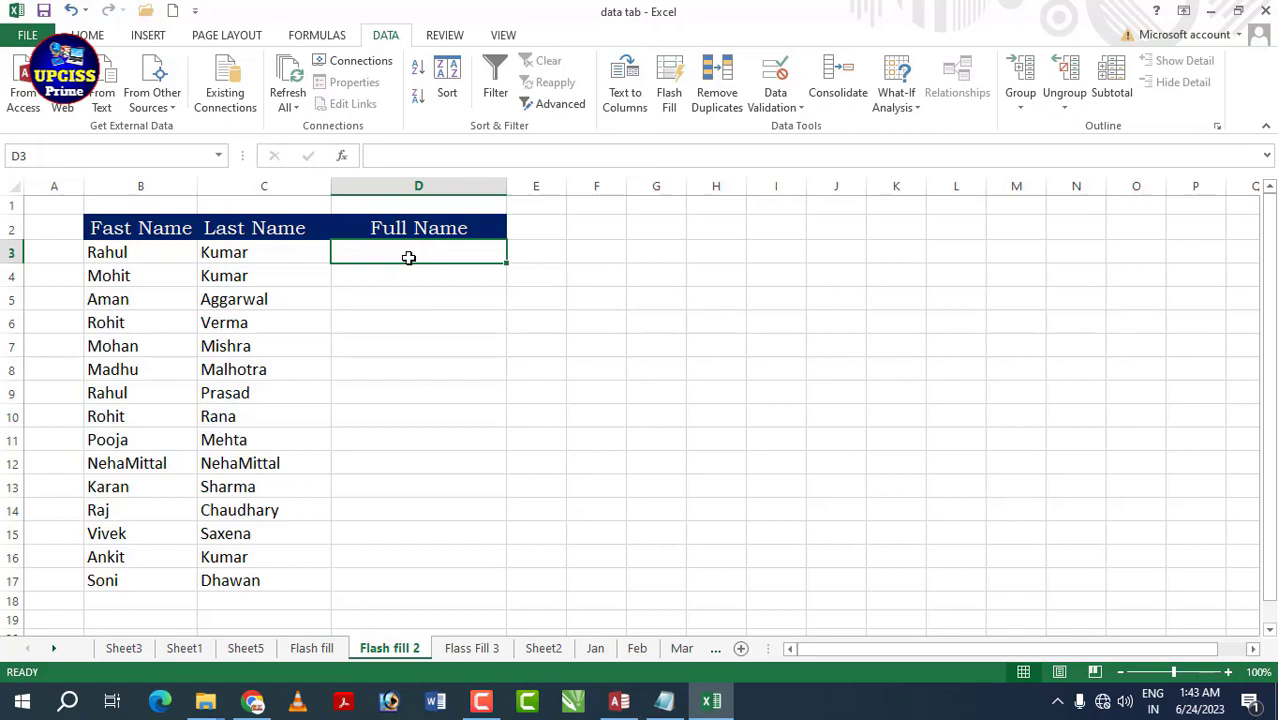
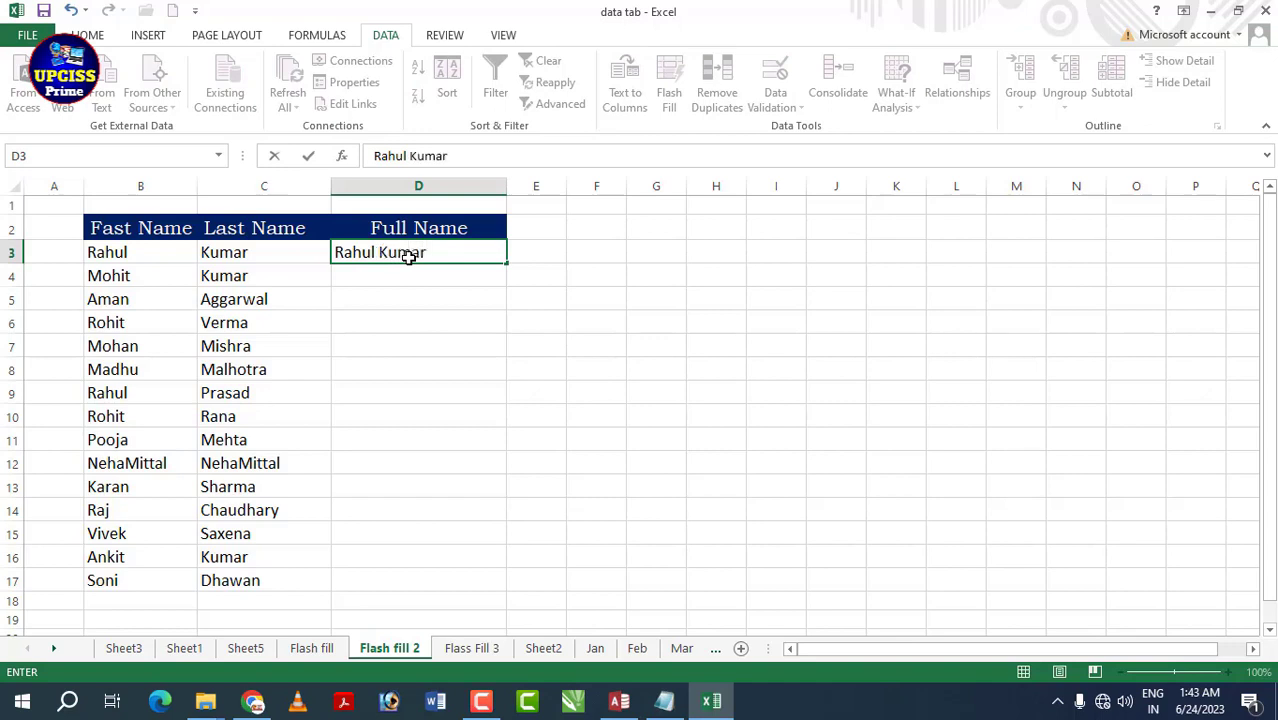
{"action": "left_click", "coordinate": [425, 280]}
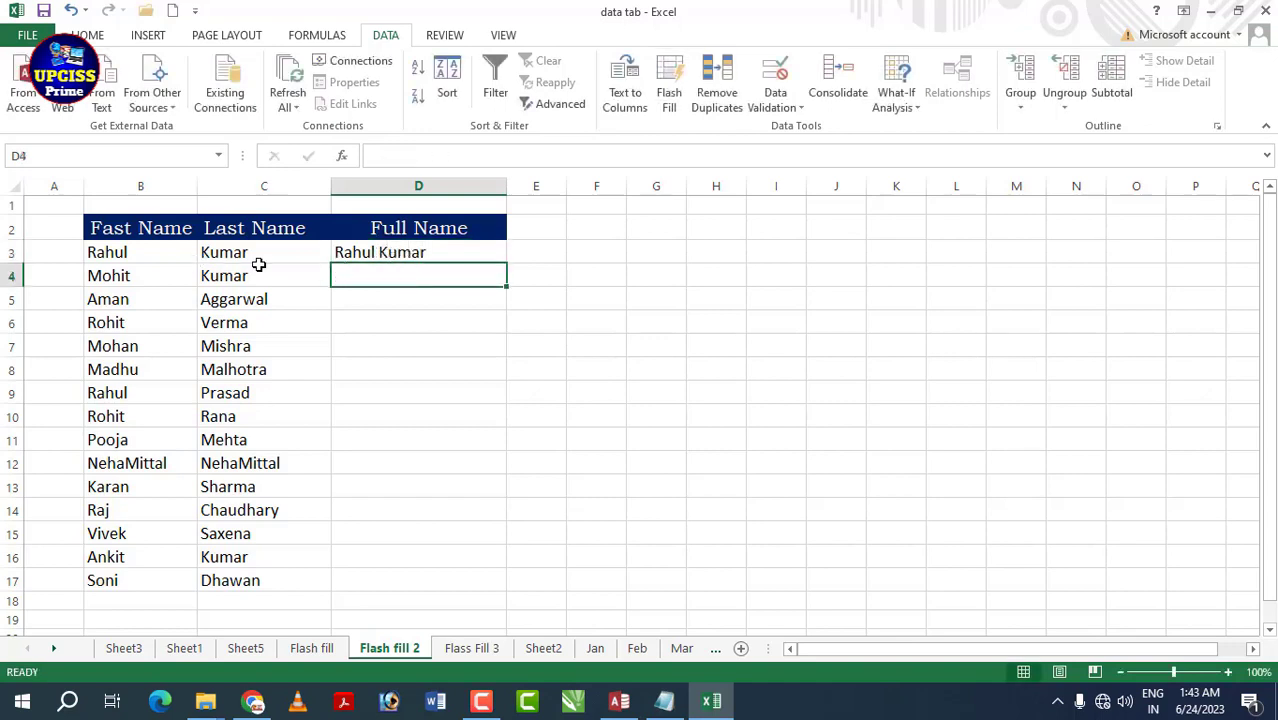
- Flash Fill the remaining full names from D3, check them, and move to the Flass Fill 3 sheet
{"action": "left_click", "coordinate": [115, 252]}
{"action": "left_click", "coordinate": [240, 253]}
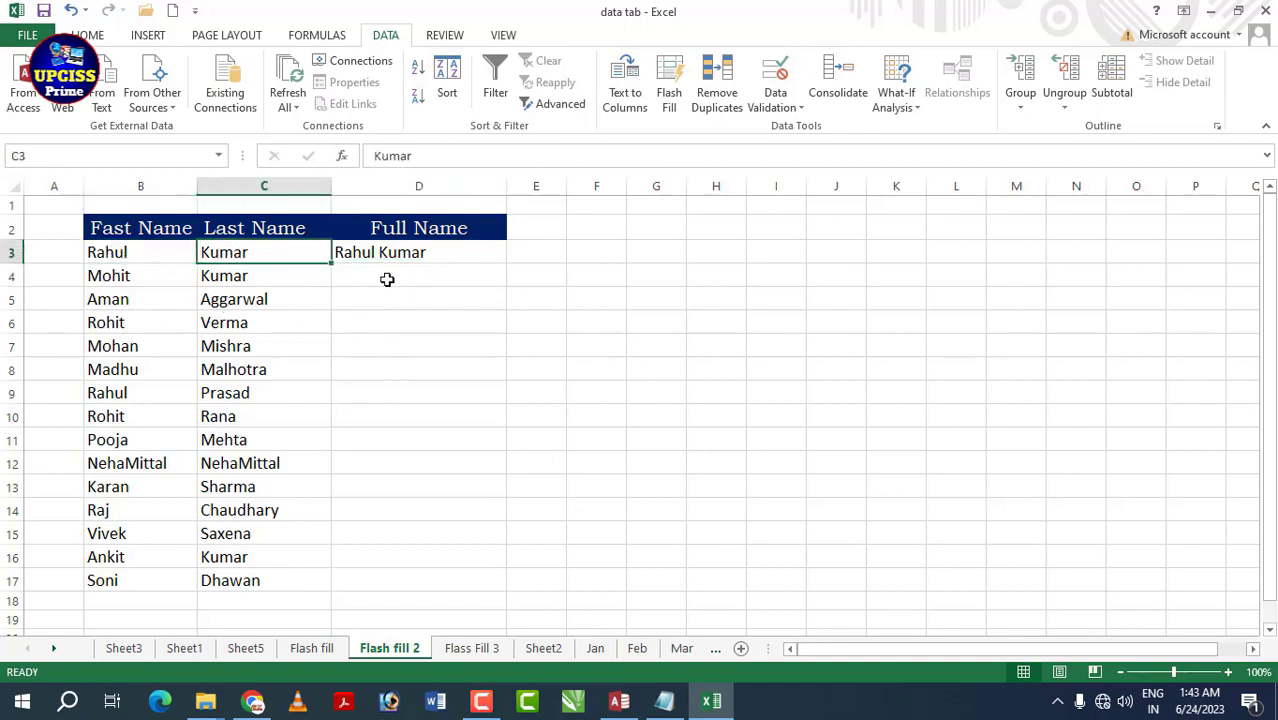
{"action": "left_click", "coordinate": [439, 252]}
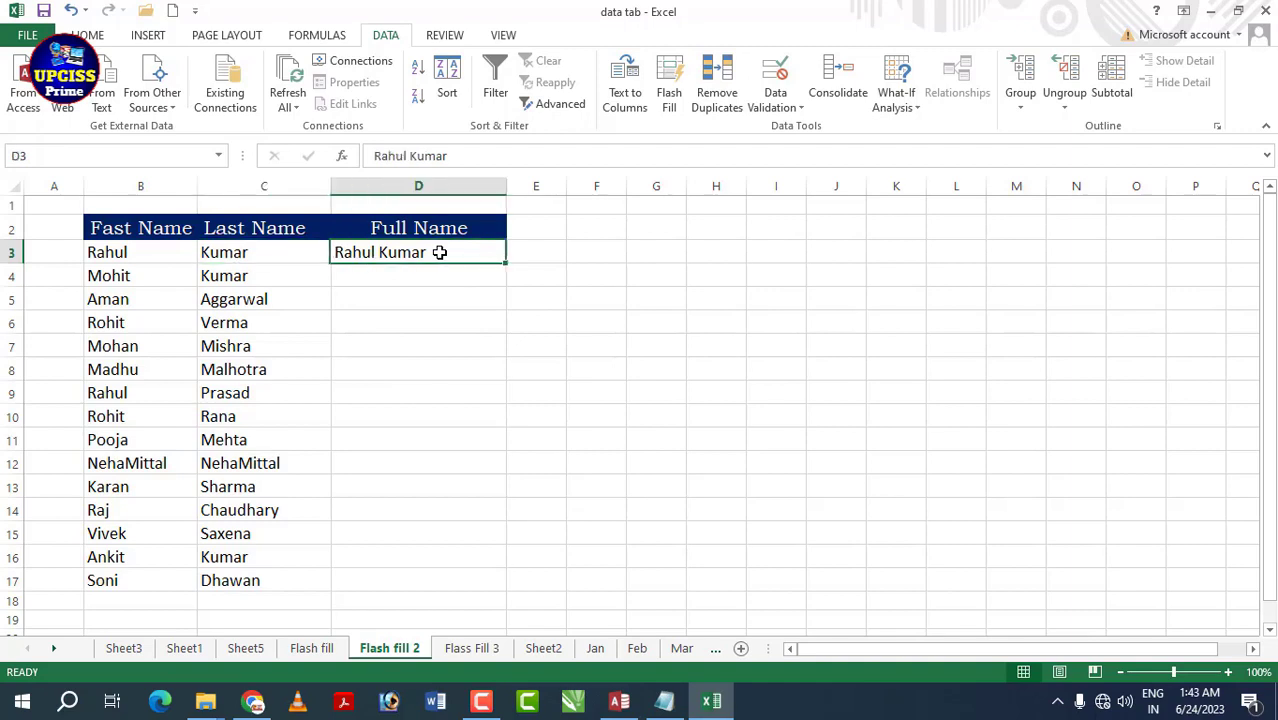
{"action": "left_click", "coordinate": [669, 96]}
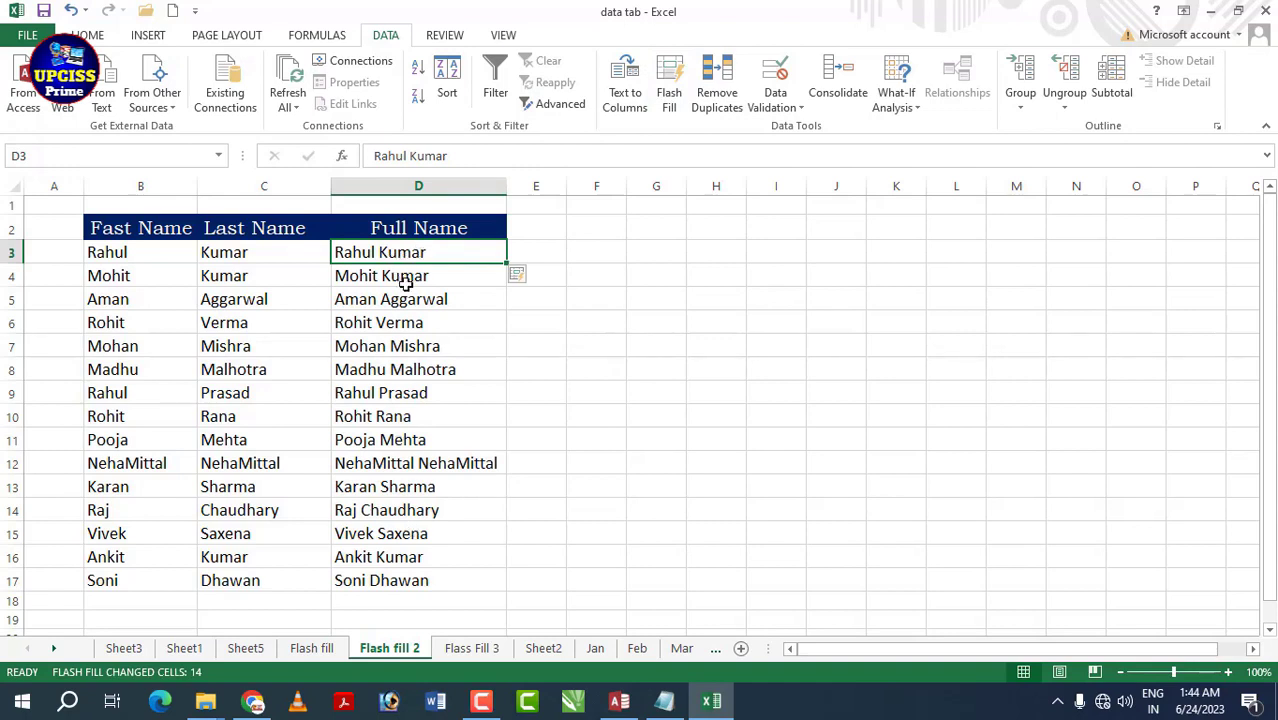
{"action": "key", "text": "Down"}
{"action": "key", "text": "Down"}
{"action": "key", "text": "Down"}
{"action": "key", "text": "Down"}
{"action": "key", "text": "Down"}
{"action": "key", "text": "Down"}
{"action": "key", "text": "Down"}
{"action": "key", "text": "Down"}
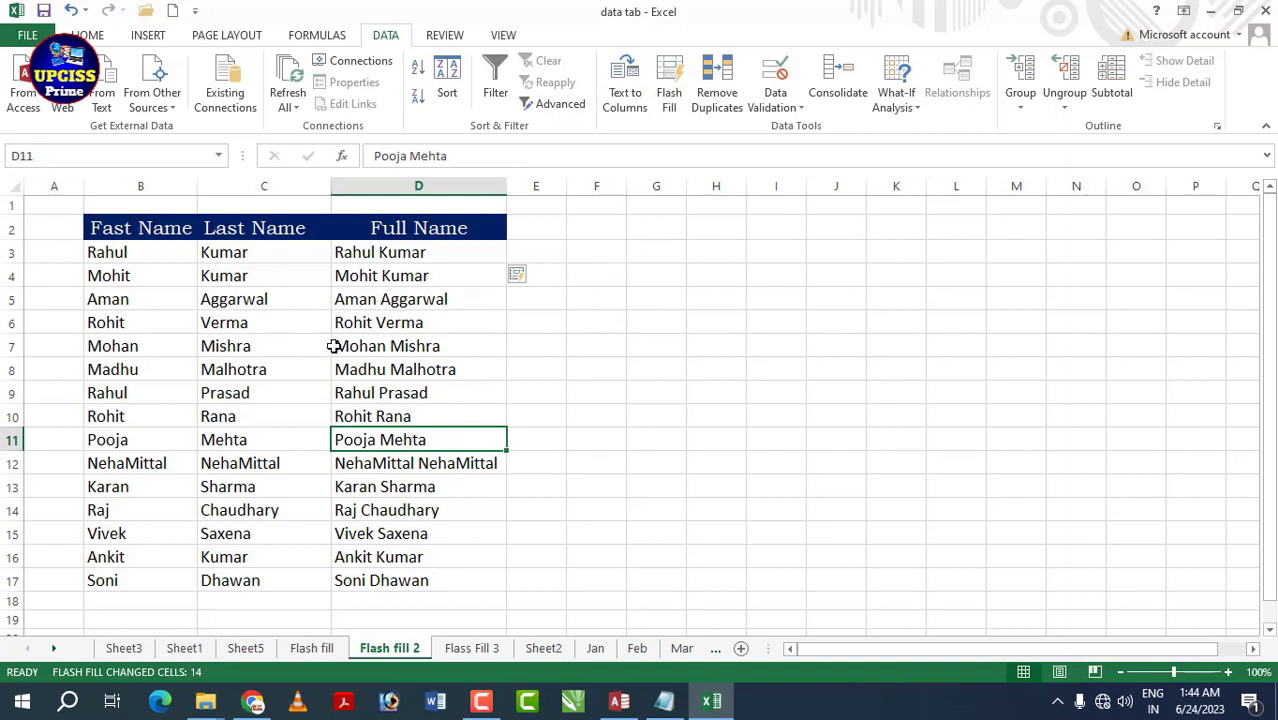
{"action": "left_click", "coordinate": [553, 328]}
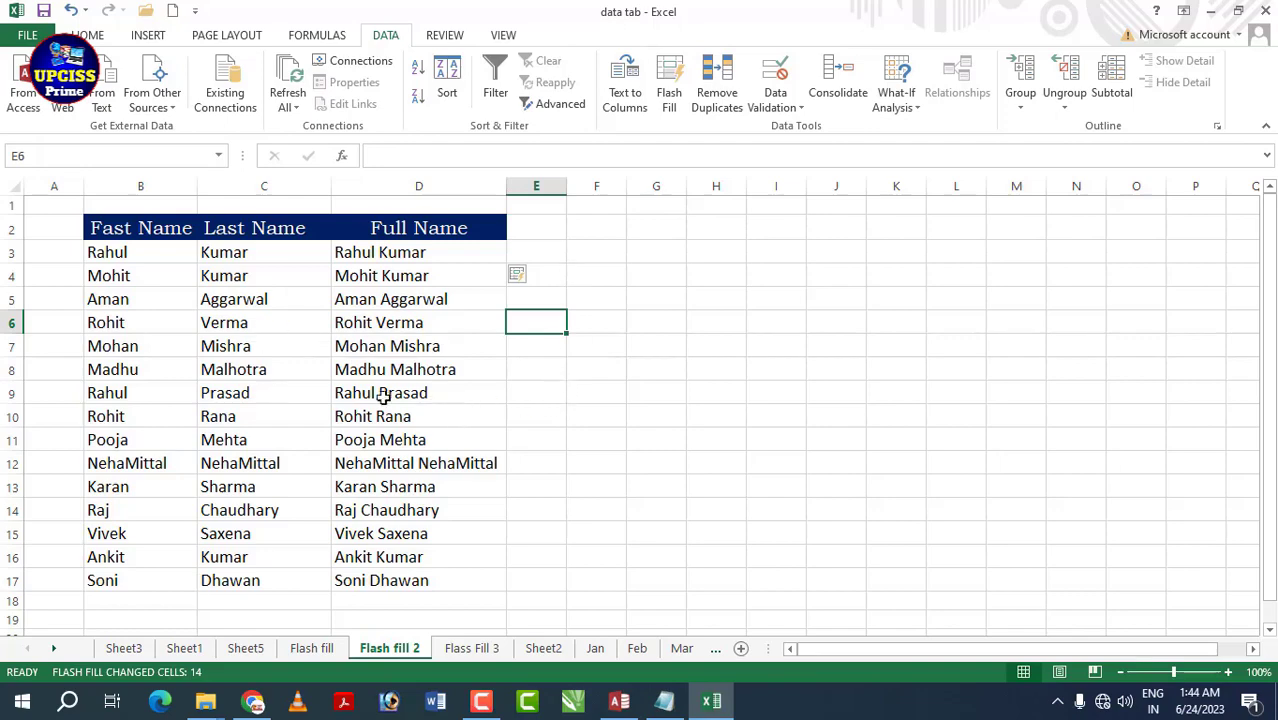
{"action": "left_click", "coordinate": [471, 648]}
- Type the first student's name, course ADCA, mobile number and city into D3:G3 as examples
{"action": "left_click", "coordinate": [537, 339]}
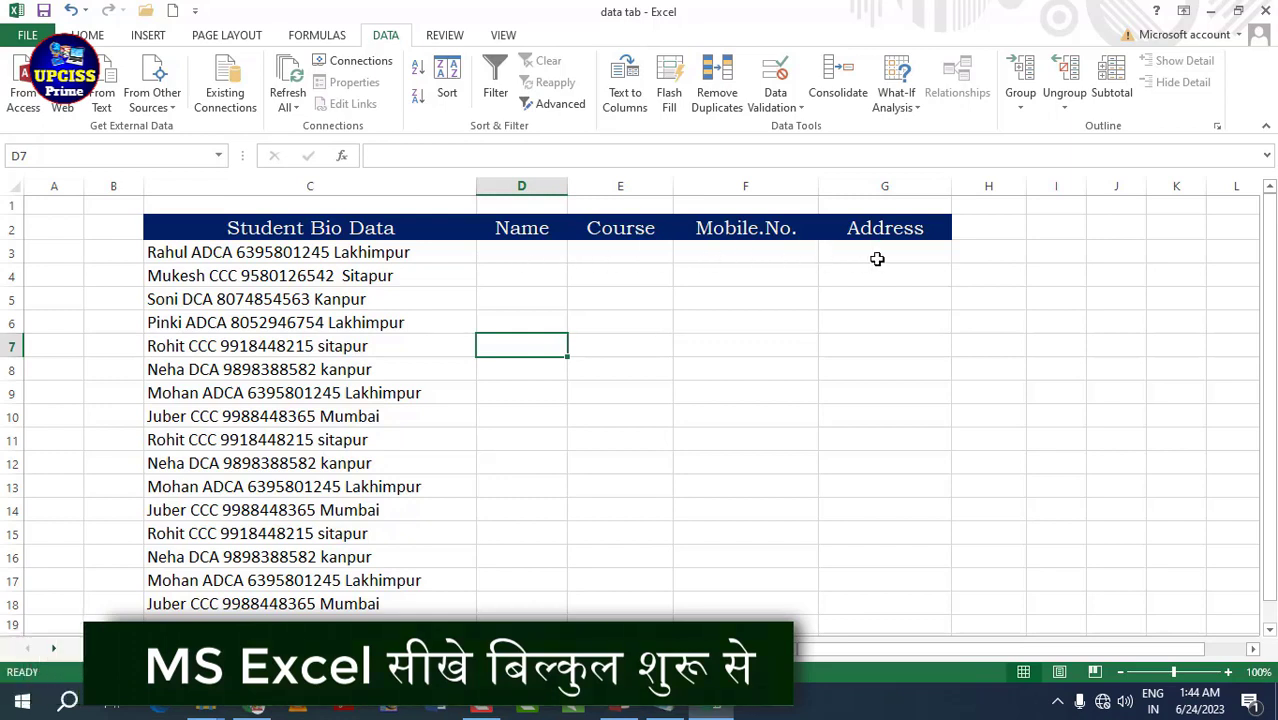
{"action": "left_click", "coordinate": [508, 250]}
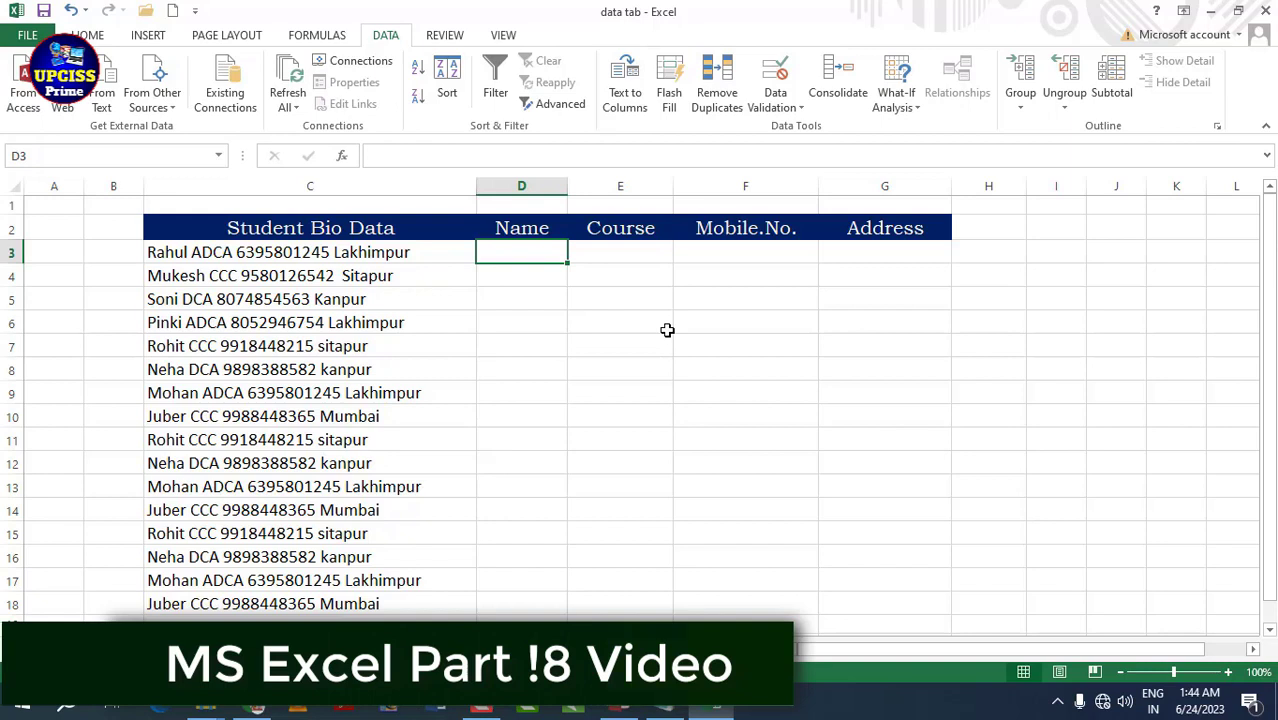
{"action": "type", "text": "Rahul"}
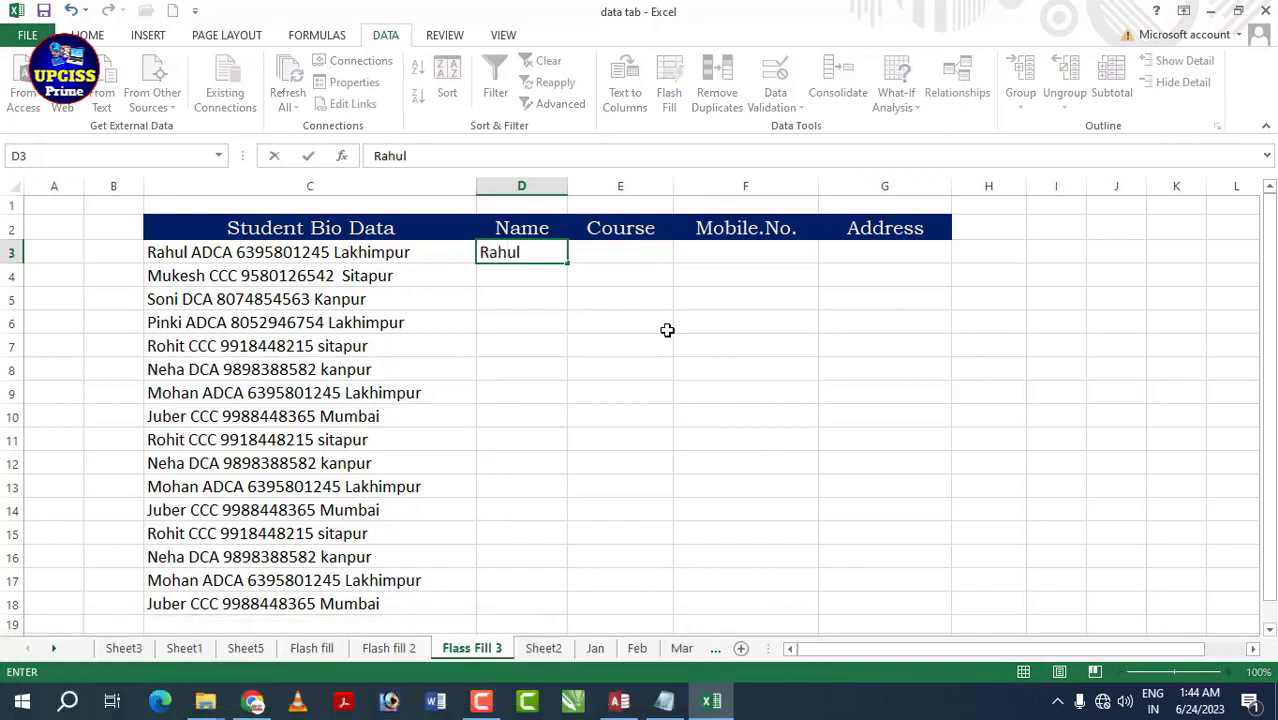
{"action": "key", "text": "Tab"}
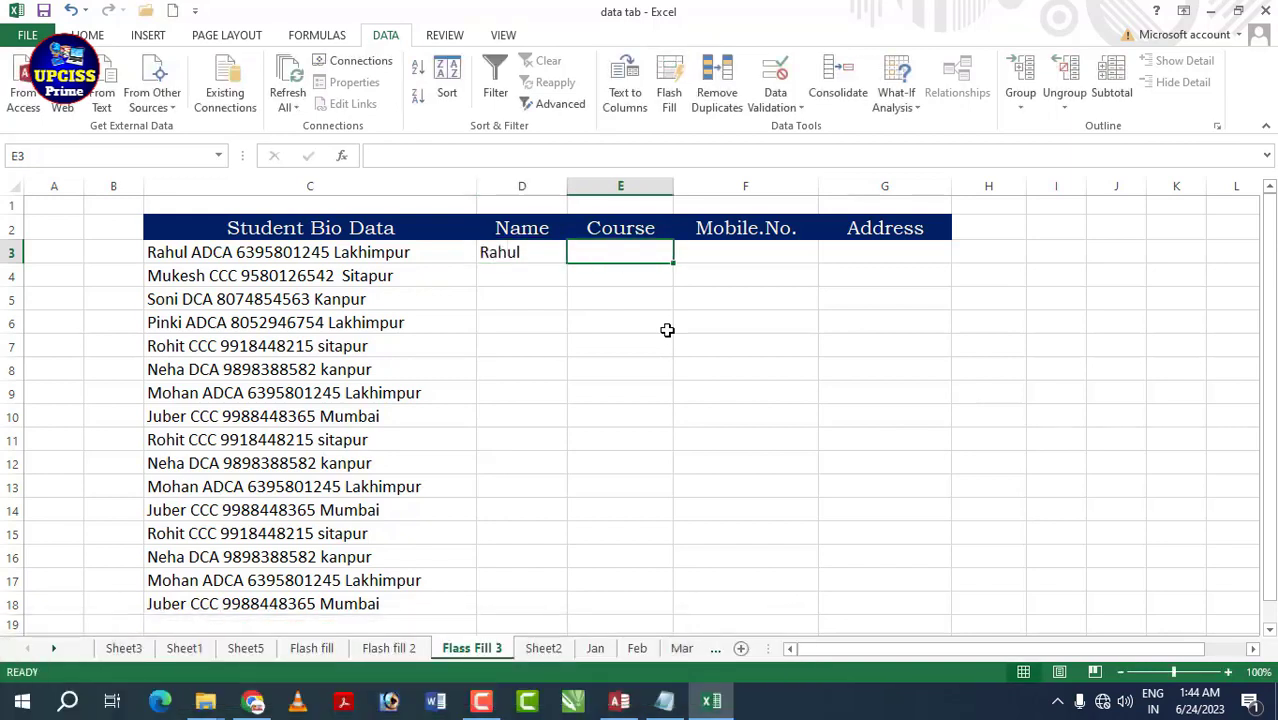
{"action": "type", "text": "ADCA"}
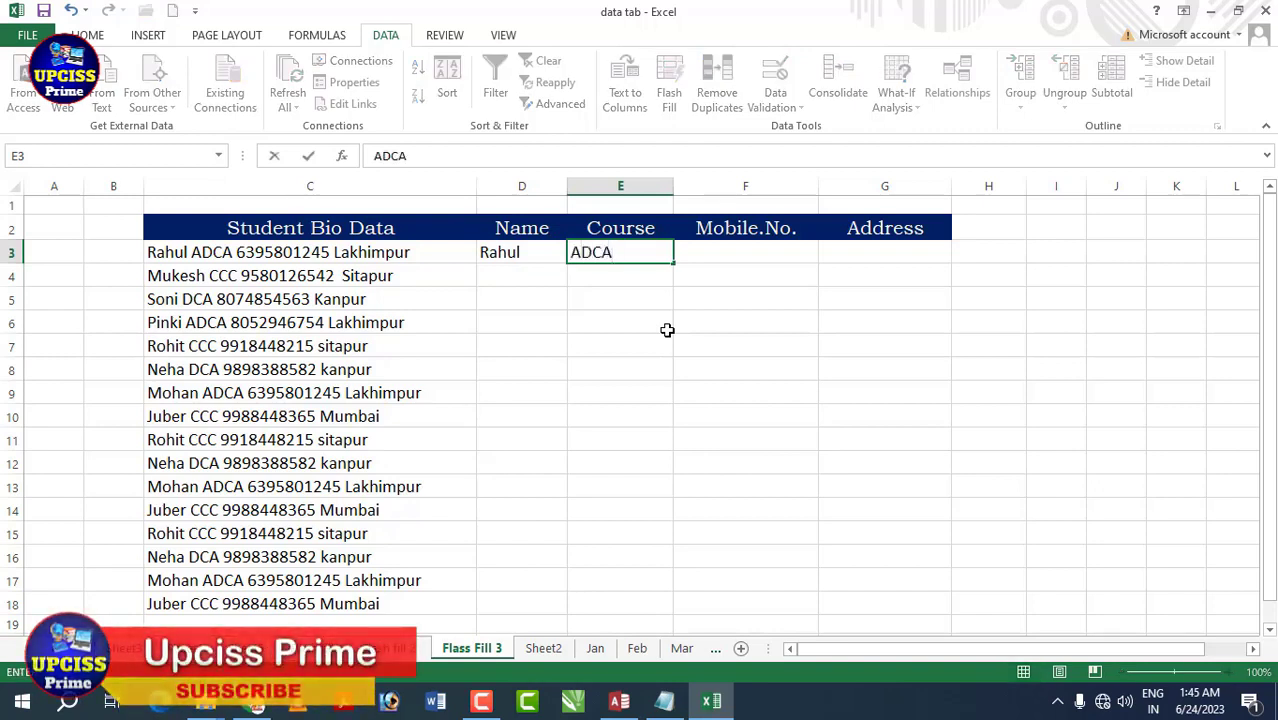
{"action": "key", "text": "Tab"}
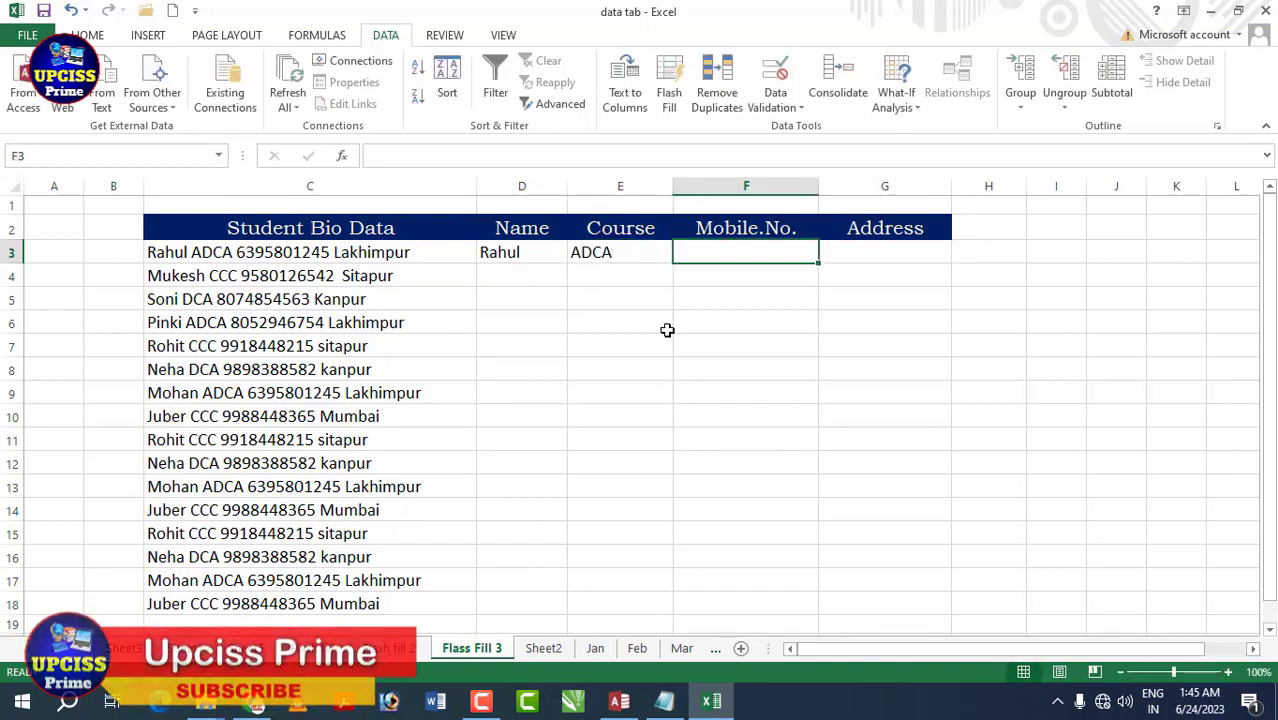
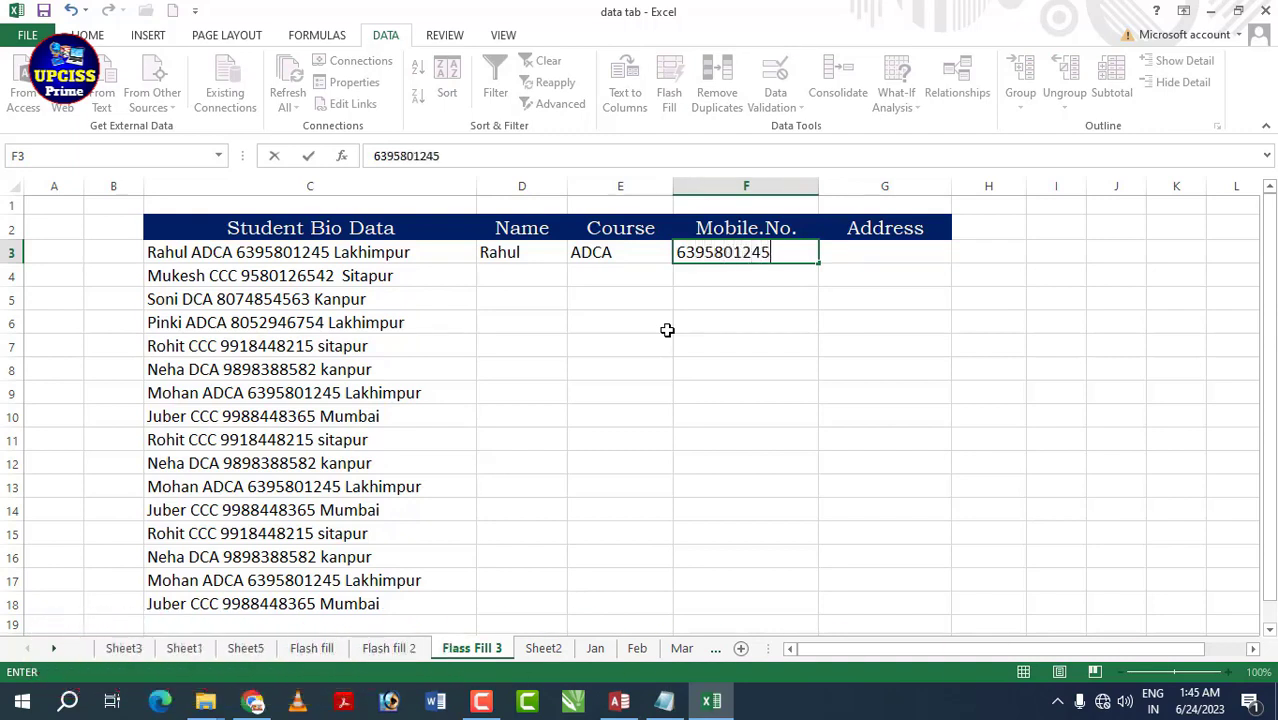
{"action": "key", "text": "Tab"}
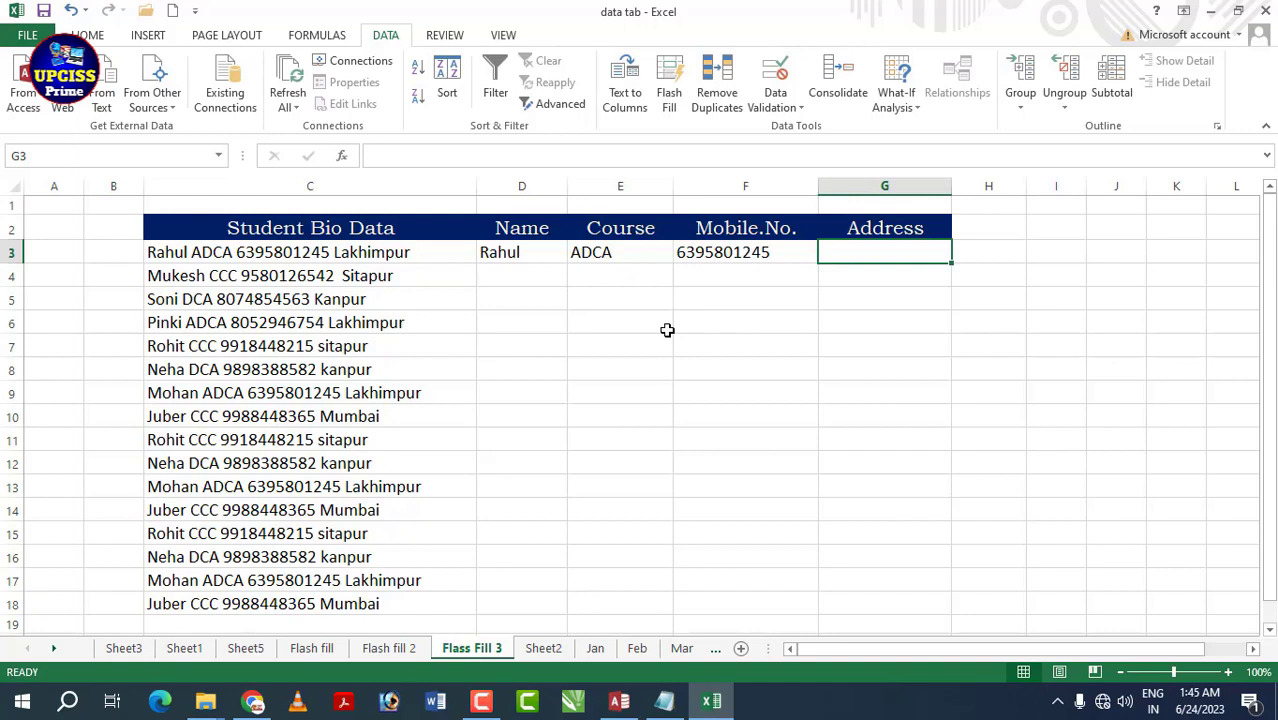
{"action": "type", "text": "Lak"}
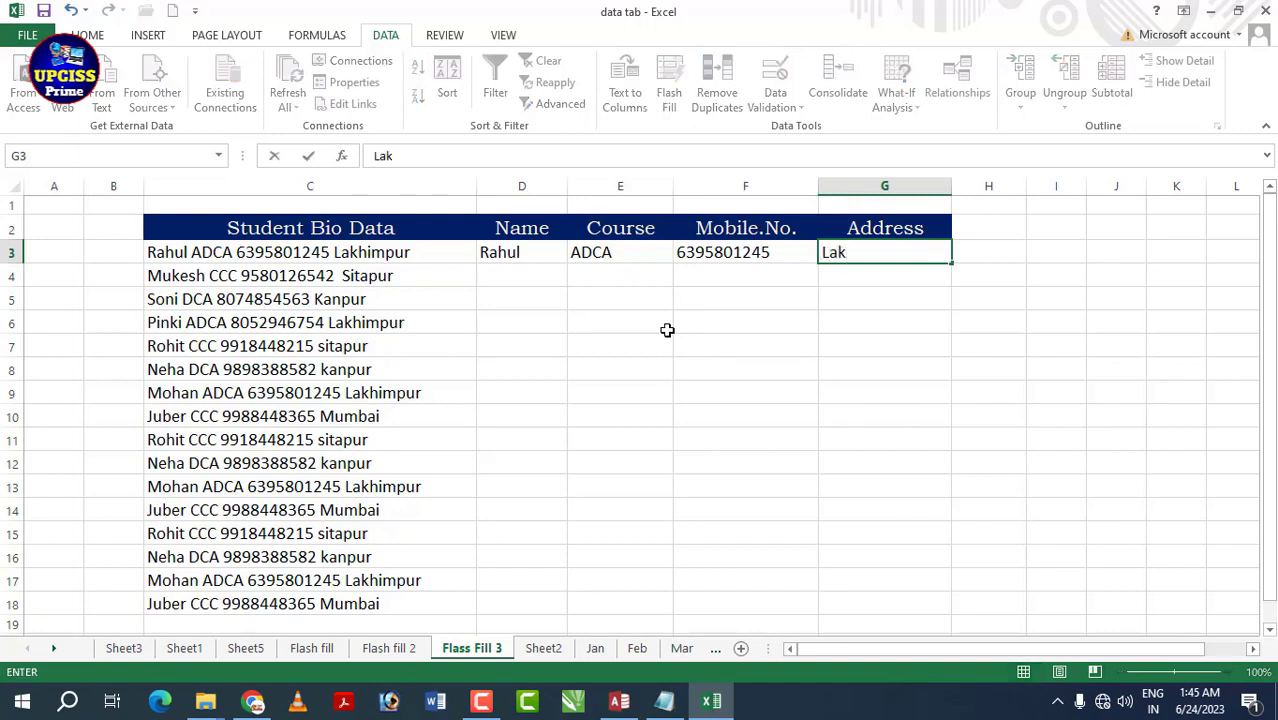
{"action": "type", "text": "himpur"}
{"action": "key", "text": "Return"}
{"action": "key", "text": "Return"}
{"action": "key", "text": "Return"}
{"action": "key", "text": "Return"}
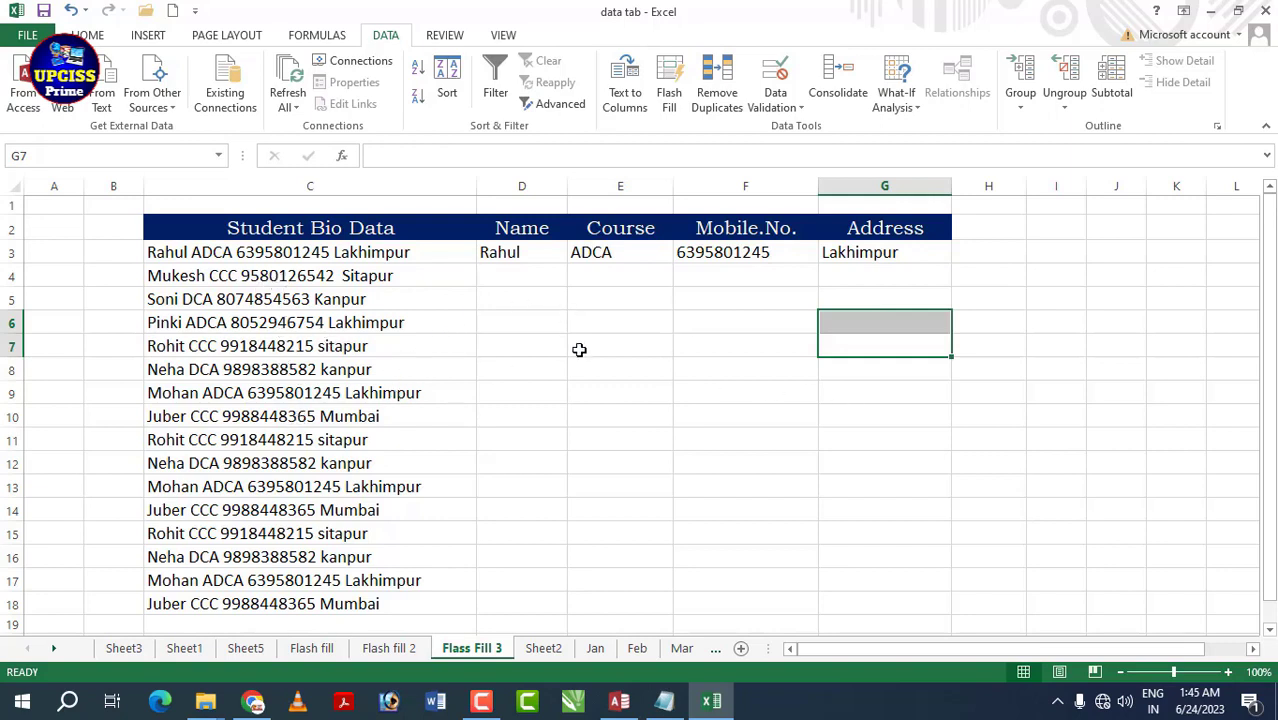
- Flash Fill the Name, Course, Mobile.No. and Address columns from the row 3 examples, then spot-check them
{"action": "left_click", "coordinate": [512, 250]}
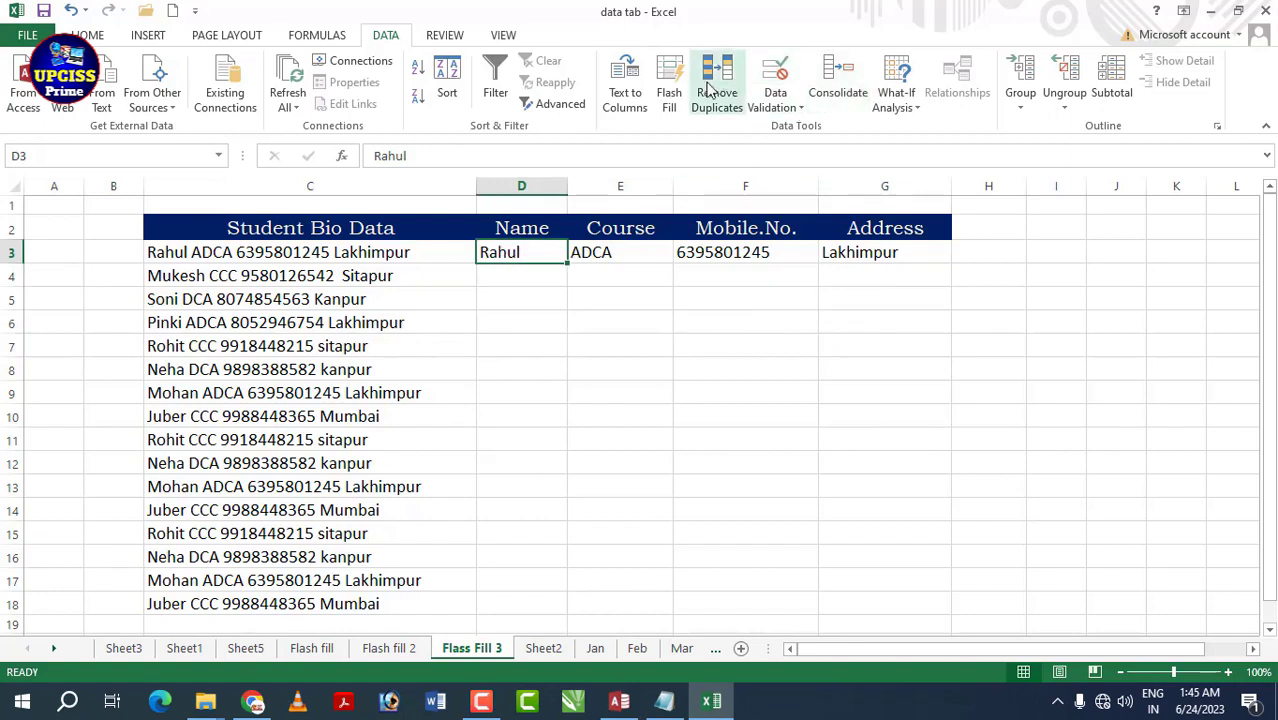
{"action": "left_click", "coordinate": [671, 86]}
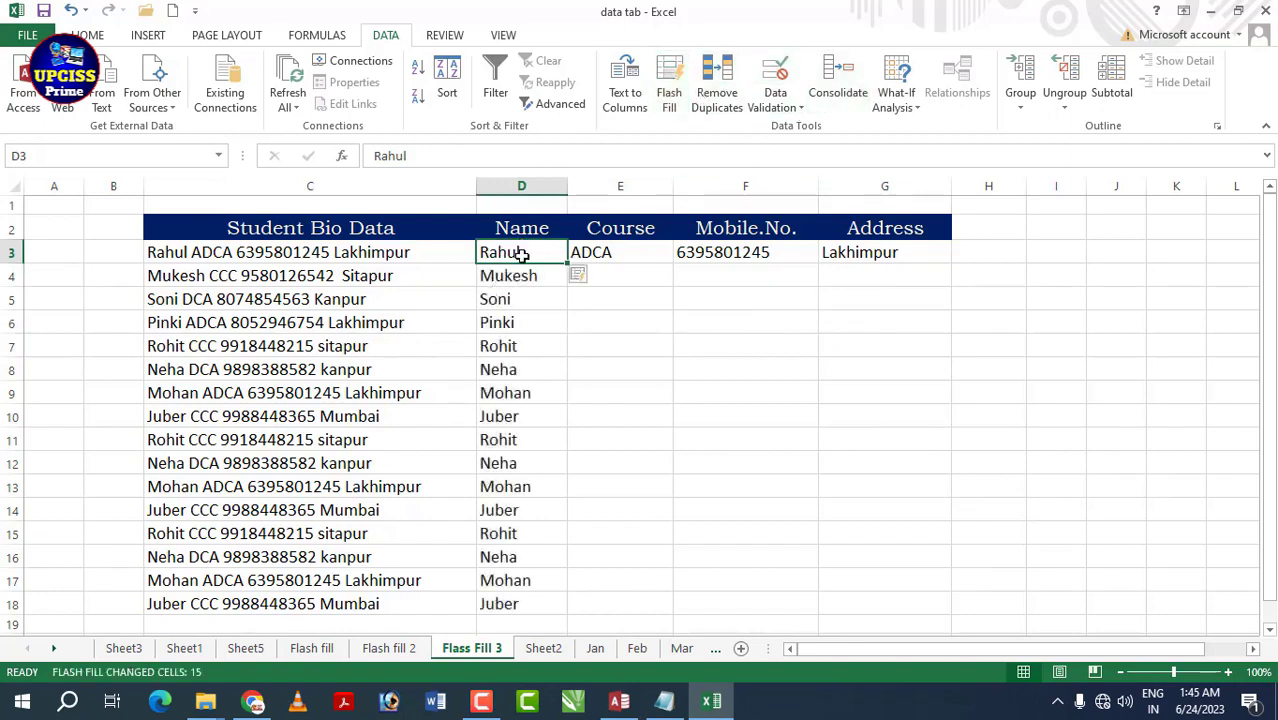
{"action": "left_click", "coordinate": [606, 255]}
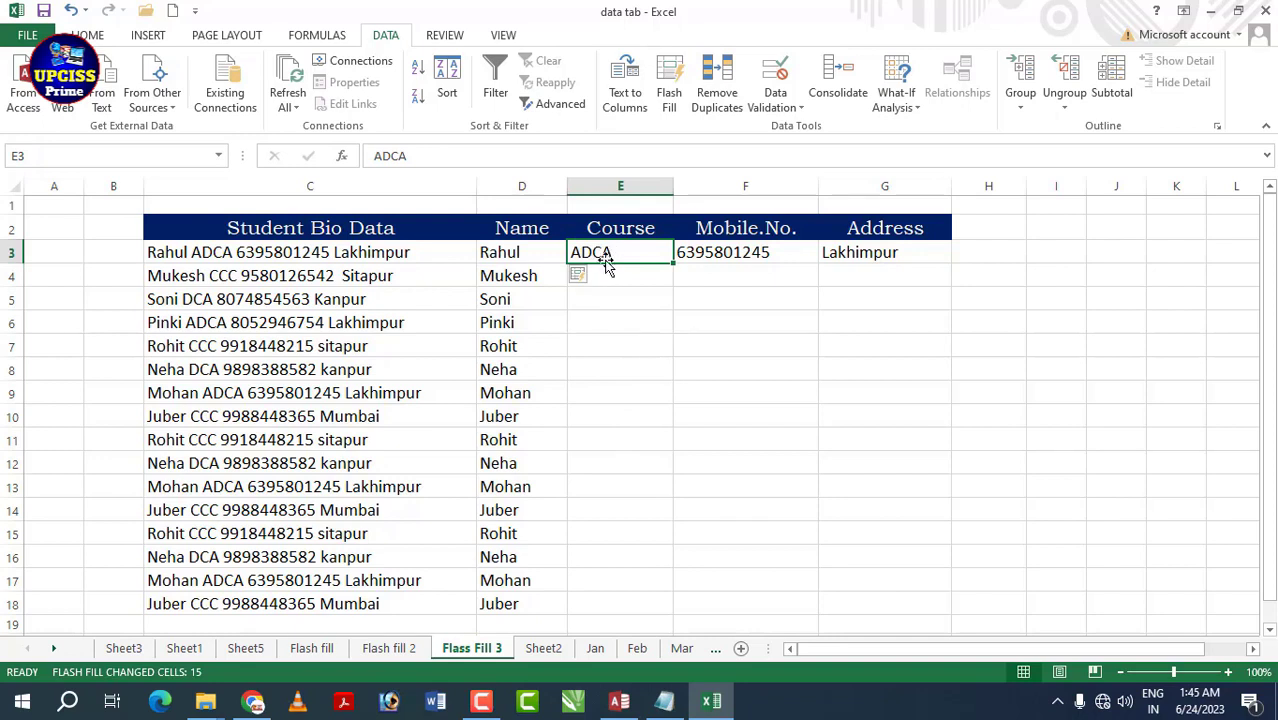
{"action": "key", "text": "ctrl+e"}
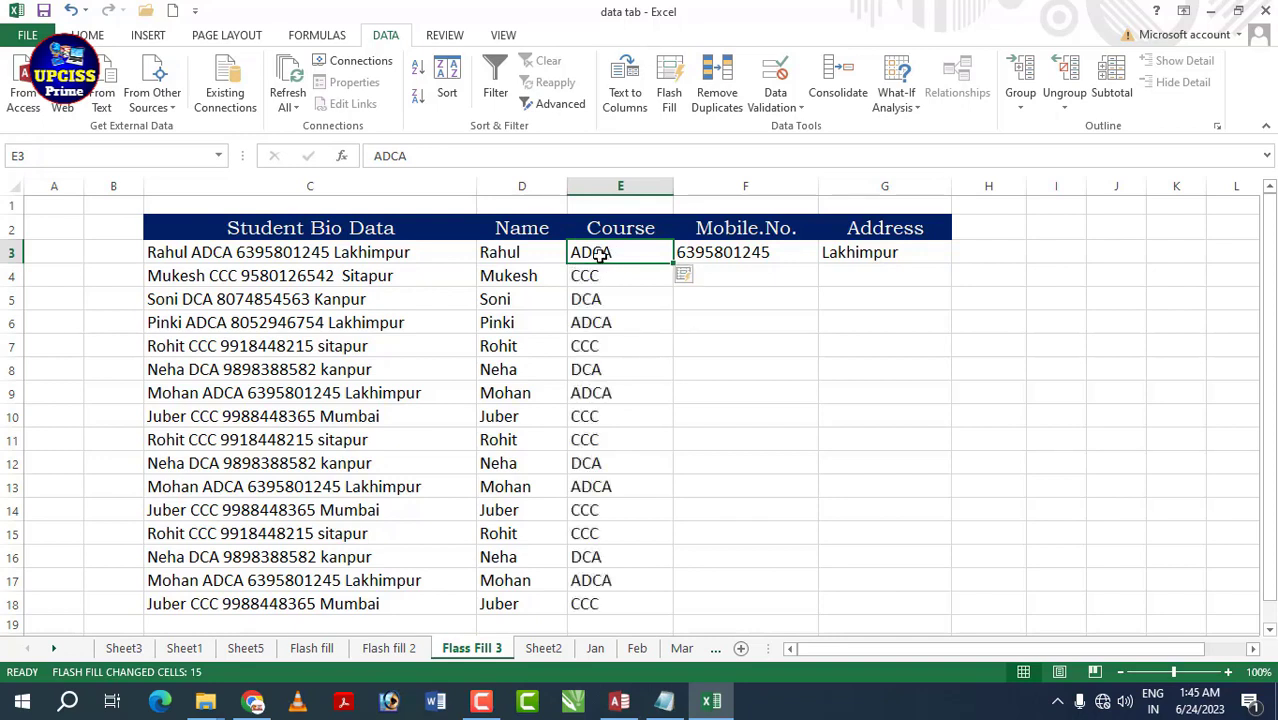
{"action": "left_click", "coordinate": [741, 254]}
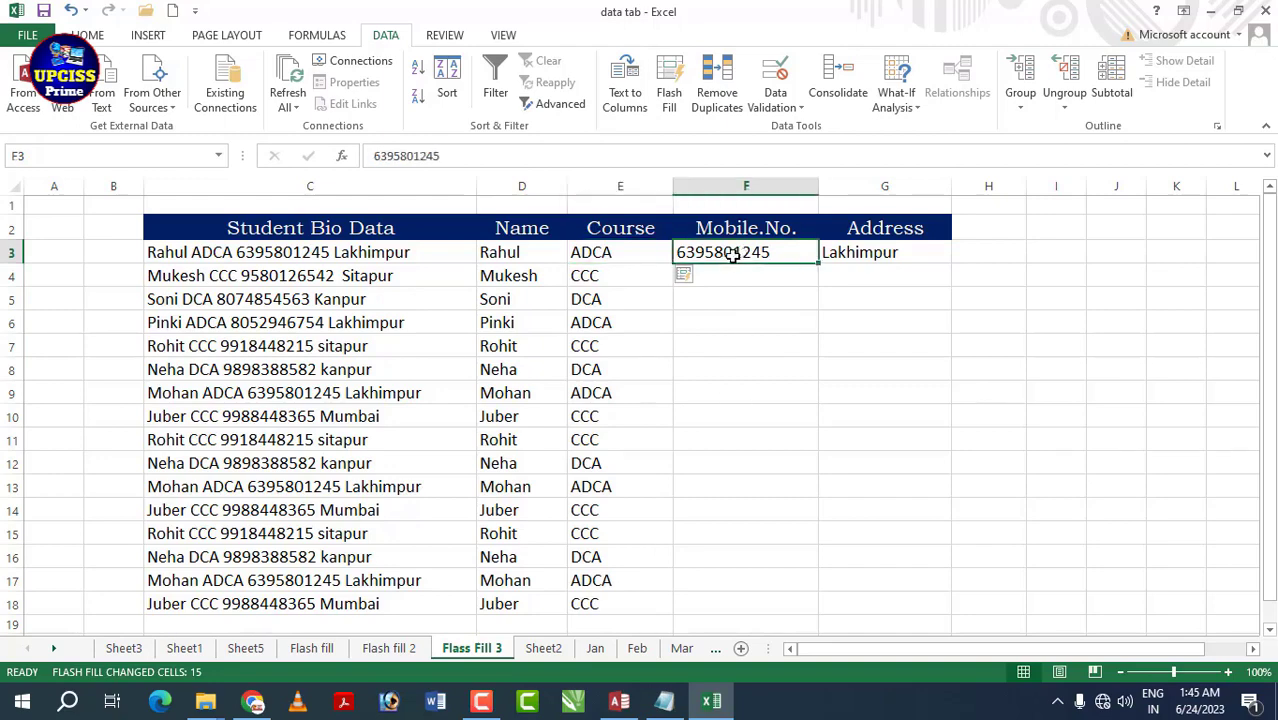
{"action": "key", "text": "ctrl+e"}
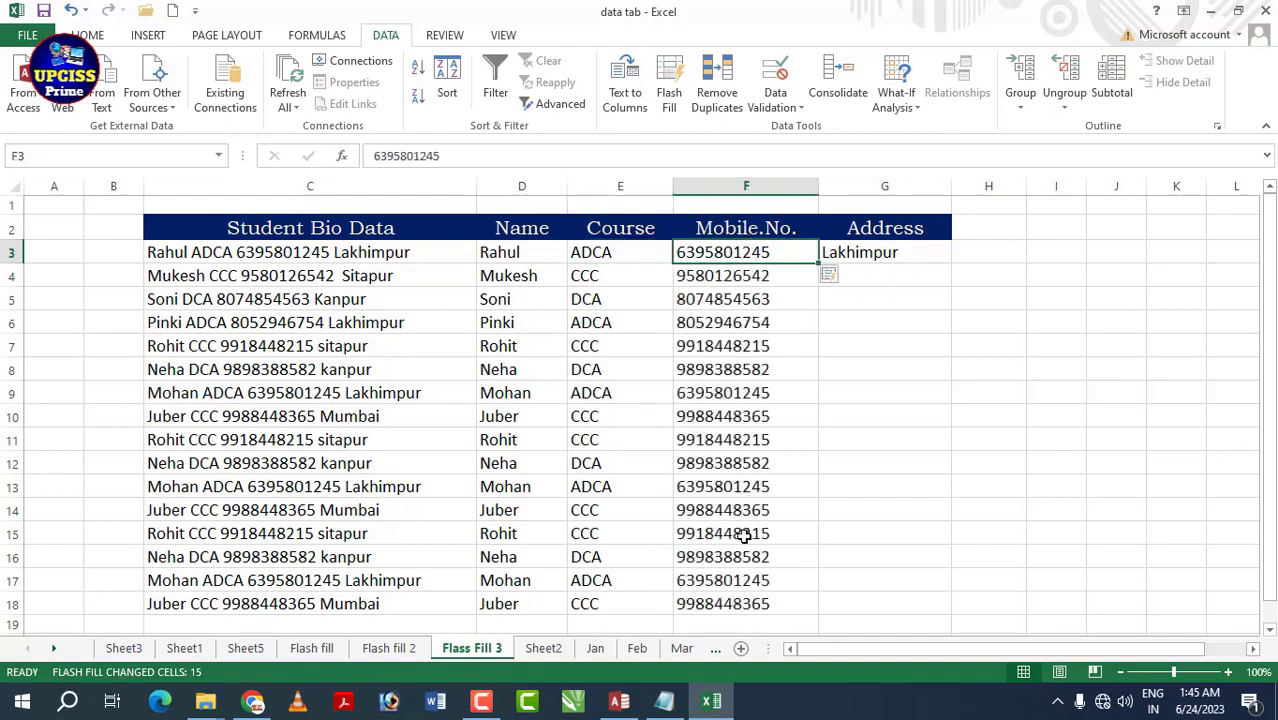
{"action": "left_click", "coordinate": [848, 254]}
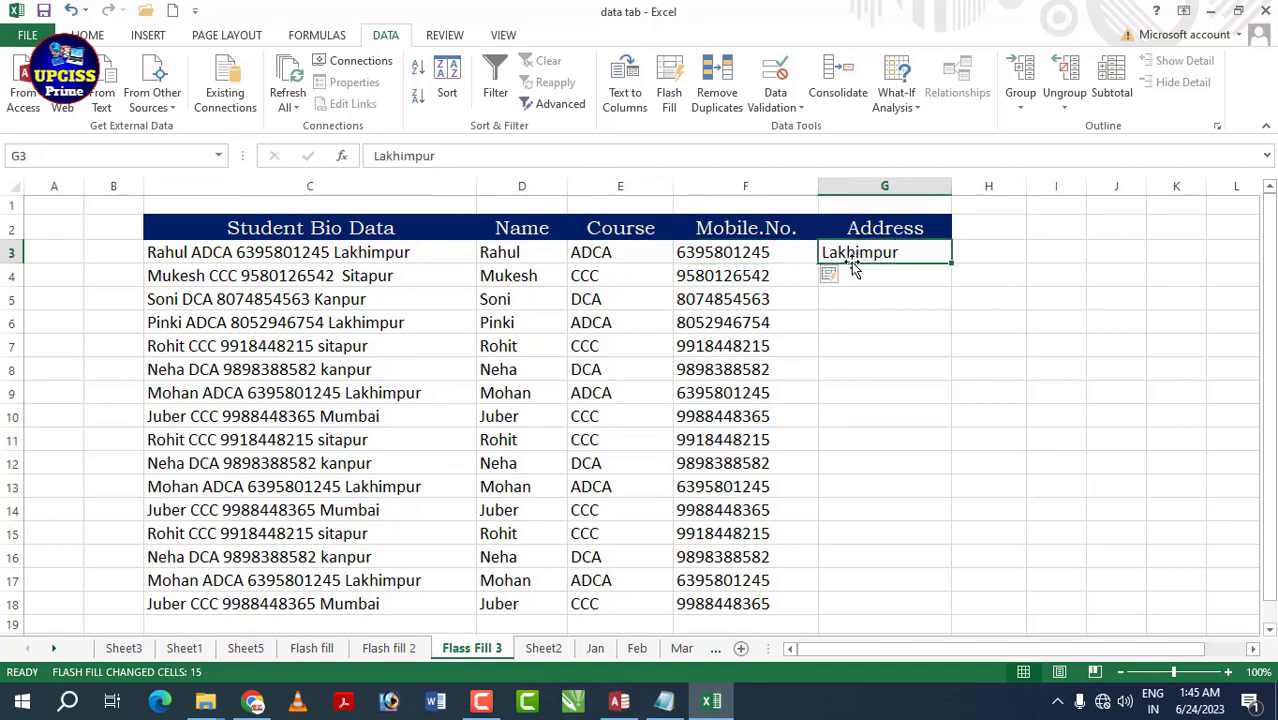
{"action": "left_click", "coordinate": [670, 85]}
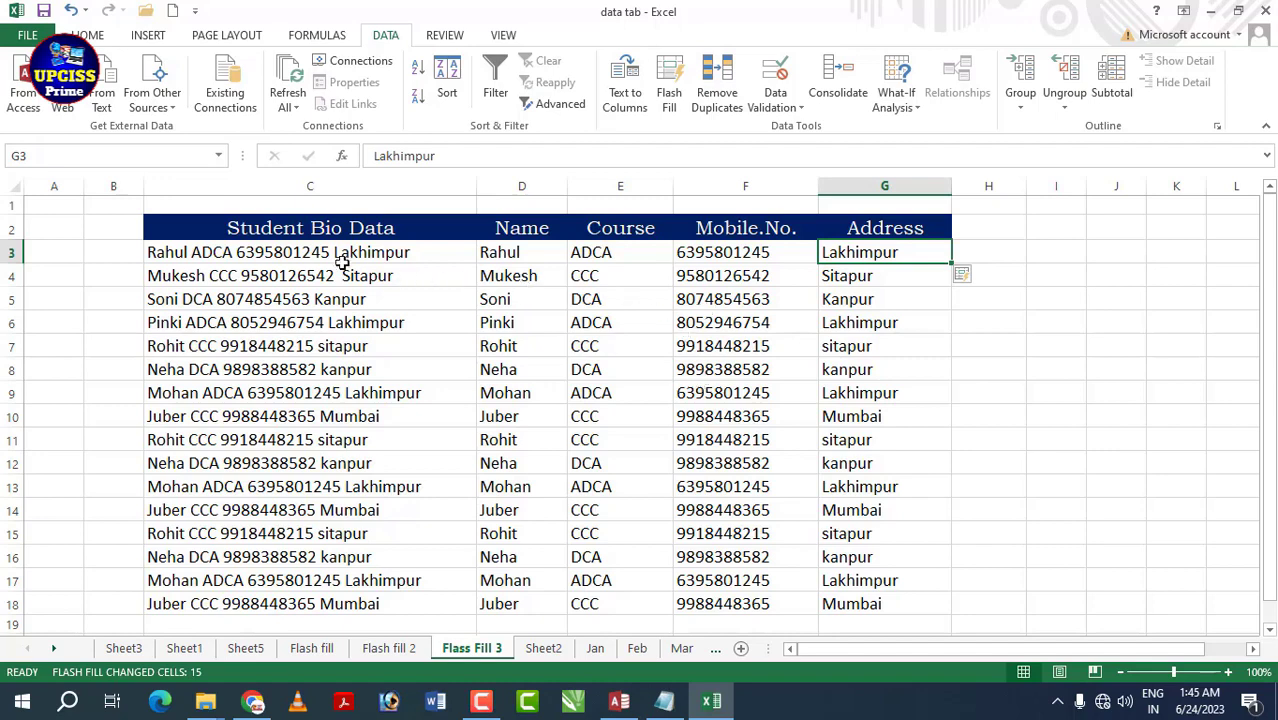
{"action": "left_click", "coordinate": [748, 410]}
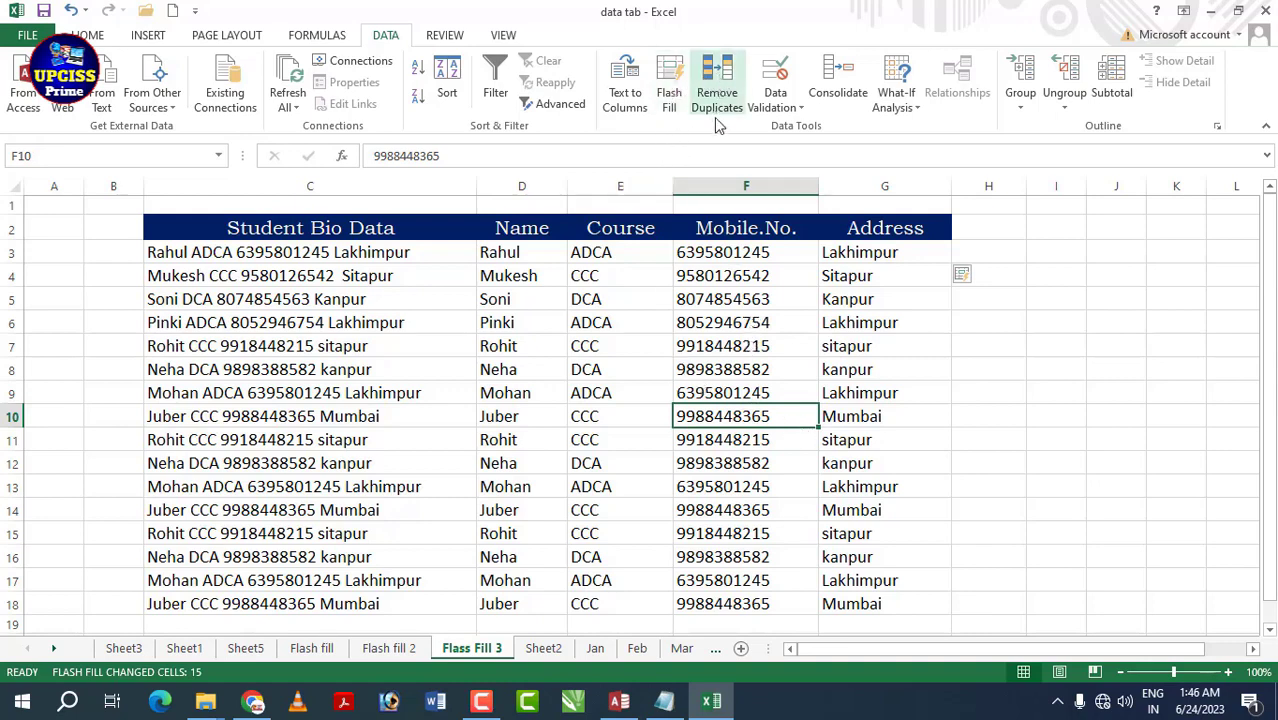
{"action": "left_click", "coordinate": [616, 467]}
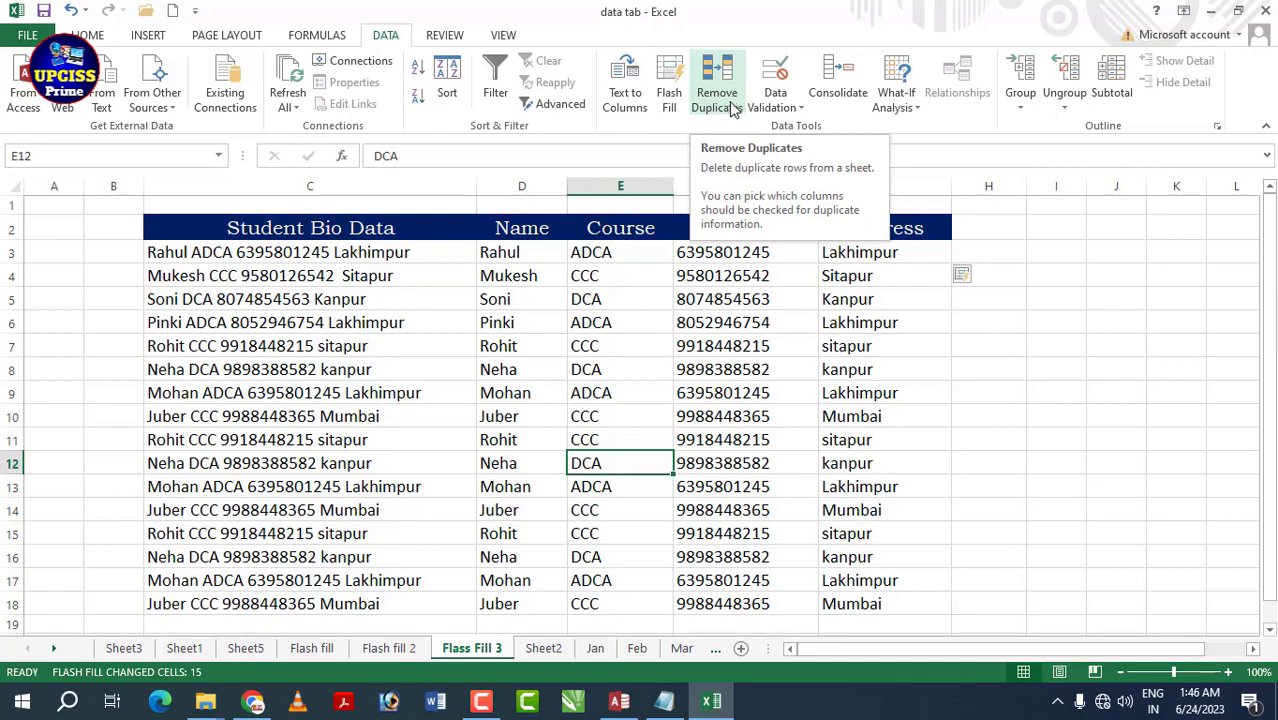
- On Sheet1, point out the repeated student names, then open Remove Duplicates for the table
{"action": "left_click", "coordinate": [196, 650]}
{"action": "left_click", "coordinate": [345, 331]}
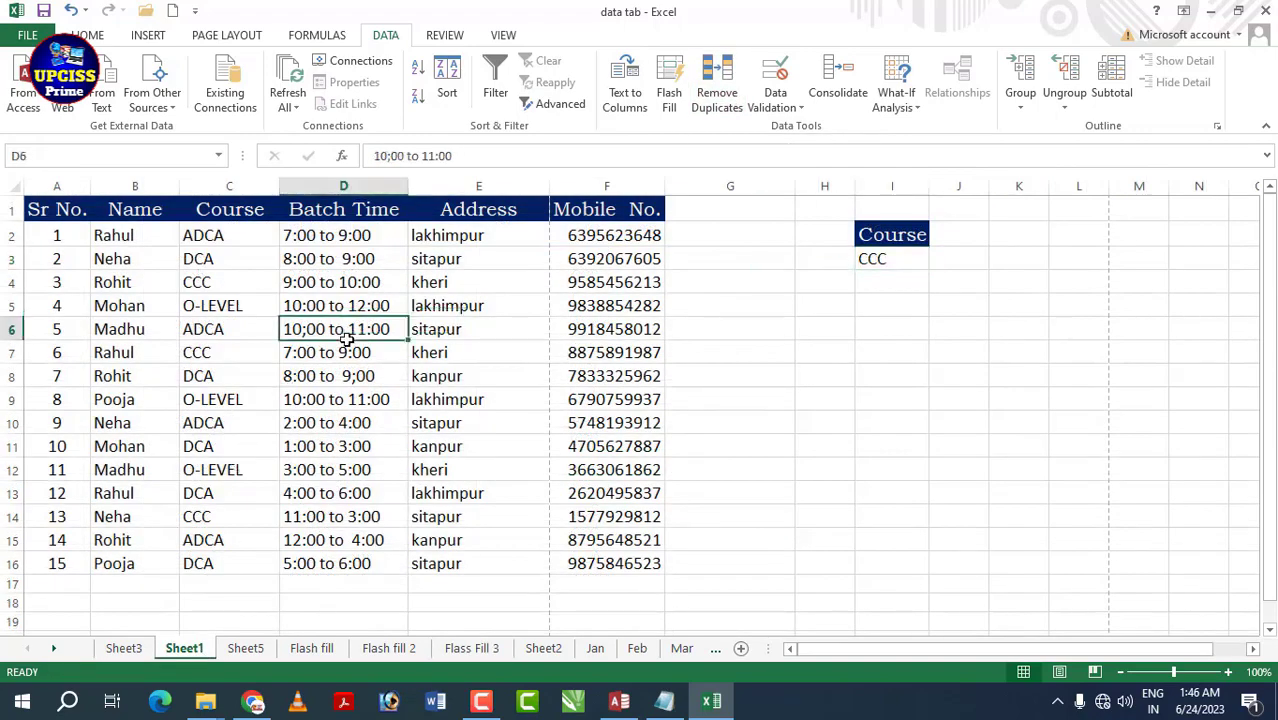
{"action": "left_click", "coordinate": [428, 394]}
{"action": "left_click", "coordinate": [121, 238]}
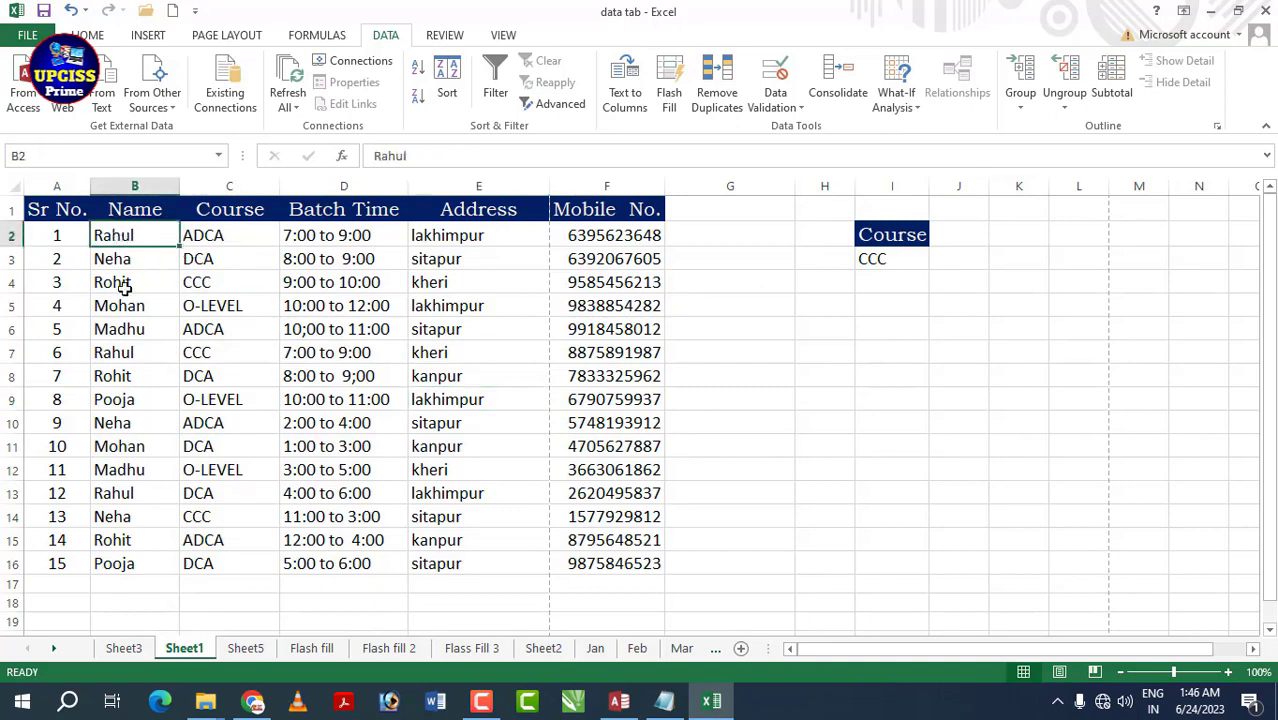
{"action": "left_click", "coordinate": [119, 352]}
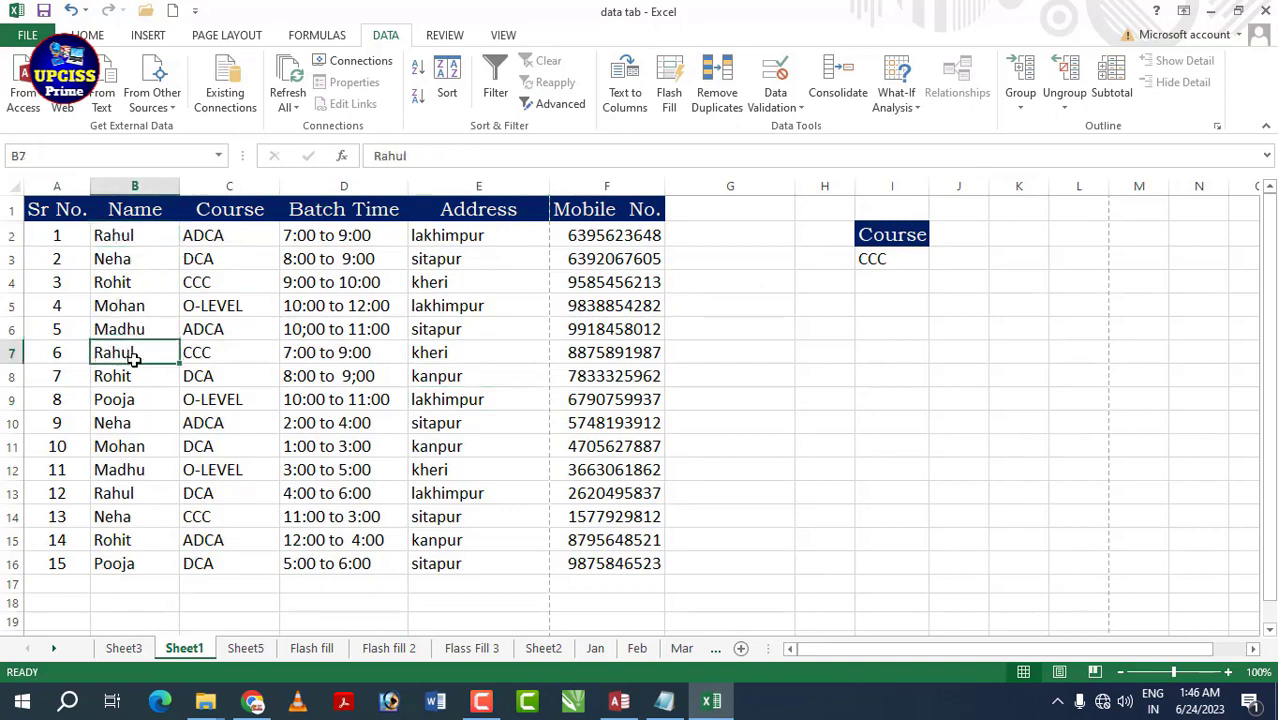
{"action": "left_click", "coordinate": [121, 490]}
{"action": "left_click", "coordinate": [190, 283]}
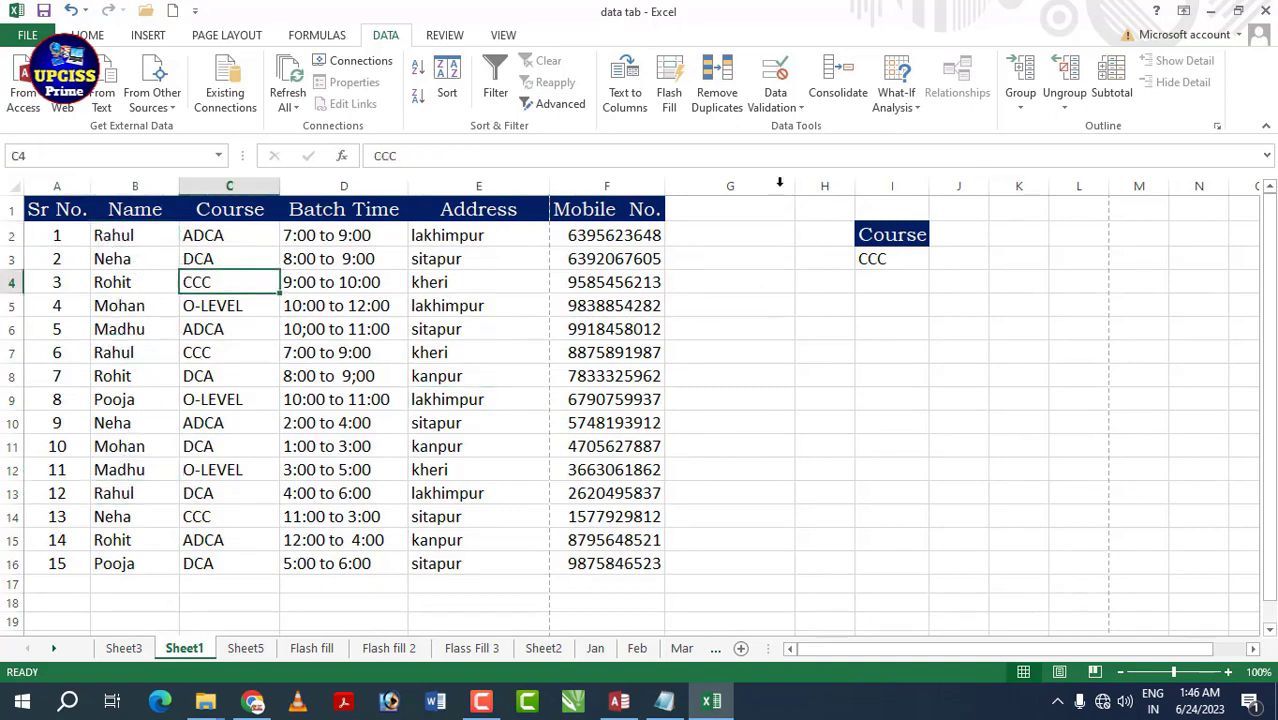
{"action": "left_click", "coordinate": [718, 100]}
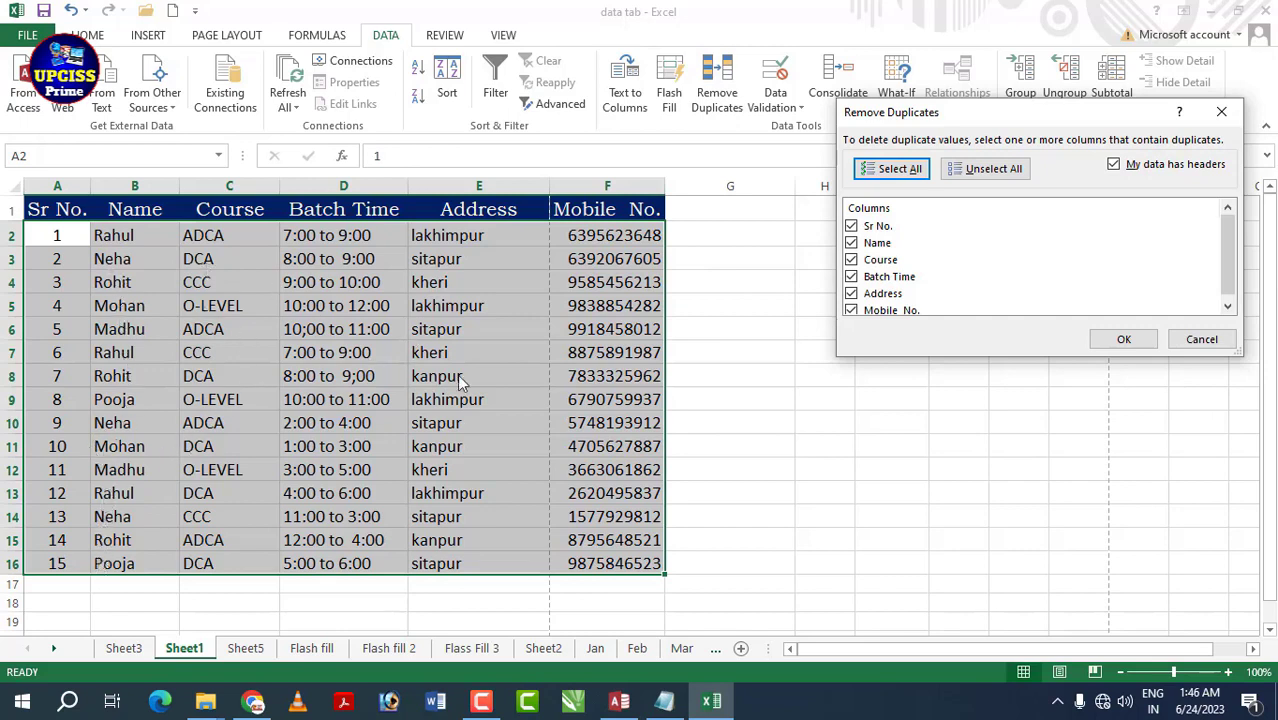
- Remove duplicates checking only the Name column, leaving six unique student rows
{"action": "left_click", "coordinate": [851, 226]}
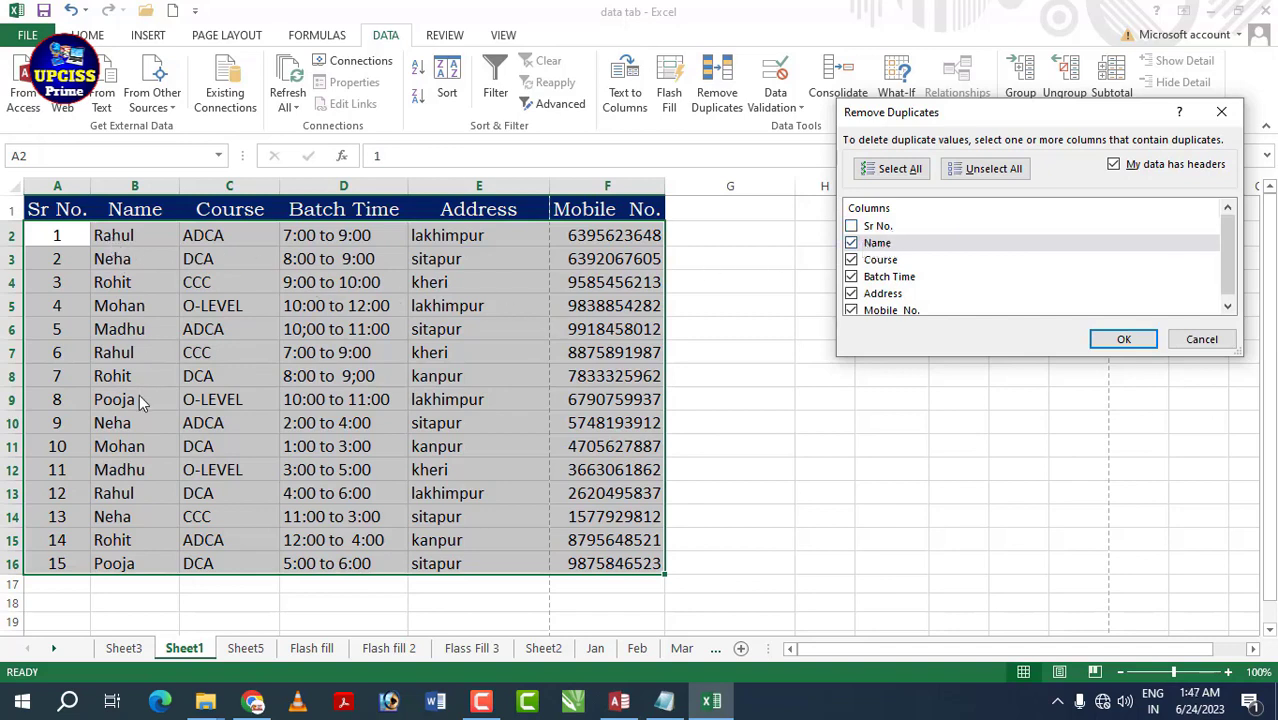
{"action": "left_click", "coordinate": [851, 259]}
{"action": "left_click", "coordinate": [851, 276]}
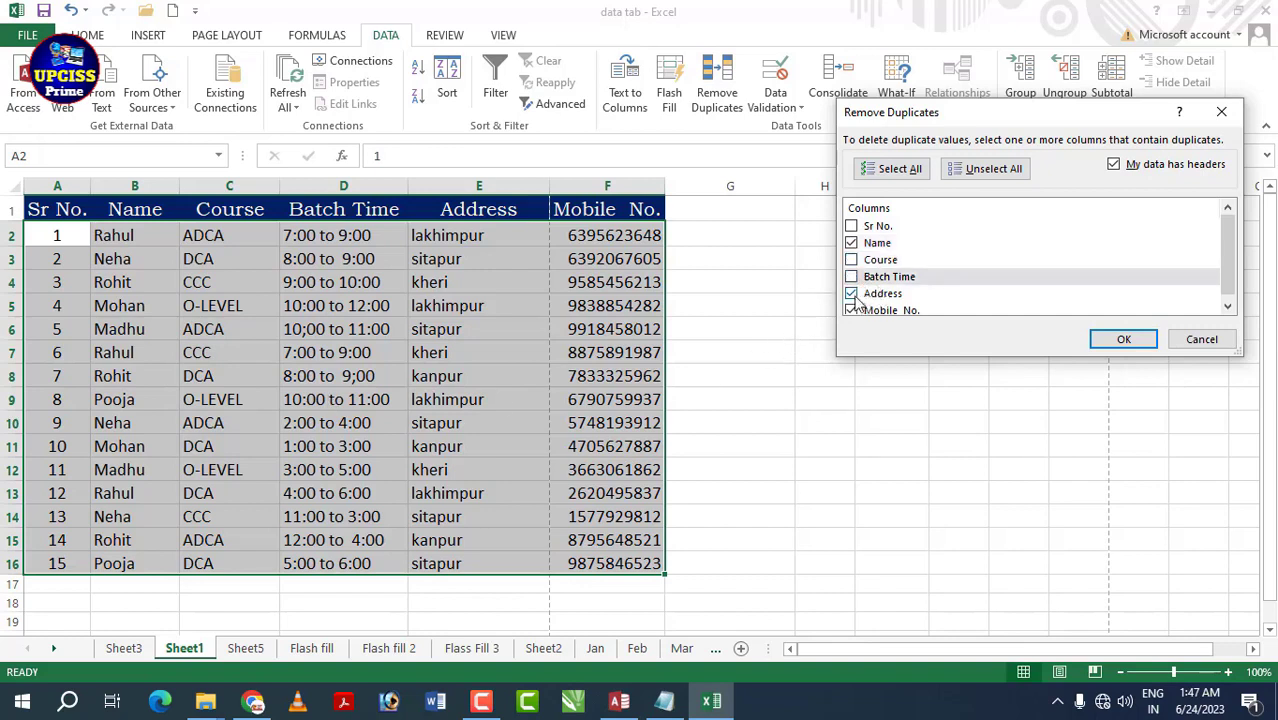
{"action": "left_click", "coordinate": [851, 293]}
{"action": "left_click", "coordinate": [852, 310]}
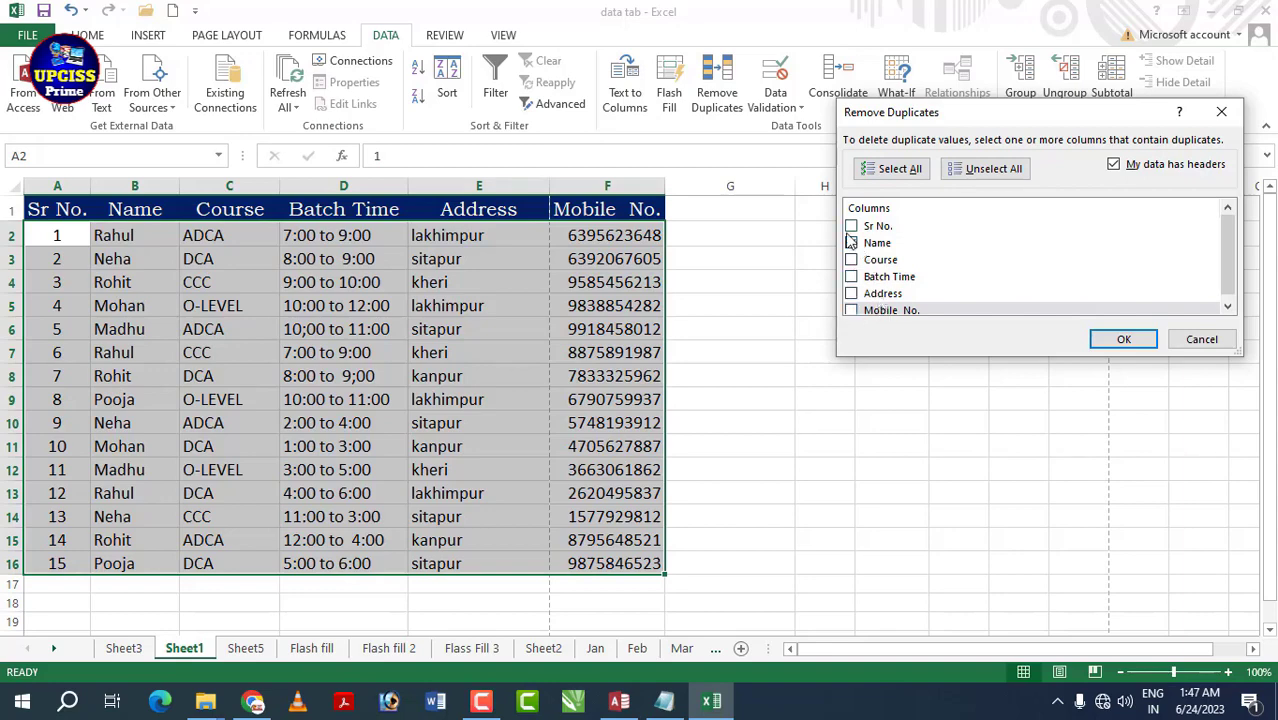
{"action": "left_click", "coordinate": [1124, 339]}
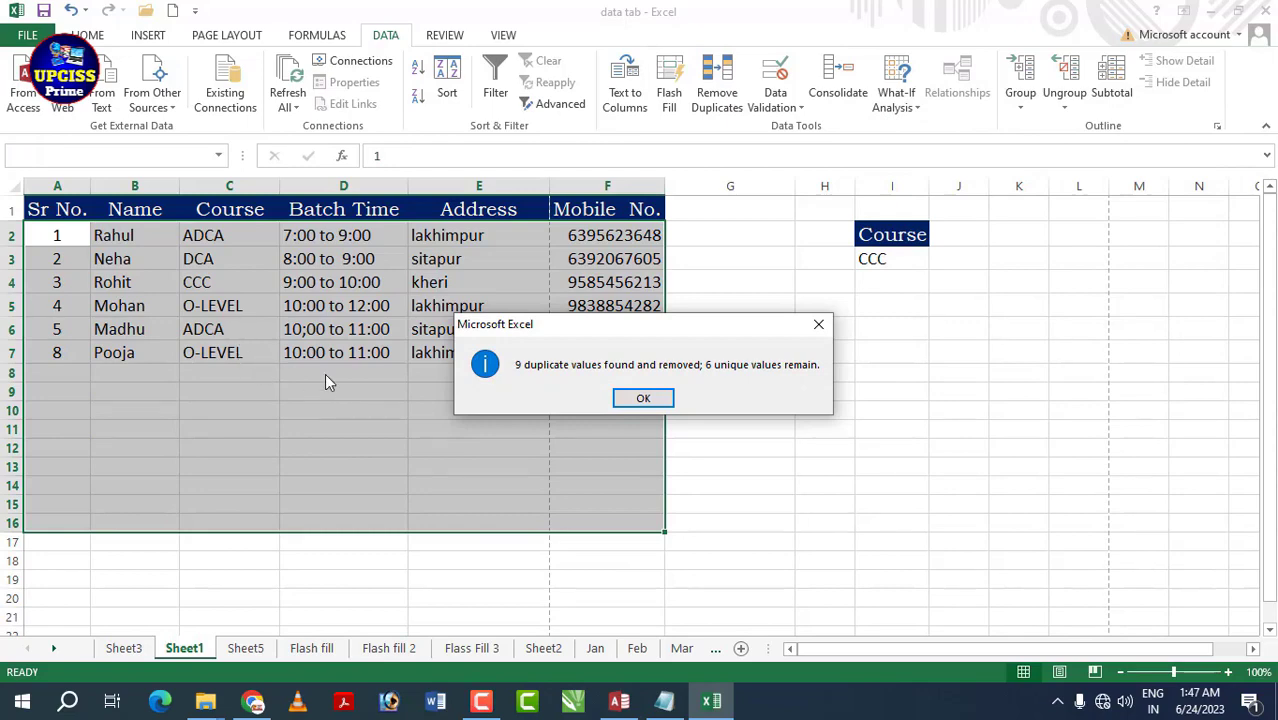
{"action": "left_click", "coordinate": [640, 399]}
{"action": "left_click", "coordinate": [635, 460]}
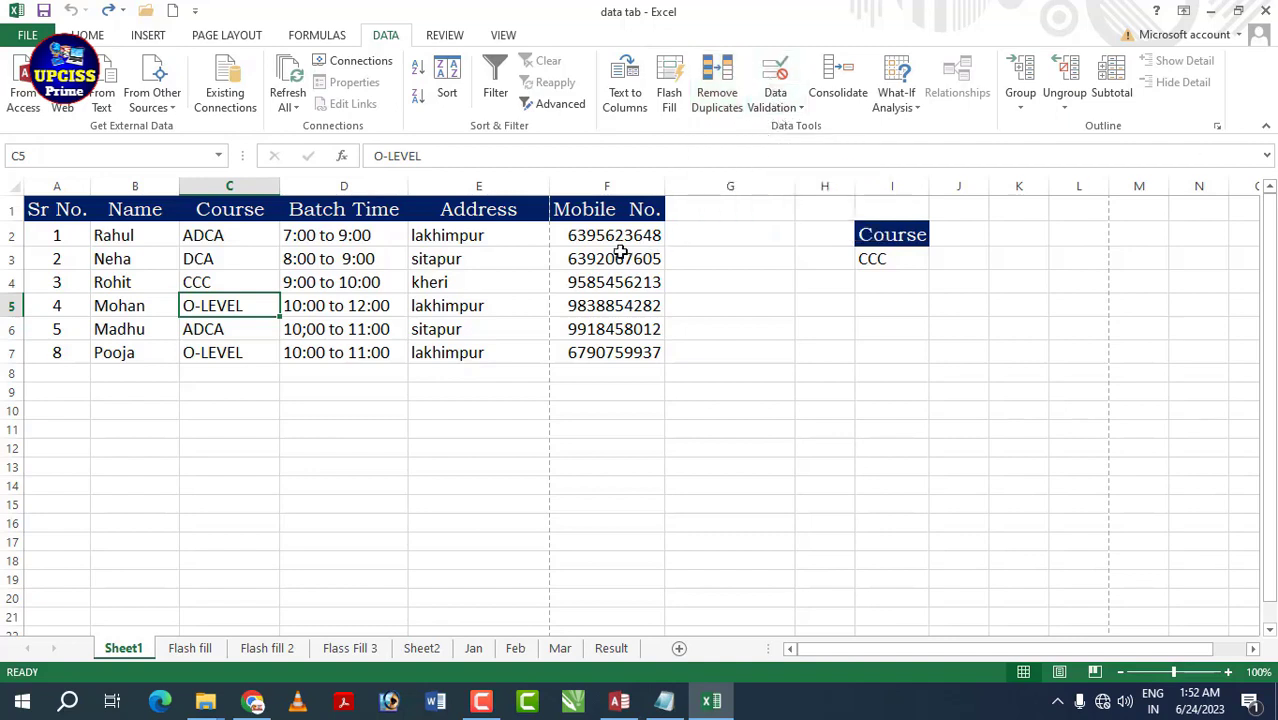
- Select the whole column A holding Sr No
{"action": "left_click", "coordinate": [705, 299]}
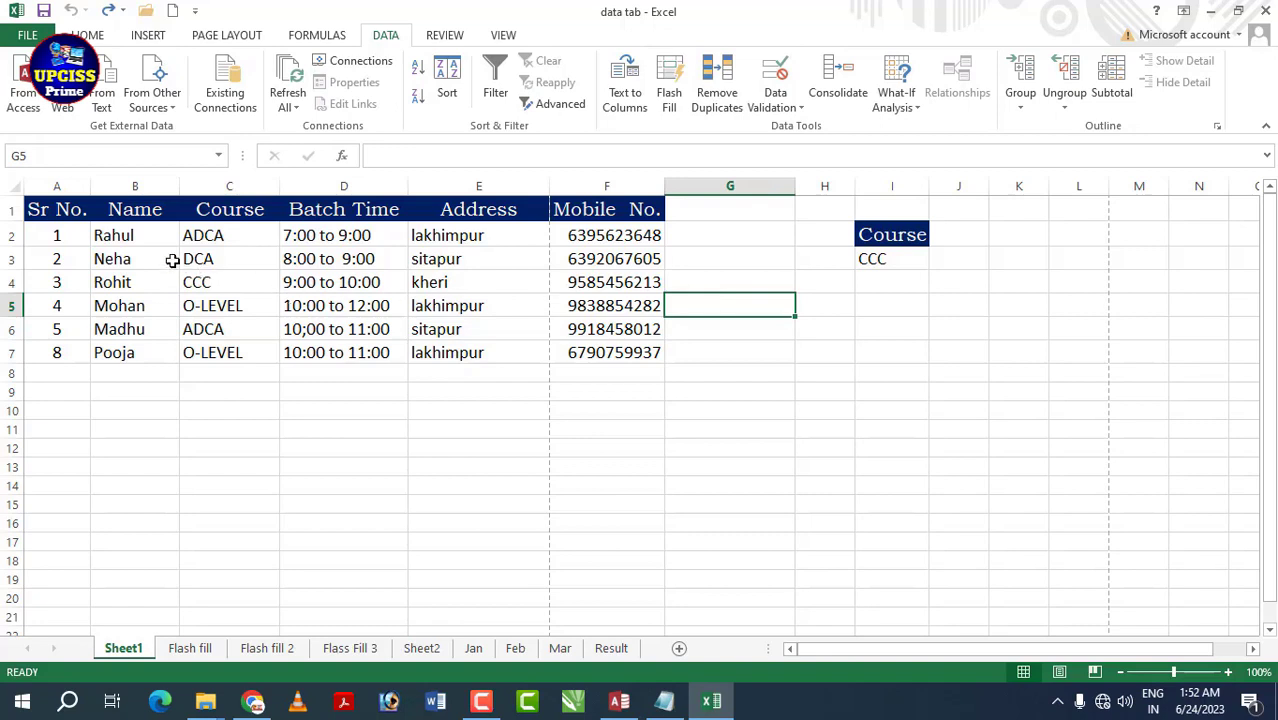
{"action": "left_click", "coordinate": [513, 388]}
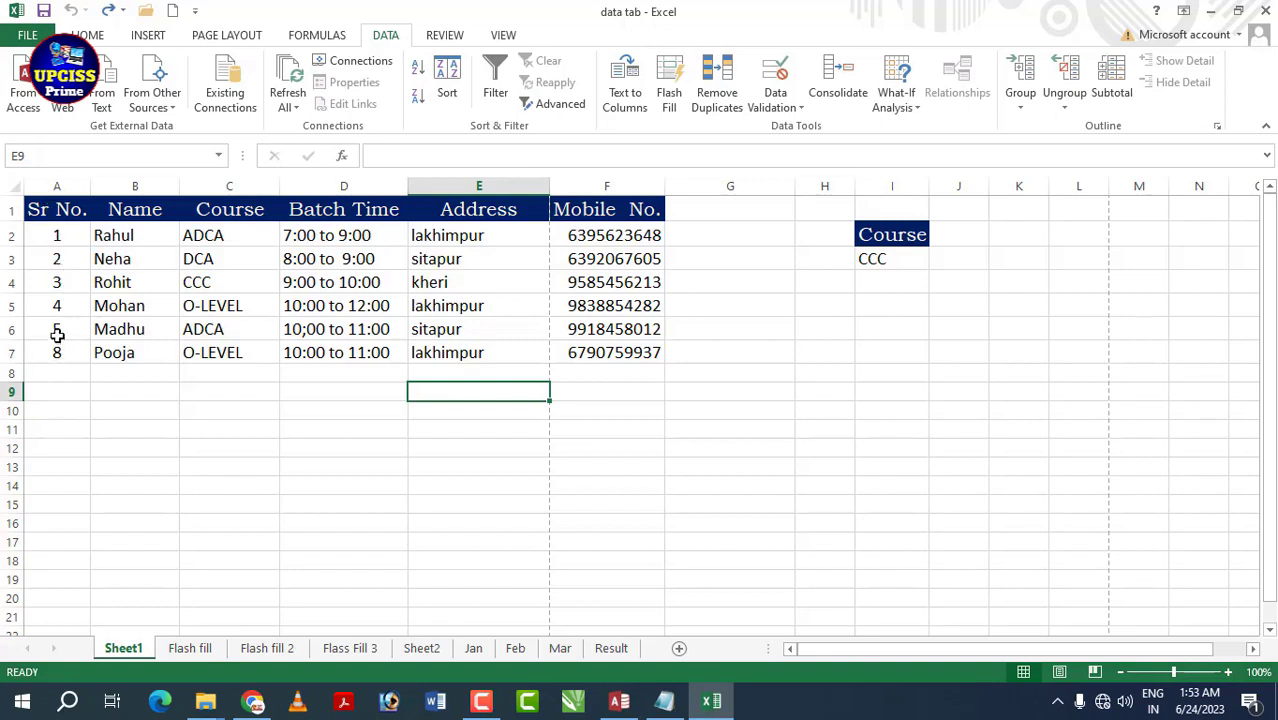
{"action": "left_click", "coordinate": [63, 180]}
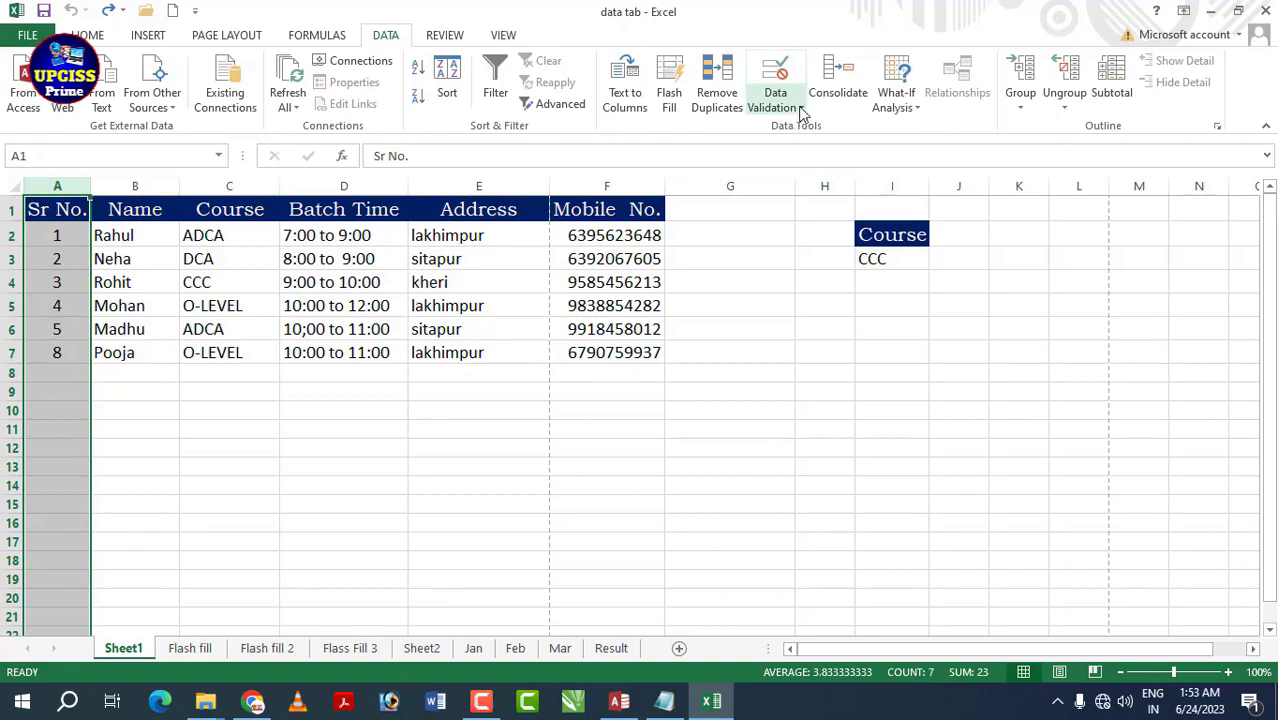
- Add a Whole number validation rule between 1 and 100 to column A
{"action": "left_click", "coordinate": [800, 110]}
{"action": "left_click", "coordinate": [806, 129]}
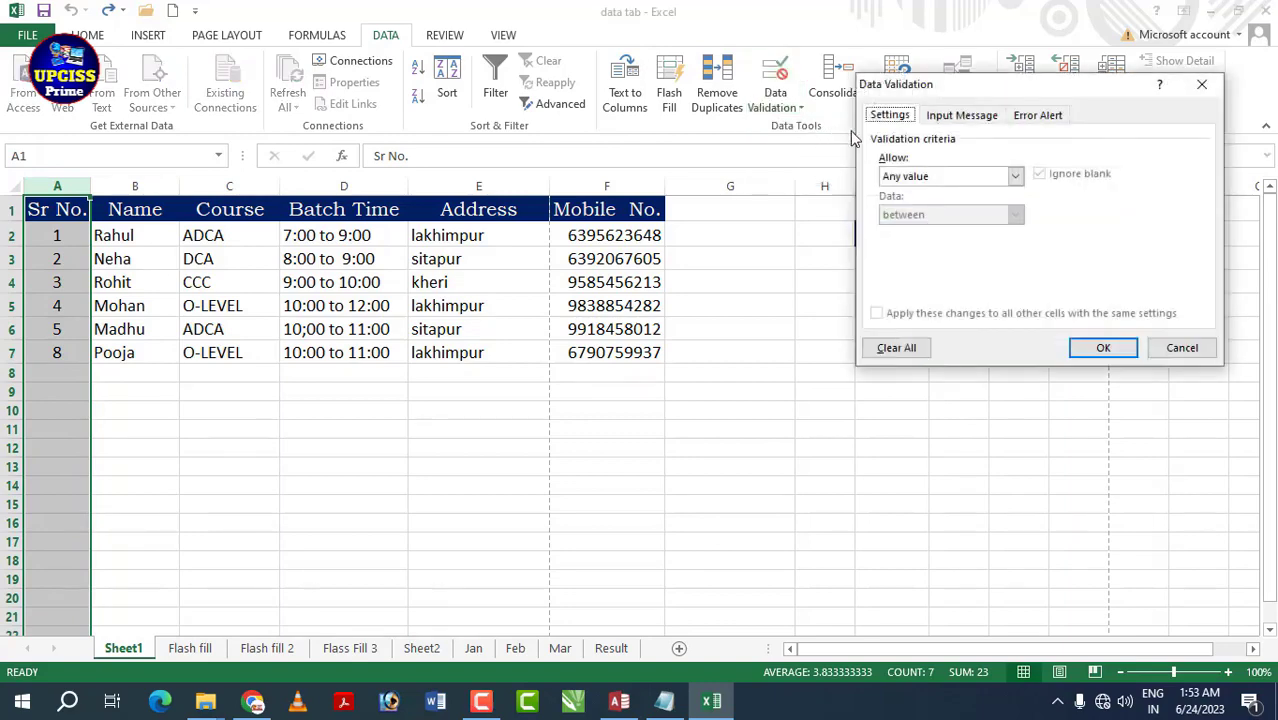
{"action": "left_click", "coordinate": [1015, 176]}
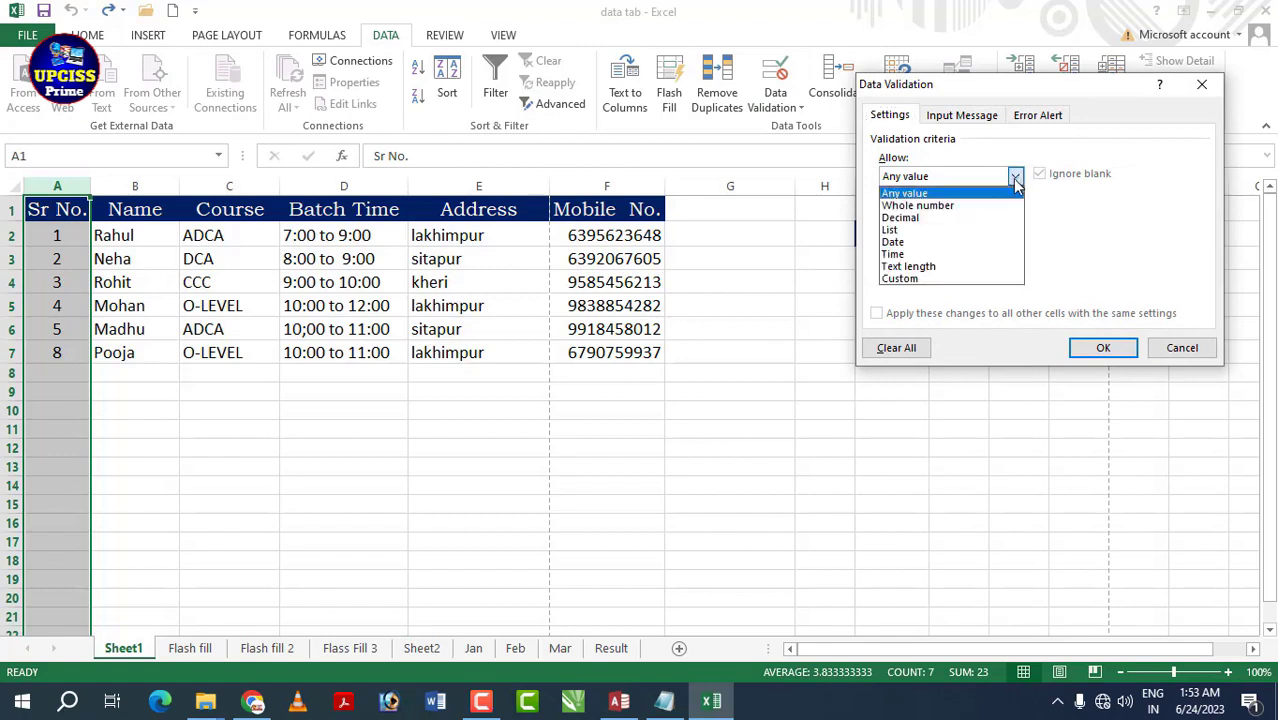
{"action": "left_click", "coordinate": [980, 204]}
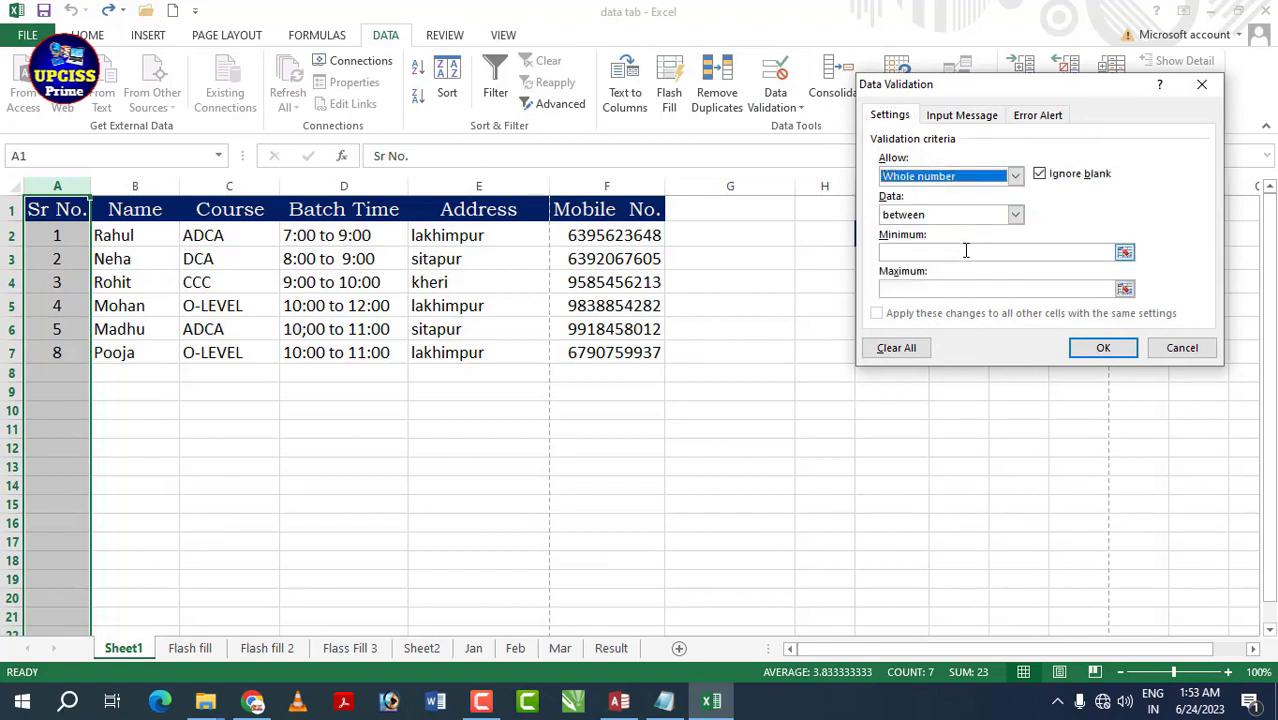
{"action": "left_click", "coordinate": [968, 251]}
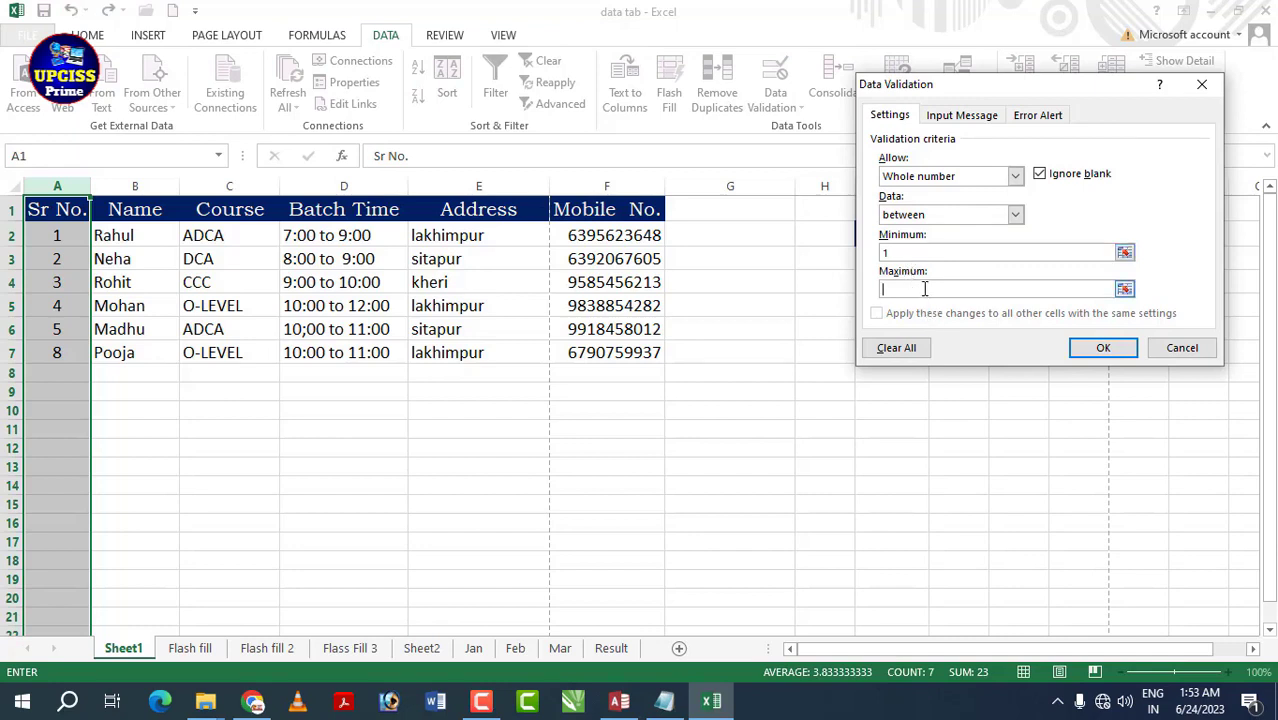
{"action": "left_click", "coordinate": [1101, 347]}
{"action": "left_click", "coordinate": [845, 431]}
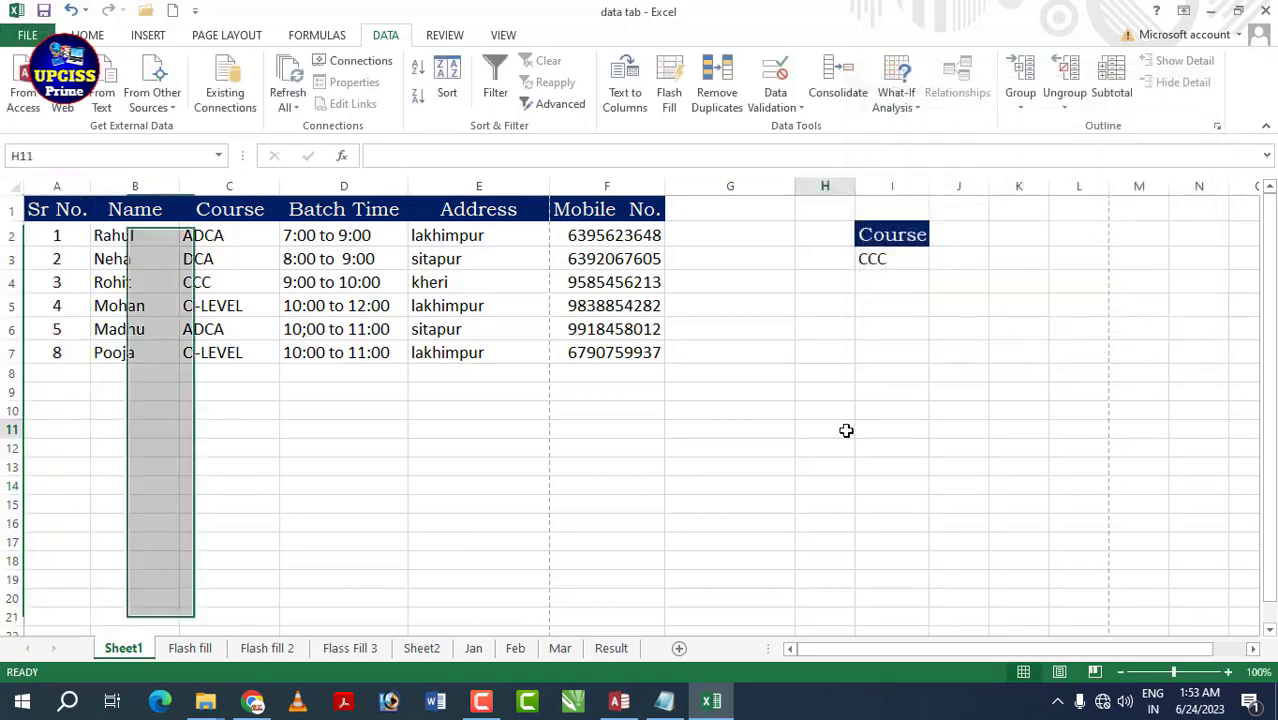
- Enter 100 in A2 and confirm that 101 in A3 is rejected
{"action": "left_click", "coordinate": [50, 243]}
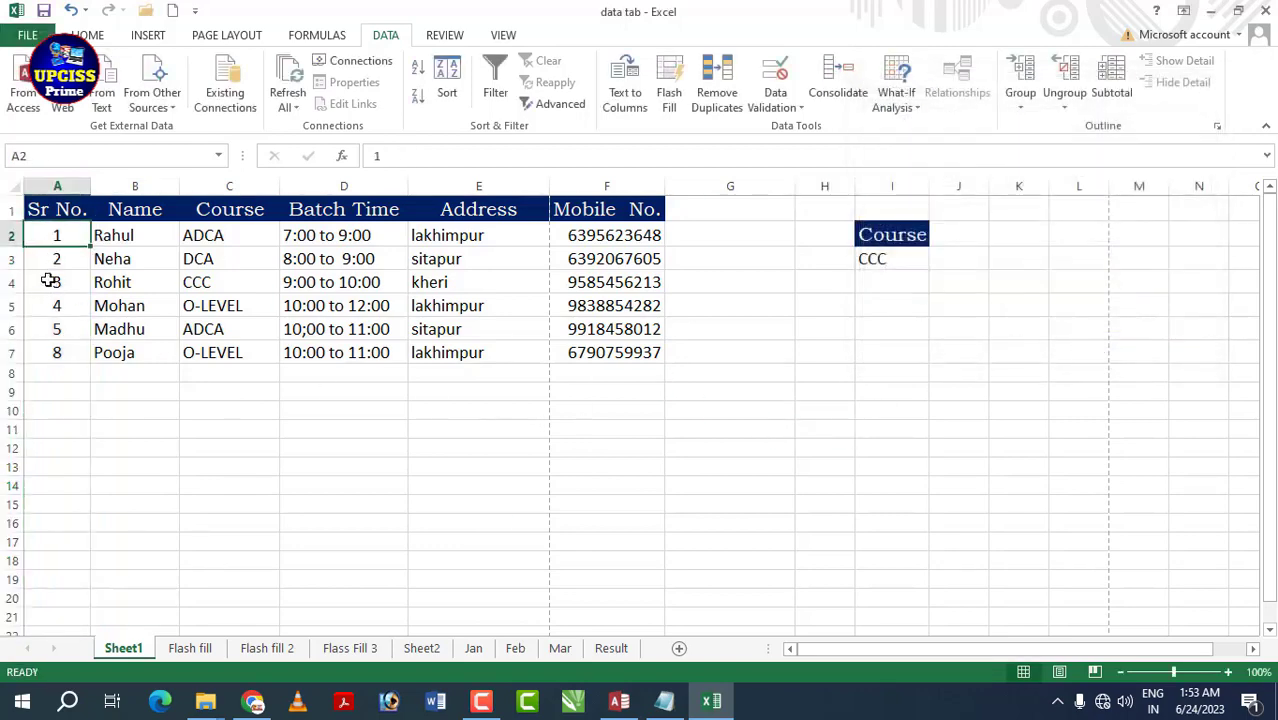
{"action": "type", "text": "100"}
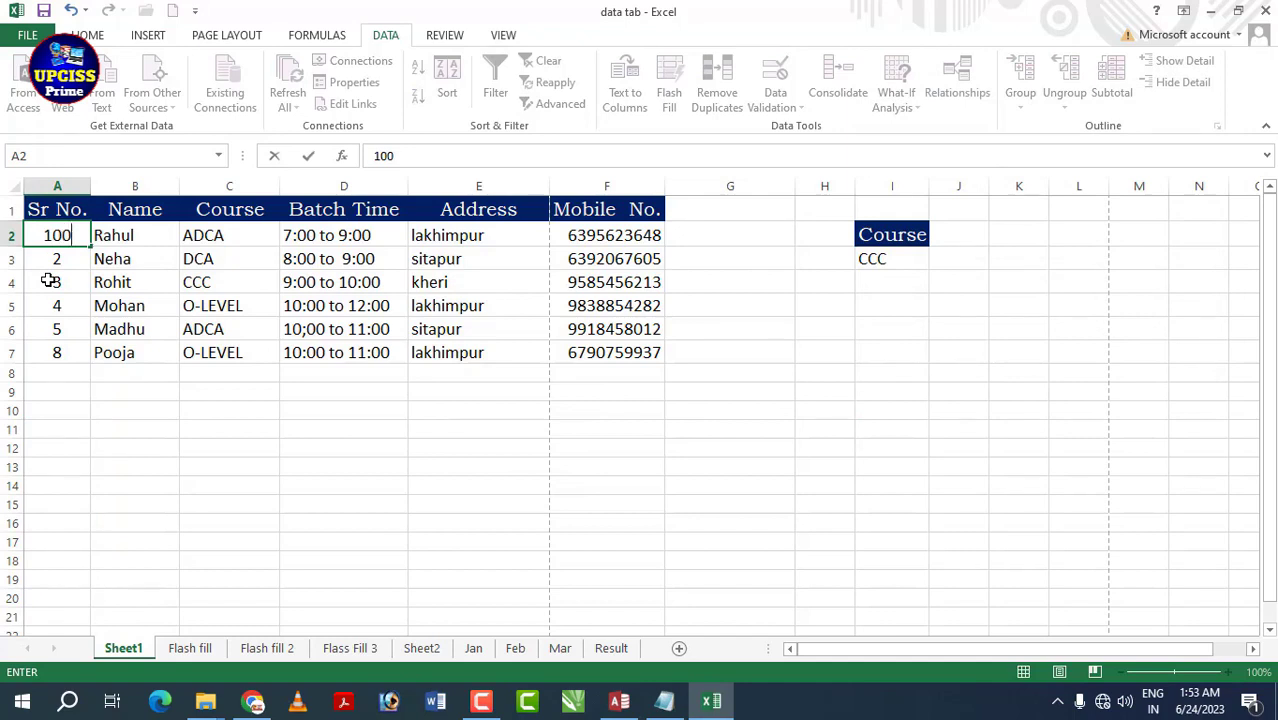
{"action": "key", "text": "Return"}
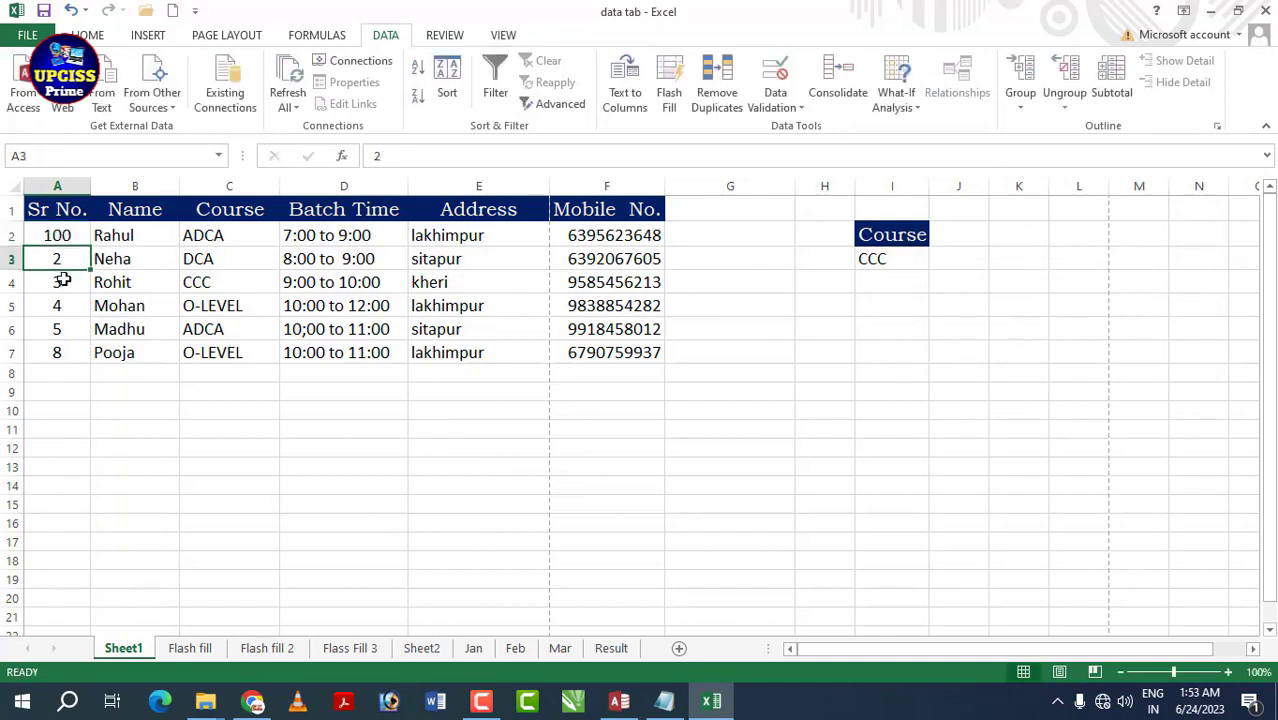
{"action": "type", "text": "101"}
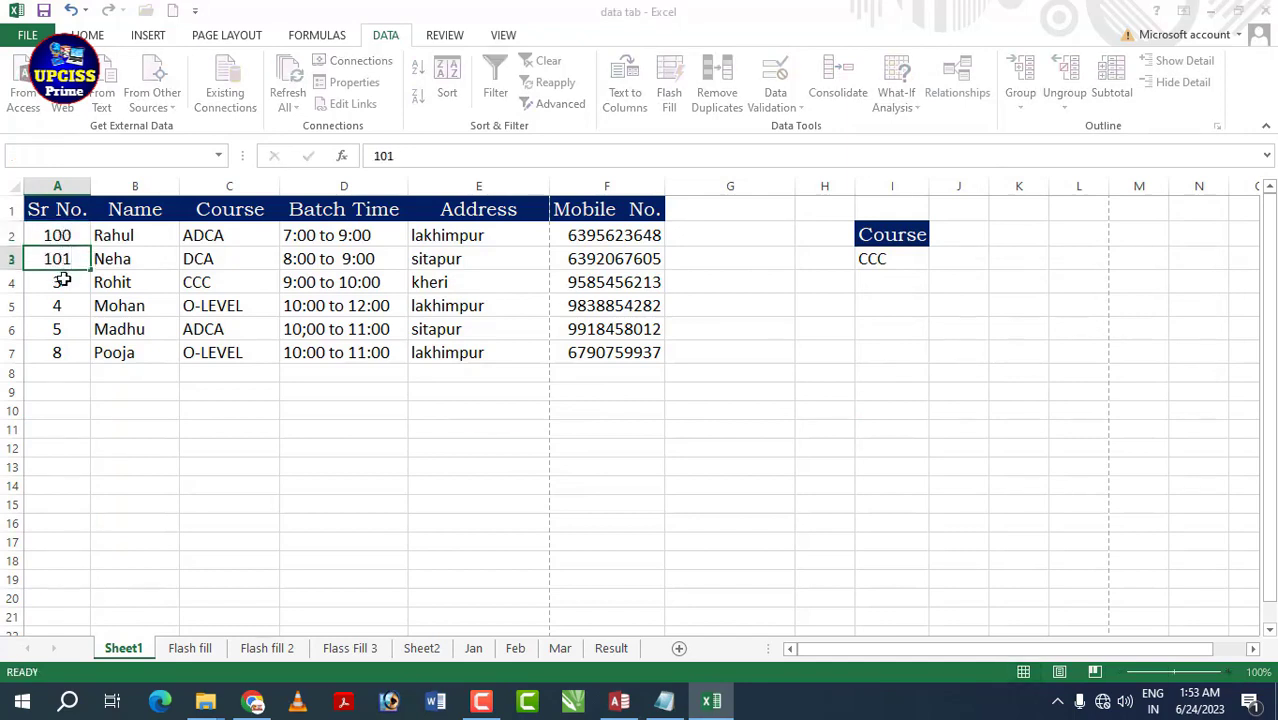
{"action": "key", "text": "Return"}
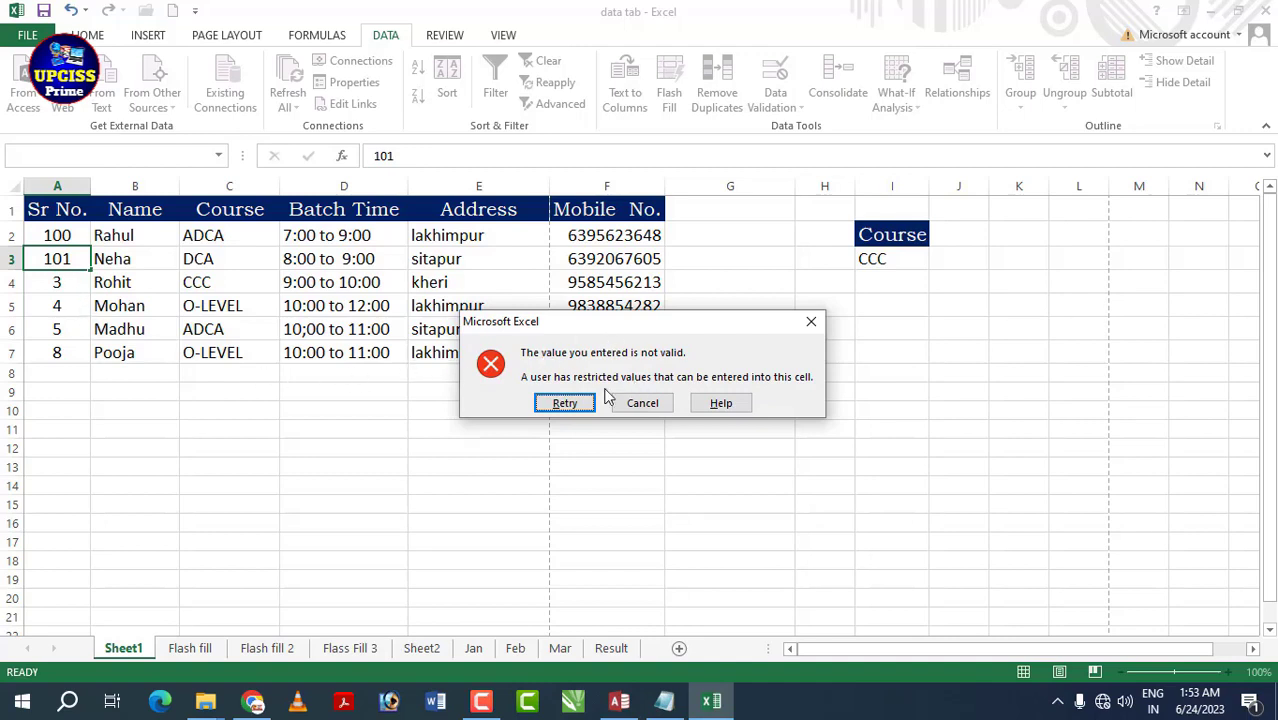
{"action": "left_click", "coordinate": [642, 402]}
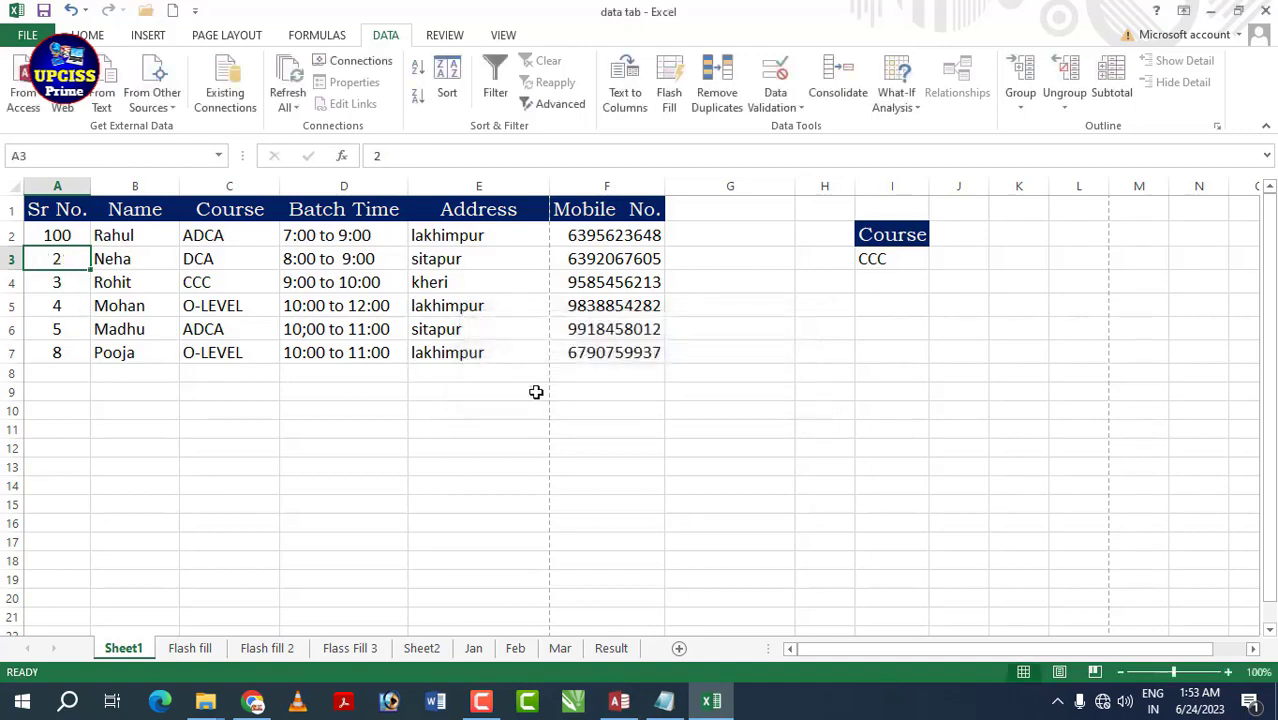
- Enter 1 in A4 and confirm that the text 'op' in A5 is rejected
{"action": "left_click", "coordinate": [62, 281]}
{"action": "type", "text": "1"}
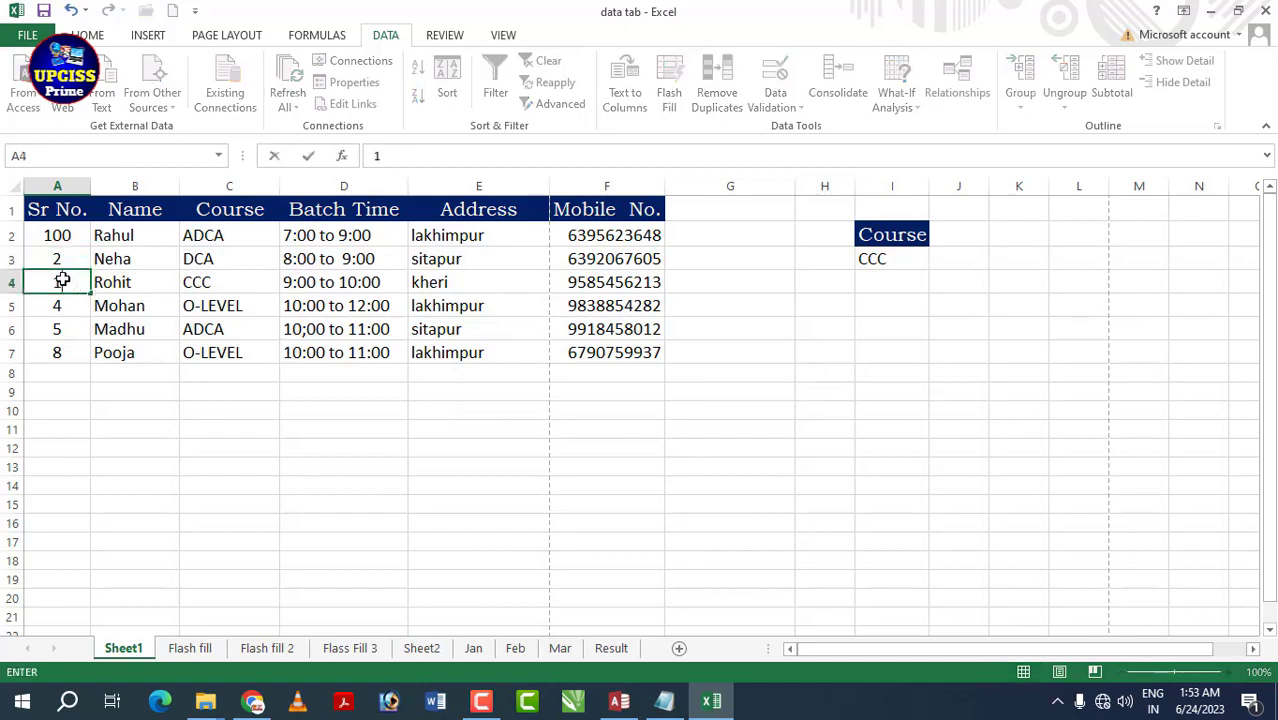
{"action": "left_click", "coordinate": [40, 326]}
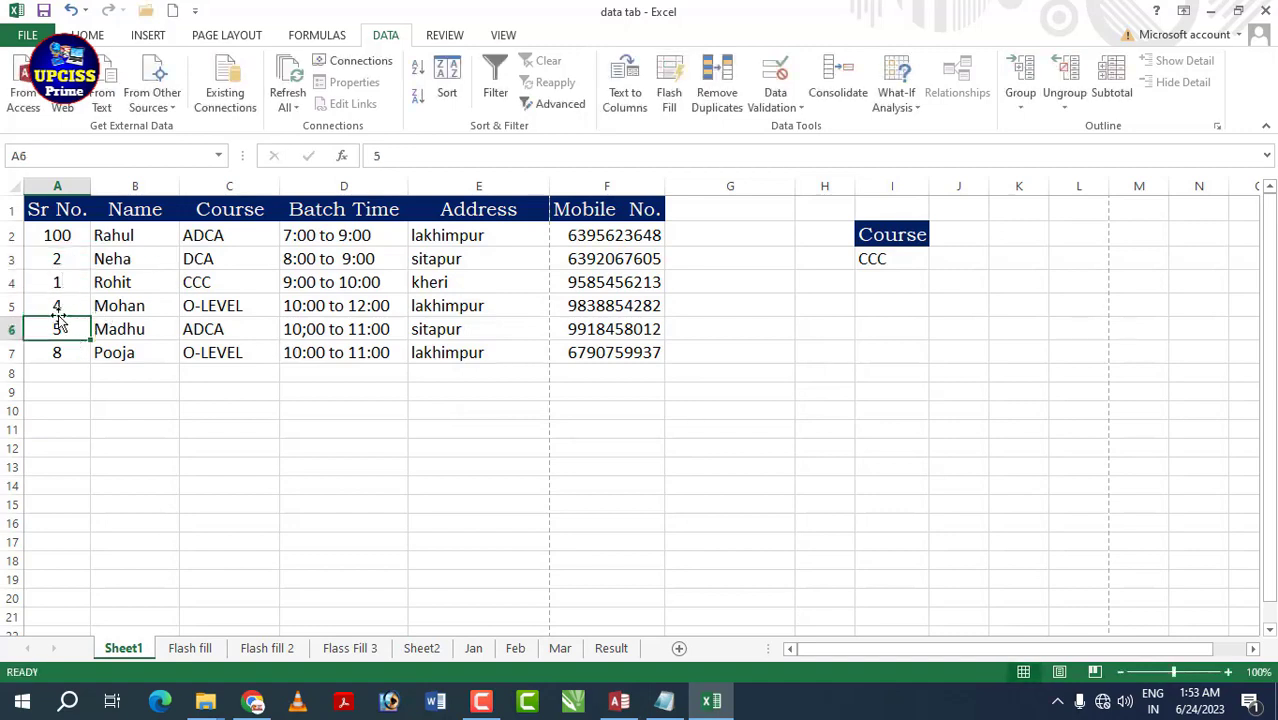
{"action": "key", "text": "Up"}
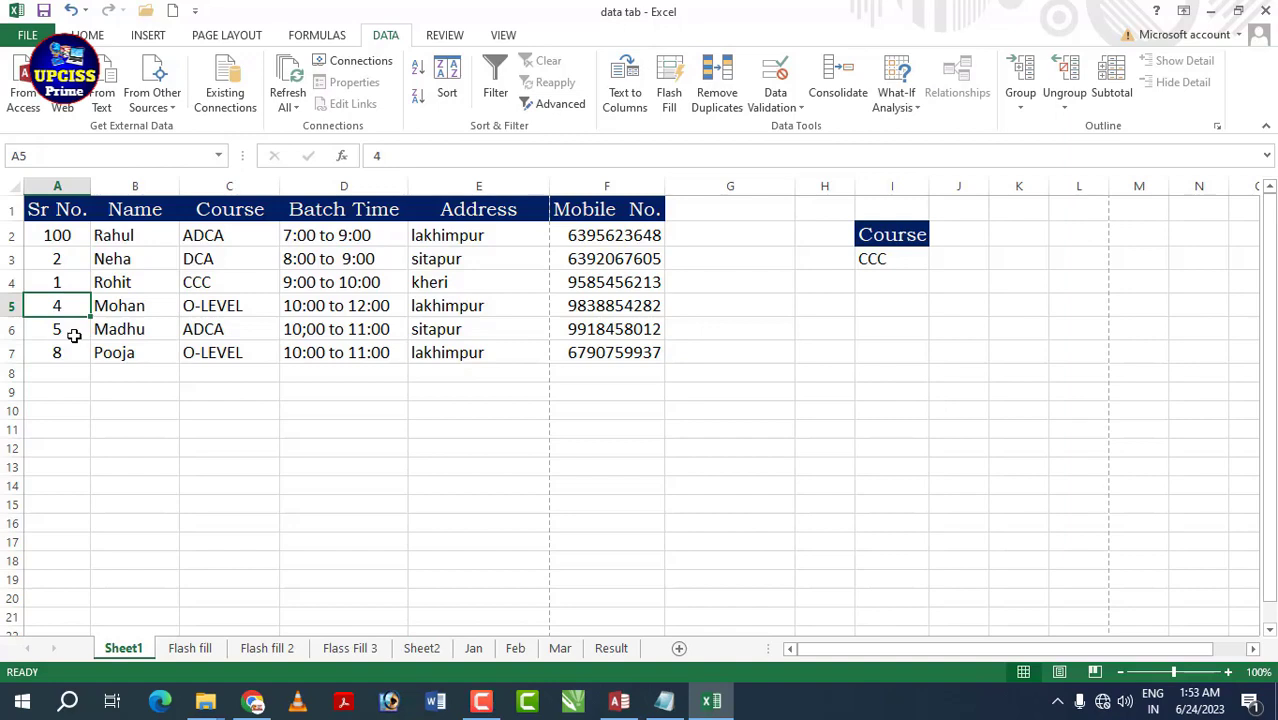
{"action": "type", "text": "op"}
{"action": "key", "text": "Return"}
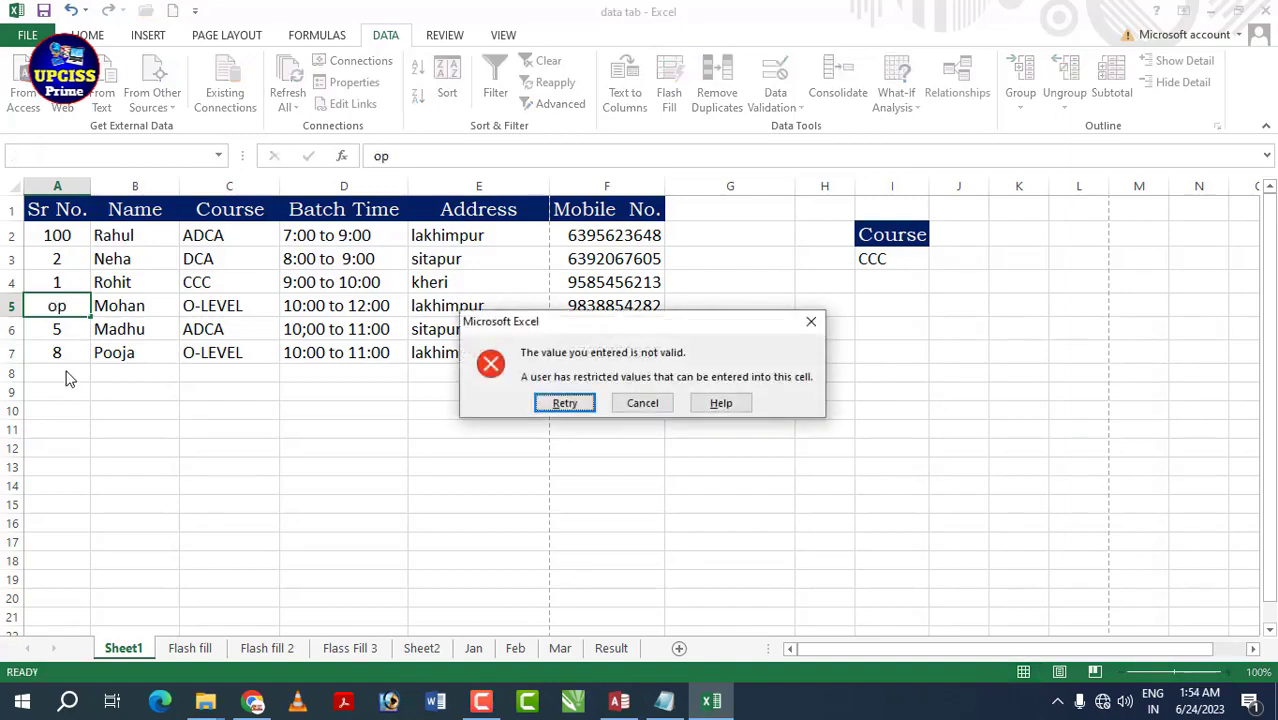
{"action": "key", "text": "Return"}
{"action": "key", "text": "Return"}
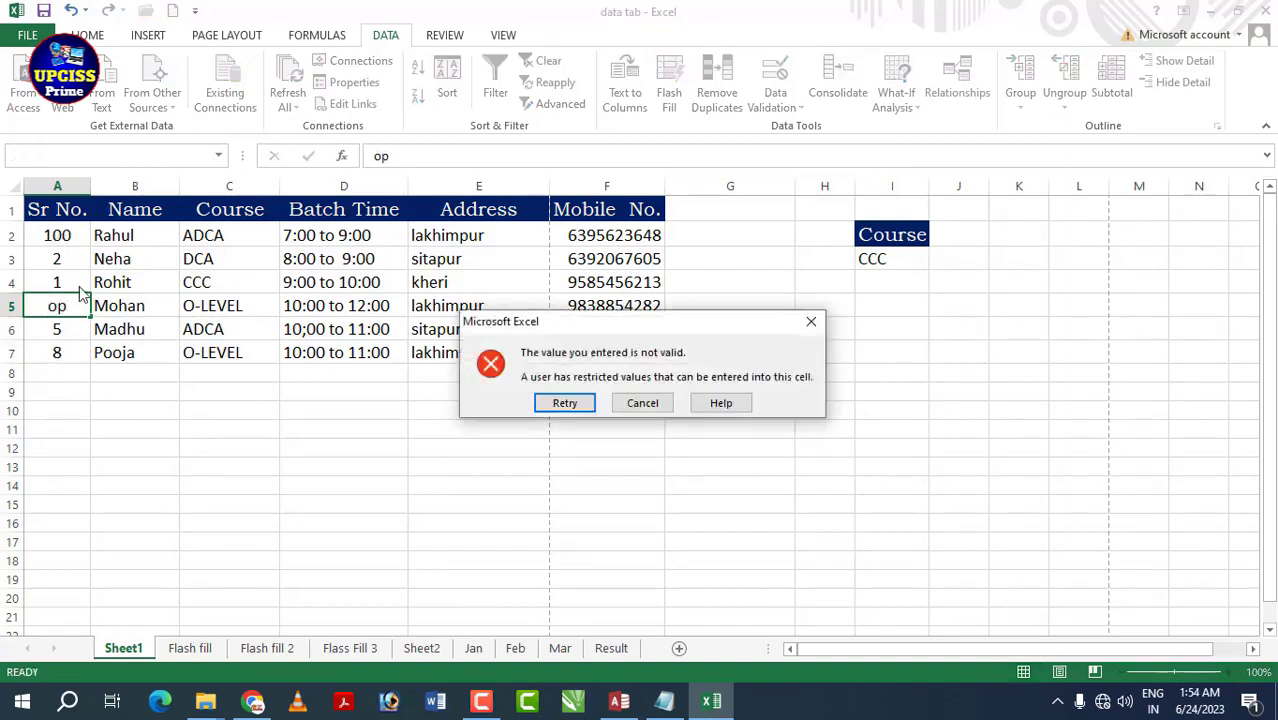
{"action": "left_click", "coordinate": [642, 403]}
- Select the Sr No. values A2:A7 and bring up the Data Validation options
{"action": "left_click", "coordinate": [48, 347]}
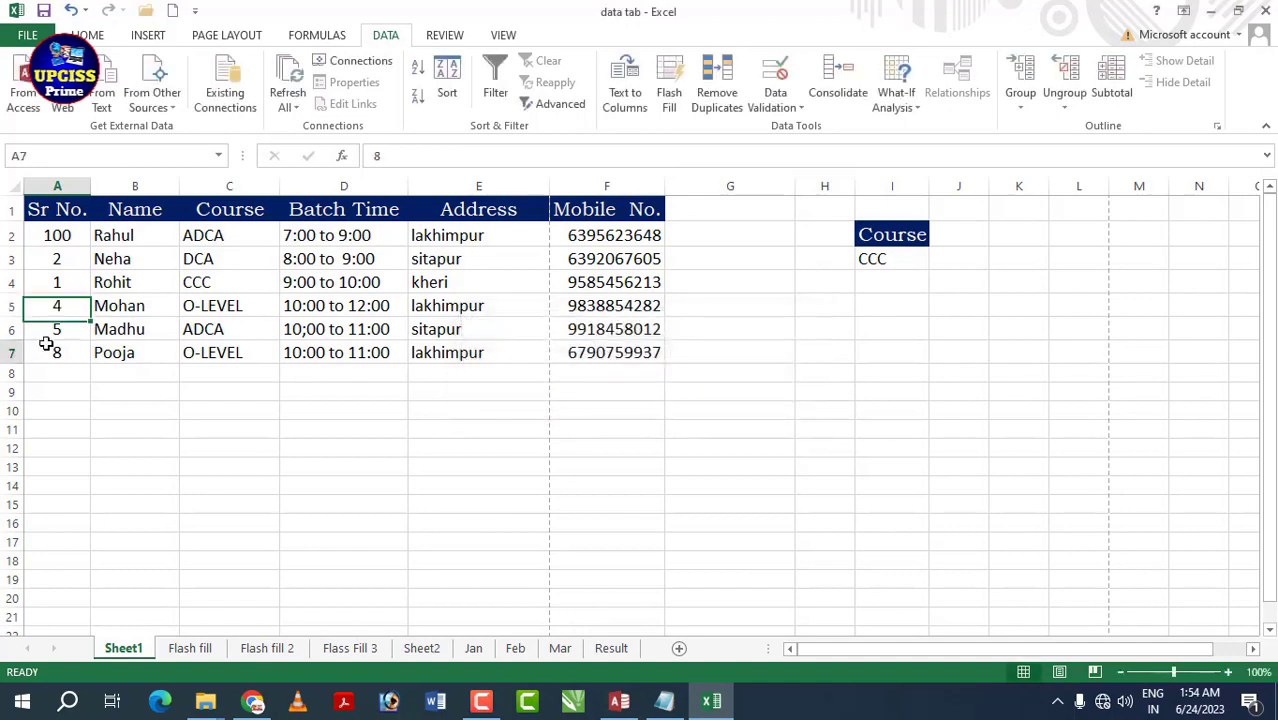
{"action": "left_click_drag", "start_coordinate": [60, 235], "coordinate": [66, 352]}
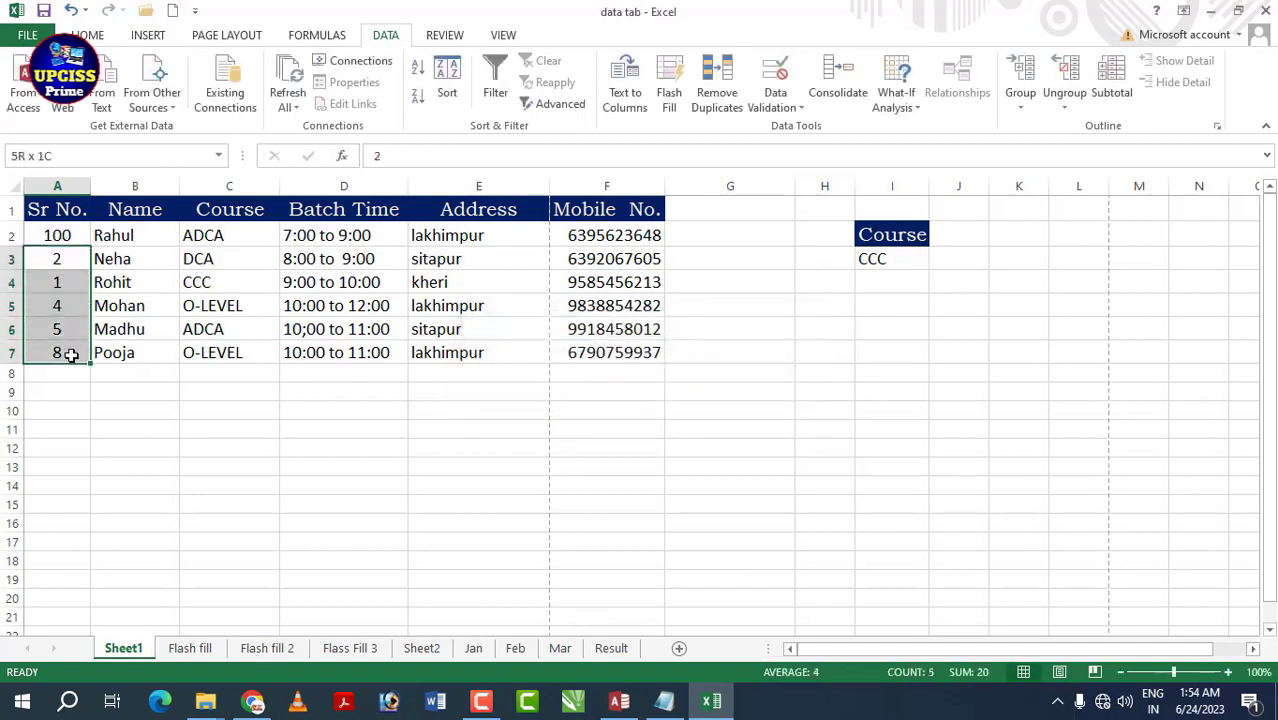
{"action": "left_click", "coordinate": [53, 256]}
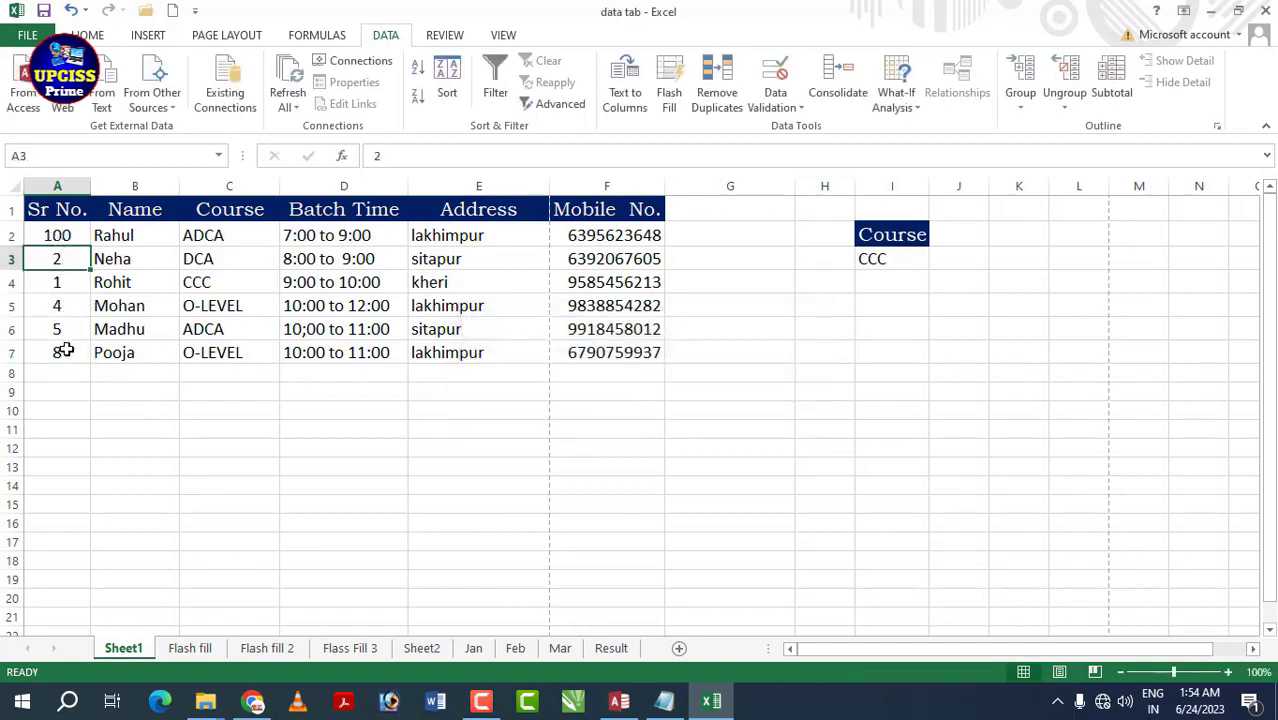
{"action": "left_click", "coordinate": [796, 110]}
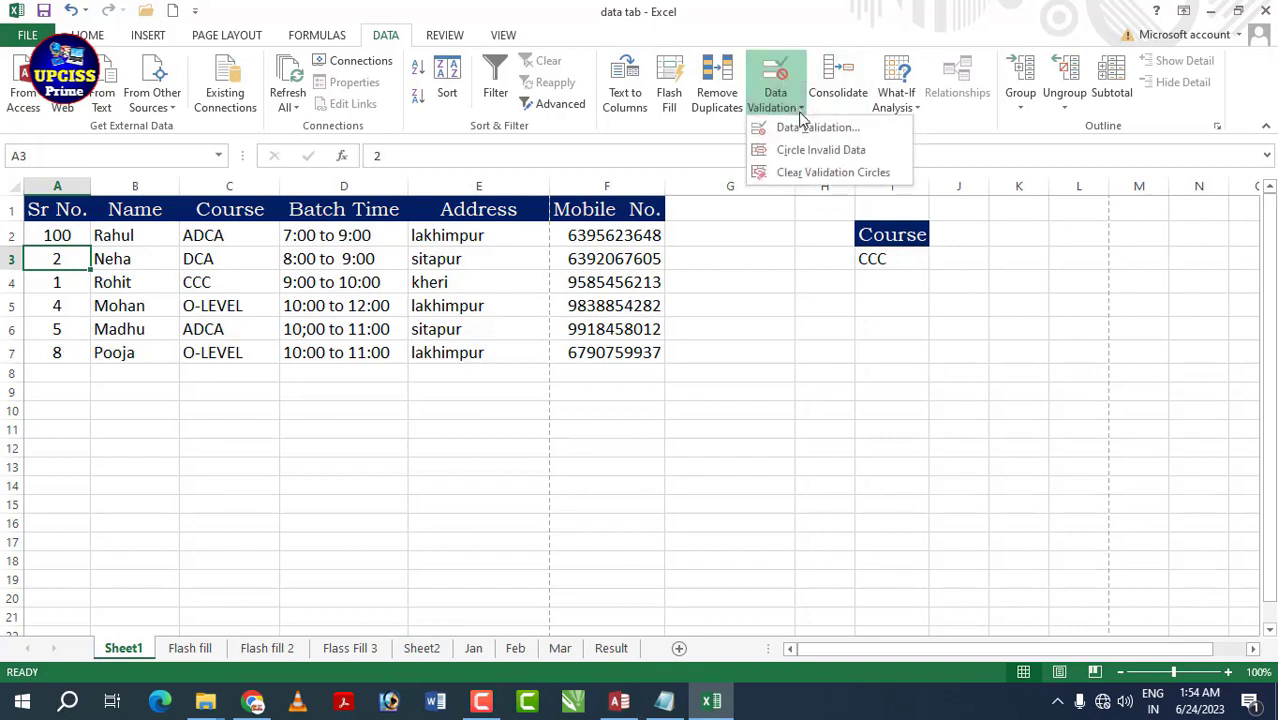
- Give I3 a List validation sourced from =$C$2:$C$7 and check its course dropdown
{"action": "left_click", "coordinate": [183, 450]}
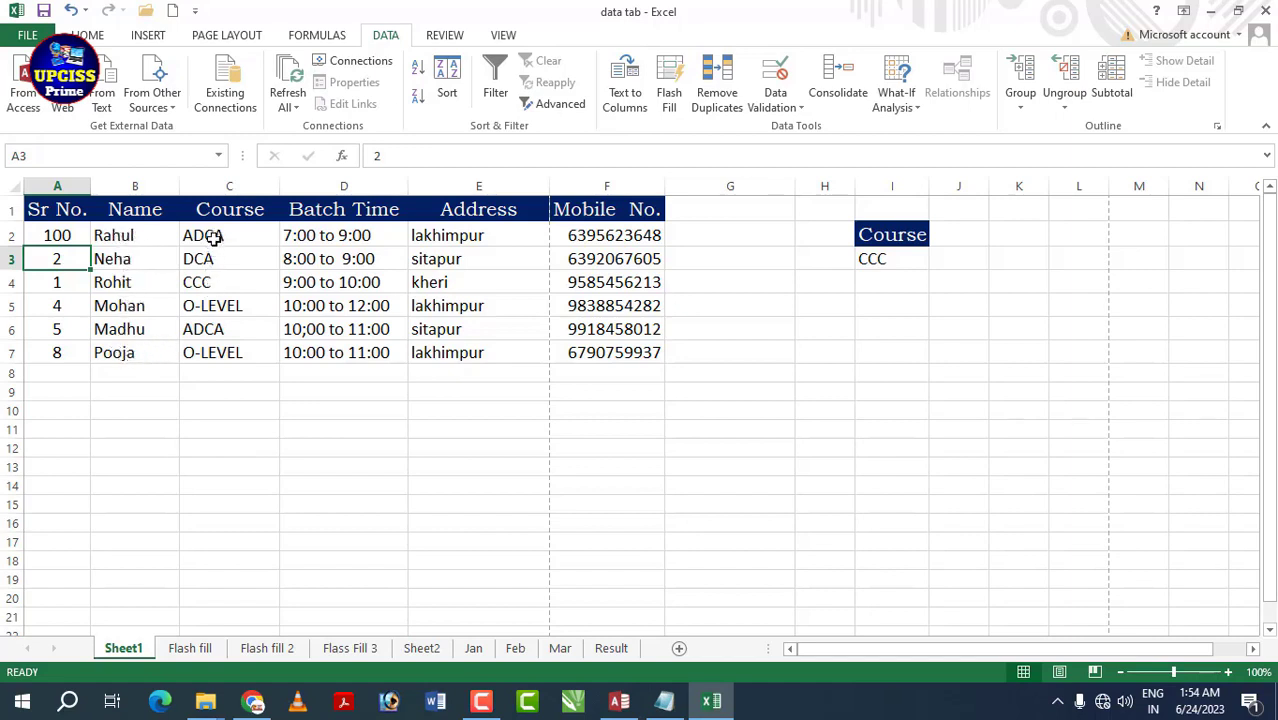
{"action": "left_click_drag", "start_coordinate": [214, 237], "coordinate": [226, 352]}
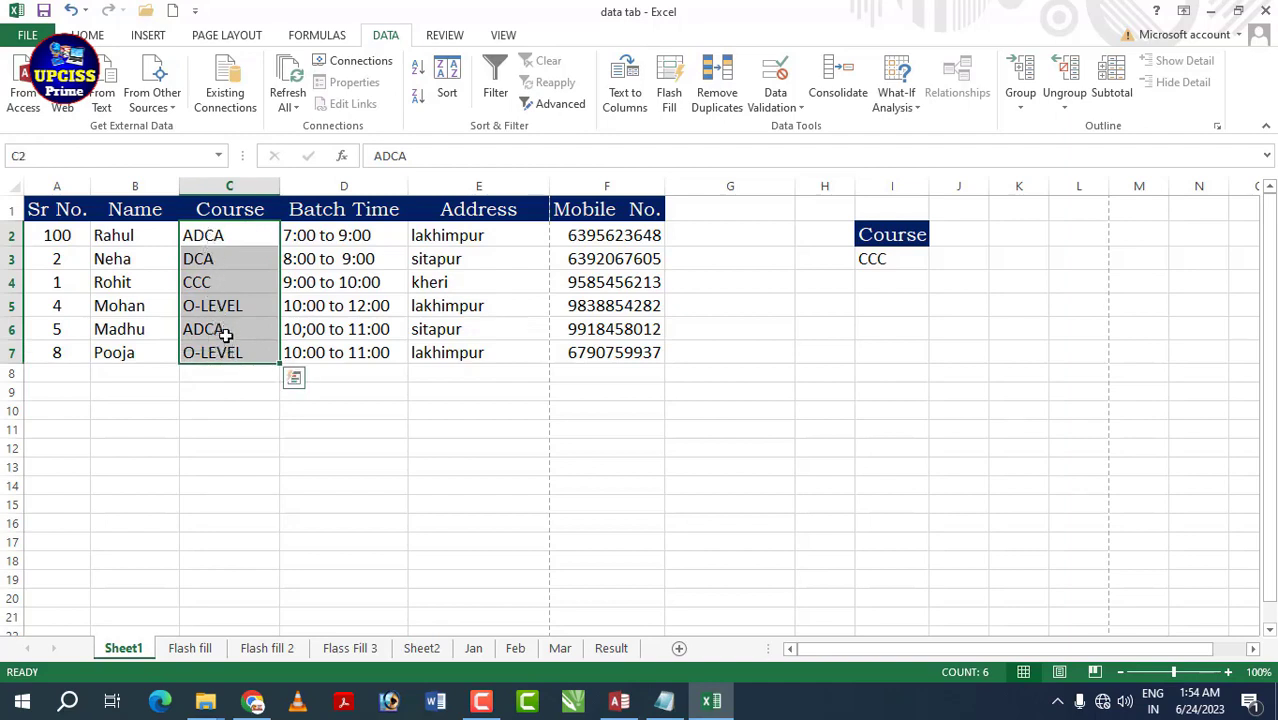
{"action": "left_click", "coordinate": [886, 259]}
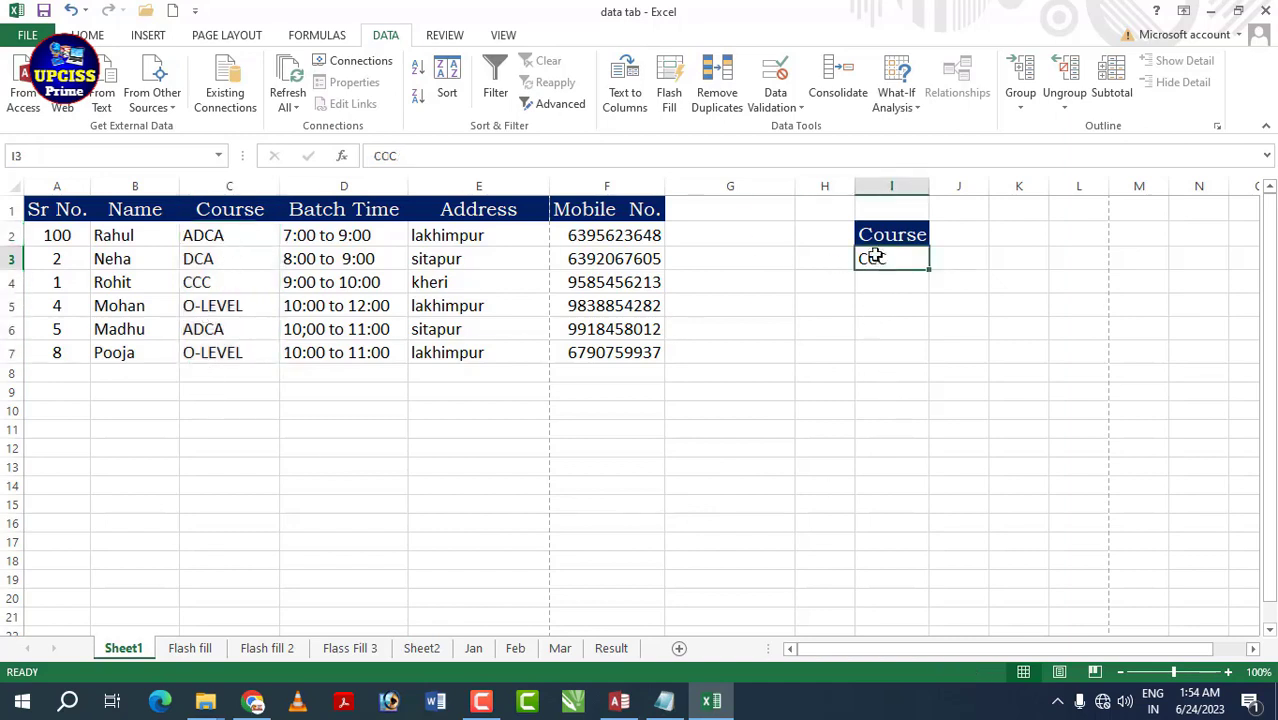
{"action": "left_click", "coordinate": [802, 104]}
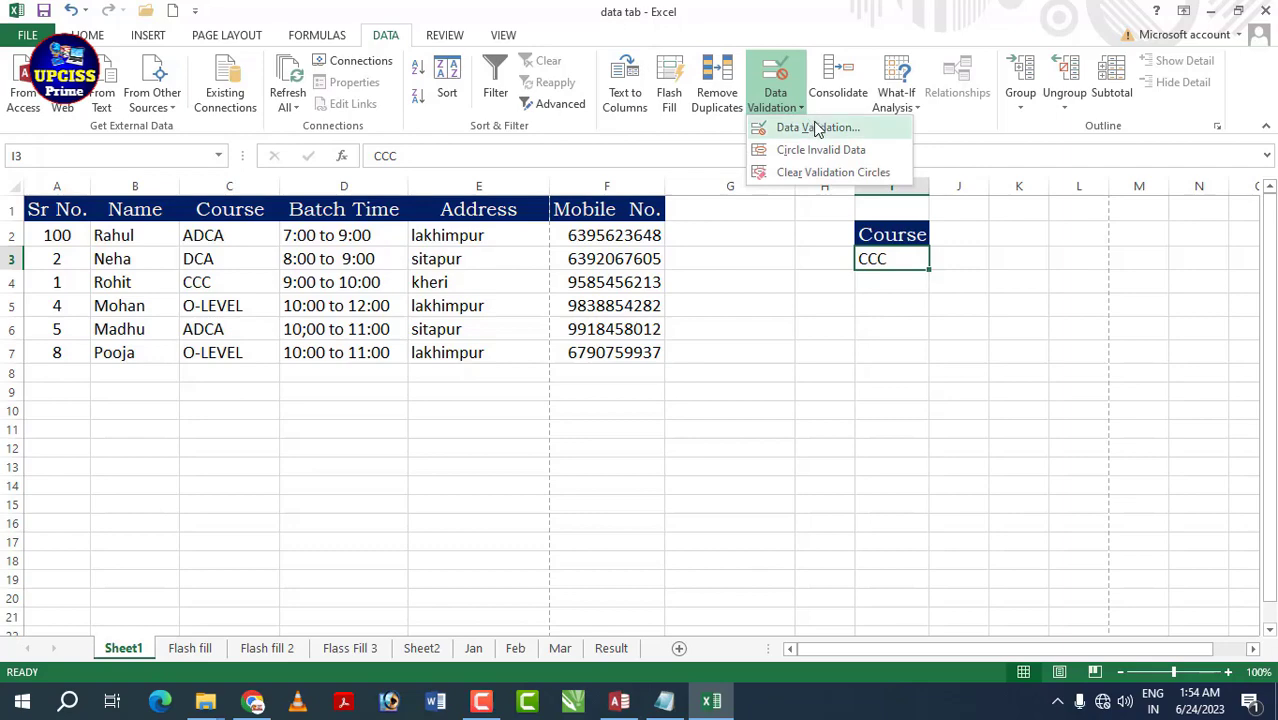
{"action": "left_click", "coordinate": [818, 128]}
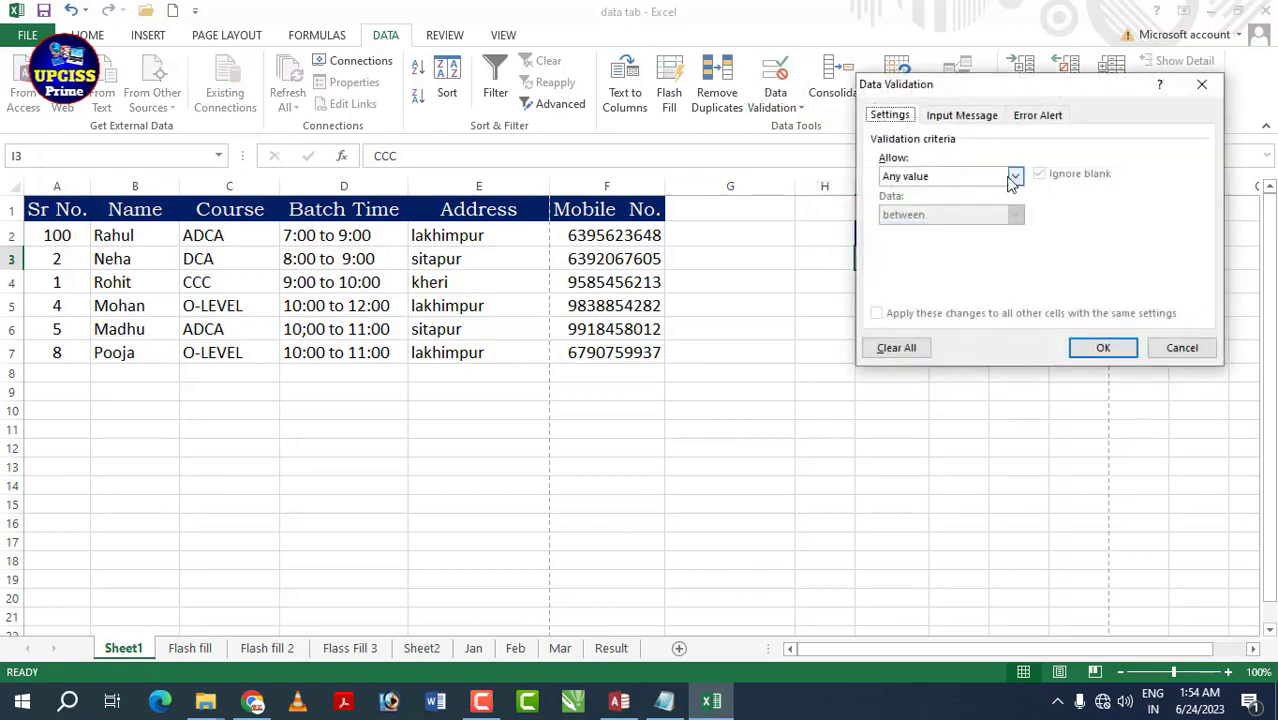
{"action": "left_click", "coordinate": [1014, 176]}
{"action": "left_click", "coordinate": [933, 232]}
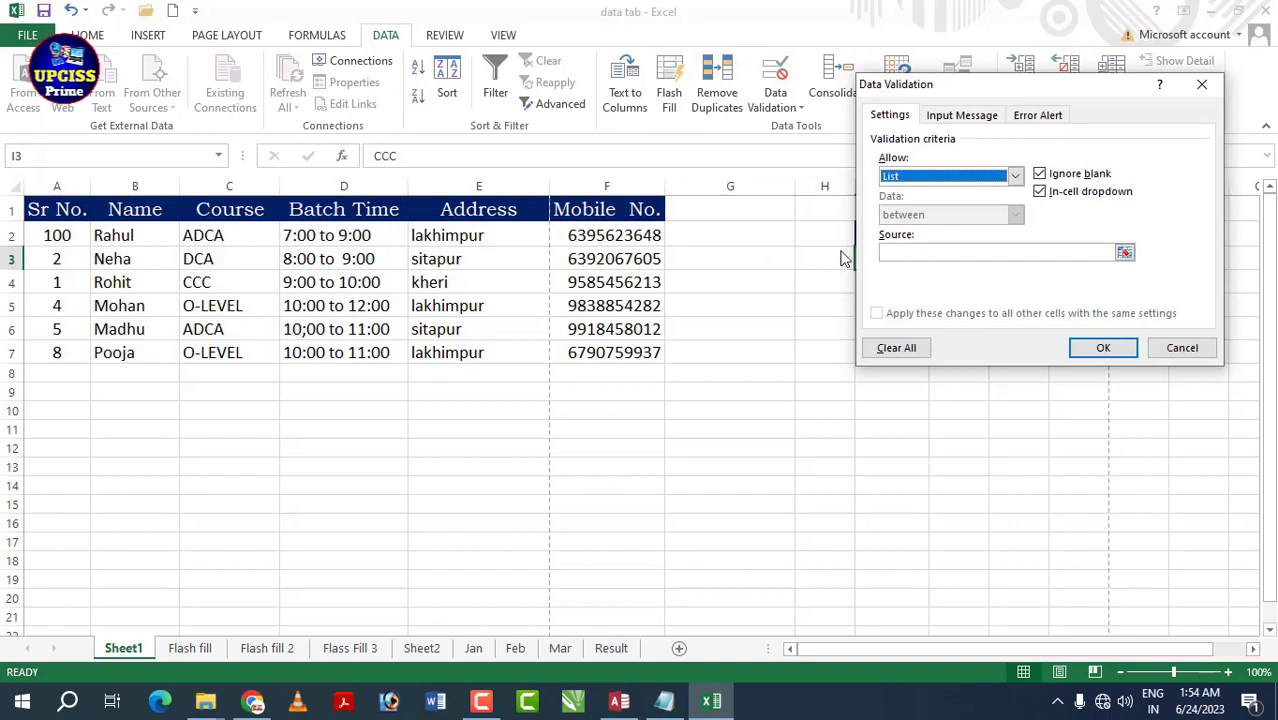
{"action": "left_click", "coordinate": [898, 255]}
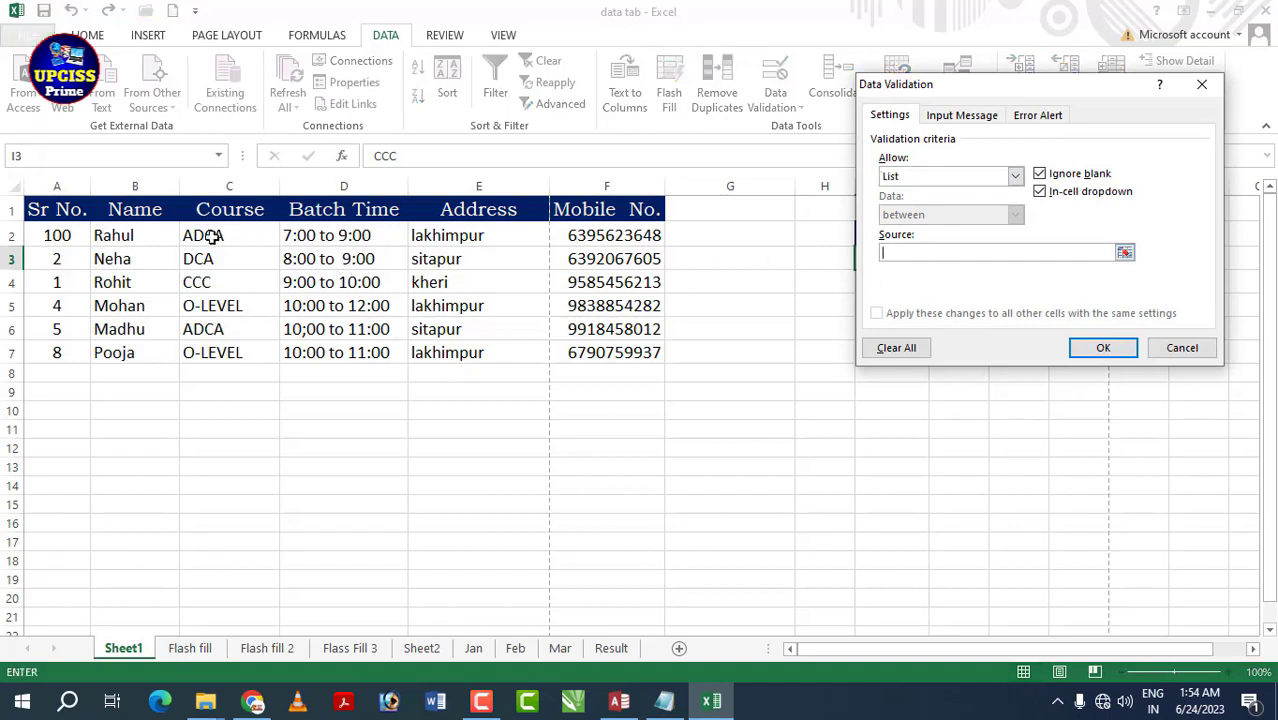
{"action": "left_click_drag", "start_coordinate": [208, 236], "coordinate": [226, 350]}
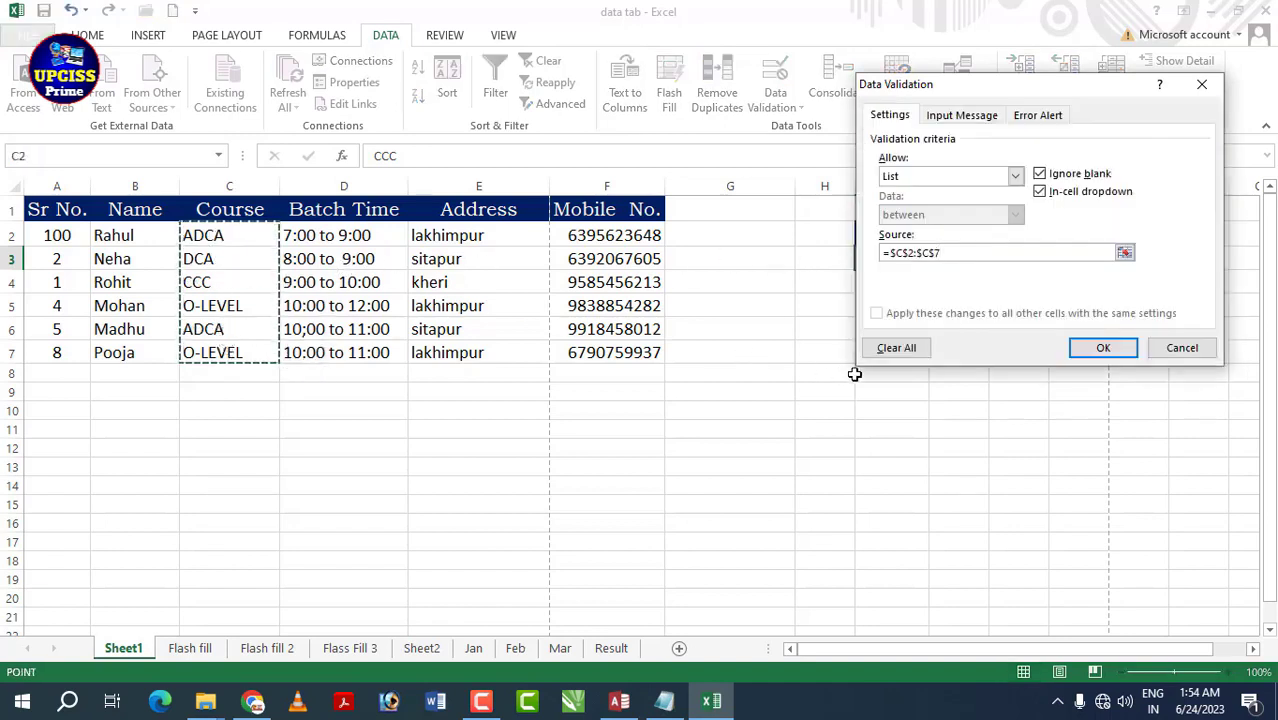
{"action": "left_click", "coordinate": [1103, 350]}
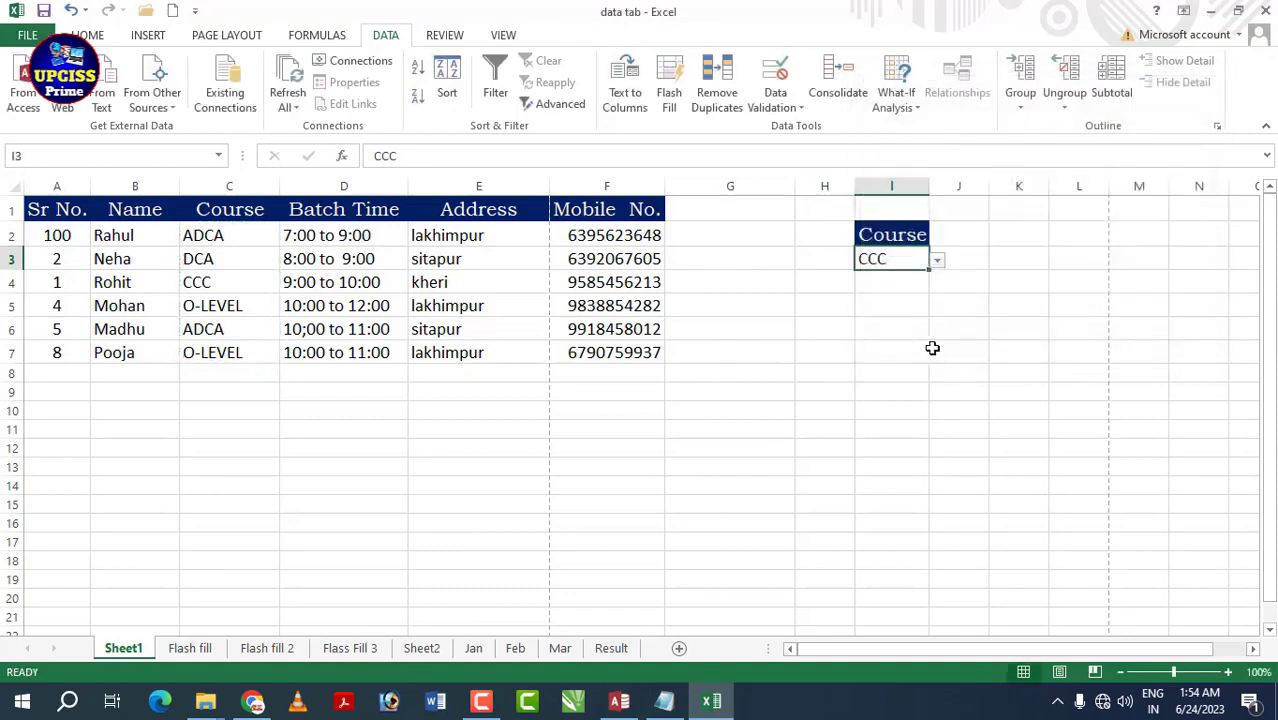
{"action": "left_click", "coordinate": [938, 262]}
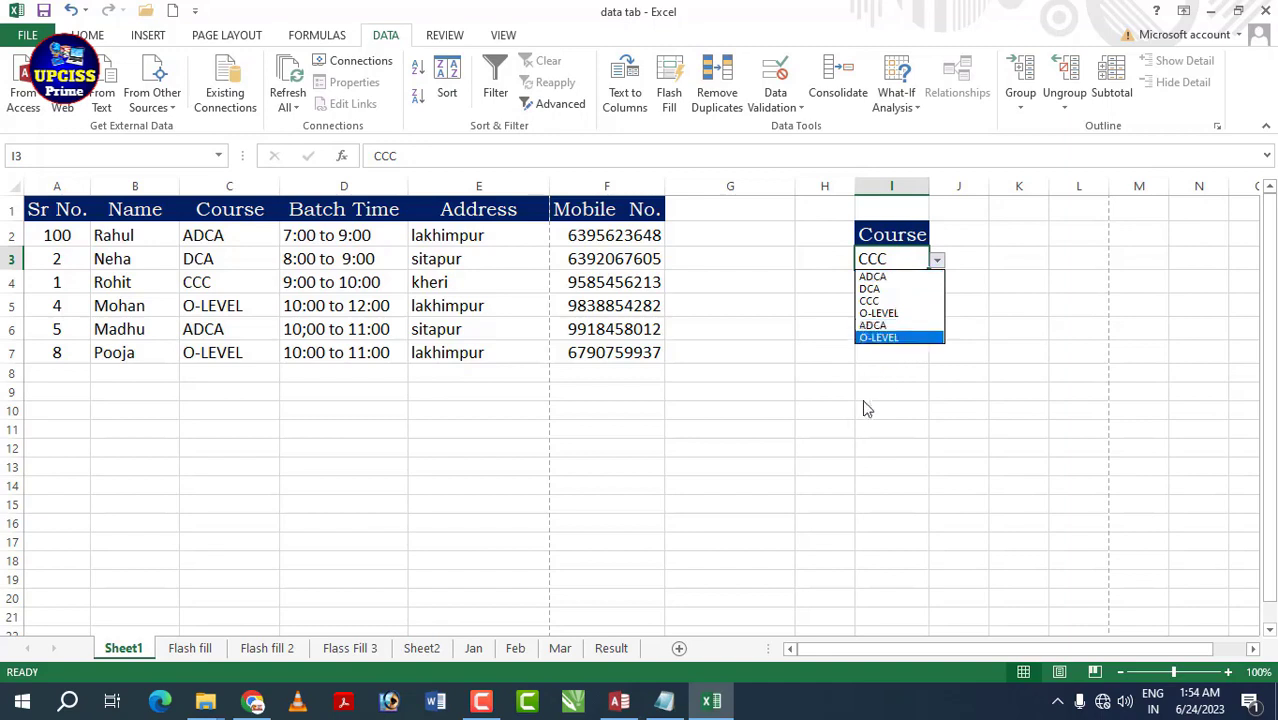
{"action": "left_click", "coordinate": [834, 436]}
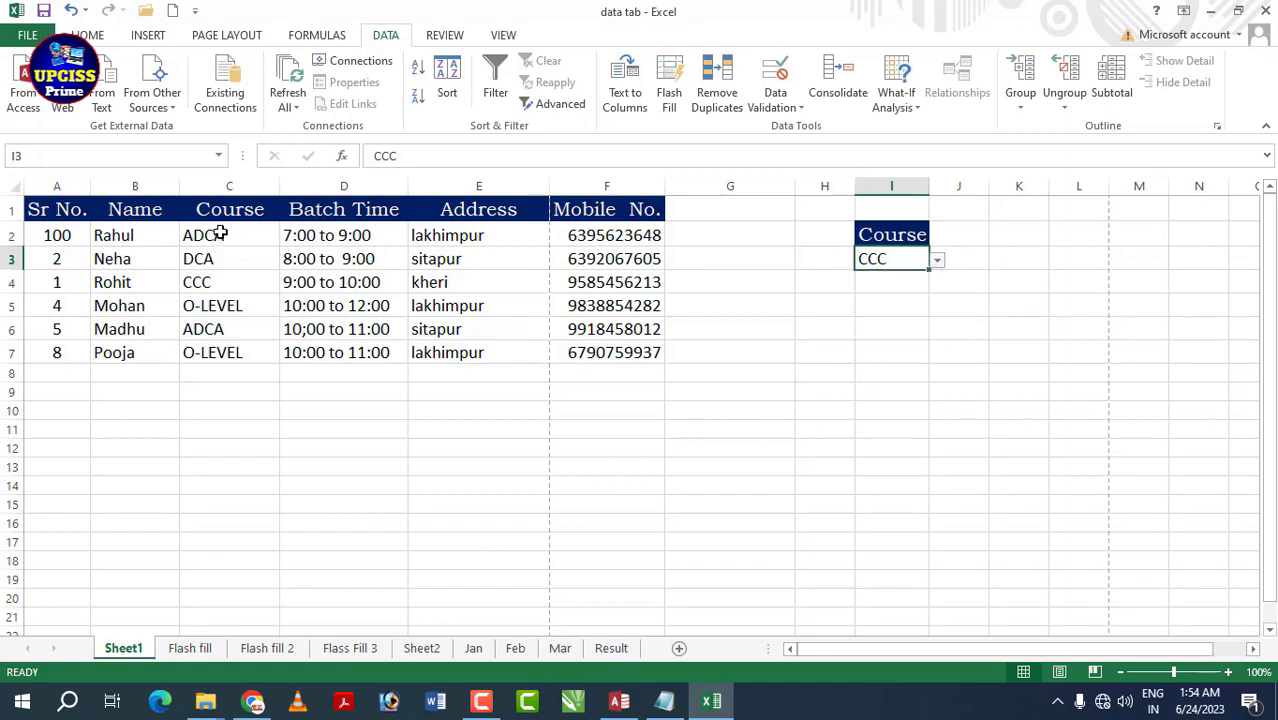
- Apply a List validation with source =$C$2:$C$7 to the Course cells C2:C7
{"action": "left_click_drag", "start_coordinate": [219, 235], "coordinate": [236, 350]}
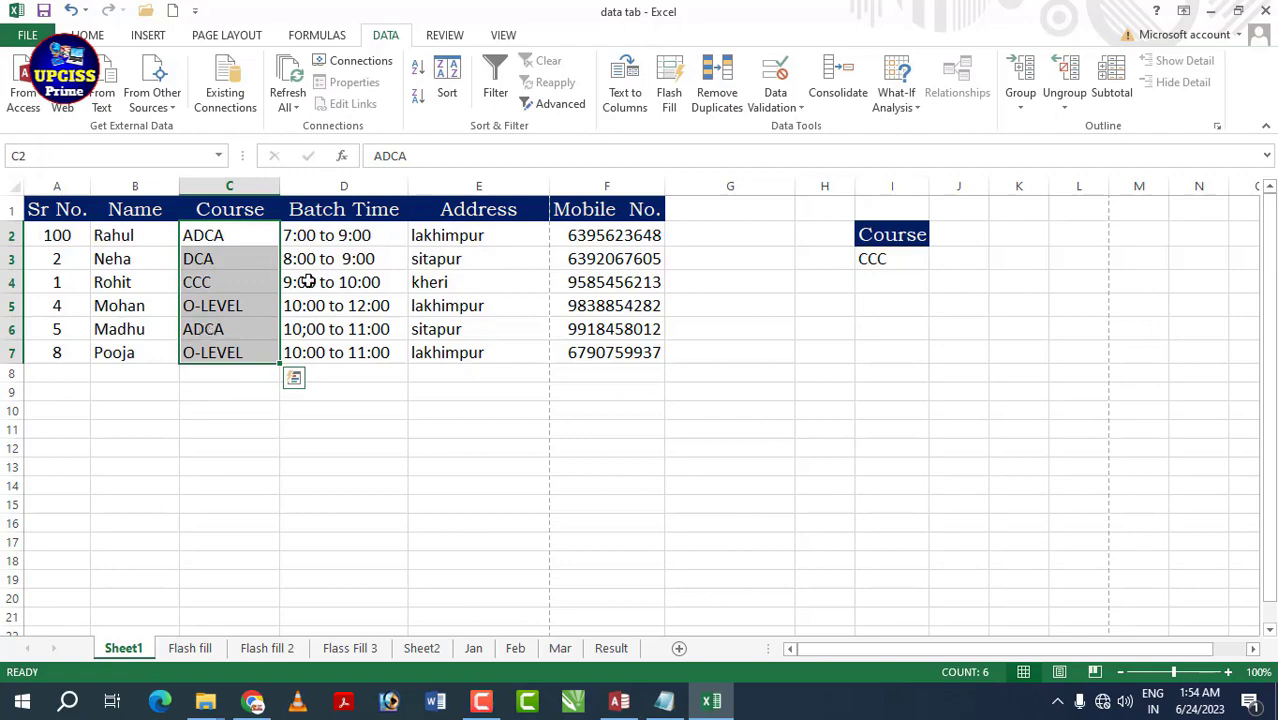
{"action": "left_click", "coordinate": [778, 104]}
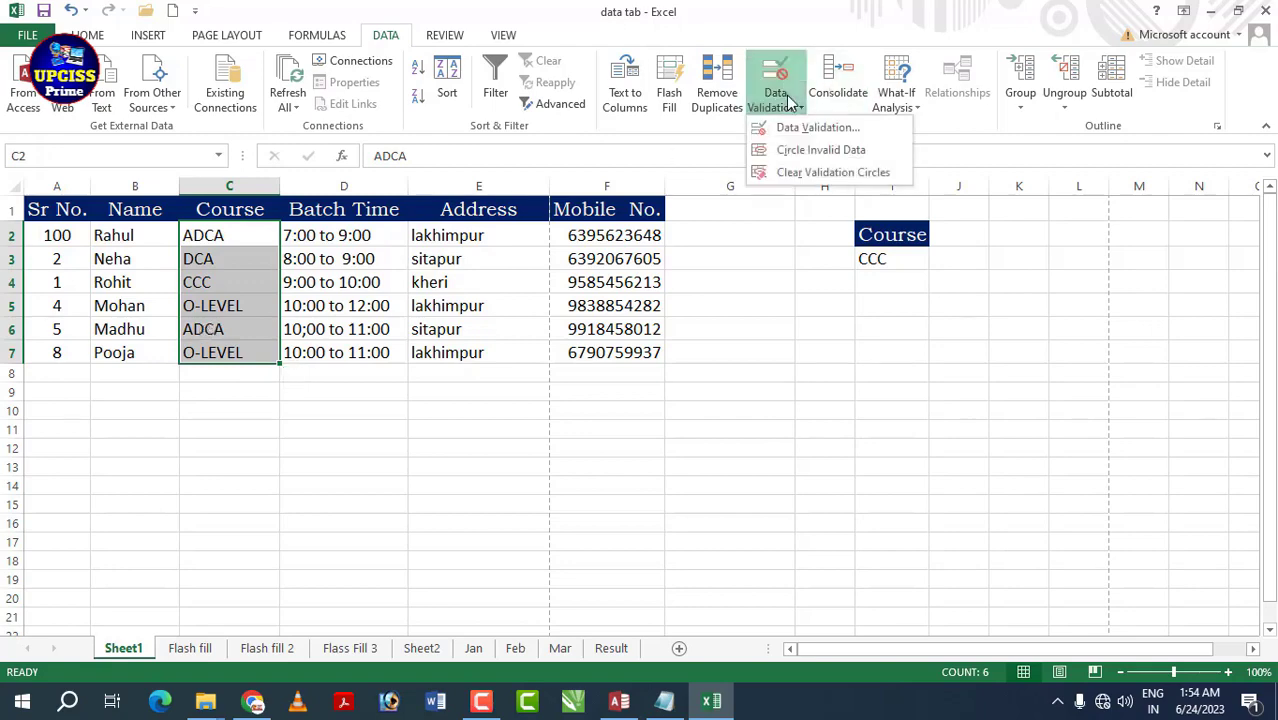
{"action": "left_click", "coordinate": [820, 137]}
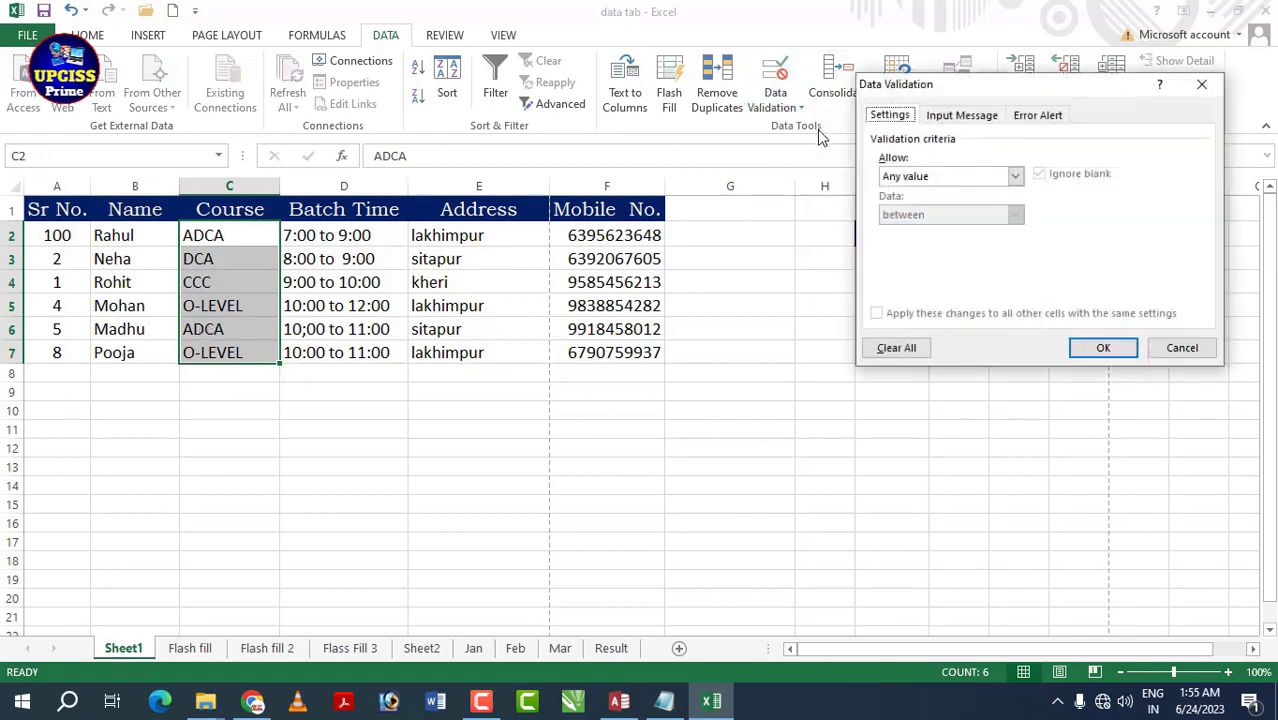
{"action": "left_click", "coordinate": [1015, 177]}
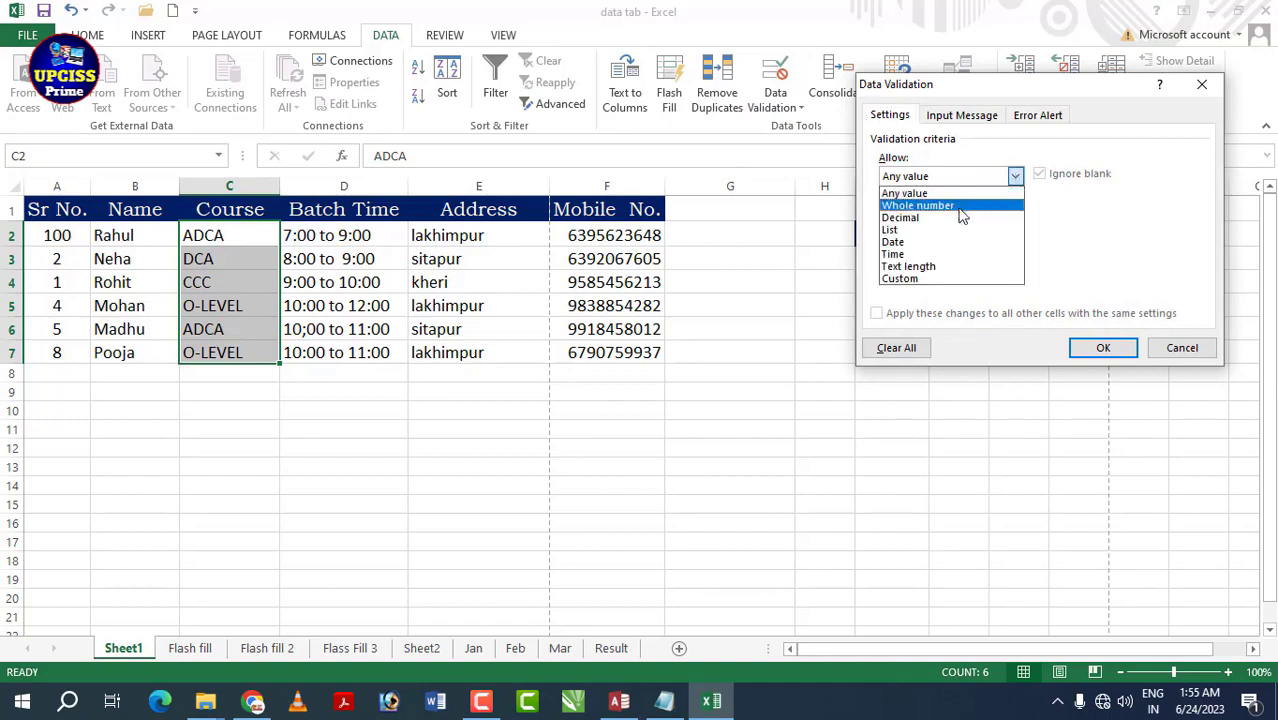
{"action": "left_click", "coordinate": [952, 228]}
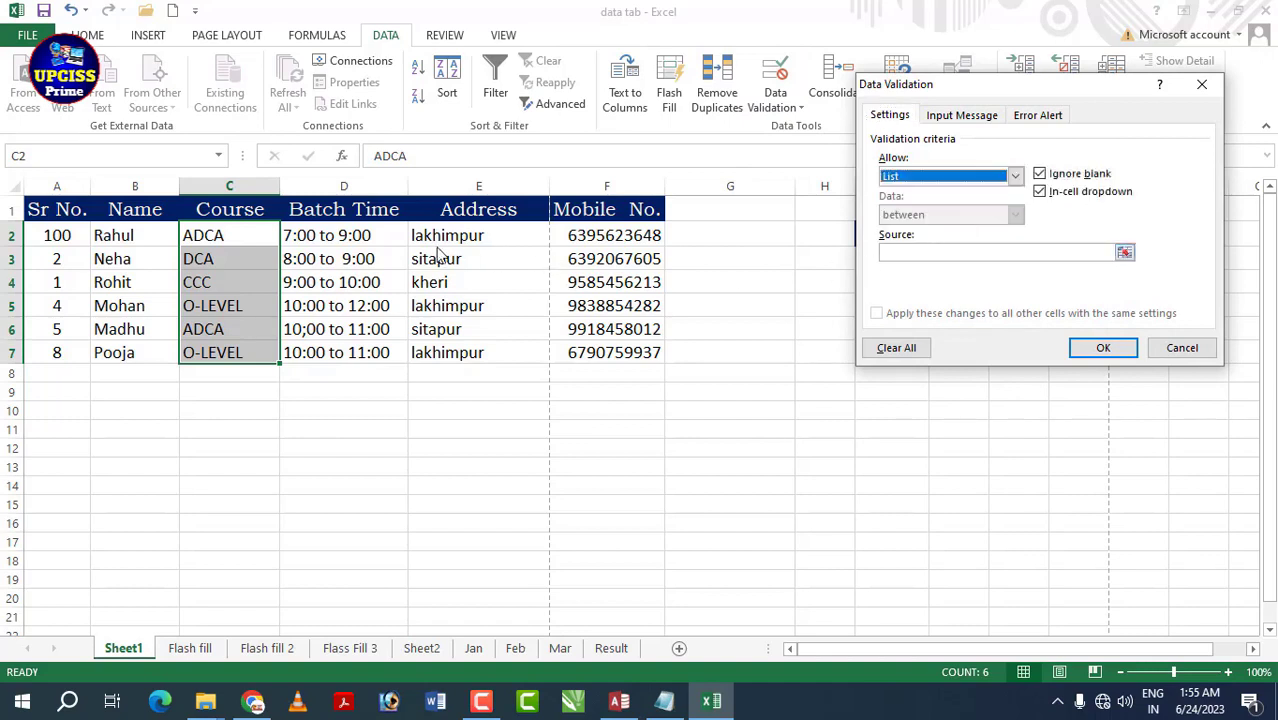
{"action": "left_click", "coordinate": [996, 252]}
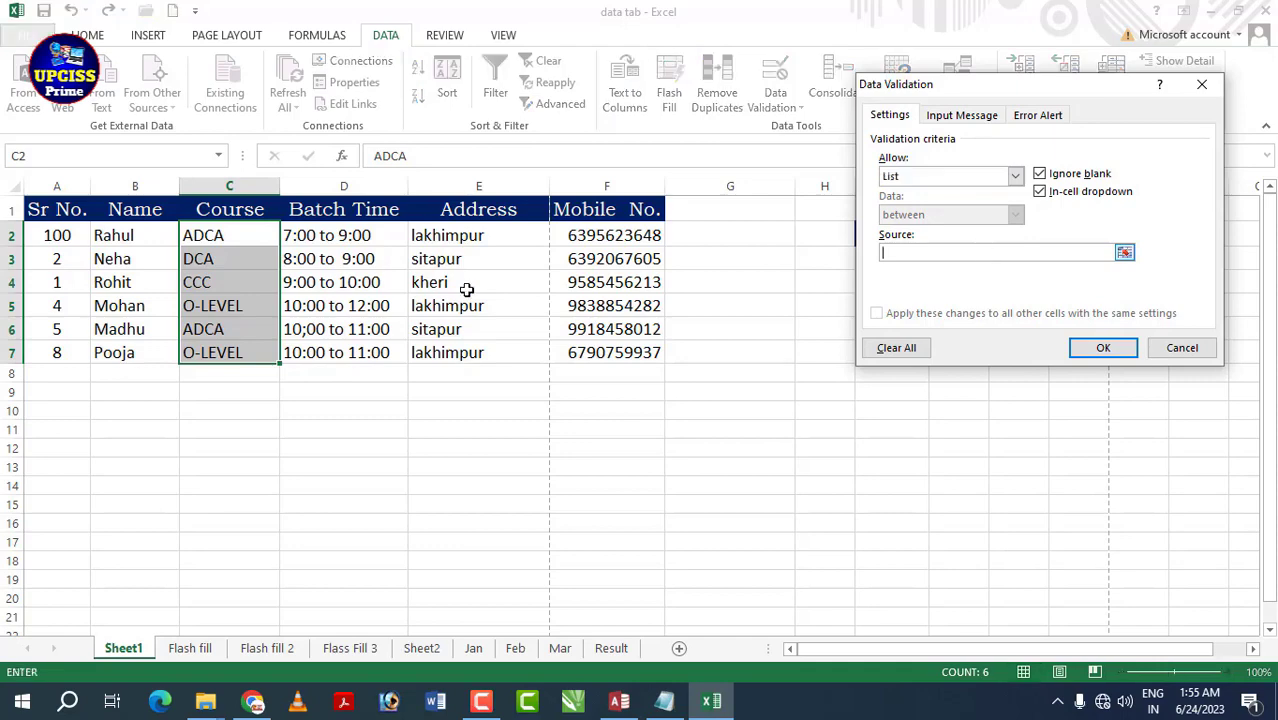
{"action": "left_click_drag", "start_coordinate": [241, 238], "coordinate": [245, 356]}
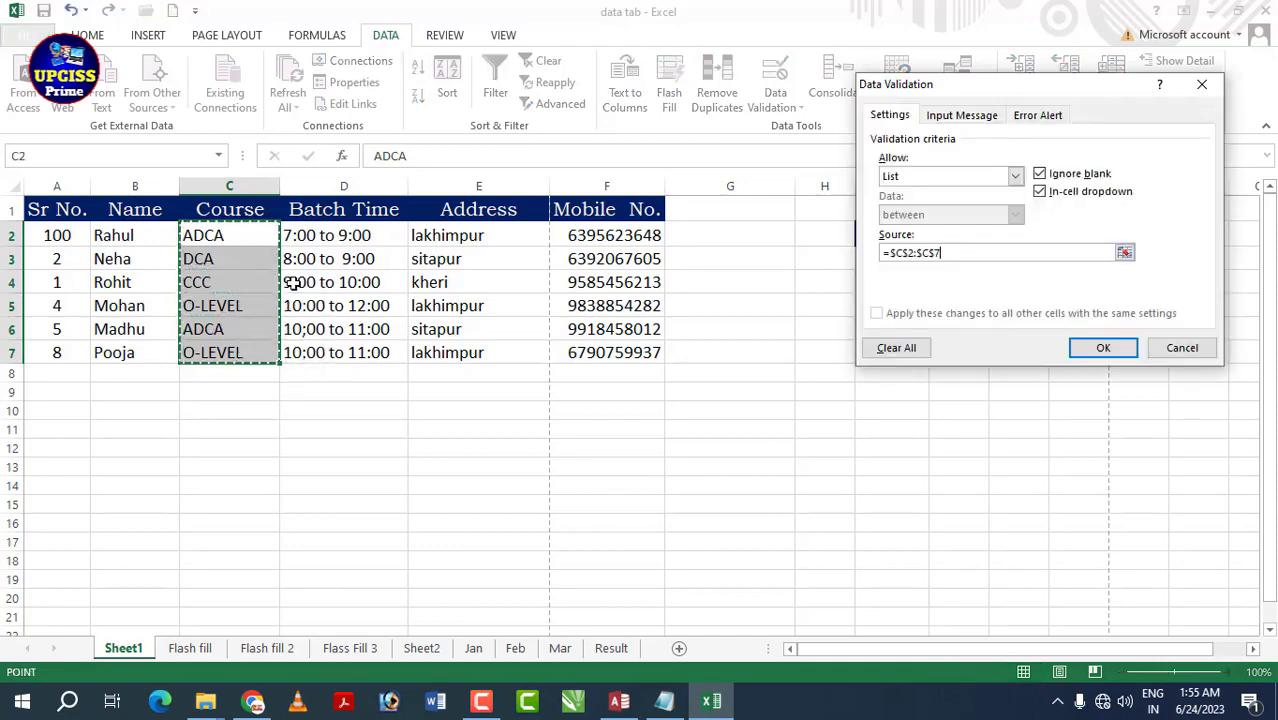
{"action": "left_click", "coordinate": [1105, 347]}
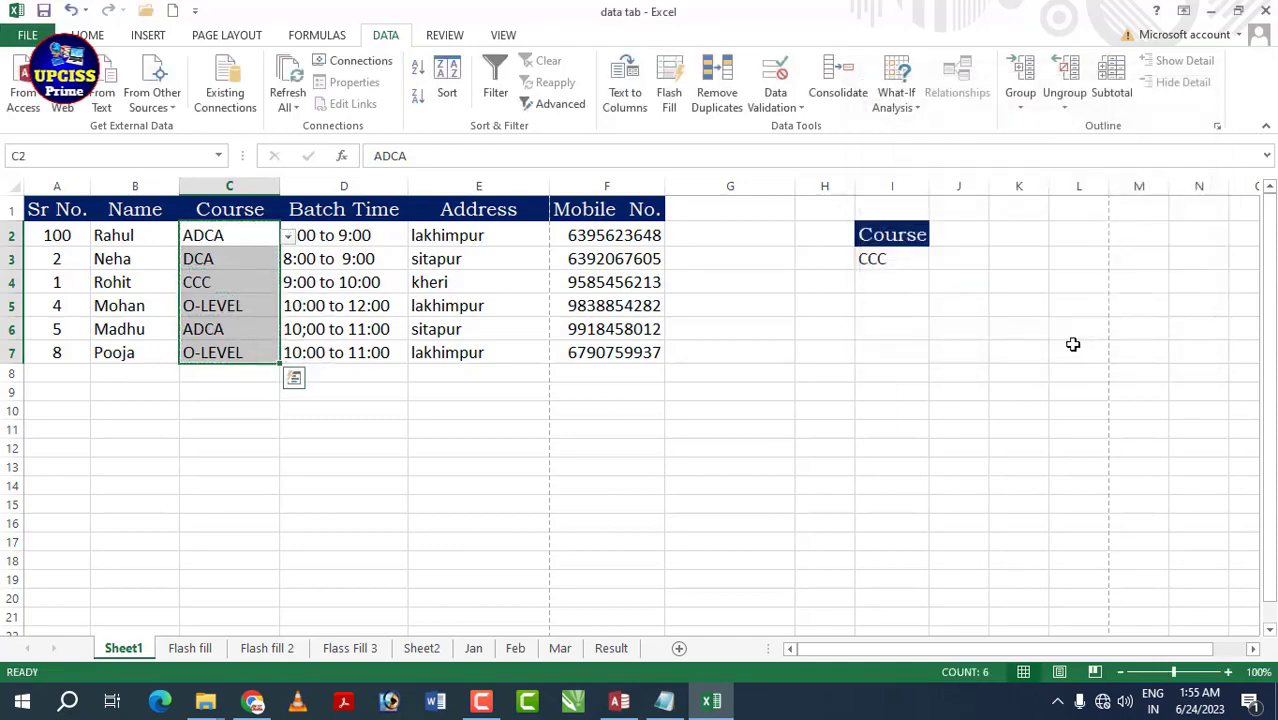
{"action": "left_click", "coordinate": [330, 376]}
- Pick CCC from the in-cell dropdowns in C2 and C3
{"action": "left_click", "coordinate": [262, 240]}
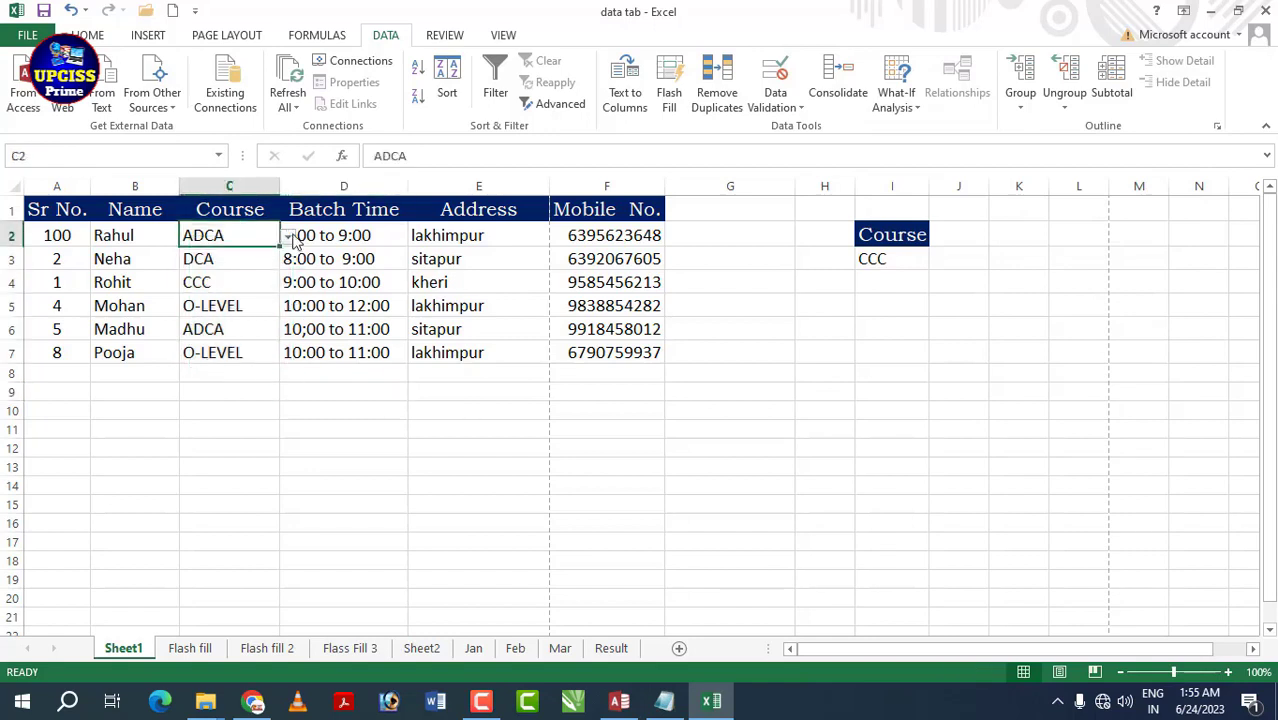
{"action": "left_click", "coordinate": [288, 236]}
{"action": "left_click", "coordinate": [235, 274]}
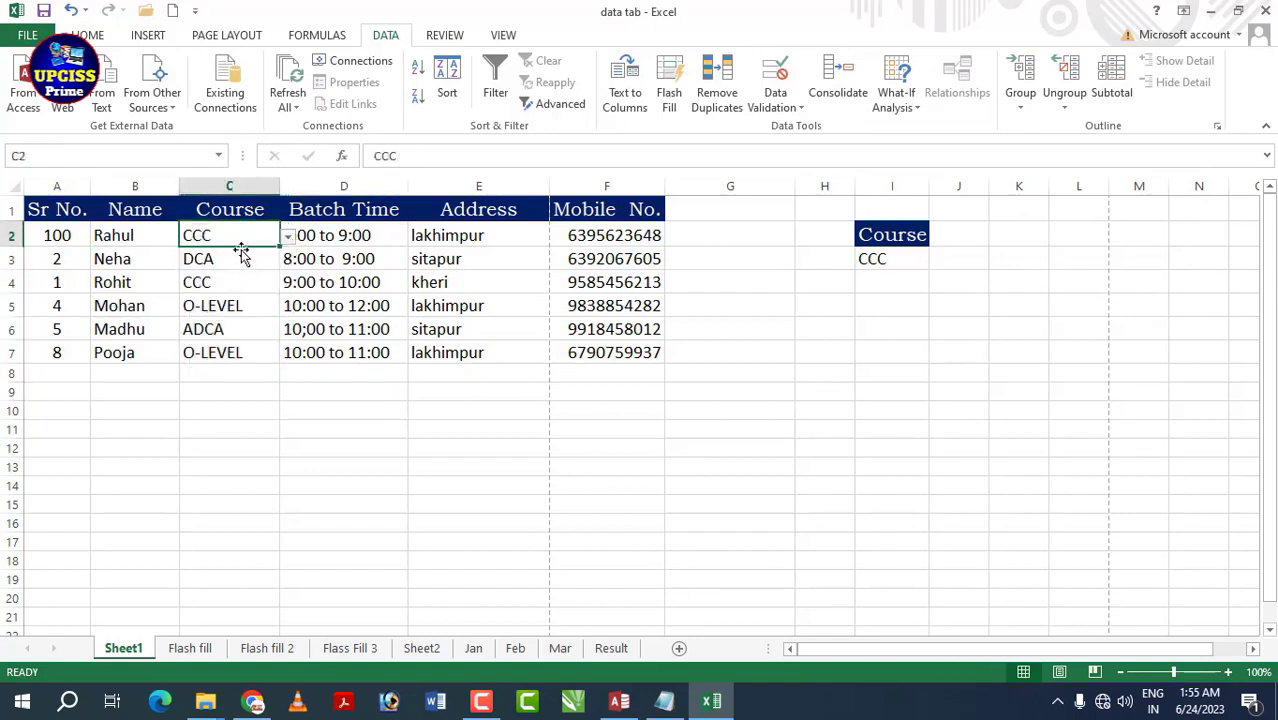
{"action": "left_click", "coordinate": [255, 272]}
{"action": "left_click", "coordinate": [286, 262]}
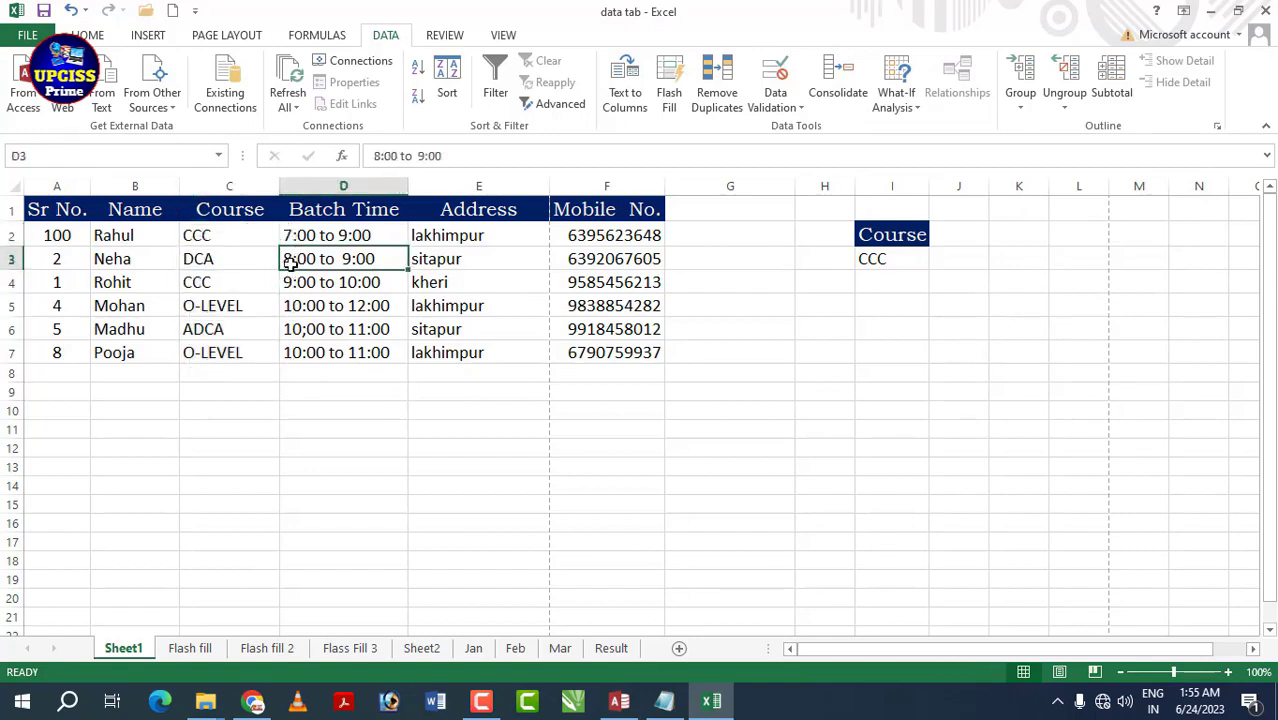
{"action": "left_click", "coordinate": [267, 265]}
{"action": "left_click", "coordinate": [288, 260]}
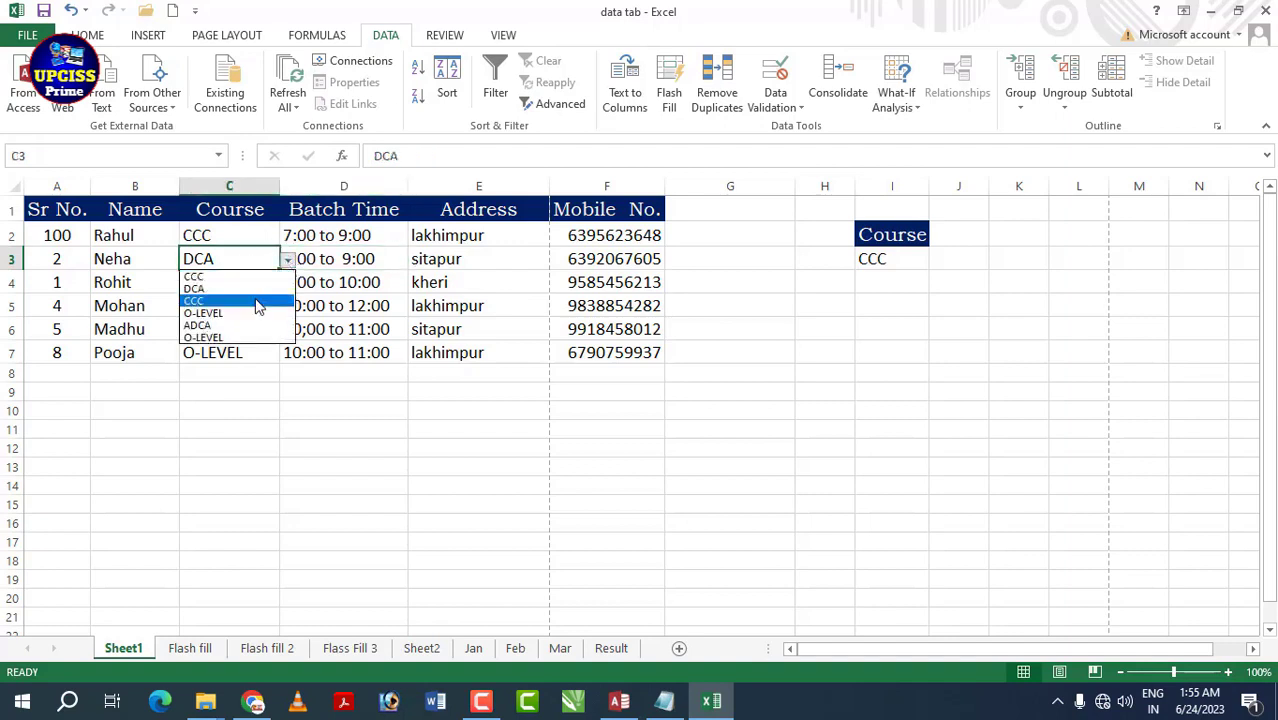
{"action": "left_click", "coordinate": [233, 279]}
- Click an empty cell and bring up the Data Validation options
{"action": "left_click", "coordinate": [232, 310]}
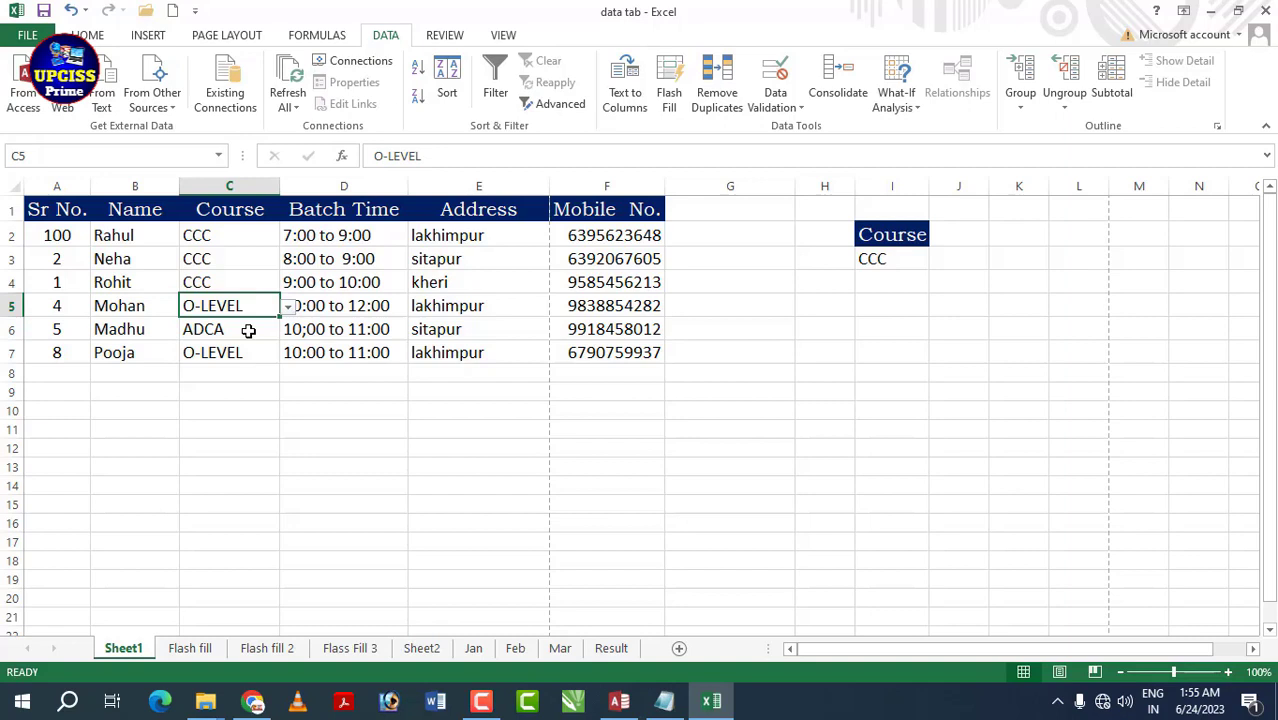
{"action": "left_click", "coordinate": [478, 410]}
{"action": "left_click", "coordinate": [775, 100]}
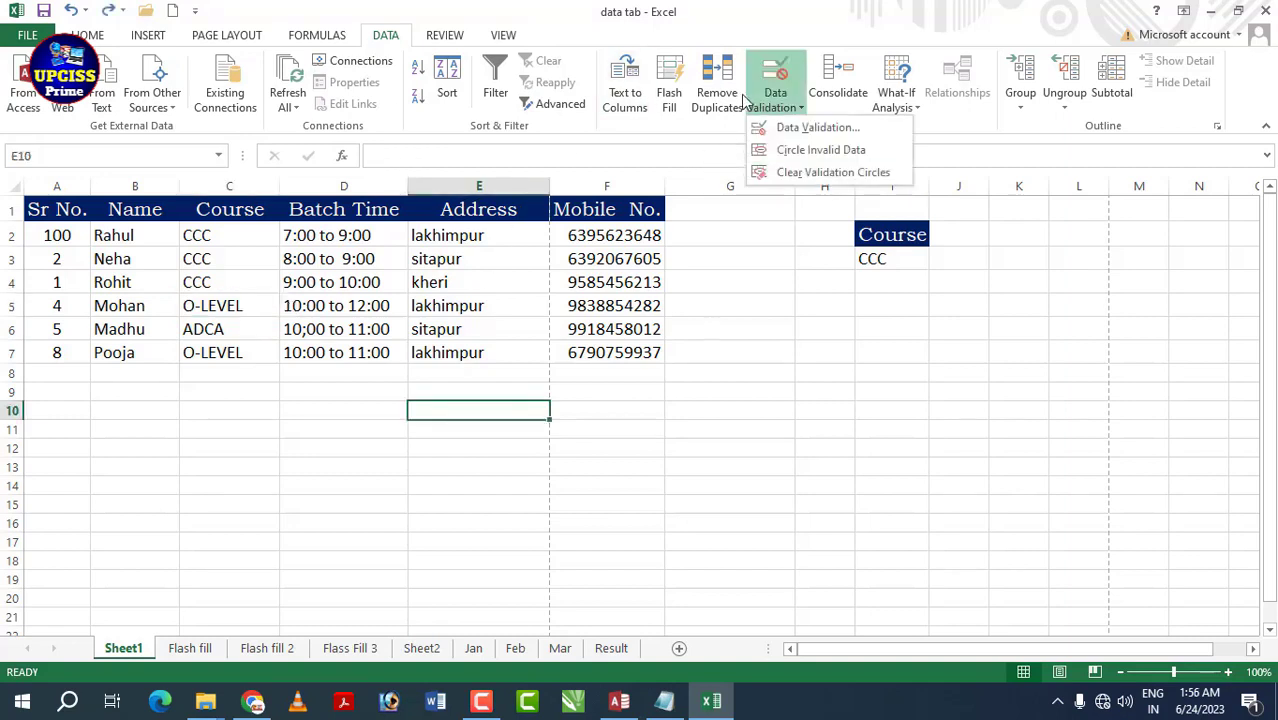
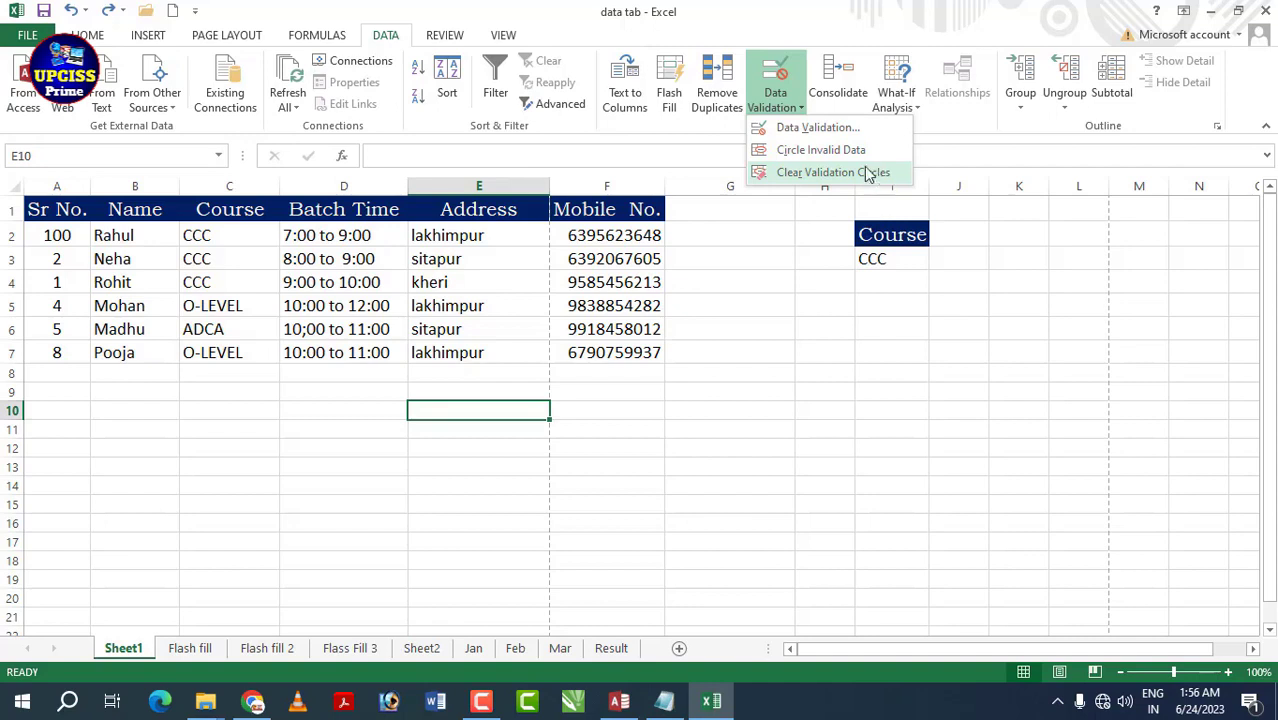
- Clear the old Address entries from E2:E7
{"action": "left_click", "coordinate": [797, 277]}
{"action": "left_click_drag", "start_coordinate": [499, 242], "coordinate": [492, 360]}
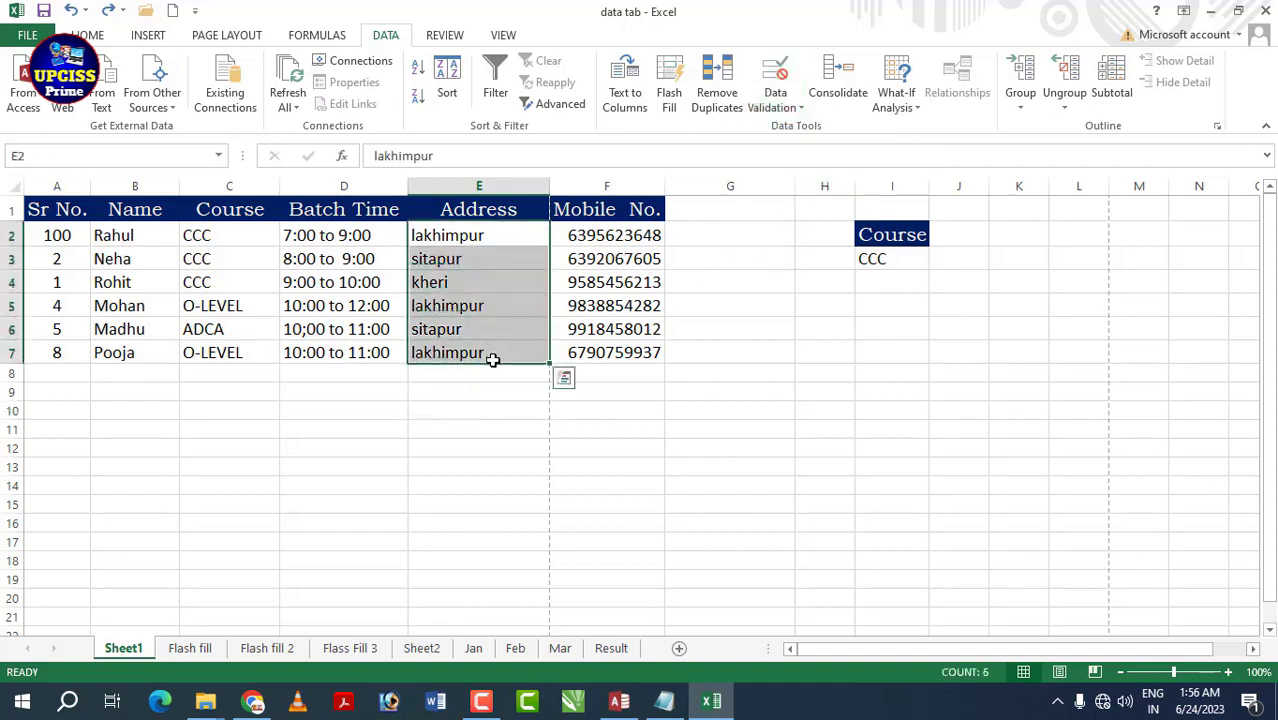
{"action": "key", "text": "Delete"}
{"action": "left_click", "coordinate": [478, 410]}
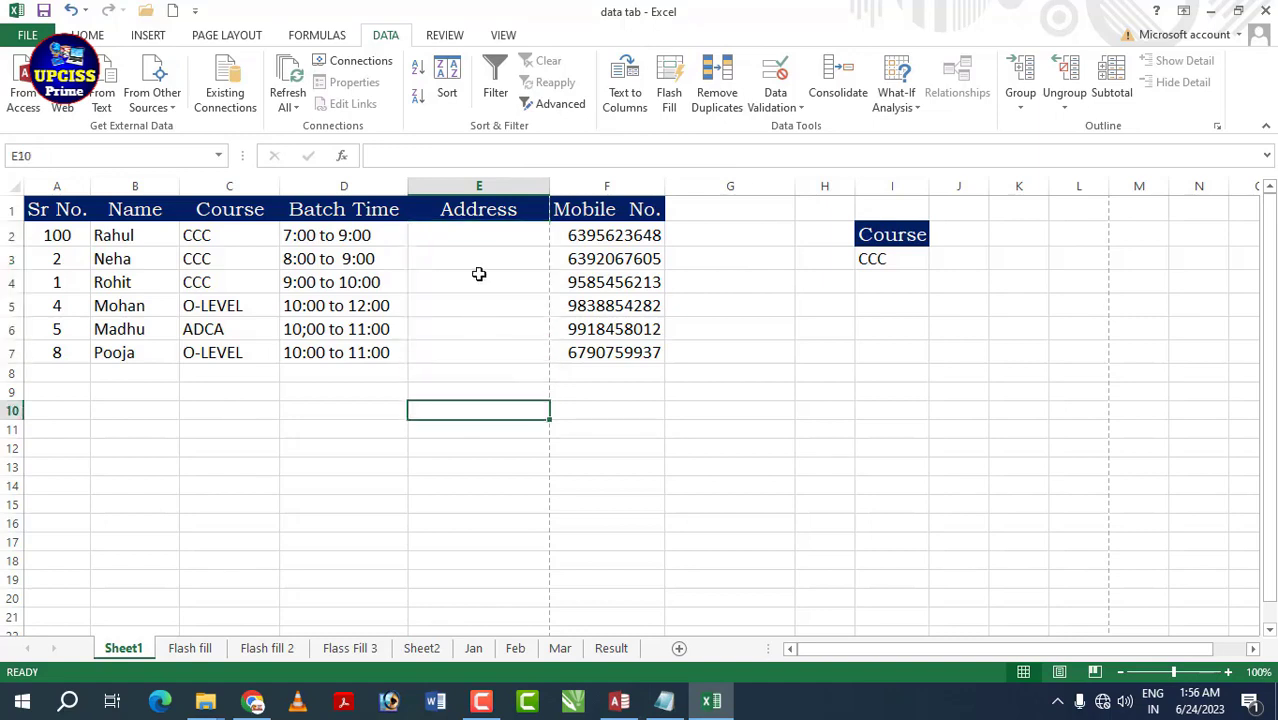
{"action": "left_click_drag", "start_coordinate": [474, 237], "coordinate": [470, 351]}
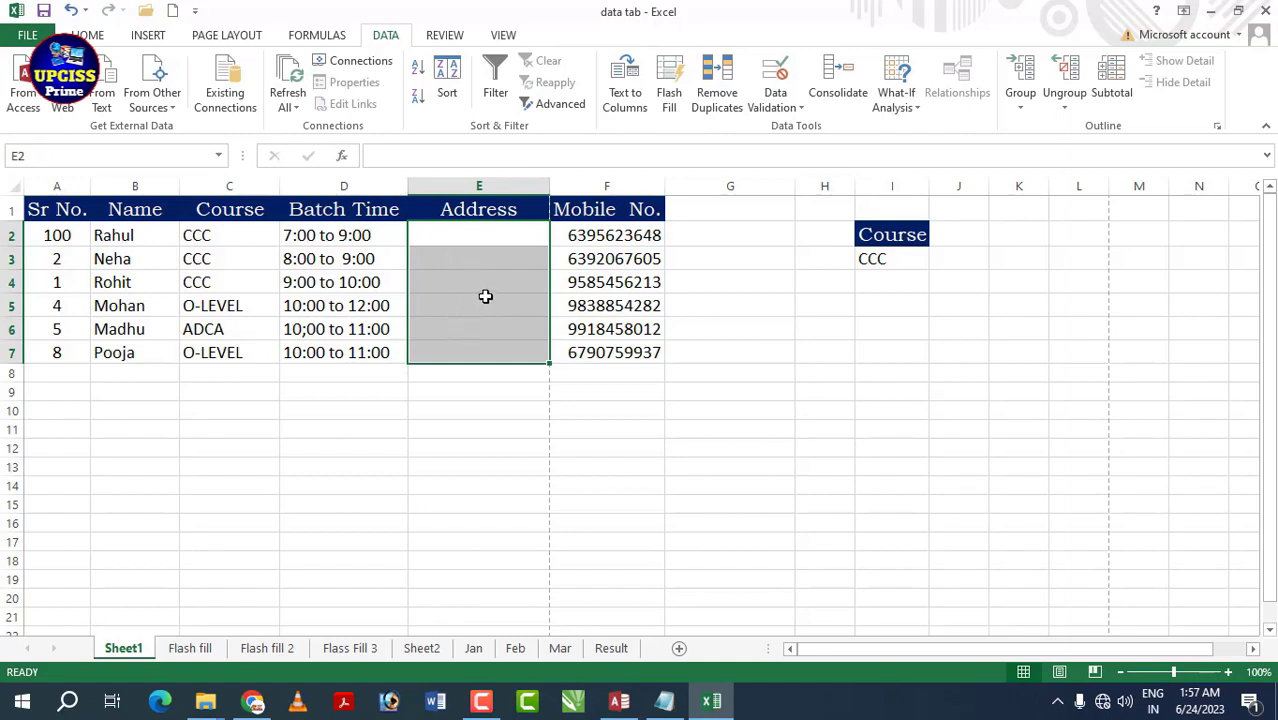
{"action": "left_click", "coordinate": [584, 393]}
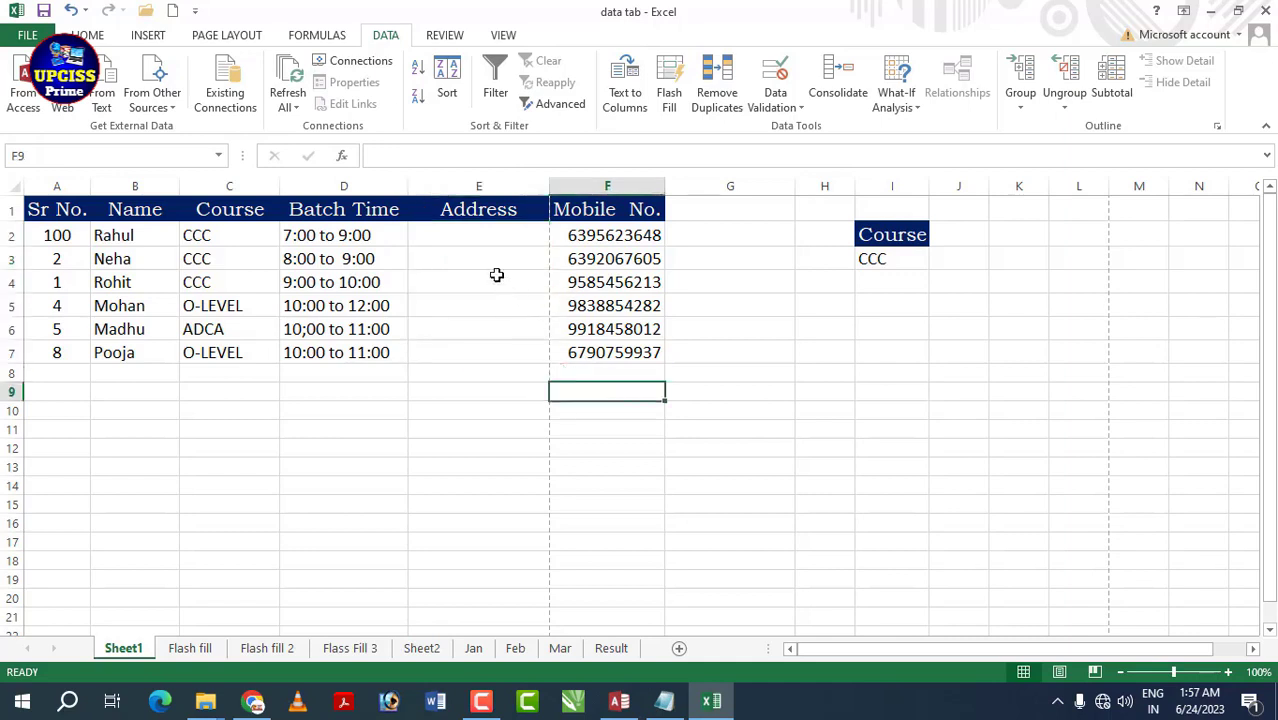
- Enter 1, 5 and 15 into E2, E3 and E4
{"action": "left_click", "coordinate": [484, 237]}
{"action": "type", "text": "1"}
{"action": "key", "text": "Return"}
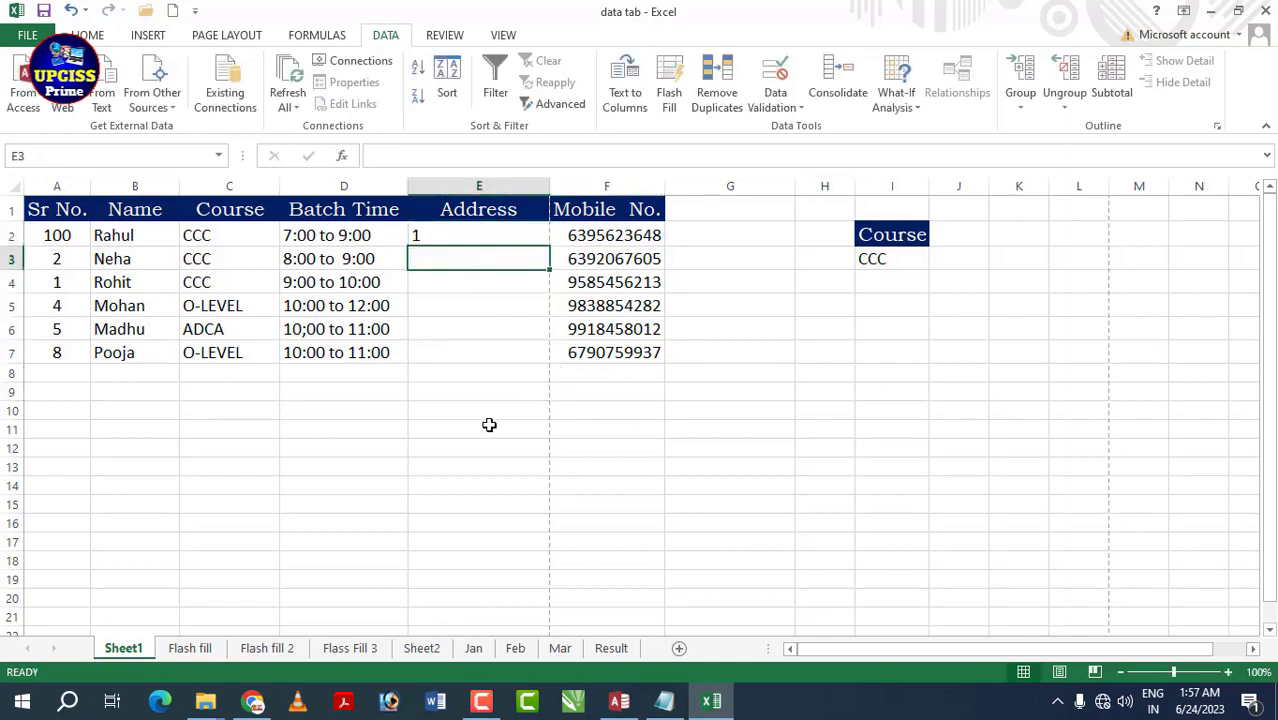
{"action": "type", "text": "5"}
{"action": "key", "text": "Return"}
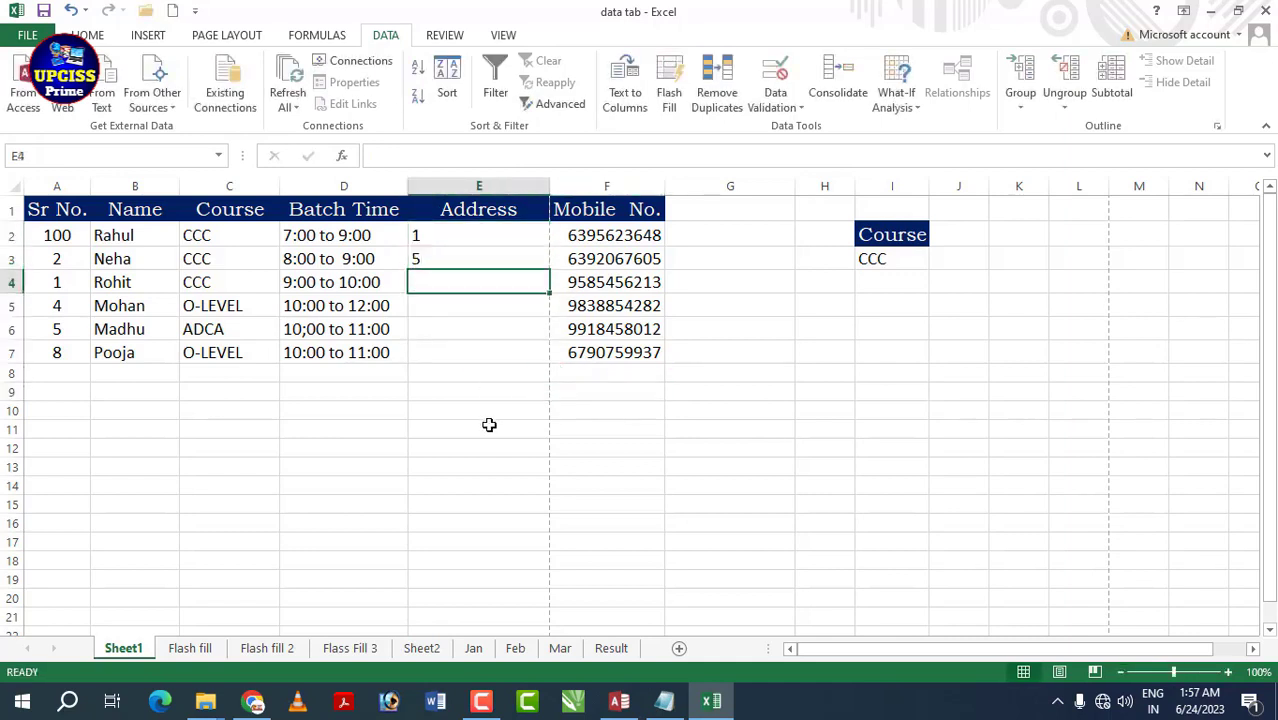
{"action": "type", "text": "15"}
{"action": "key", "text": "Return"}
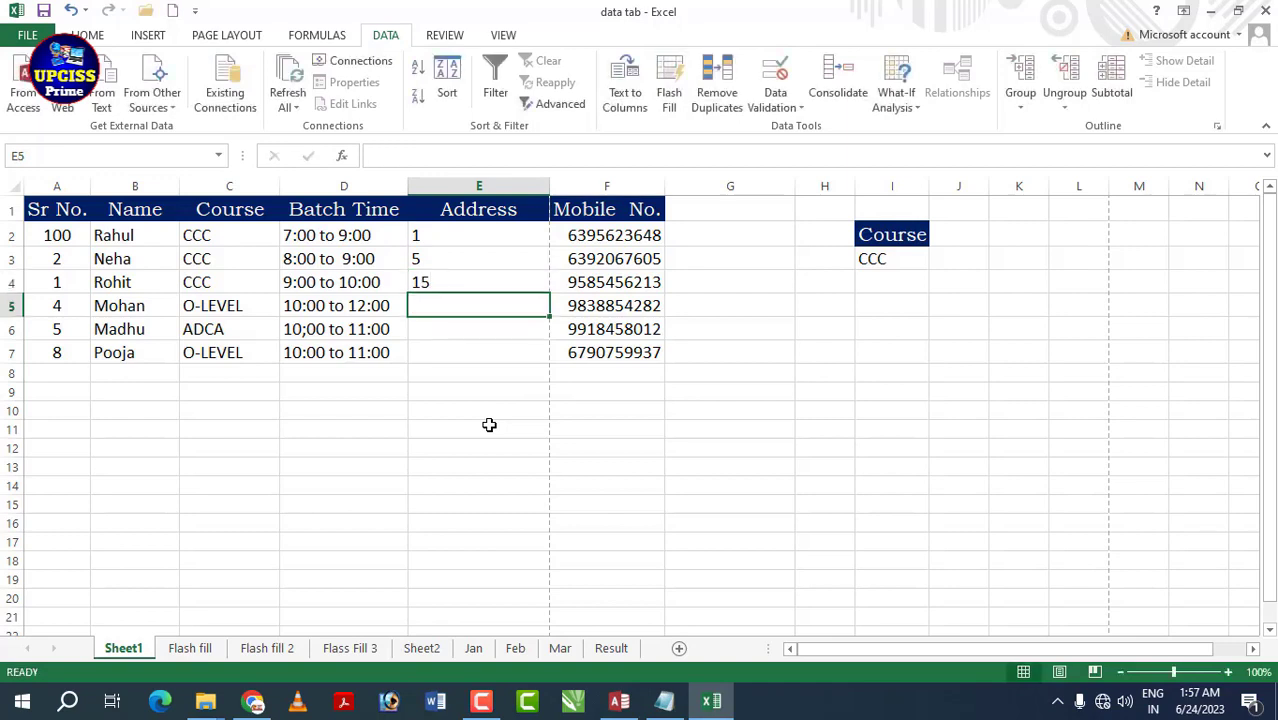
- Enter 45, 10 and 18 into E5, E6 and E7
{"action": "type", "text": "45"}
{"action": "key", "text": "Return"}
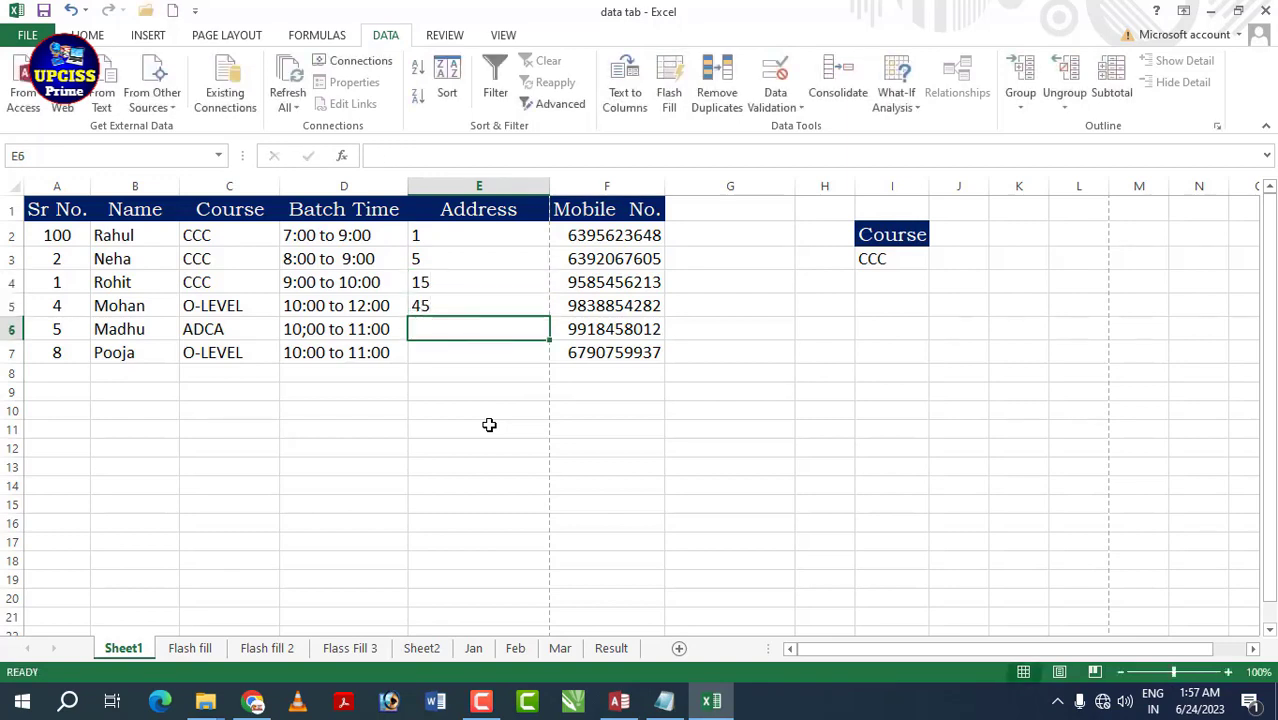
{"action": "type", "text": "10"}
{"action": "key", "text": "Return"}
{"action": "type", "text": "18"}
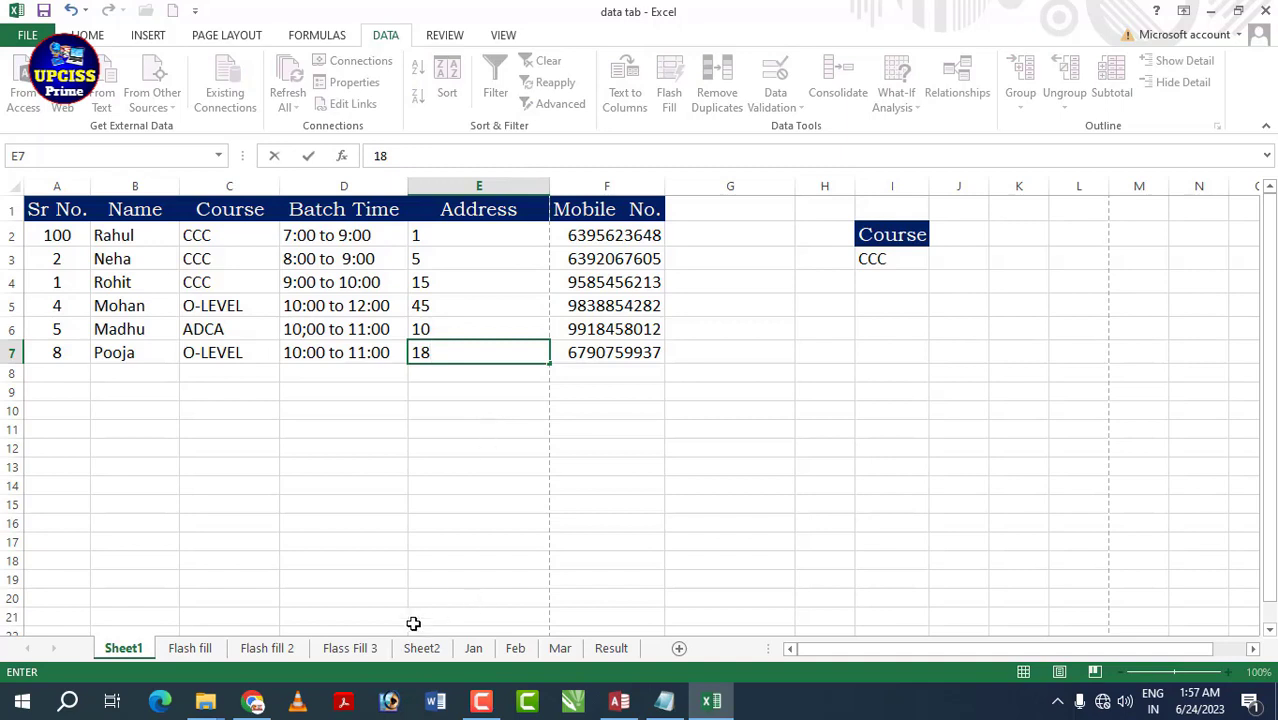
{"action": "left_click", "coordinate": [543, 443]}
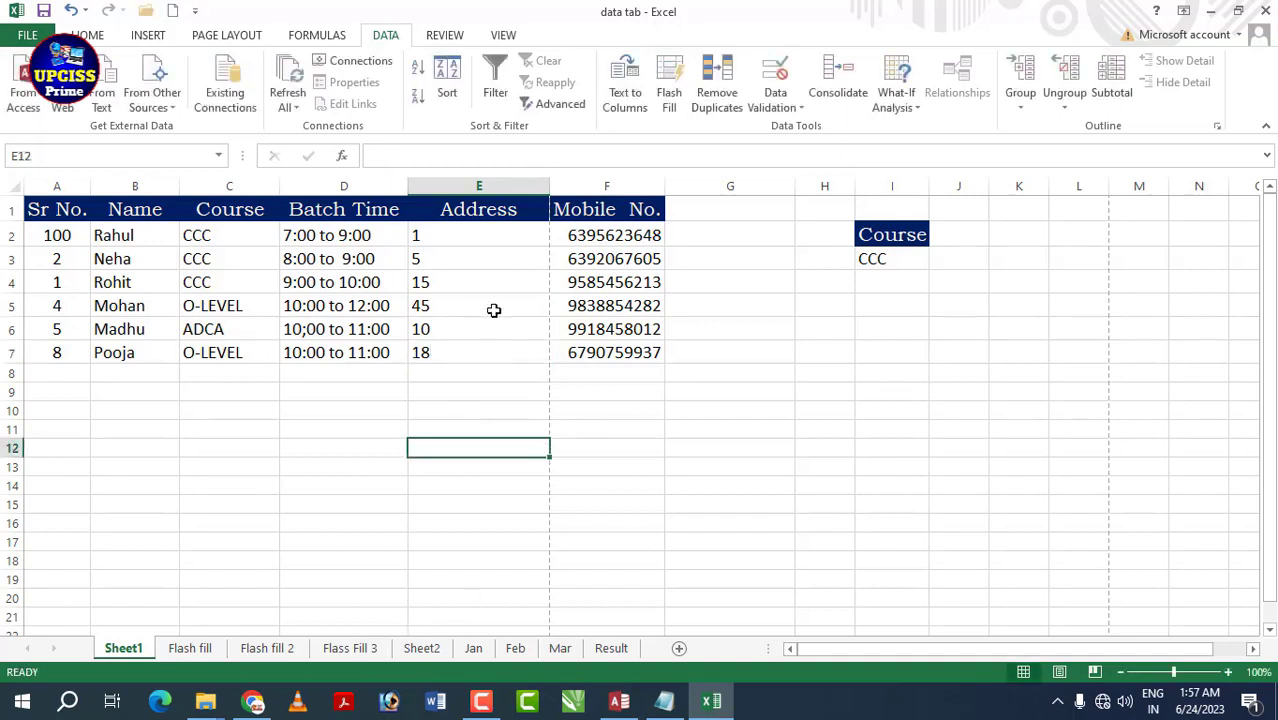
{"action": "left_click_drag", "start_coordinate": [468, 237], "coordinate": [485, 351]}
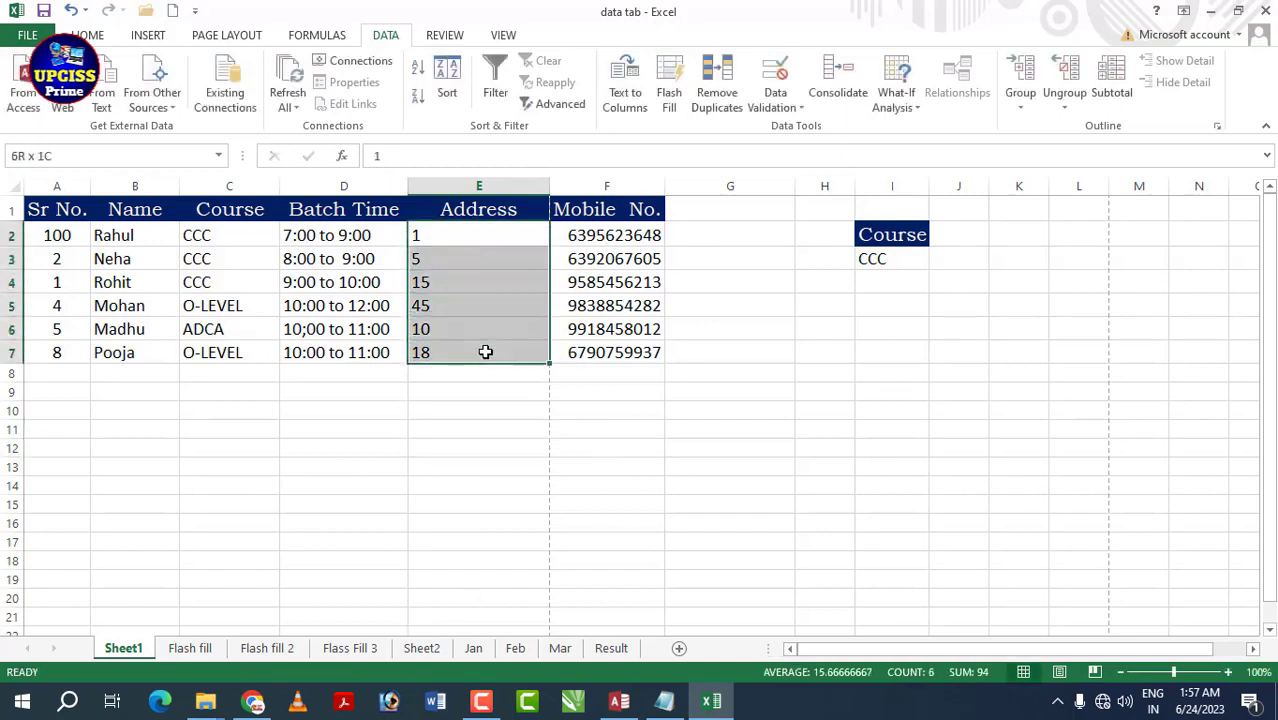
{"action": "left_click", "coordinate": [745, 408]}
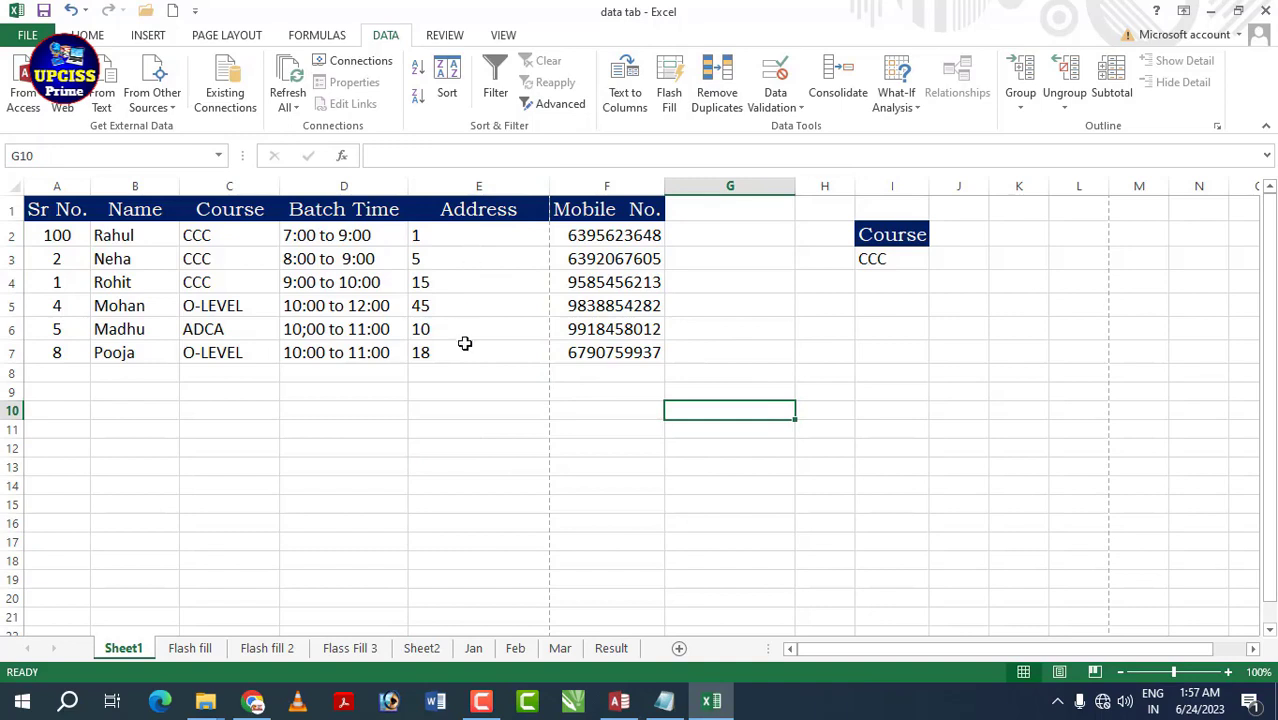
- Apply a Whole number validation rule, minimum 1 and maximum 10, to E2:E7
{"action": "left_click_drag", "start_coordinate": [447, 233], "coordinate": [474, 354]}
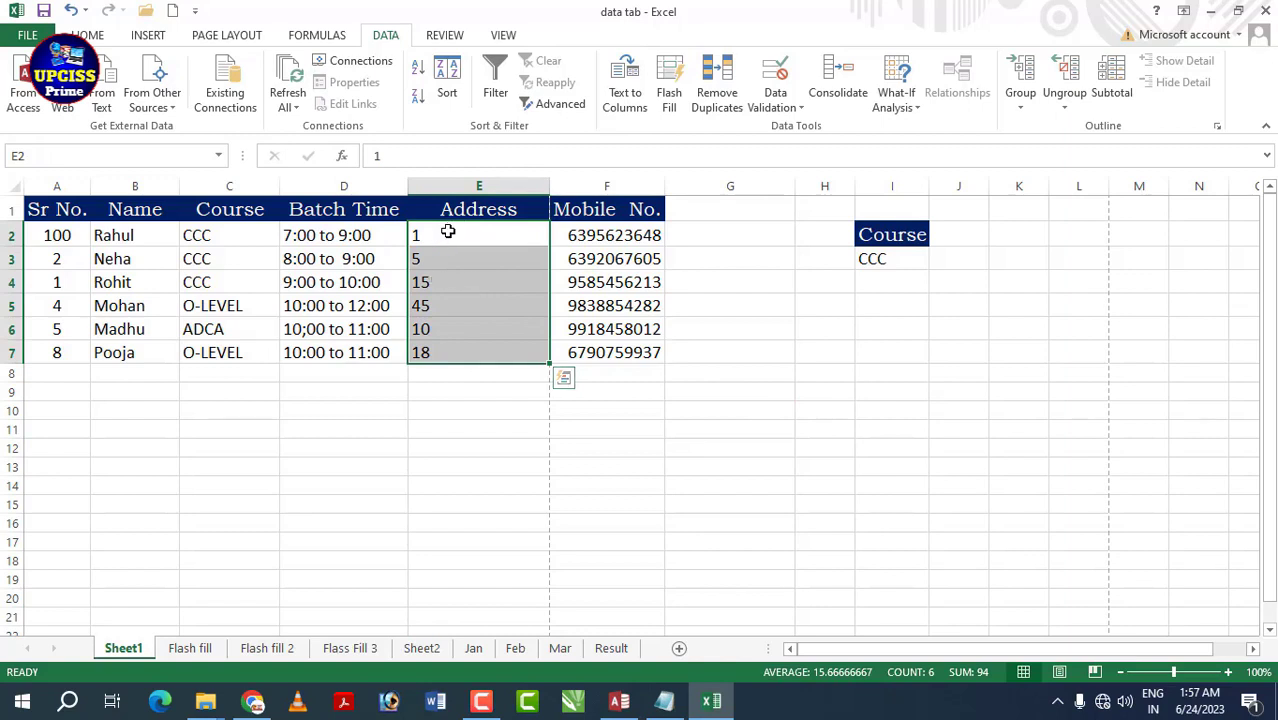
{"action": "left_click", "coordinate": [805, 110]}
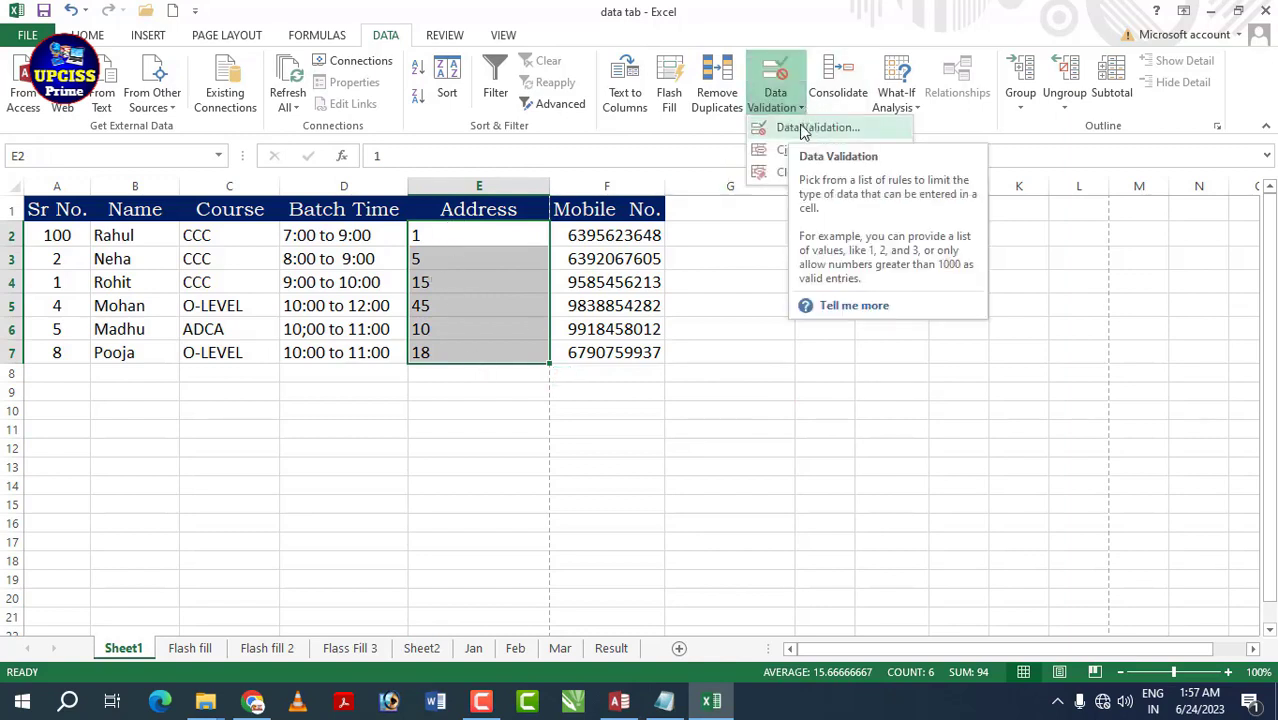
{"action": "left_click", "coordinate": [814, 128]}
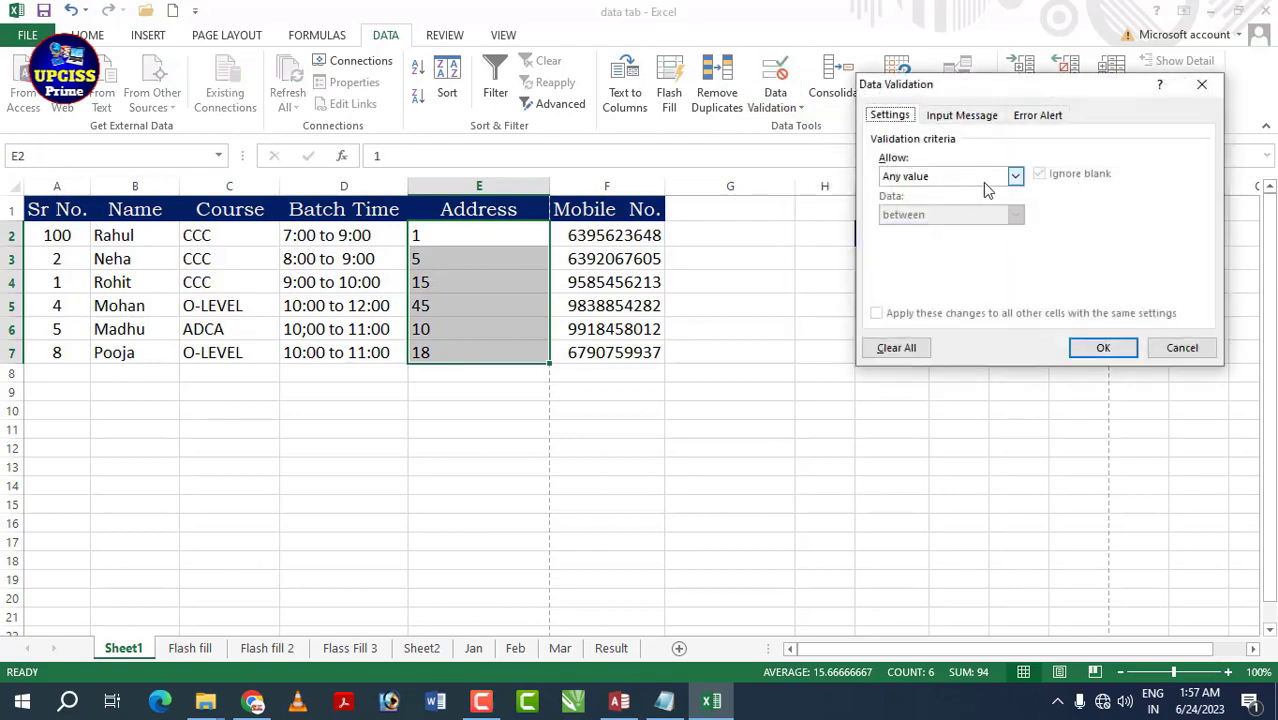
{"action": "left_click", "coordinate": [1015, 178]}
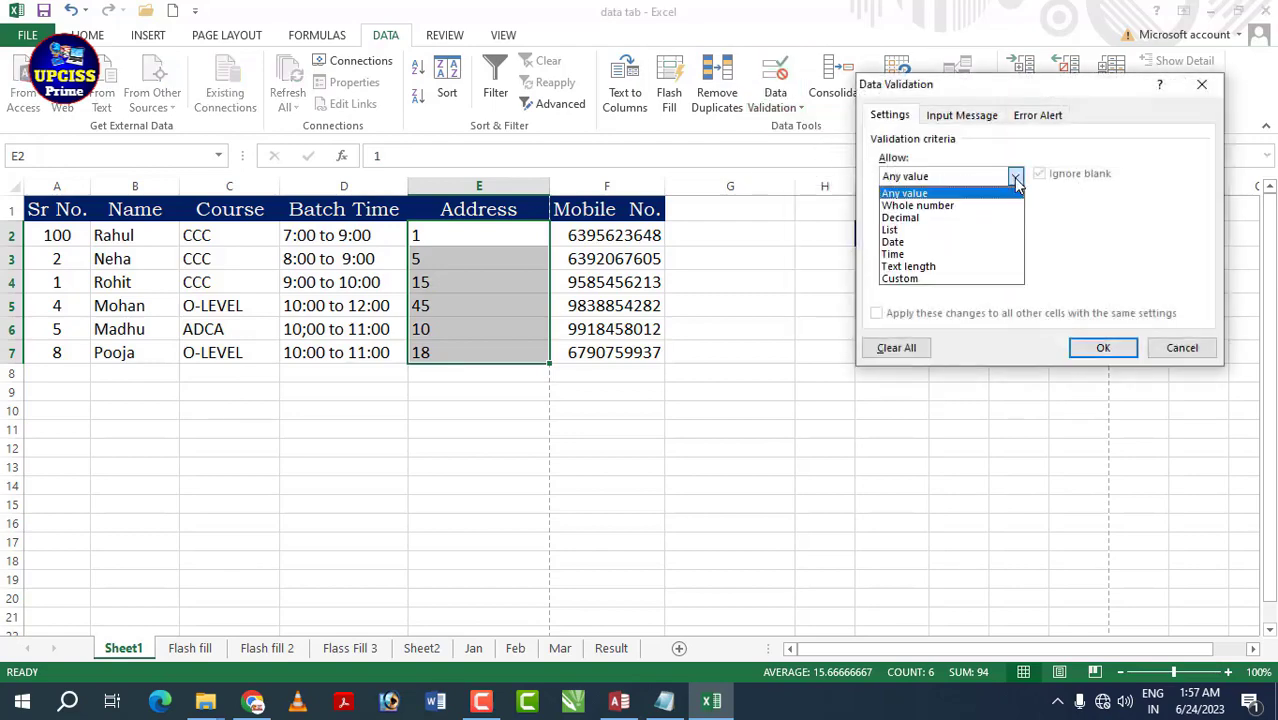
{"action": "left_click", "coordinate": [972, 205]}
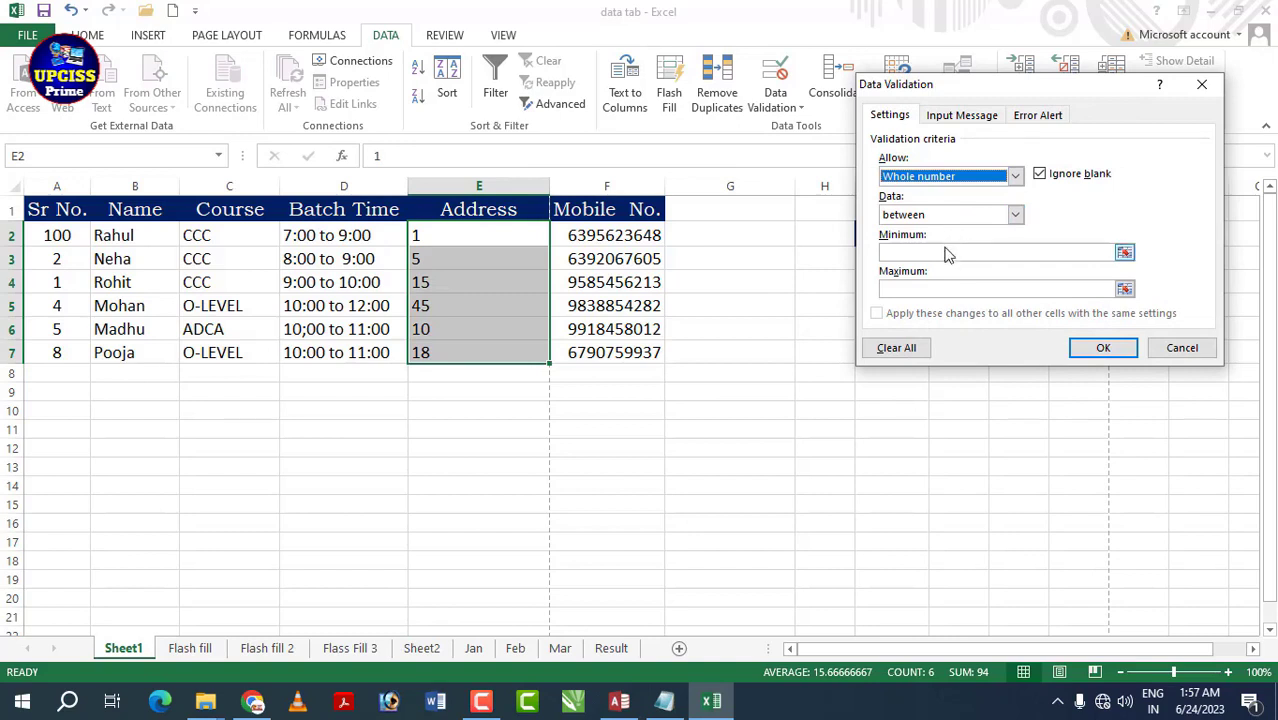
{"action": "left_click", "coordinate": [952, 253]}
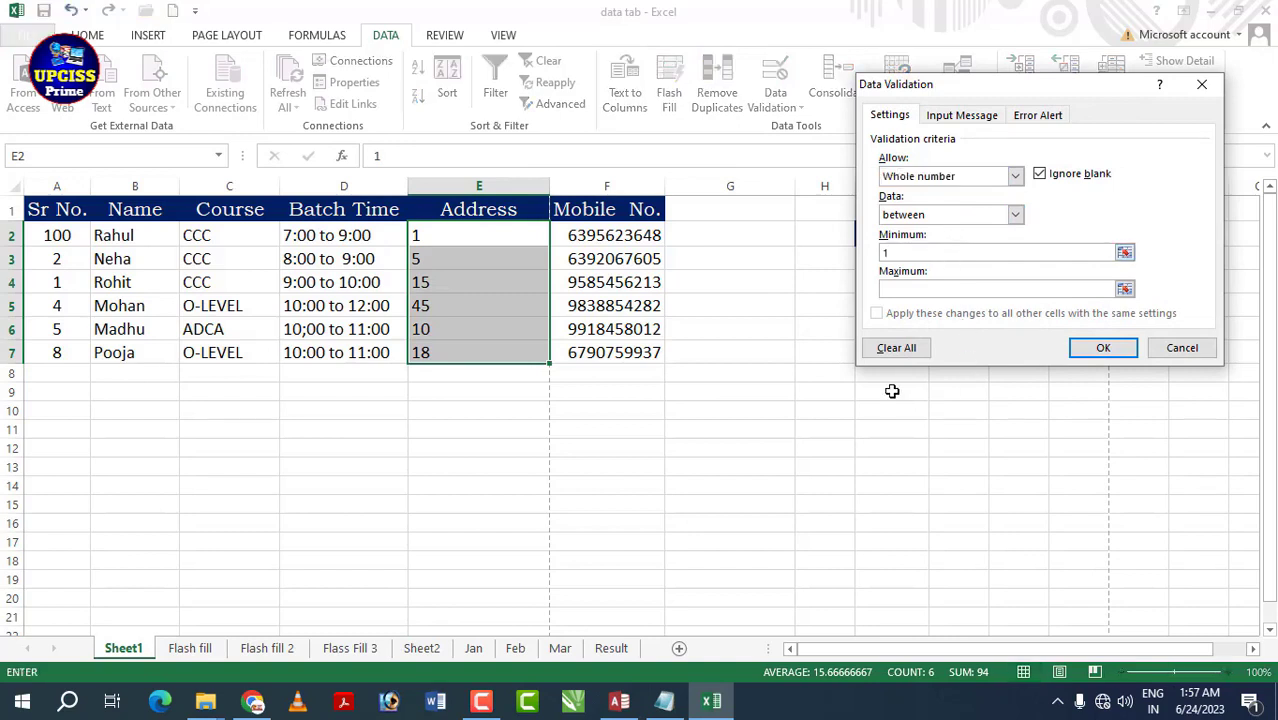
{"action": "left_click", "coordinate": [893, 290]}
{"action": "left_click", "coordinate": [1103, 347]}
- Check the values in E2:E7 against the new 1-10 rule
{"action": "left_click", "coordinate": [730, 350]}
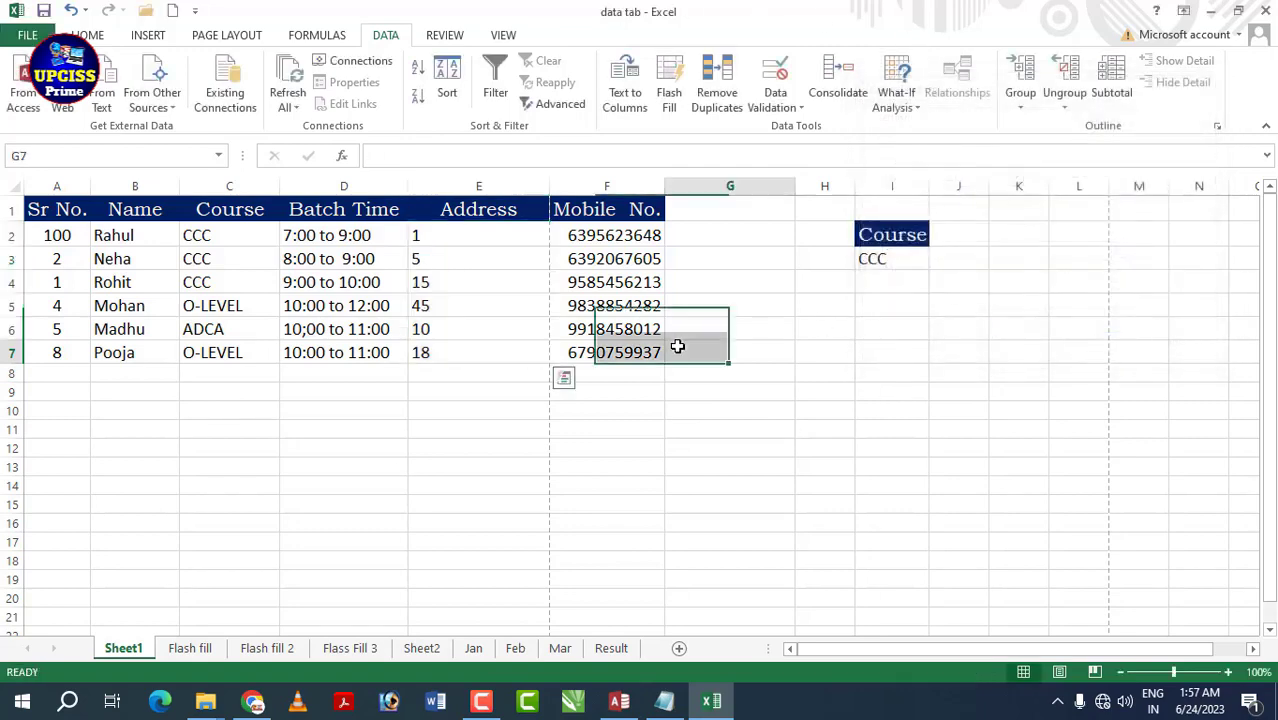
{"action": "left_click", "coordinate": [465, 237]}
{"action": "left_click", "coordinate": [468, 346]}
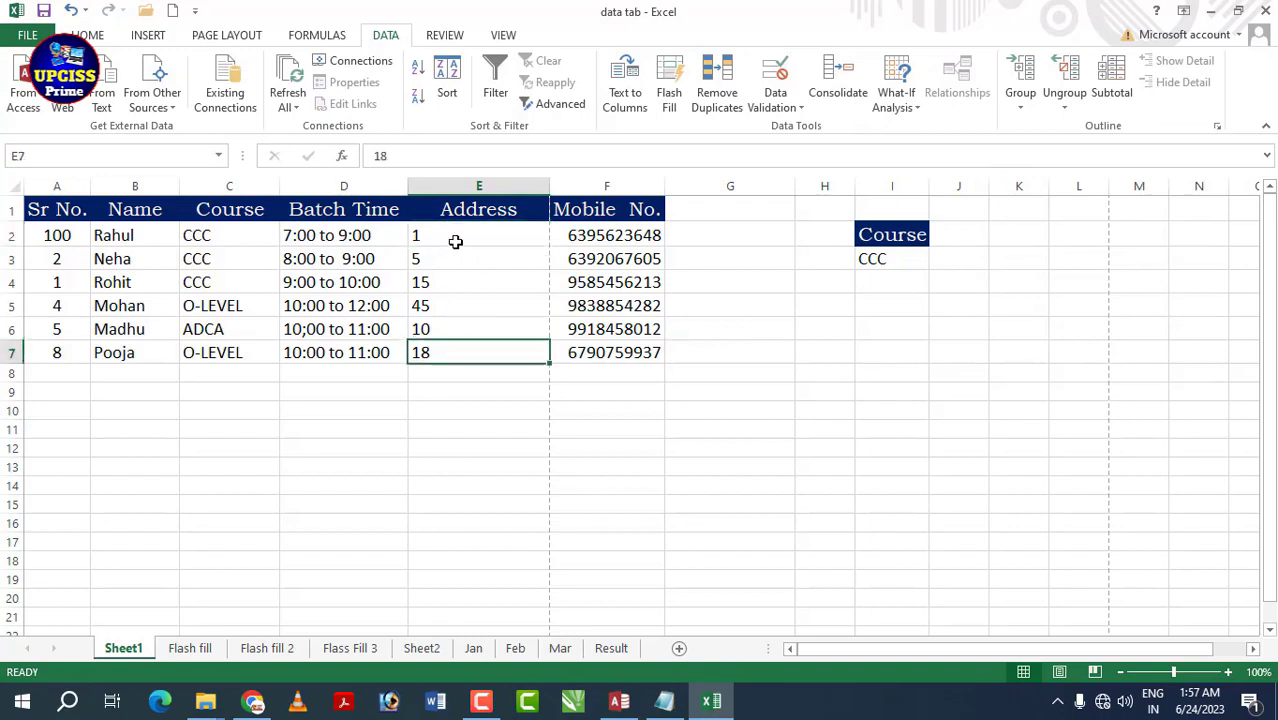
{"action": "left_click", "coordinate": [465, 334]}
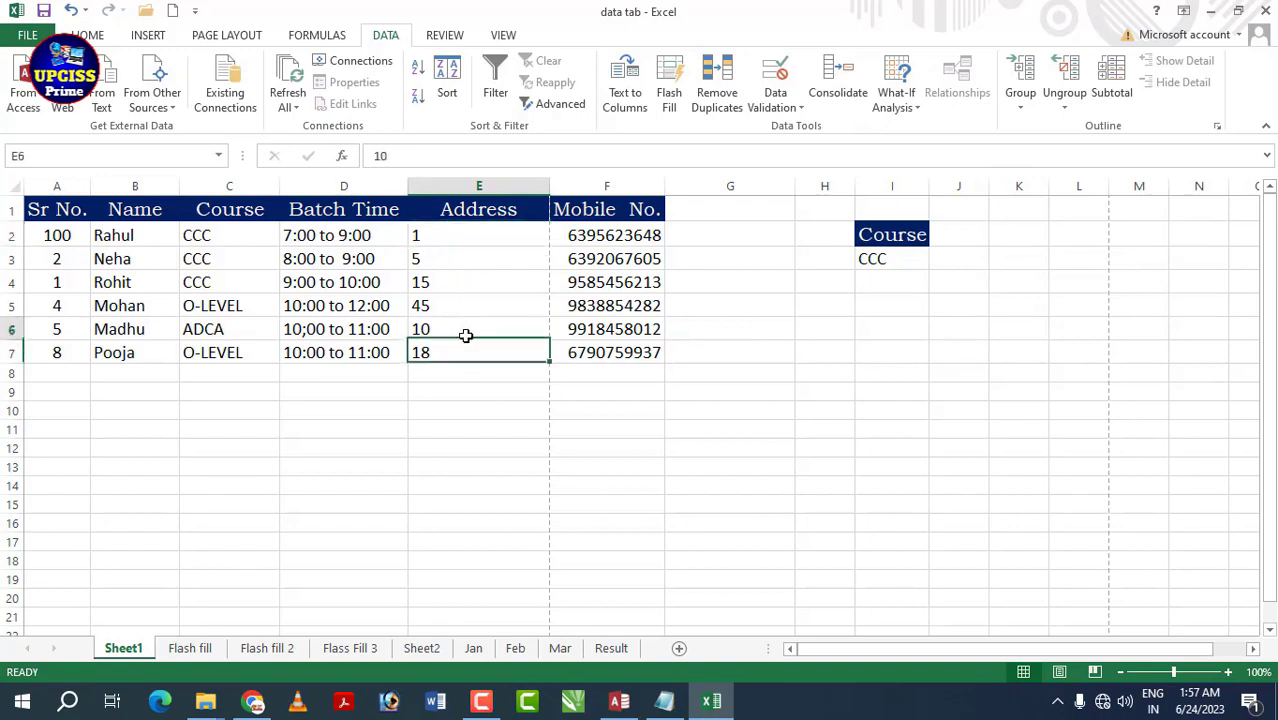
{"action": "left_click", "coordinate": [452, 285]}
{"action": "left_click", "coordinate": [465, 309]}
{"action": "left_click", "coordinate": [485, 355]}
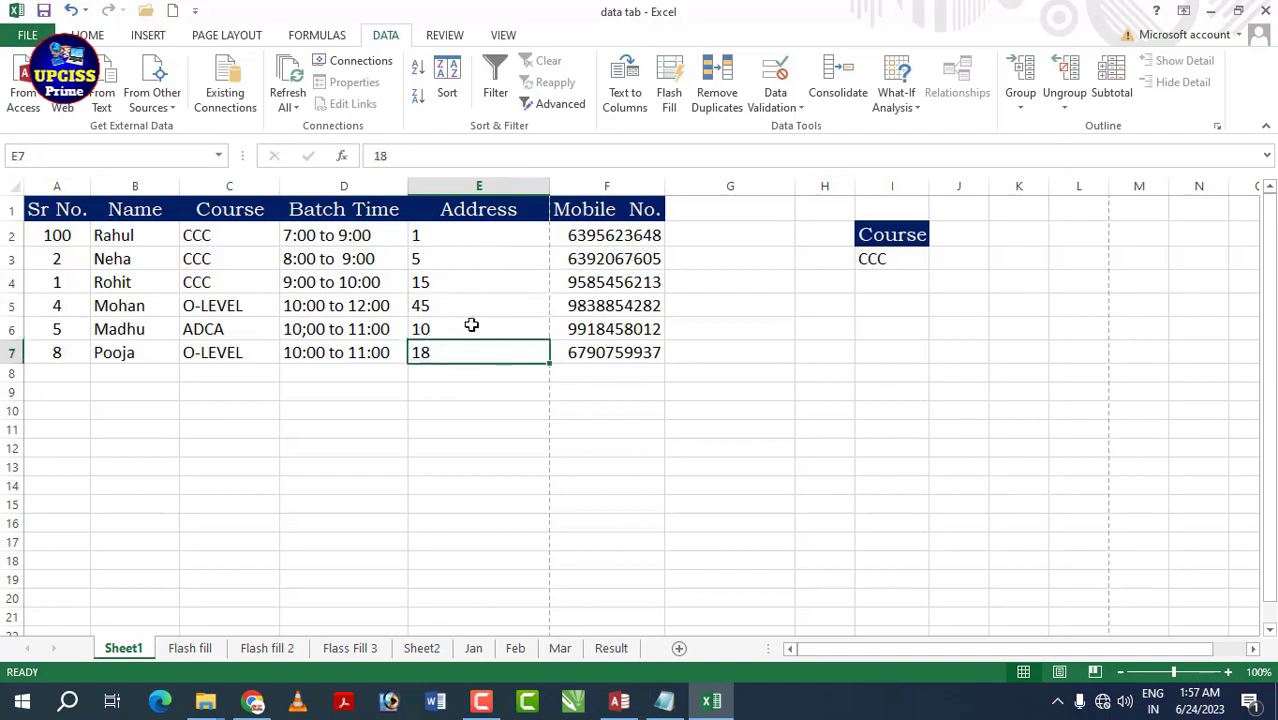
{"action": "left_click", "coordinate": [437, 235]}
{"action": "left_click", "coordinate": [477, 328]}
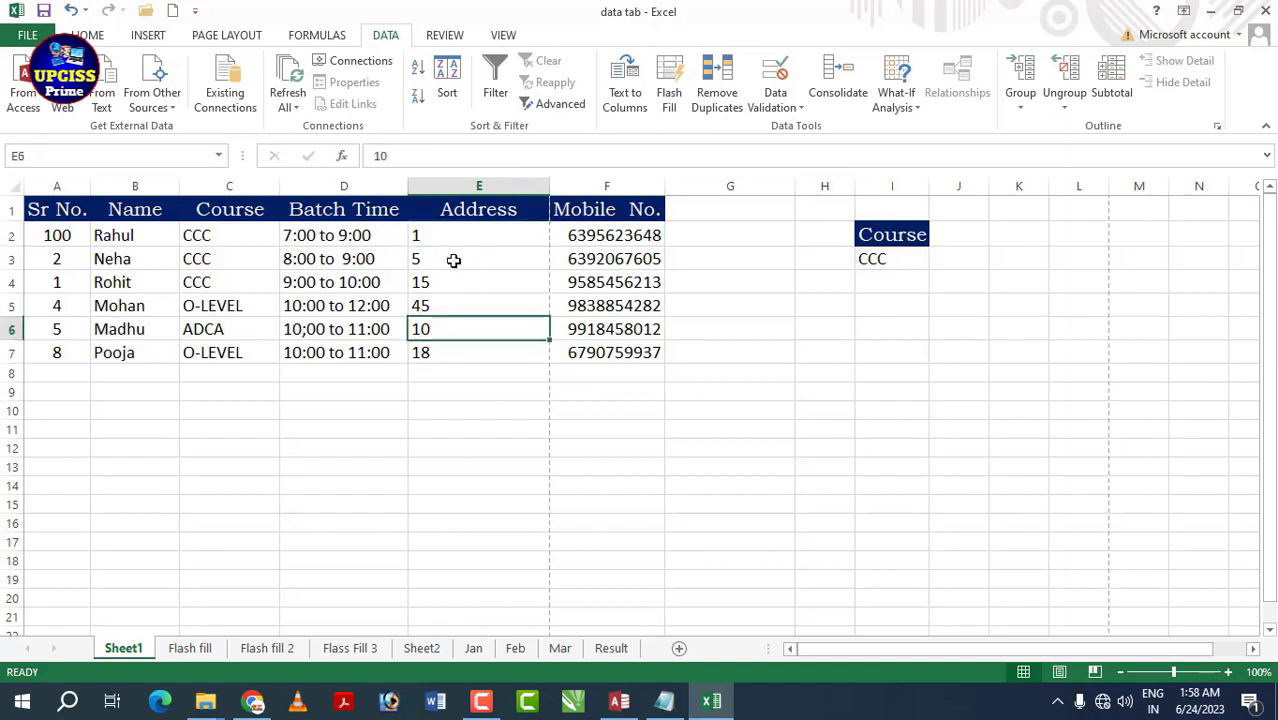
{"action": "left_click", "coordinate": [465, 350]}
{"action": "left_click", "coordinate": [430, 284]}
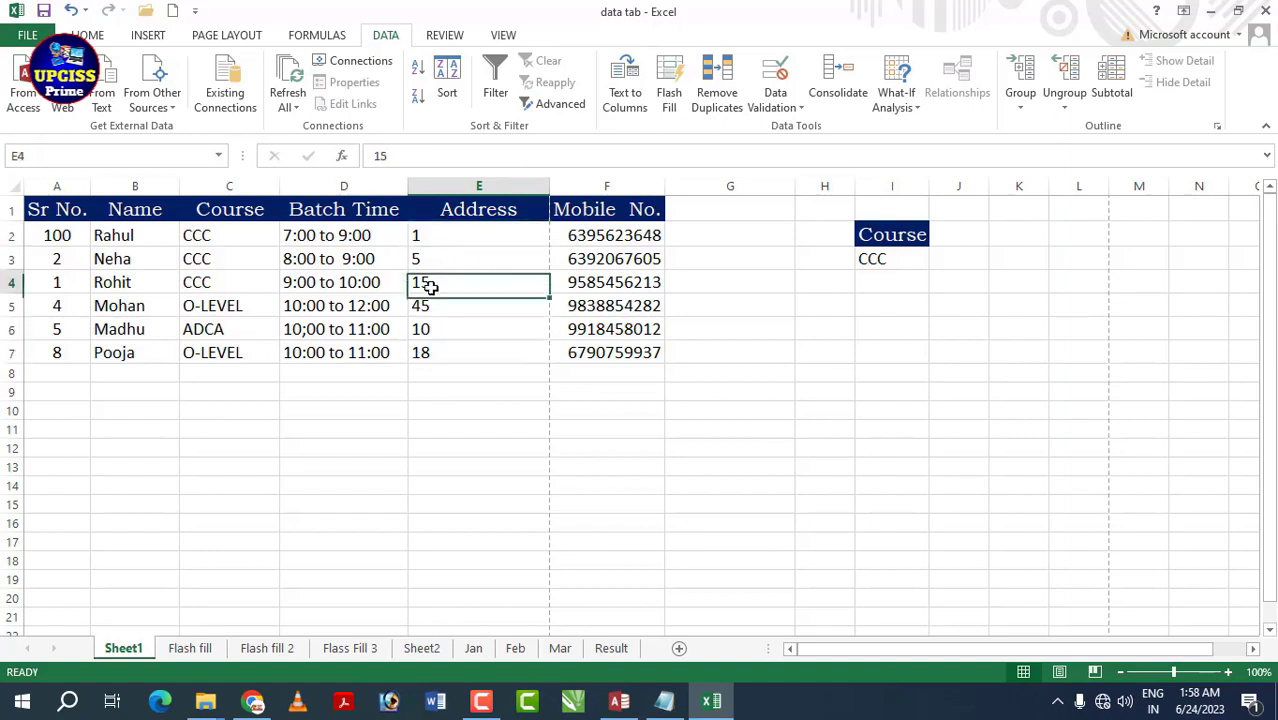
{"action": "left_click", "coordinate": [468, 308]}
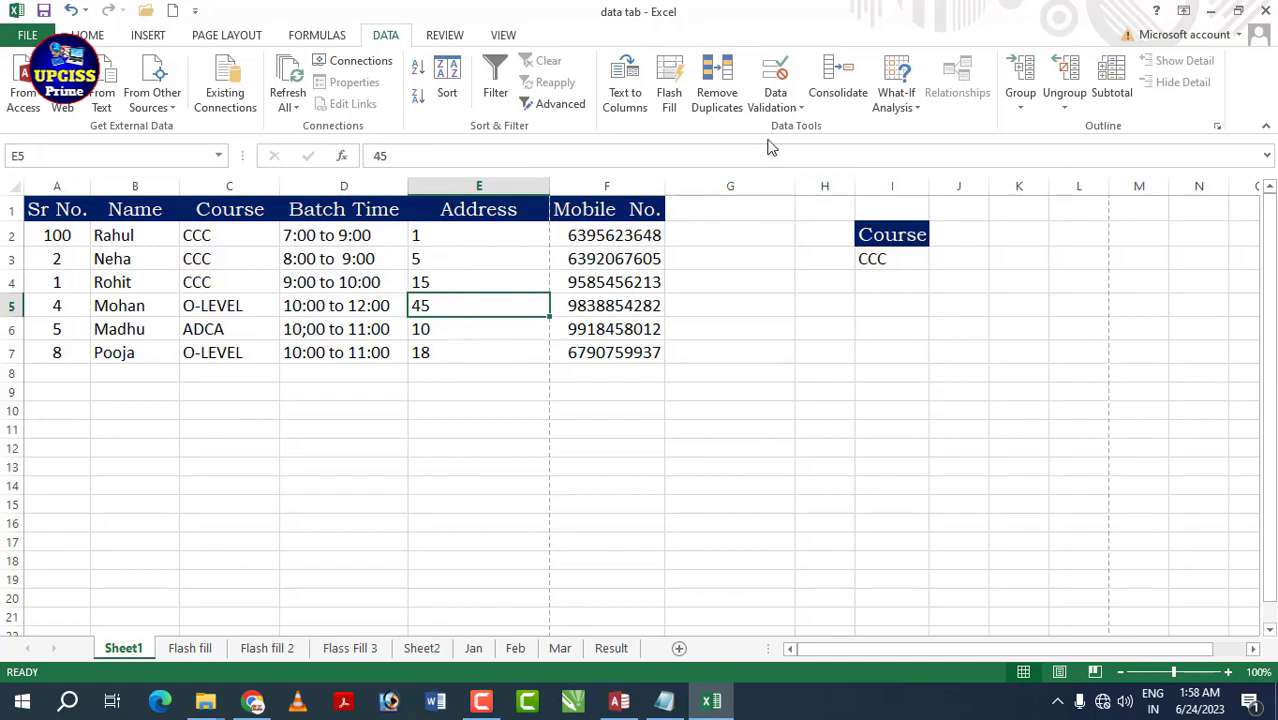
- Circle the invalid Address values that break the 1-10 rule
{"action": "left_click", "coordinate": [798, 110]}
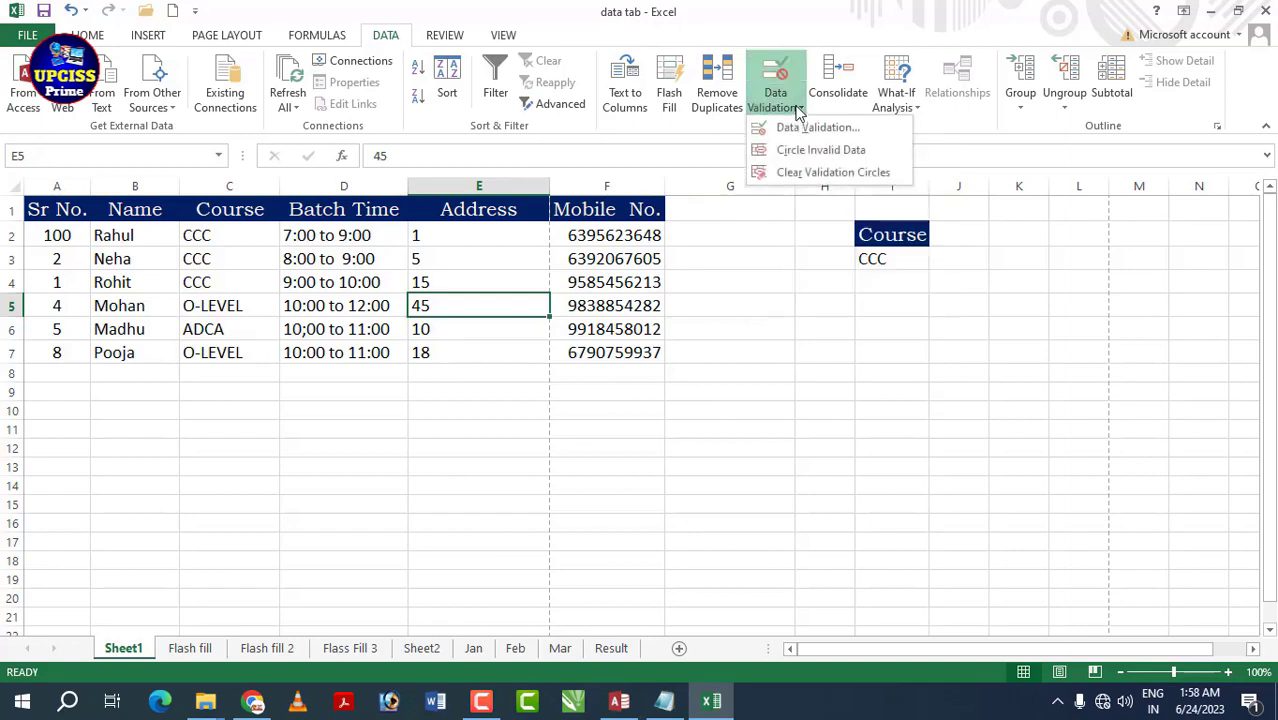
{"action": "left_click", "coordinate": [802, 150]}
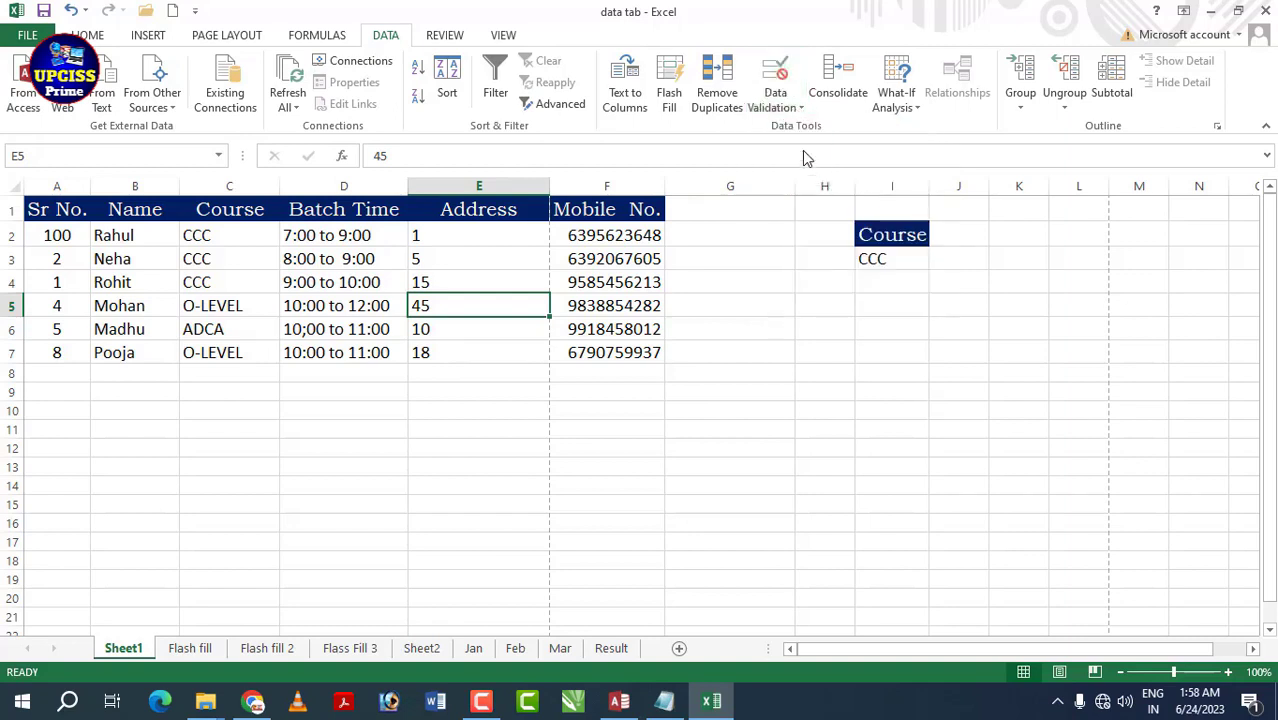
{"action": "left_click", "coordinate": [790, 102]}
{"action": "left_click", "coordinate": [776, 278]}
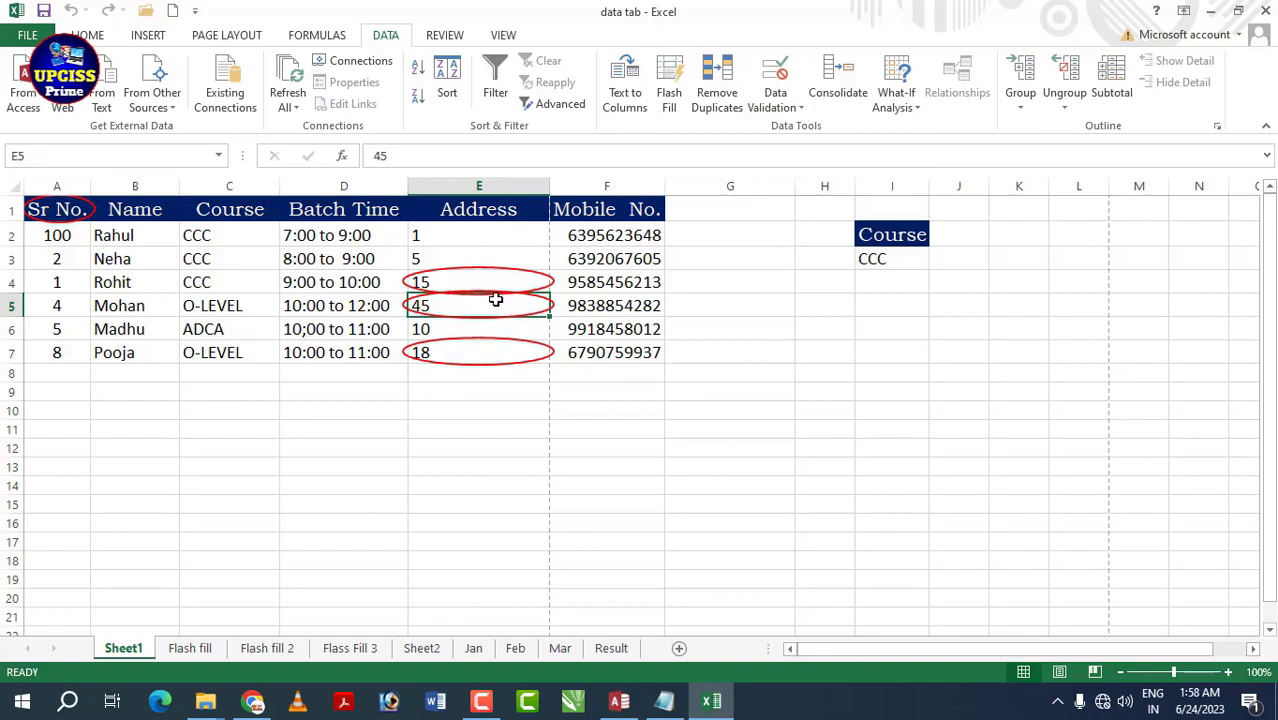
- Overwrite the circled 15 in E4 with a new Address value
{"action": "left_click", "coordinate": [486, 282]}
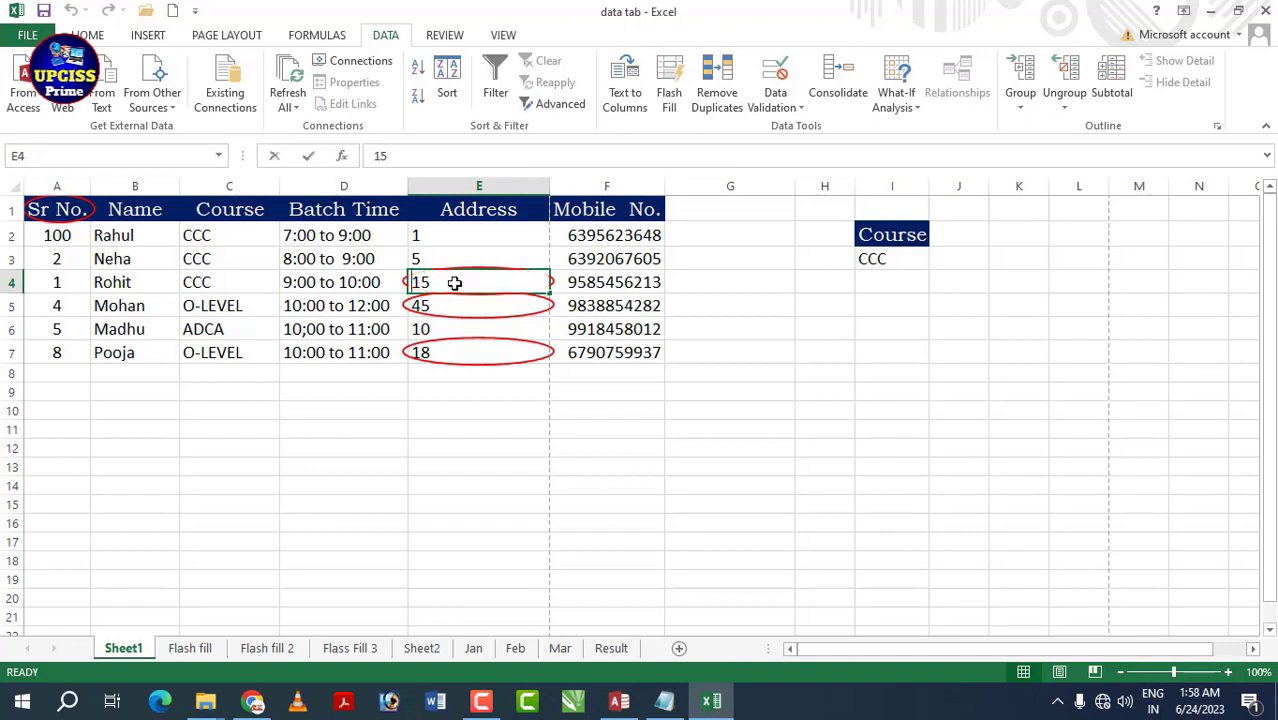
{"action": "type", "text": "18"}
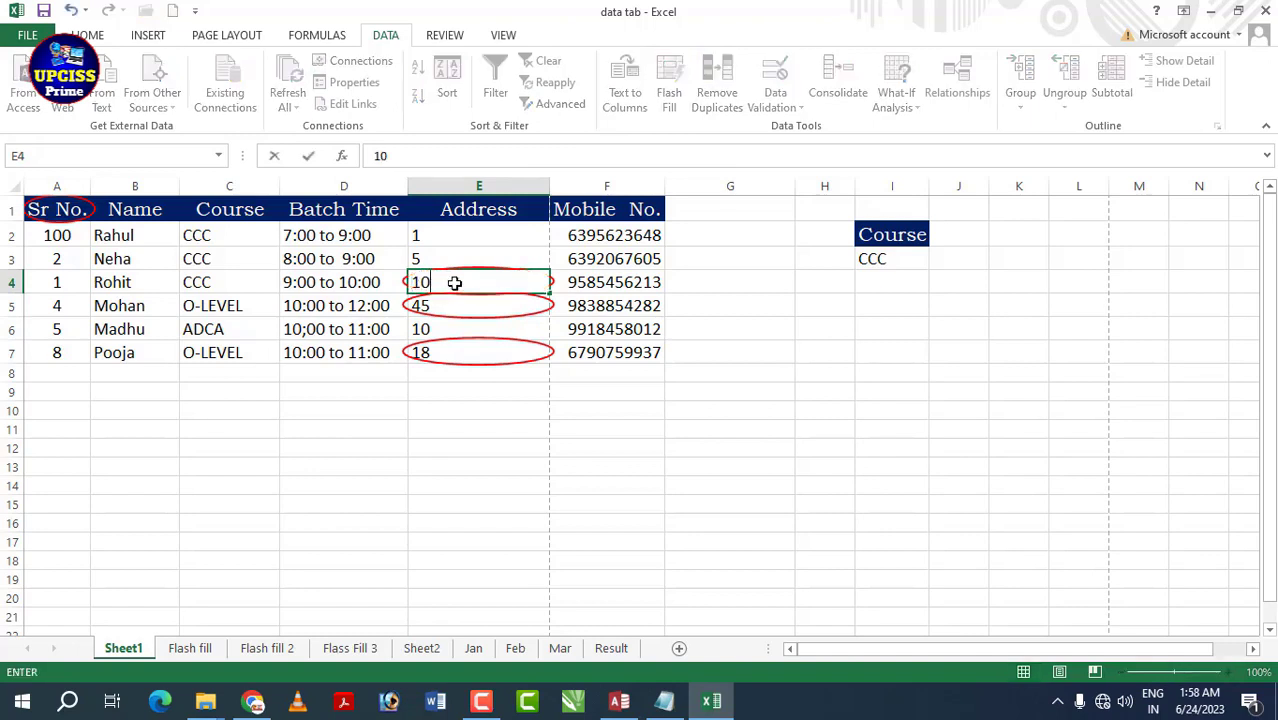
{"action": "key", "text": "Return"}
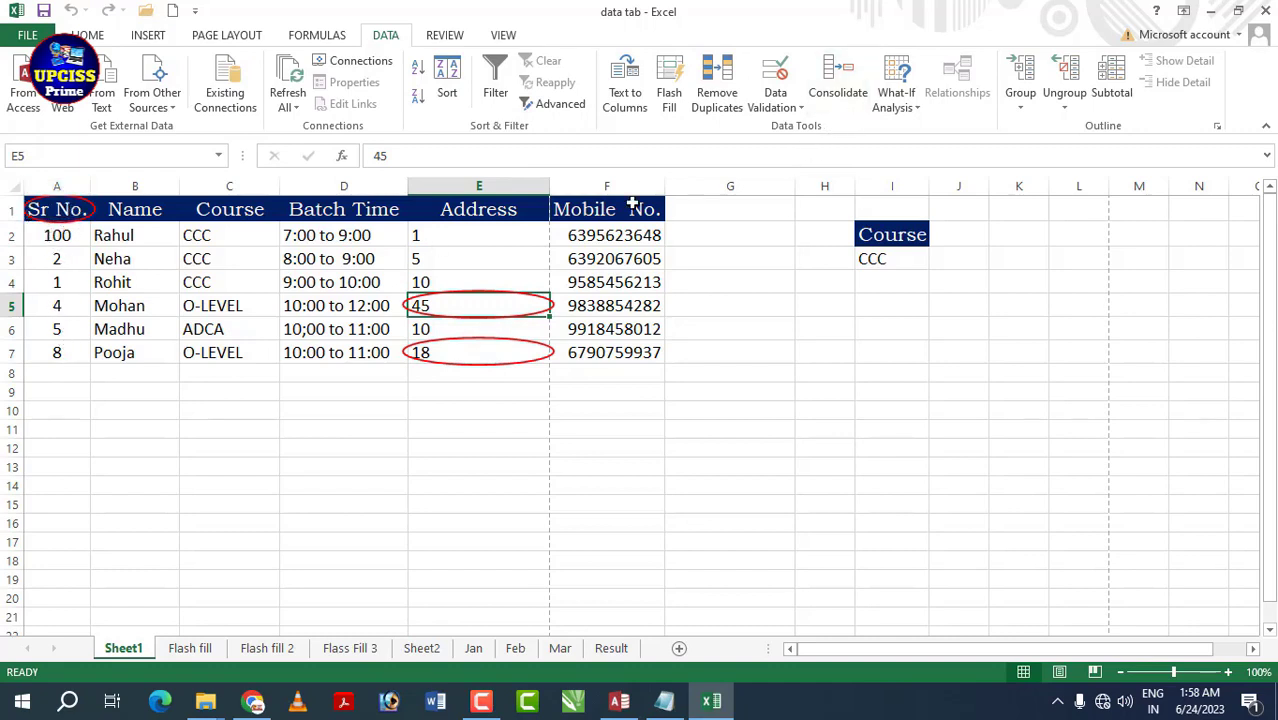
- Clear the red validation circles from the Address column
{"action": "left_click", "coordinate": [803, 108]}
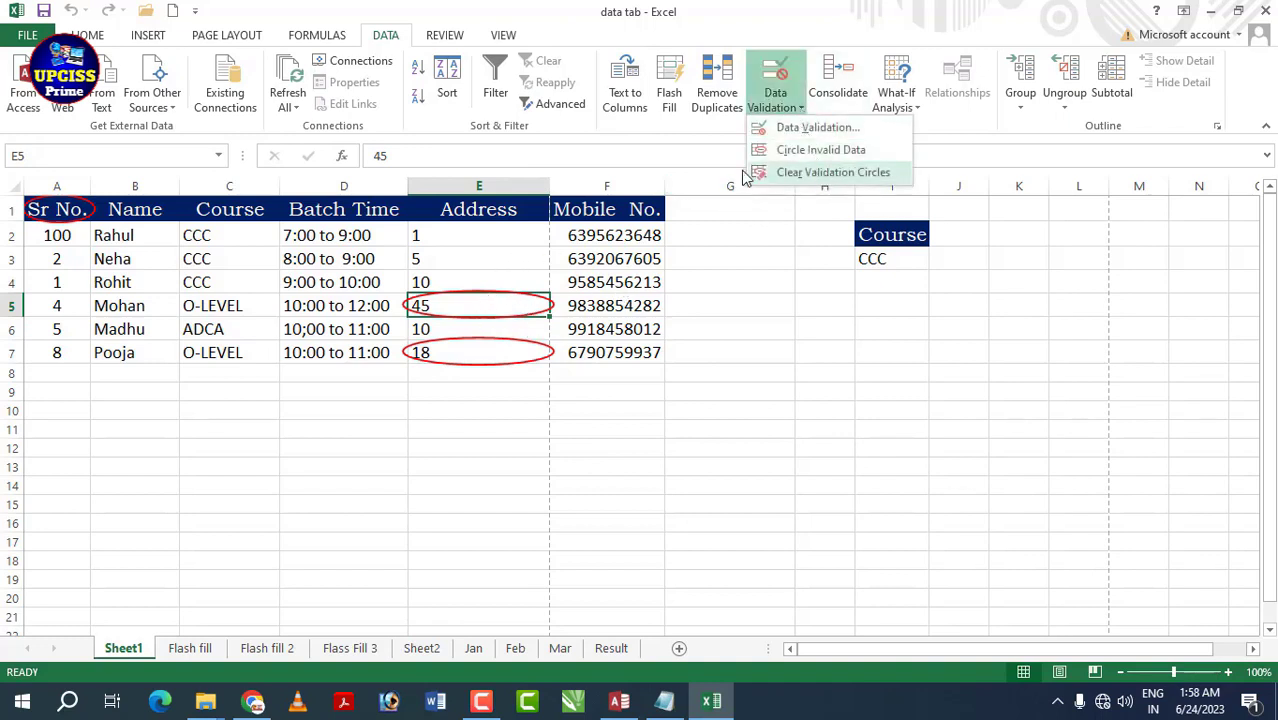
{"action": "left_click", "coordinate": [803, 173]}
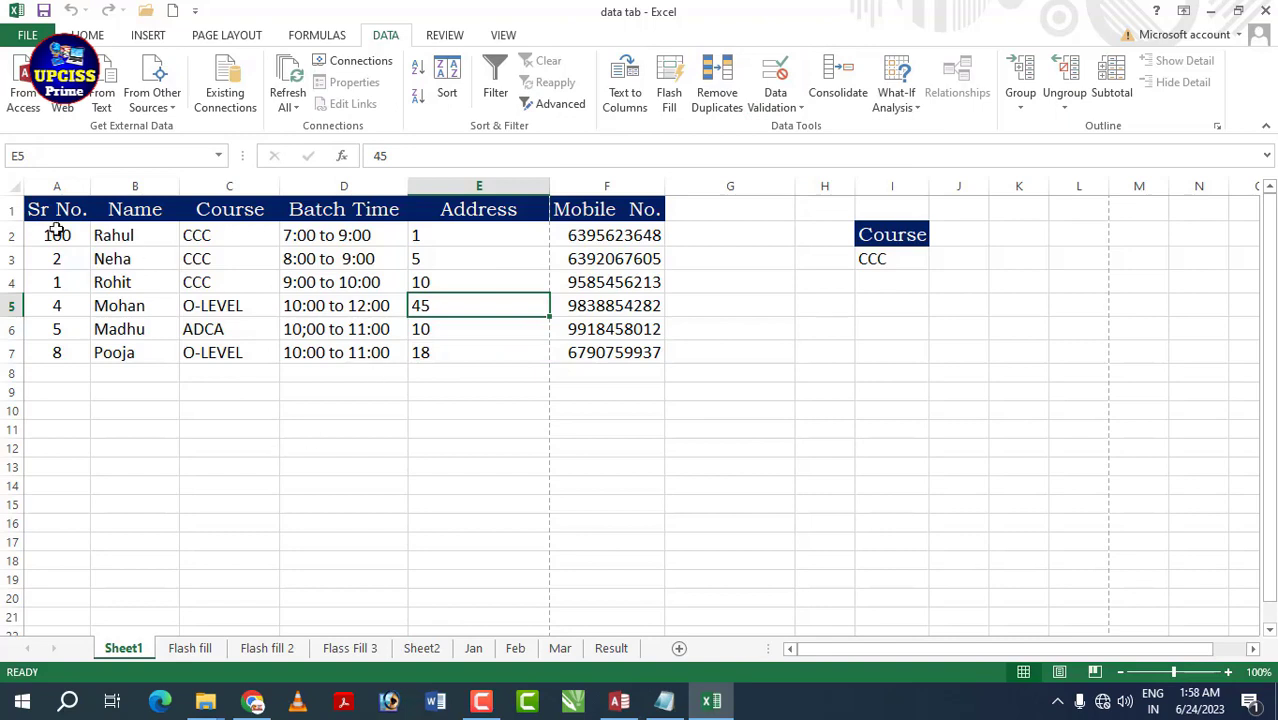
{"action": "left_click", "coordinate": [495, 329]}
- Review the Jan, Feb and Mar employee sales tables, ending on the Mar sheet
{"action": "left_click", "coordinate": [511, 370]}
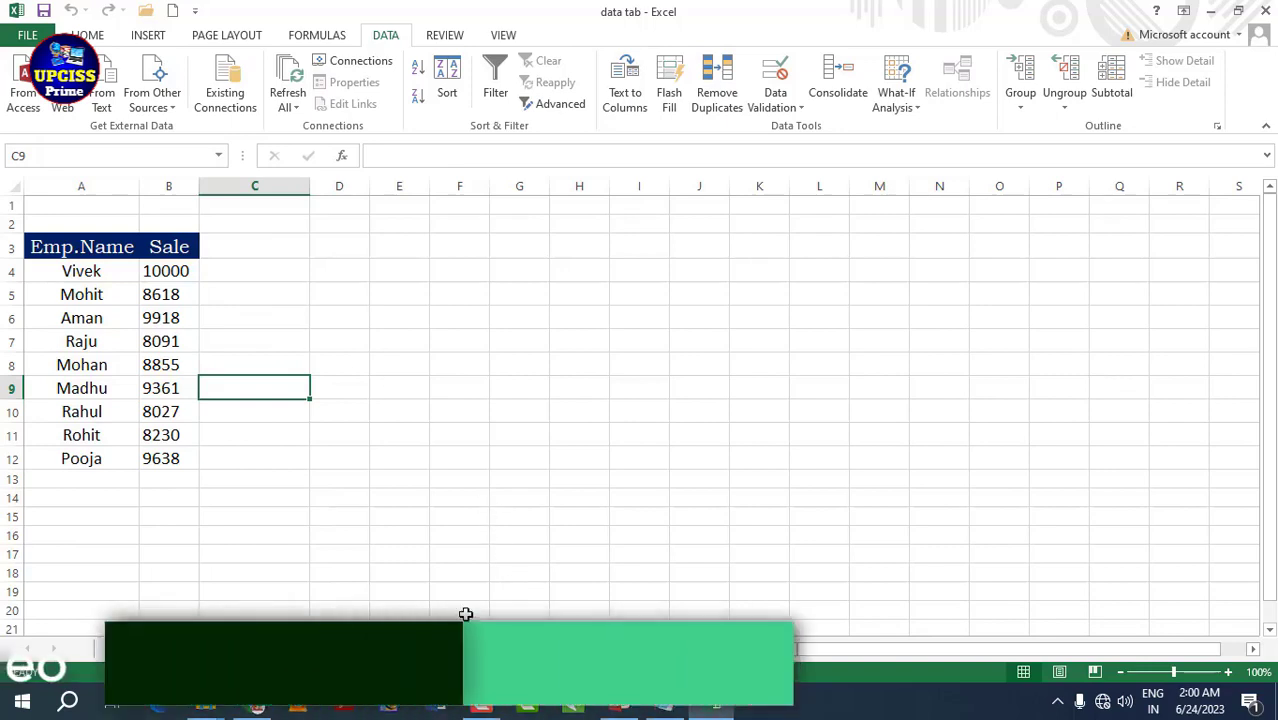
{"action": "left_click_drag", "start_coordinate": [81, 271], "coordinate": [88, 318]}
{"action": "left_click_drag", "start_coordinate": [87, 445], "coordinate": [86, 460]}
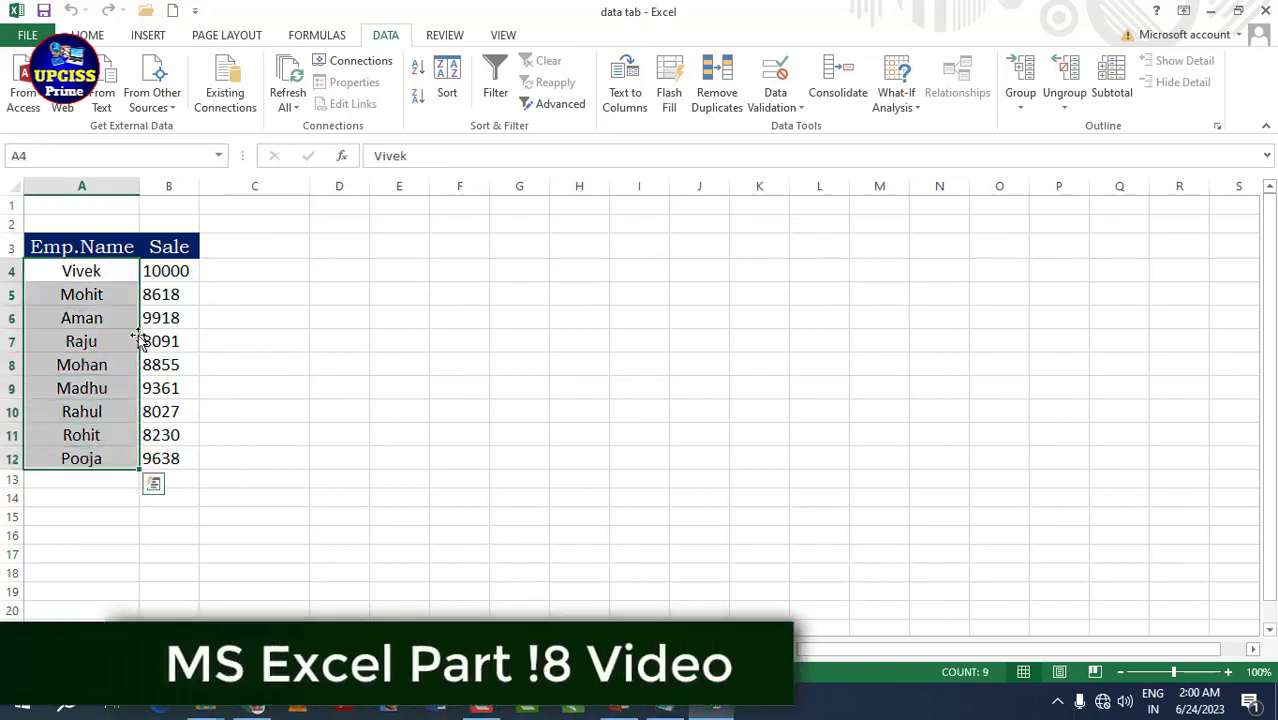
{"action": "left_click", "coordinate": [160, 294]}
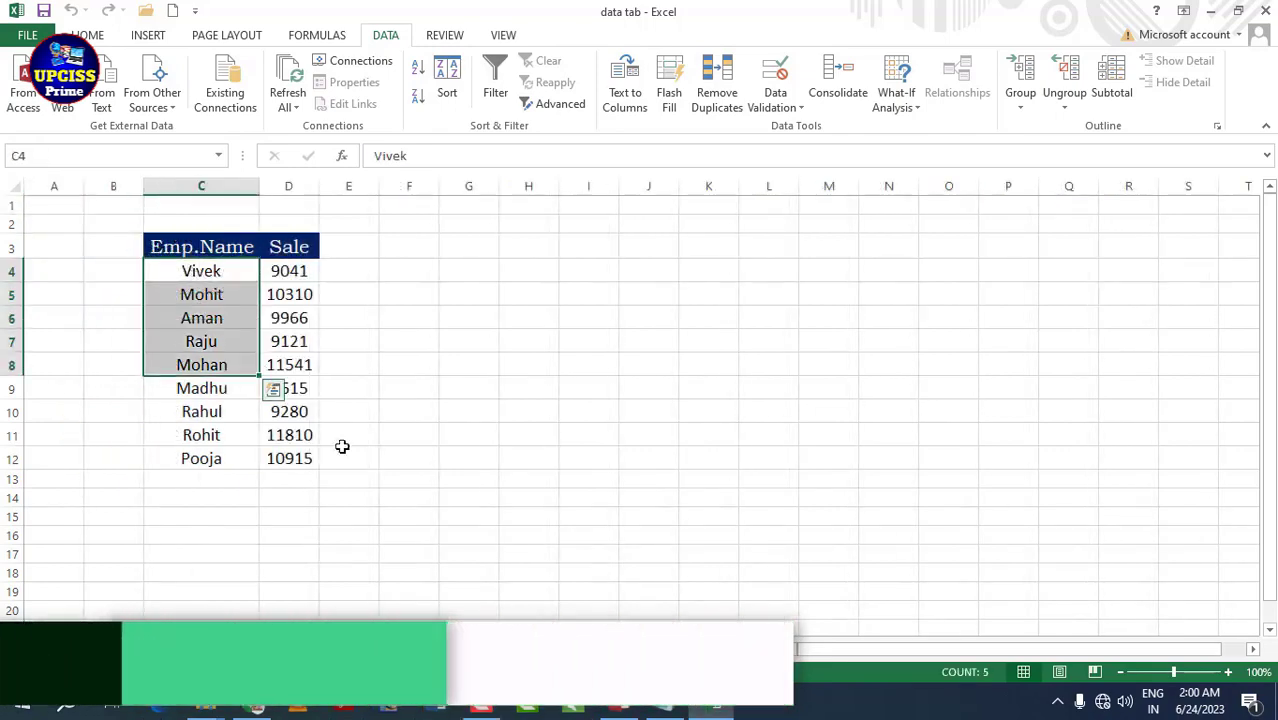
{"action": "left_click", "coordinate": [556, 646]}
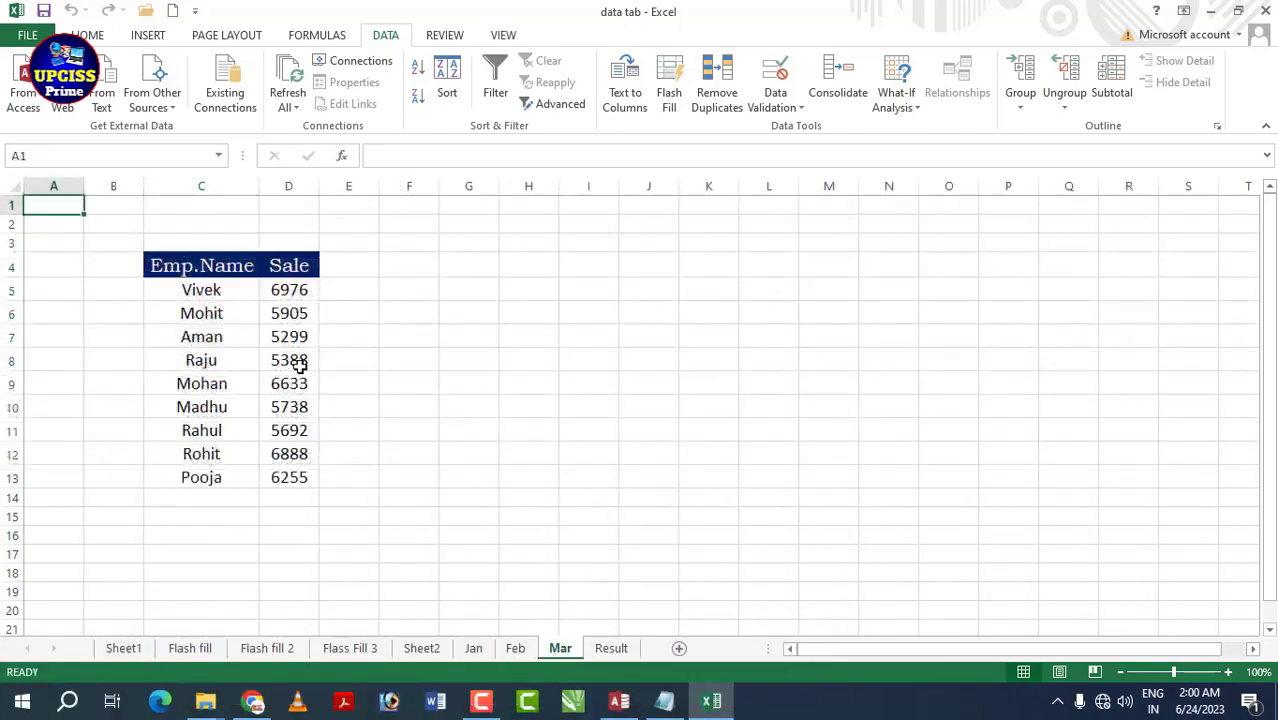
{"action": "left_click", "coordinate": [473, 648]}
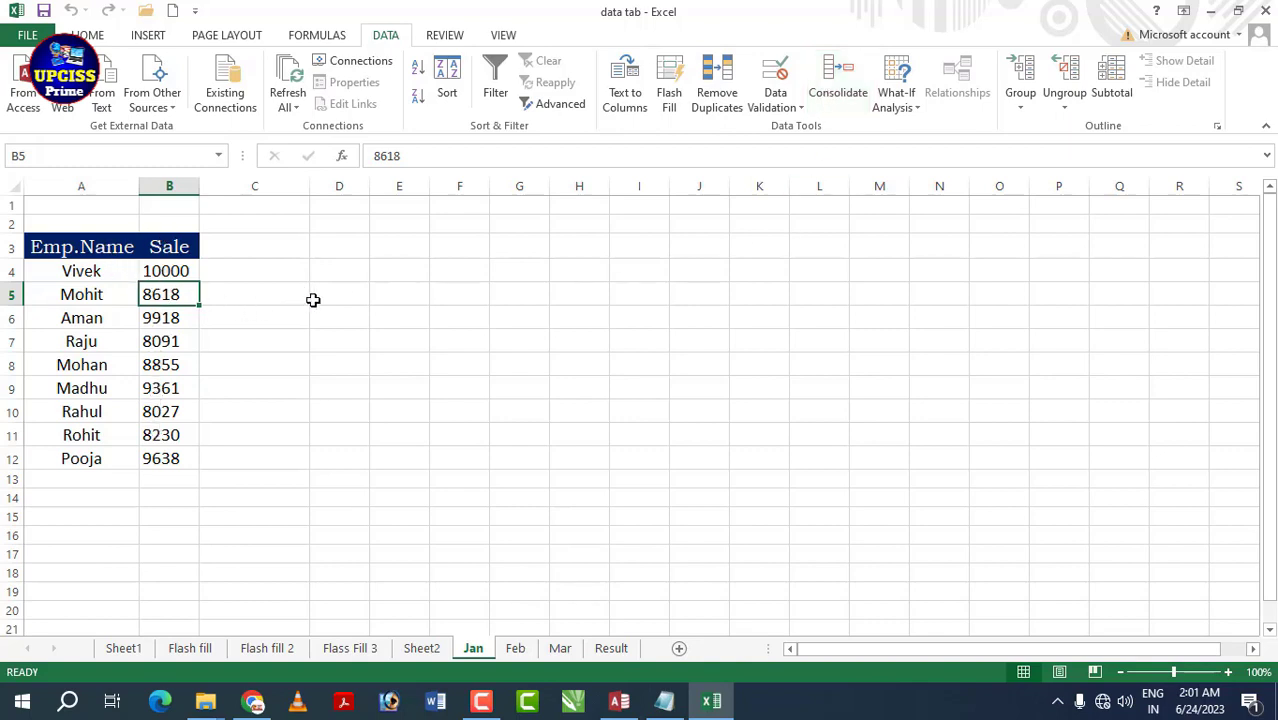
{"action": "key", "text": "ctrl+Page_Down"}
{"action": "key", "text": "ctrl+Page_Down"}
{"action": "key", "text": "ctrl+Page_Down"}
{"action": "key", "text": "ctrl+Page_Up"}
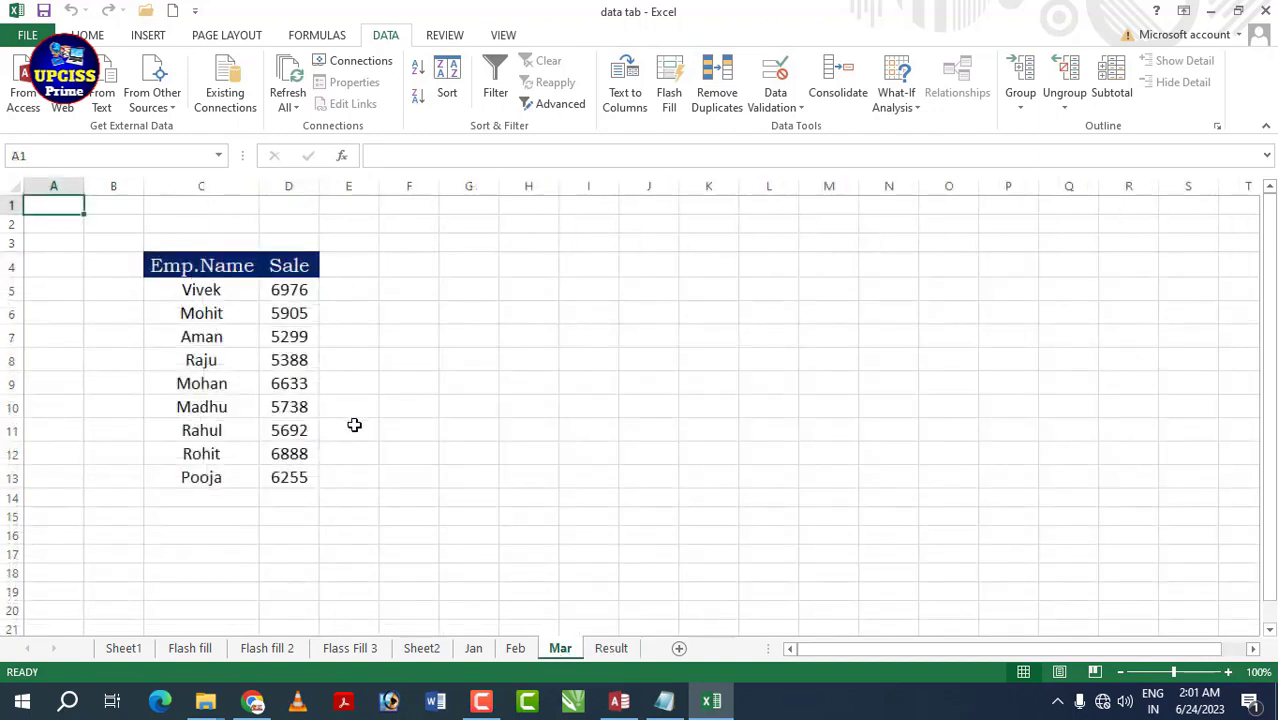
- On the Result sheet, start a Sum consolidation with Jan!A3:B12 and Feb!C3:D12 as sources
{"action": "left_click", "coordinate": [611, 648]}
{"action": "left_click", "coordinate": [843, 88]}
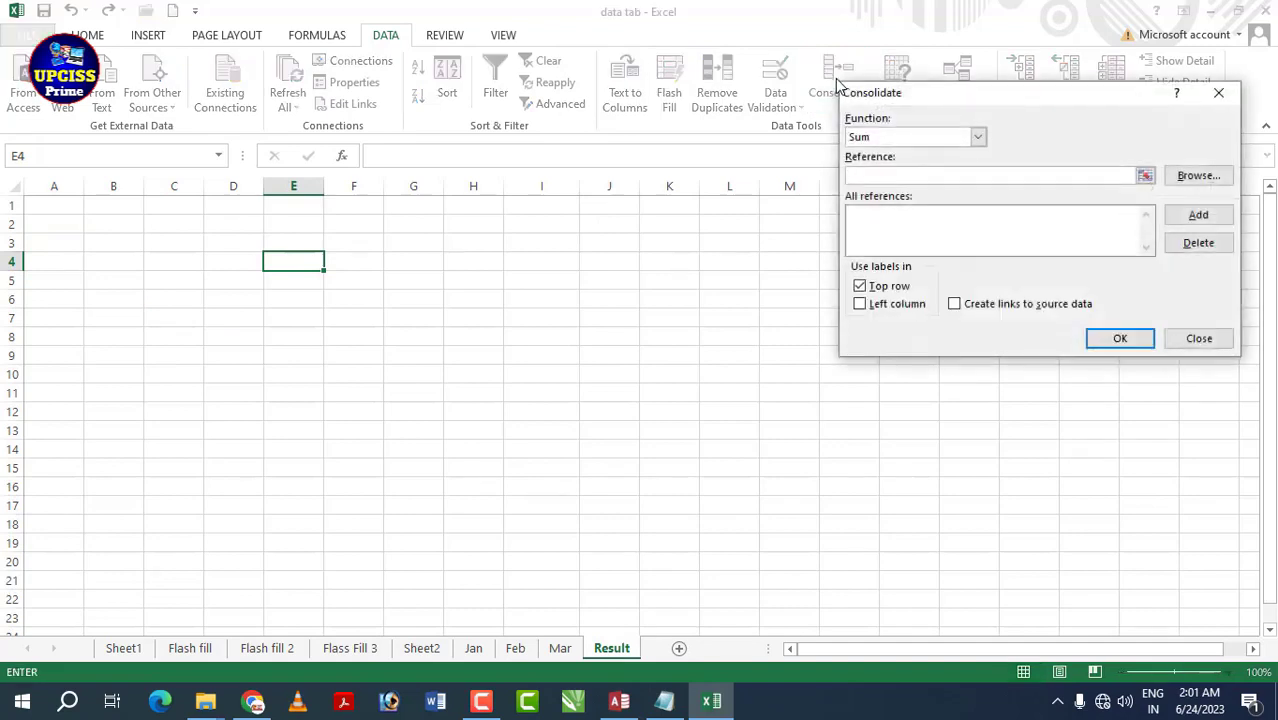
{"action": "left_click", "coordinate": [476, 649]}
{"action": "left_click_drag", "start_coordinate": [42, 250], "coordinate": [157, 452]}
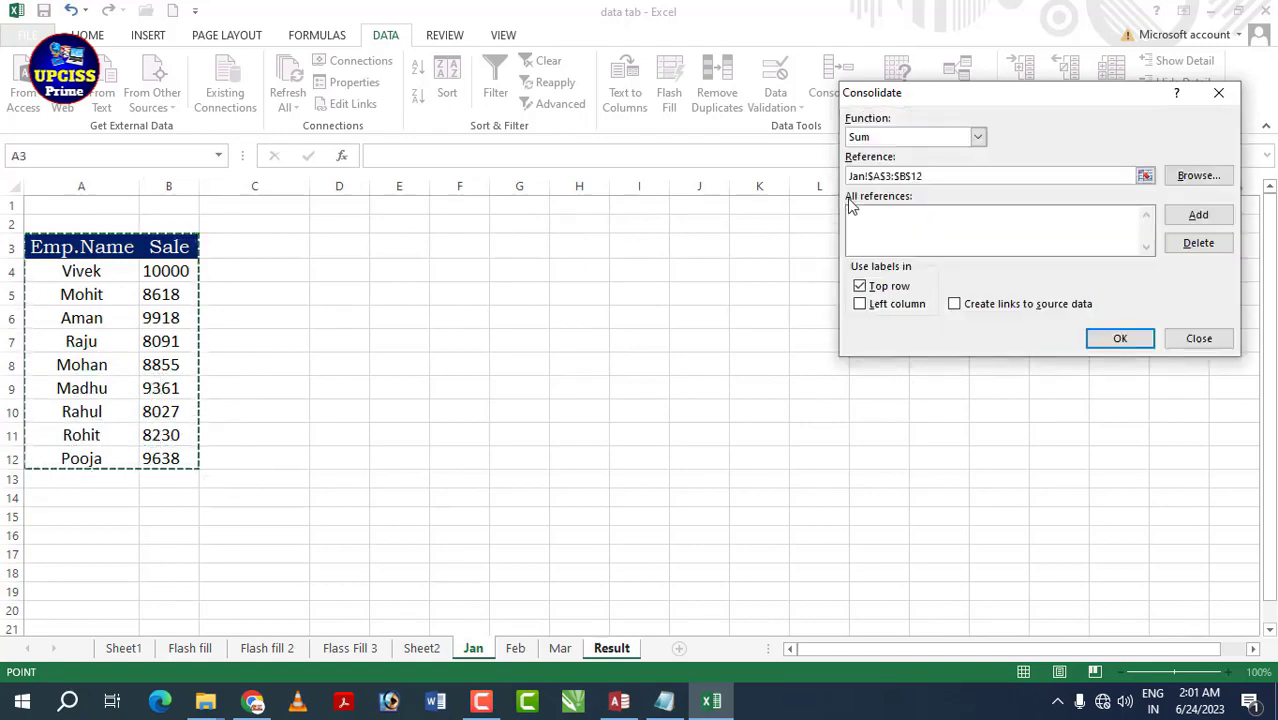
{"action": "left_click", "coordinate": [1198, 216]}
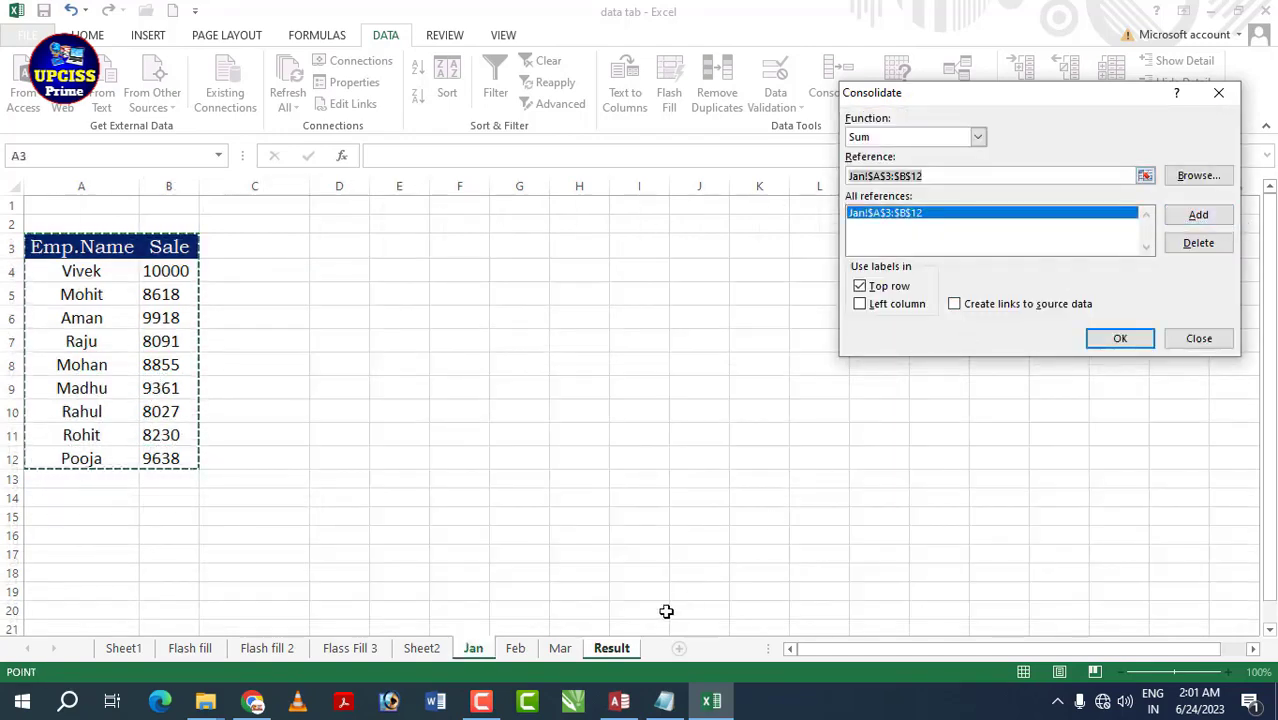
{"action": "left_click", "coordinate": [515, 649]}
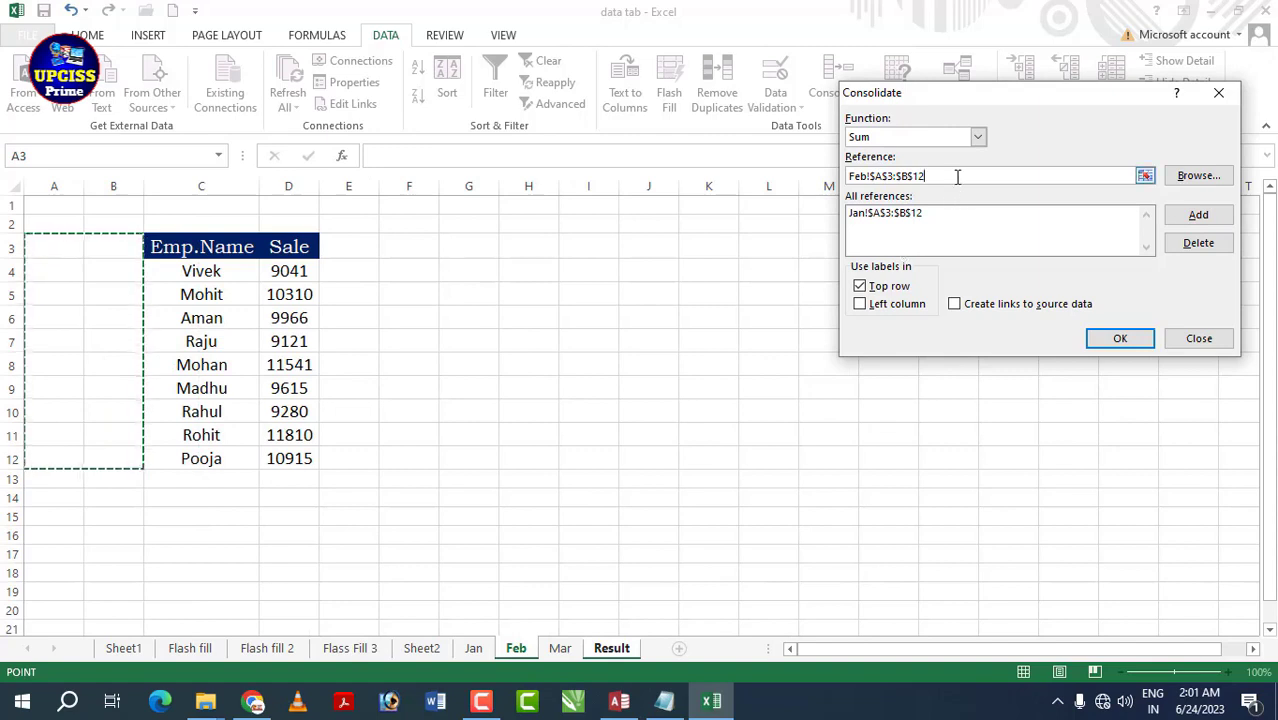
{"action": "left_click_drag", "start_coordinate": [958, 175], "coordinate": [851, 176]}
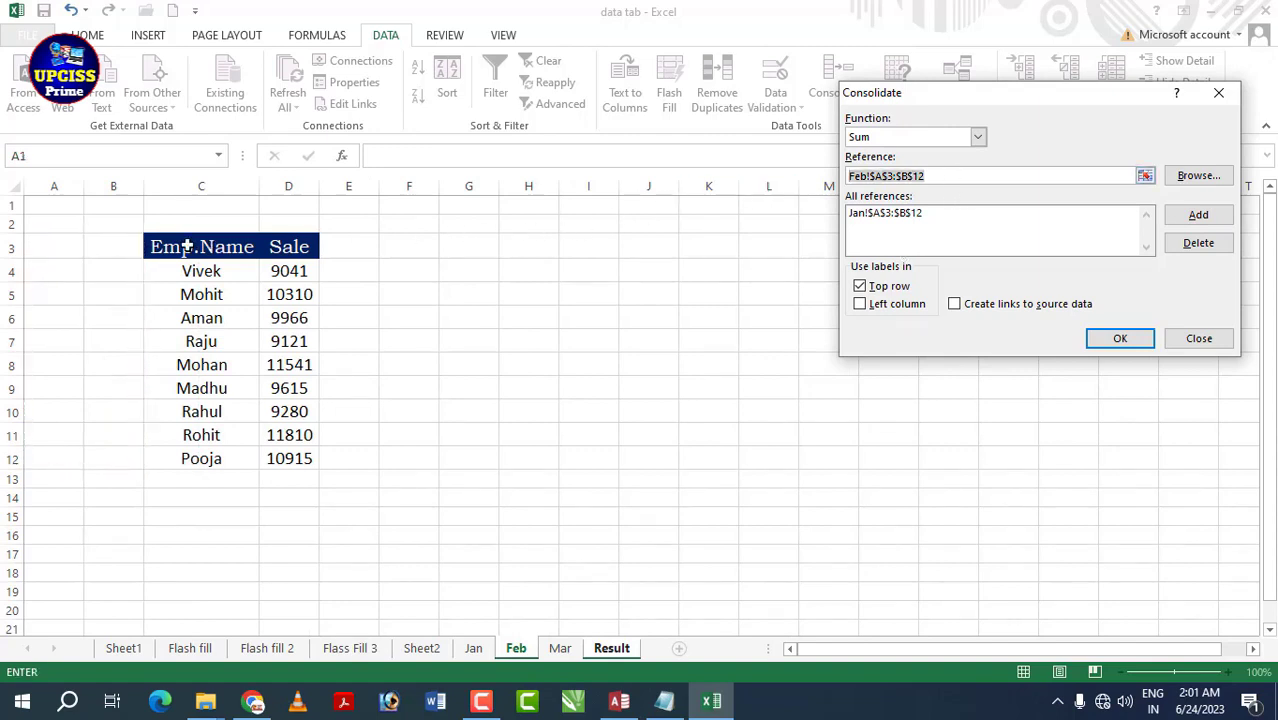
{"action": "left_click_drag", "start_coordinate": [186, 247], "coordinate": [288, 458]}
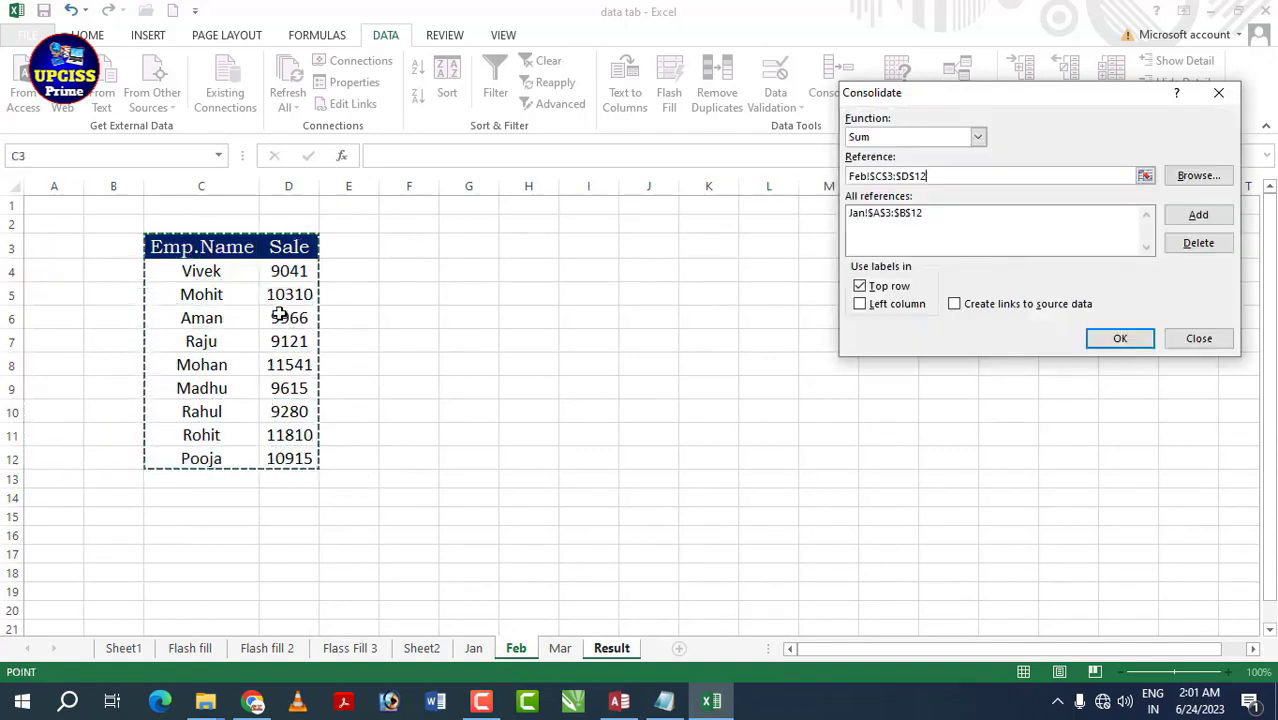
{"action": "left_click", "coordinate": [1205, 215]}
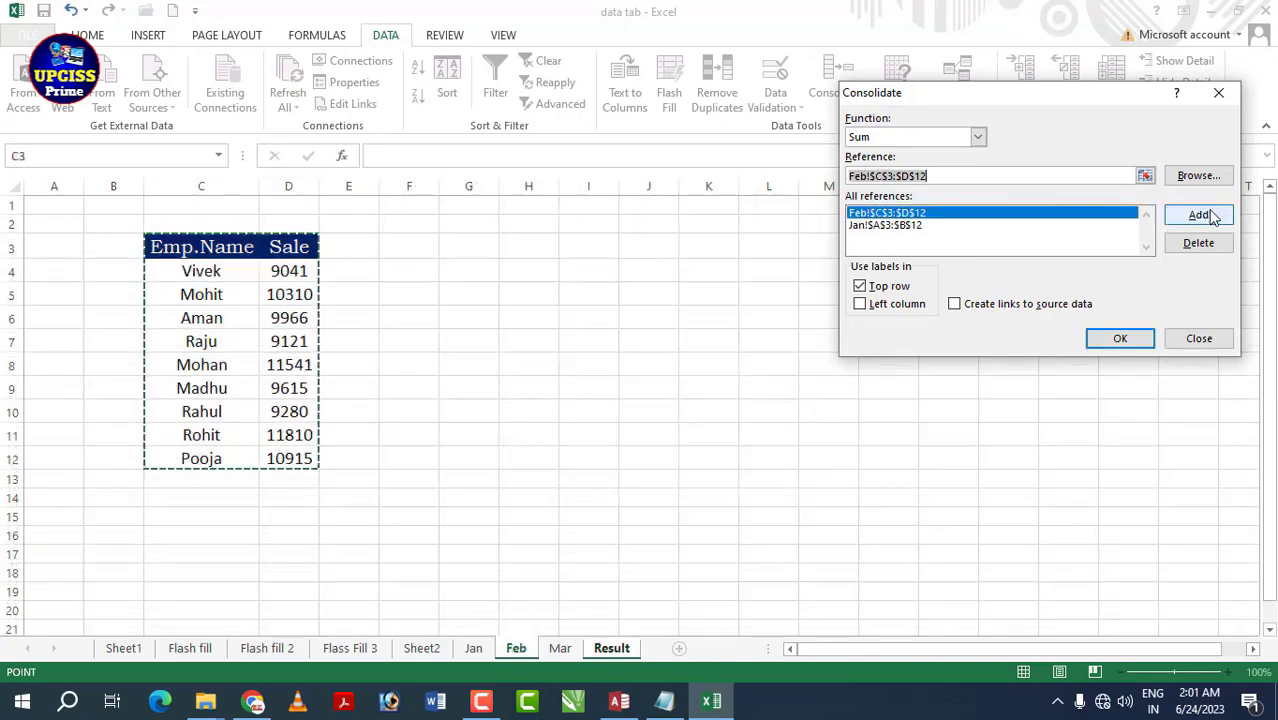
- Add Mar!C4:D13, use top row and left column labels, and consolidate
{"action": "left_click", "coordinate": [560, 648]}
{"action": "left_click_drag", "start_coordinate": [191, 272], "coordinate": [282, 477]}
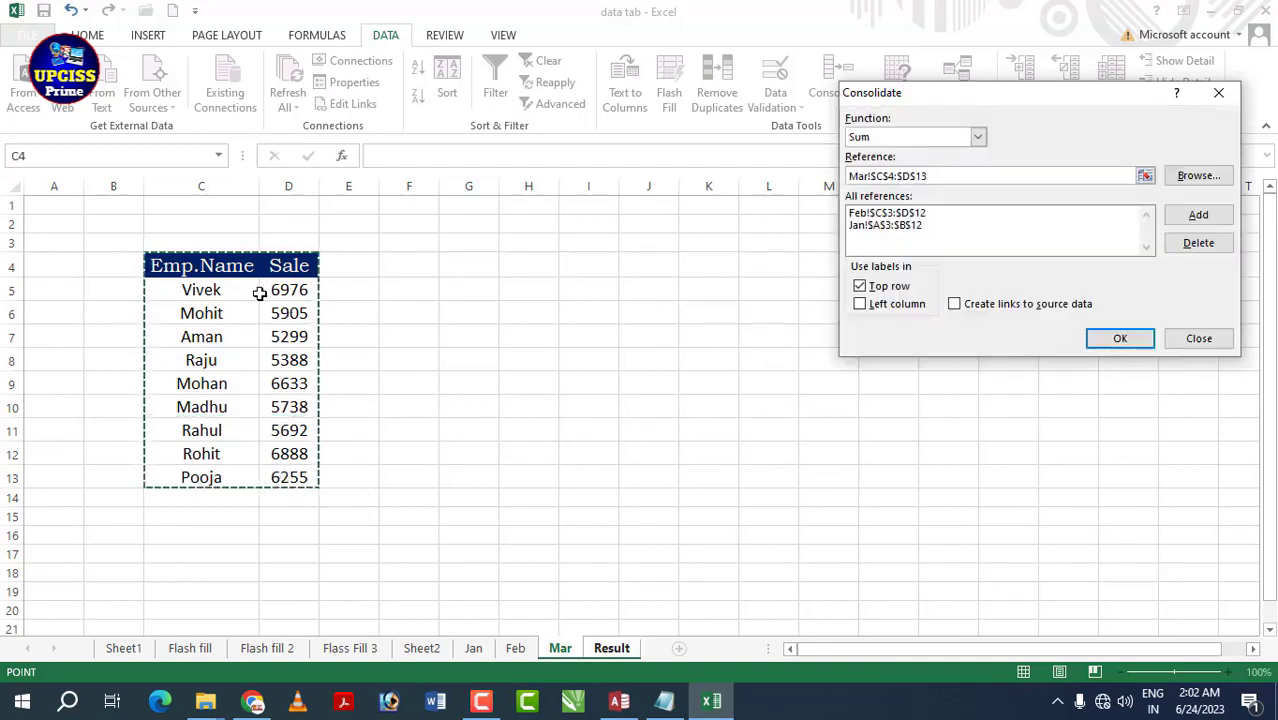
{"action": "left_click", "coordinate": [1216, 215]}
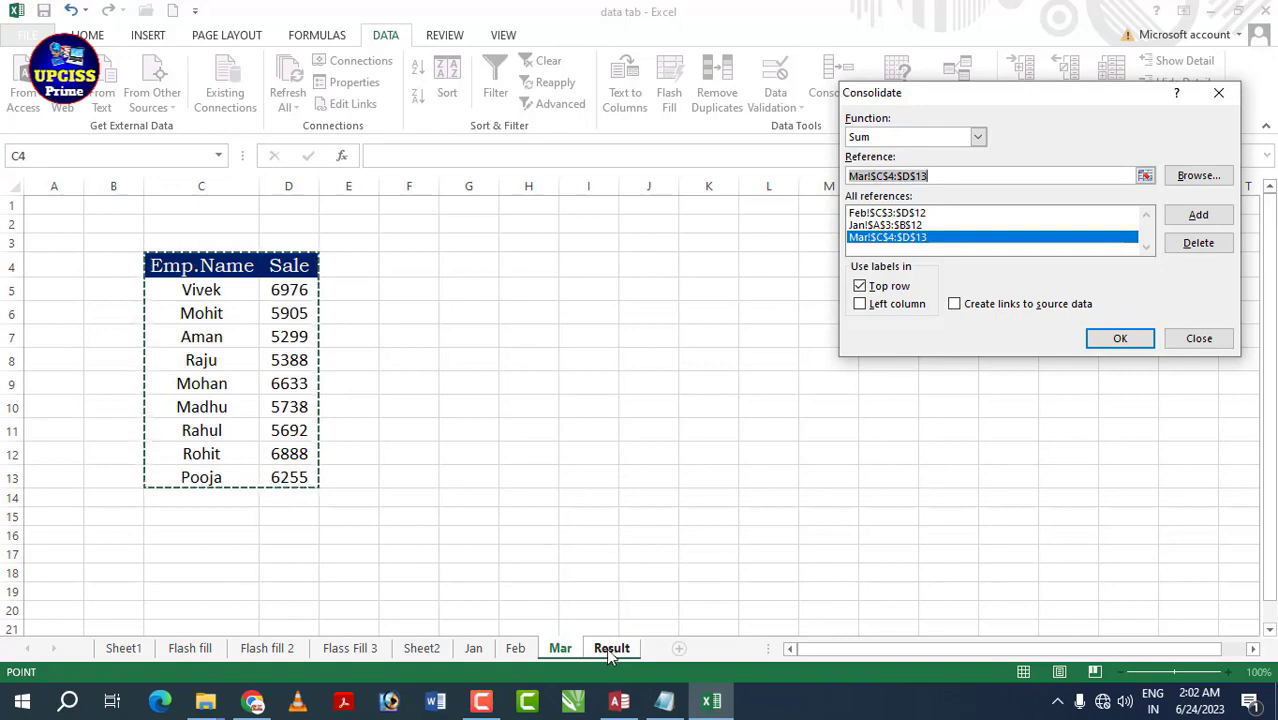
{"action": "left_click", "coordinate": [860, 304]}
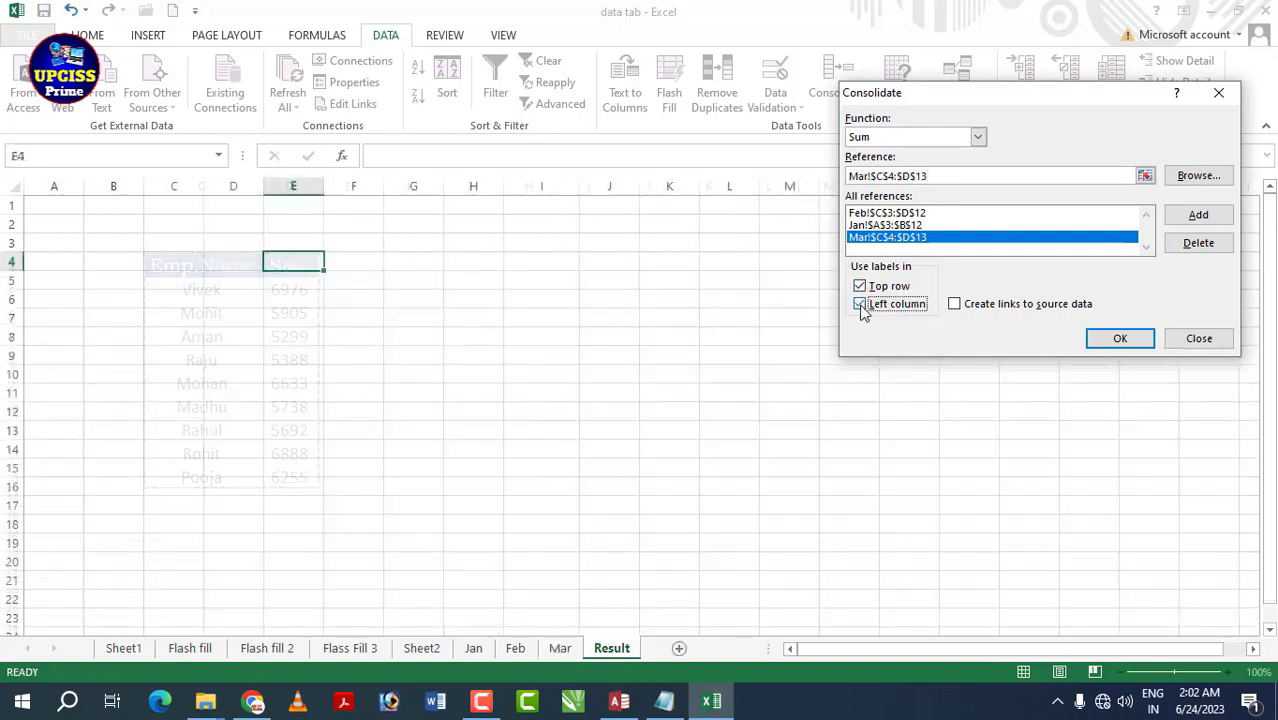
{"action": "left_click", "coordinate": [860, 304]}
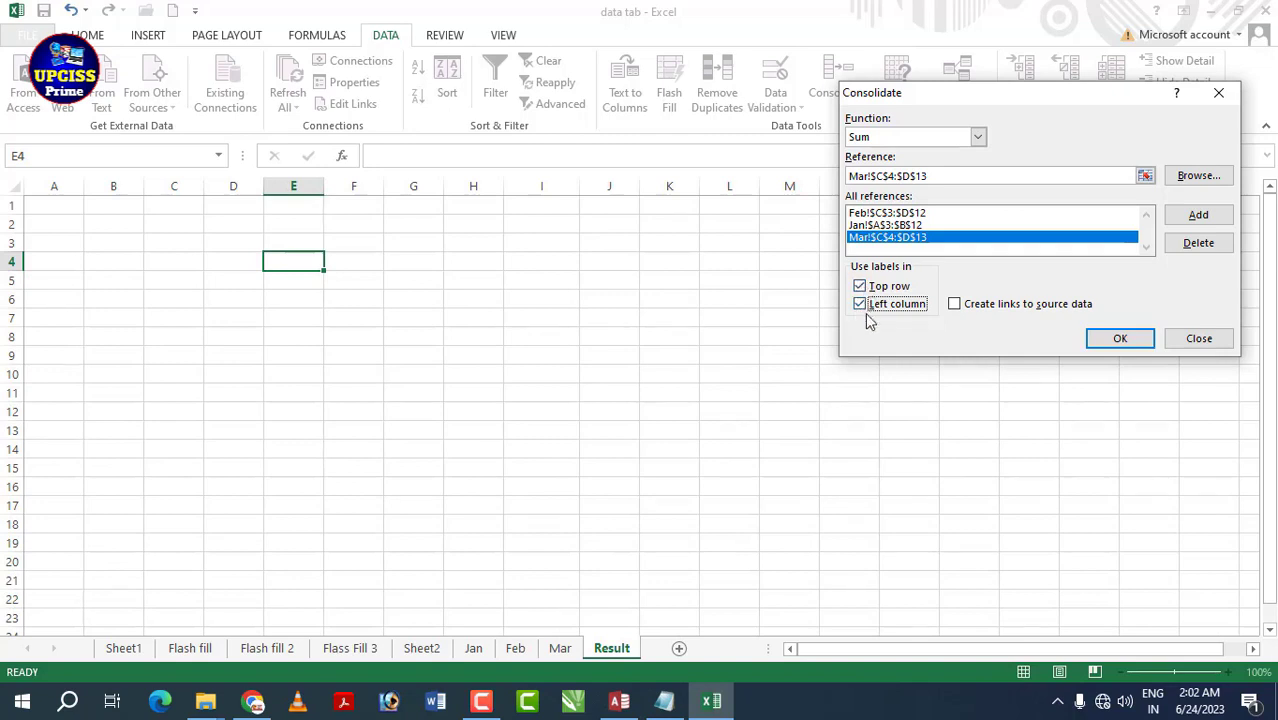
{"action": "left_click", "coordinate": [1100, 338]}
{"action": "left_click", "coordinate": [473, 350]}
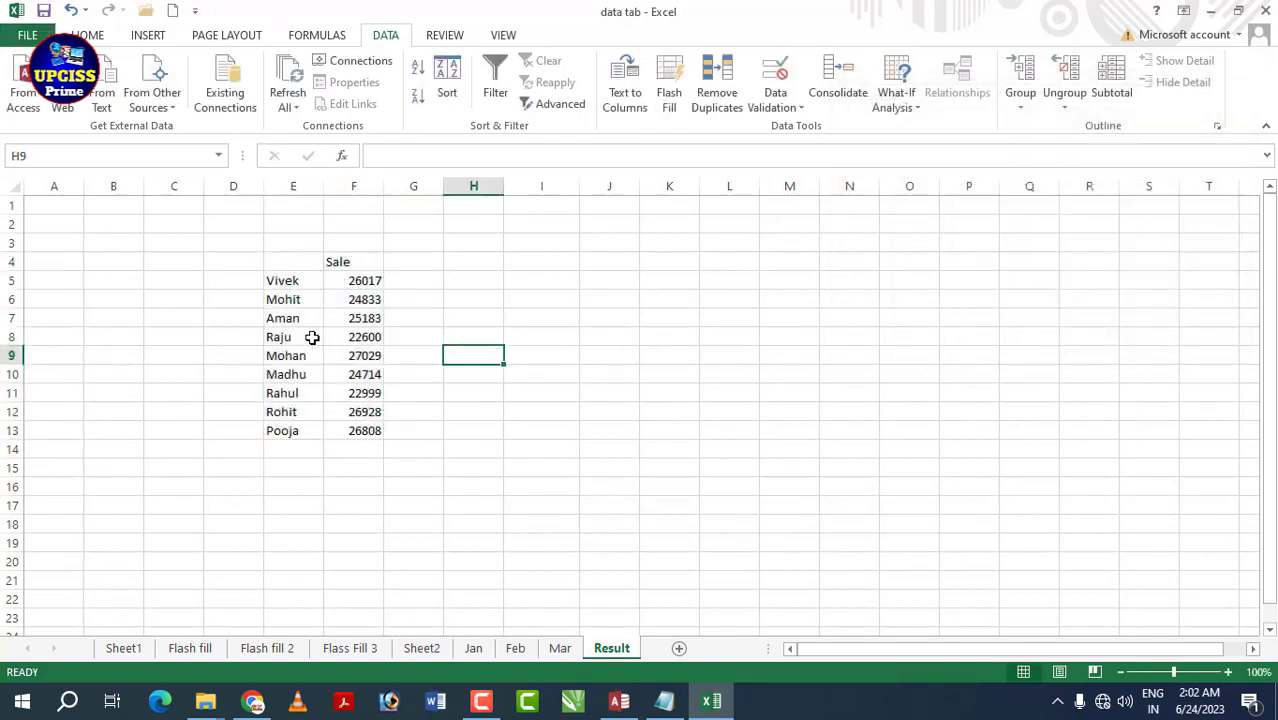
- Check the consolidated totals for Vivek (26017) and Mohit (24833)
{"action": "left_click", "coordinate": [285, 282]}
{"action": "left_click", "coordinate": [367, 280]}
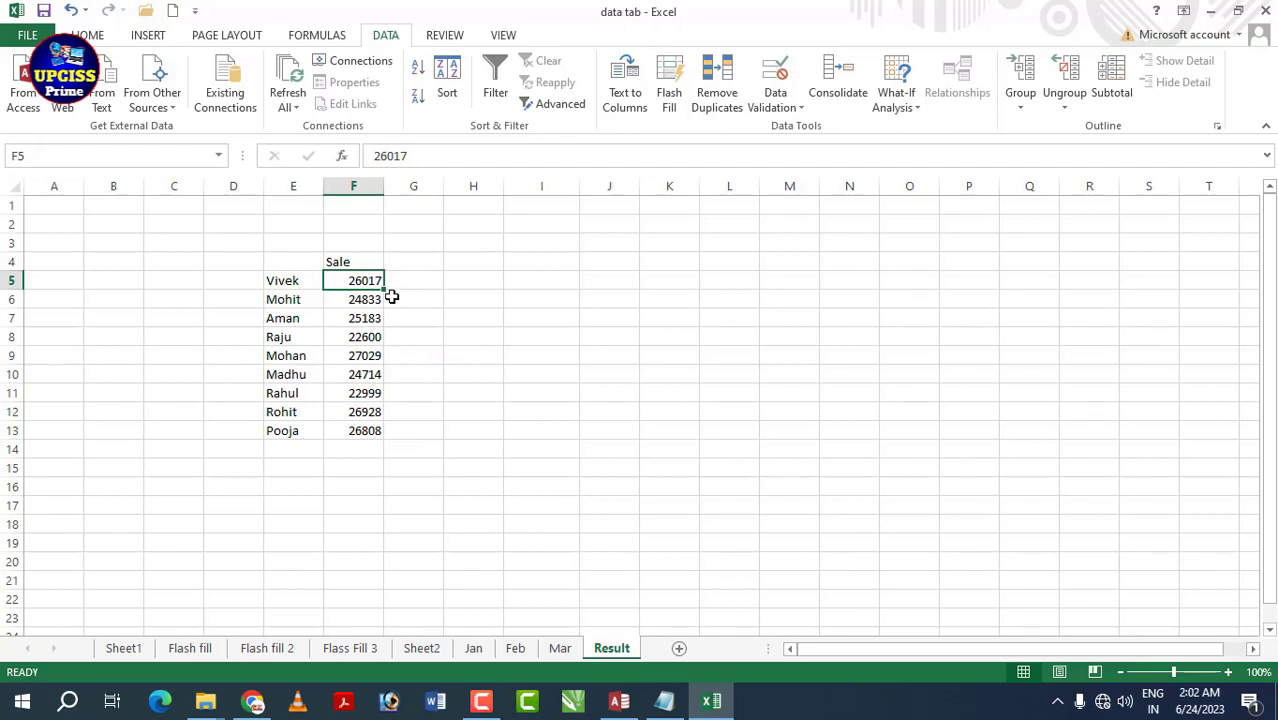
{"action": "left_click", "coordinate": [288, 303]}
{"action": "left_click", "coordinate": [350, 300]}
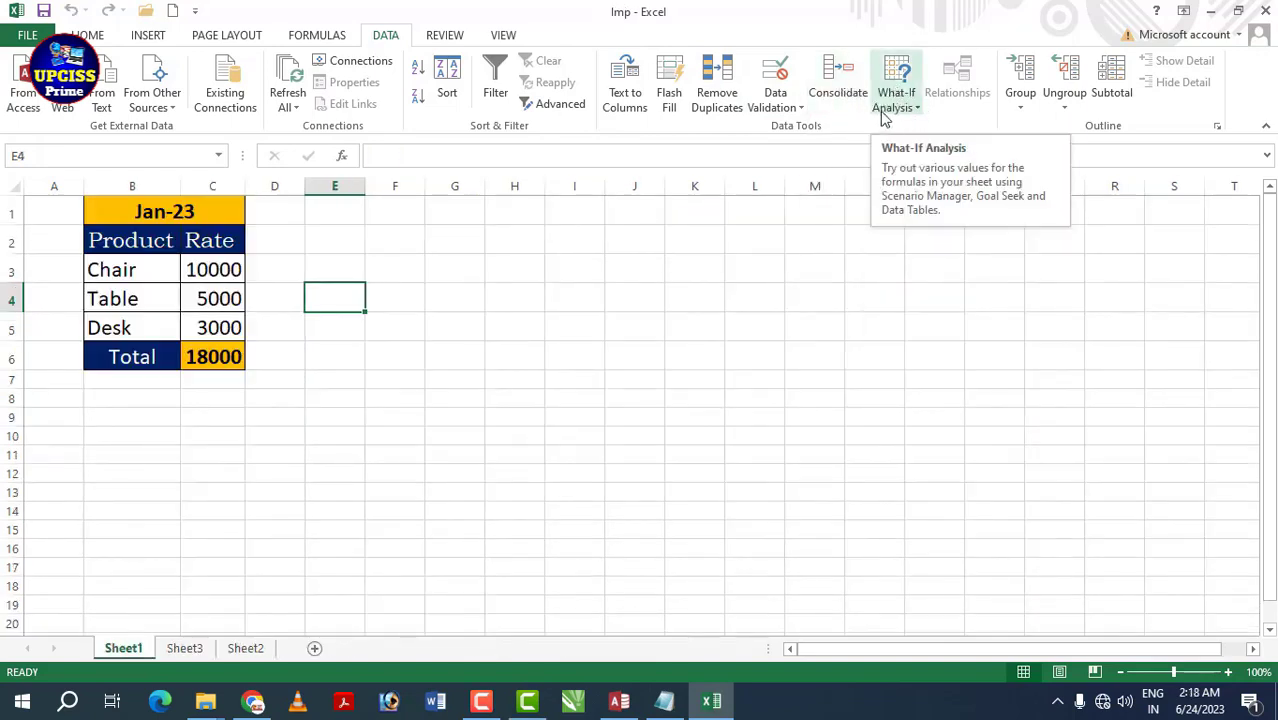
- Review the Jan-23 table's date, Chair rate 10000 and Table rate 5000
{"action": "left_click", "coordinate": [917, 110]}
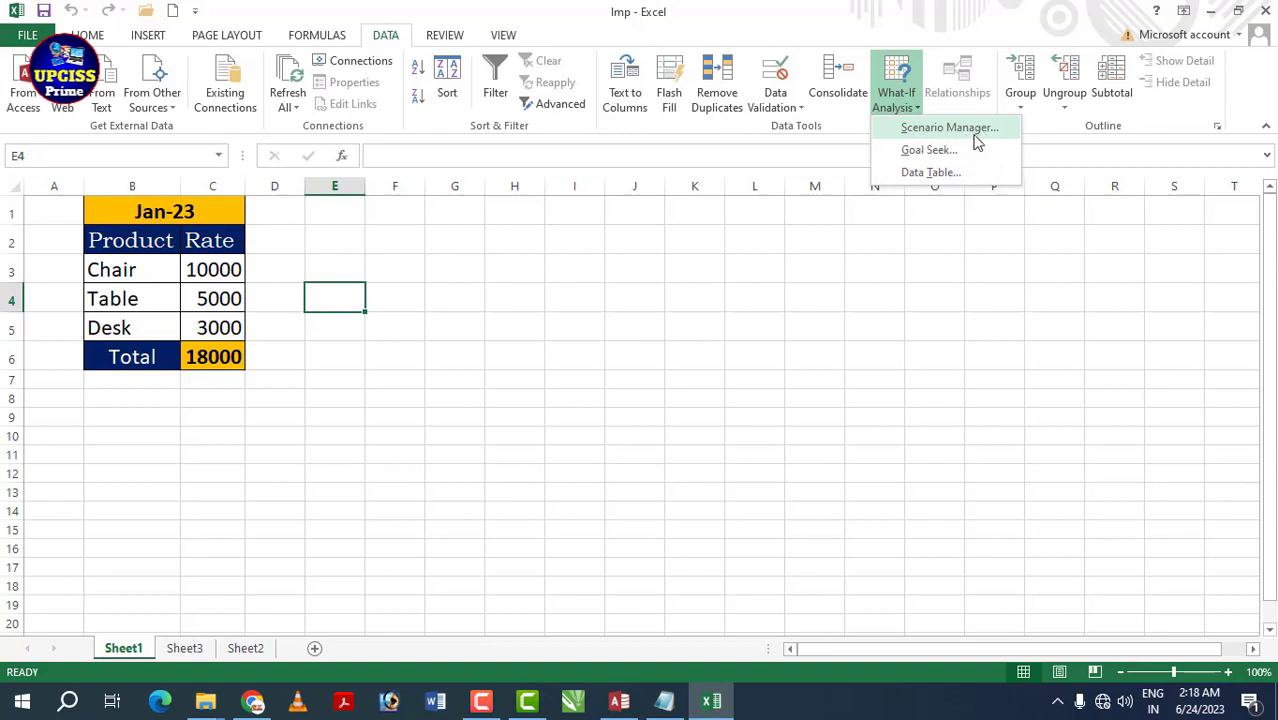
{"action": "left_click", "coordinate": [622, 250]}
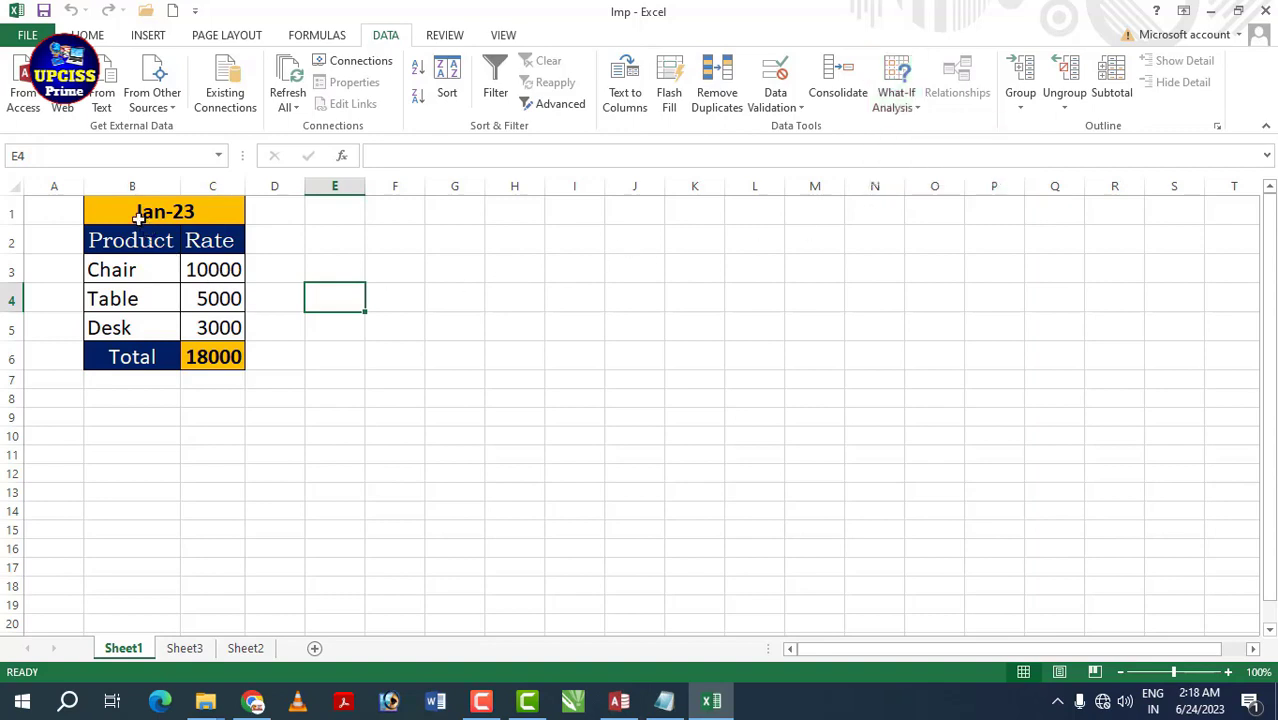
{"action": "left_click_drag", "start_coordinate": [138, 218], "coordinate": [170, 358]}
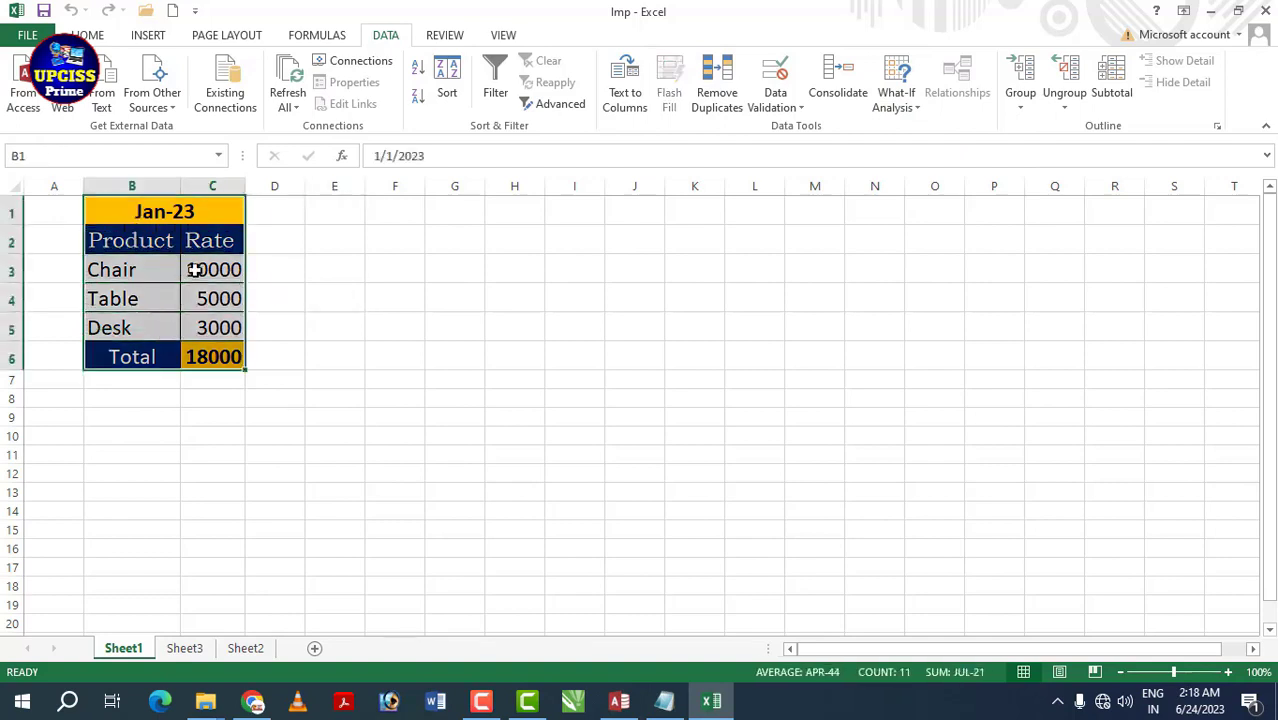
{"action": "left_click", "coordinate": [195, 270]}
{"action": "left_click", "coordinate": [168, 216]}
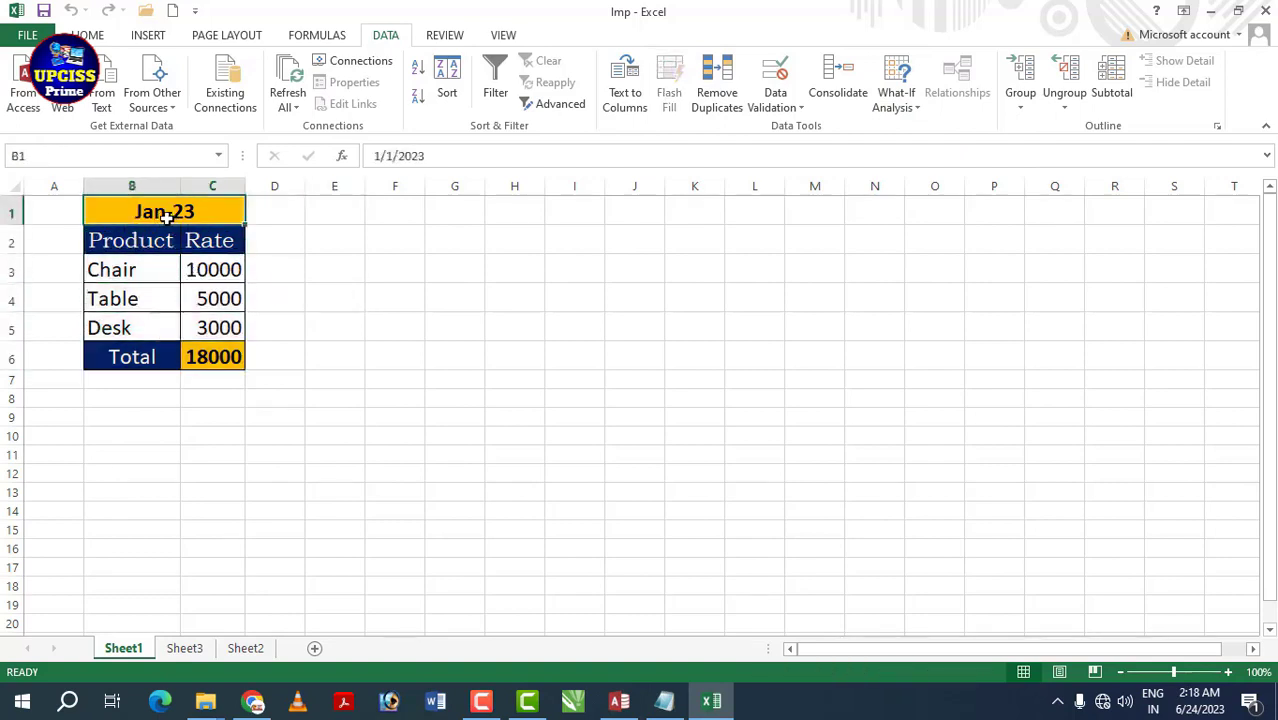
{"action": "left_click", "coordinate": [155, 262]}
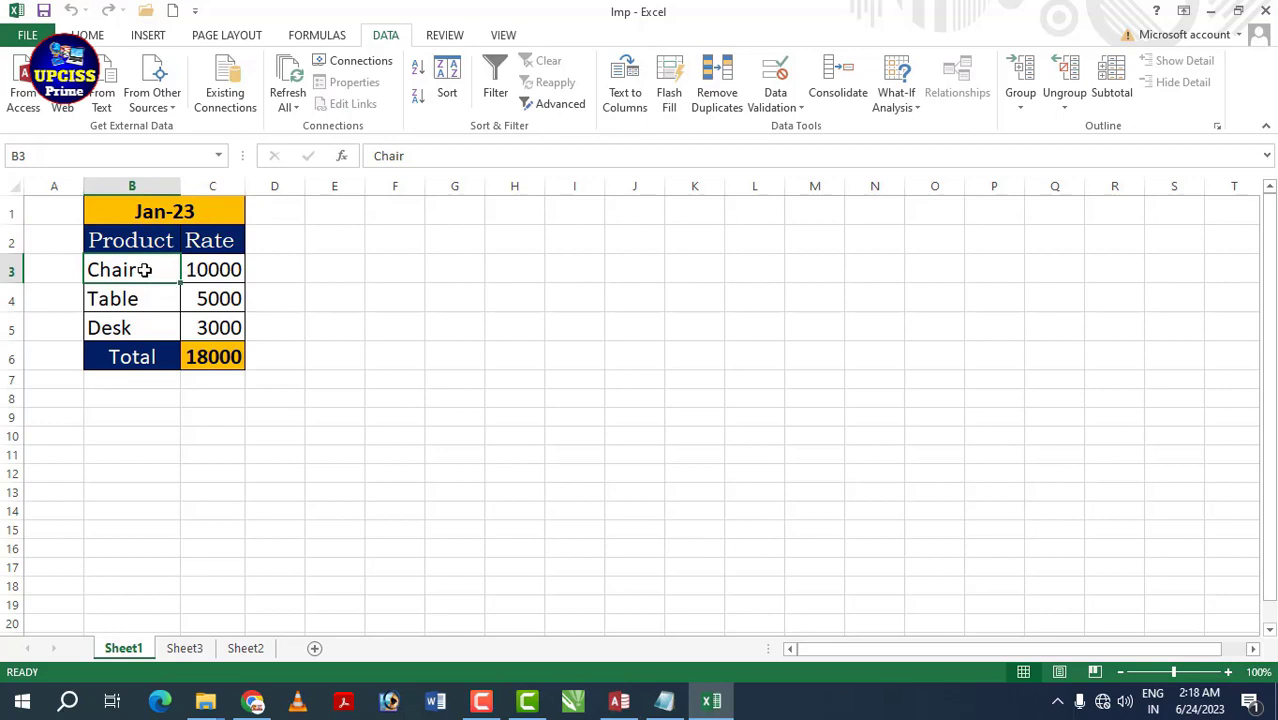
{"action": "left_click", "coordinate": [220, 270]}
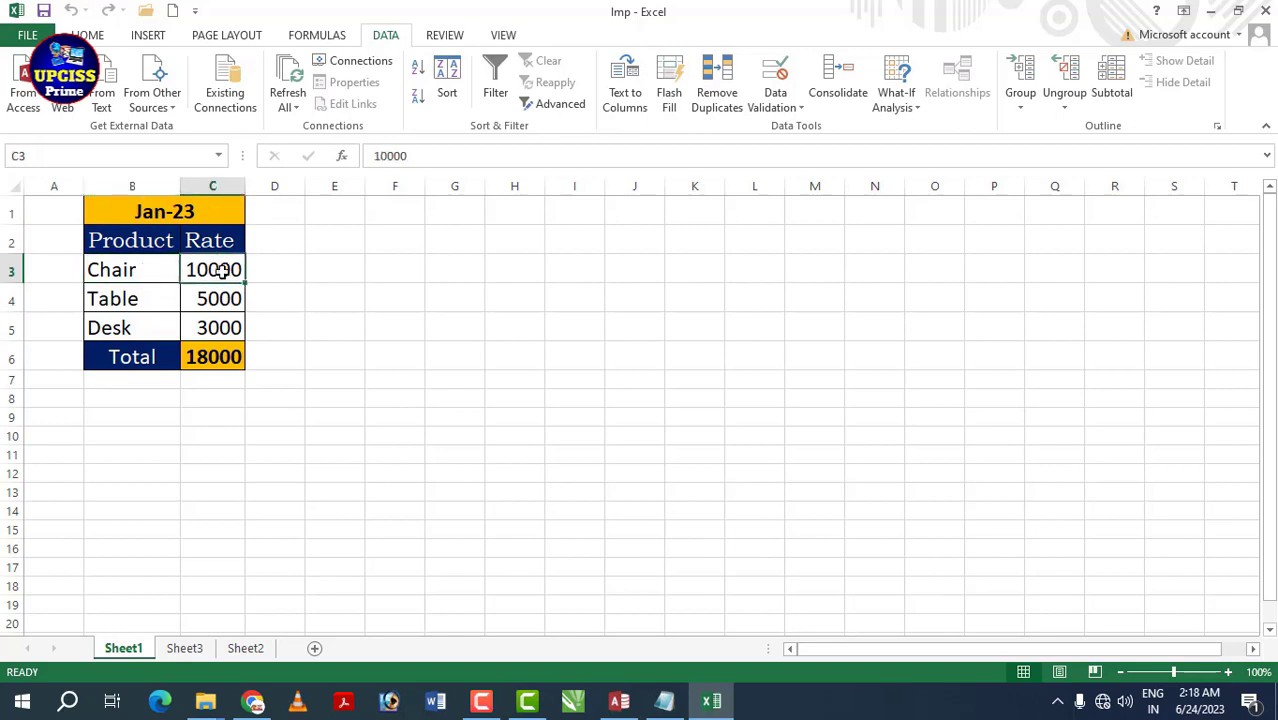
{"action": "left_click", "coordinate": [155, 298]}
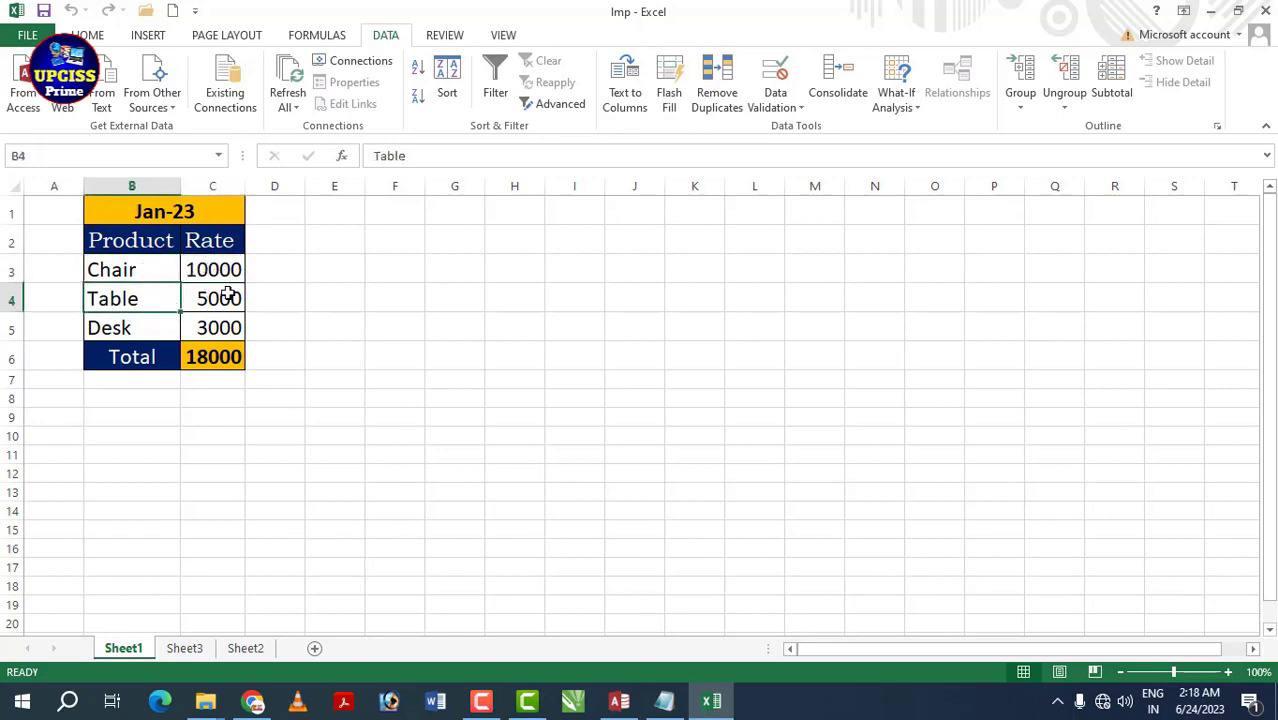
{"action": "left_click", "coordinate": [216, 288]}
- Check Desk 3000 and the 18000 total, then select B1:C6 for What-If Analysis
{"action": "left_click", "coordinate": [153, 329]}
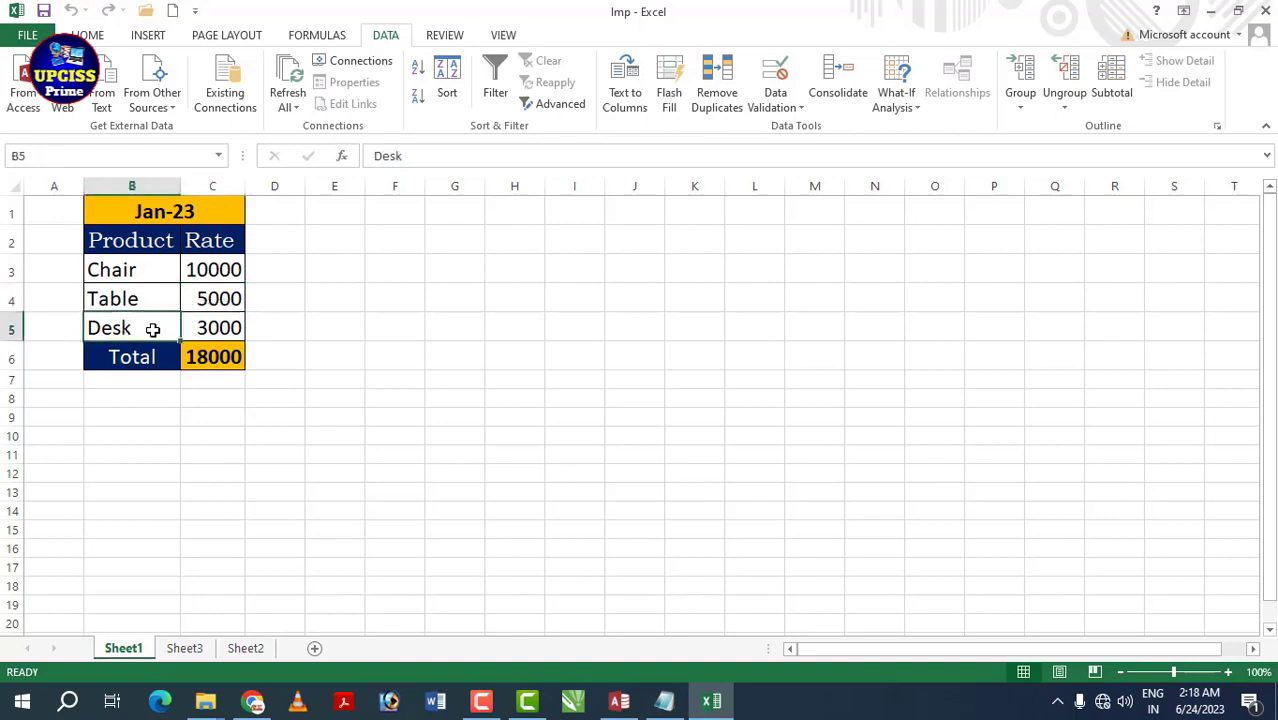
{"action": "left_click", "coordinate": [208, 326]}
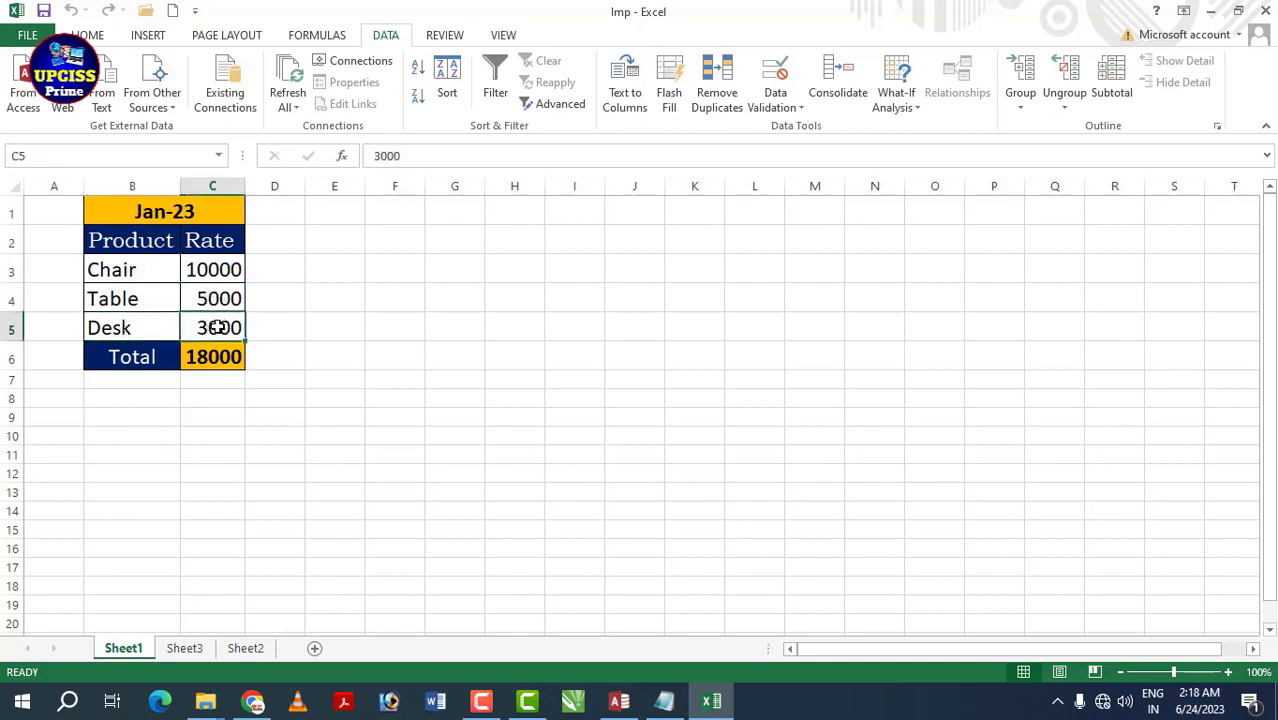
{"action": "left_click", "coordinate": [155, 358]}
{"action": "left_click", "coordinate": [220, 356]}
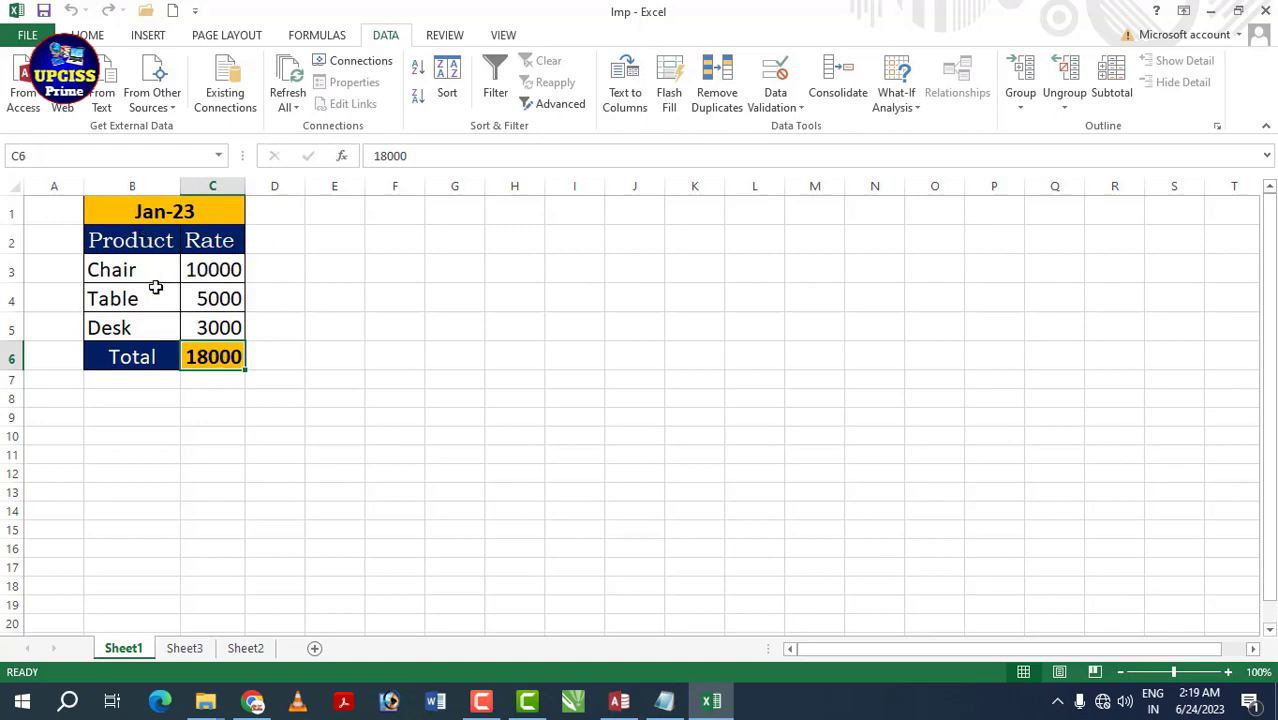
{"action": "left_click_drag", "start_coordinate": [114, 212], "coordinate": [200, 354]}
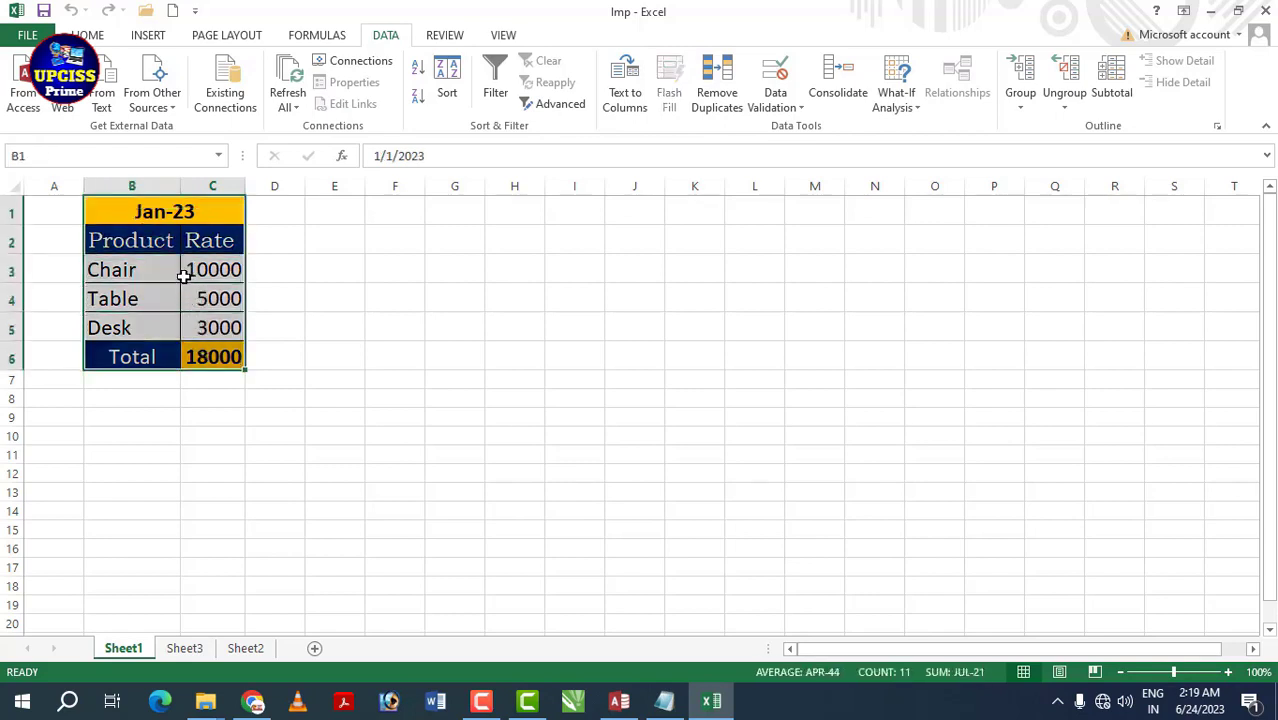
{"action": "left_click", "coordinate": [913, 113]}
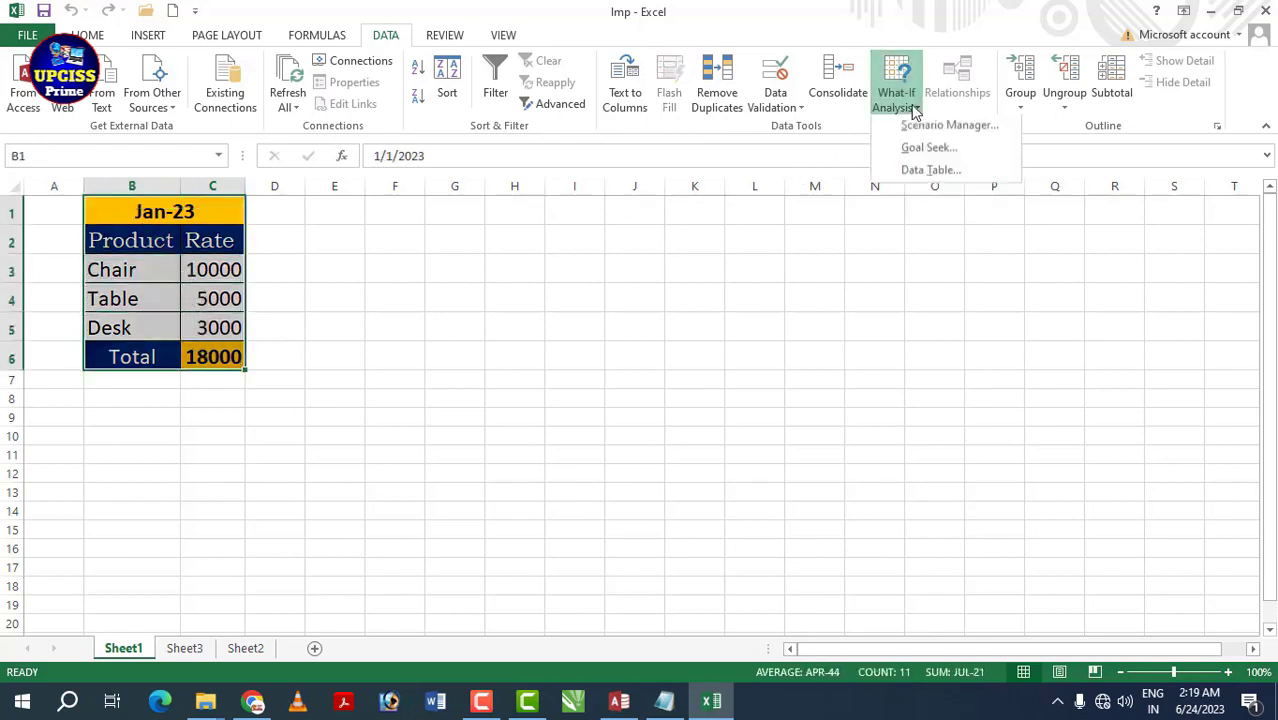
- In Scenario Manager, add a scenario named feb-23 with changing cells B1:C6
{"action": "left_click", "coordinate": [963, 130]}
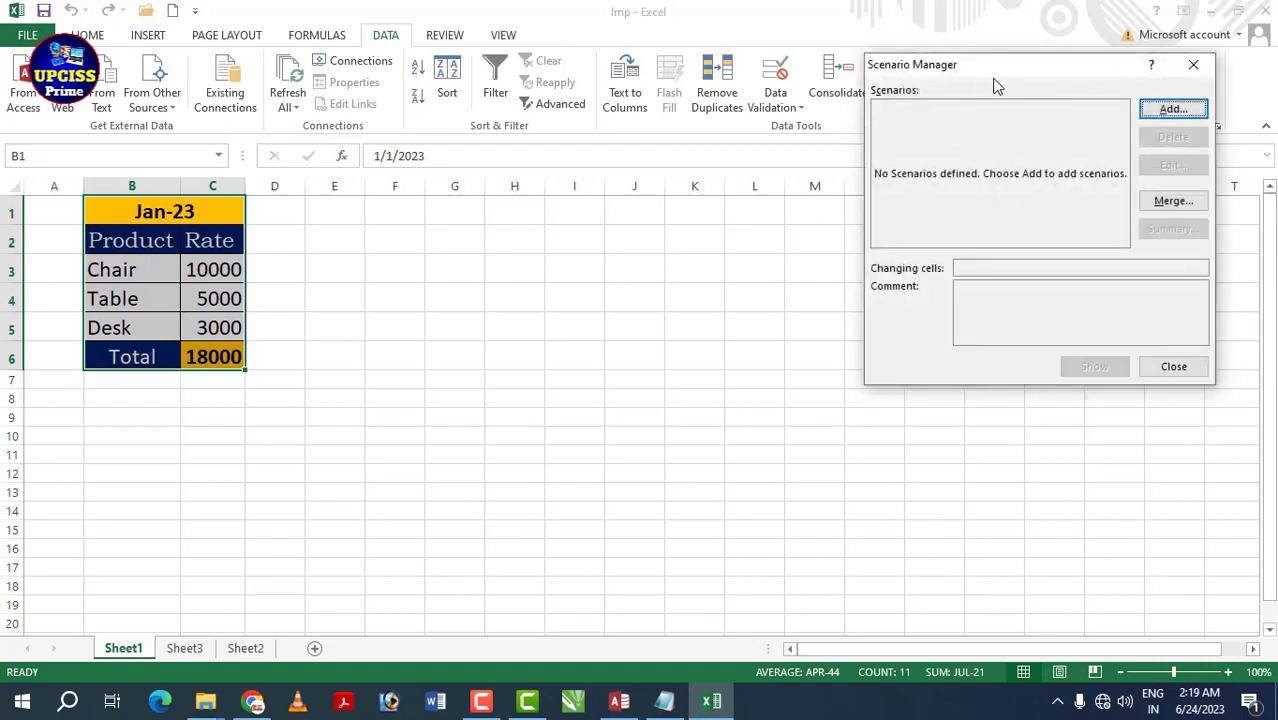
{"action": "left_click", "coordinate": [1167, 115]}
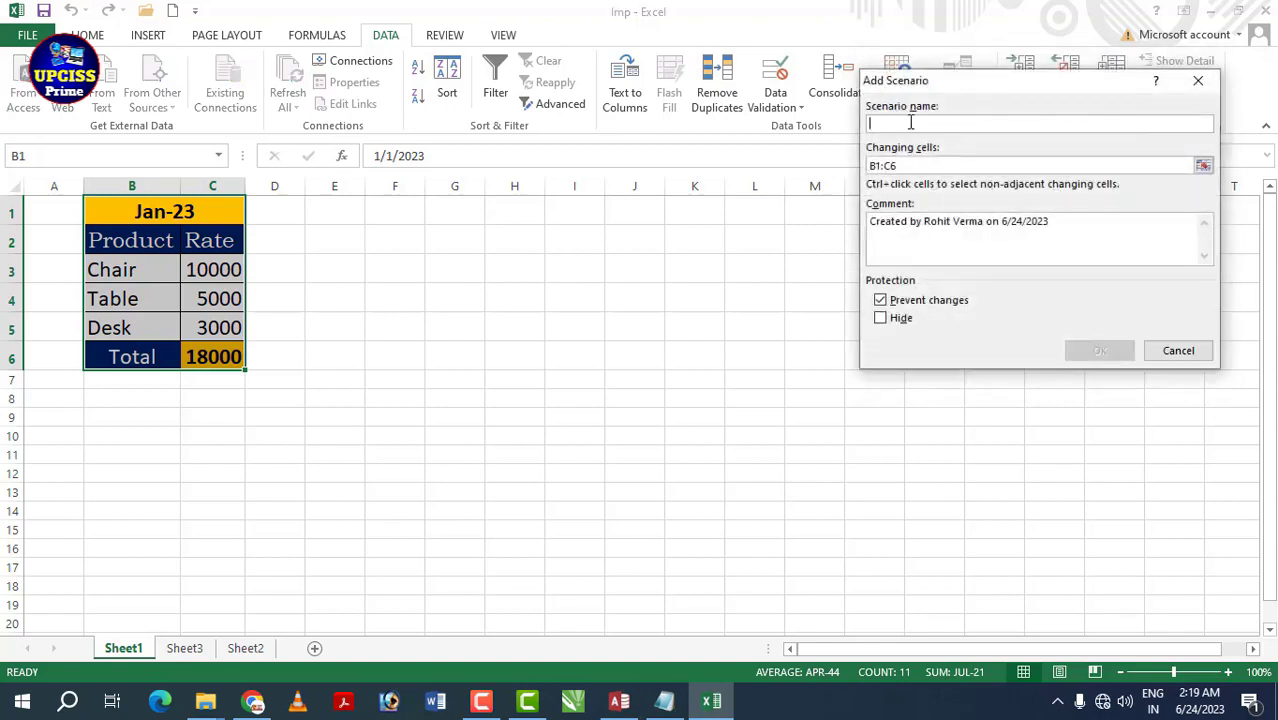
{"action": "type", "text": "feb-23"}
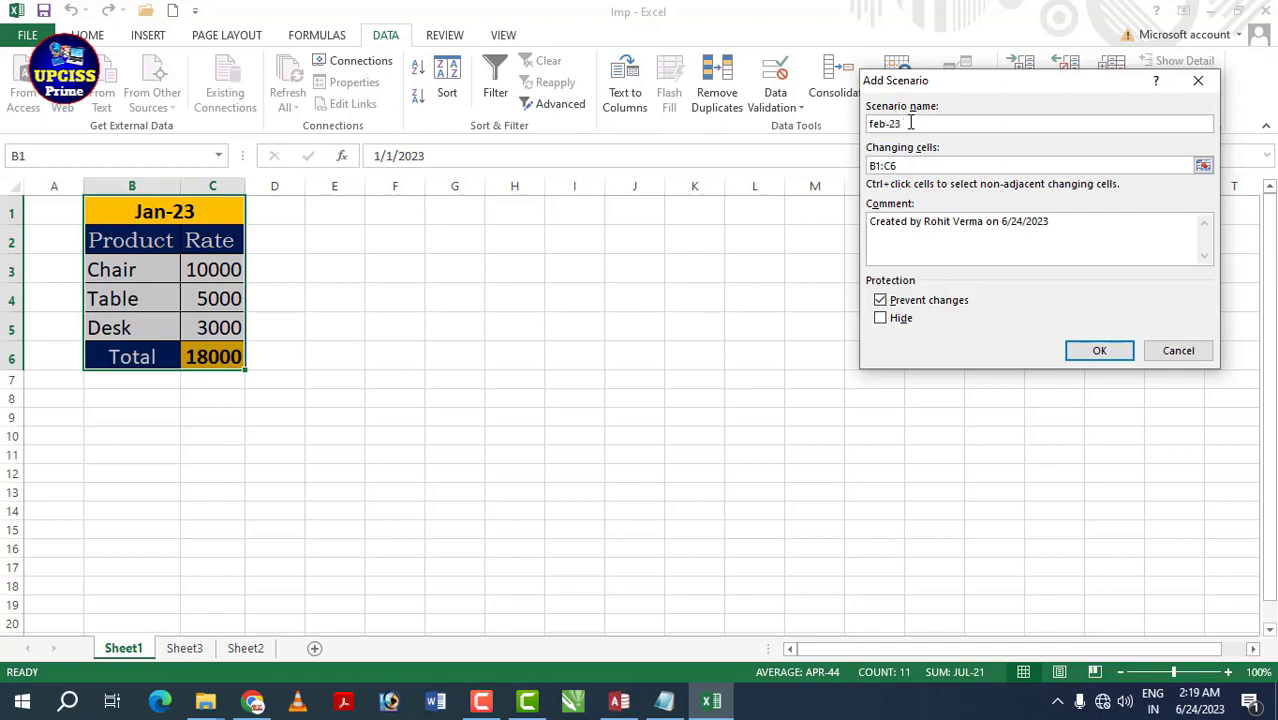
{"action": "left_click_drag", "start_coordinate": [930, 122], "coordinate": [868, 123]}
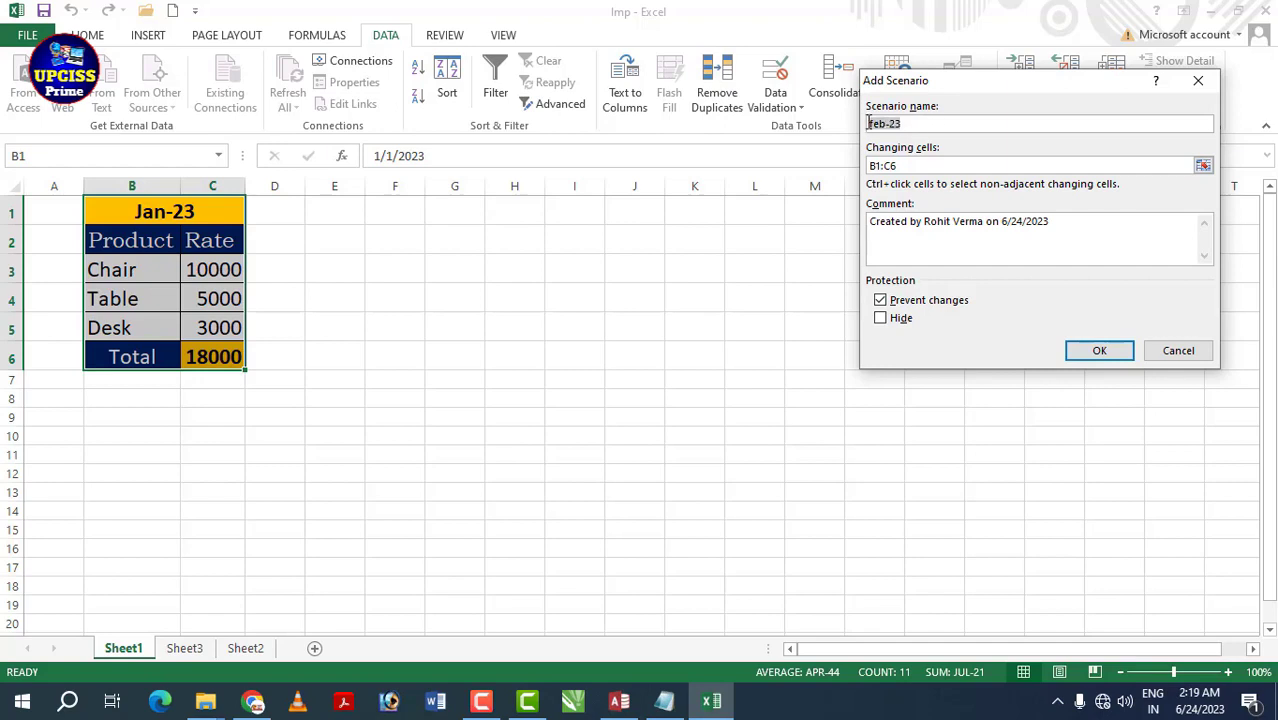
{"action": "left_click", "coordinate": [926, 122]}
- Give feb-23 the values Chair 12000, Table 6000 and Desk 5000, then add another scenario
{"action": "left_click", "coordinate": [1099, 352]}
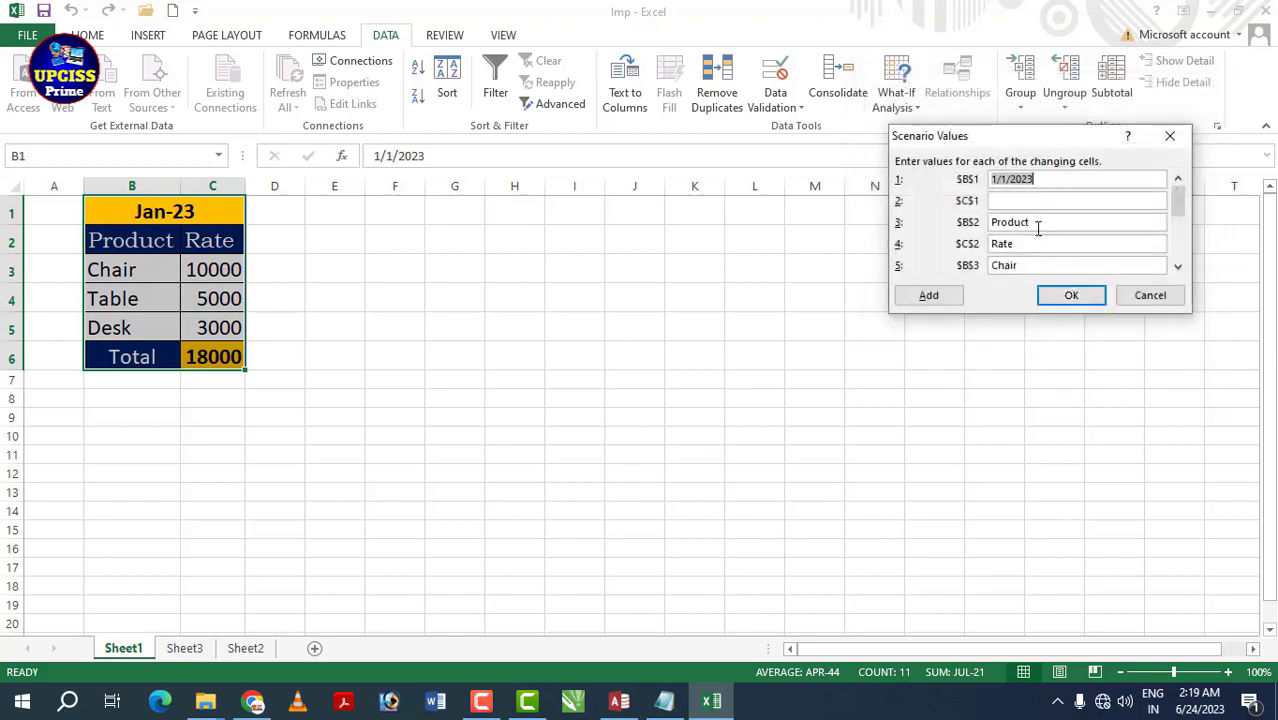
{"action": "left_click", "coordinate": [1177, 270]}
{"action": "left_click", "coordinate": [1177, 270]}
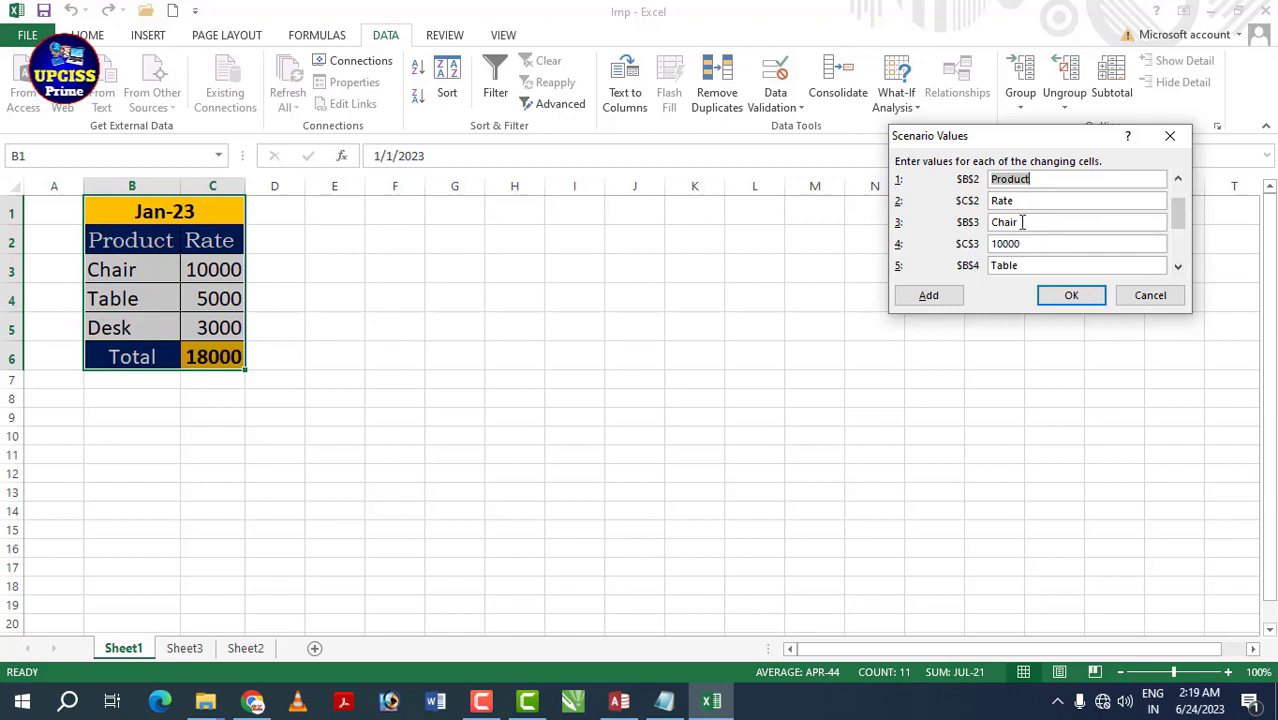
{"action": "left_click", "coordinate": [1046, 243]}
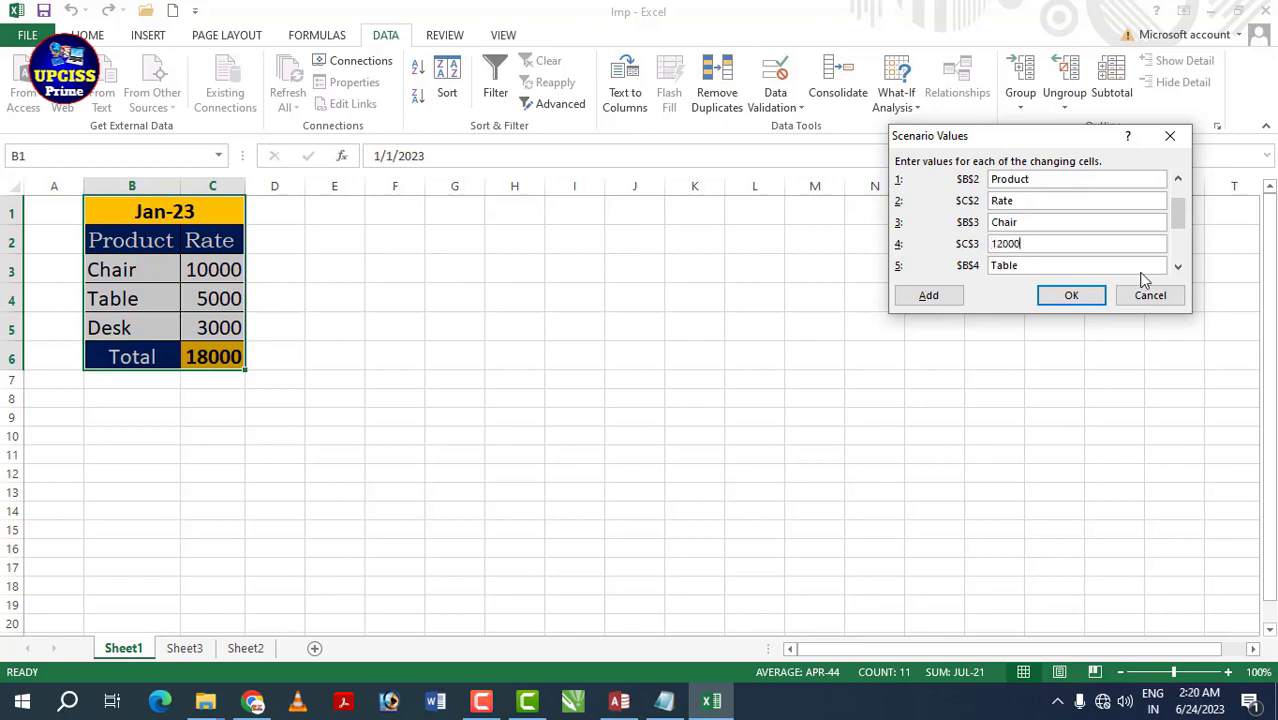
{"action": "left_click", "coordinate": [1178, 266]}
{"action": "left_click", "coordinate": [1178, 266]}
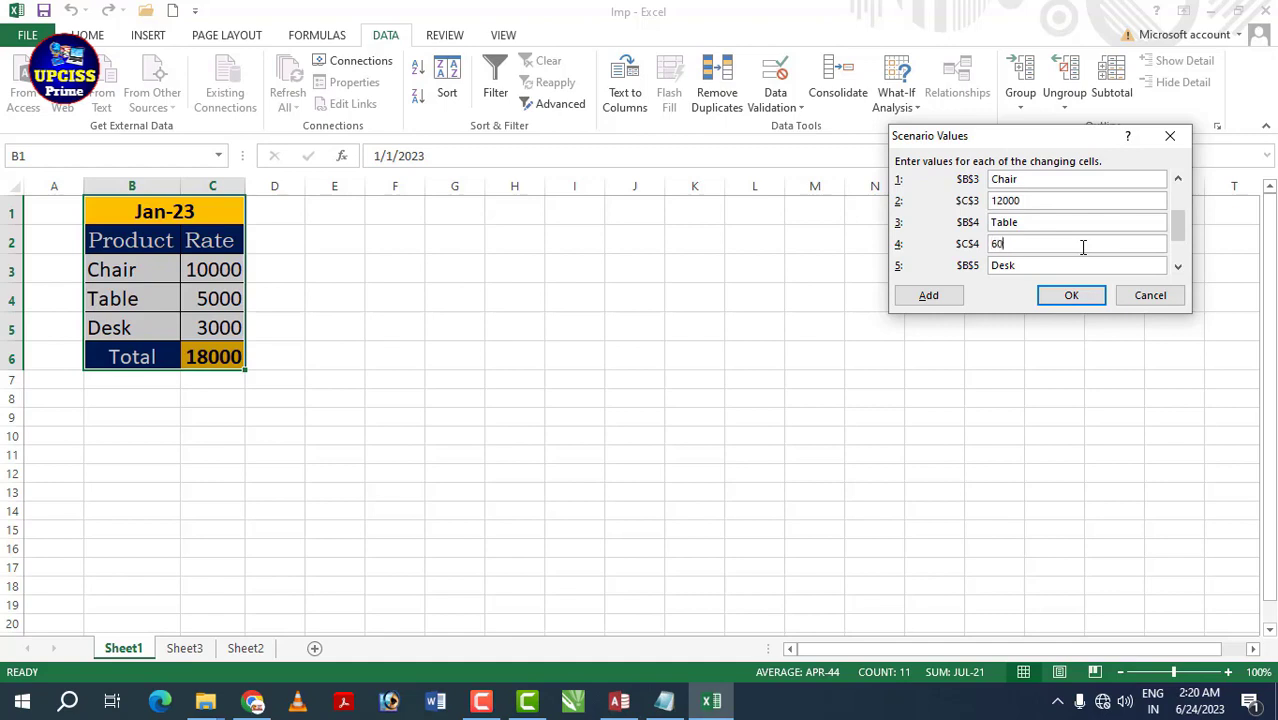
{"action": "left_click", "coordinate": [1178, 266]}
{"action": "left_click", "coordinate": [1178, 266]}
{"action": "left_click", "coordinate": [1036, 223]}
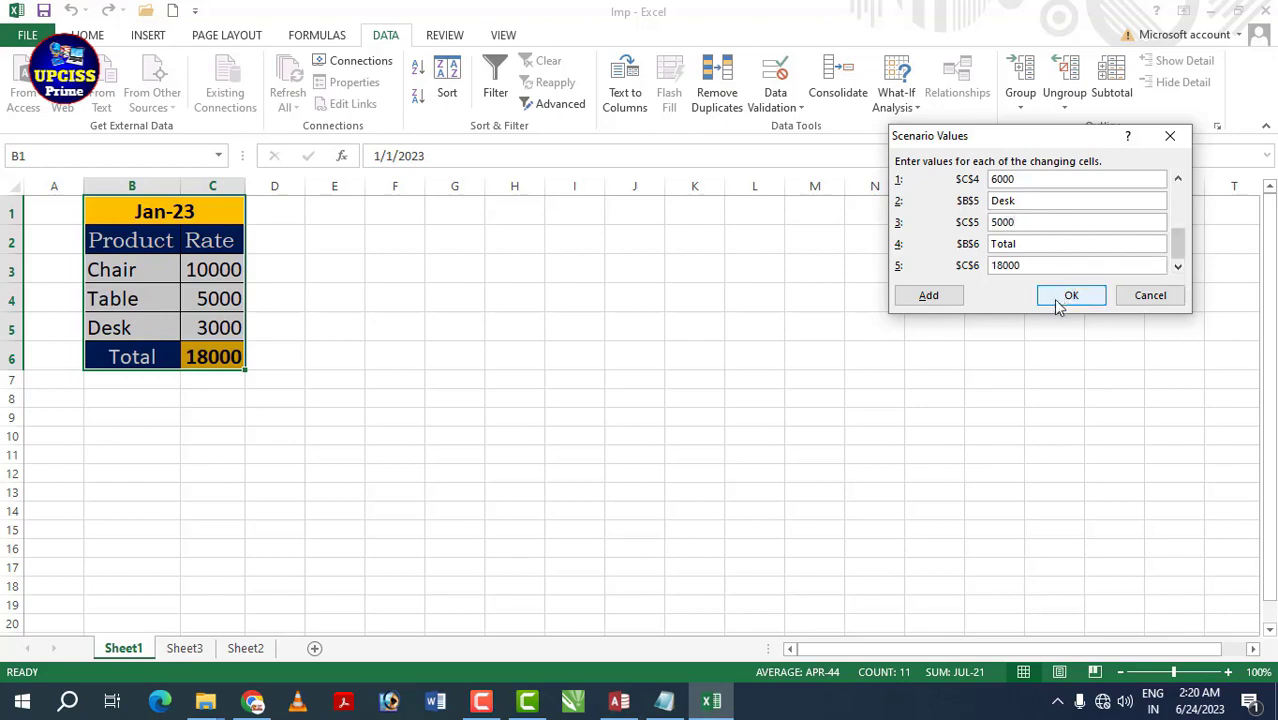
{"action": "left_click", "coordinate": [929, 296]}
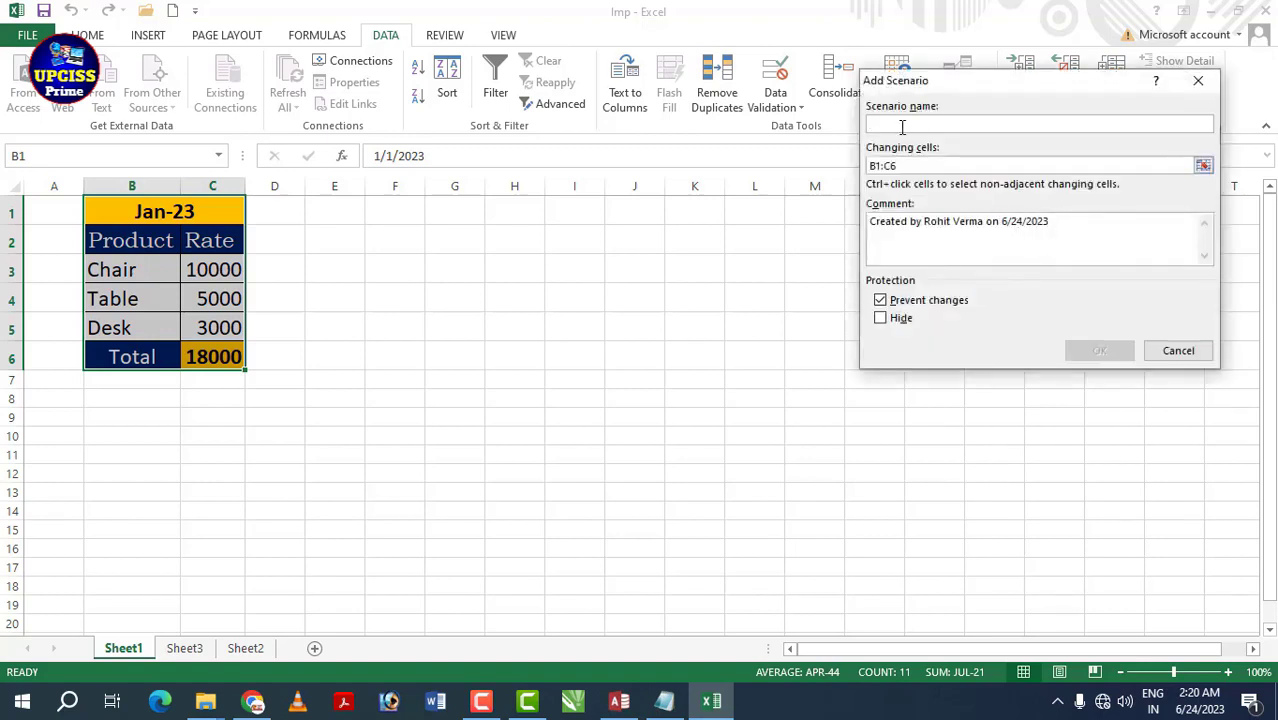
- Save a scenario named mar-23 with Chair 15000, Table 14000 and Desk 8000
{"action": "type", "text": "mar-23"}
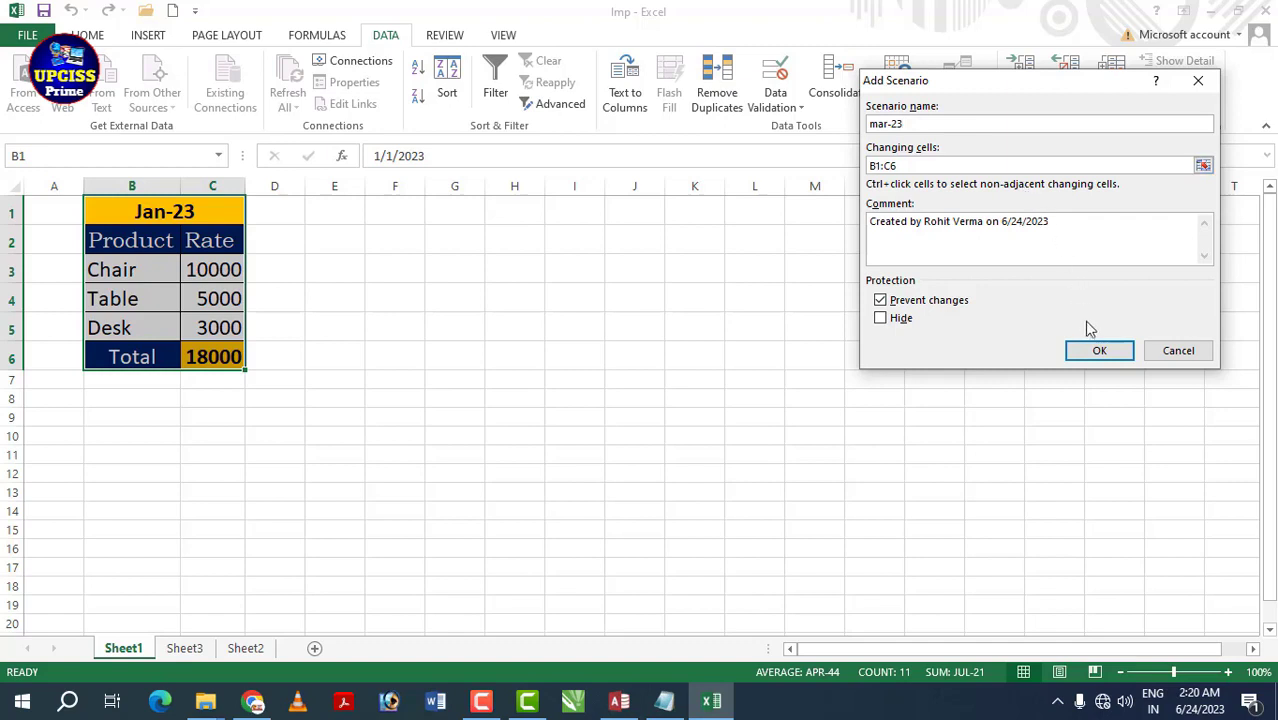
{"action": "left_click", "coordinate": [1099, 350]}
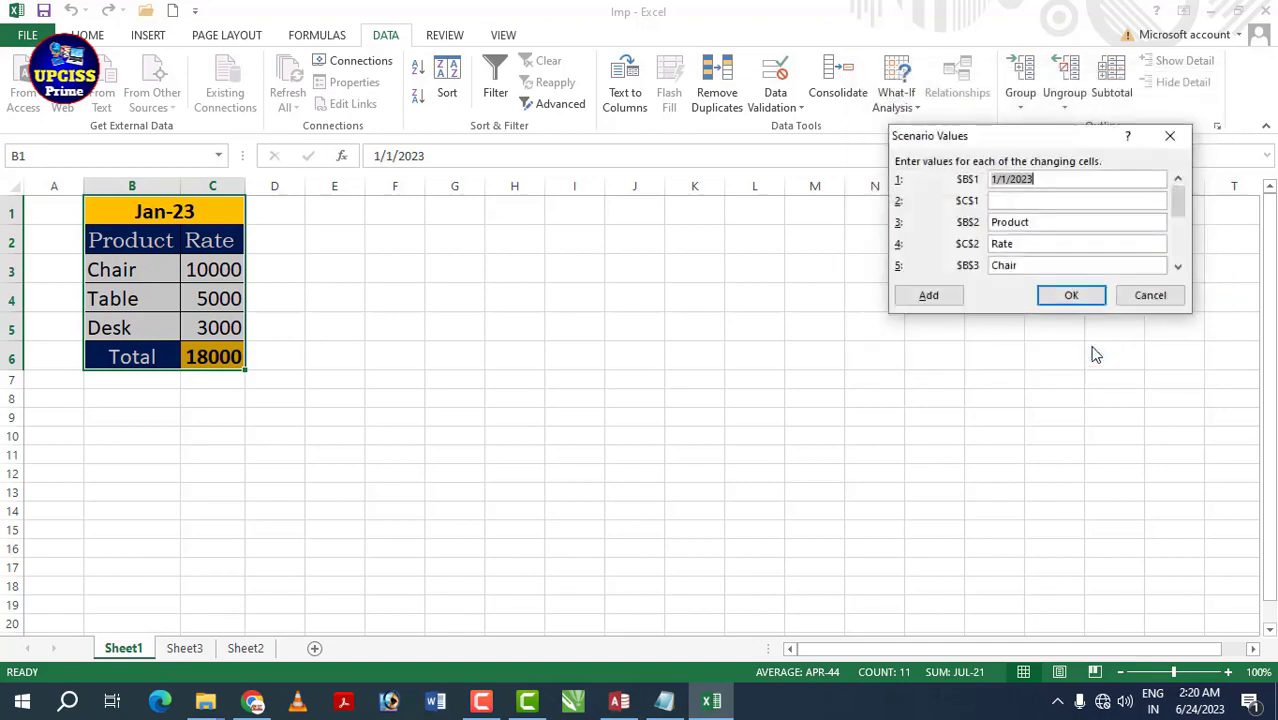
{"action": "left_click", "coordinate": [1178, 268]}
{"action": "left_click", "coordinate": [1178, 268]}
{"action": "left_click", "coordinate": [1000, 244]}
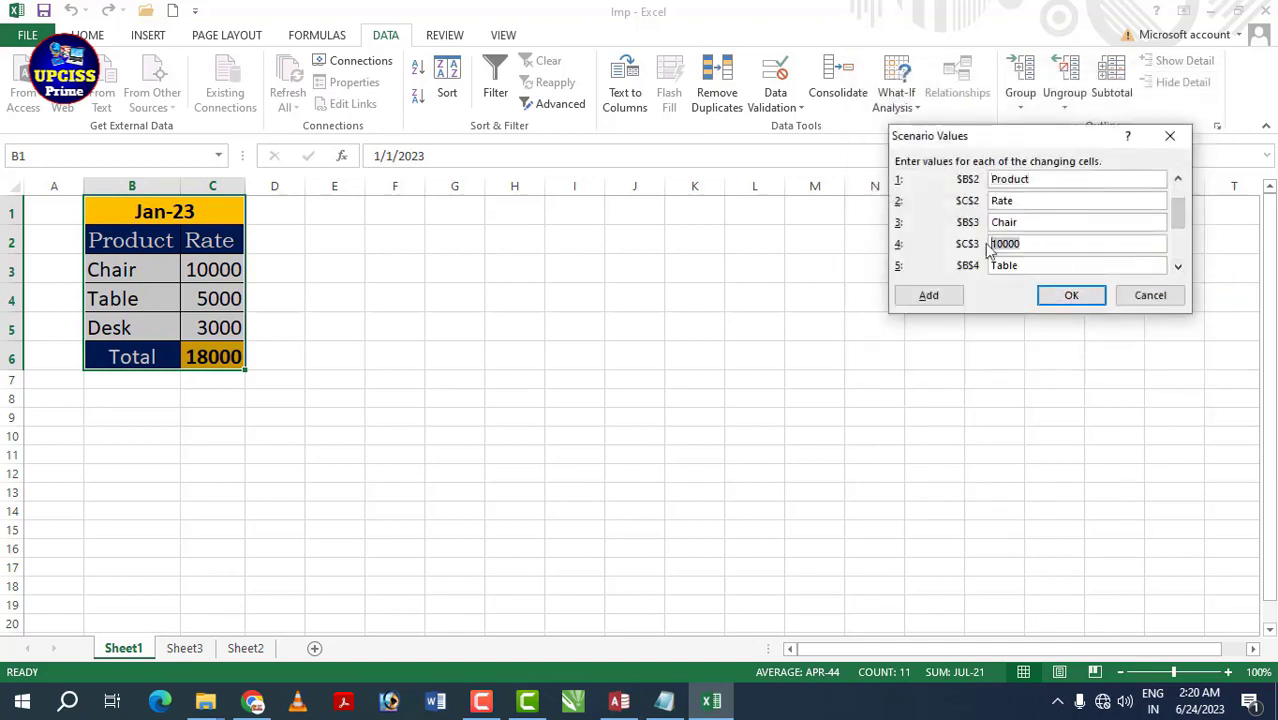
{"action": "type", "text": "15"}
{"action": "left_click", "coordinate": [1178, 267]}
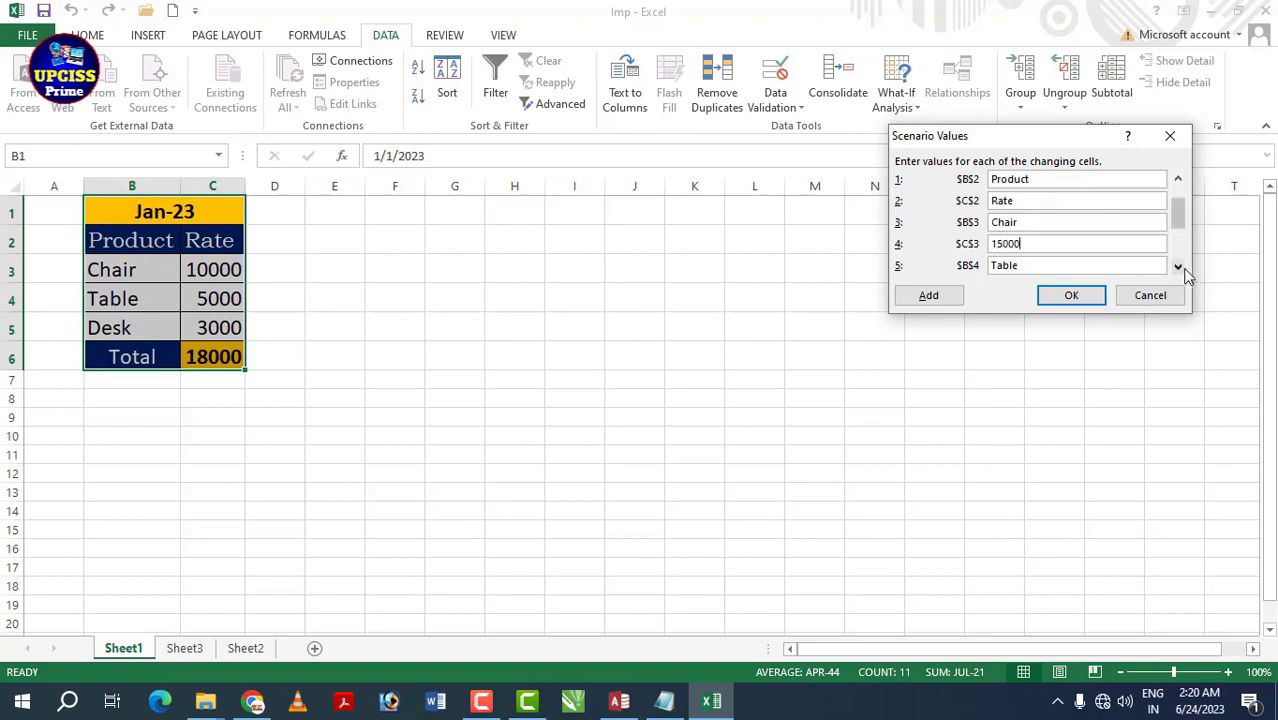
{"action": "left_click", "coordinate": [1178, 267]}
{"action": "type", "text": "14000"}
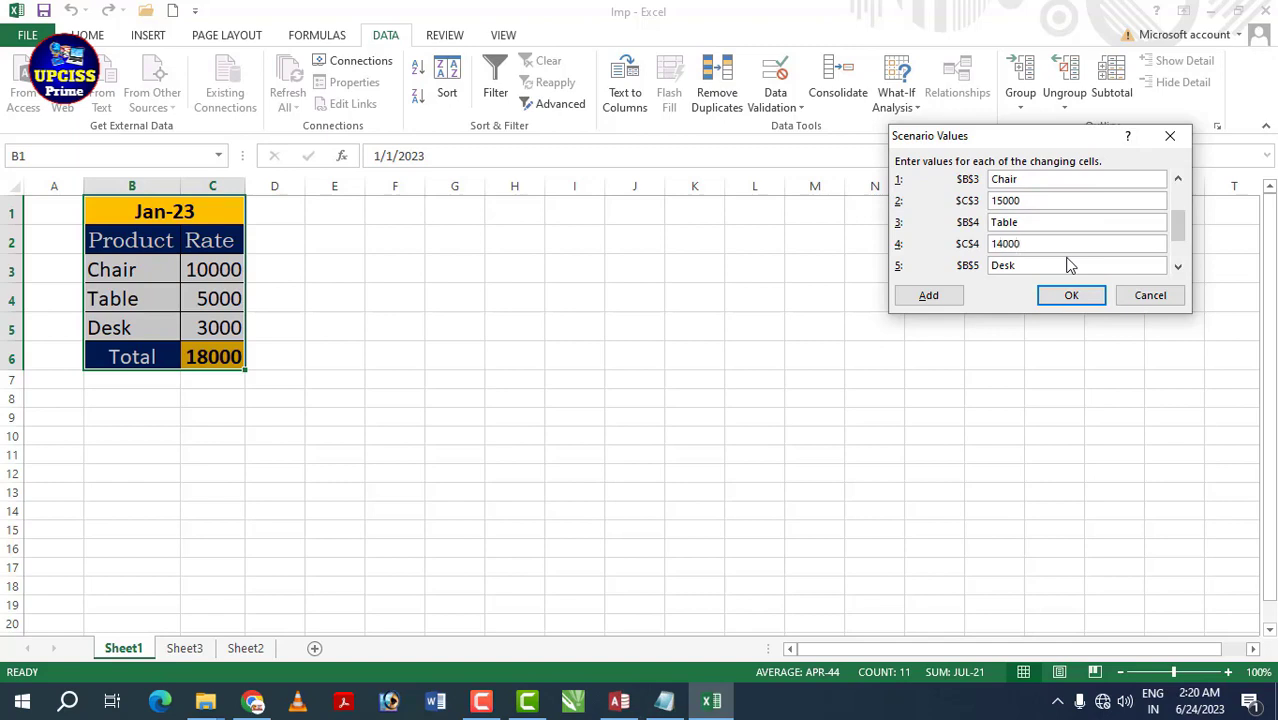
{"action": "left_click", "coordinate": [1178, 267]}
{"action": "left_click", "coordinate": [1178, 267]}
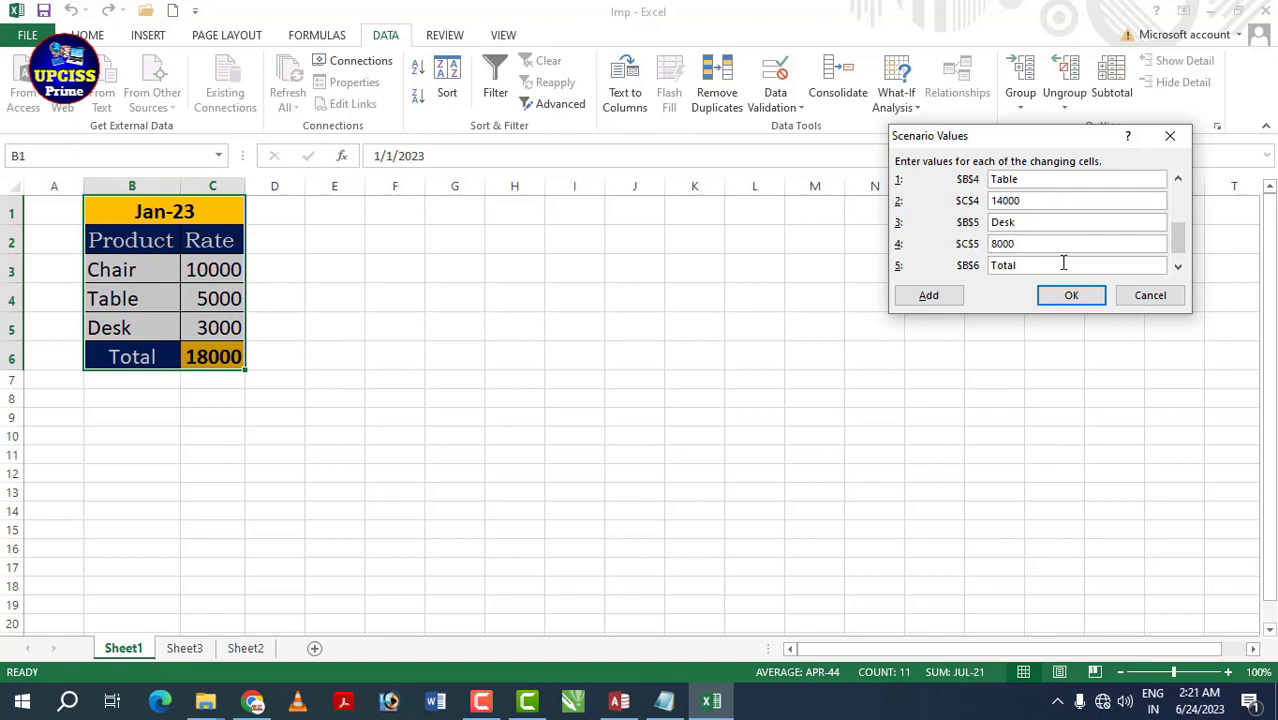
{"action": "left_click", "coordinate": [1071, 295]}
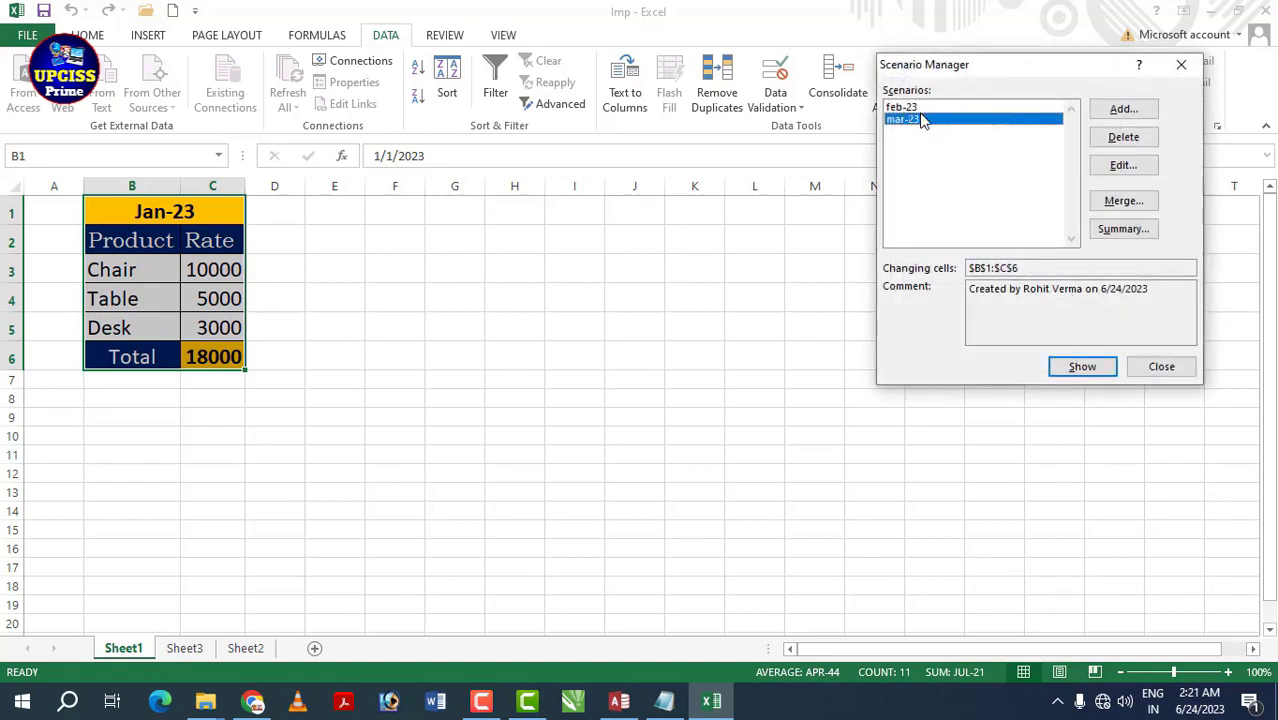
- Generate a Scenario Summary report using G1 as the result cell
{"action": "left_click", "coordinate": [1120, 229]}
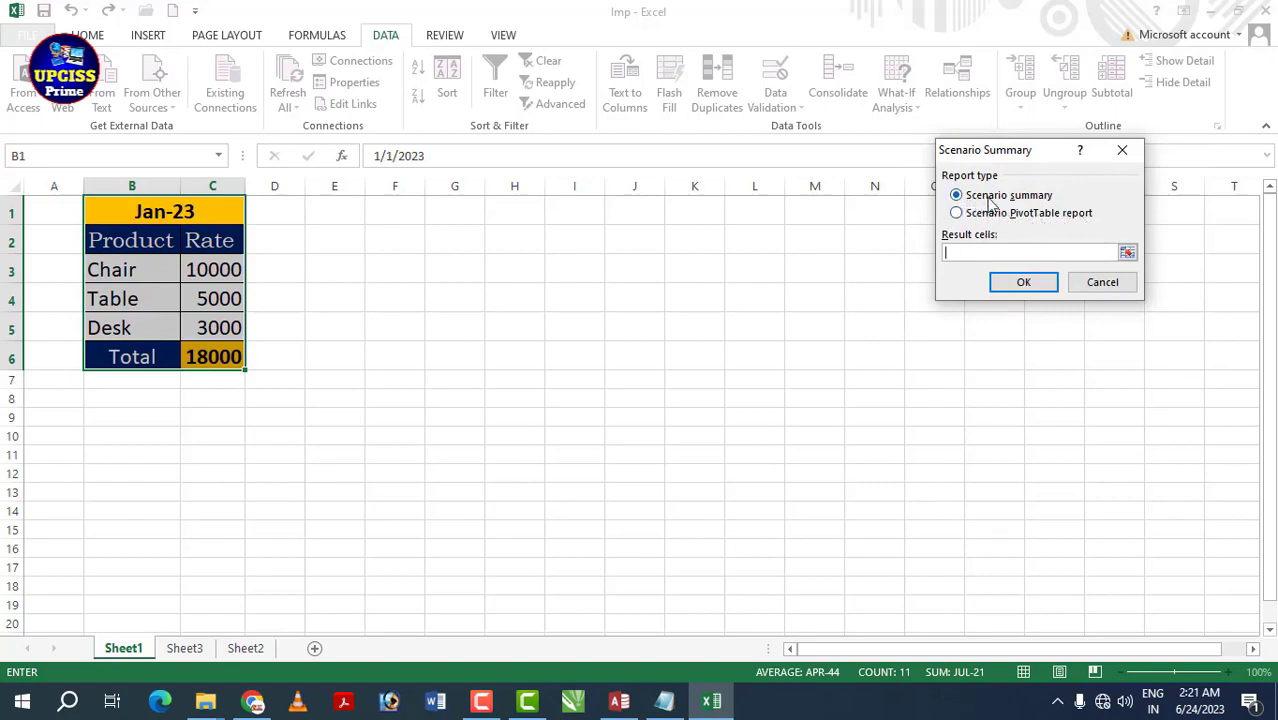
{"action": "left_click", "coordinate": [474, 217]}
{"action": "left_click", "coordinate": [1020, 279]}
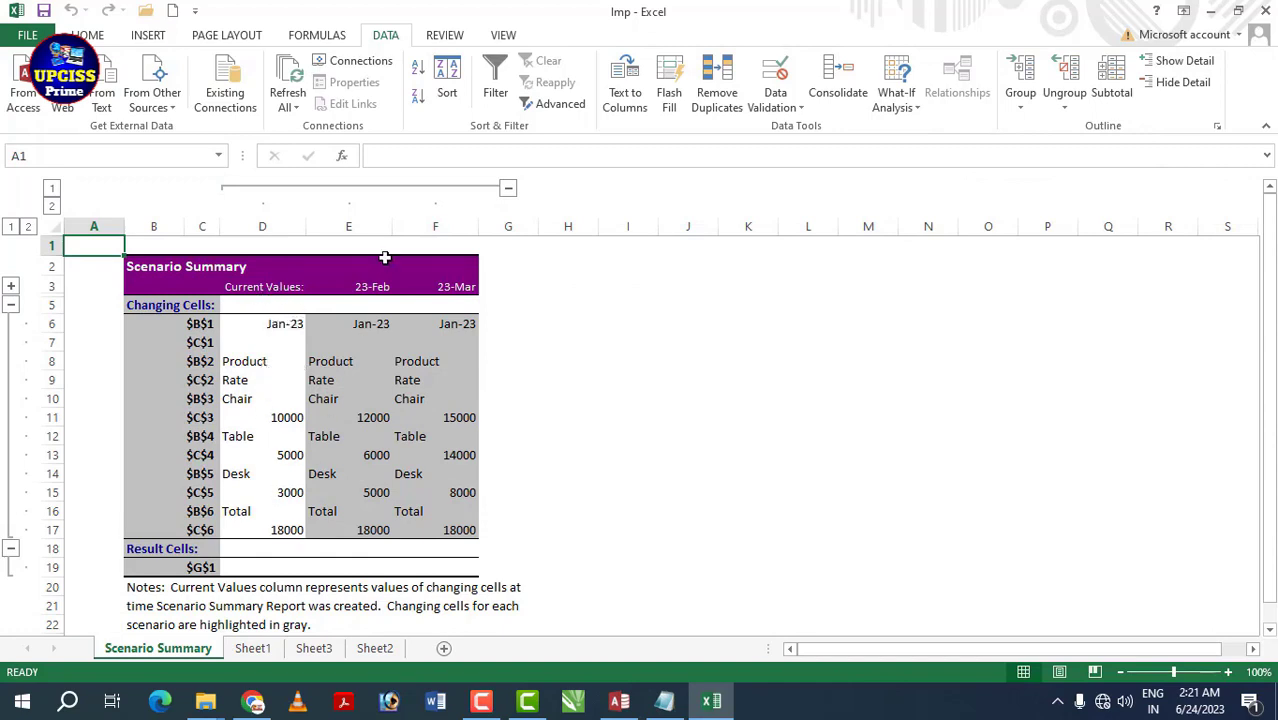
- Select the current, 23-Feb and 23-Mar value columns in the Scenario Summary
{"action": "left_click_drag", "start_coordinate": [350, 361], "coordinate": [362, 530]}
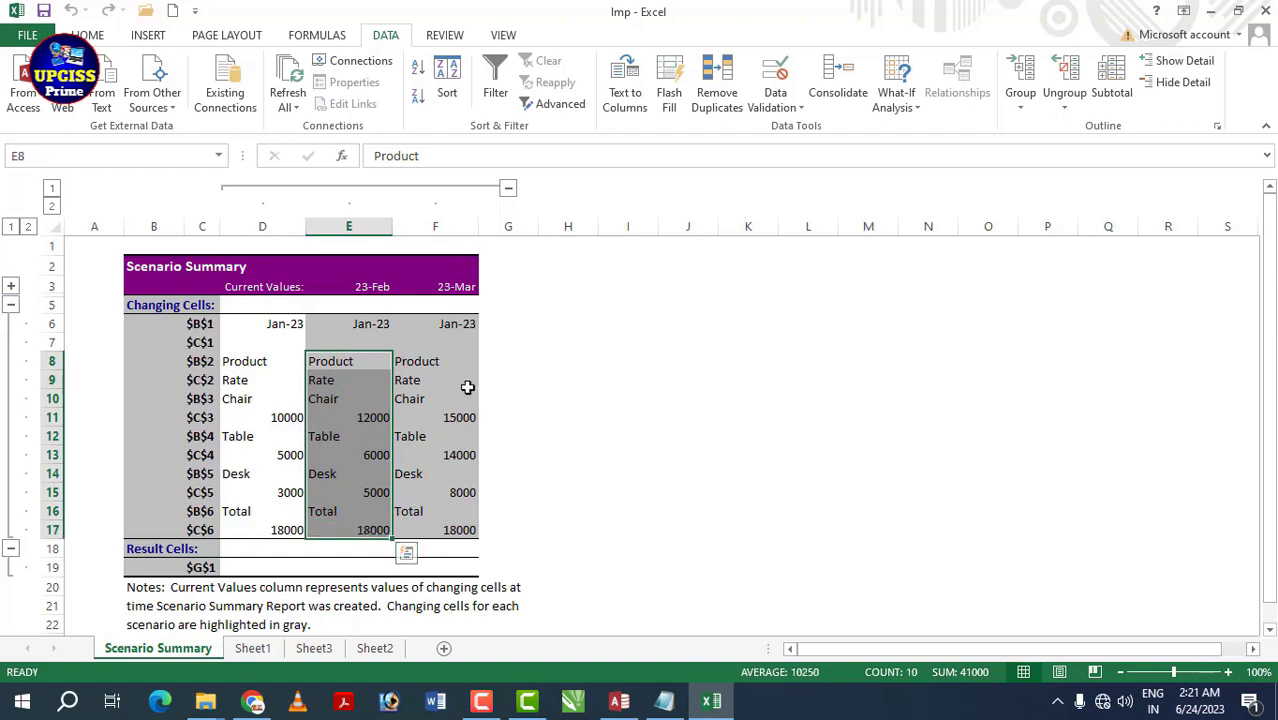
{"action": "left_click_drag", "start_coordinate": [448, 350], "coordinate": [448, 527]}
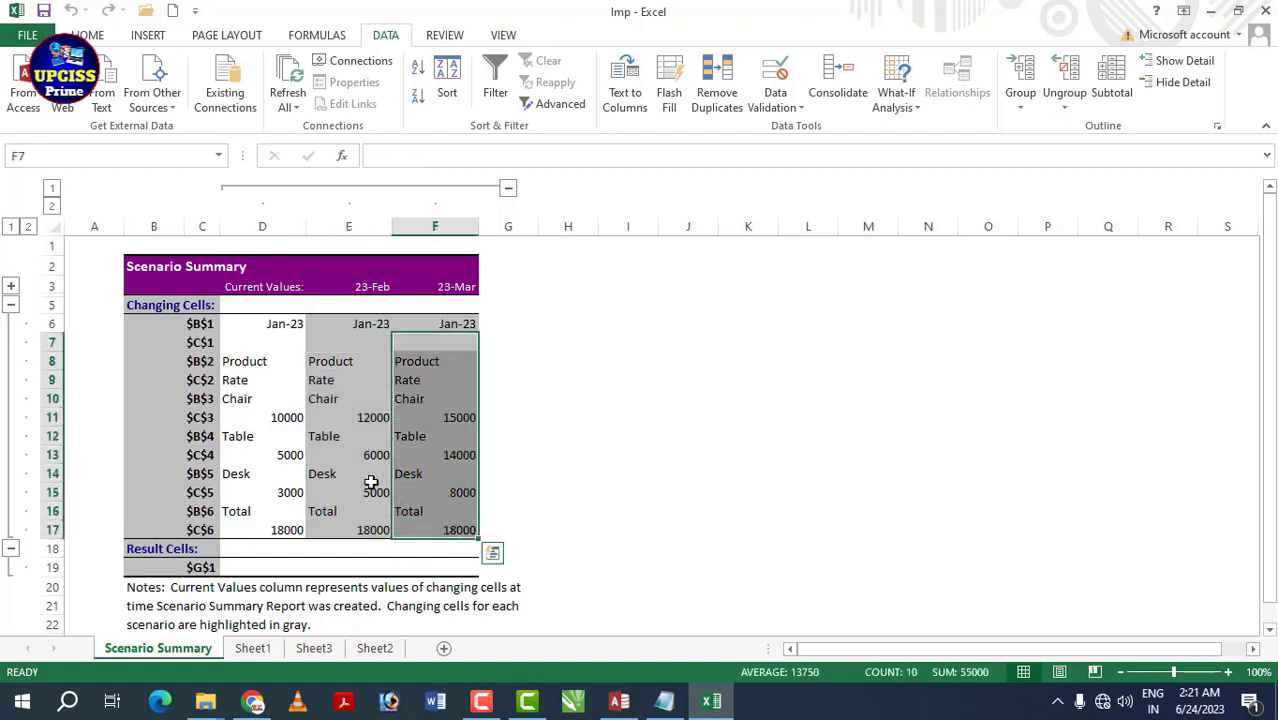
{"action": "left_click_drag", "start_coordinate": [270, 318], "coordinate": [270, 530]}
{"action": "left_click_drag", "start_coordinate": [350, 323], "coordinate": [350, 567]}
{"action": "left_click_drag", "start_coordinate": [358, 287], "coordinate": [401, 556]}
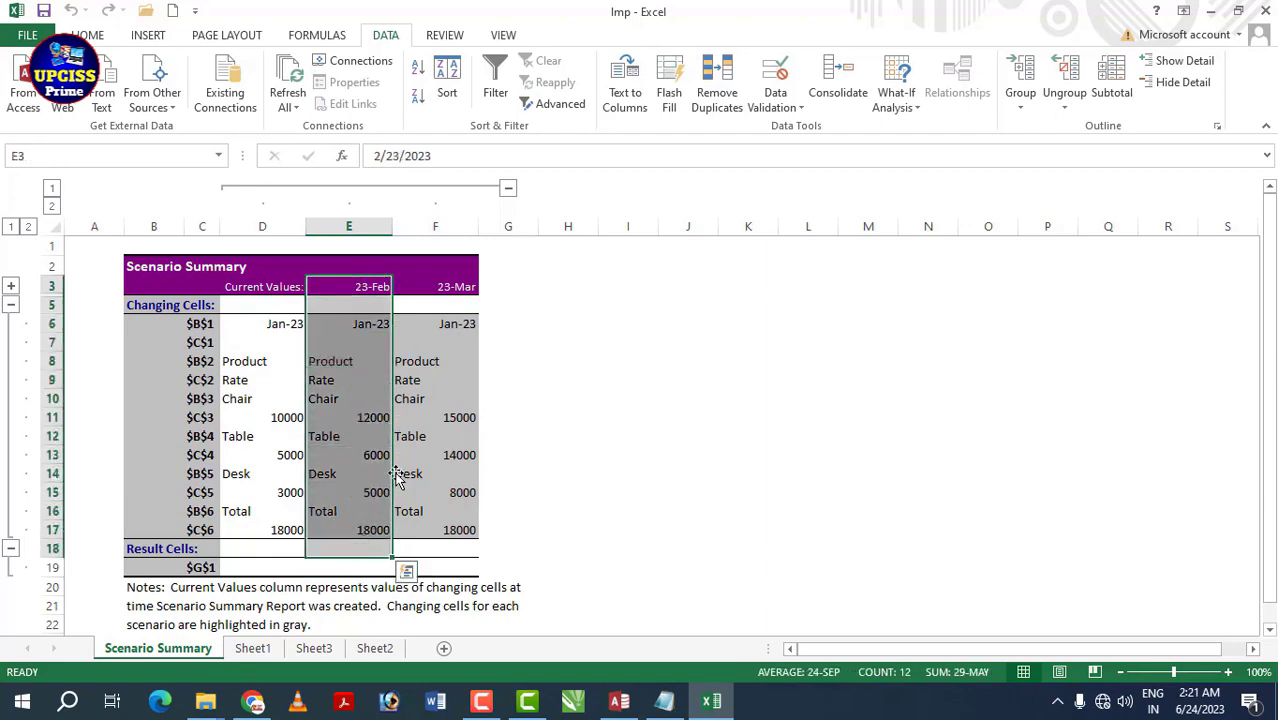
{"action": "left_click_drag", "start_coordinate": [442, 289], "coordinate": [424, 525]}
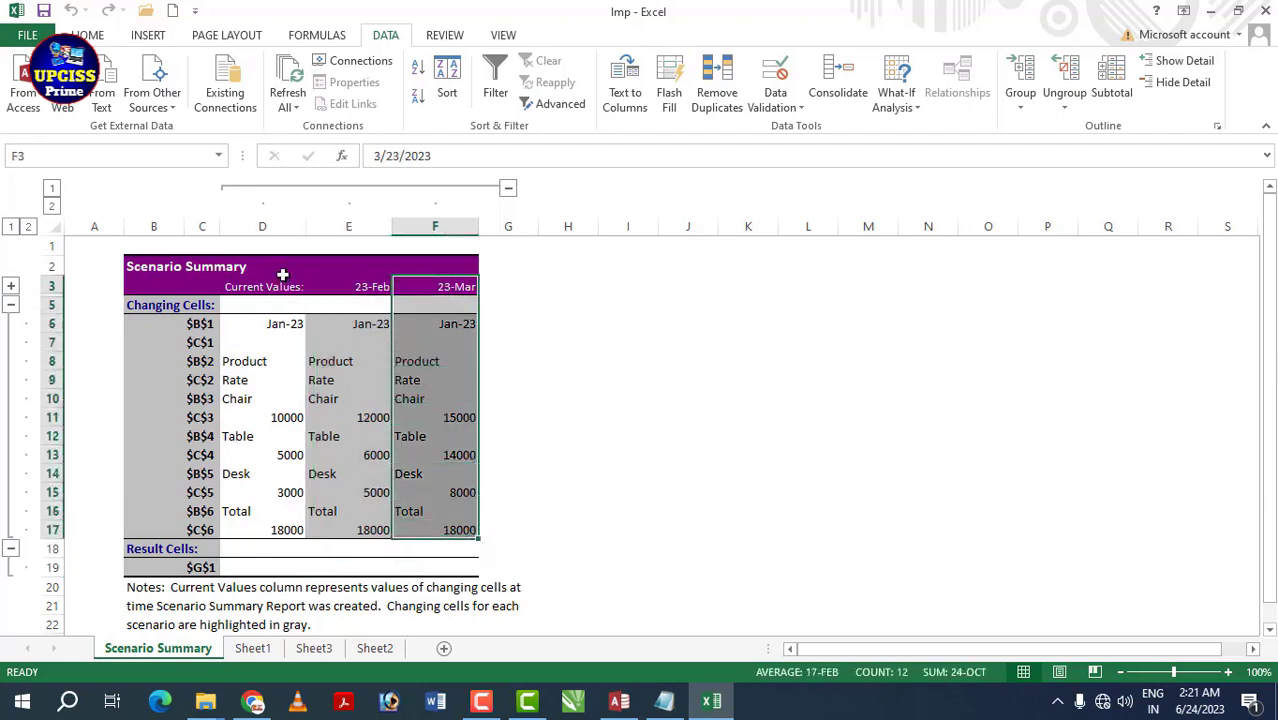
{"action": "left_click_drag", "start_coordinate": [282, 275], "coordinate": [268, 530]}
- Compare the Chair rate: 10000 current, 12000 on 23-Feb, 15000 on 23-Mar
{"action": "left_click", "coordinate": [255, 395]}
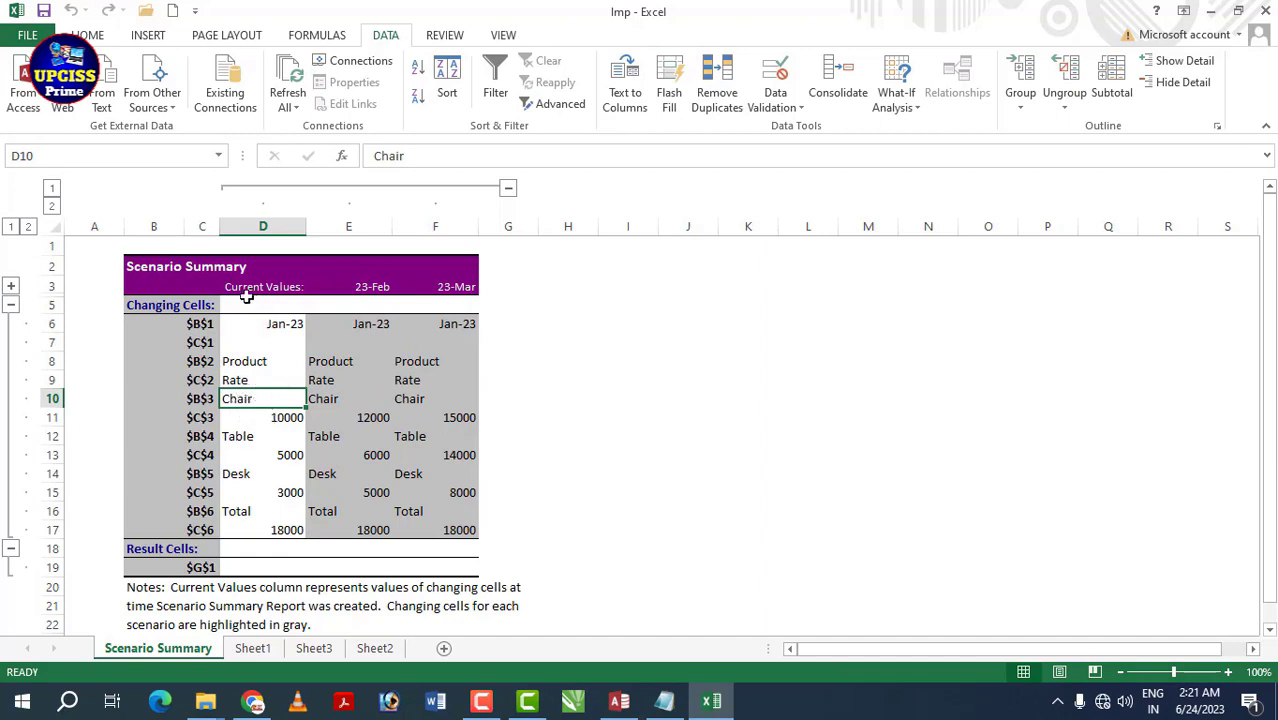
{"action": "left_click", "coordinate": [276, 417]}
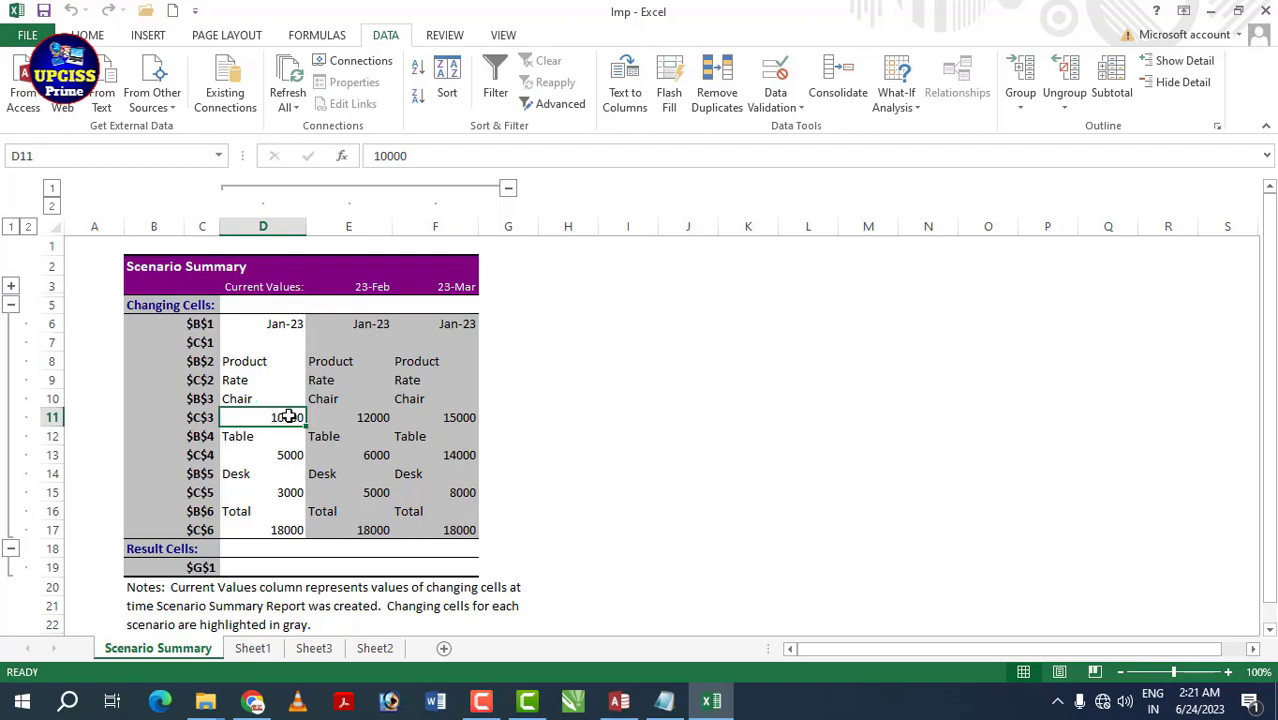
{"action": "left_click", "coordinate": [369, 417]}
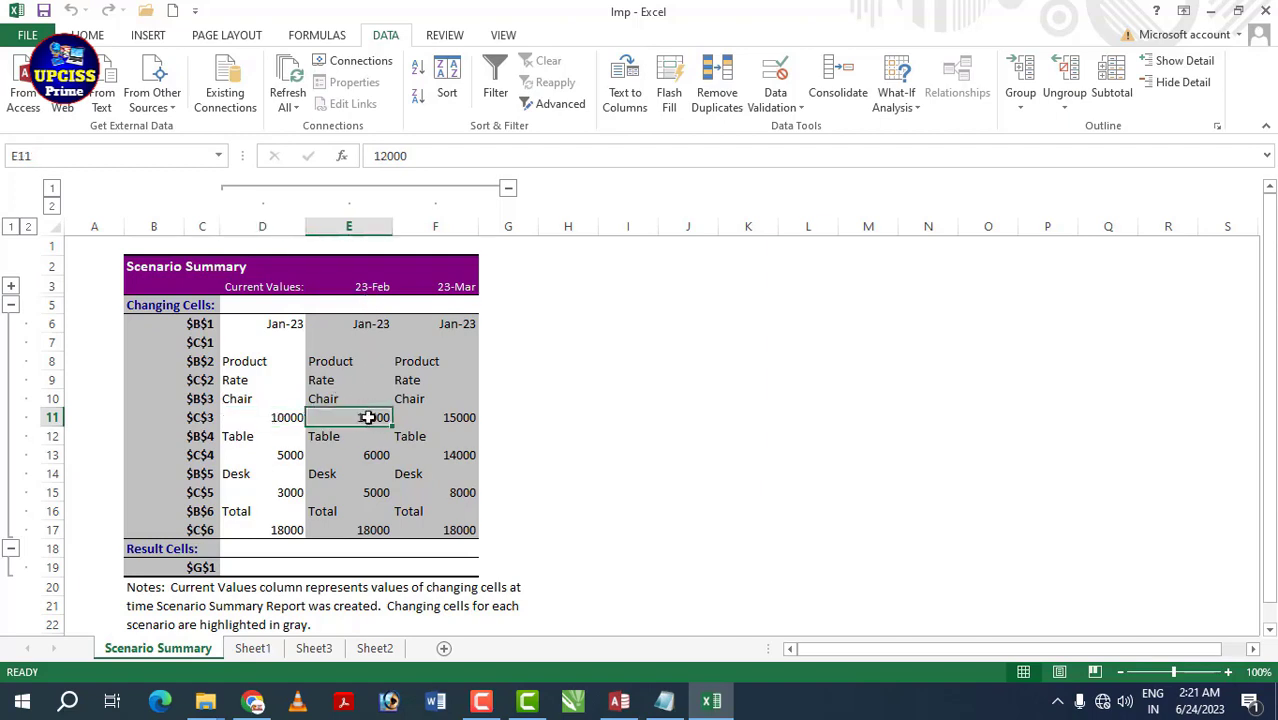
{"action": "left_click", "coordinate": [465, 287]}
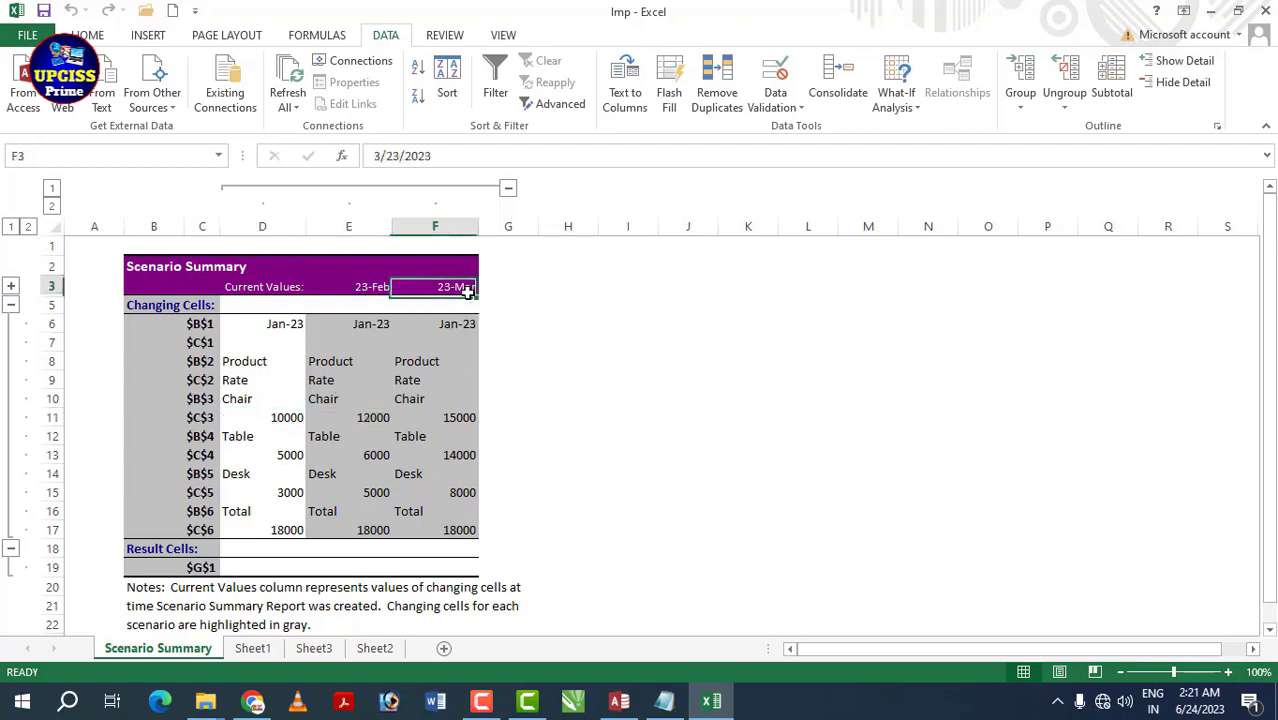
{"action": "left_click", "coordinate": [450, 404]}
{"action": "left_click", "coordinate": [462, 417]}
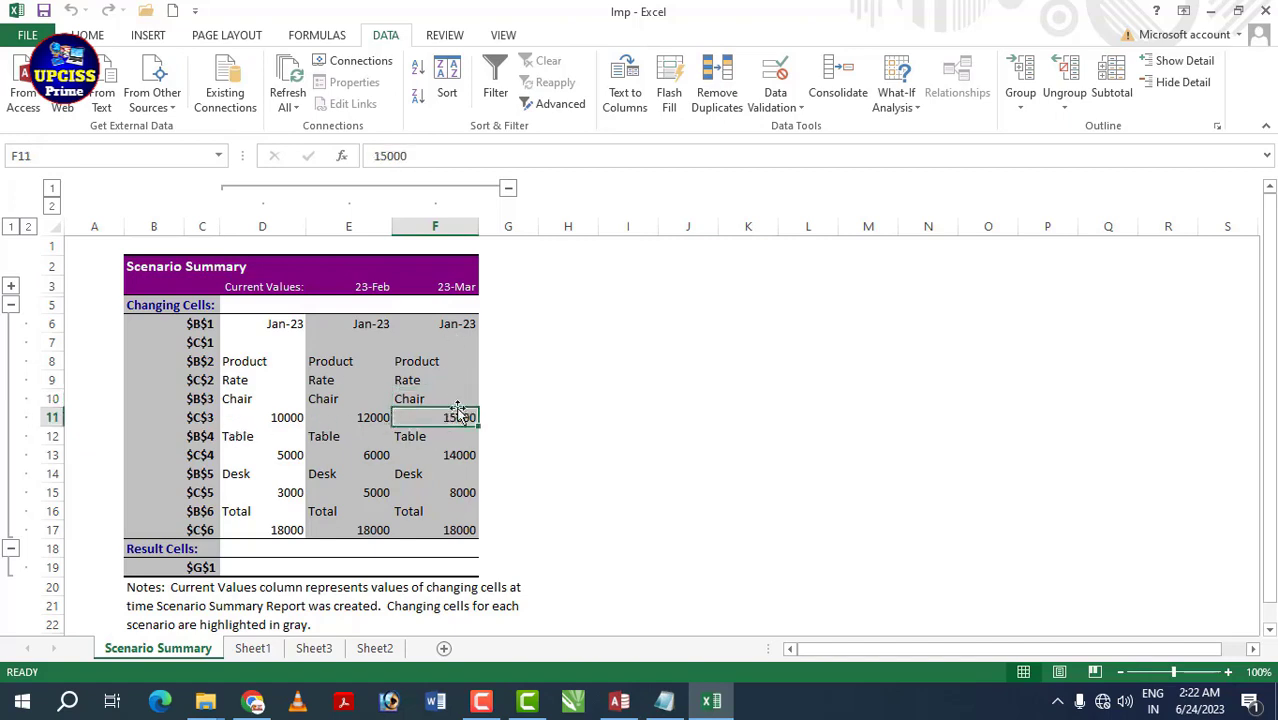
{"action": "left_click", "coordinate": [245, 411]}
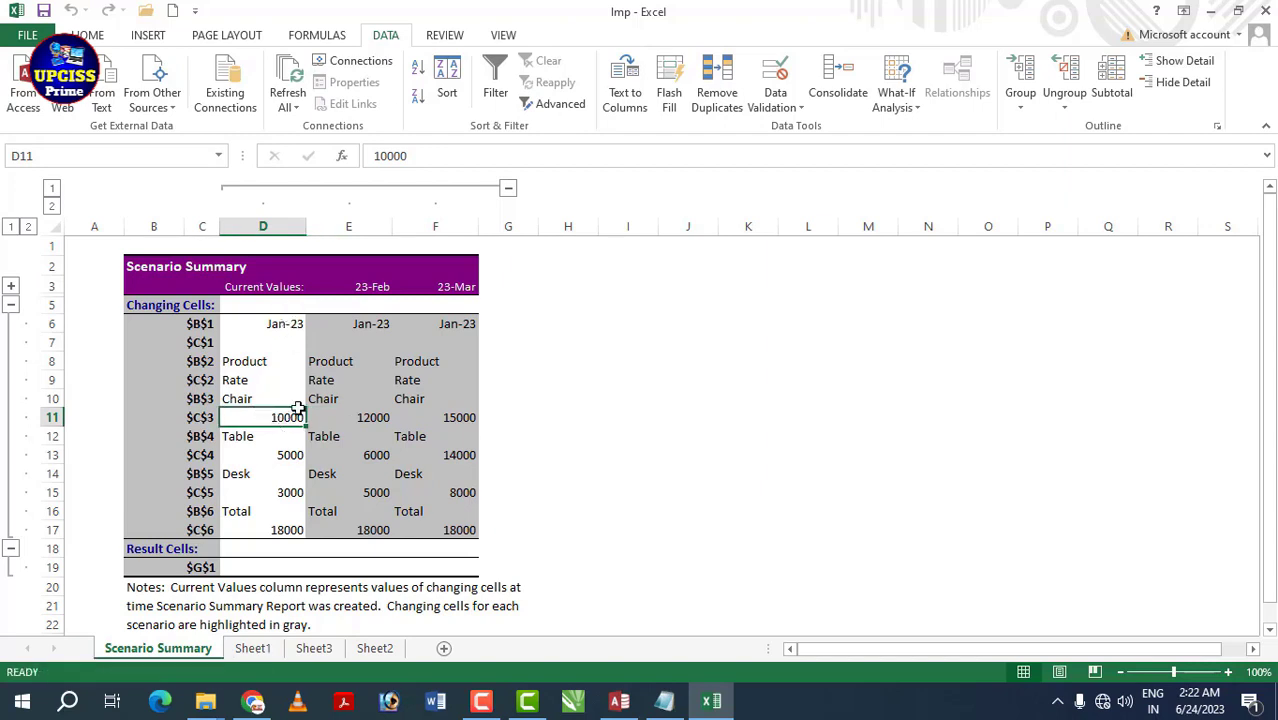
{"action": "left_click", "coordinate": [372, 417]}
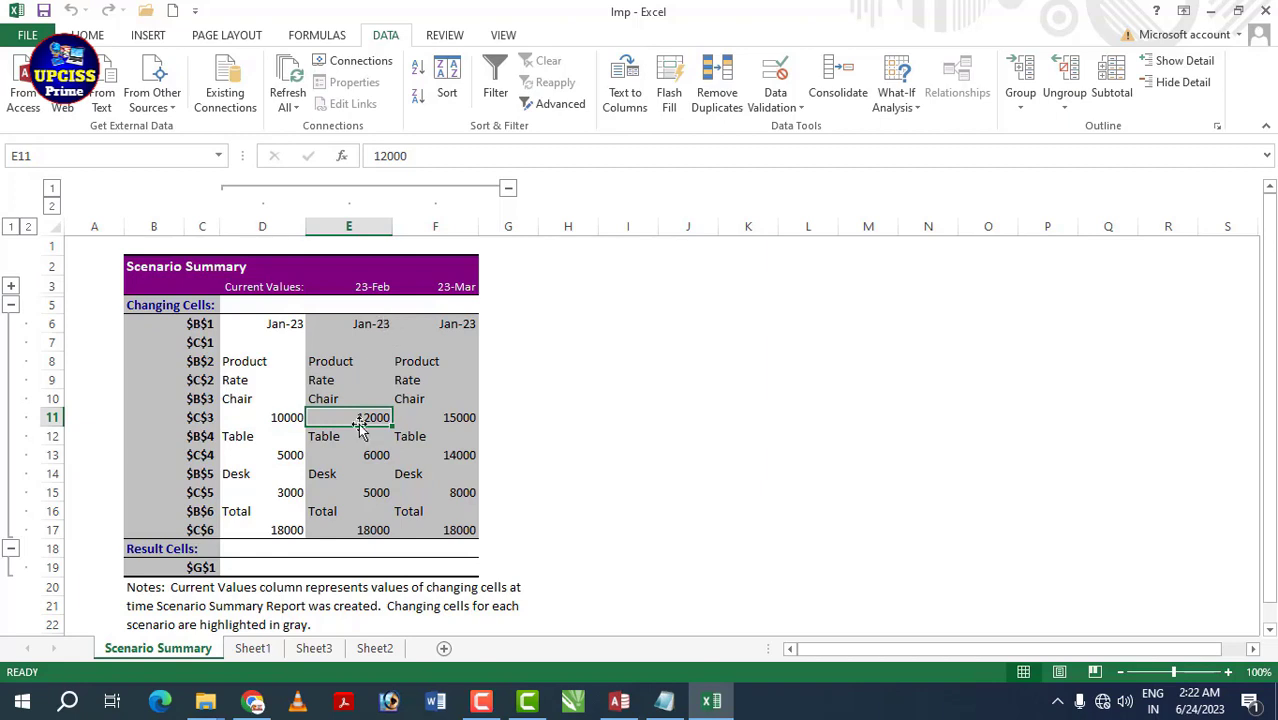
{"action": "left_click", "coordinate": [462, 415]}
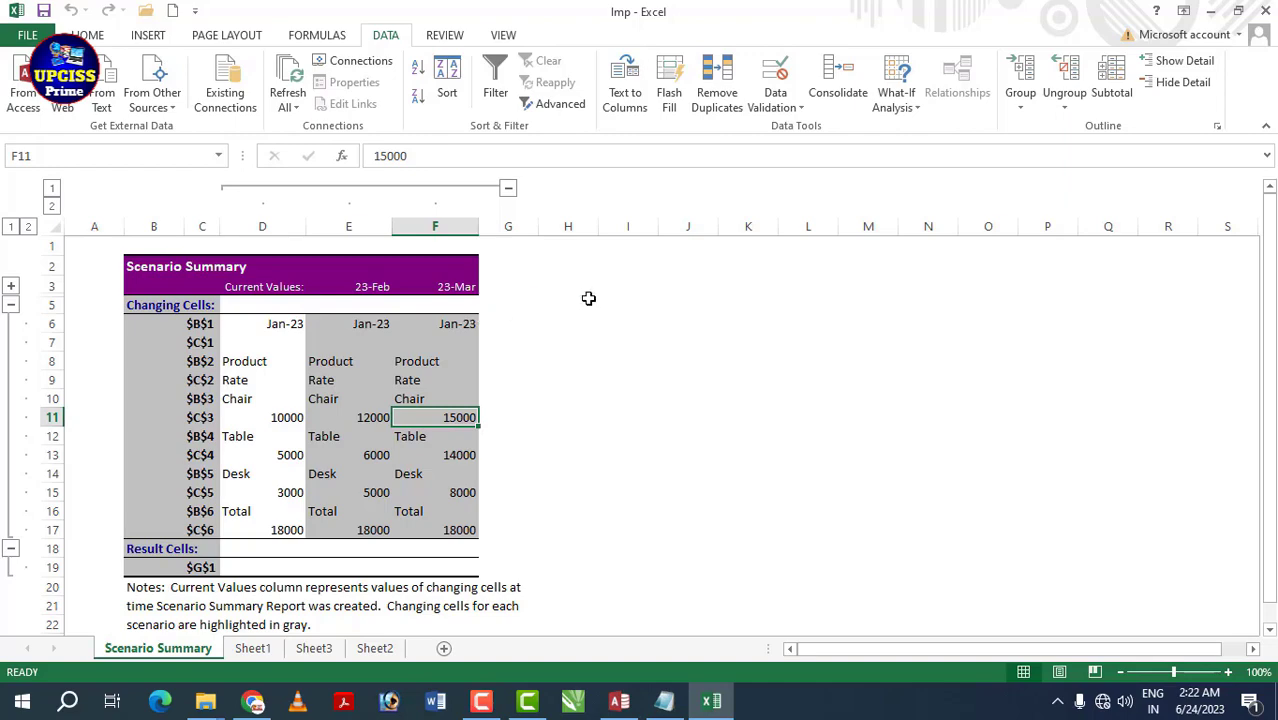
- Look at Sheet1, dismiss the What-If Analysis menu, and go to Sheet3's Bill table
{"action": "key", "text": "ctrl+Page_Down"}
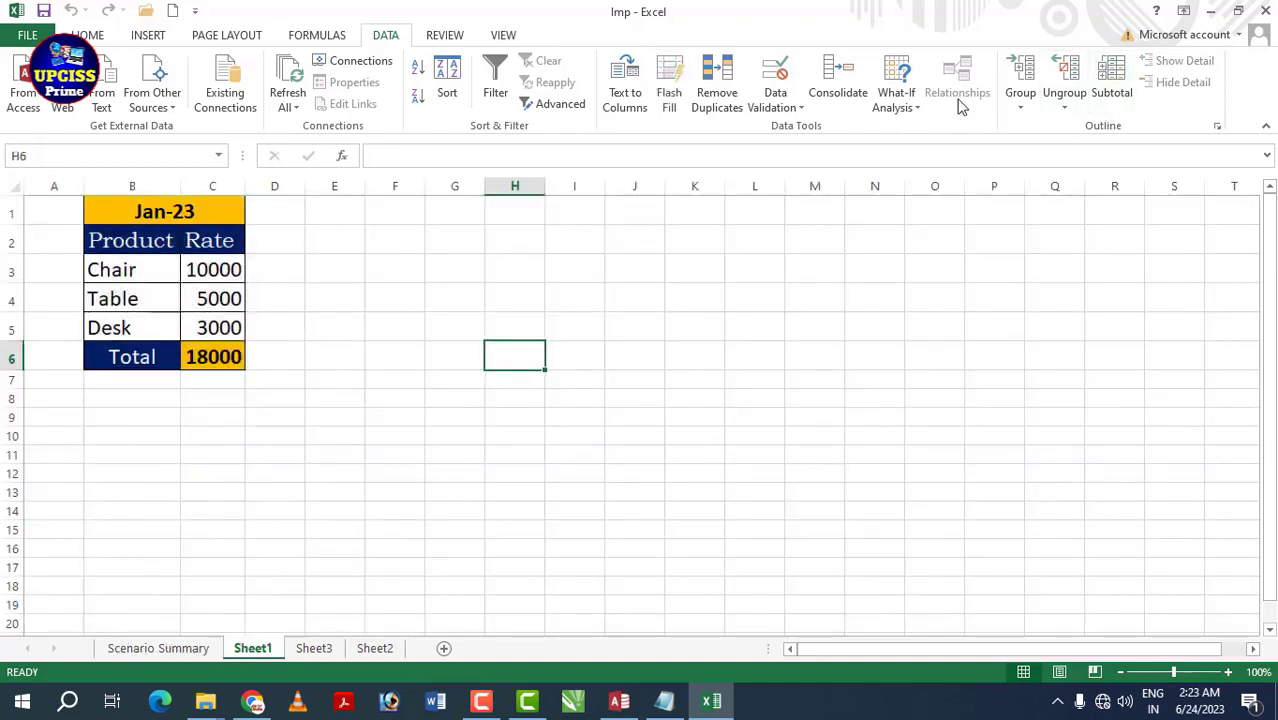
{"action": "left_click", "coordinate": [918, 106]}
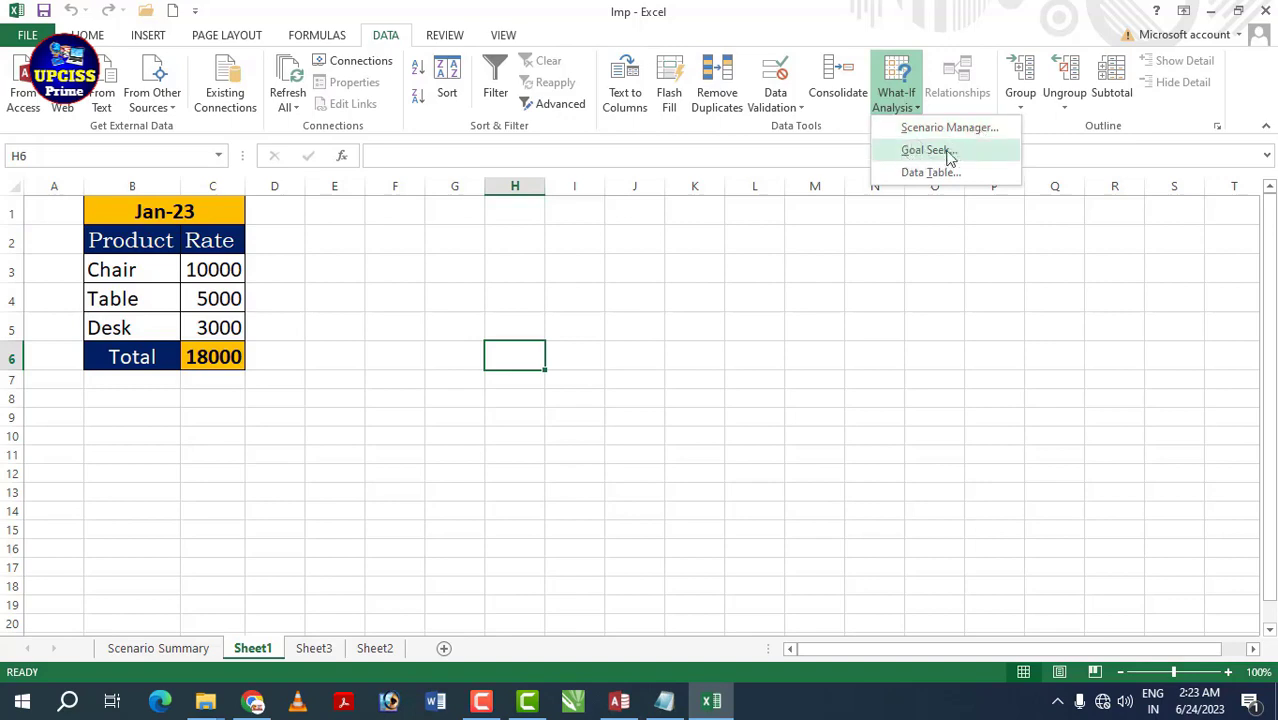
{"action": "key", "text": "Escape"}
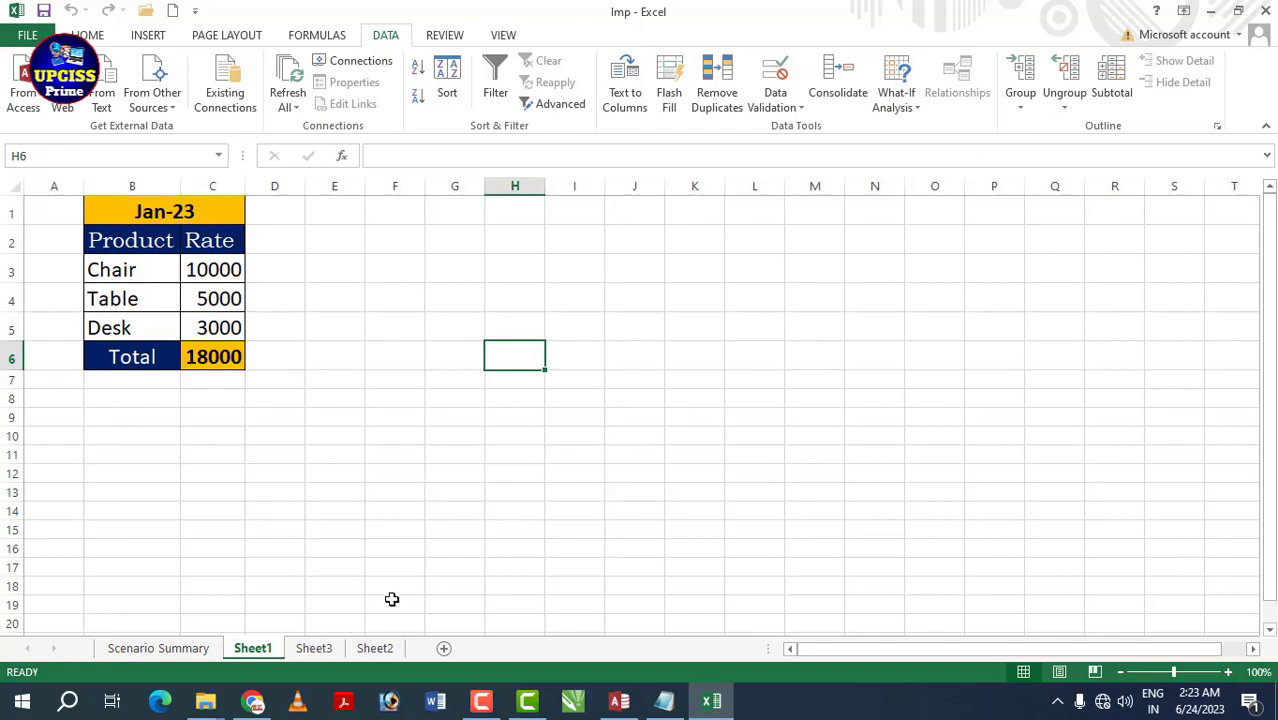
{"action": "left_click", "coordinate": [318, 650]}
{"action": "left_click", "coordinate": [640, 403]}
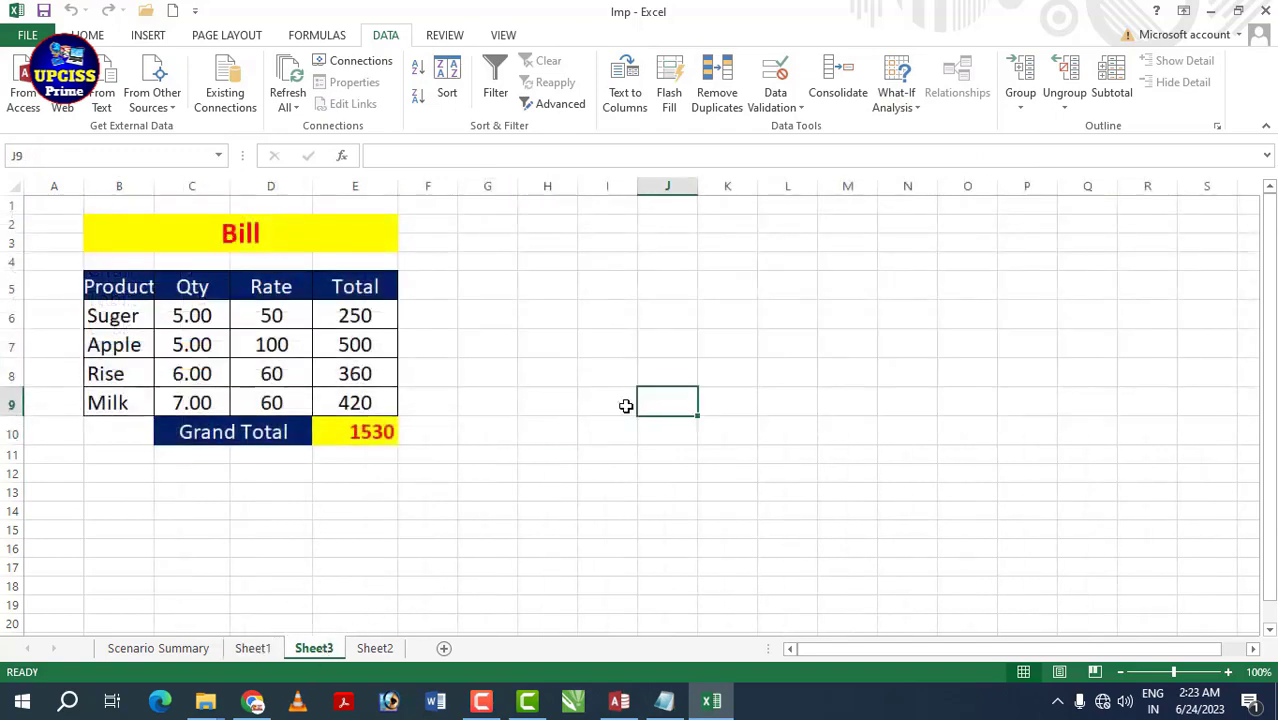
{"action": "left_click_drag", "start_coordinate": [140, 287], "coordinate": [368, 428]}
{"action": "left_click", "coordinate": [508, 400]}
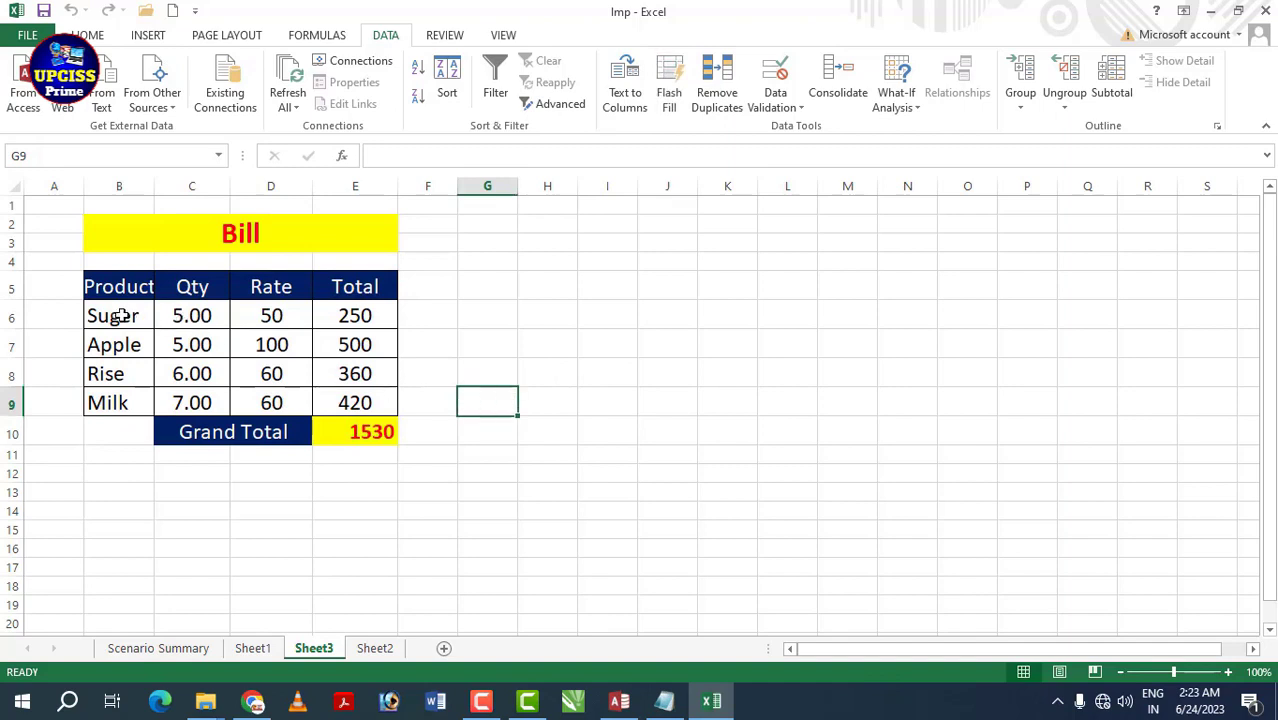
{"action": "left_click_drag", "start_coordinate": [117, 314], "coordinate": [379, 314]}
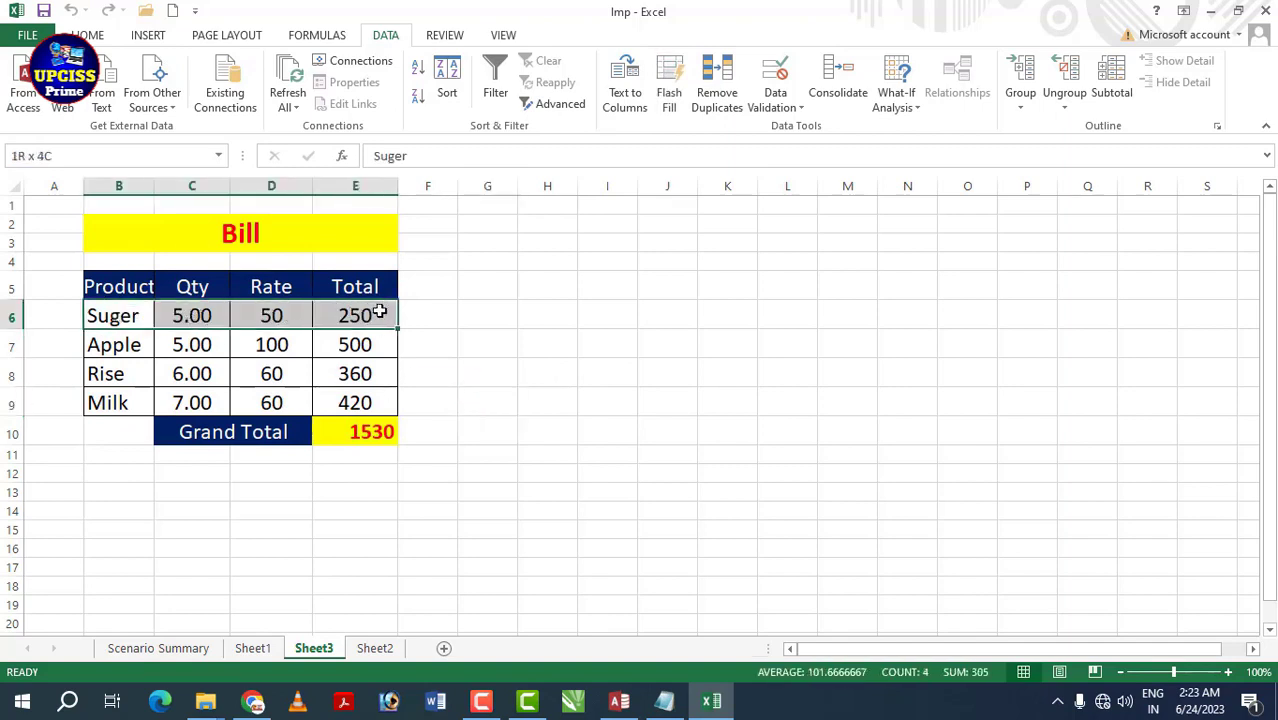
{"action": "left_click", "coordinate": [200, 312]}
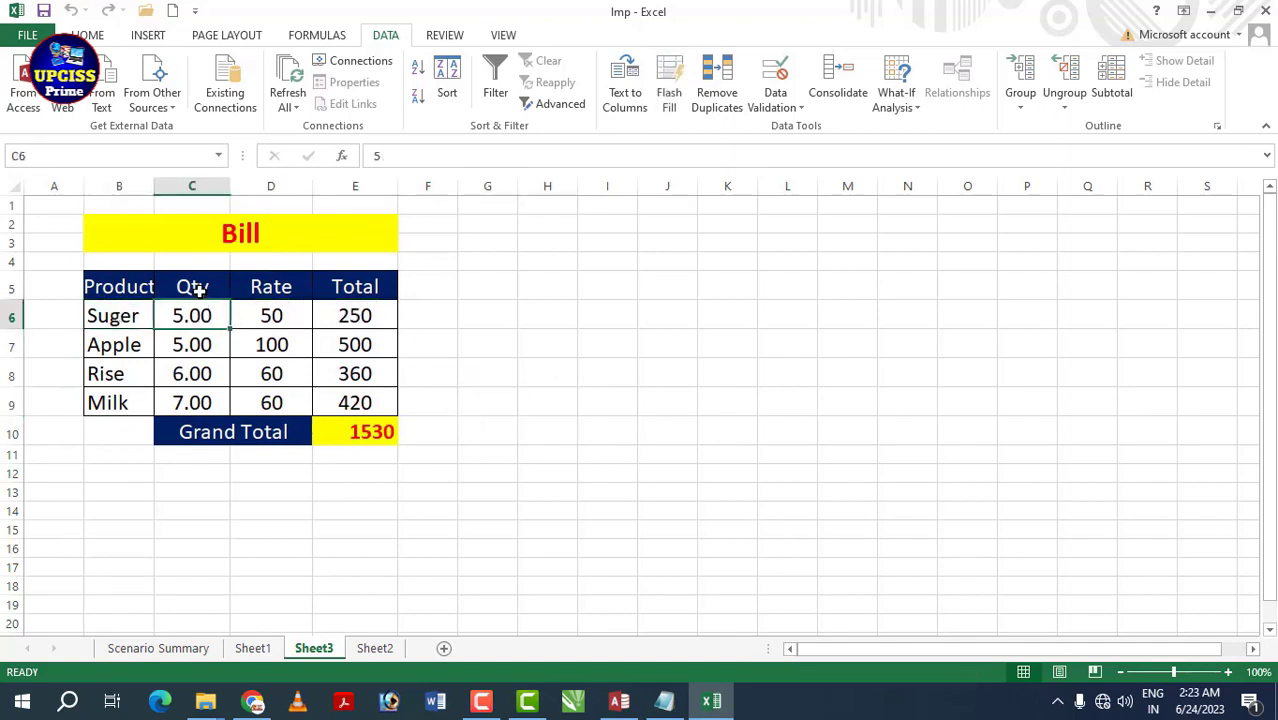
{"action": "left_click", "coordinate": [273, 320]}
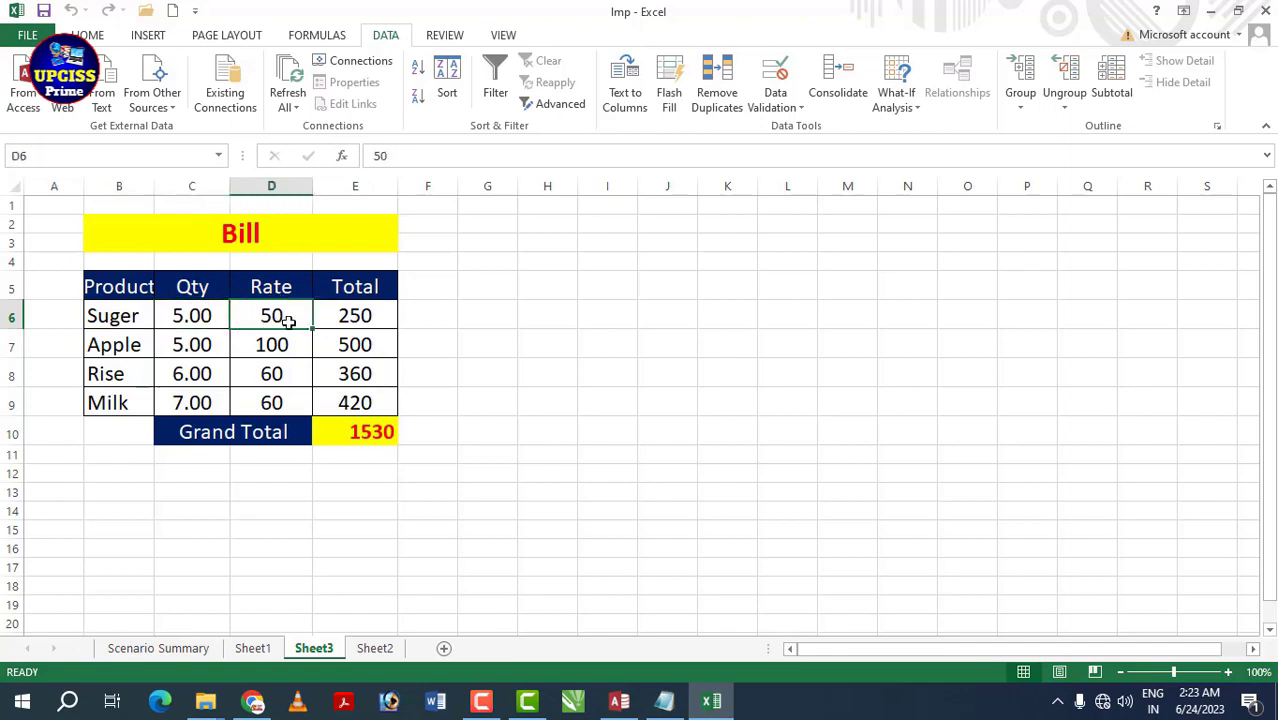
{"action": "left_click", "coordinate": [365, 320]}
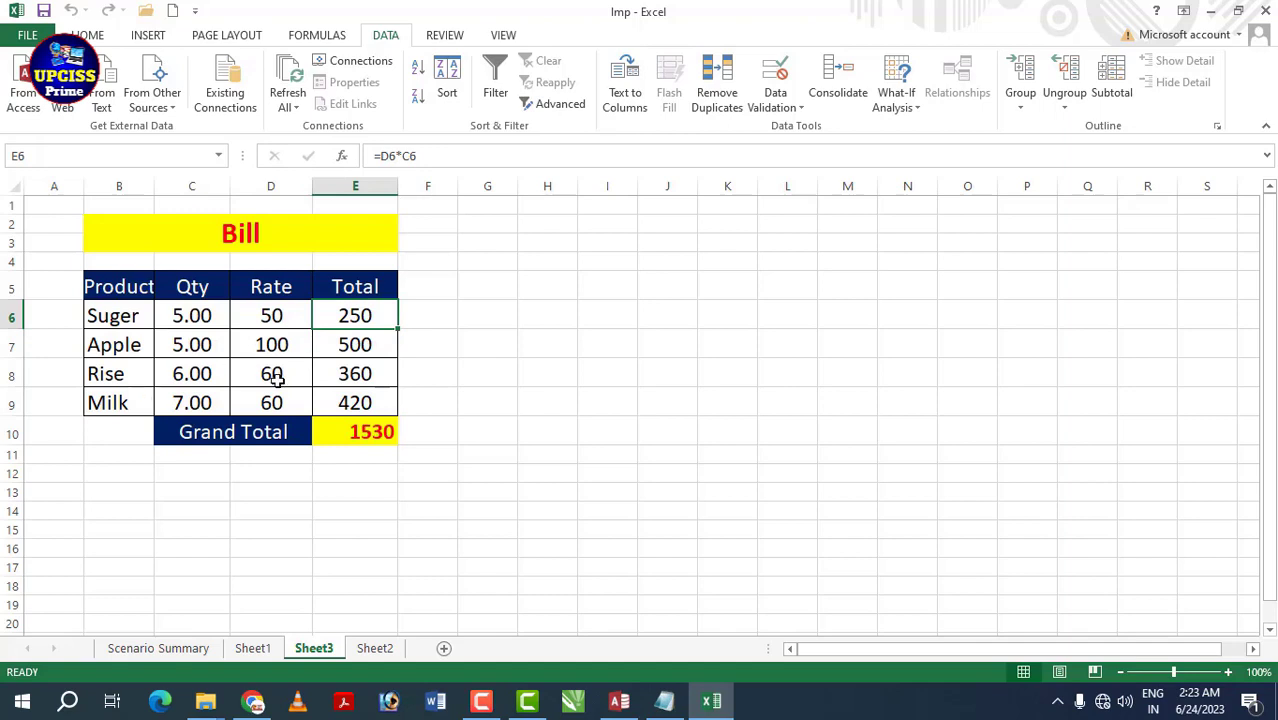
{"action": "left_click_drag", "start_coordinate": [125, 290], "coordinate": [342, 403]}
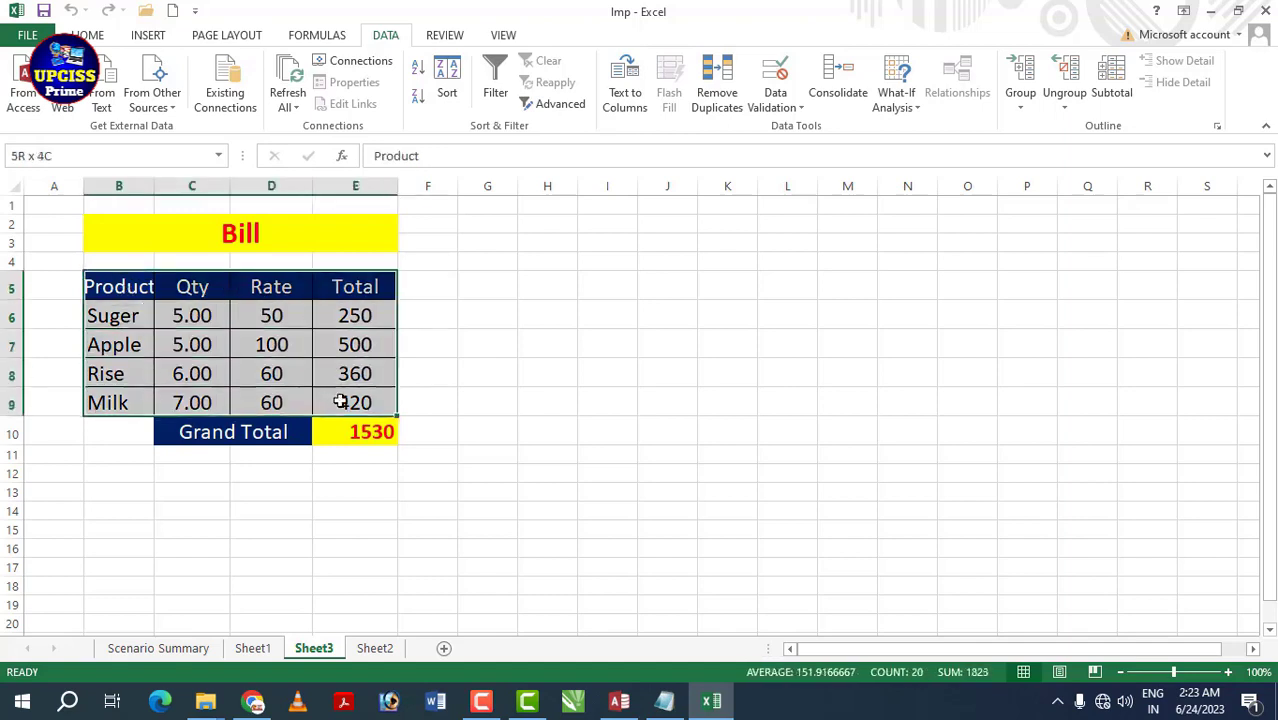
{"action": "left_click", "coordinate": [368, 430]}
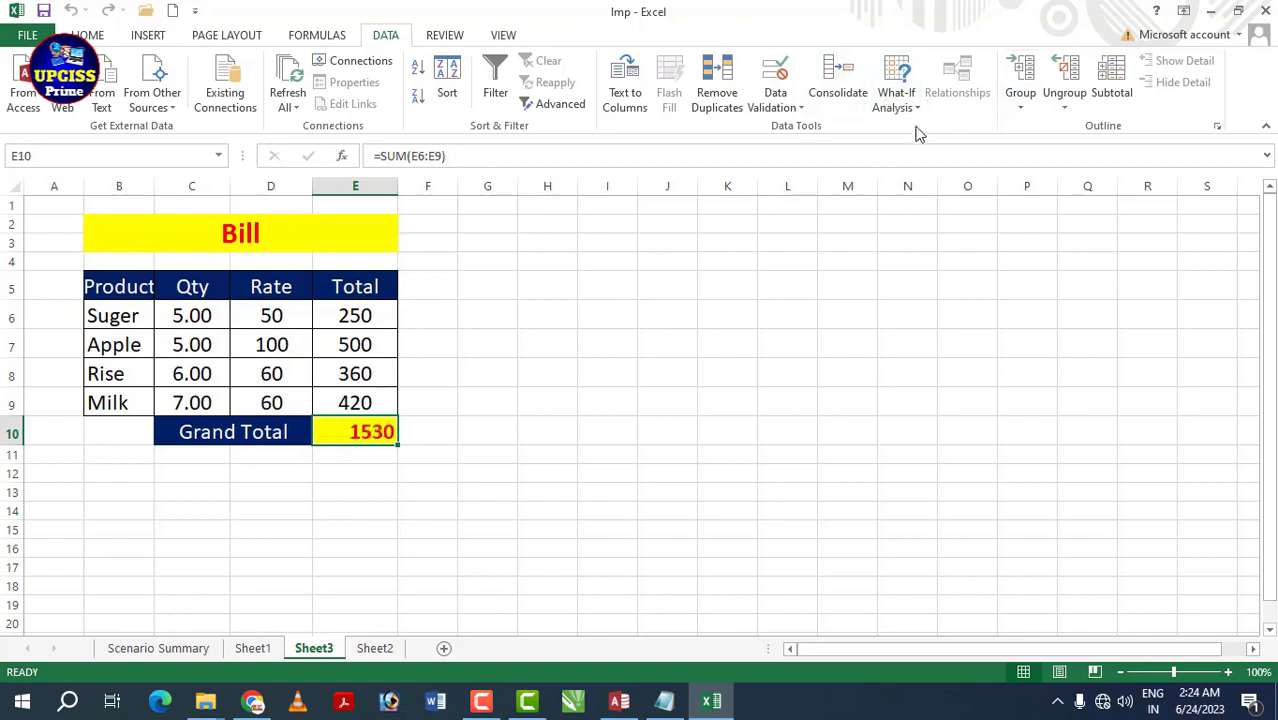
{"action": "left_click", "coordinate": [718, 345]}
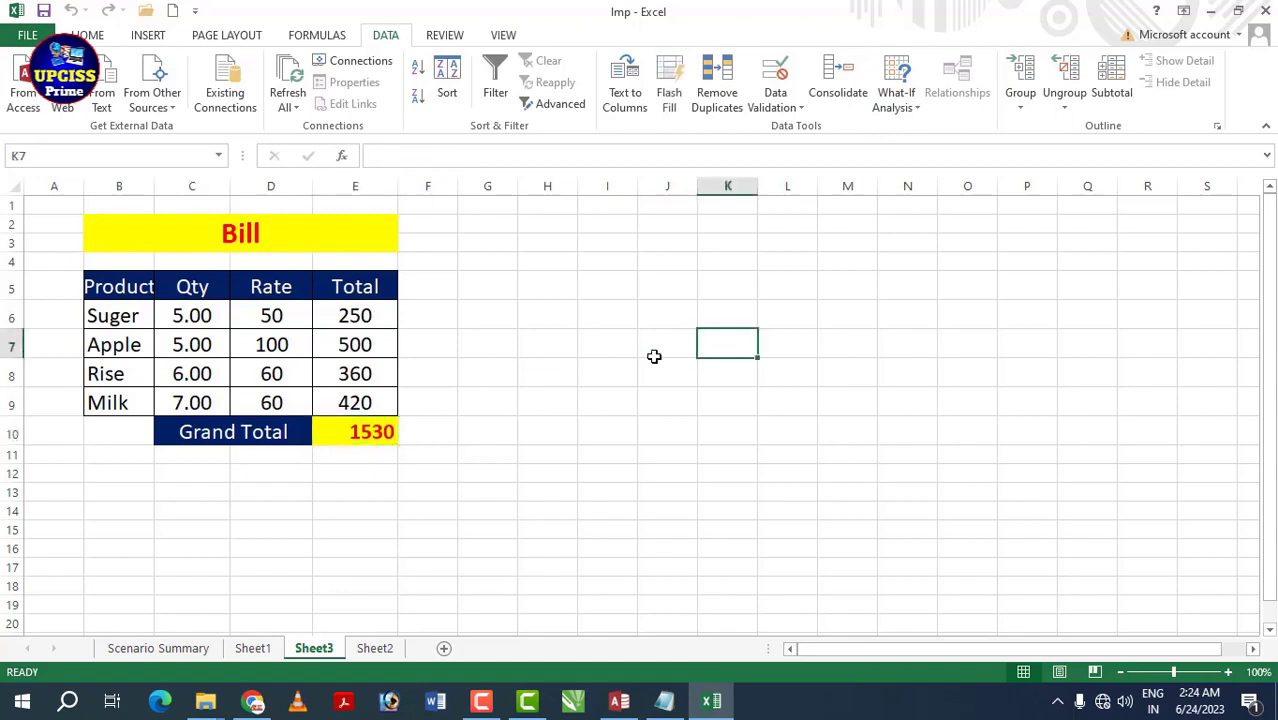
{"action": "left_click", "coordinate": [200, 344]}
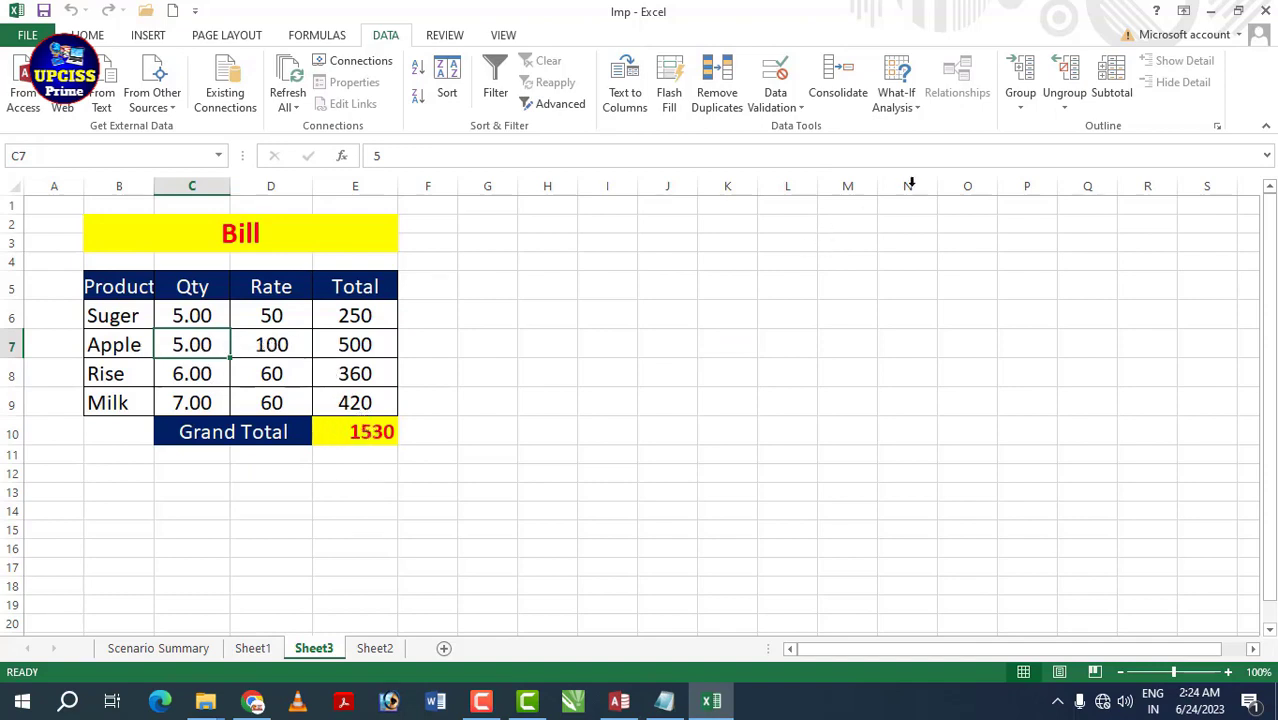
- Goal Seek Grand Total E10 to 1300 by changing Apple's quantity C7, accepting 2.70
{"action": "left_click", "coordinate": [913, 105]}
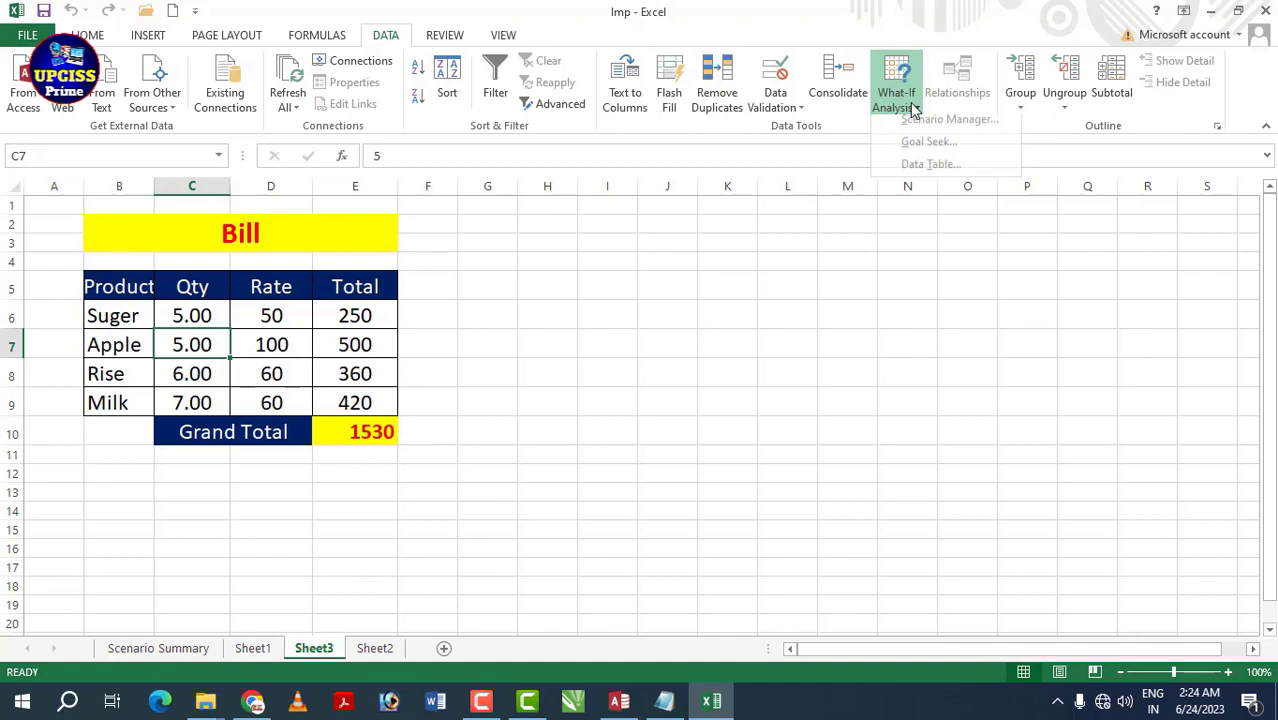
{"action": "left_click", "coordinate": [925, 152]}
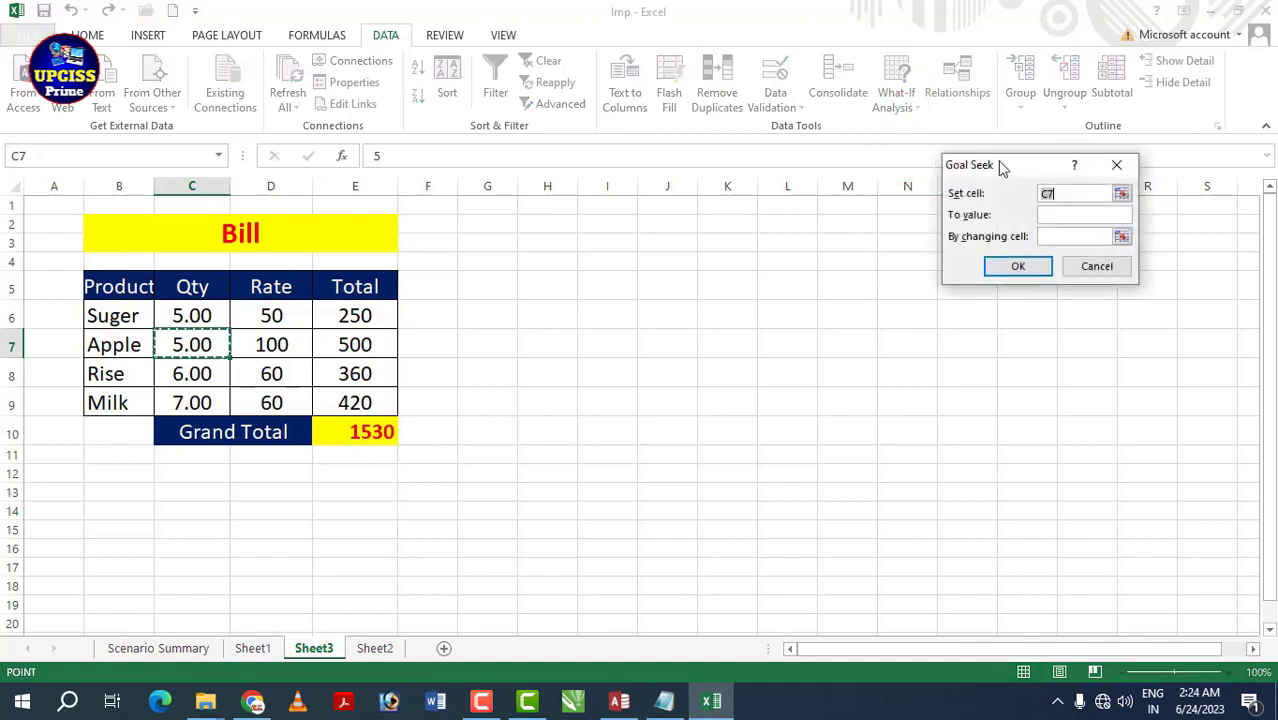
{"action": "left_click_drag", "start_coordinate": [1001, 165], "coordinate": [752, 207]}
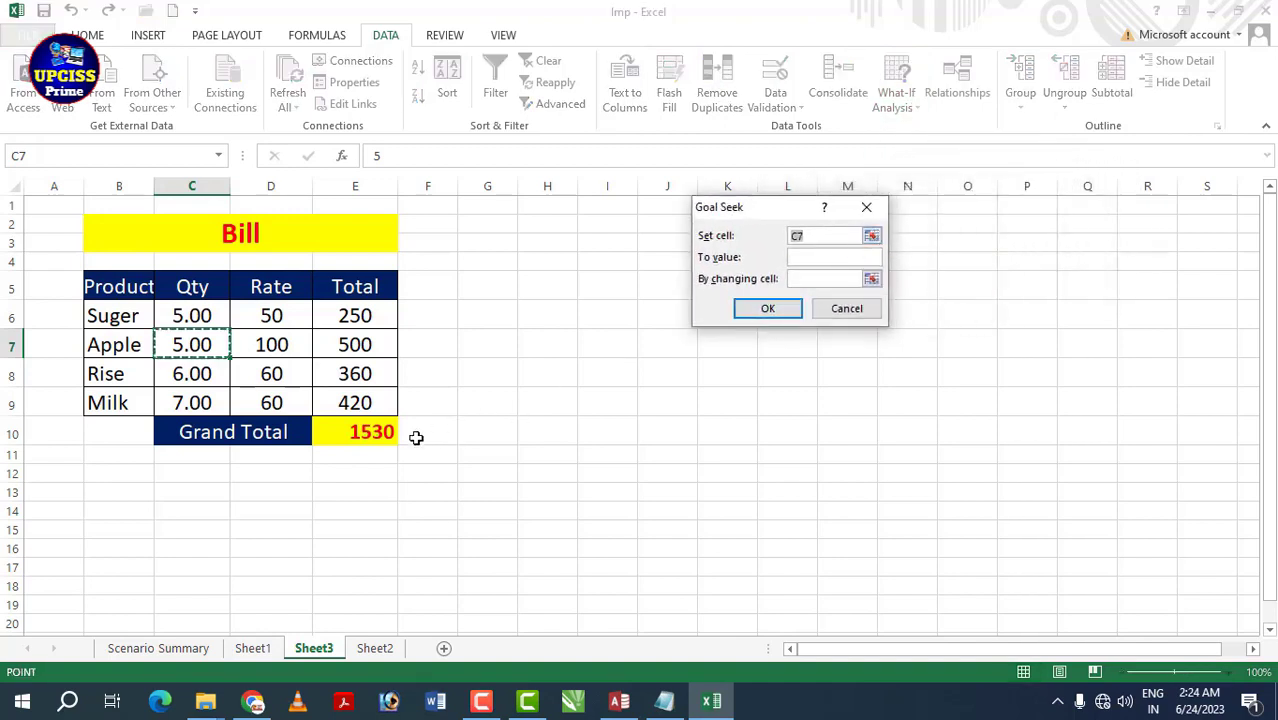
{"action": "left_click", "coordinate": [355, 430]}
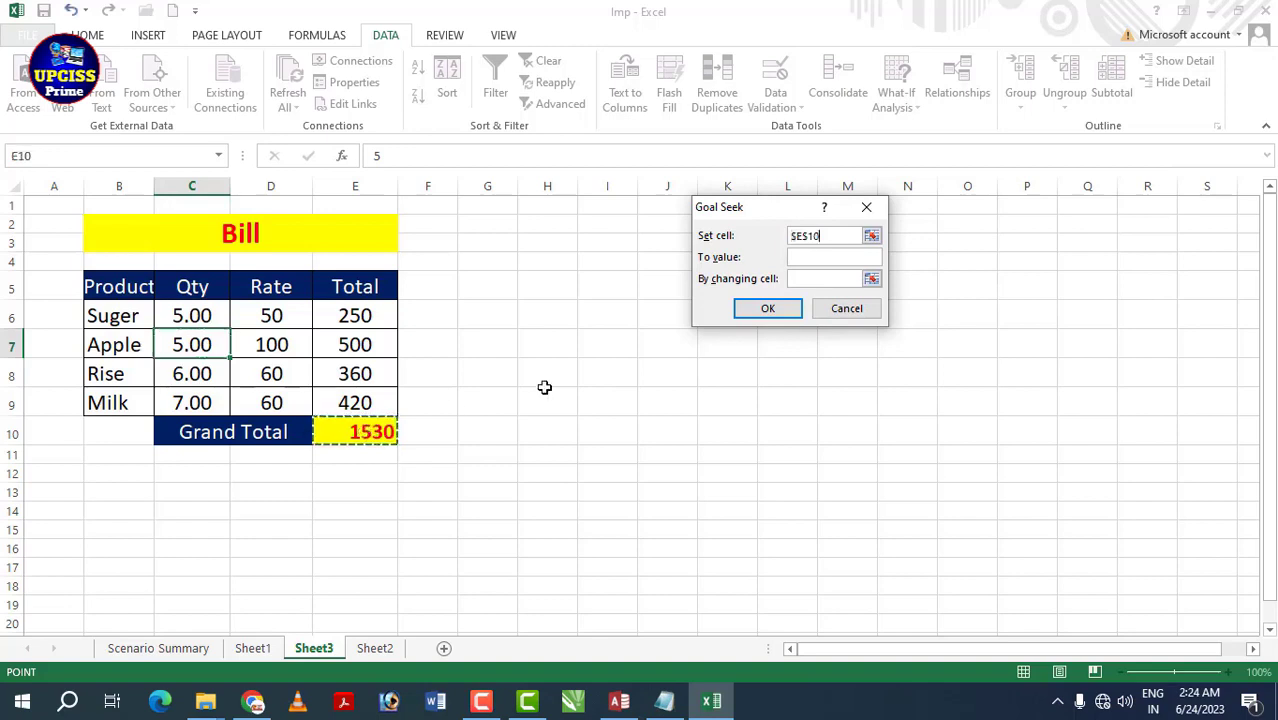
{"action": "left_click", "coordinate": [803, 256]}
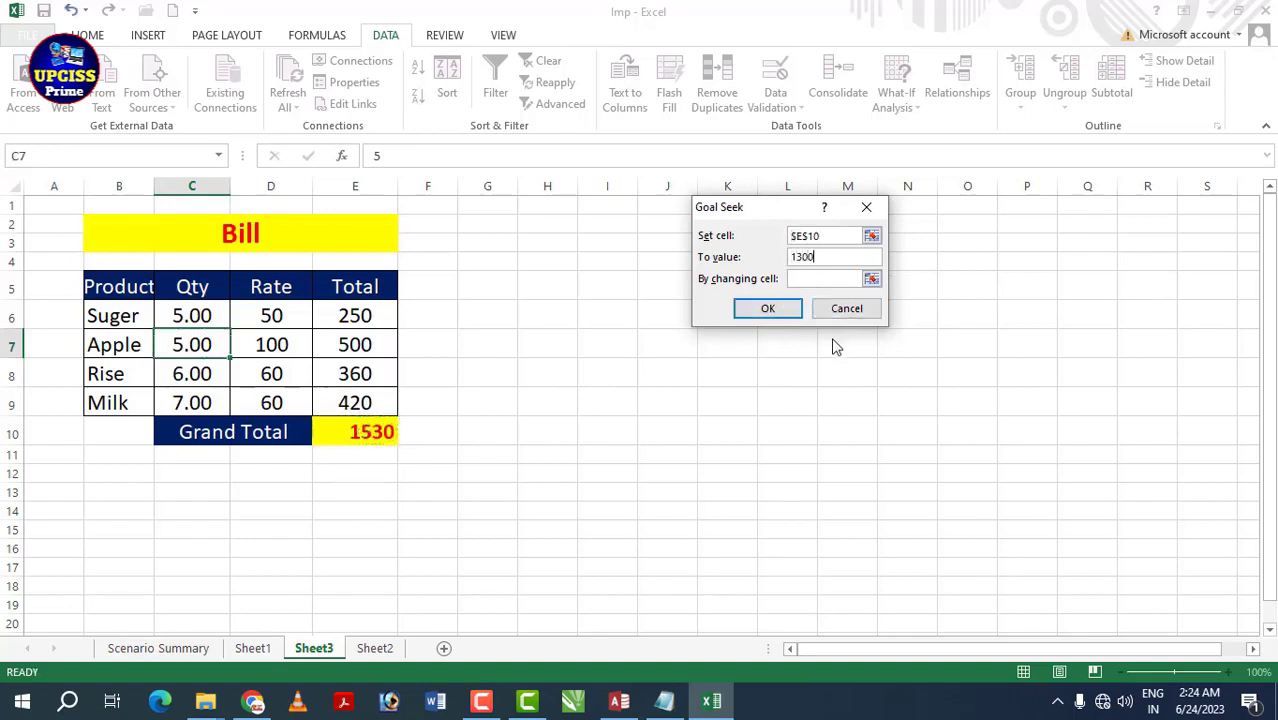
{"action": "left_click", "coordinate": [845, 279]}
{"action": "left_click", "coordinate": [200, 344]}
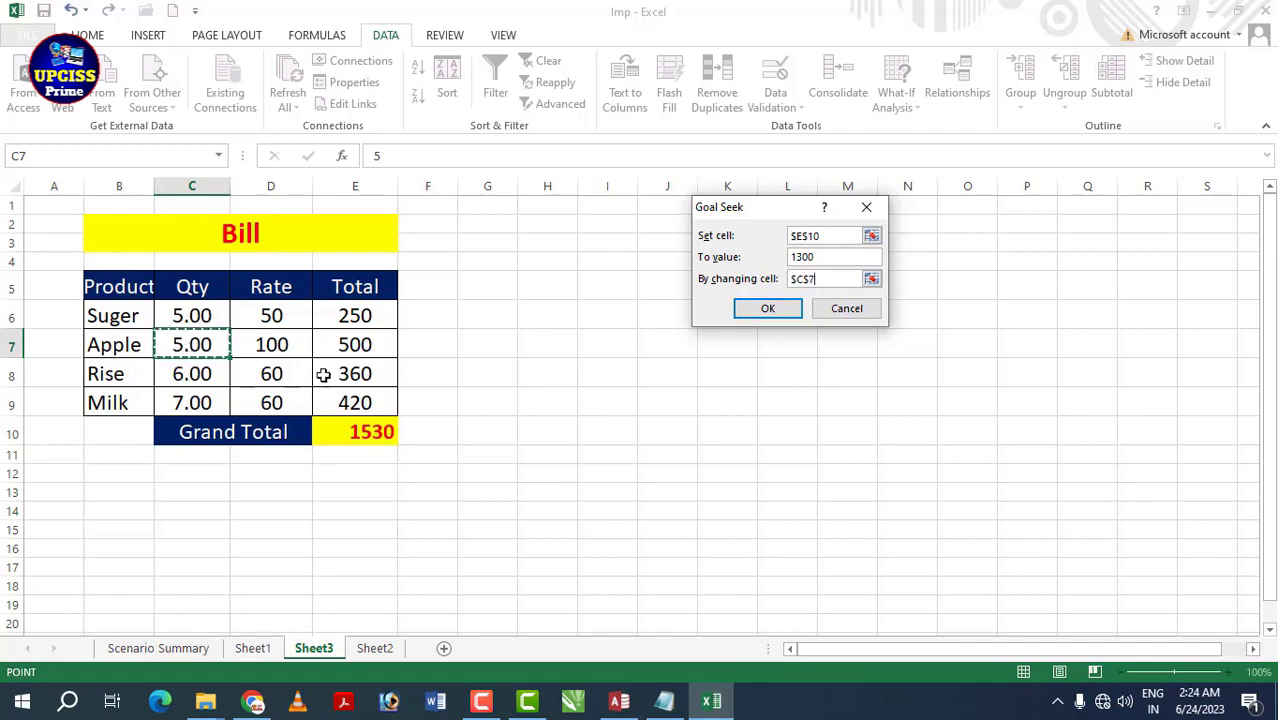
{"action": "left_click", "coordinate": [768, 311]}
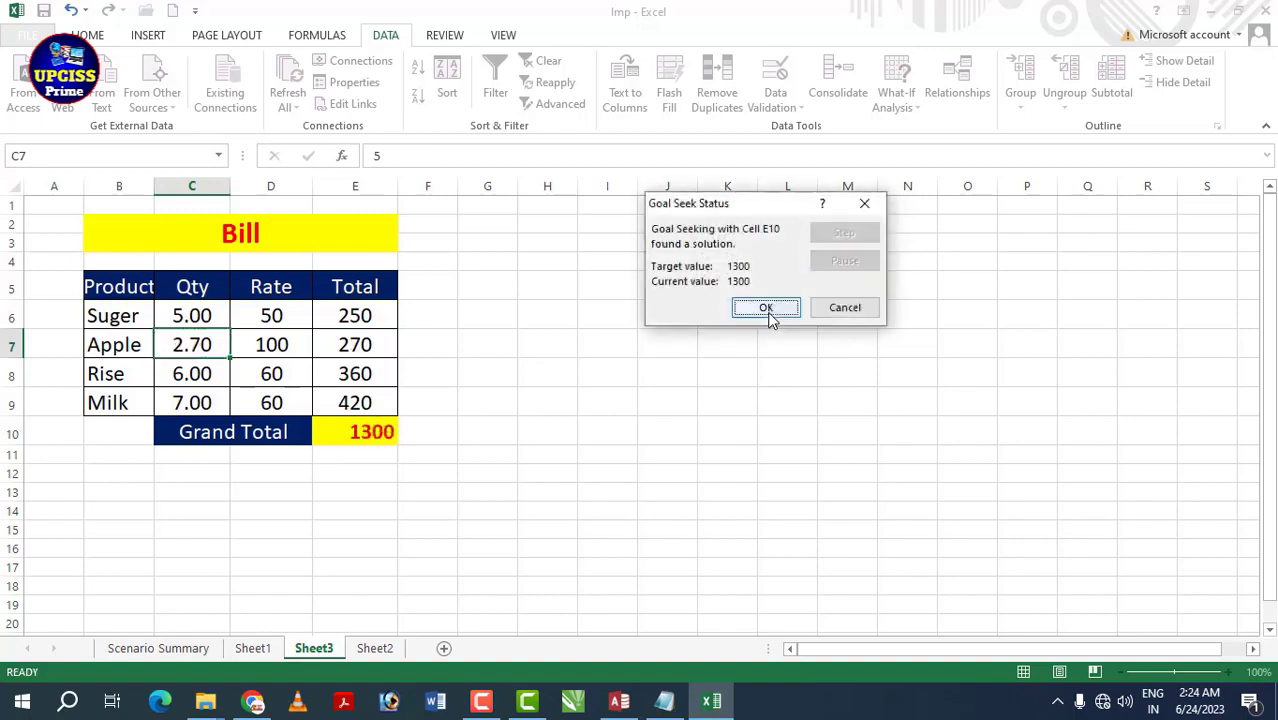
{"action": "left_click", "coordinate": [766, 308]}
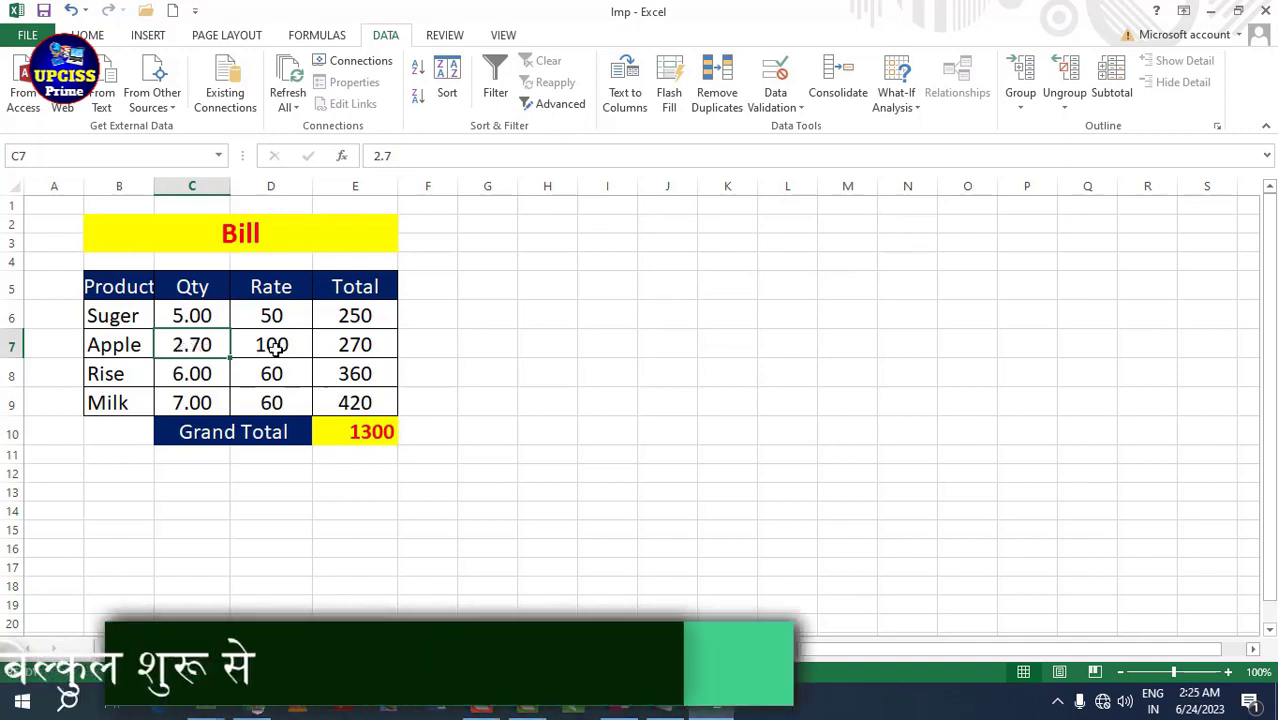
{"action": "left_click", "coordinate": [347, 345]}
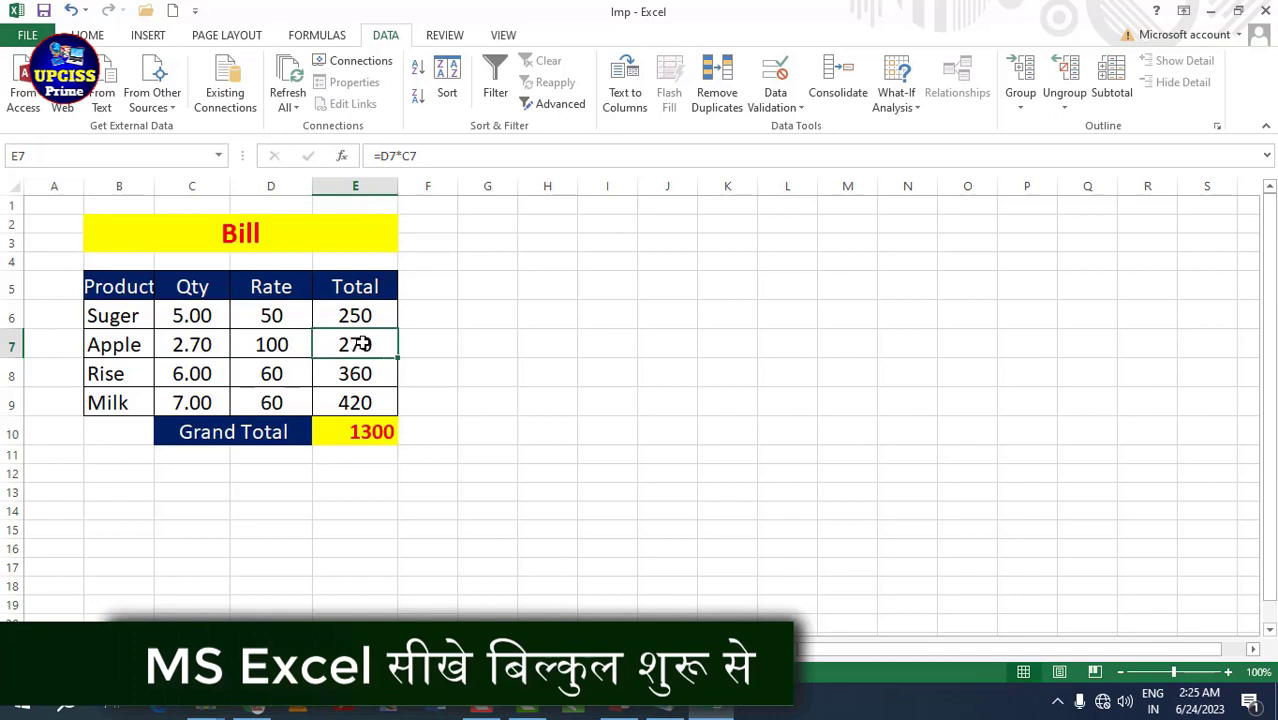
{"action": "left_click", "coordinate": [354, 428]}
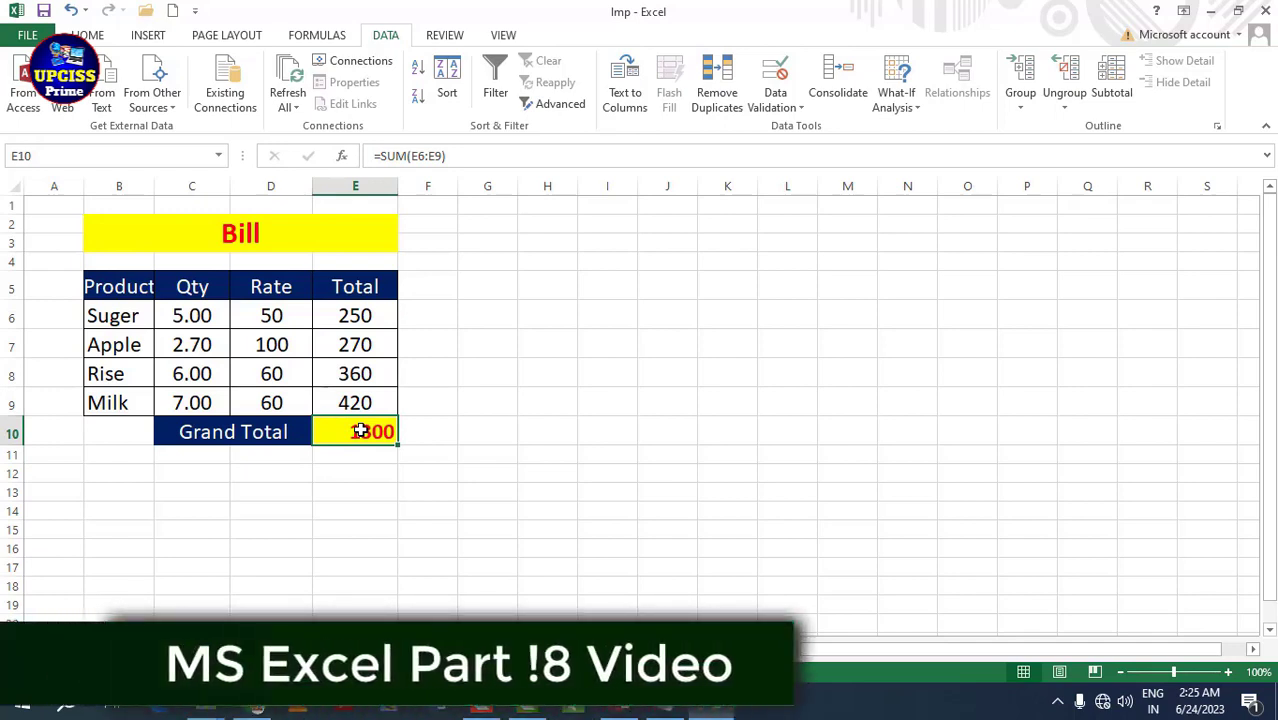
{"action": "left_click", "coordinate": [905, 108]}
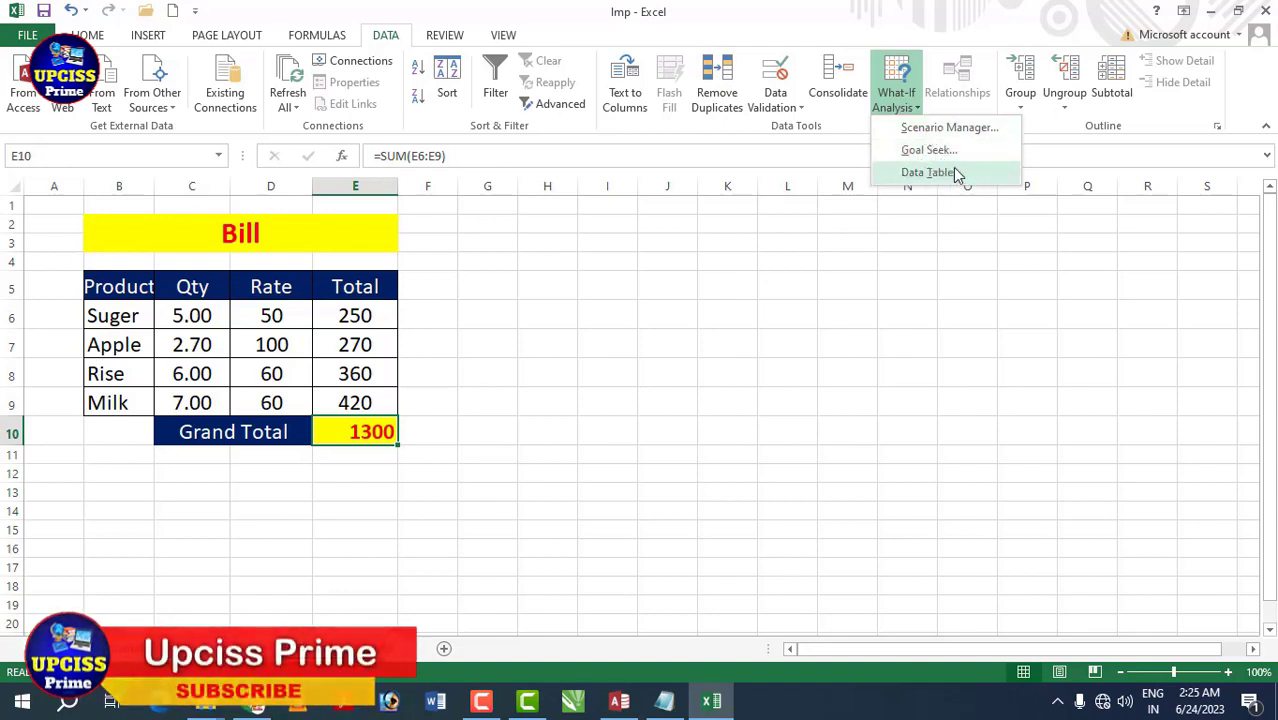
{"action": "left_click", "coordinate": [840, 254]}
{"action": "left_click", "coordinate": [667, 314]}
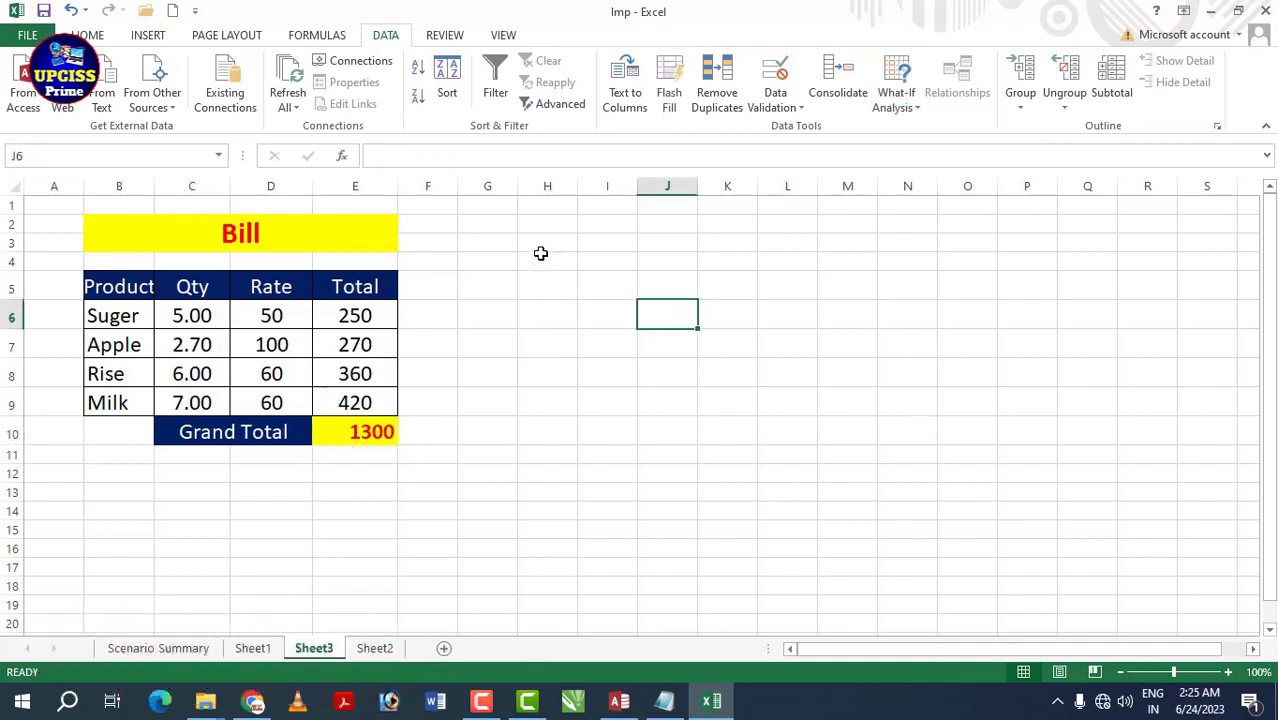
{"action": "left_click", "coordinate": [541, 258]}
- Enter 1 in H3 and H4, and the formula =H3*H4 in H5
{"action": "left_click", "coordinate": [549, 236]}
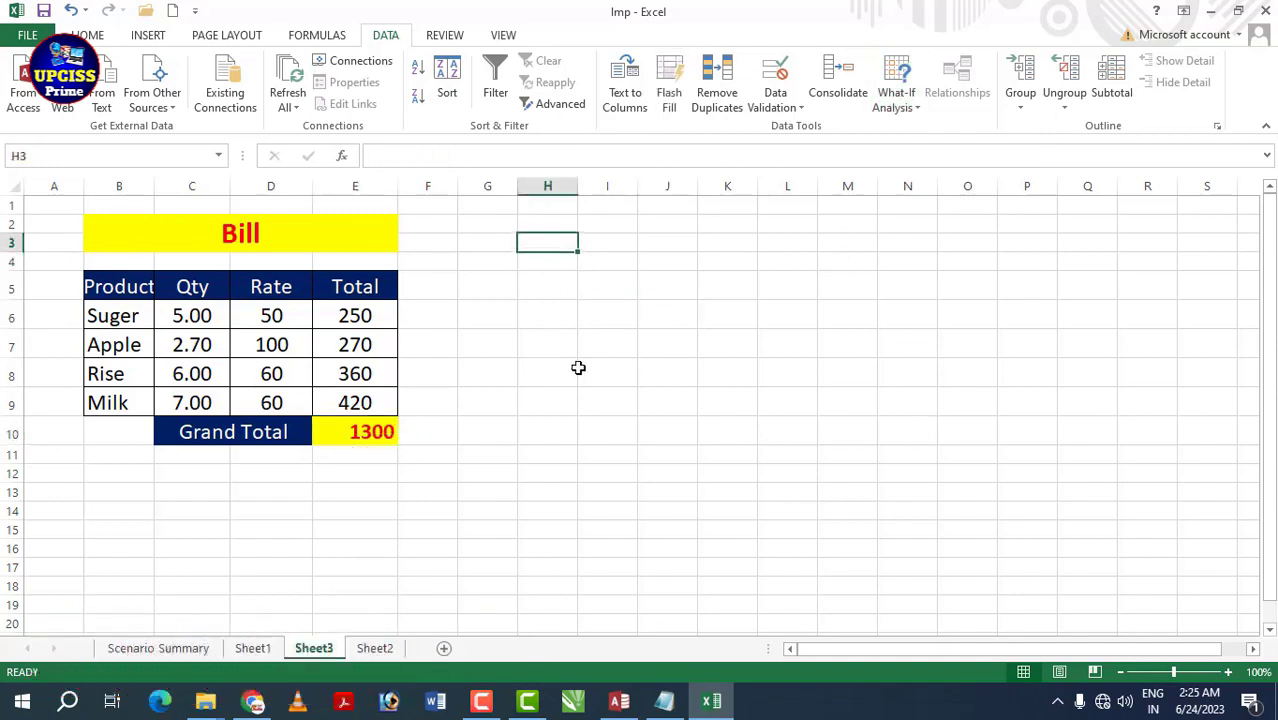
{"action": "type", "text": "1"}
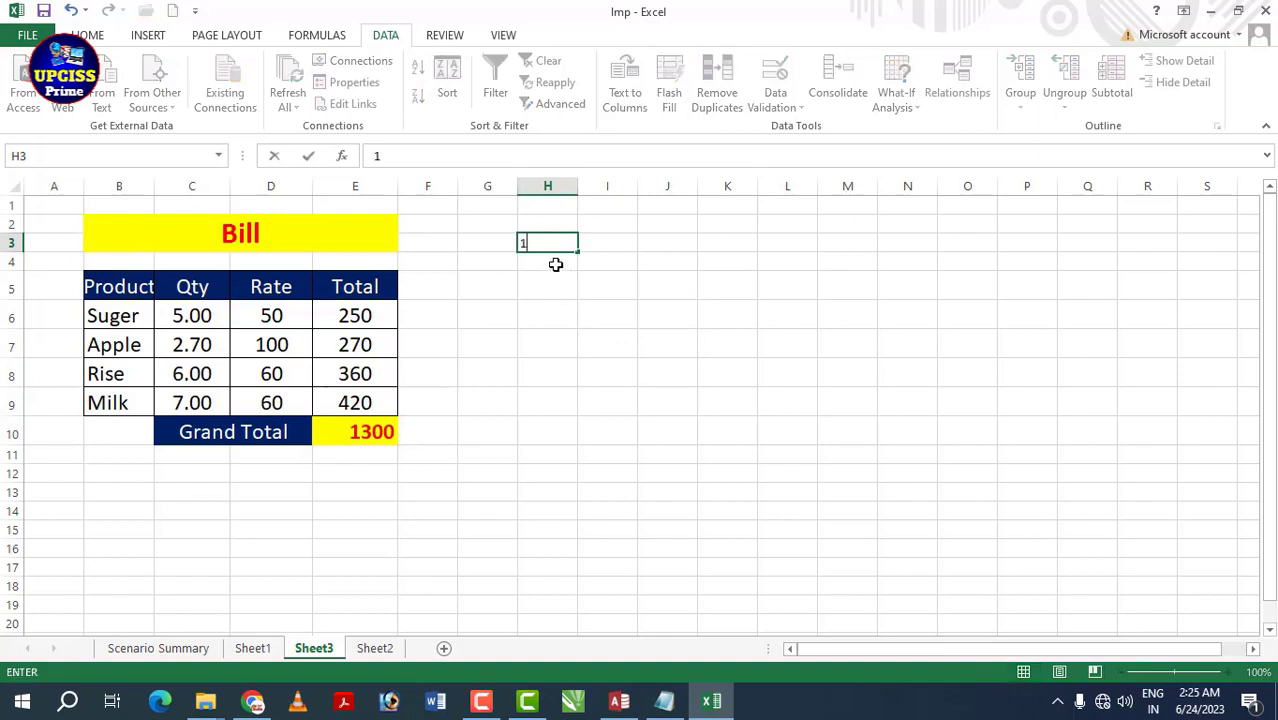
{"action": "key", "text": "Return"}
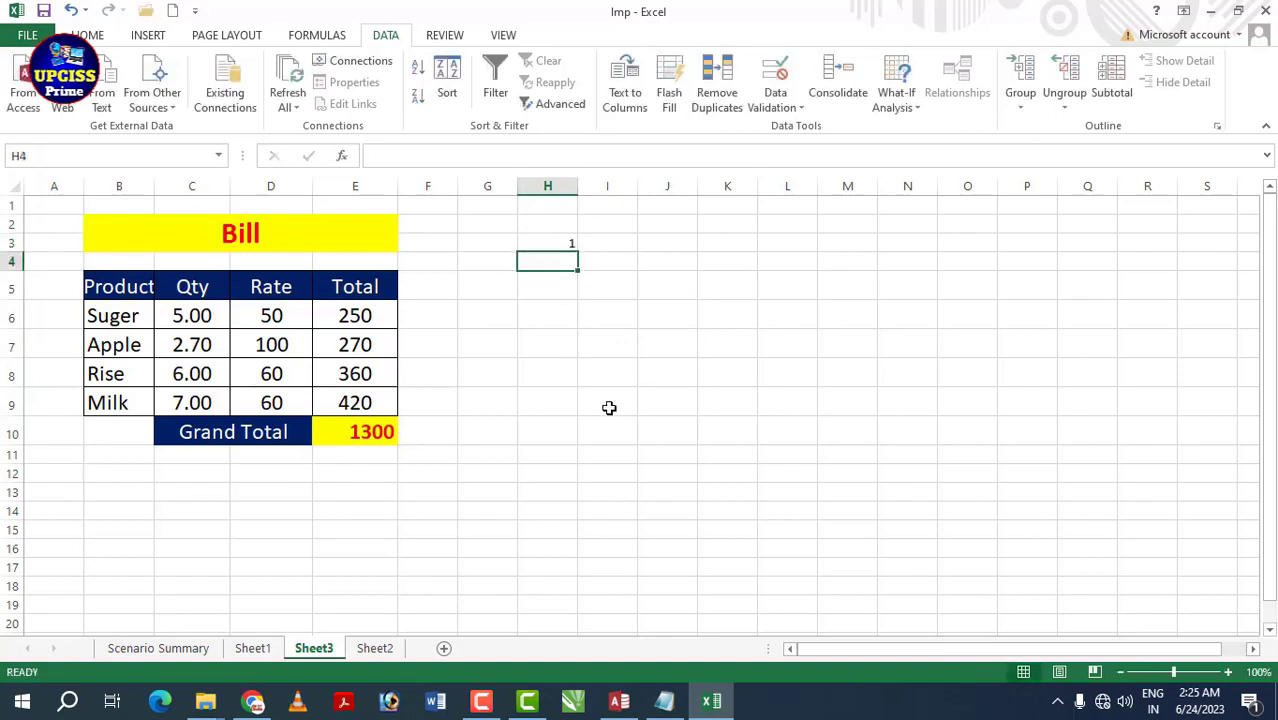
{"action": "type", "text": "1"}
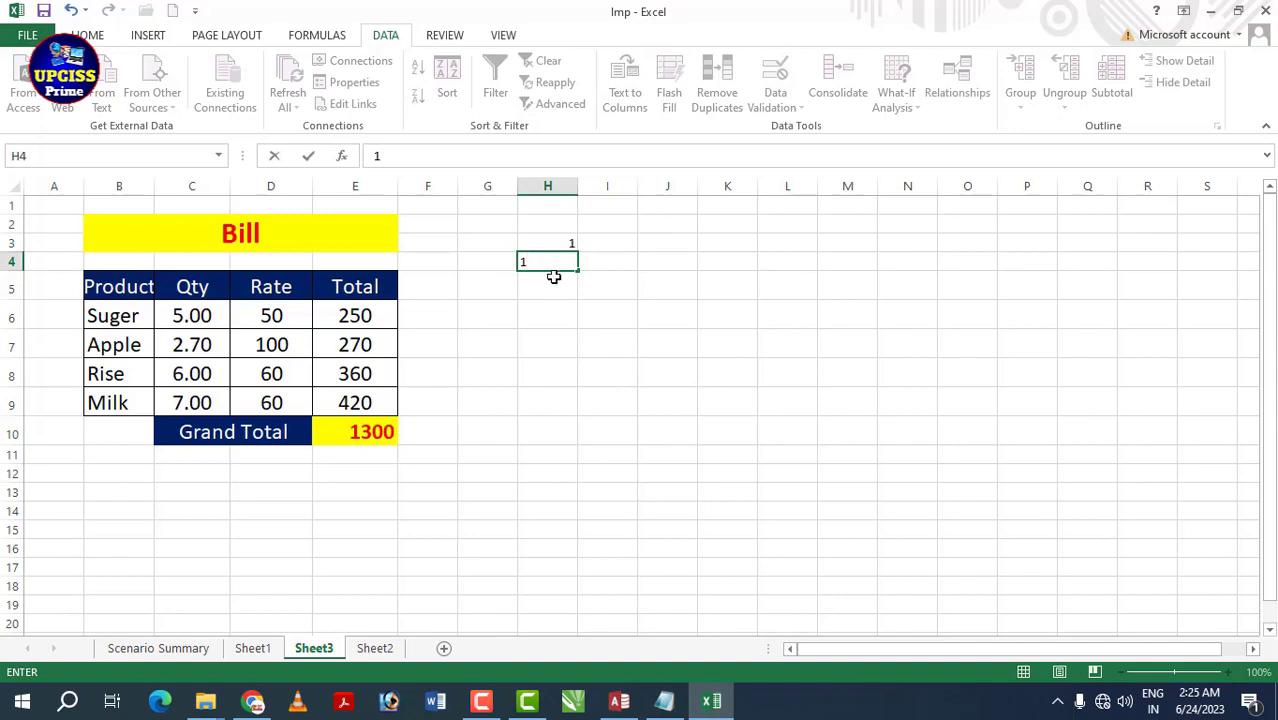
{"action": "key", "text": "Return"}
{"action": "type", "text": "="}
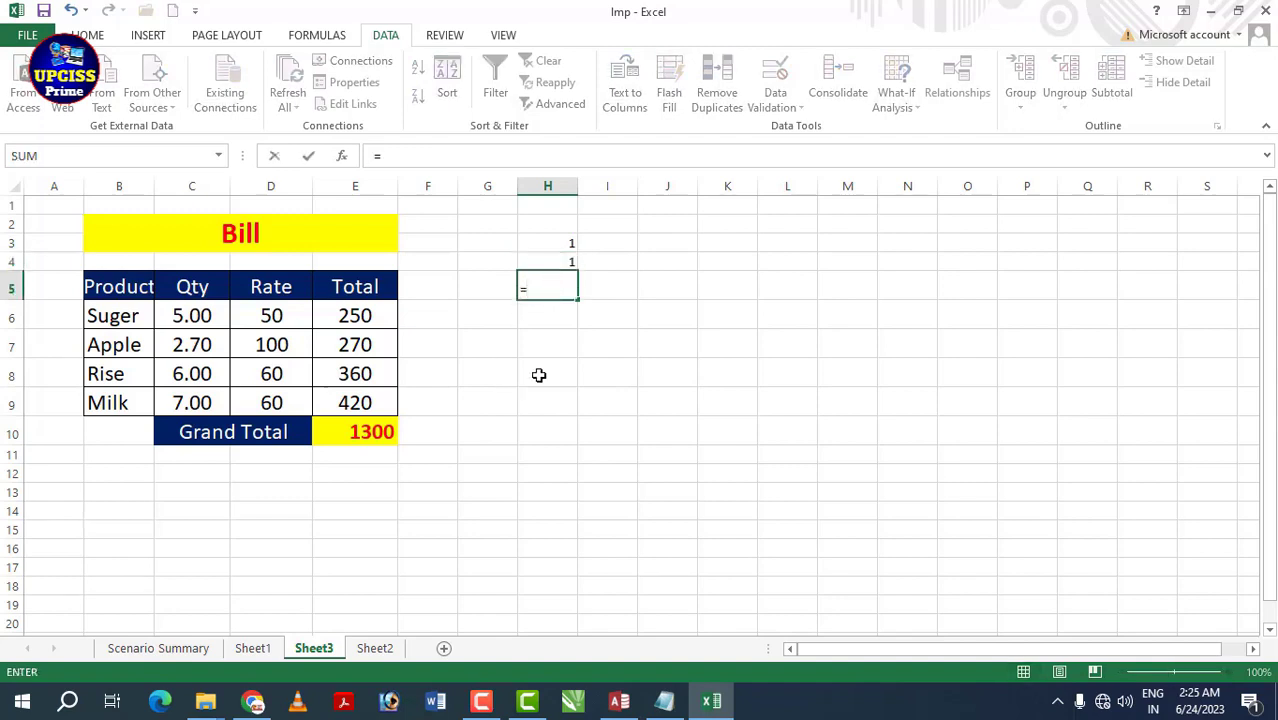
{"action": "left_click", "coordinate": [556, 243]}
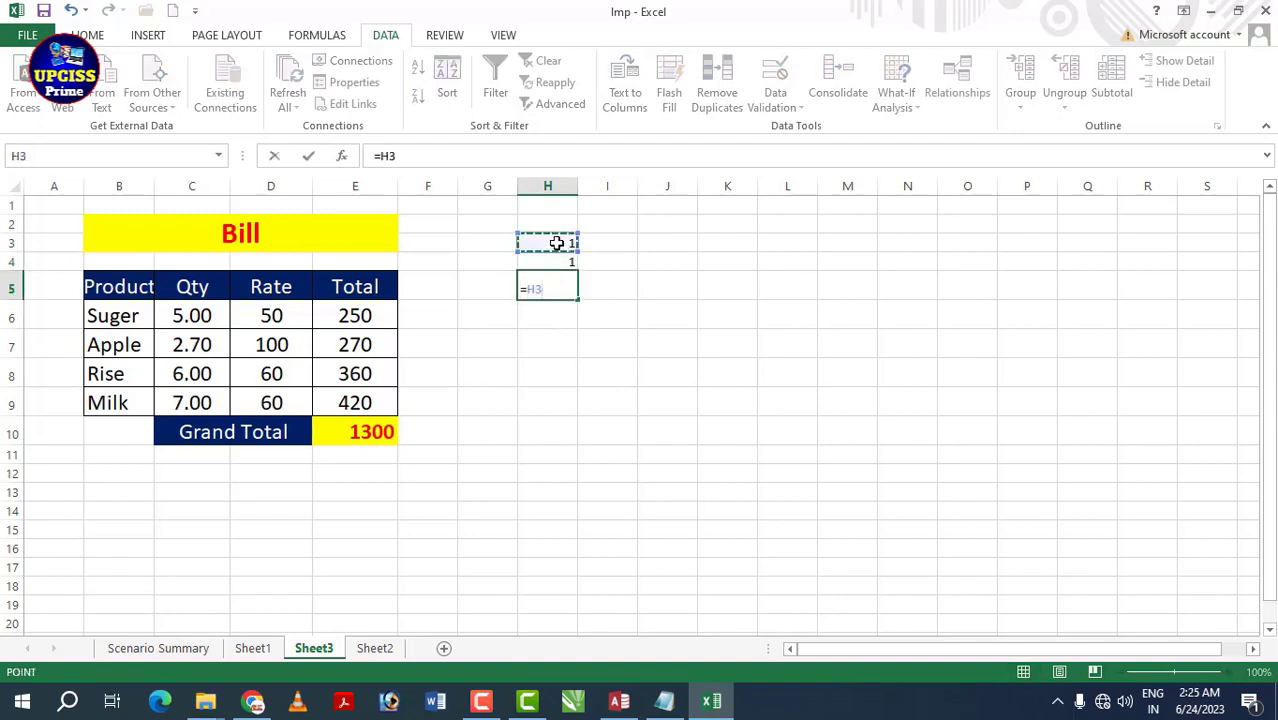
{"action": "type", "text": "*"}
{"action": "left_click", "coordinate": [566, 259]}
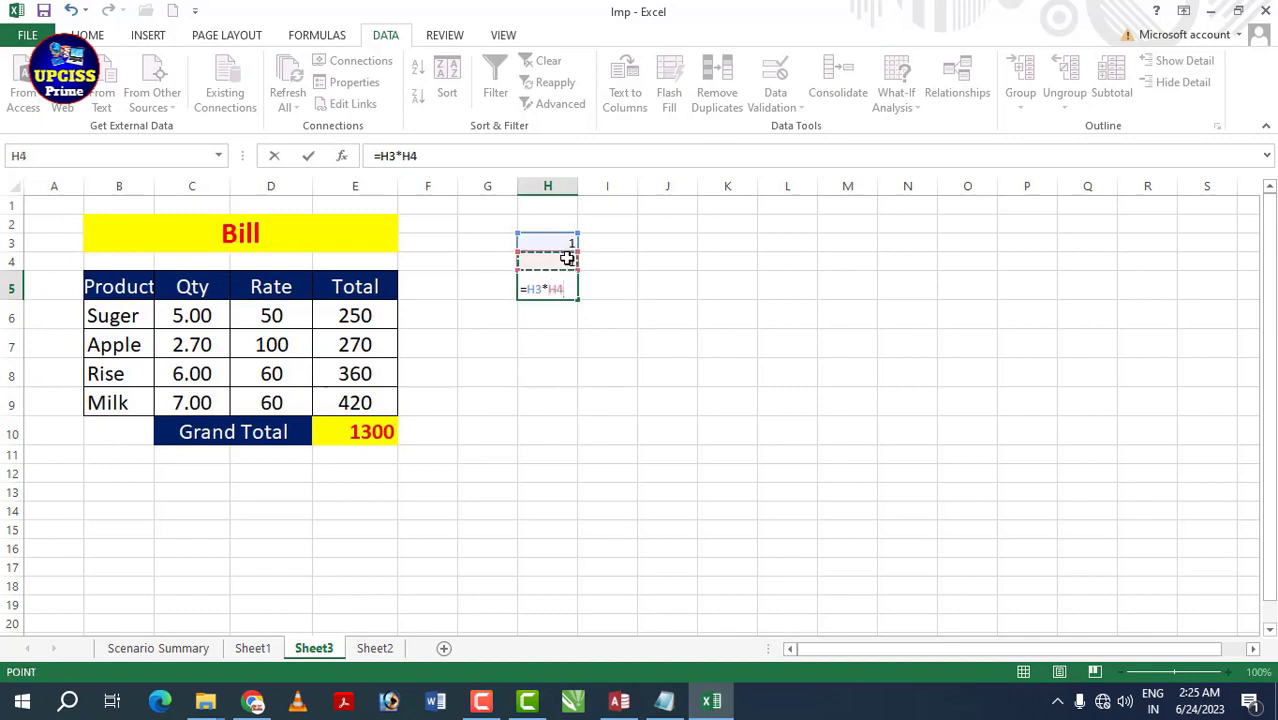
{"action": "key", "text": "Return"}
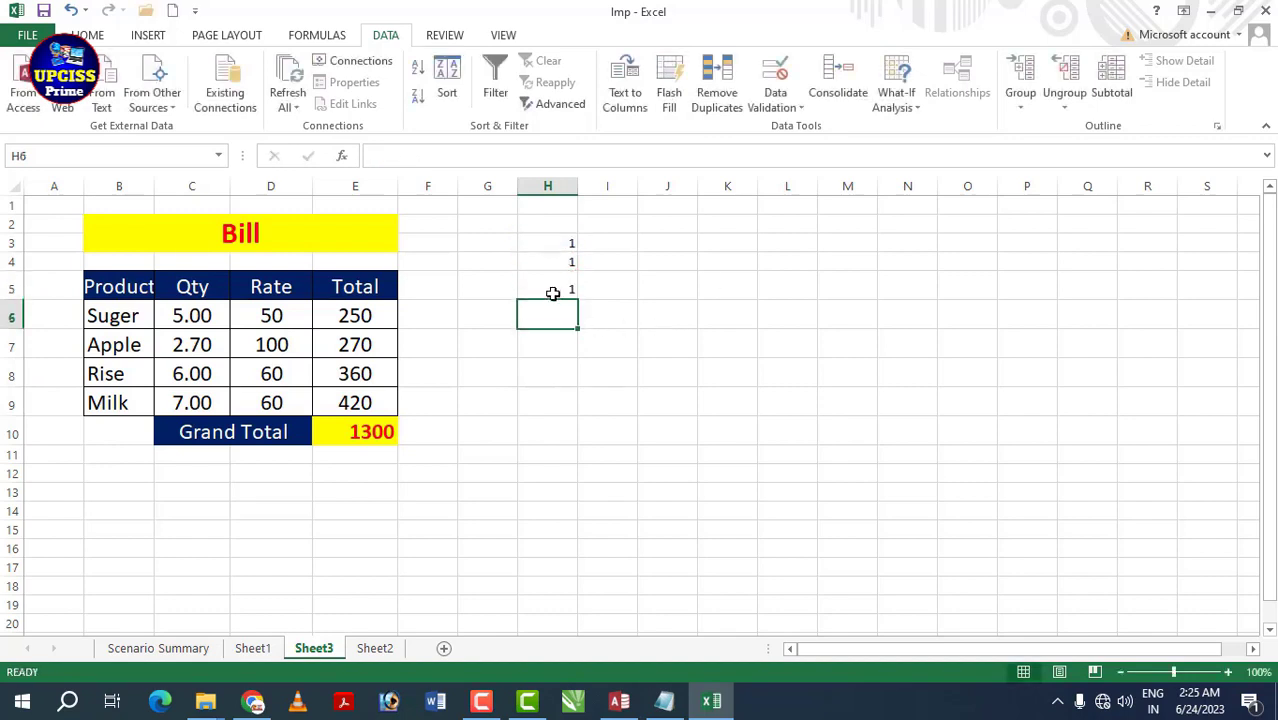
- Fill H6:H14 with the values 2 through 10
{"action": "type", "text": "2"}
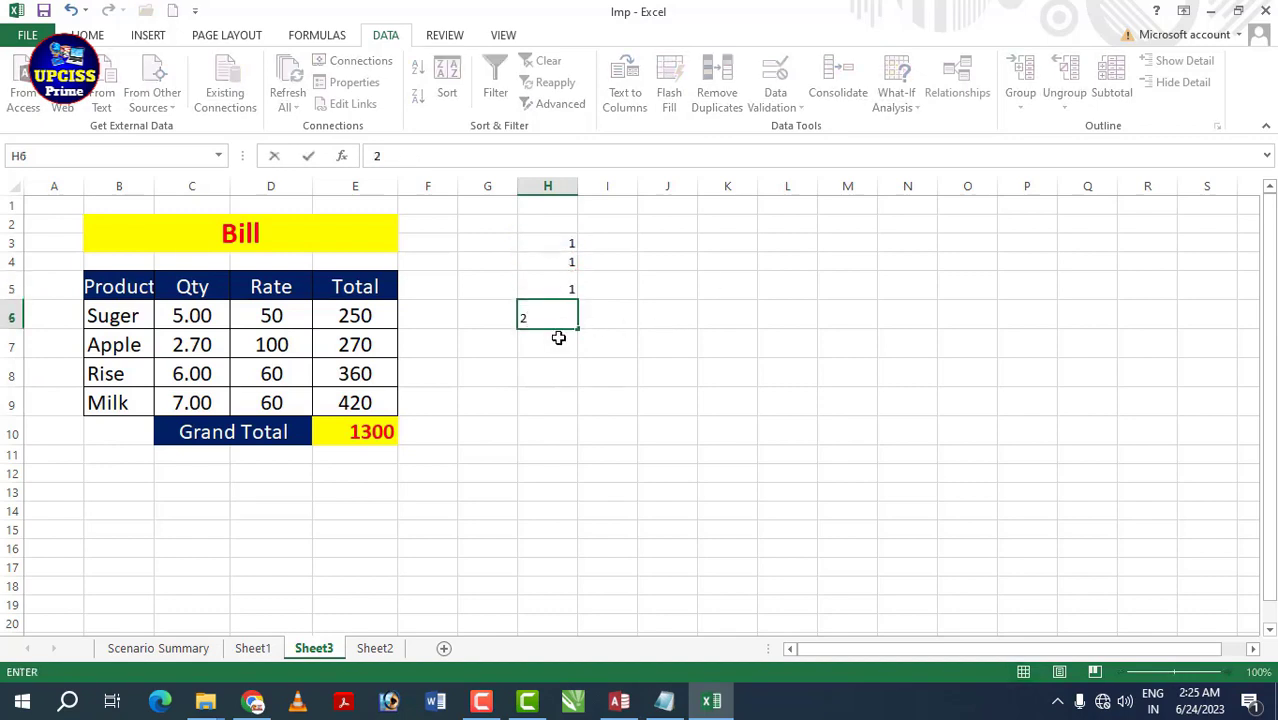
{"action": "key", "text": "Return"}
{"action": "type", "text": "3"}
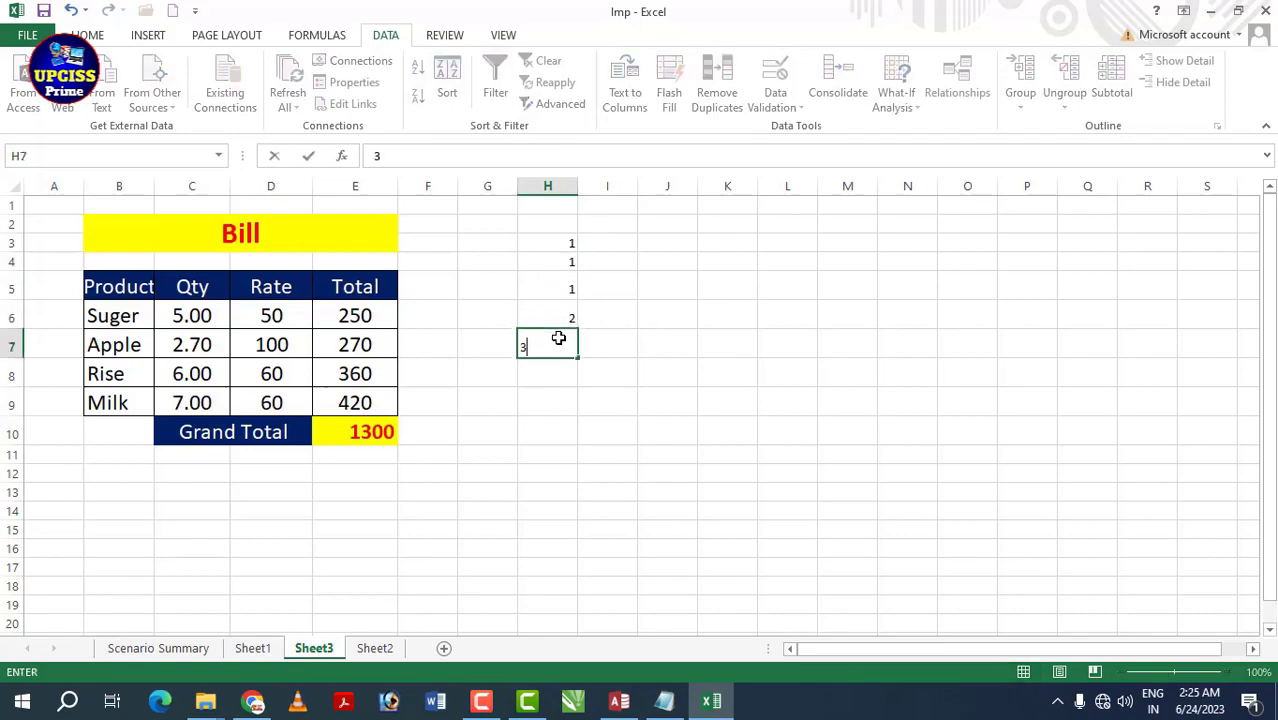
{"action": "key", "text": "Return"}
{"action": "type", "text": "4"}
{"action": "key", "text": "Return"}
{"action": "type", "text": "5"}
{"action": "key", "text": "Return"}
{"action": "type", "text": "6"}
{"action": "key", "text": "Return"}
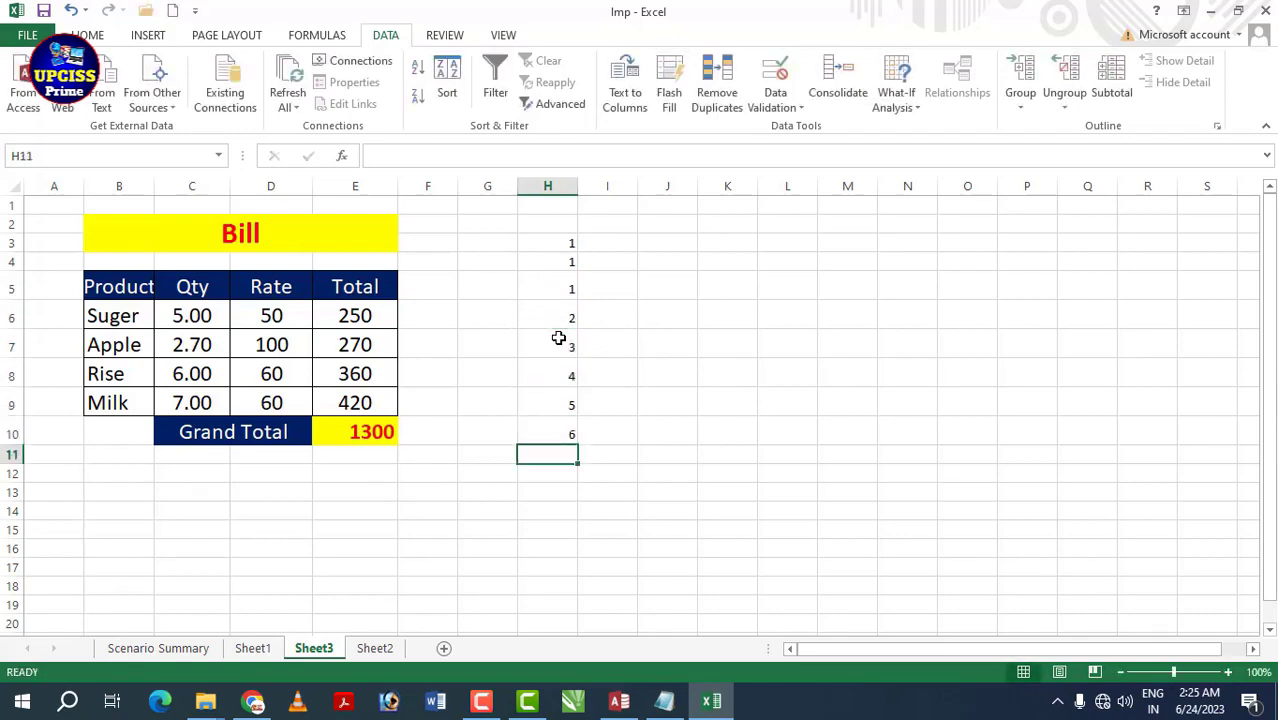
{"action": "type", "text": "7"}
{"action": "key", "text": "Return"}
{"action": "type", "text": "8"}
{"action": "key", "text": "Return"}
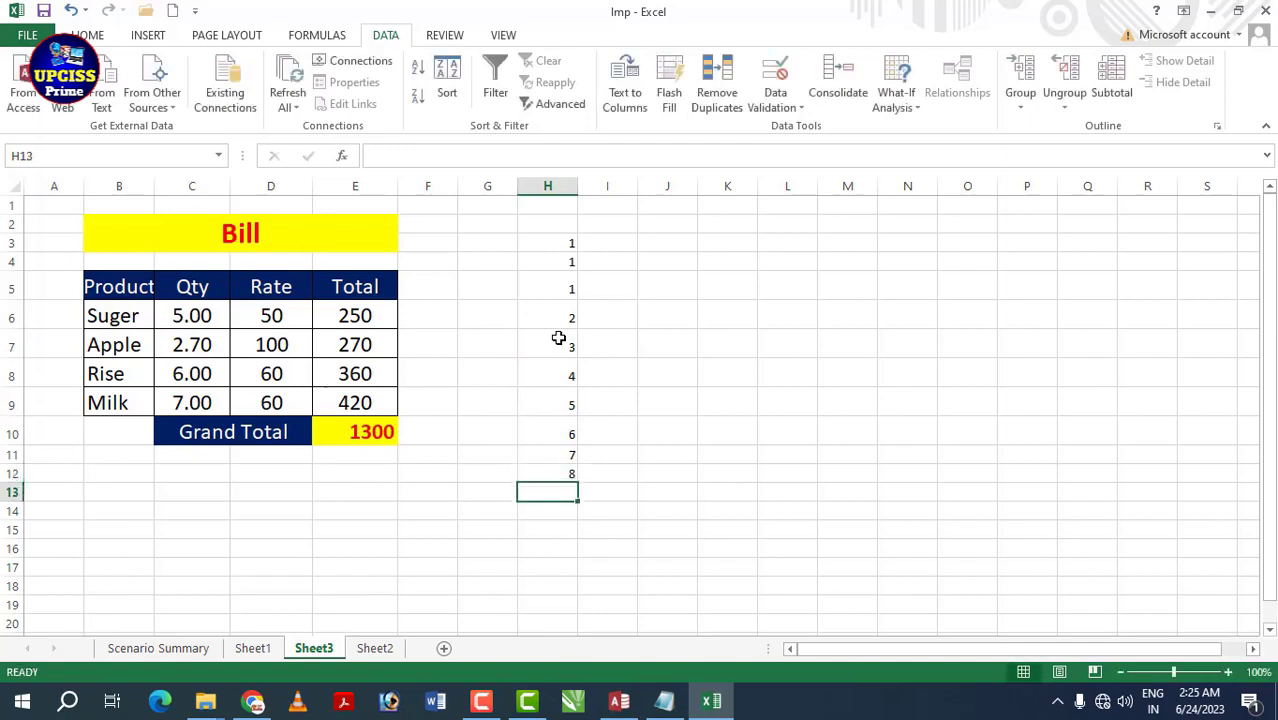
{"action": "type", "text": "9"}
{"action": "key", "text": "Return"}
{"action": "type", "text": "10"}
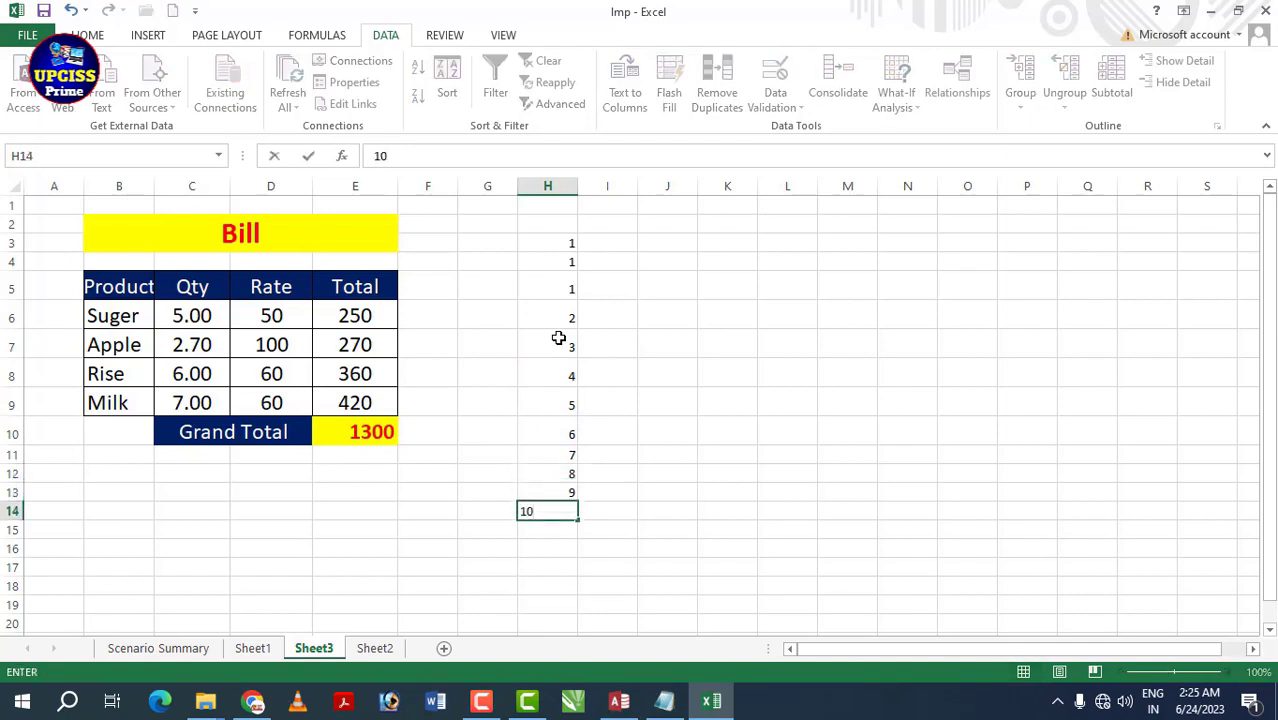
{"action": "left_click", "coordinate": [624, 287]}
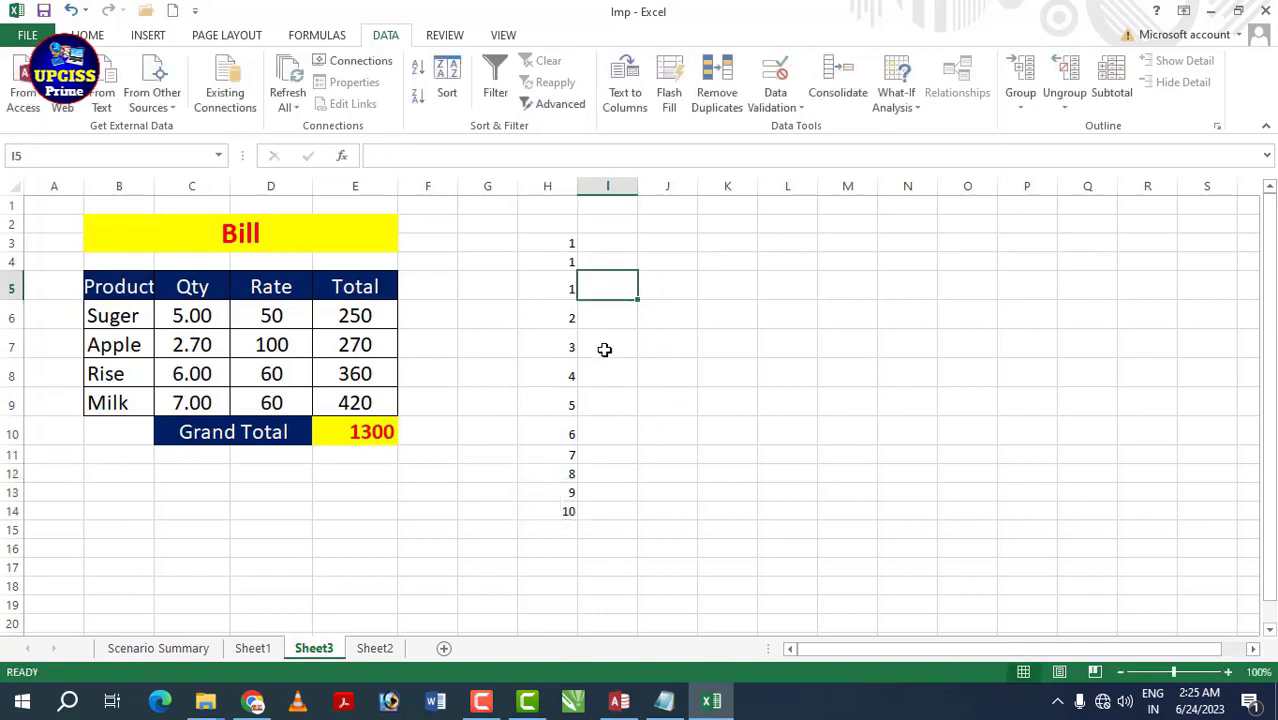
- Enter 2, 4, 6, 5, 9 across I5:M5 and select the grid H5:M14
{"action": "type", "text": "2"}
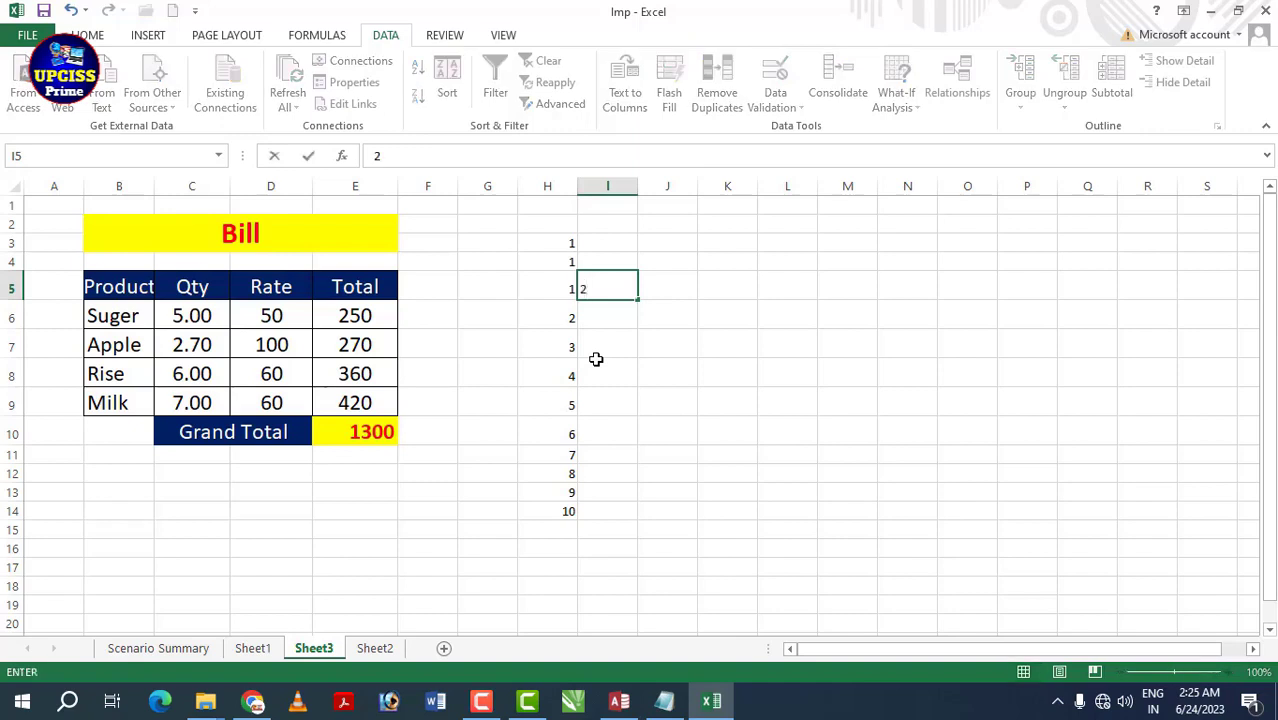
{"action": "key", "text": "Tab"}
{"action": "type", "text": "4"}
{"action": "key", "text": "Tab"}
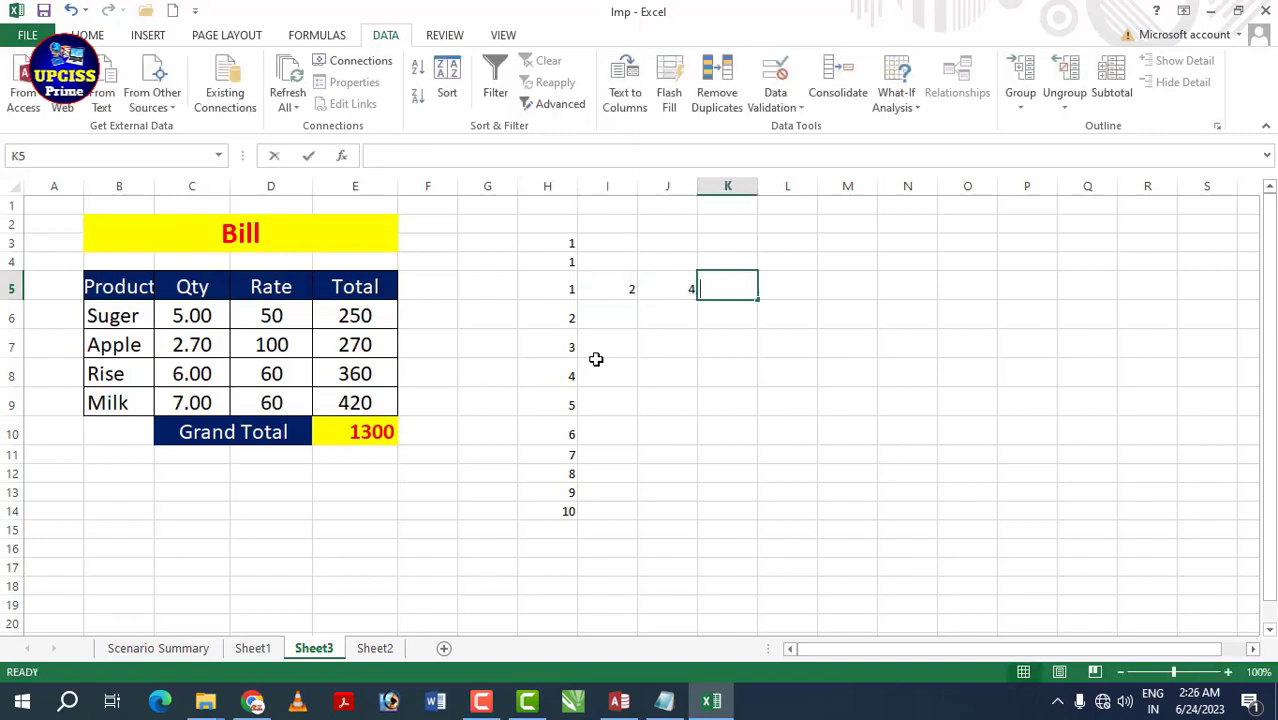
{"action": "type", "text": "6"}
{"action": "key", "text": "Tab"}
{"action": "type", "text": "5"}
{"action": "key", "text": "Tab"}
{"action": "type", "text": "9"}
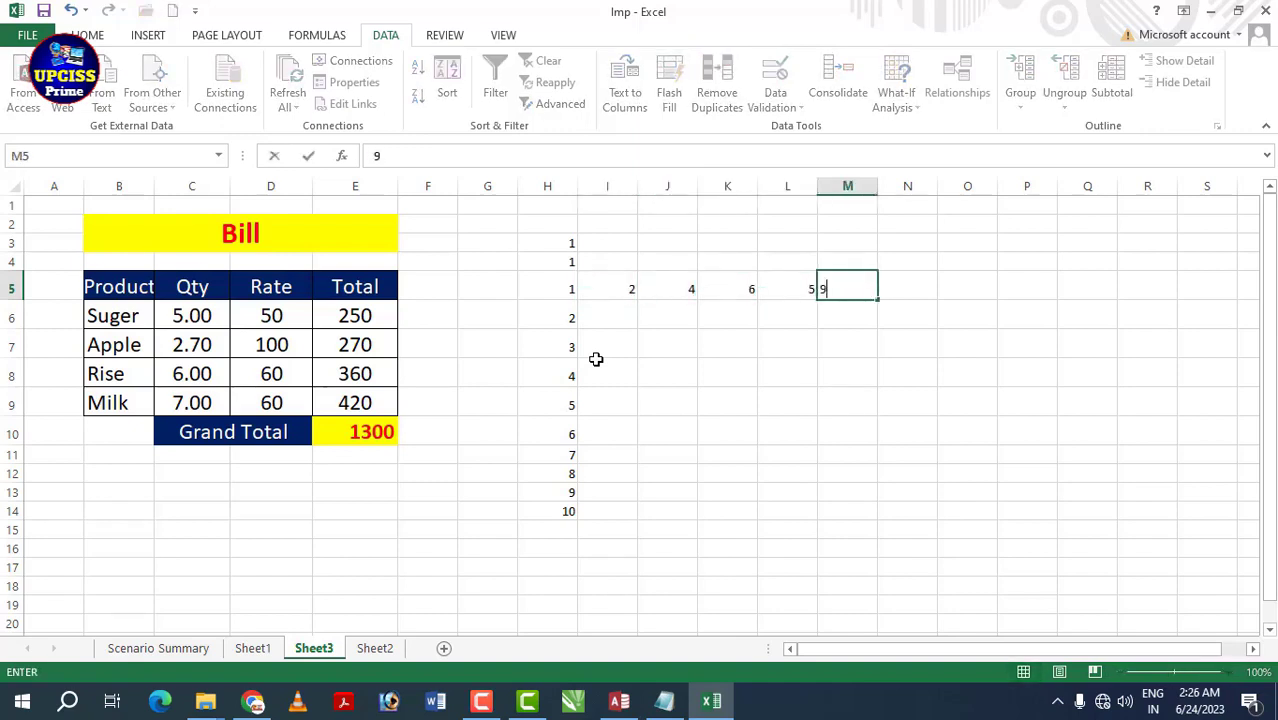
{"action": "left_click", "coordinate": [712, 323]}
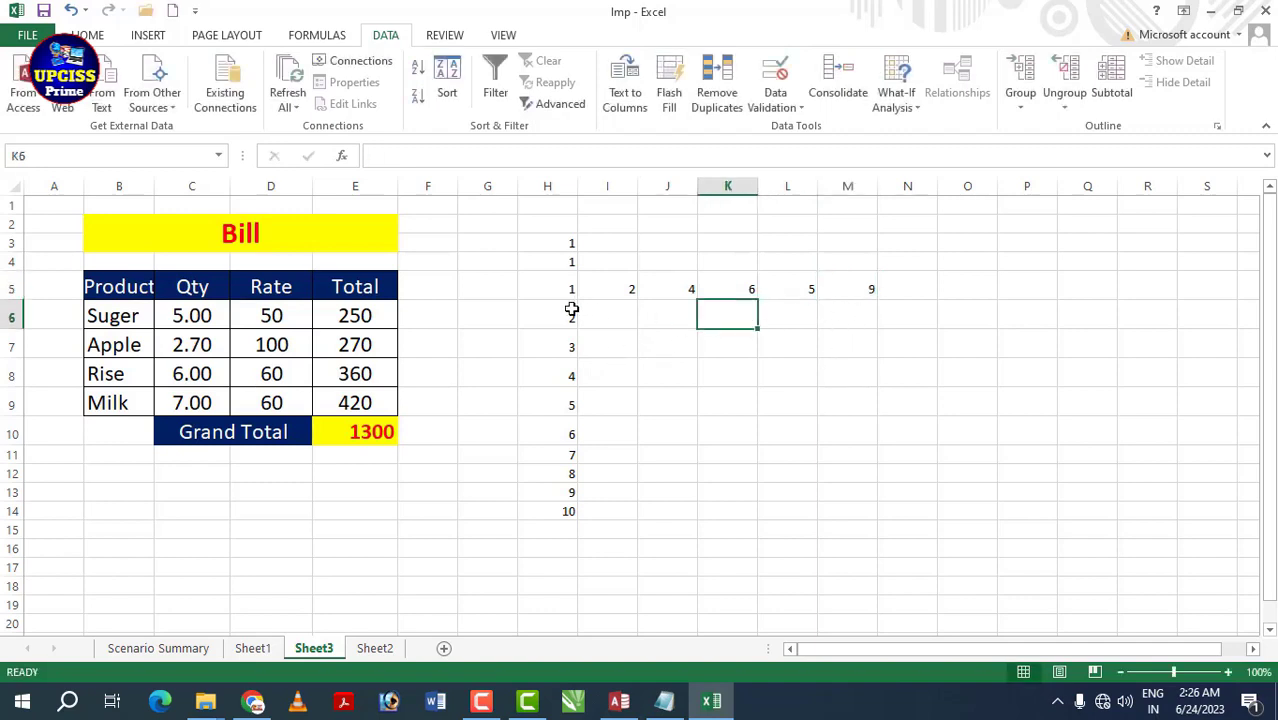
{"action": "left_click_drag", "start_coordinate": [556, 289], "coordinate": [851, 515]}
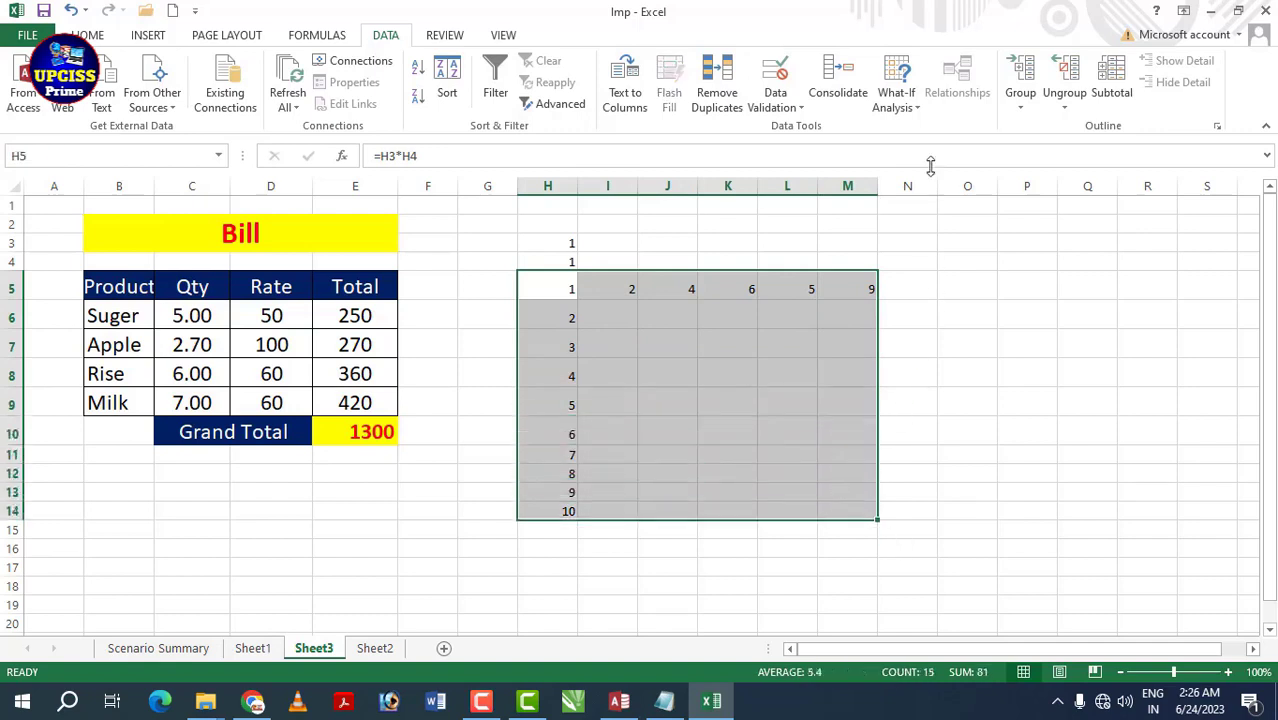
- Create a Data Table on H5:M14 with row input cell H3 and column input cell H4
{"action": "left_click", "coordinate": [917, 104]}
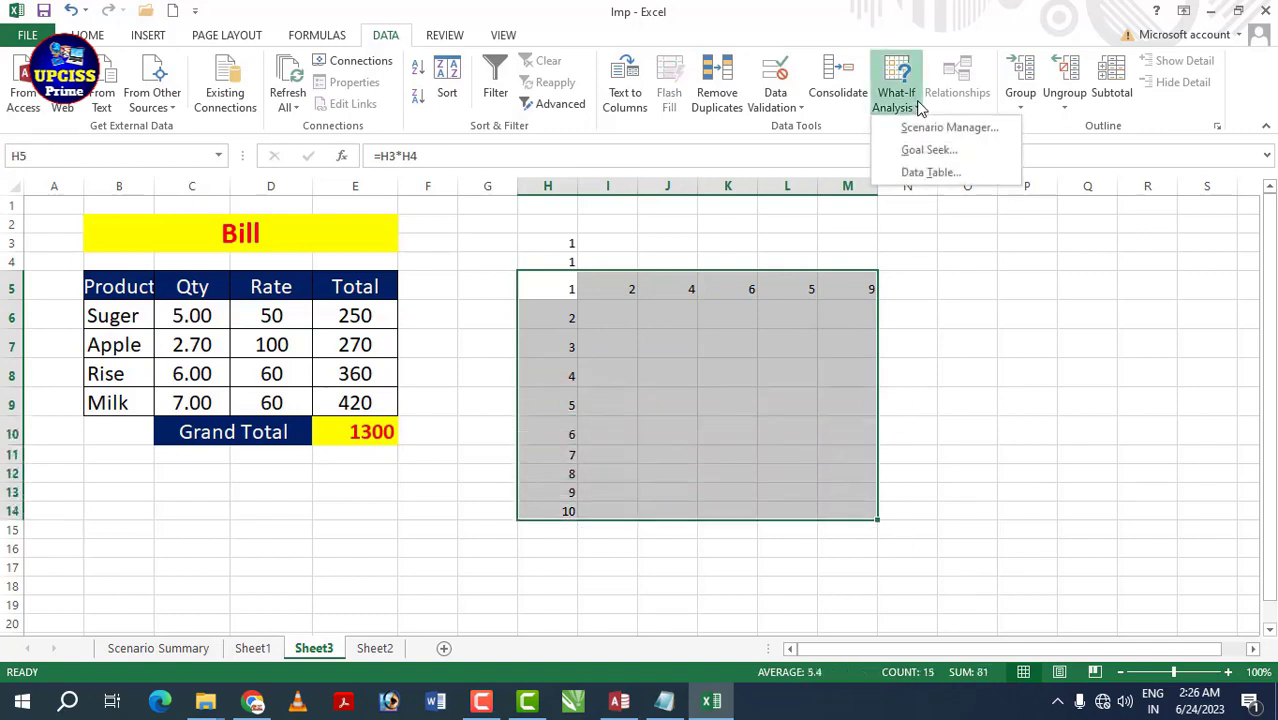
{"action": "left_click", "coordinate": [931, 173]}
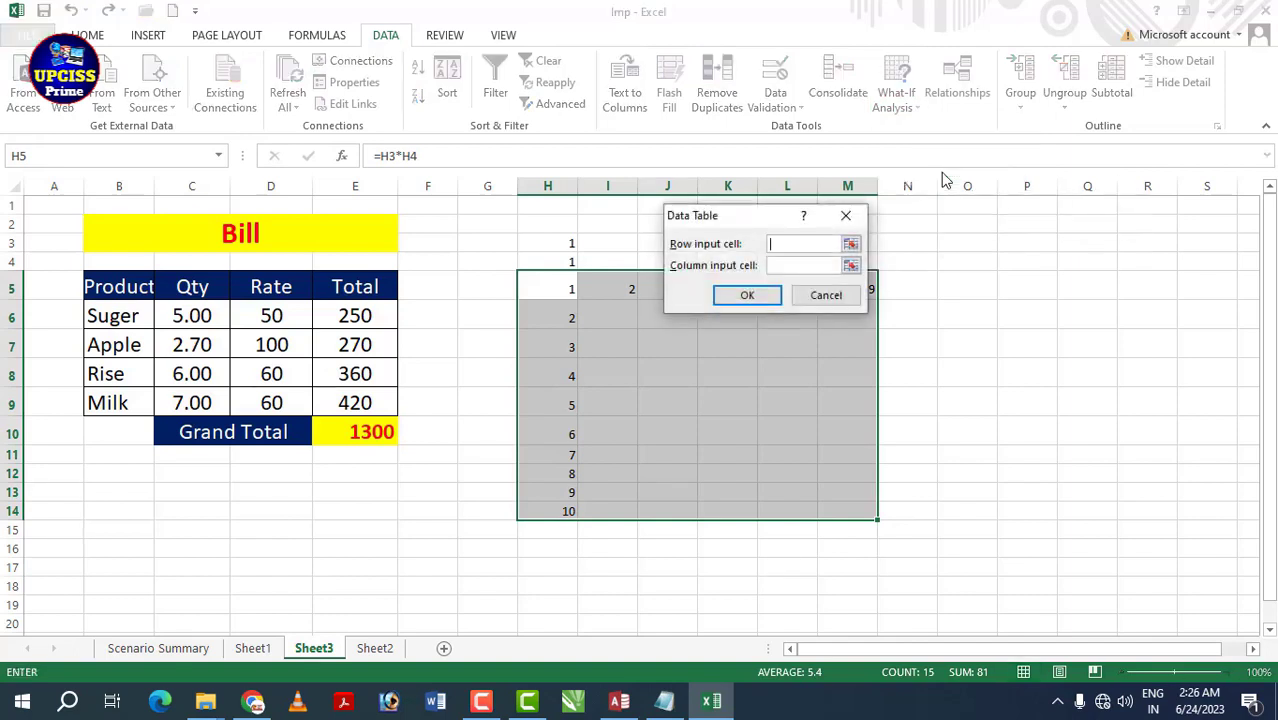
{"action": "left_click_drag", "start_coordinate": [720, 218], "coordinate": [965, 185]}
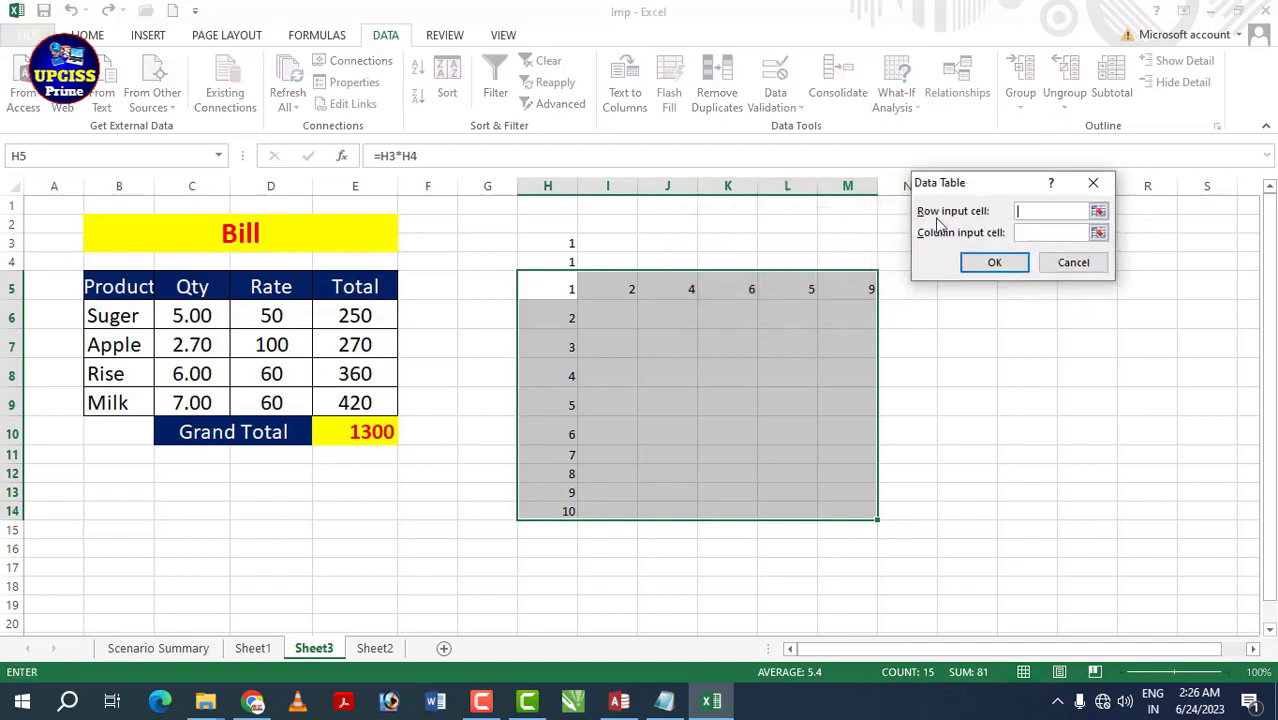
{"action": "left_click", "coordinate": [1036, 211]}
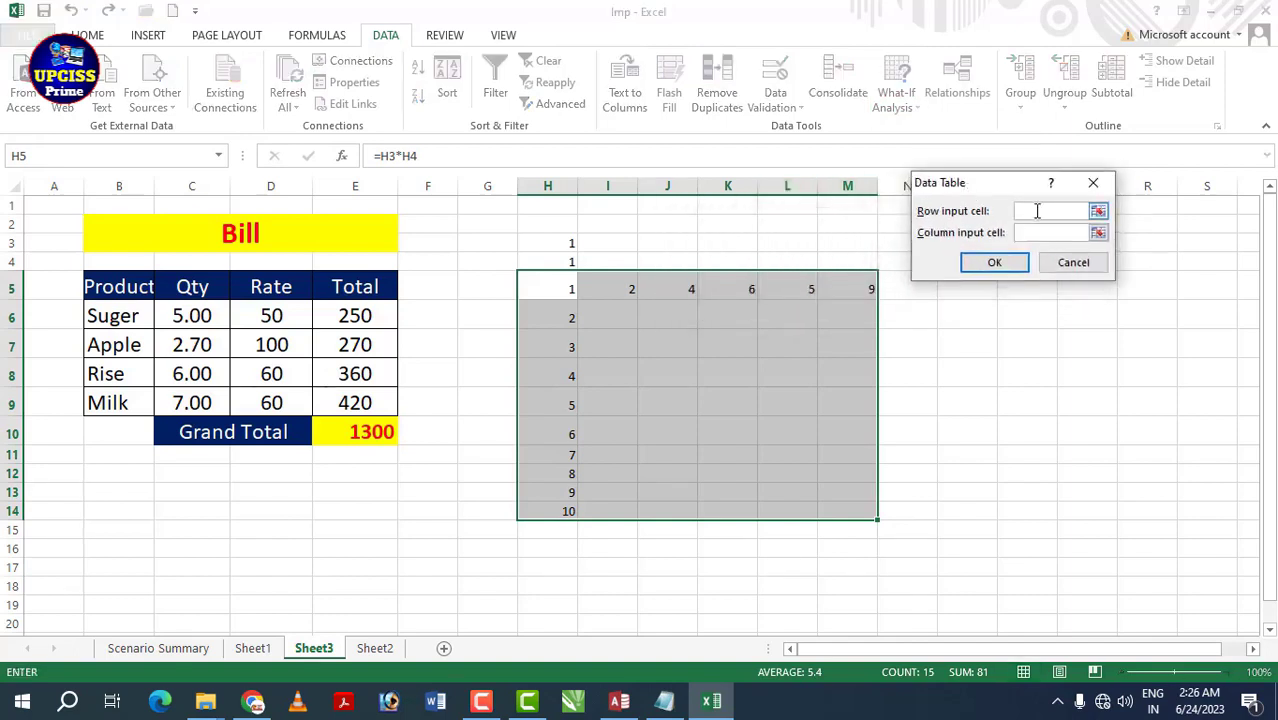
{"action": "left_click", "coordinate": [568, 243]}
{"action": "left_click", "coordinate": [1031, 233]}
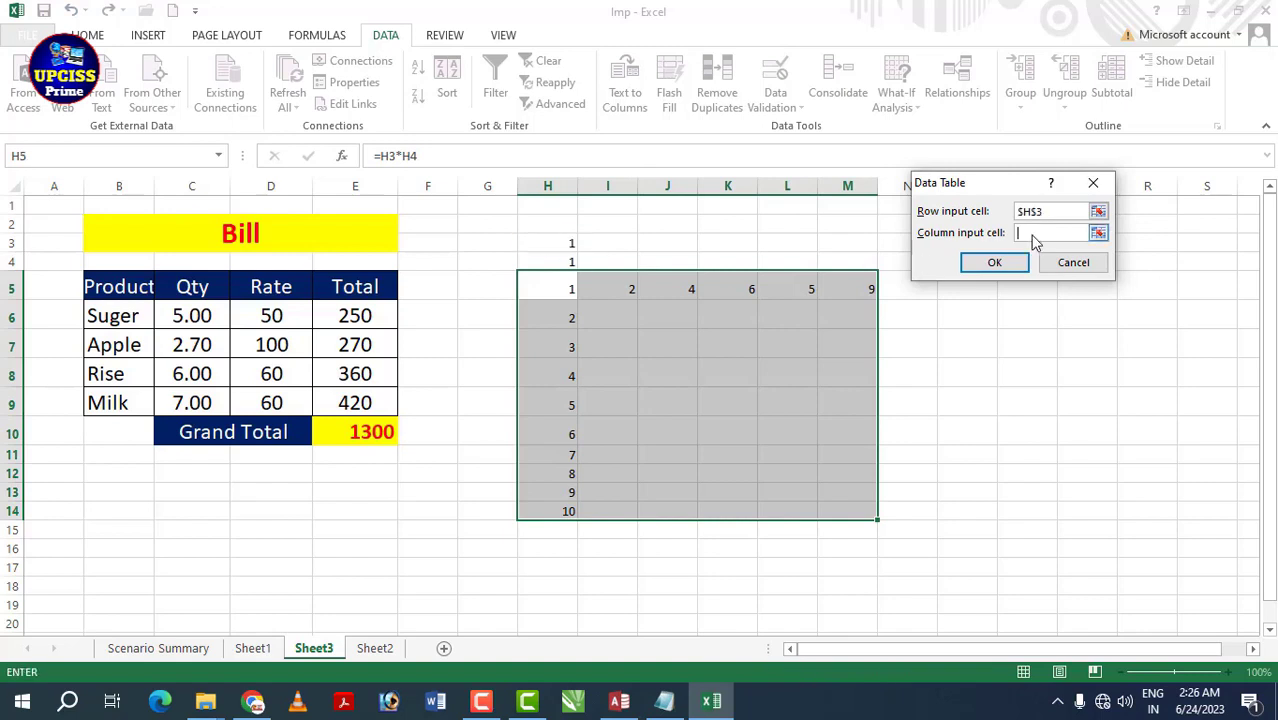
{"action": "left_click", "coordinate": [560, 263]}
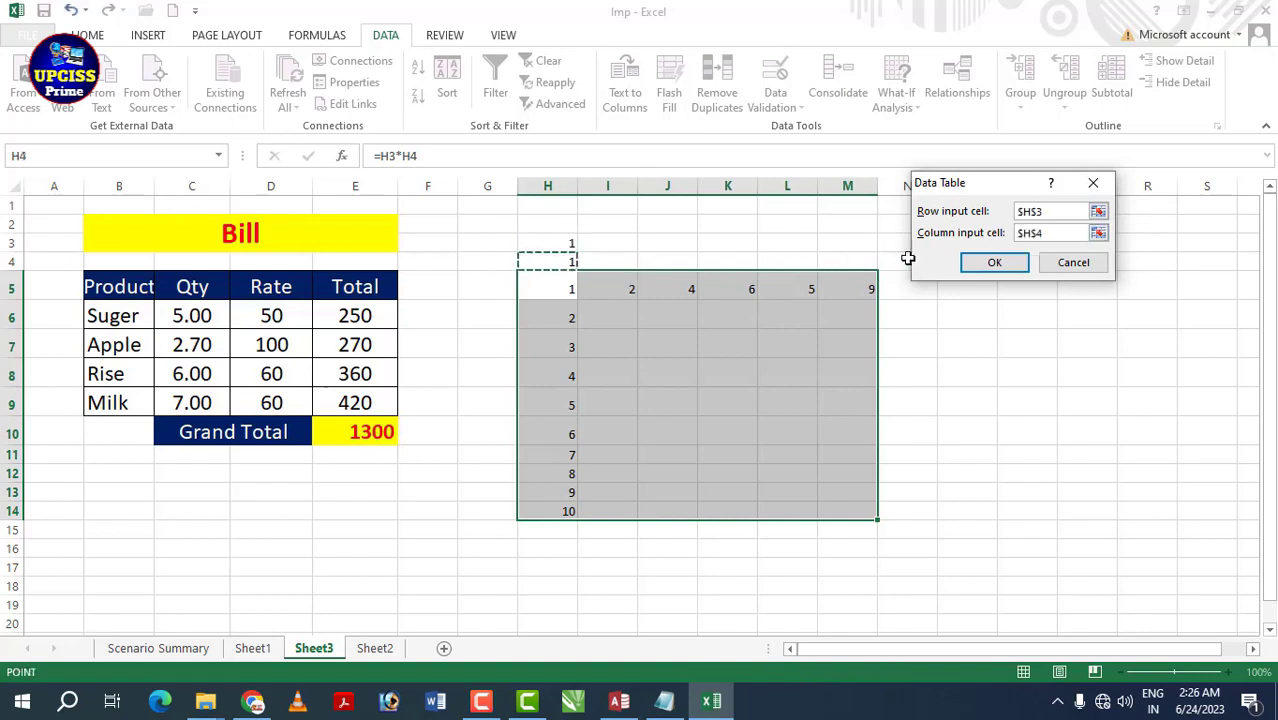
{"action": "left_click", "coordinate": [993, 263]}
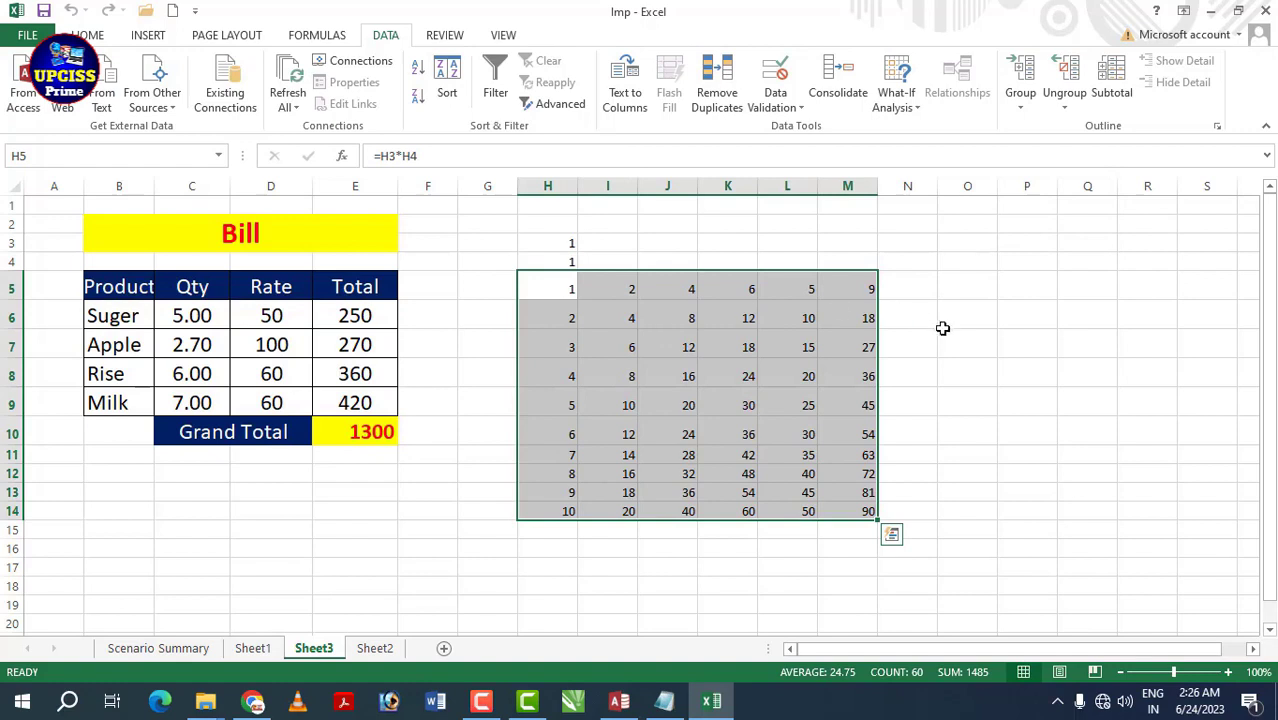
{"action": "left_click", "coordinate": [943, 325]}
{"action": "left_click_drag", "start_coordinate": [559, 289], "coordinate": [852, 513]}
{"action": "left_click", "coordinate": [625, 288]}
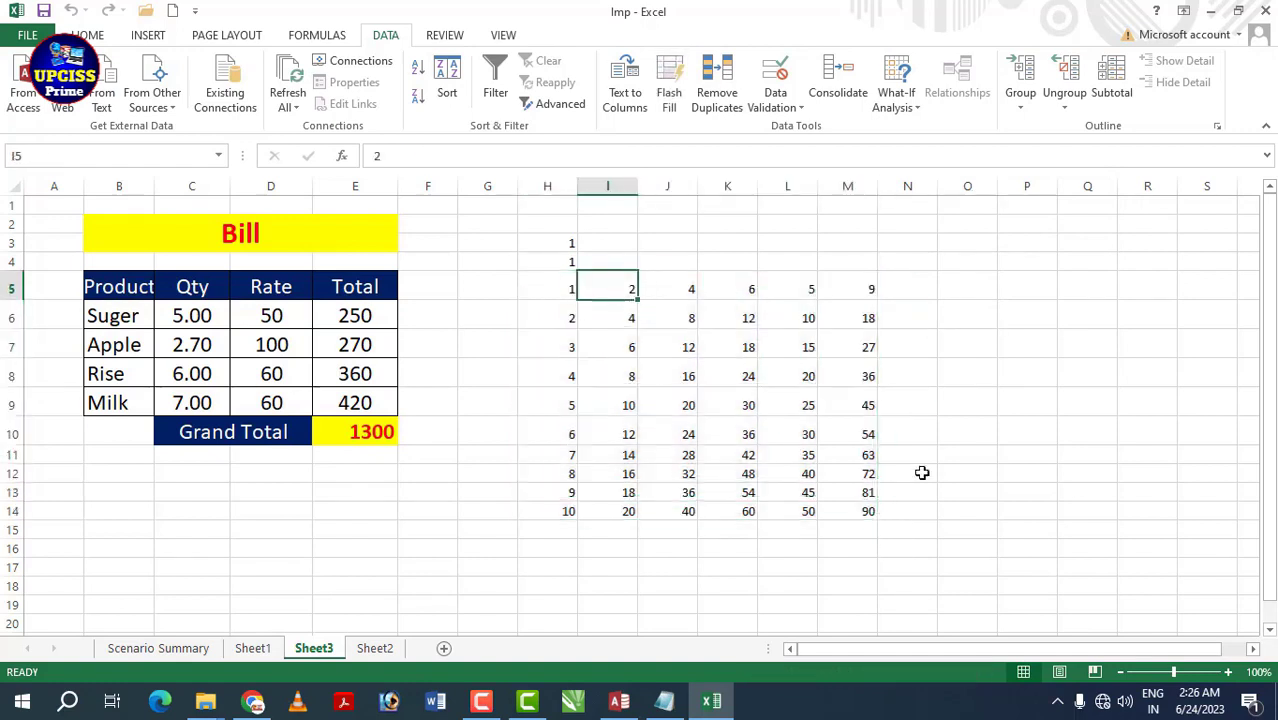
{"action": "type", "text": "3"}
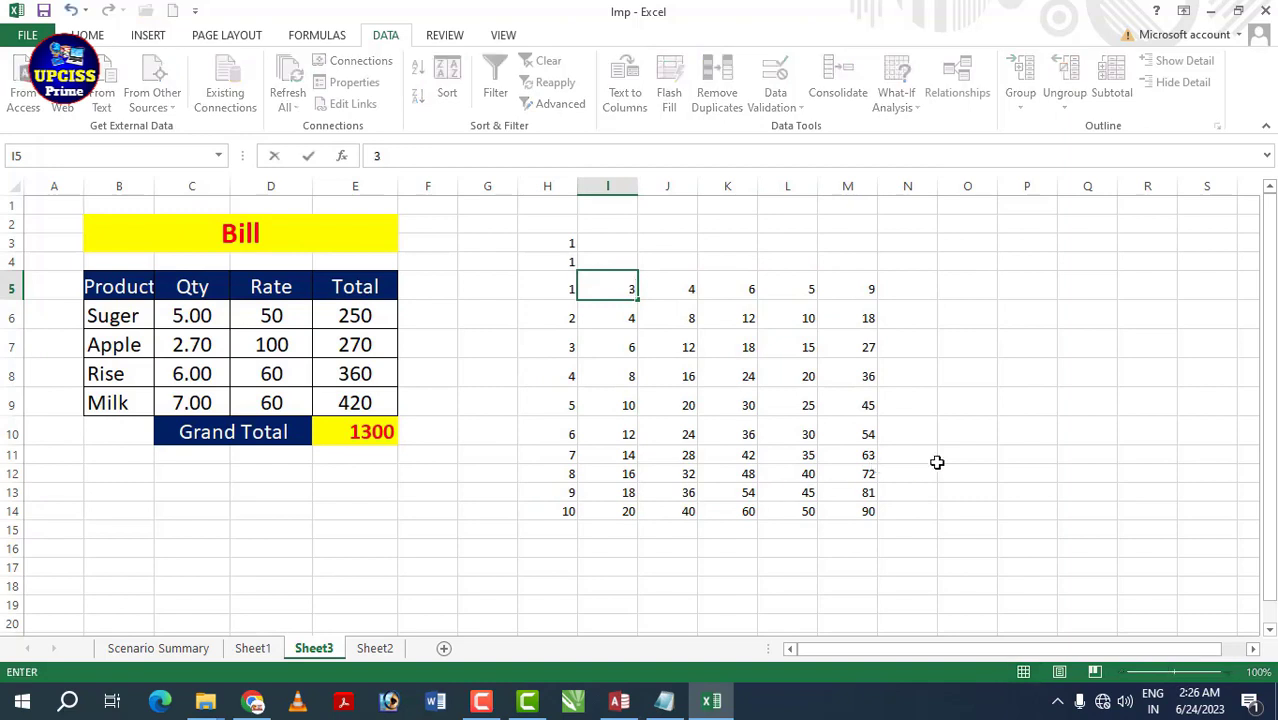
{"action": "left_click", "coordinate": [967, 428]}
{"action": "left_click_drag", "start_coordinate": [618, 292], "coordinate": [648, 488]}
{"action": "left_click", "coordinate": [735, 408]}
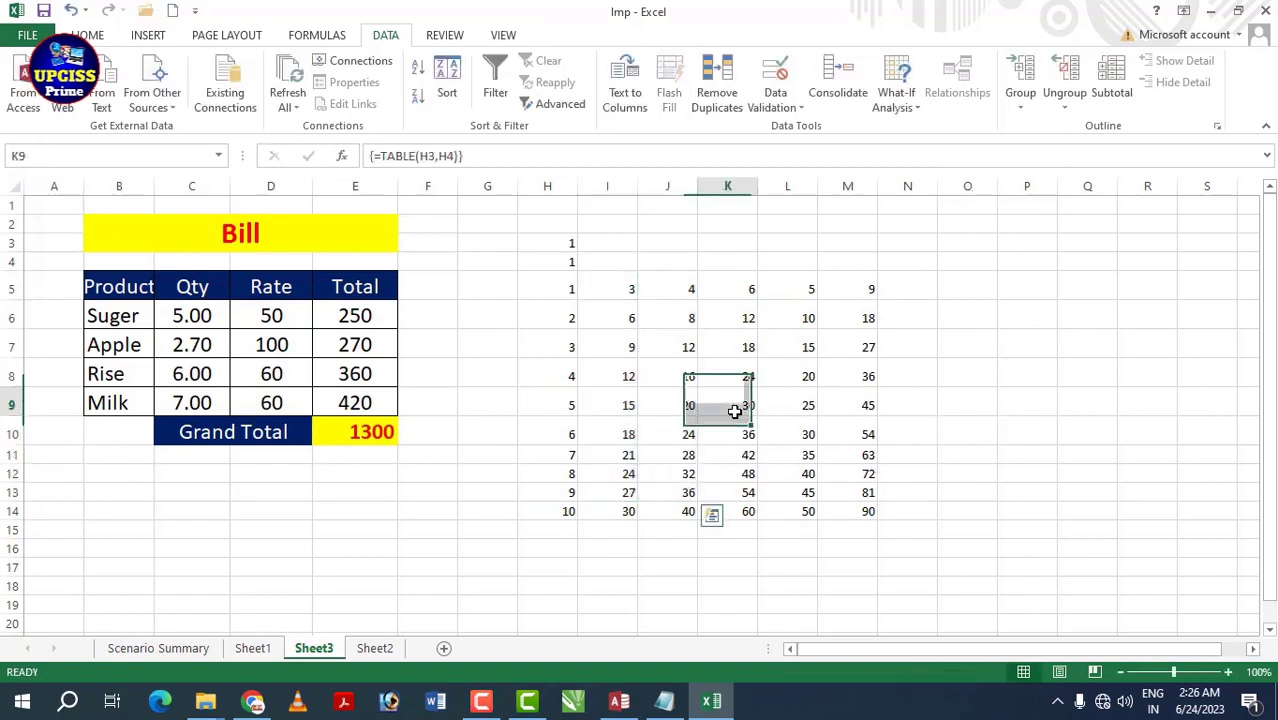
{"action": "left_click", "coordinate": [320, 36]}
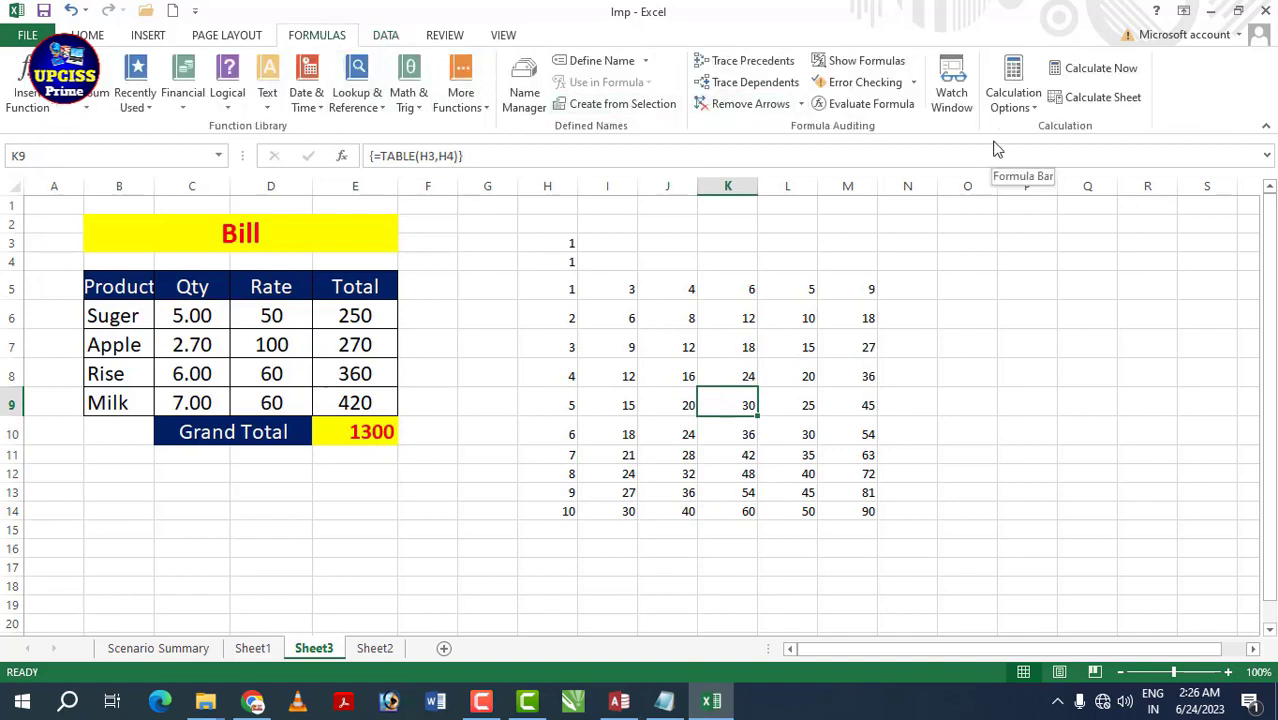
{"action": "left_click", "coordinate": [1037, 110]}
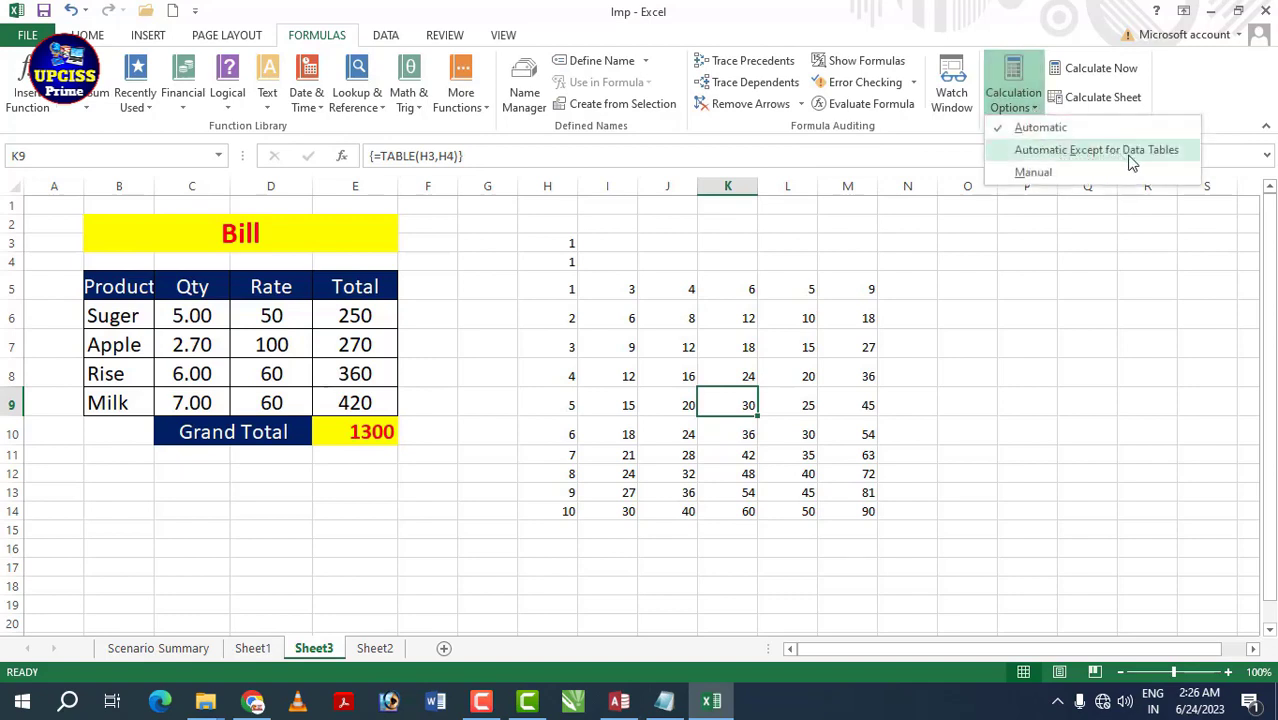
{"action": "left_click", "coordinate": [1010, 313]}
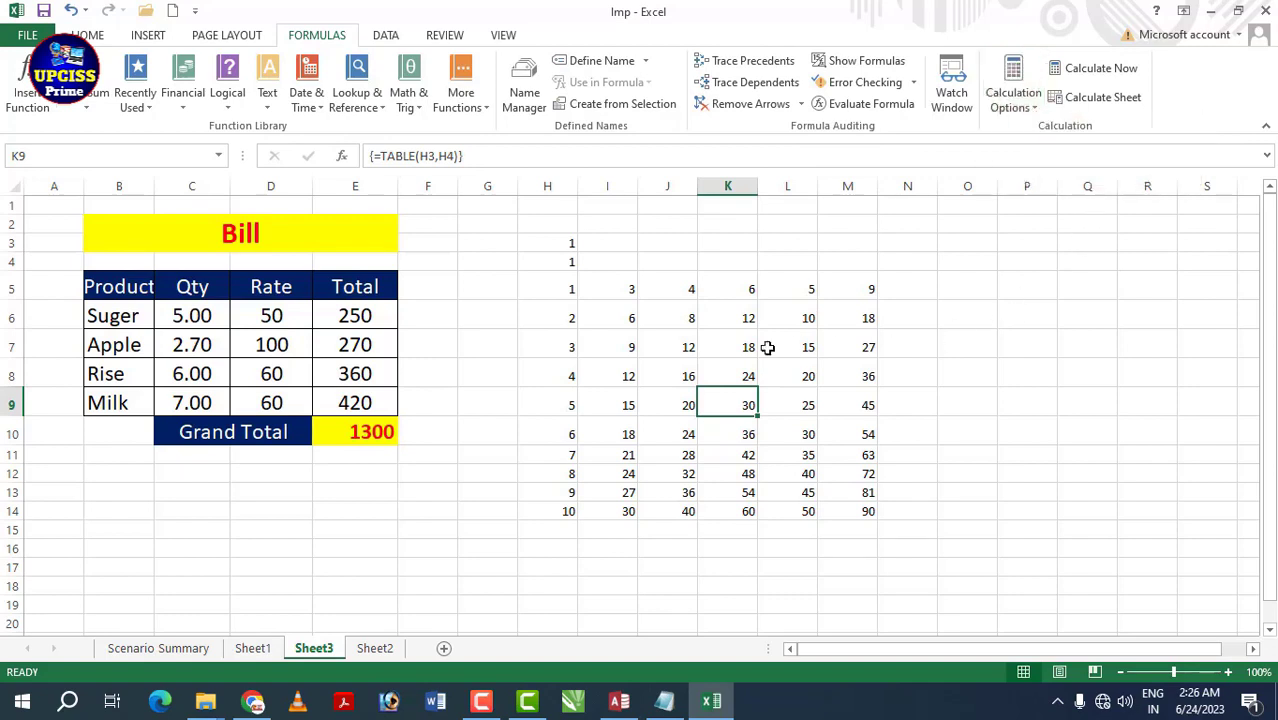
{"action": "left_click", "coordinate": [628, 287]}
{"action": "type", "text": "10"}
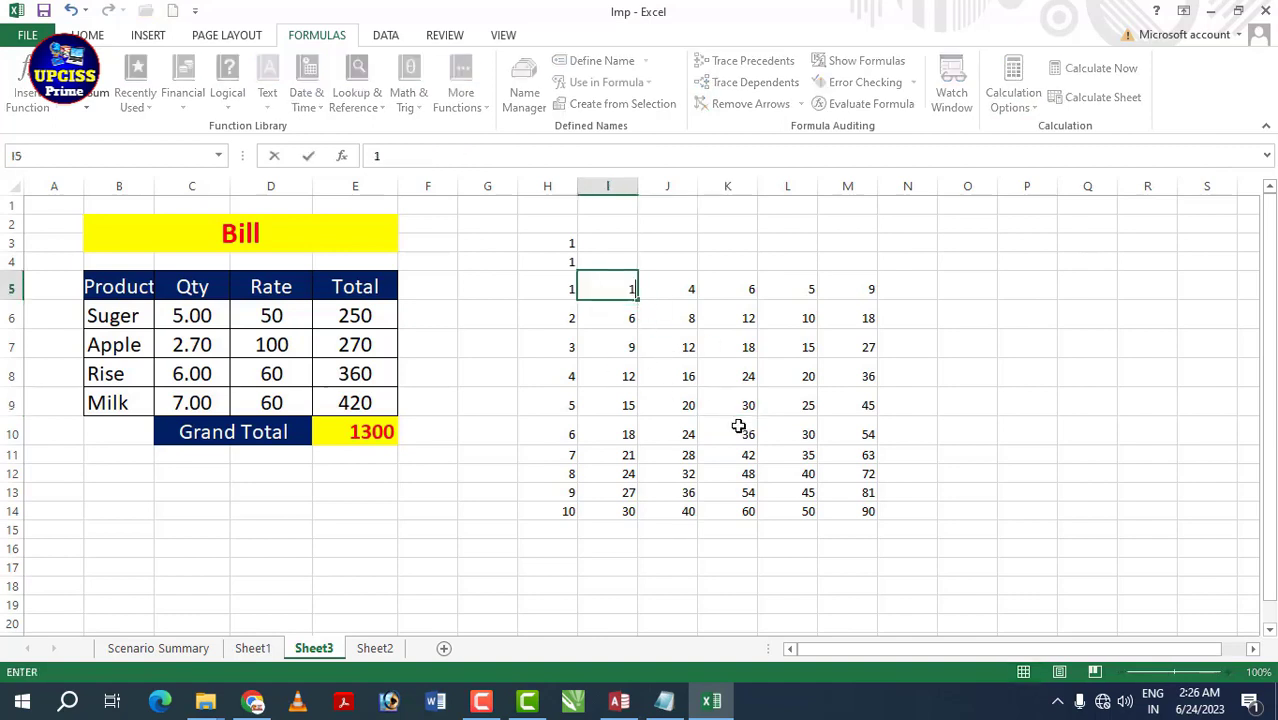
{"action": "left_click", "coordinate": [895, 425]}
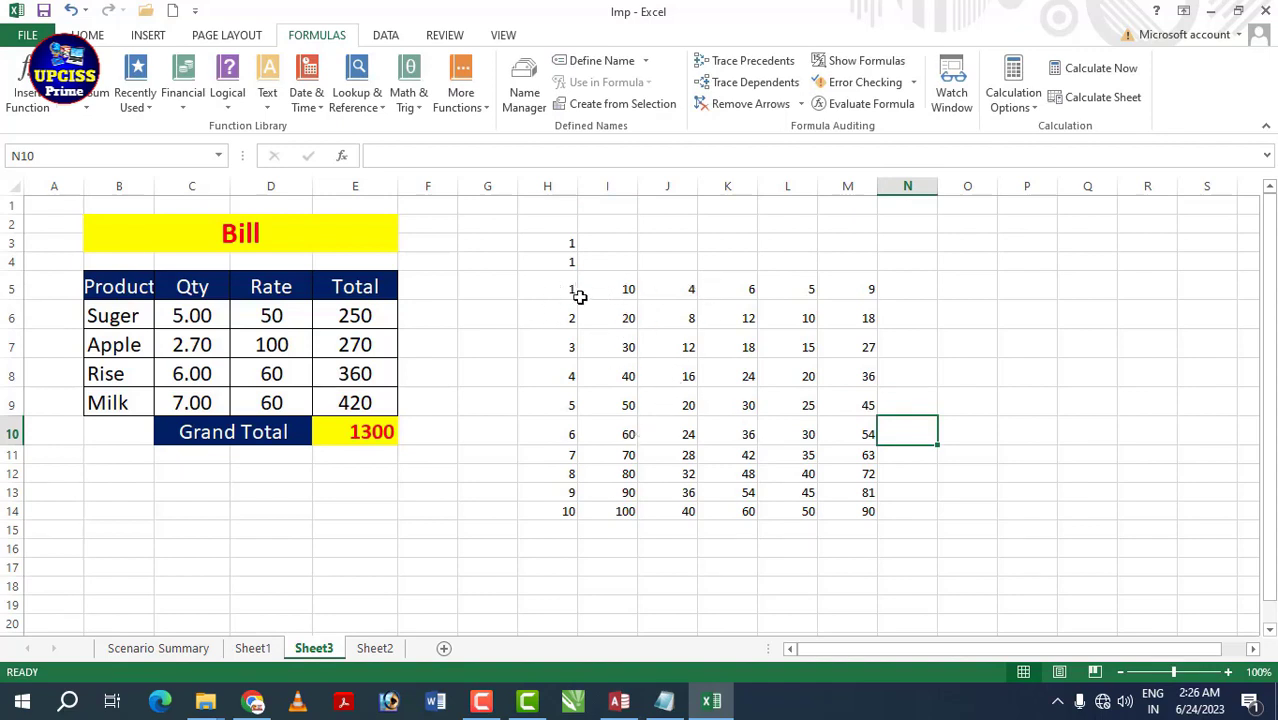
{"action": "left_click", "coordinate": [622, 291]}
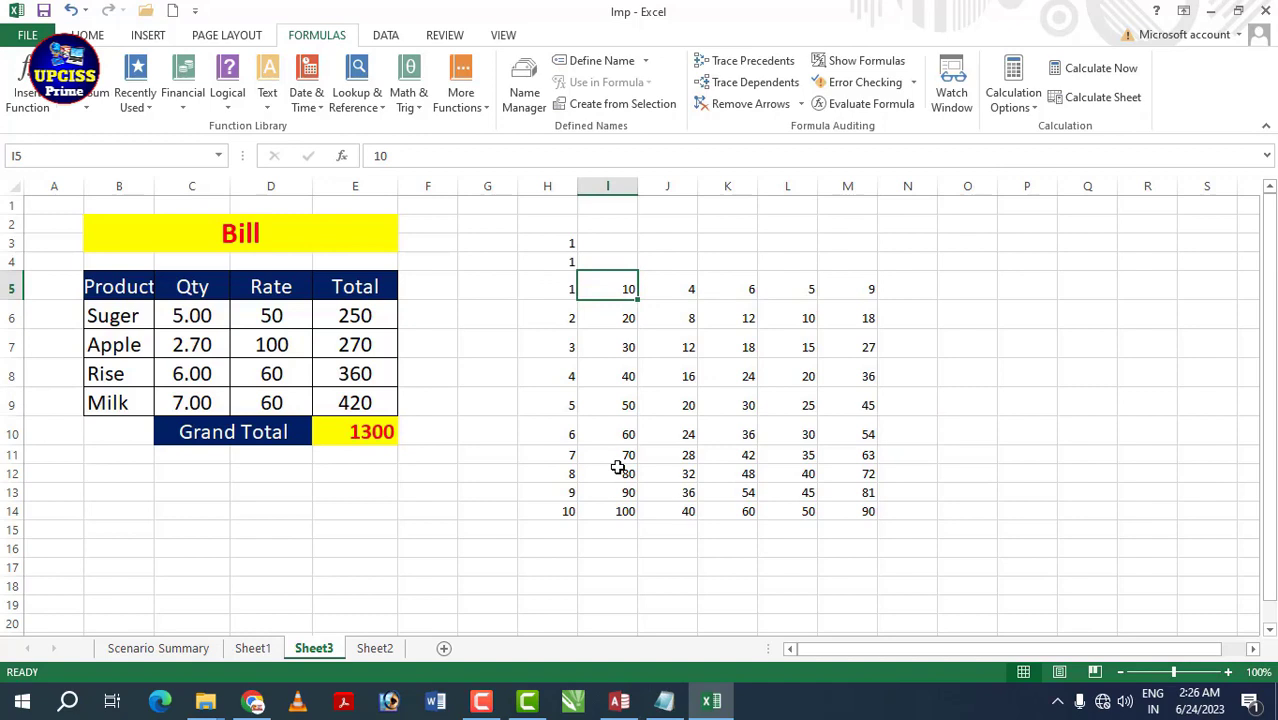
{"action": "type", "text": "3"}
{"action": "key", "text": "Return"}
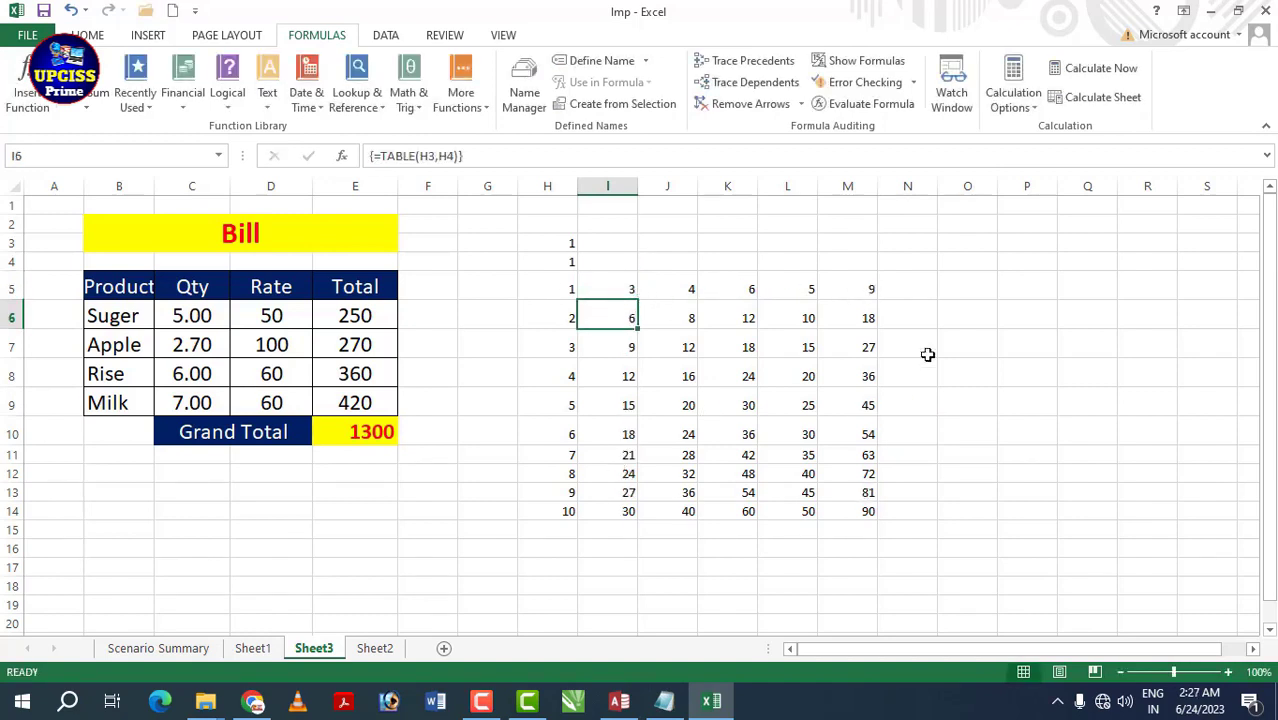
- Set calculation to Automatic Except for Data Tables and enter 7 in K5
{"action": "left_click", "coordinate": [1022, 100]}
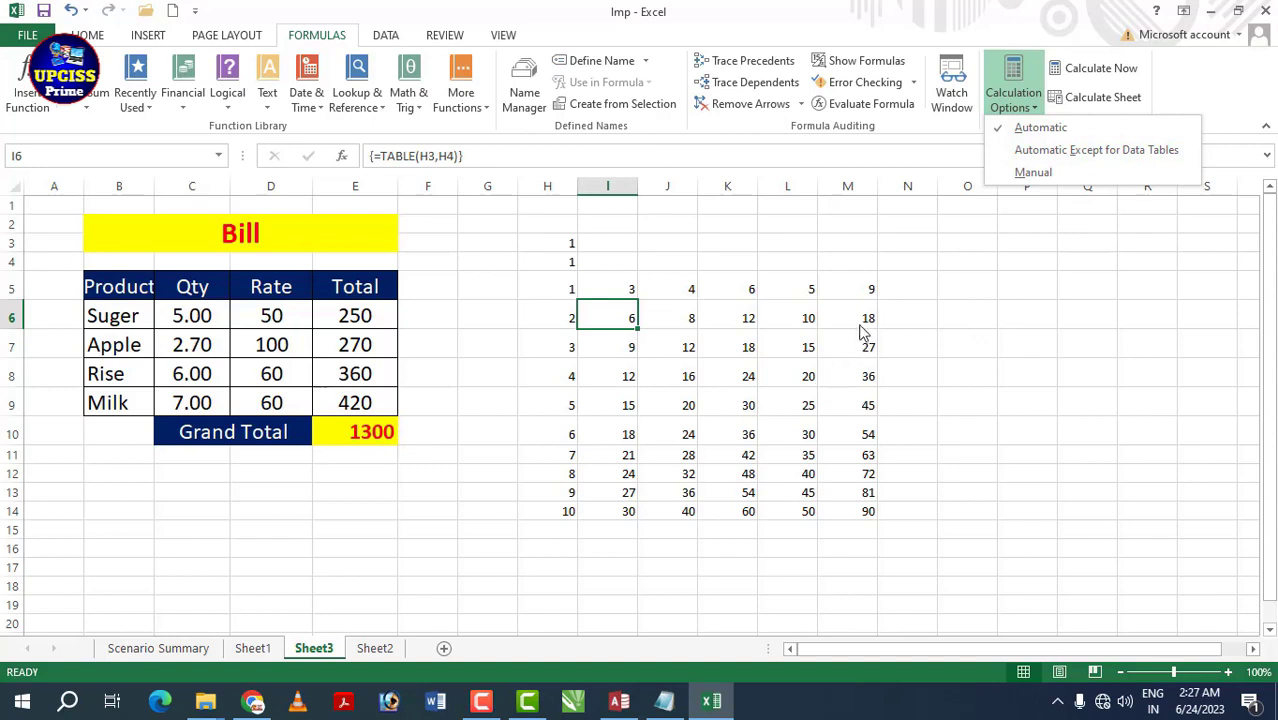
{"action": "left_click", "coordinate": [1062, 150]}
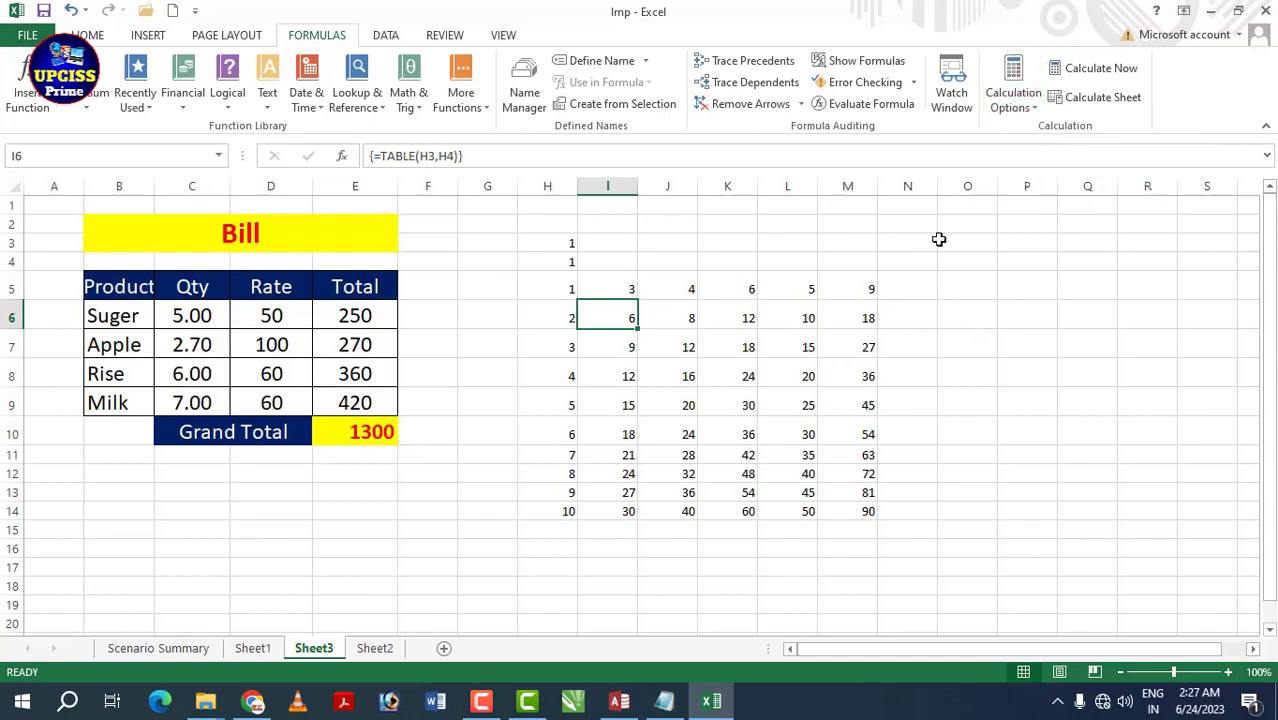
{"action": "left_click", "coordinate": [708, 292]}
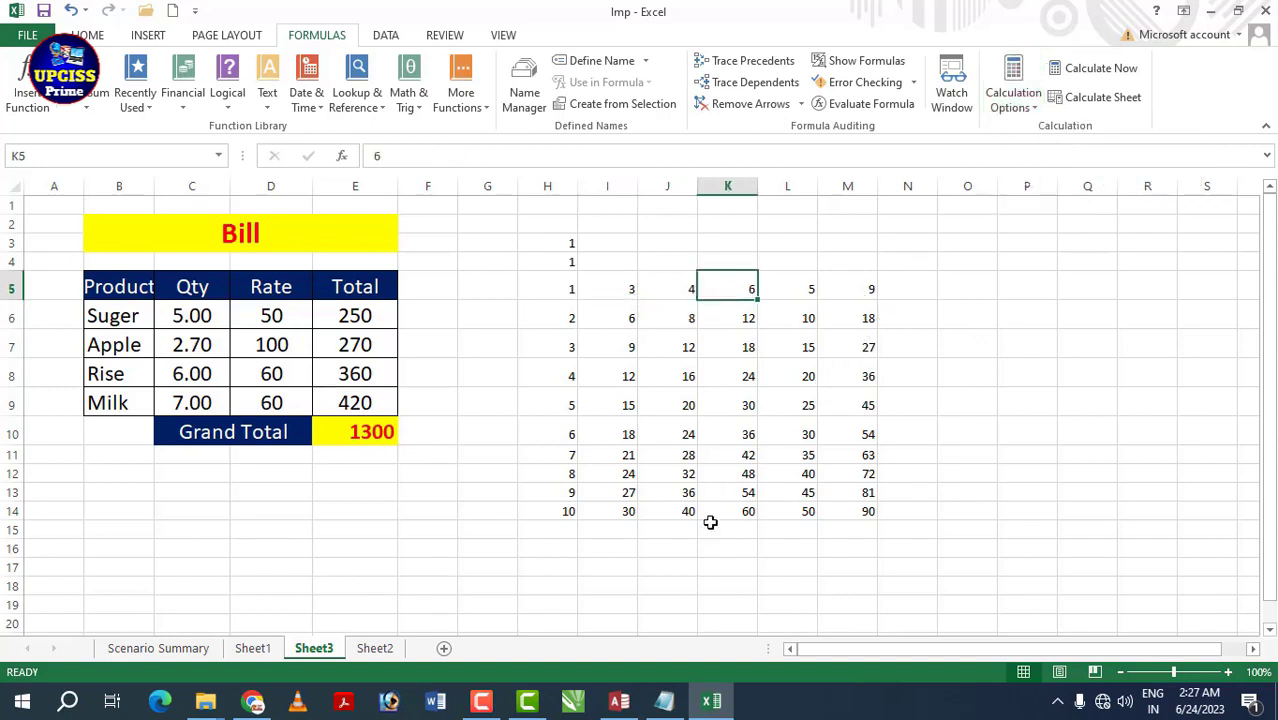
{"action": "type", "text": "7"}
{"action": "key", "text": "Return"}
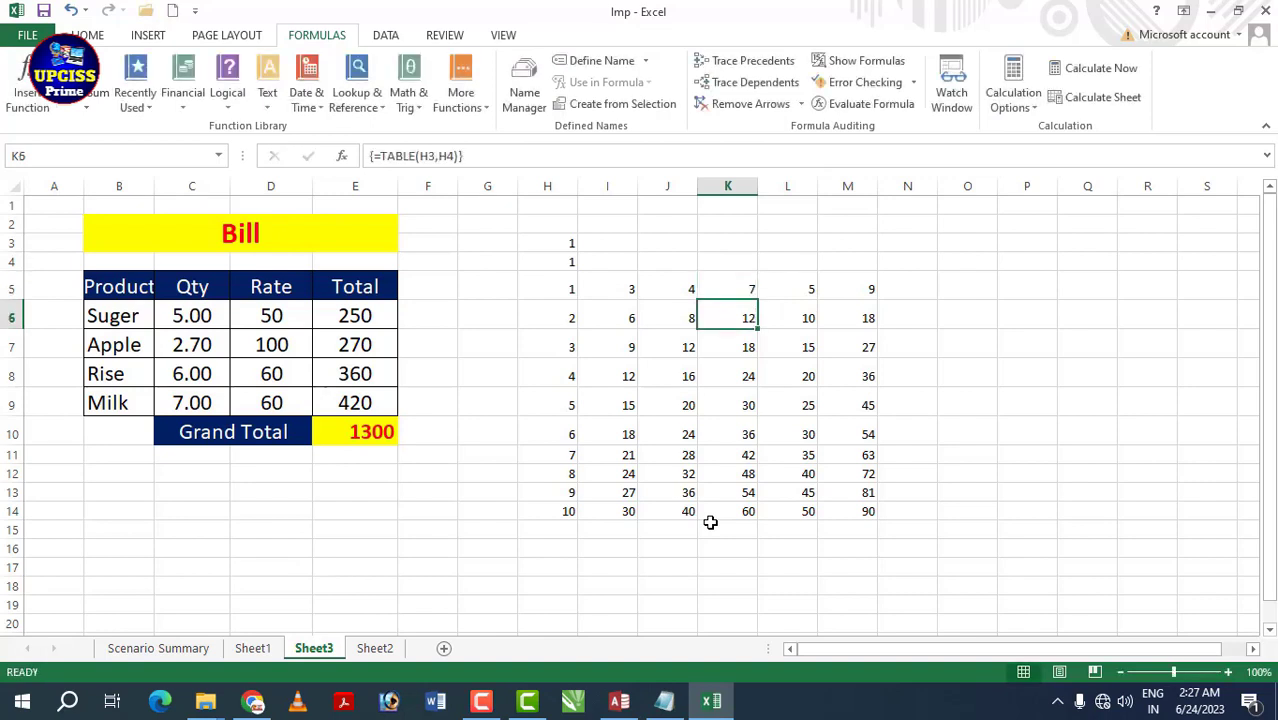
- Enter 10 in I5, switch calculation to Automatic, then back to Except for Data Tables
{"action": "left_click", "coordinate": [616, 288]}
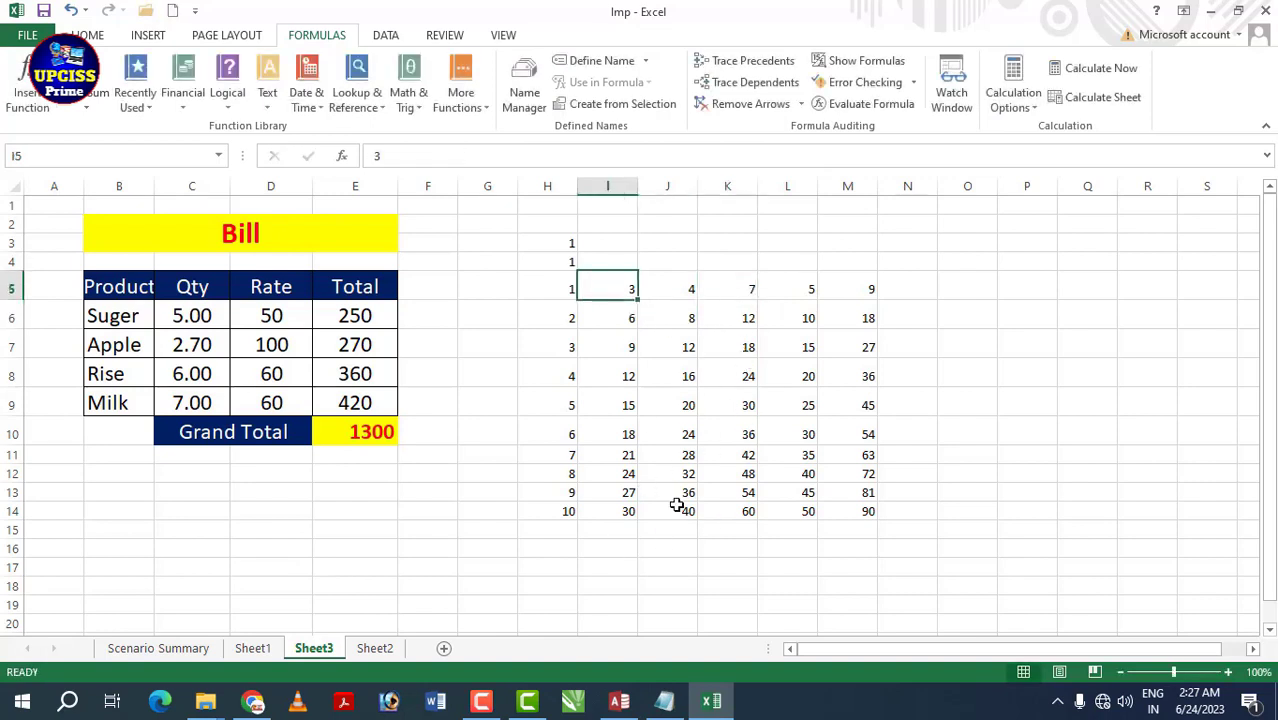
{"action": "type", "text": "10"}
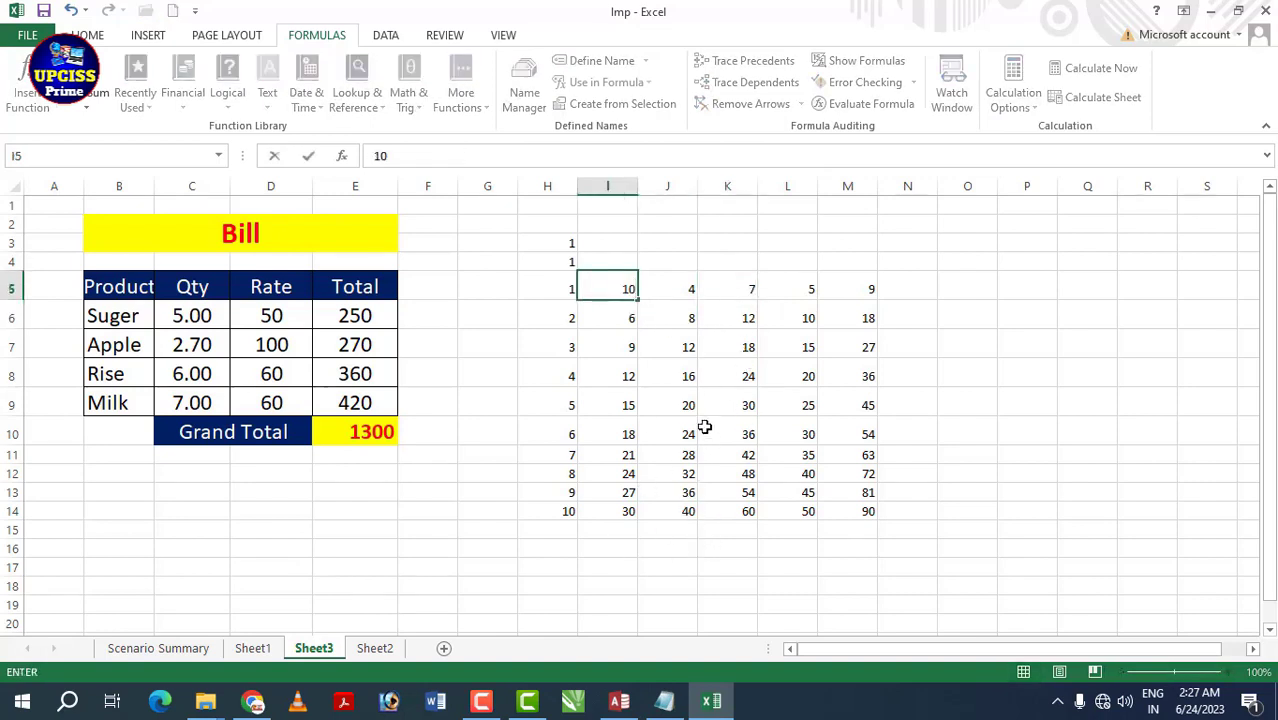
{"action": "left_click", "coordinate": [704, 428]}
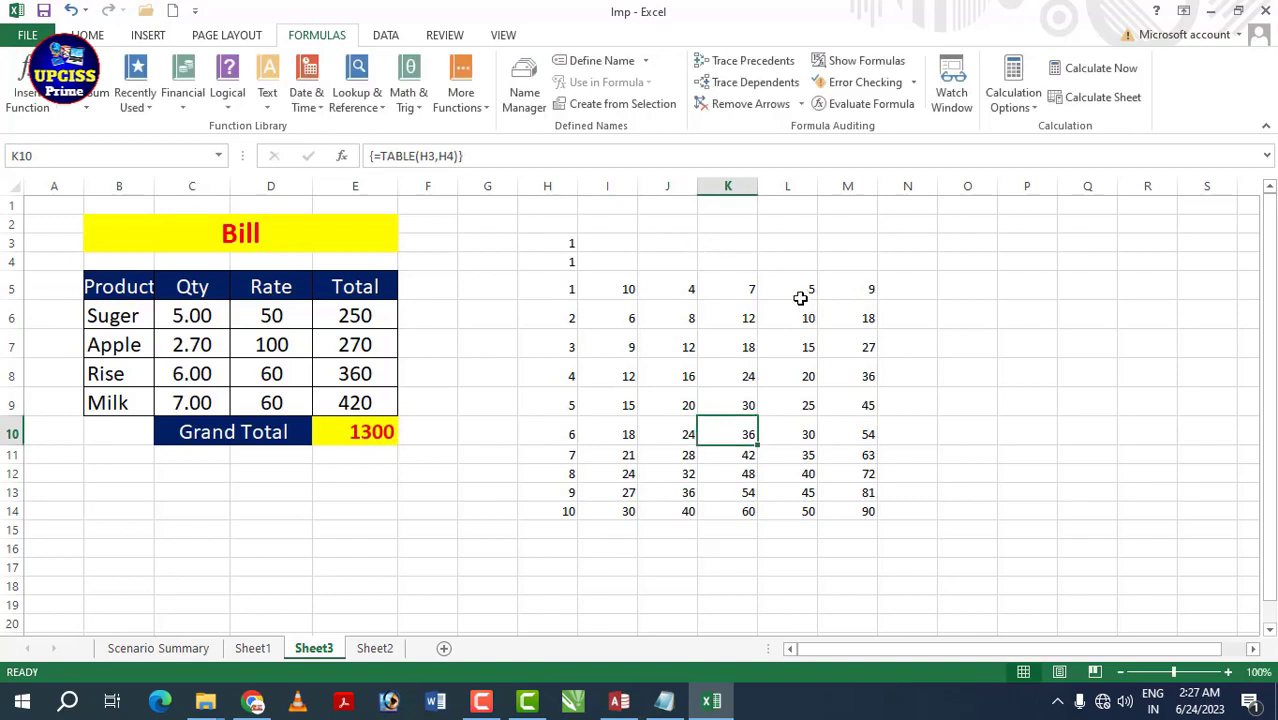
{"action": "left_click", "coordinate": [1030, 104]}
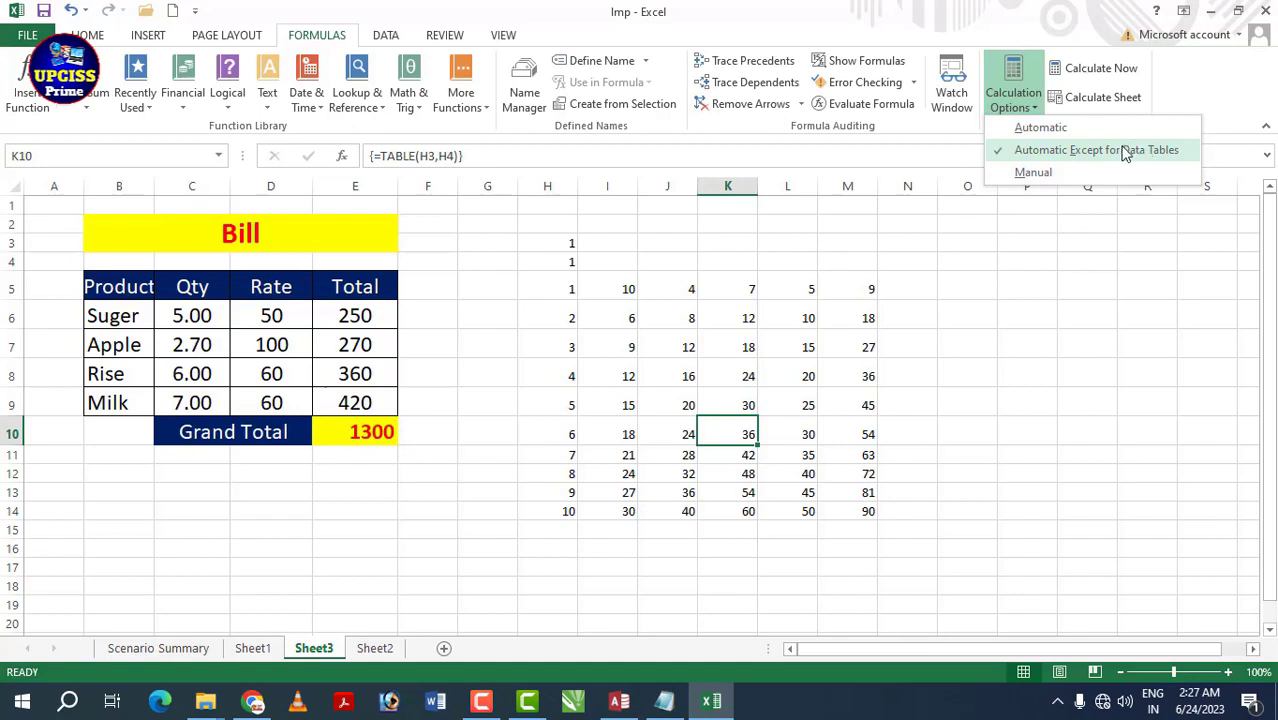
{"action": "left_click", "coordinate": [1045, 129]}
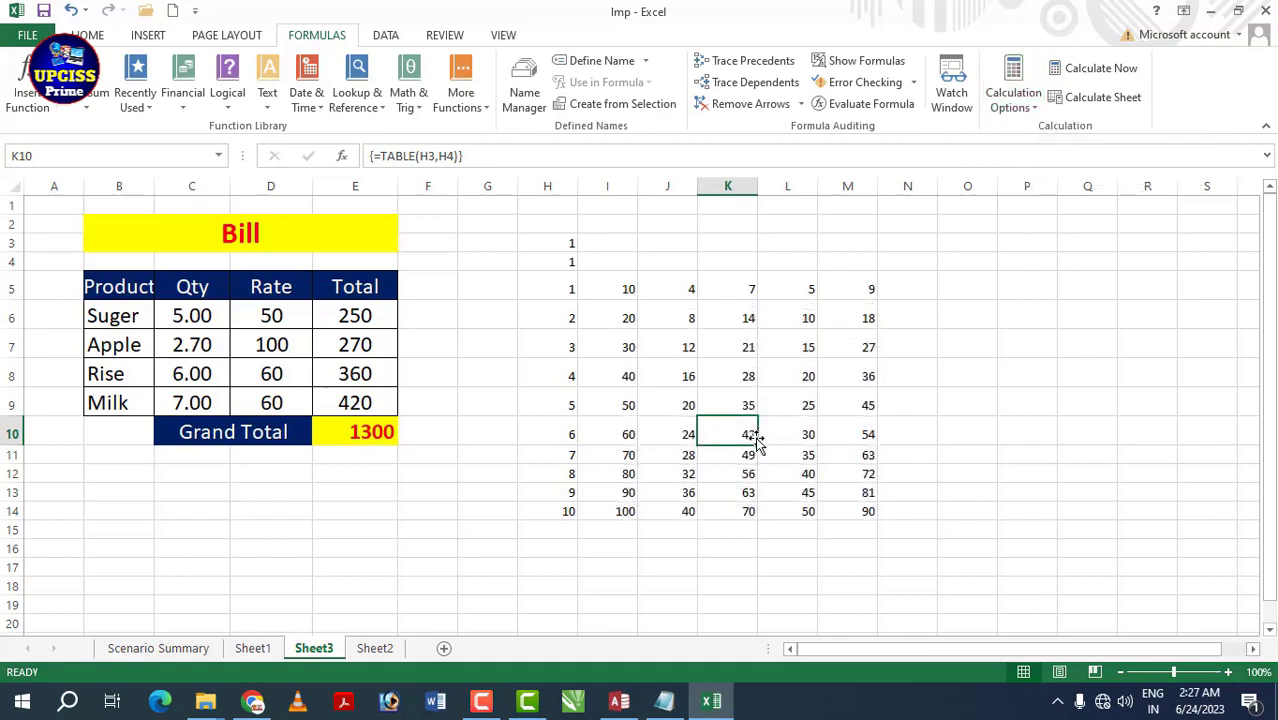
{"action": "left_click", "coordinate": [1032, 108]}
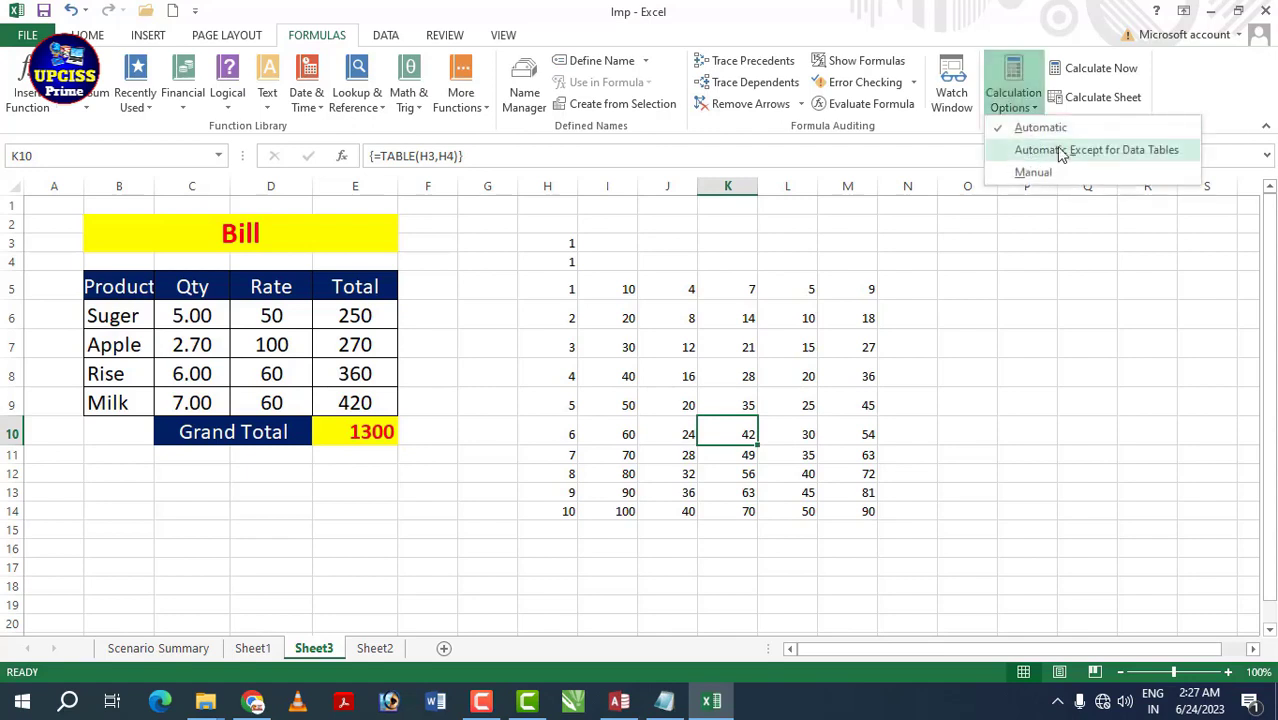
{"action": "left_click", "coordinate": [1052, 150]}
- Review the What-If Analysis options on the Data tab with cell J7 selected
{"action": "left_click", "coordinate": [386, 35]}
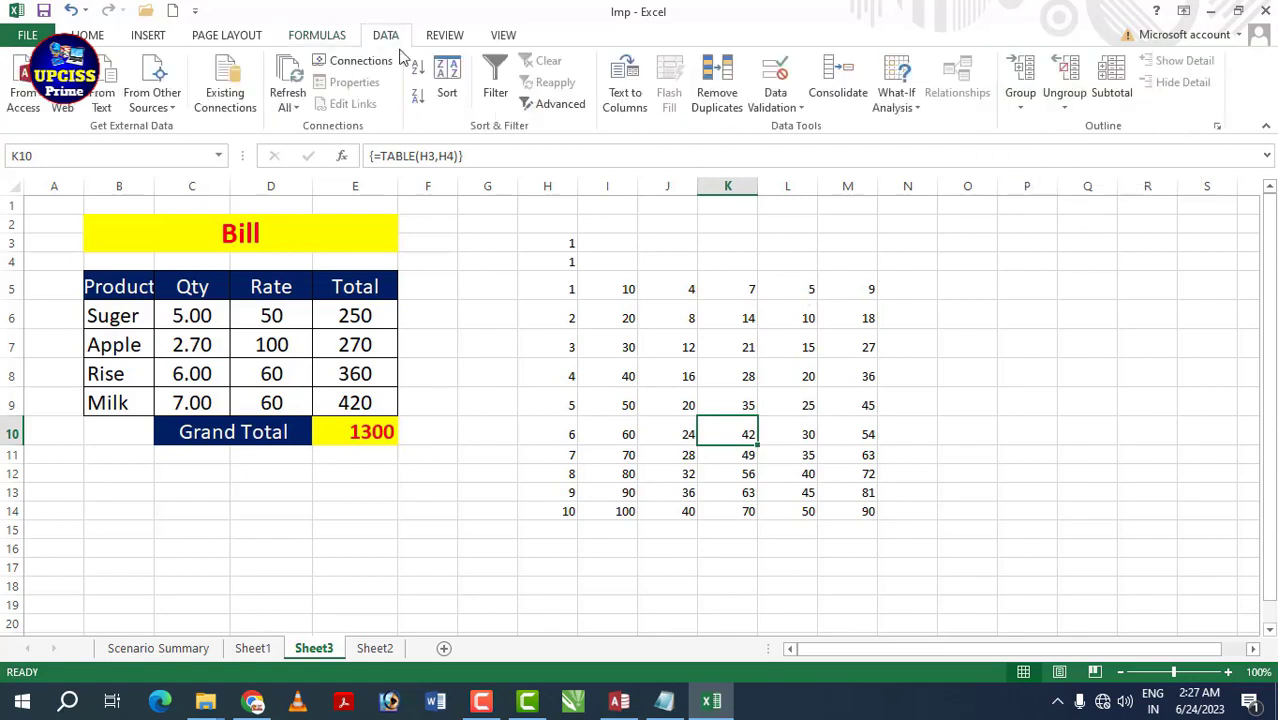
{"action": "left_click", "coordinate": [914, 106]}
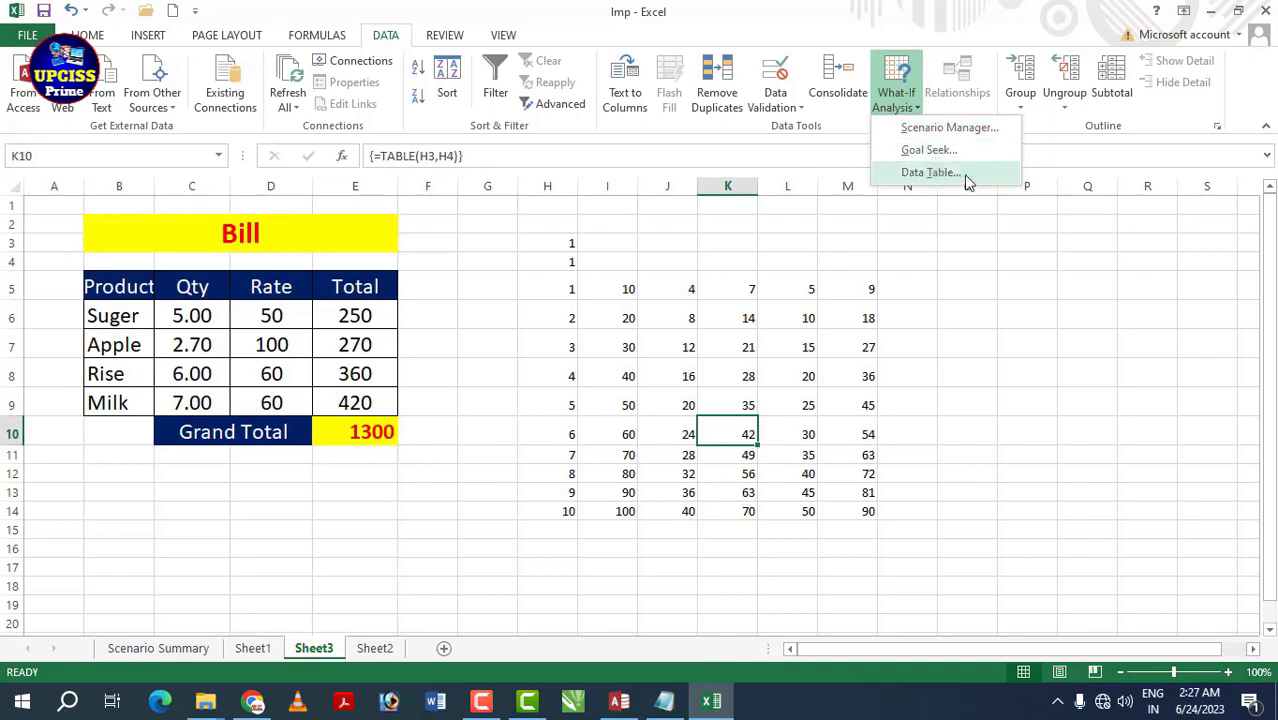
{"action": "left_click", "coordinate": [815, 297]}
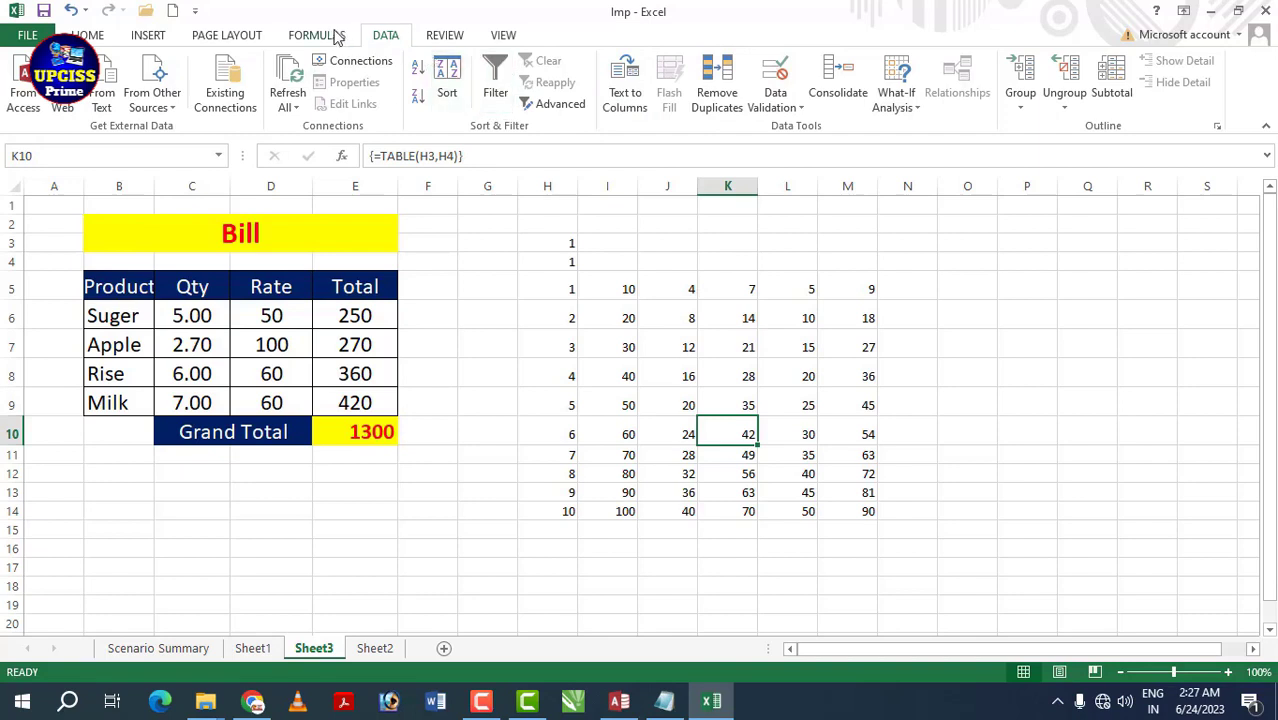
{"action": "left_click", "coordinate": [674, 349]}
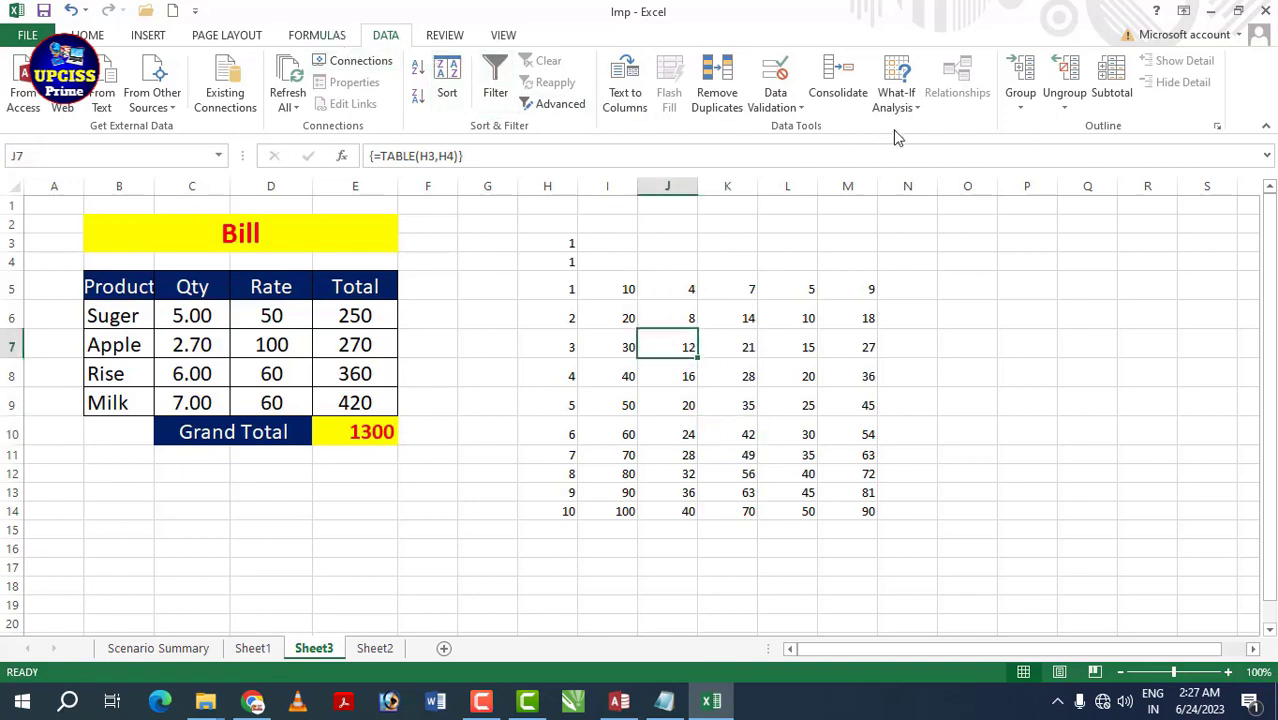
{"action": "left_click", "coordinate": [916, 106]}
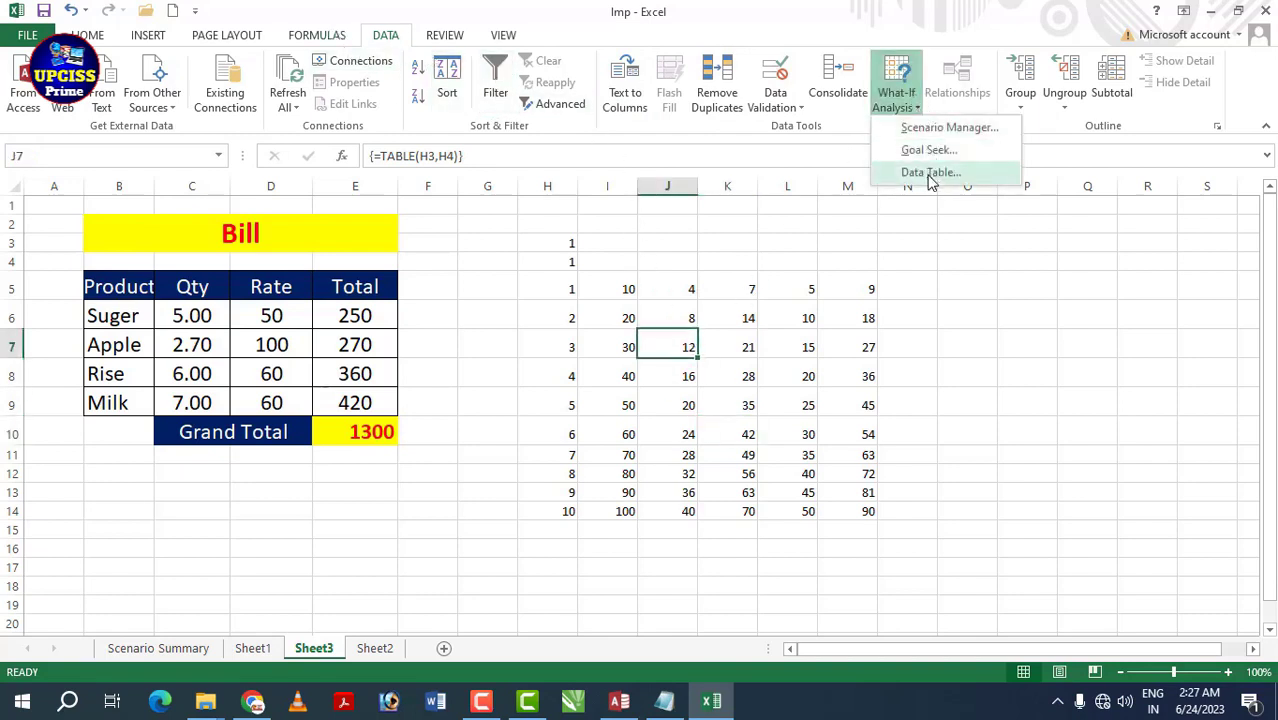
{"action": "left_click", "coordinate": [836, 324]}
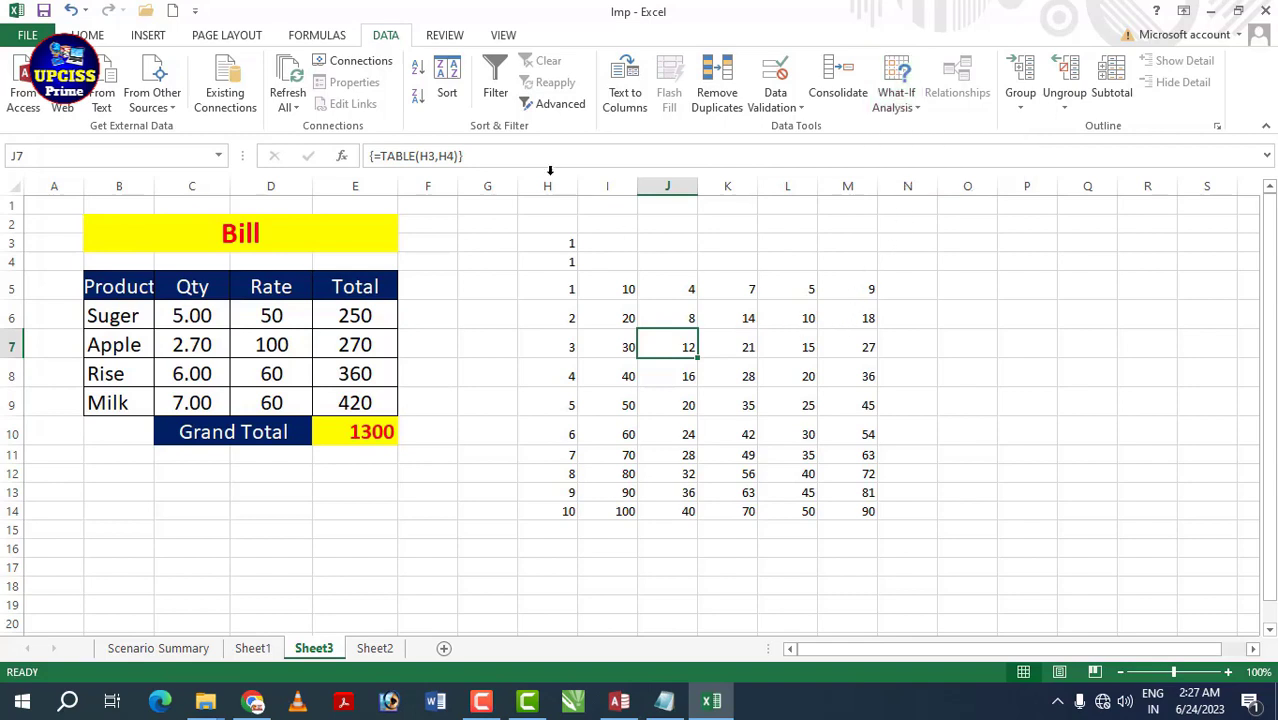
- Set calculation back to fully Automatic and go to the Sheet2 sales list
{"action": "left_click", "coordinate": [341, 44]}
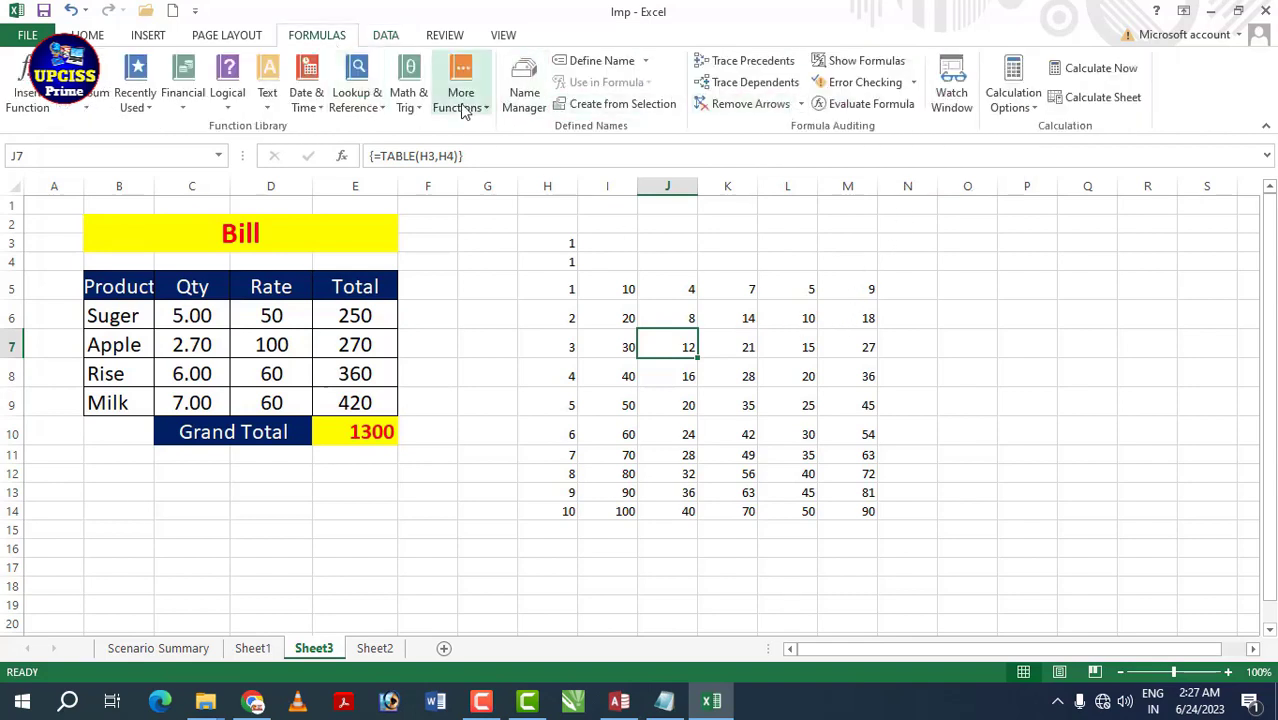
{"action": "left_click", "coordinate": [1022, 104]}
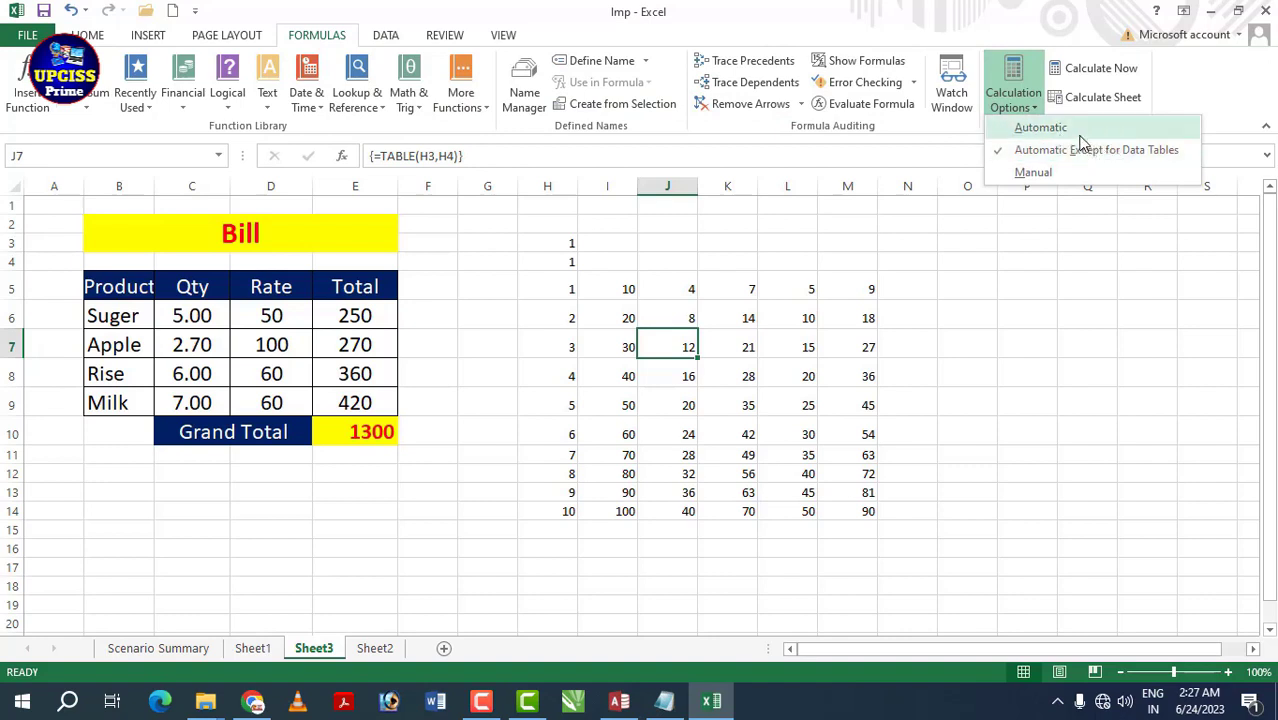
{"action": "left_click", "coordinate": [1075, 130]}
{"action": "left_click", "coordinate": [392, 38]}
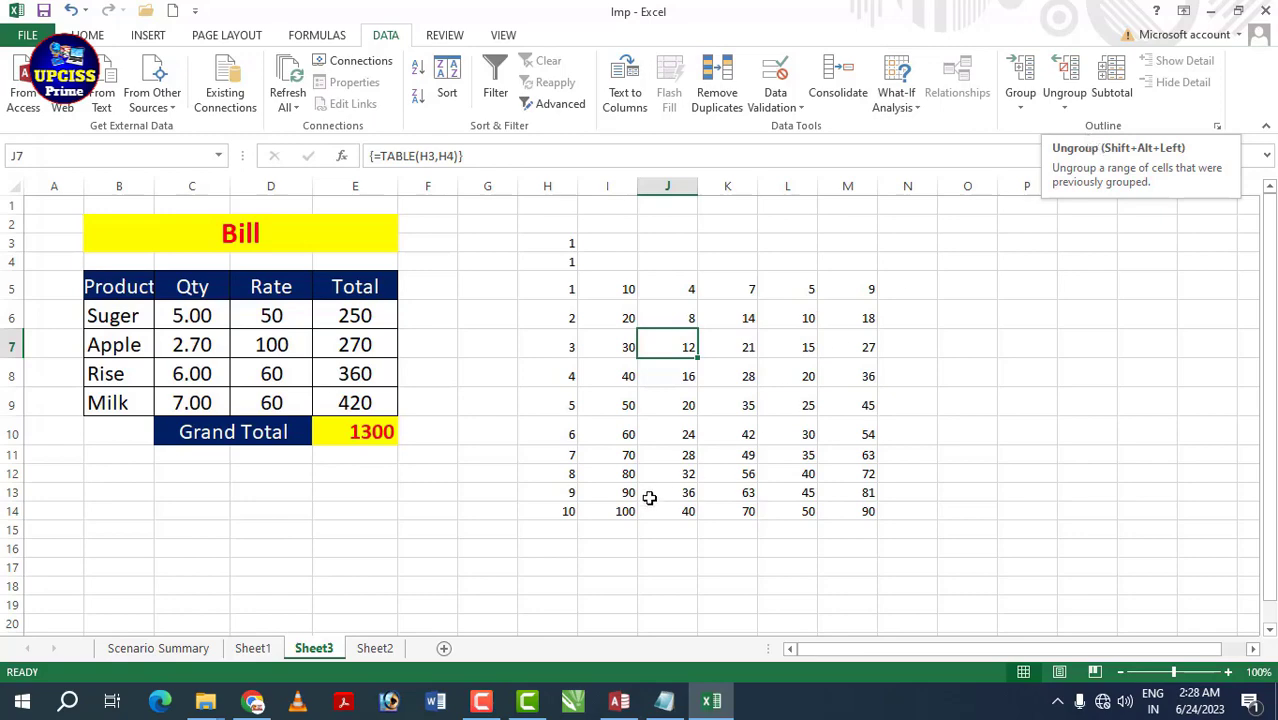
{"action": "left_click", "coordinate": [373, 647]}
- Select the Samsung rows 2 to 7 and group them as rows with Data > Group
{"action": "left_click", "coordinate": [335, 376]}
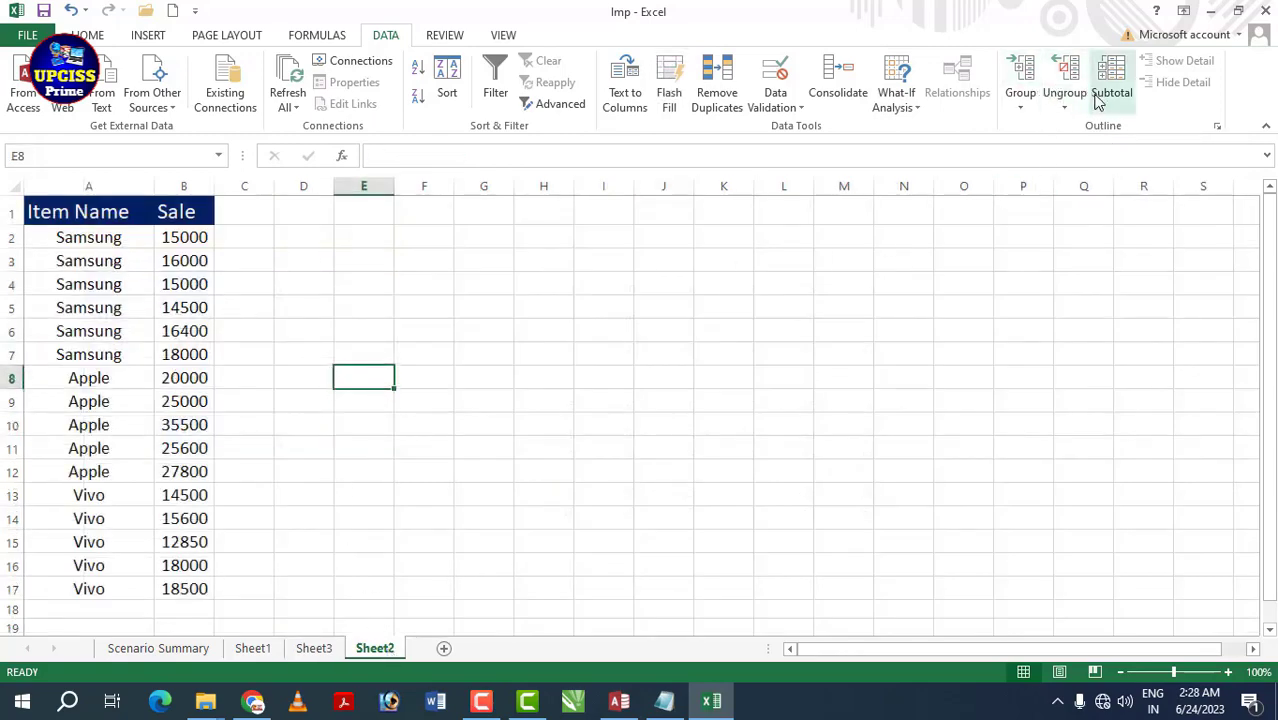
{"action": "left_click_drag", "start_coordinate": [92, 240], "coordinate": [92, 471]}
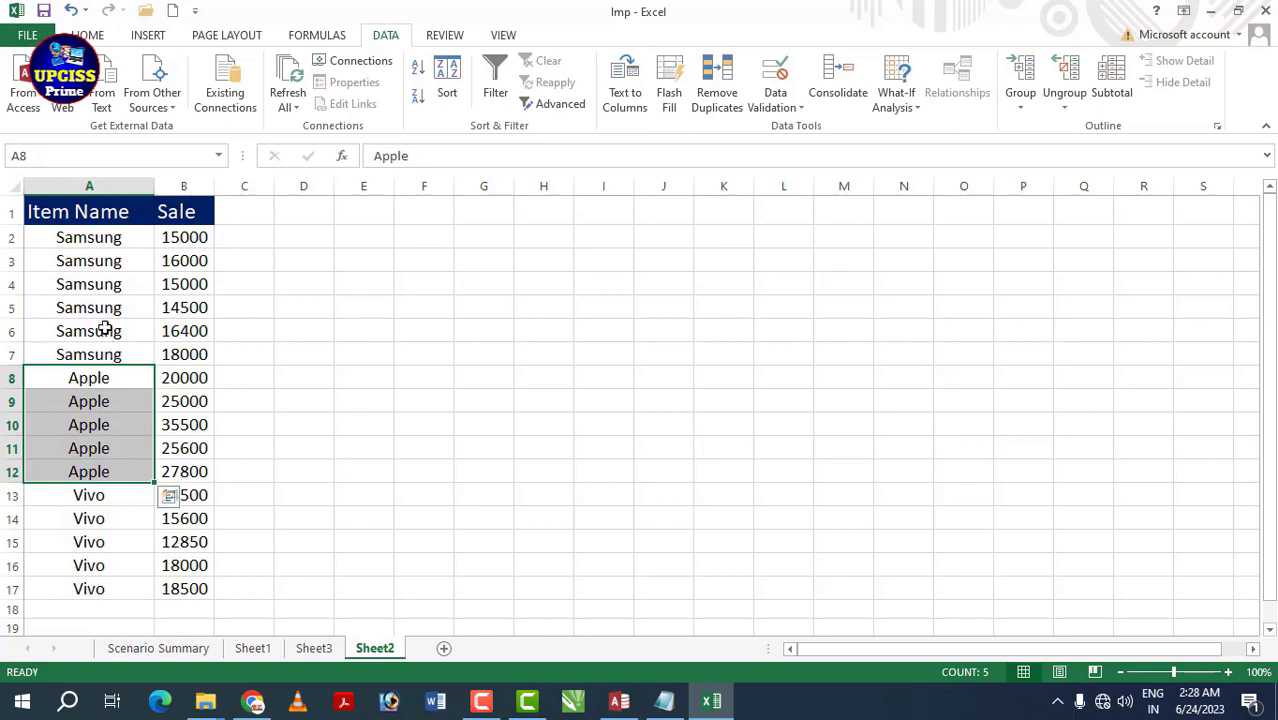
{"action": "left_click_drag", "start_coordinate": [91, 238], "coordinate": [178, 354]}
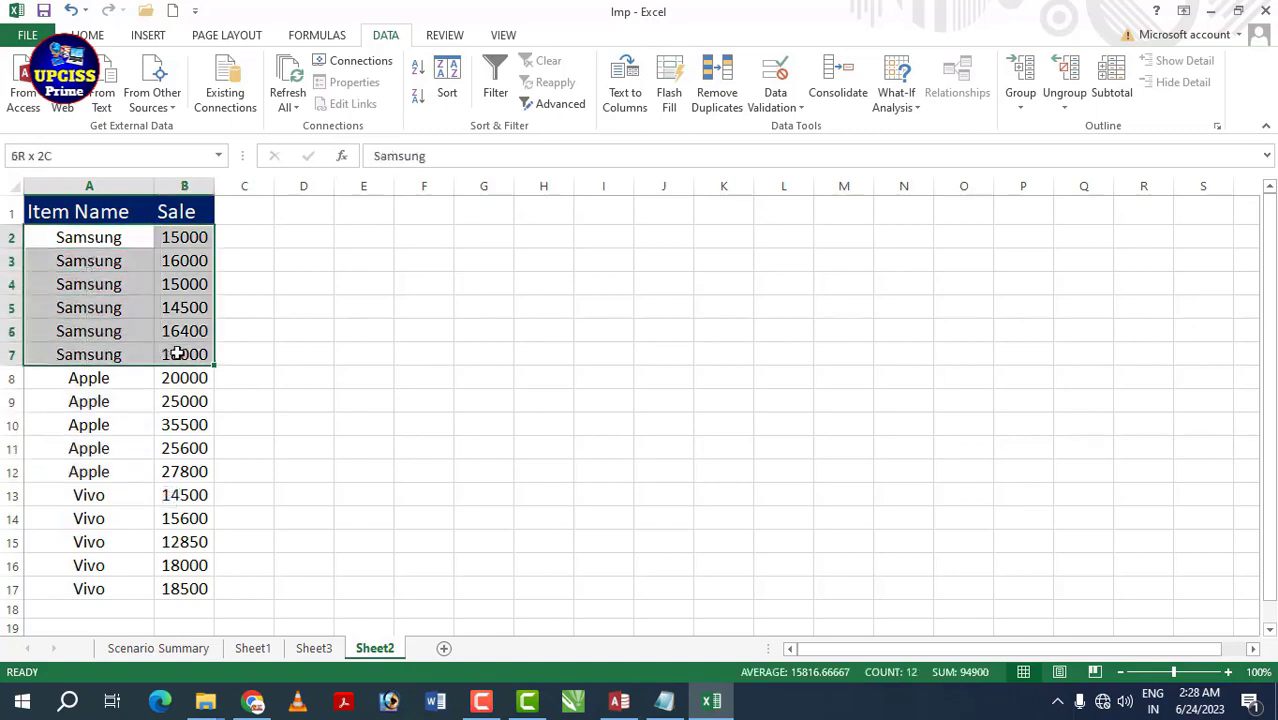
{"action": "left_click", "coordinate": [1026, 76]}
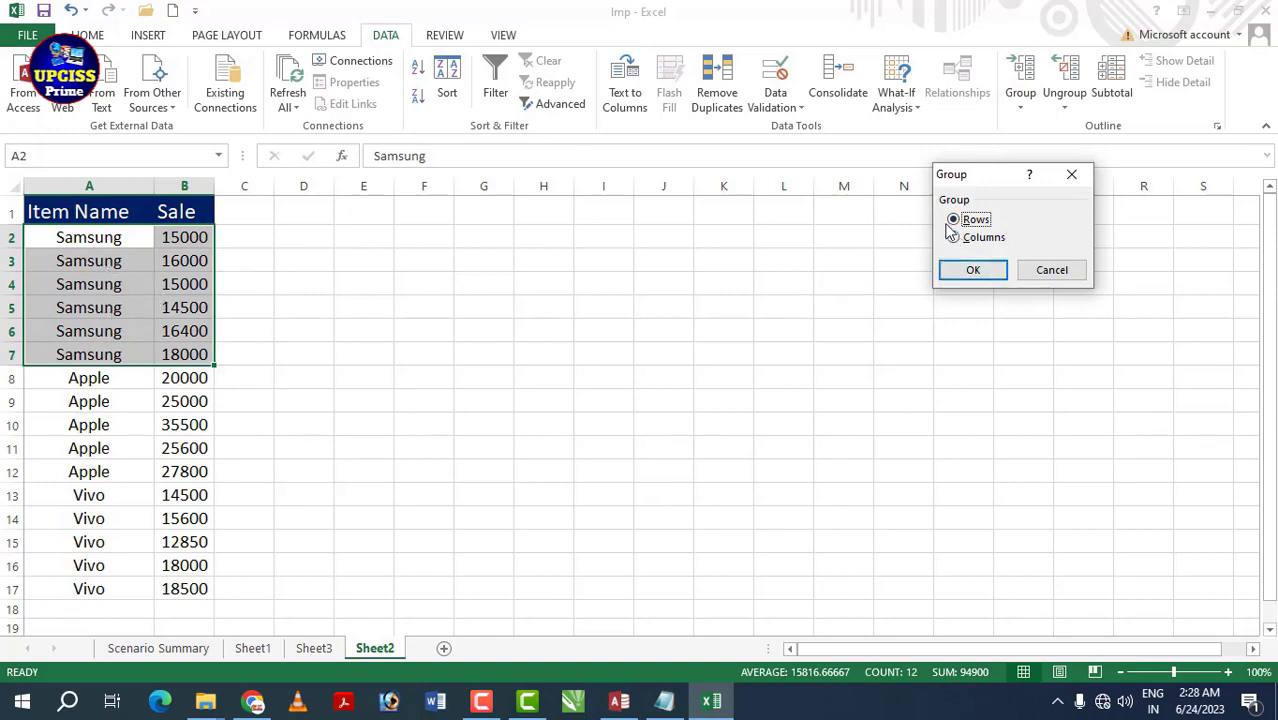
{"action": "left_click", "coordinate": [979, 269]}
{"action": "left_click", "coordinate": [321, 350]}
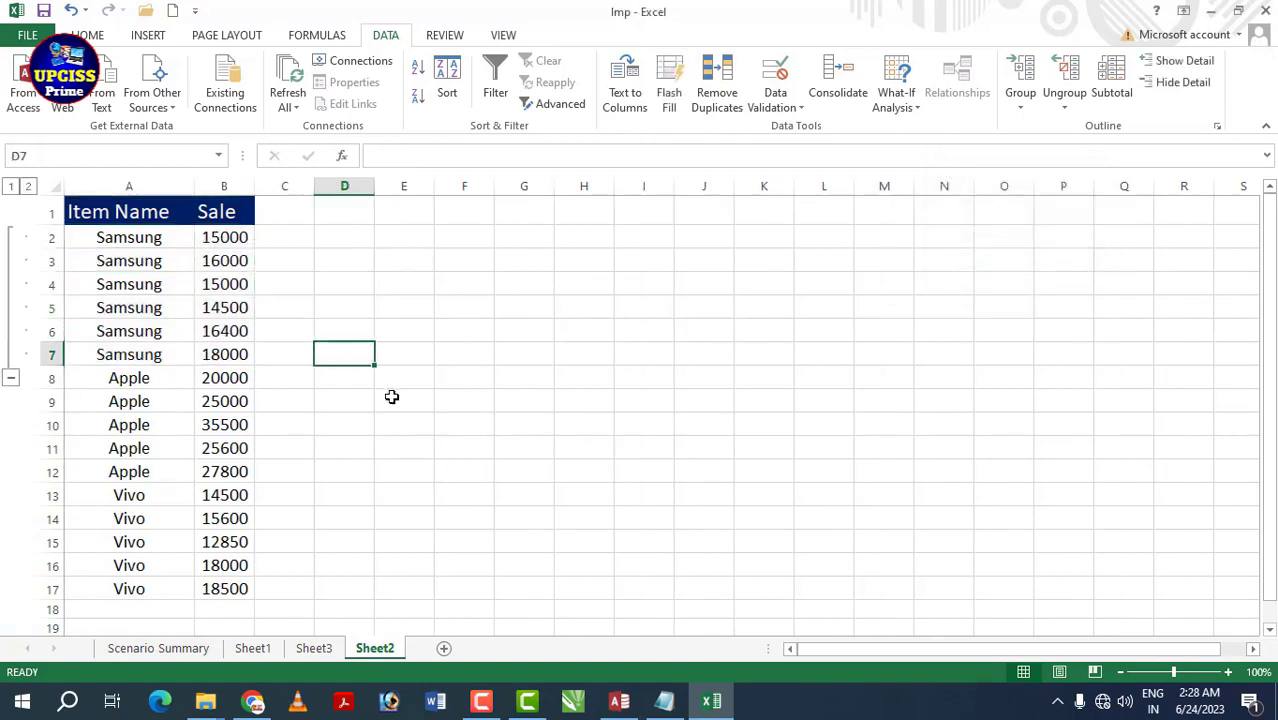
- Collapse and expand the Samsung outline group several times to test it
{"action": "left_click", "coordinate": [11, 378]}
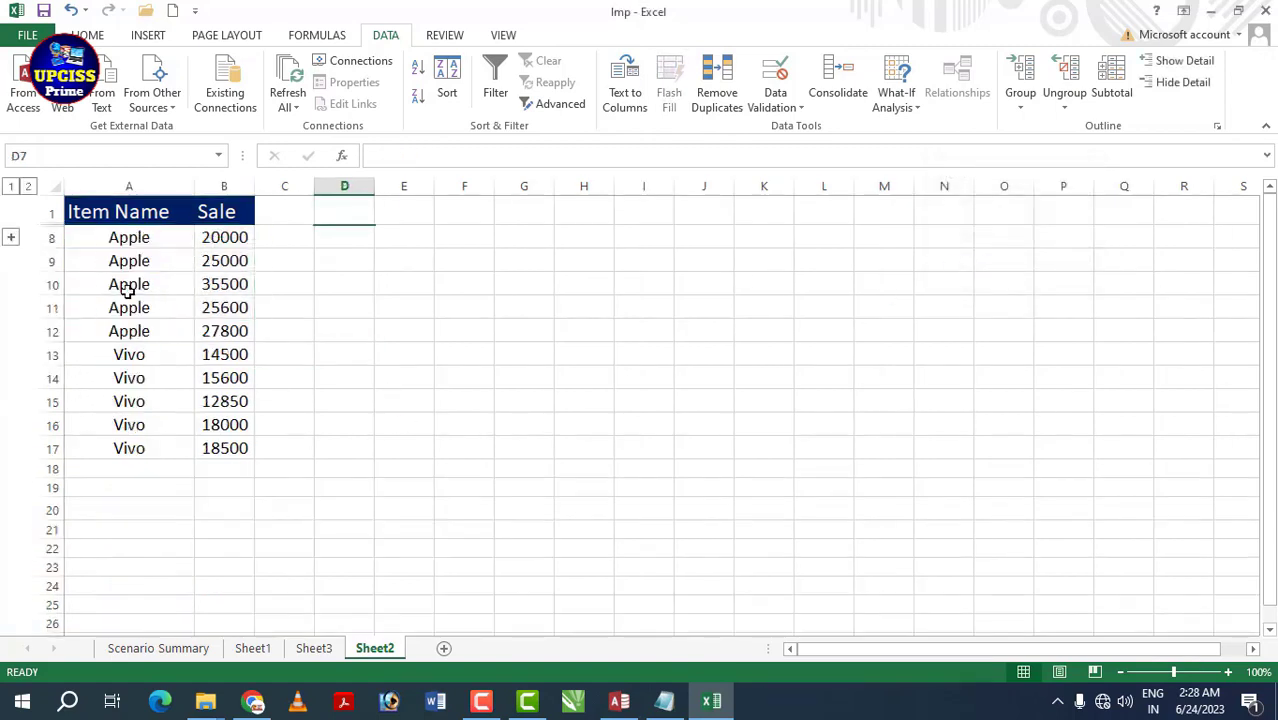
{"action": "left_click", "coordinate": [11, 238]}
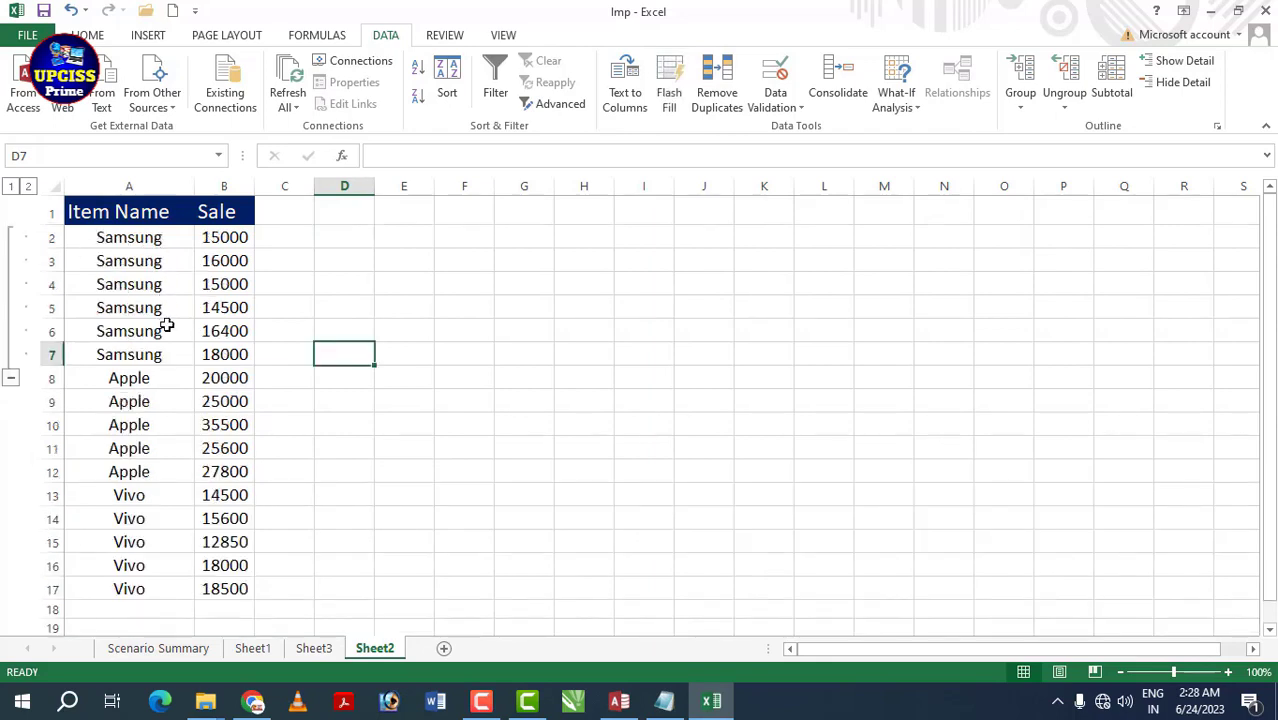
{"action": "left_click", "coordinate": [11, 378]}
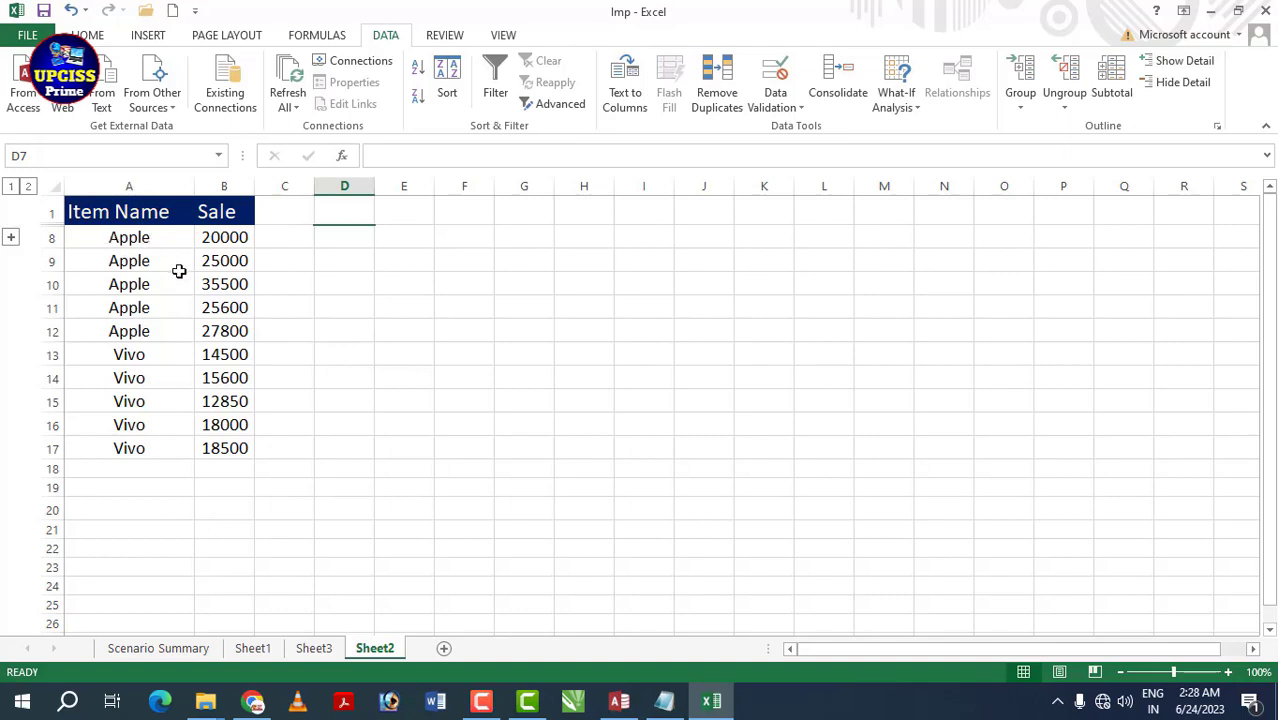
{"action": "left_click", "coordinate": [11, 238]}
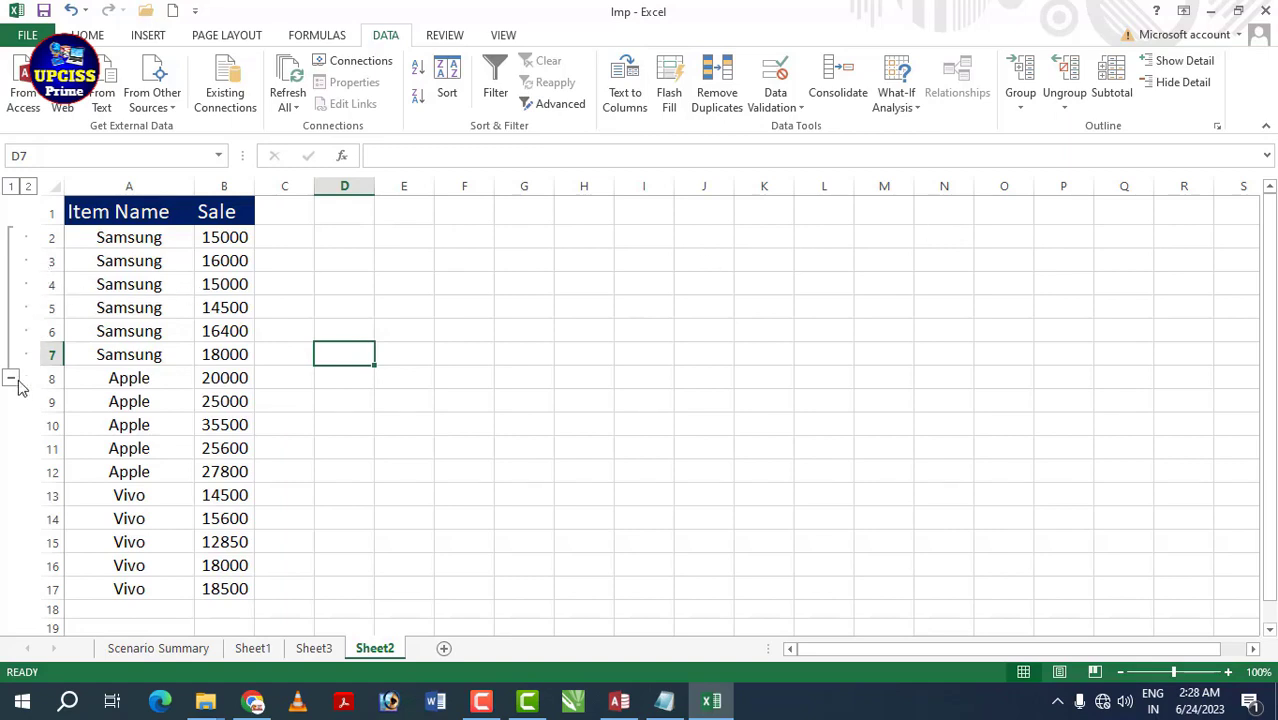
{"action": "left_click", "coordinate": [1197, 86]}
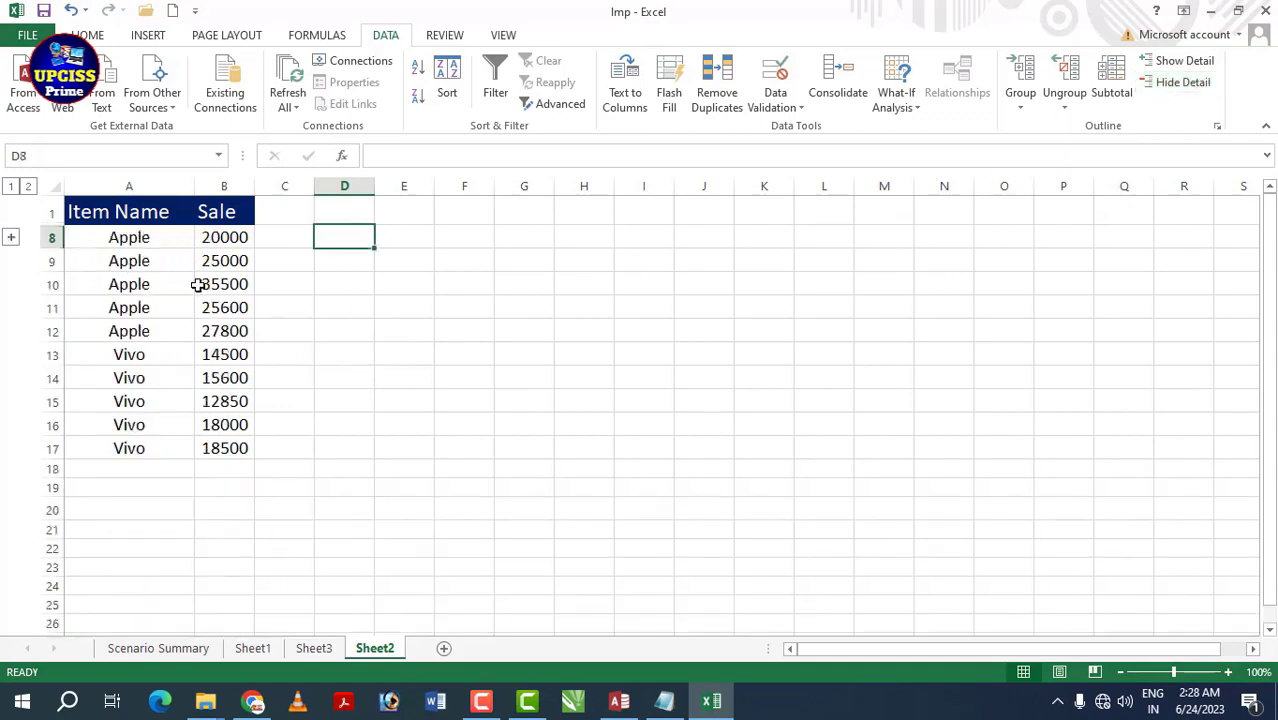
{"action": "left_click", "coordinate": [1195, 64]}
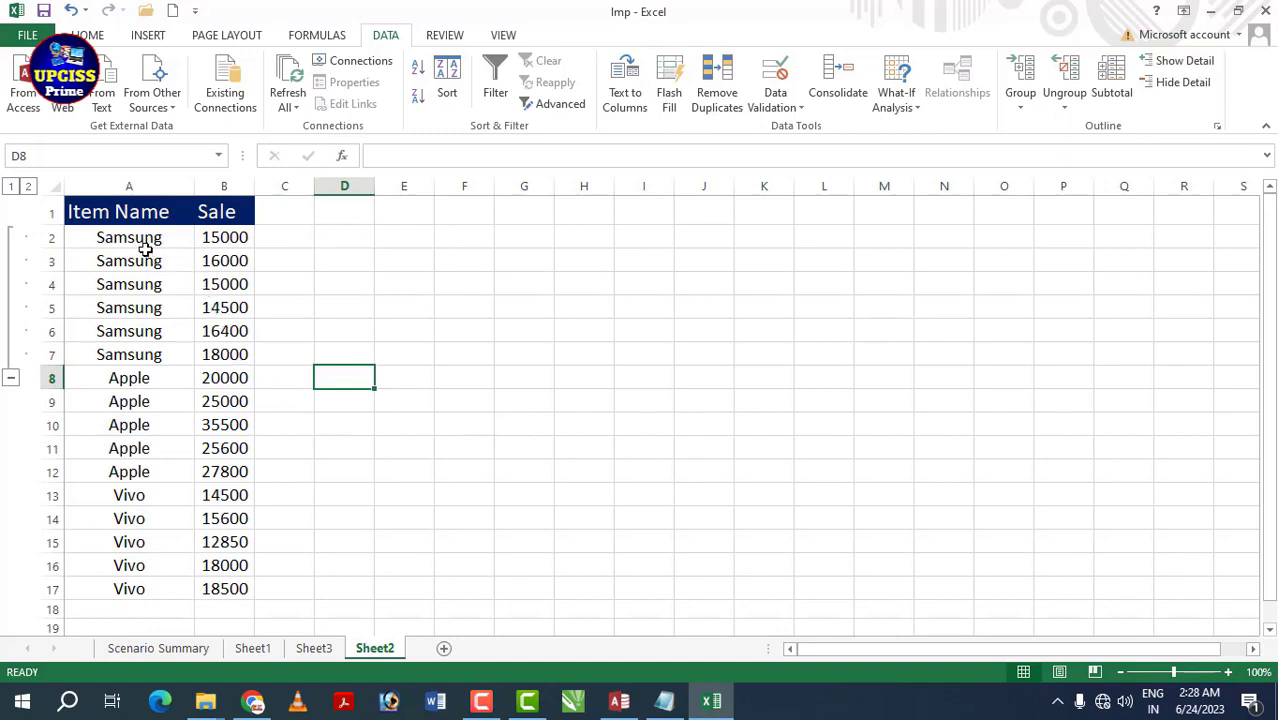
- Select the Apple rows A8:B12 and bring up the Group dialog
{"action": "left_click_drag", "start_coordinate": [135, 378], "coordinate": [225, 471]}
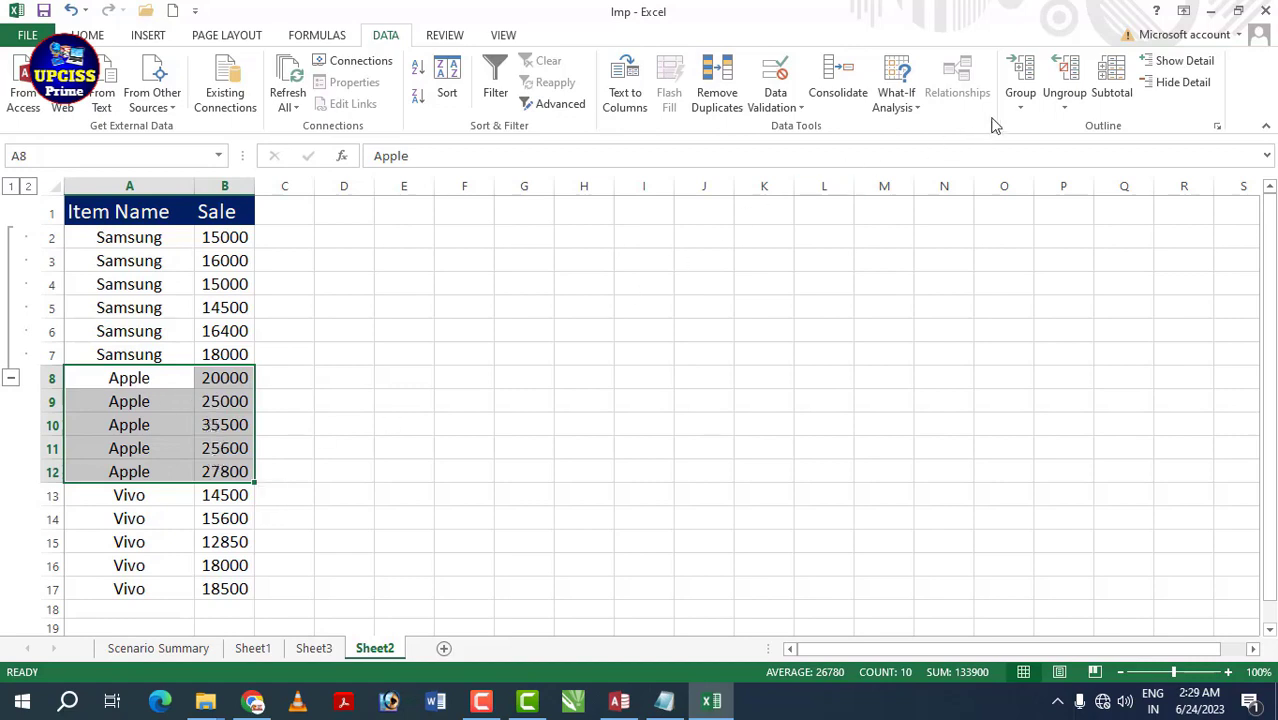
{"action": "left_click", "coordinate": [1020, 100]}
{"action": "left_click", "coordinate": [1046, 128]}
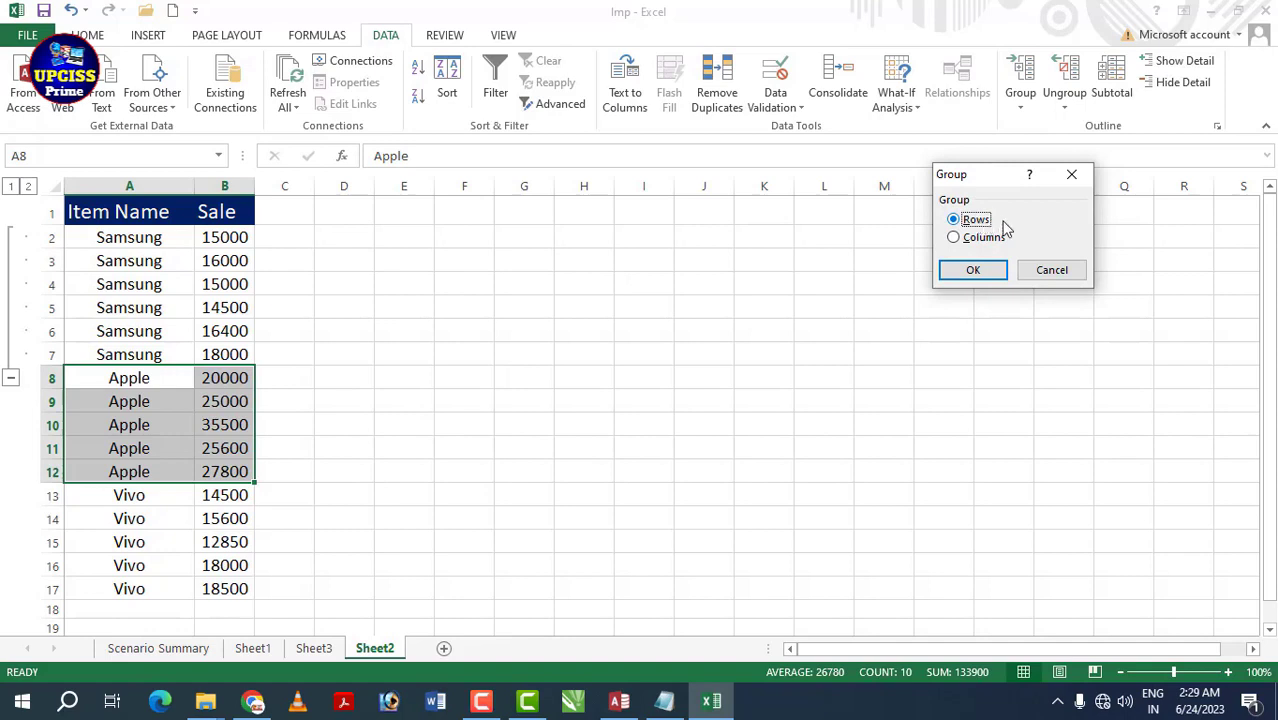
- Group the Apple rows by Rows, then collapse and expand the merged rows 2–12 group
{"action": "left_click", "coordinate": [972, 272]}
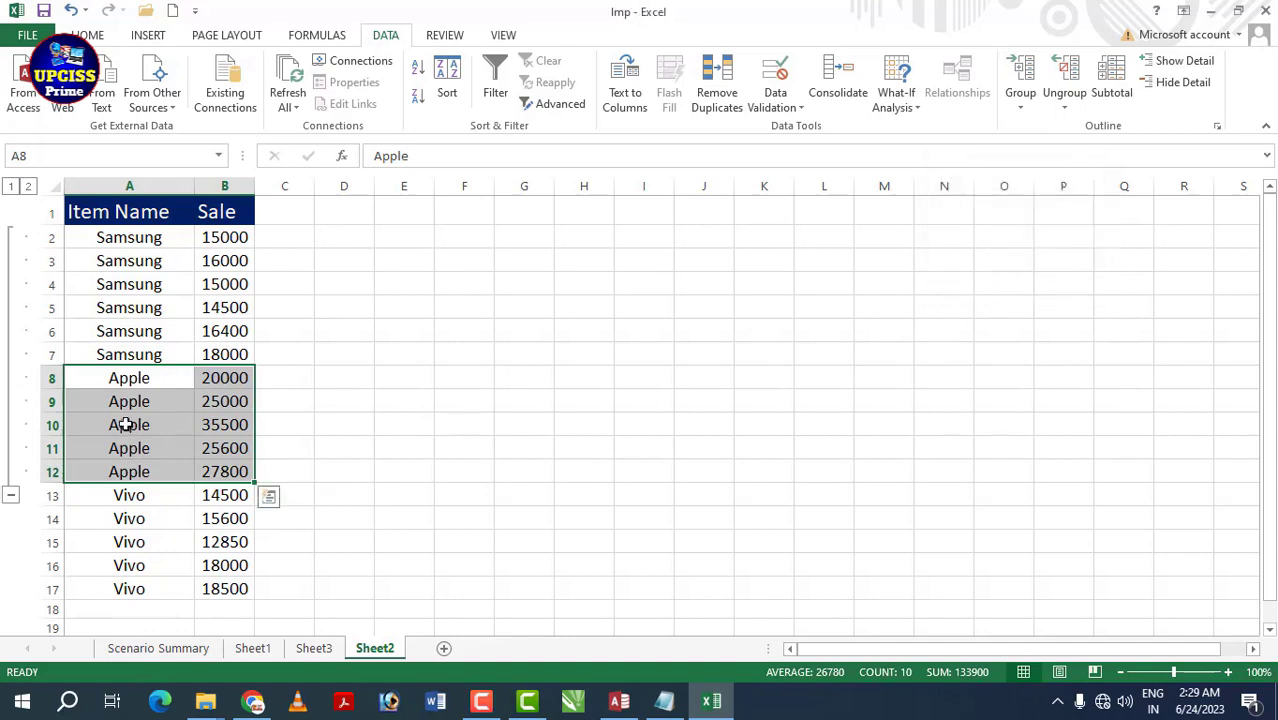
{"action": "left_click", "coordinate": [10, 494]}
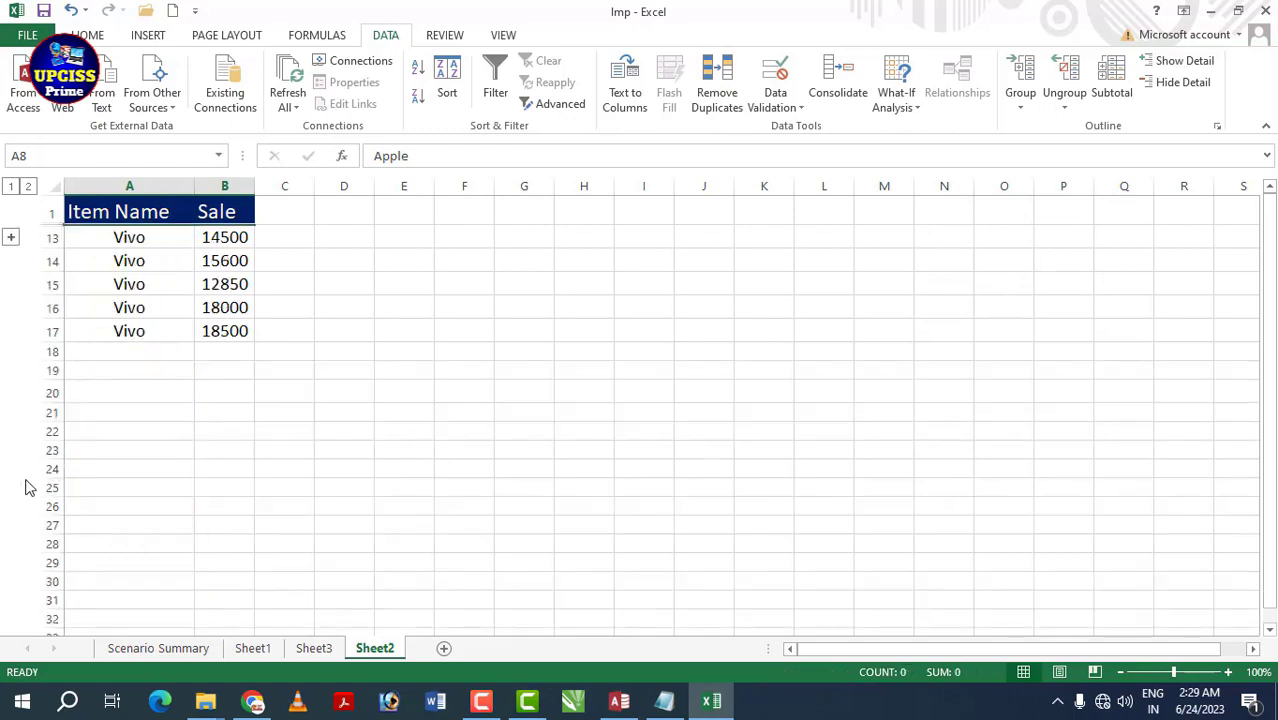
{"action": "left_click", "coordinate": [10, 240]}
{"action": "left_click", "coordinate": [125, 260]}
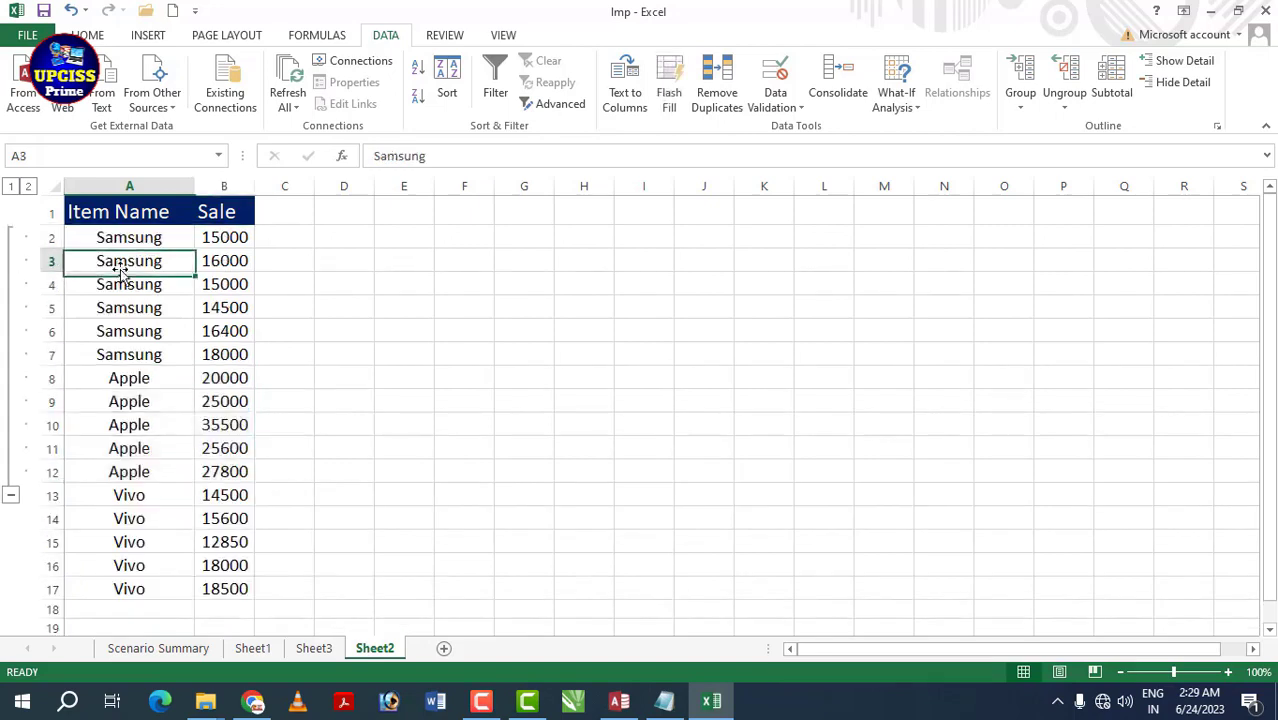
{"action": "left_click", "coordinate": [10, 495]}
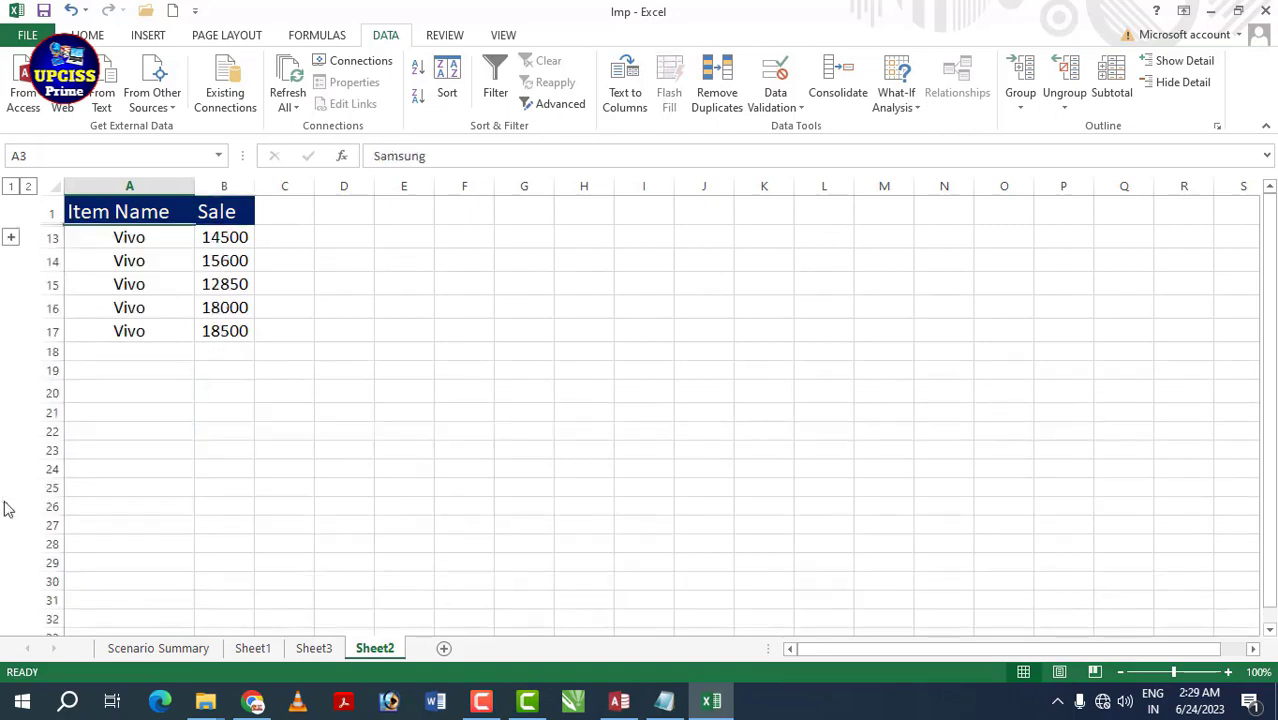
{"action": "left_click", "coordinate": [10, 238]}
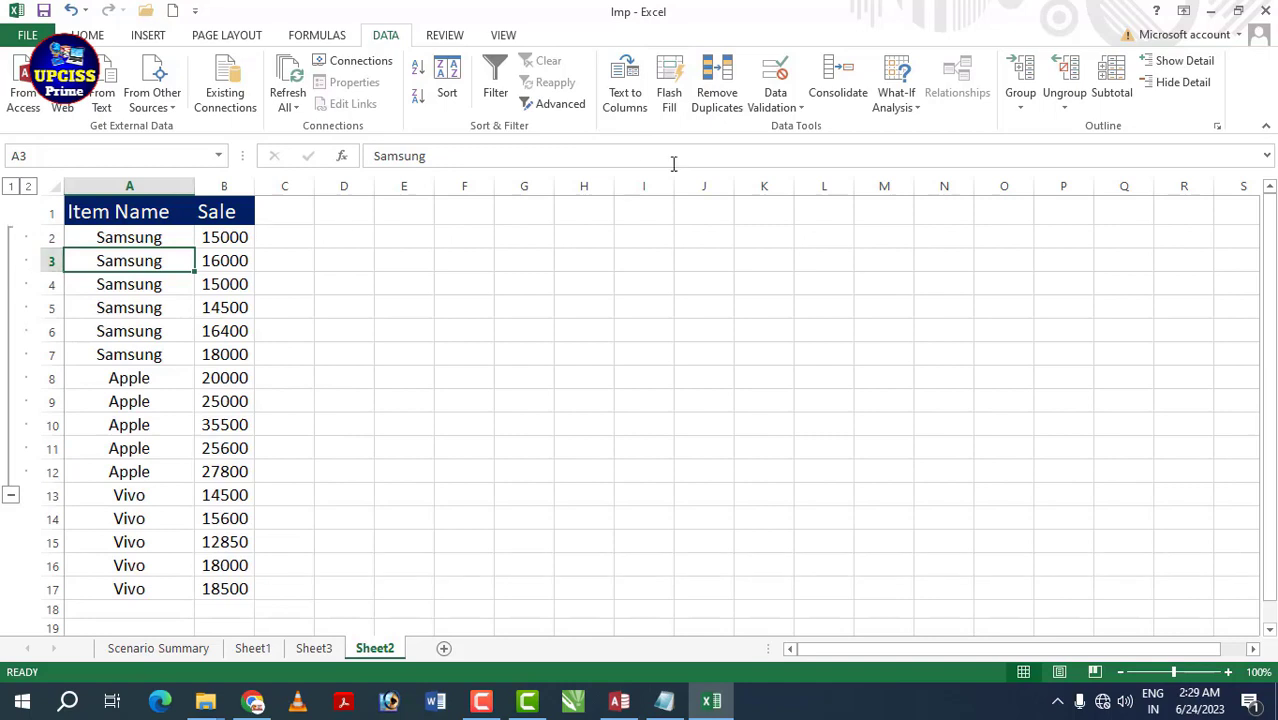
- Ungroup row 3 from the outline via Data > Ungroup
{"action": "left_click", "coordinate": [1066, 112]}
{"action": "left_click", "coordinate": [1088, 130]}
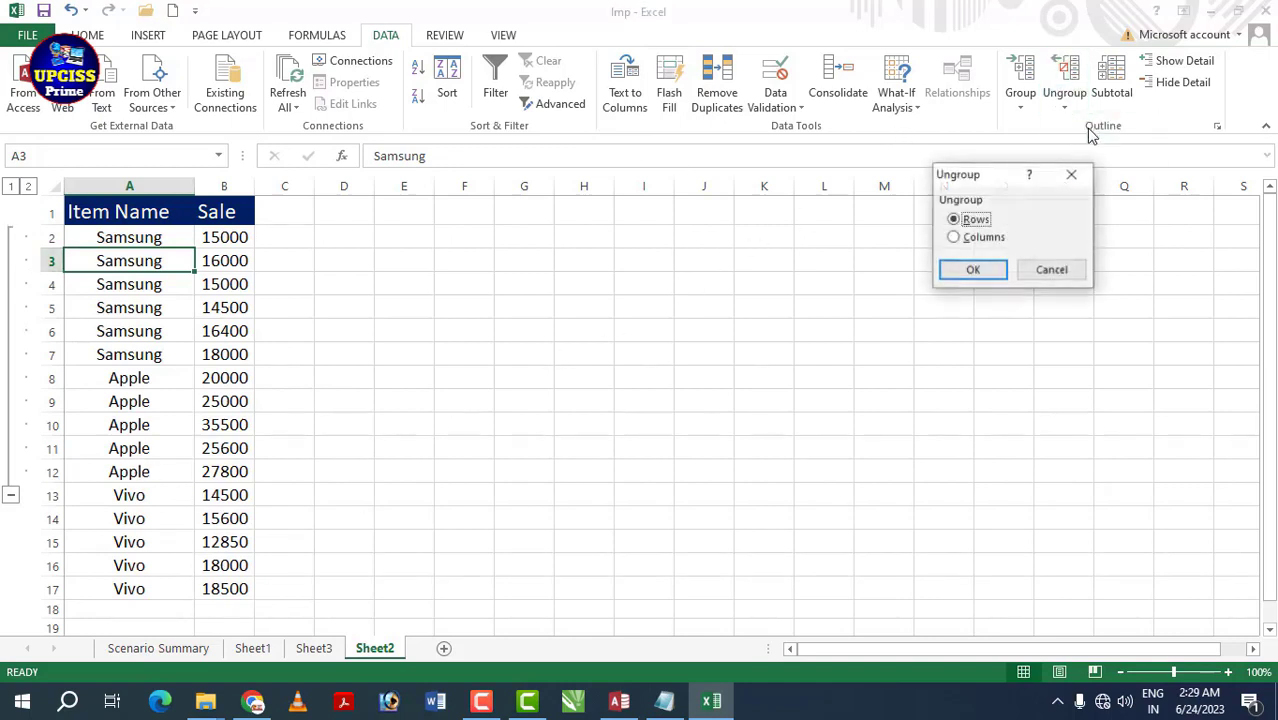
{"action": "left_click", "coordinate": [971, 270]}
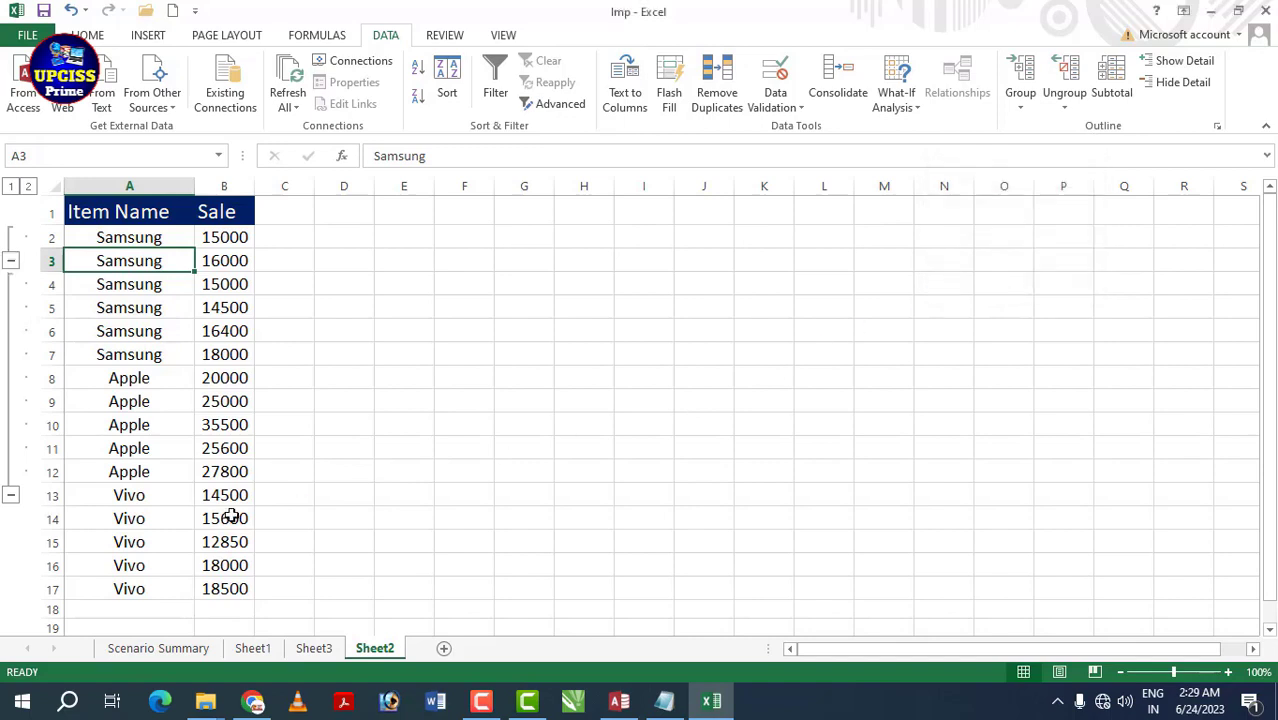
{"action": "left_click", "coordinate": [113, 495]}
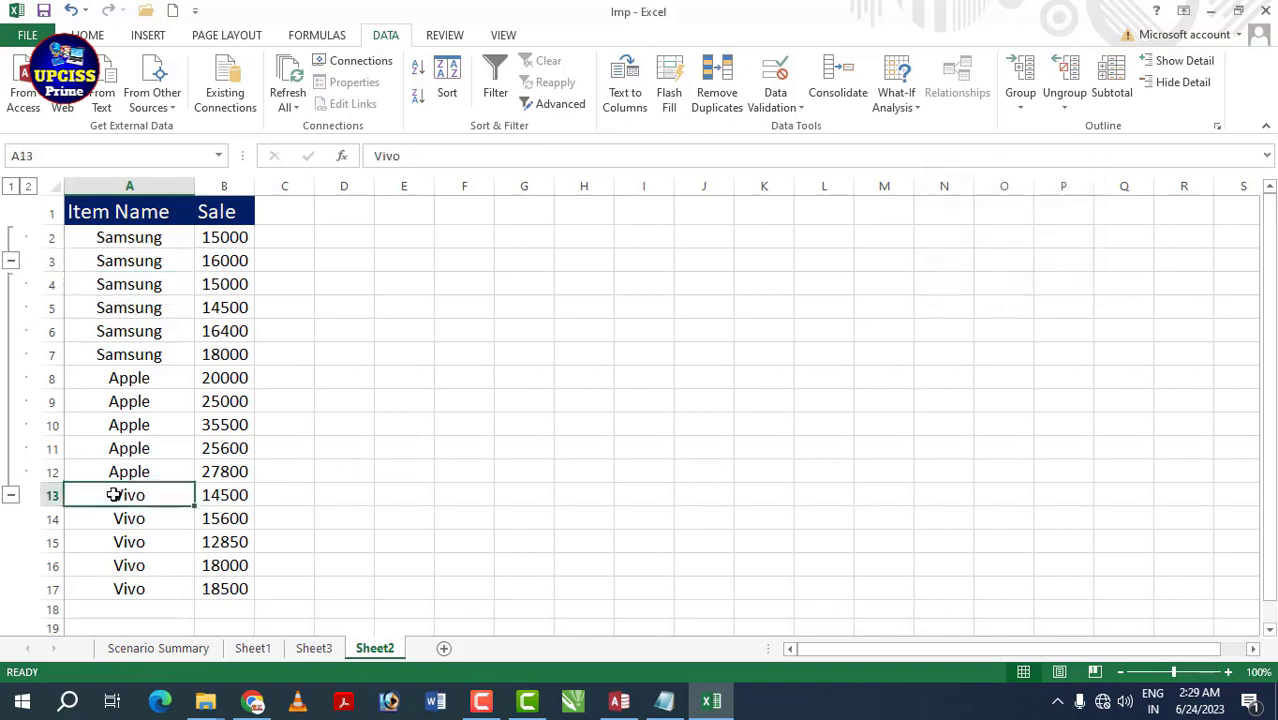
{"action": "left_click", "coordinate": [129, 262]}
- Select the Samsung and Apple rows 2 to 12 and ungroup them
{"action": "left_click_drag", "start_coordinate": [135, 238], "coordinate": [237, 474]}
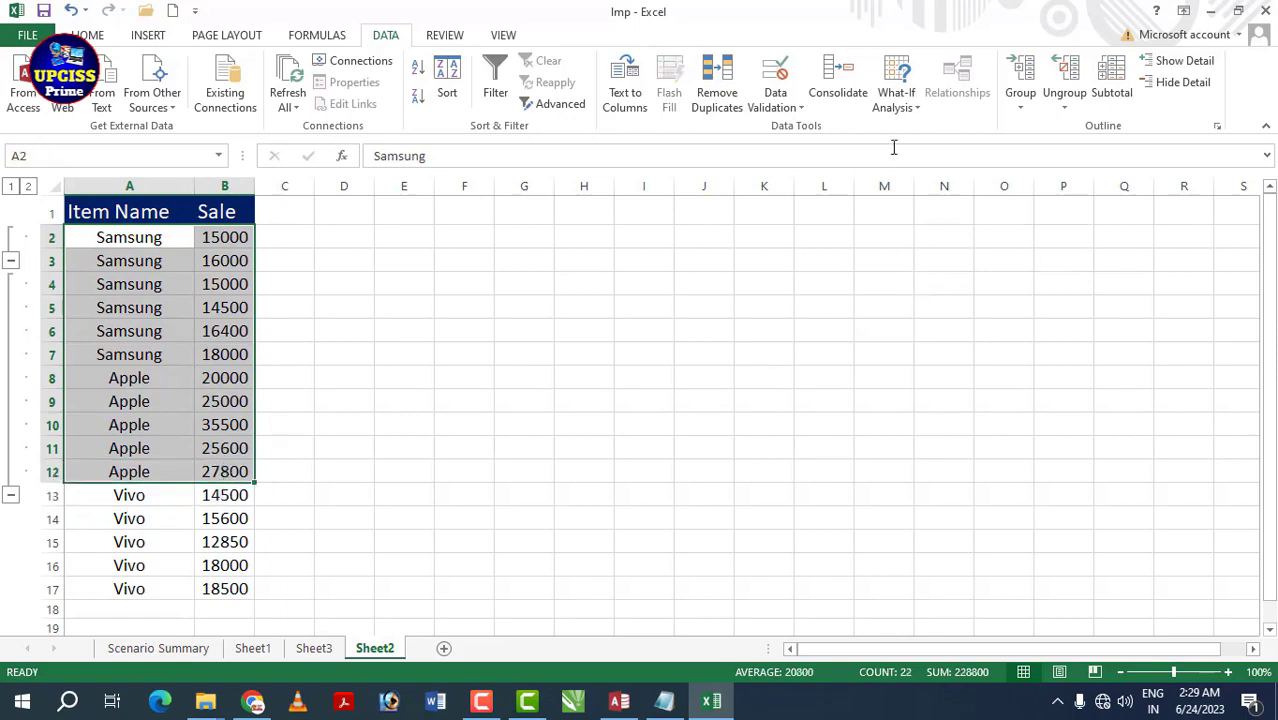
{"action": "left_click", "coordinate": [1064, 104]}
{"action": "left_click", "coordinate": [1084, 131]}
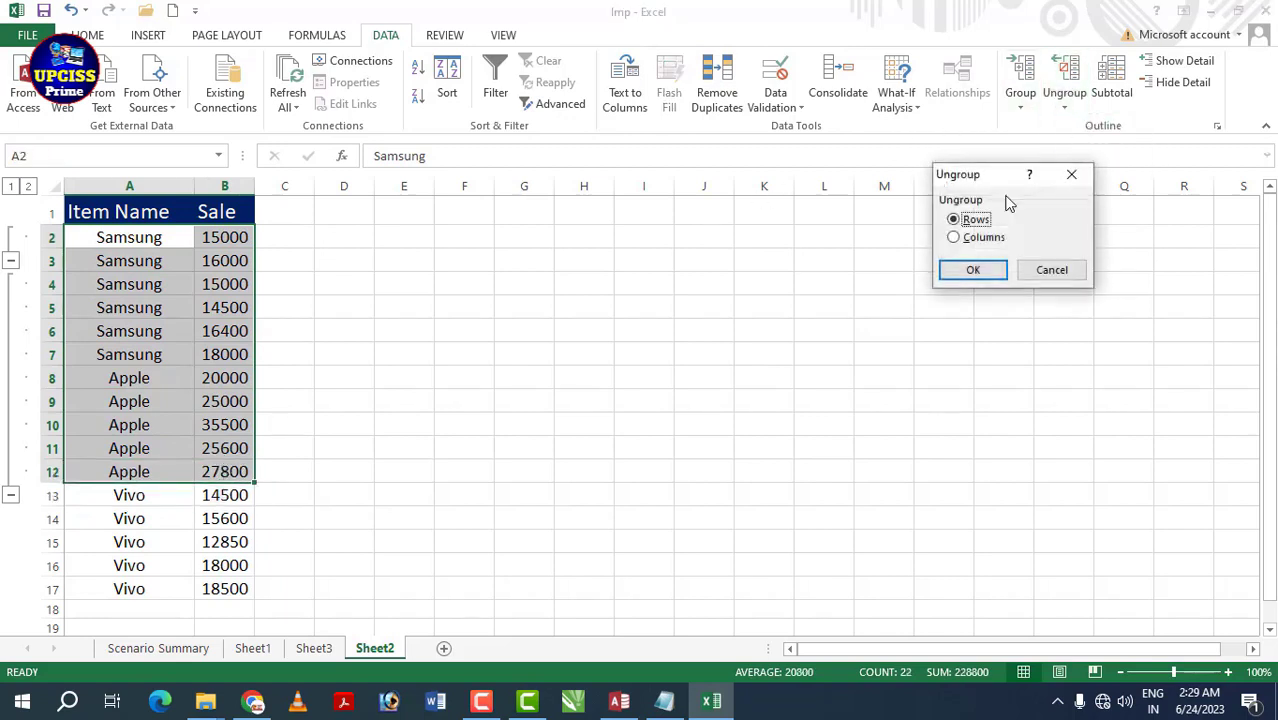
{"action": "left_click", "coordinate": [970, 277]}
{"action": "left_click", "coordinate": [137, 300]}
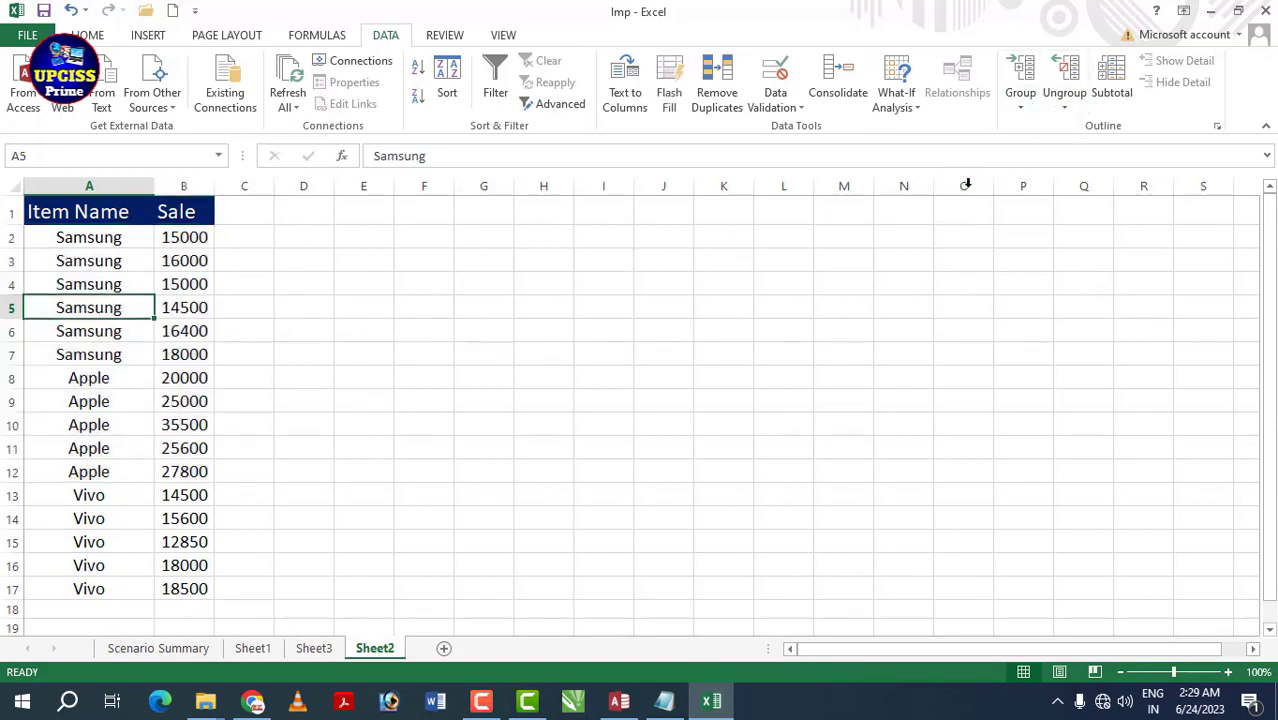
{"action": "left_click", "coordinate": [366, 282]}
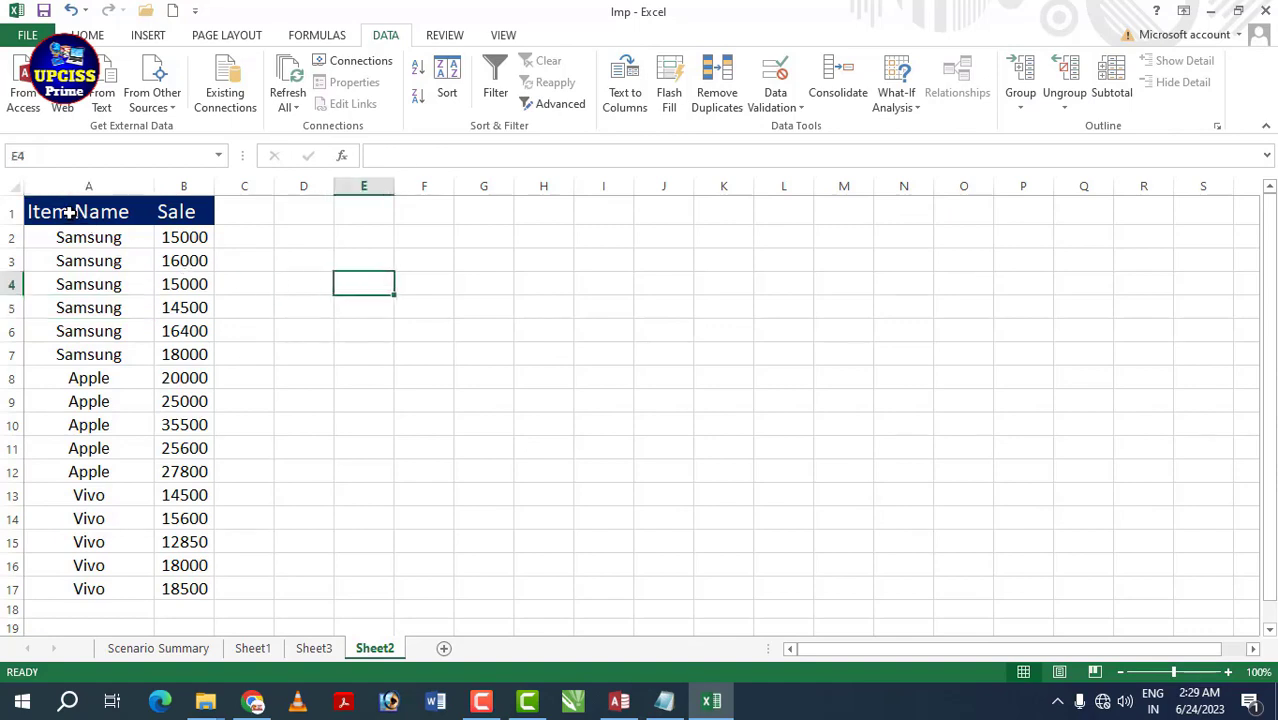
{"action": "left_click_drag", "start_coordinate": [70, 212], "coordinate": [185, 588]}
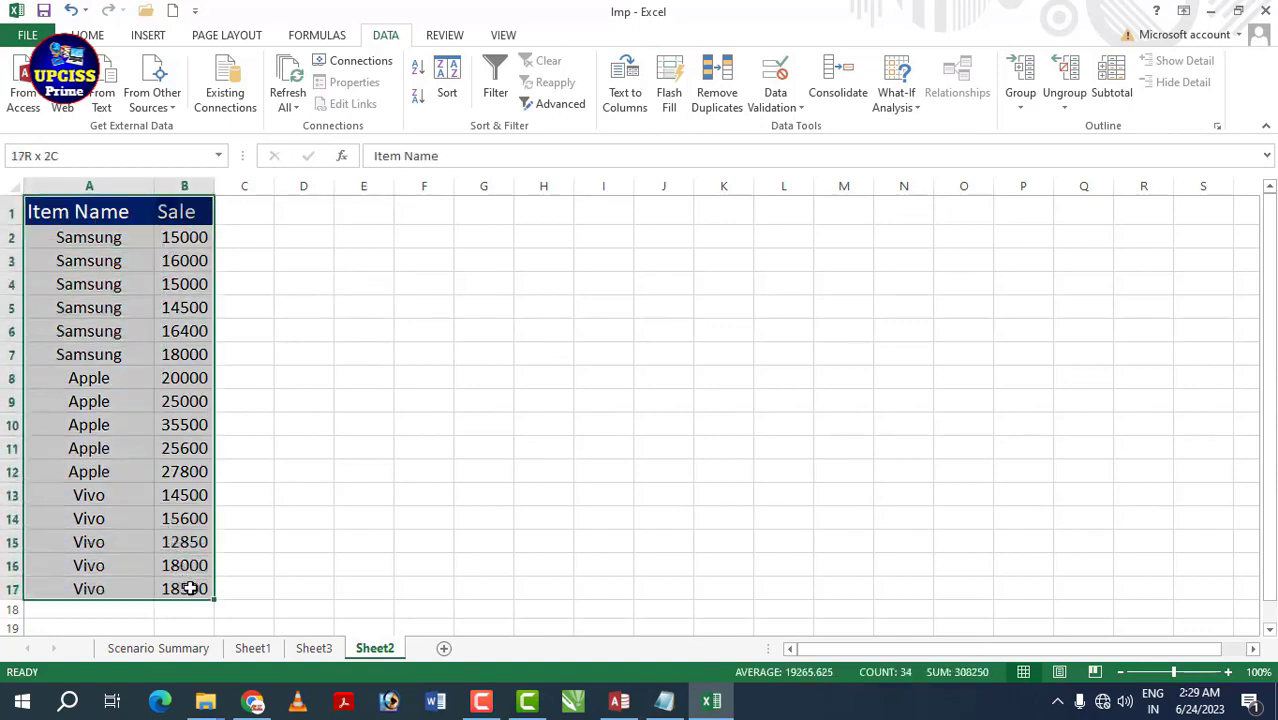
{"action": "left_click", "coordinate": [420, 470]}
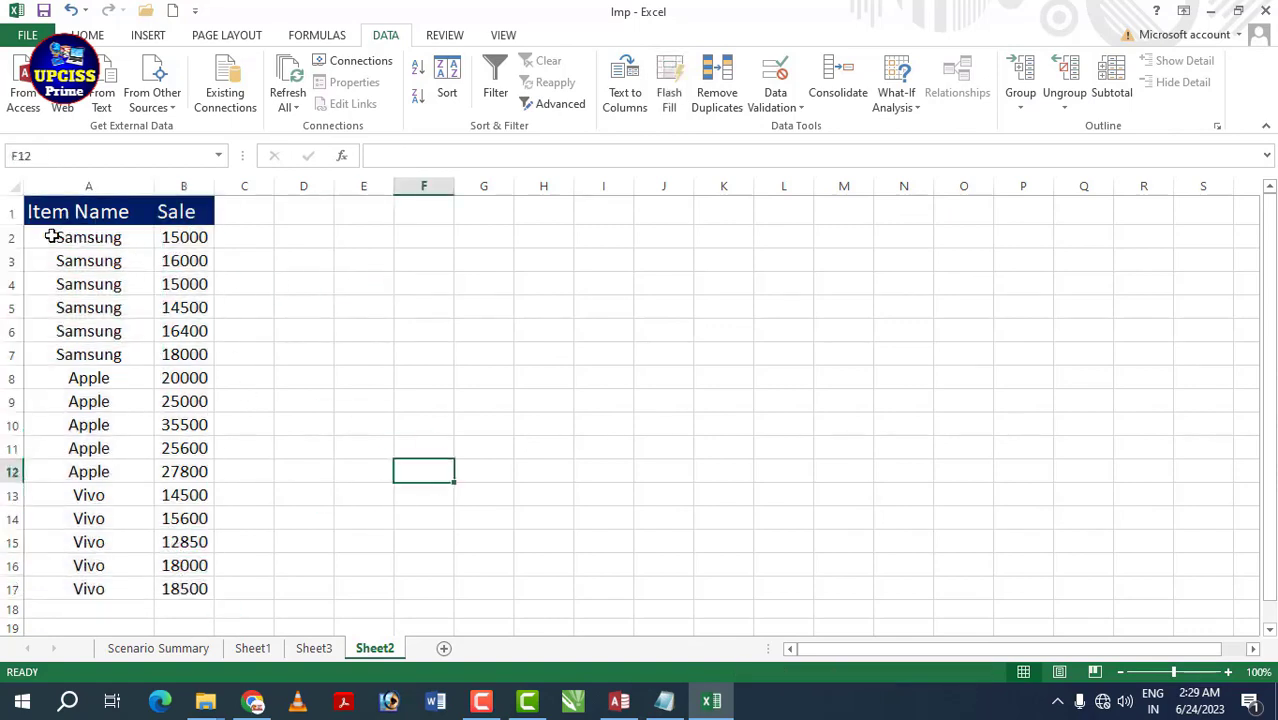
{"action": "left_click_drag", "start_coordinate": [52, 236], "coordinate": [205, 590]}
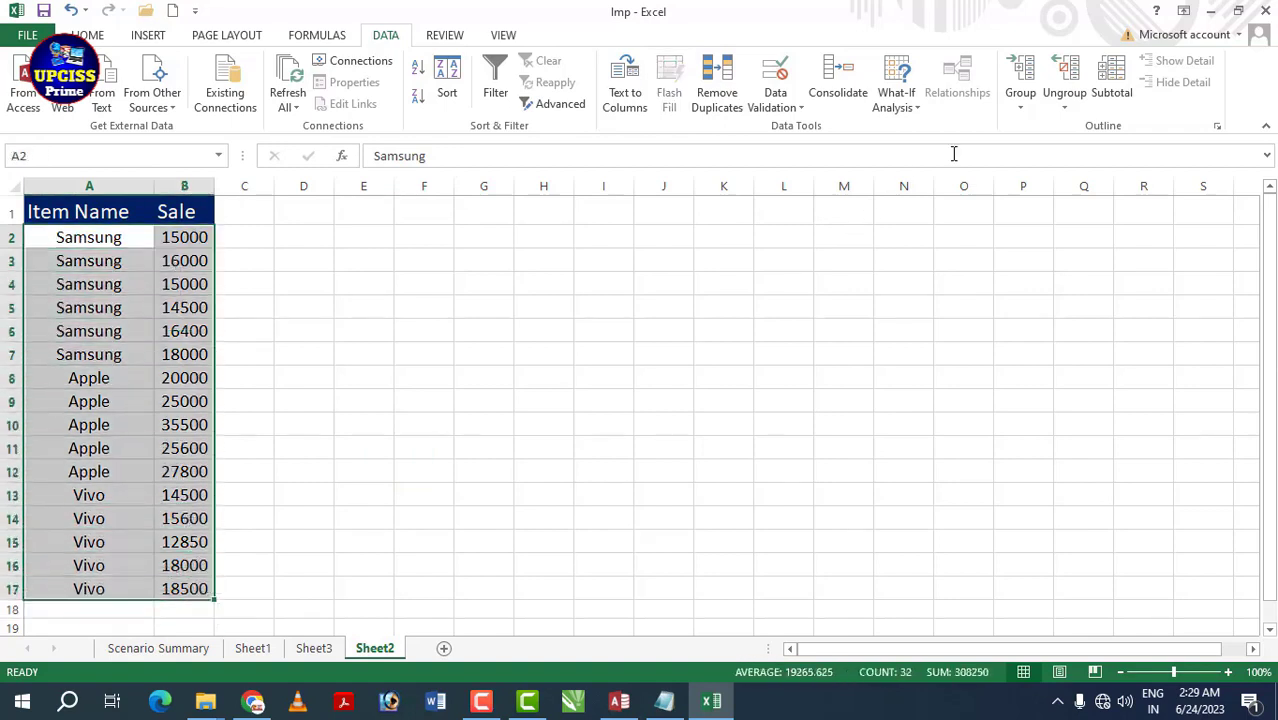
{"action": "left_click", "coordinate": [1020, 106]}
{"action": "left_click", "coordinate": [1045, 126]}
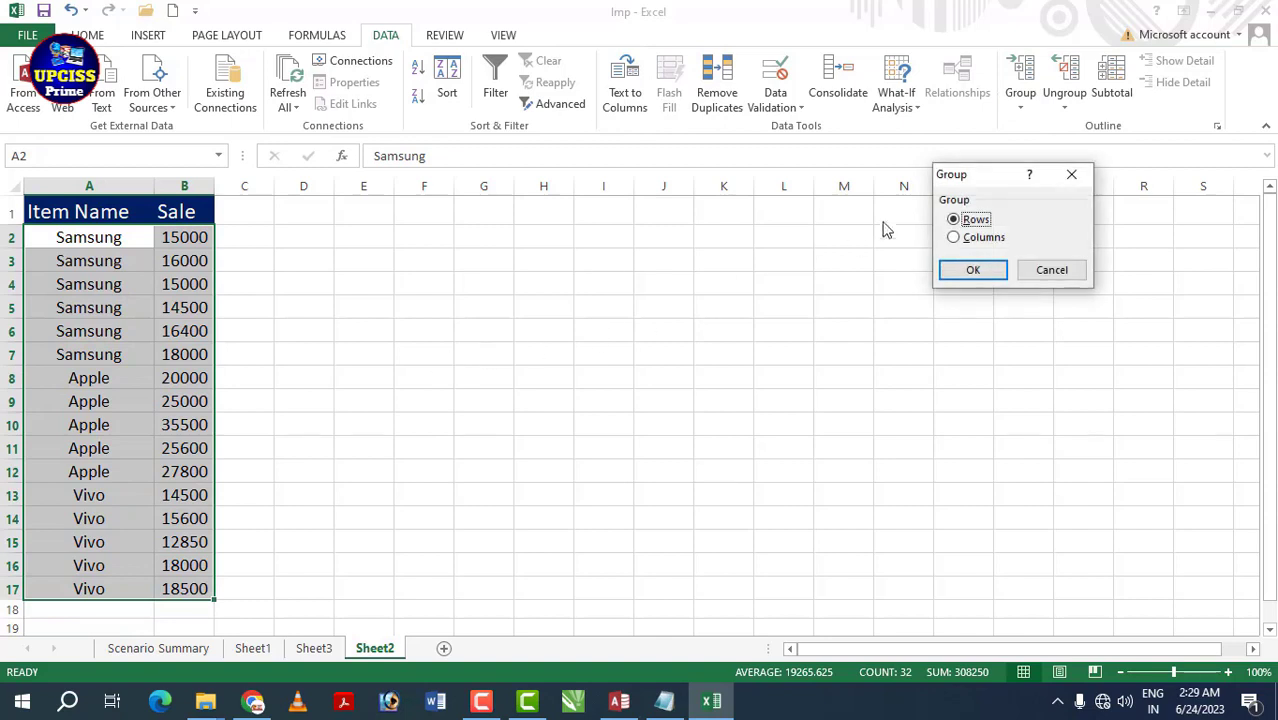
{"action": "left_click", "coordinate": [976, 268]}
{"action": "left_click", "coordinate": [654, 416]}
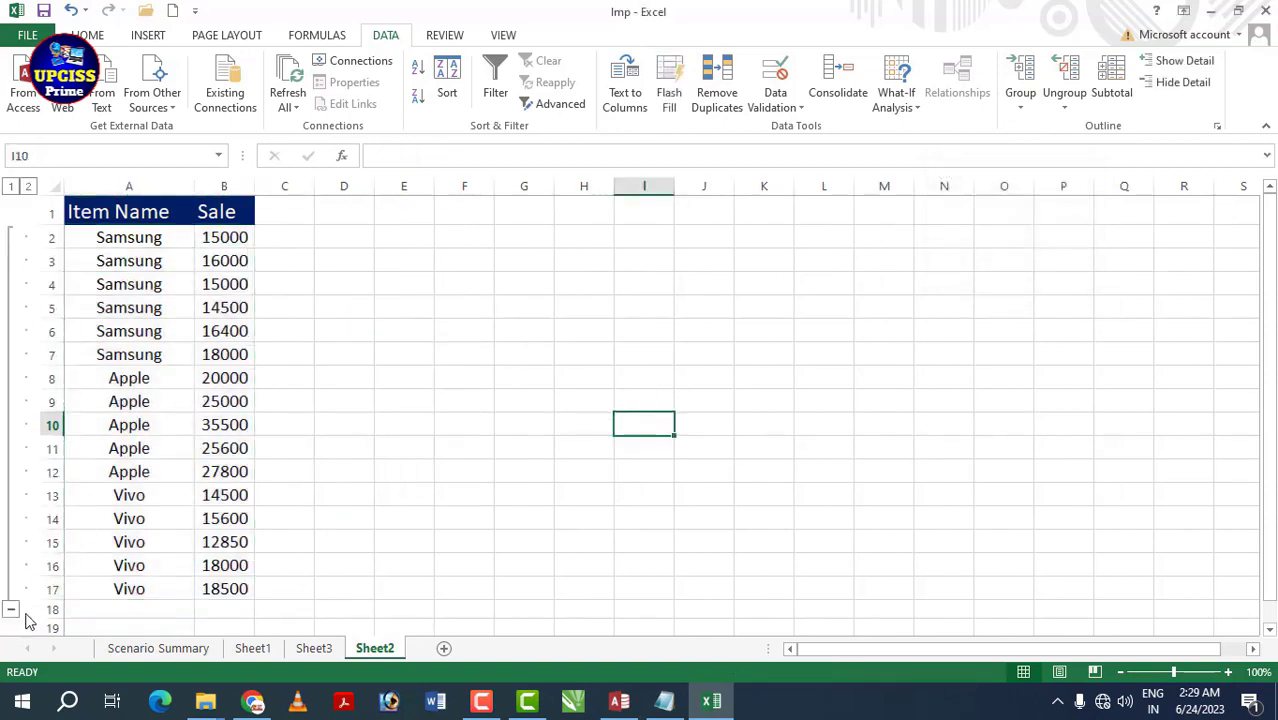
{"action": "left_click", "coordinate": [464, 377]}
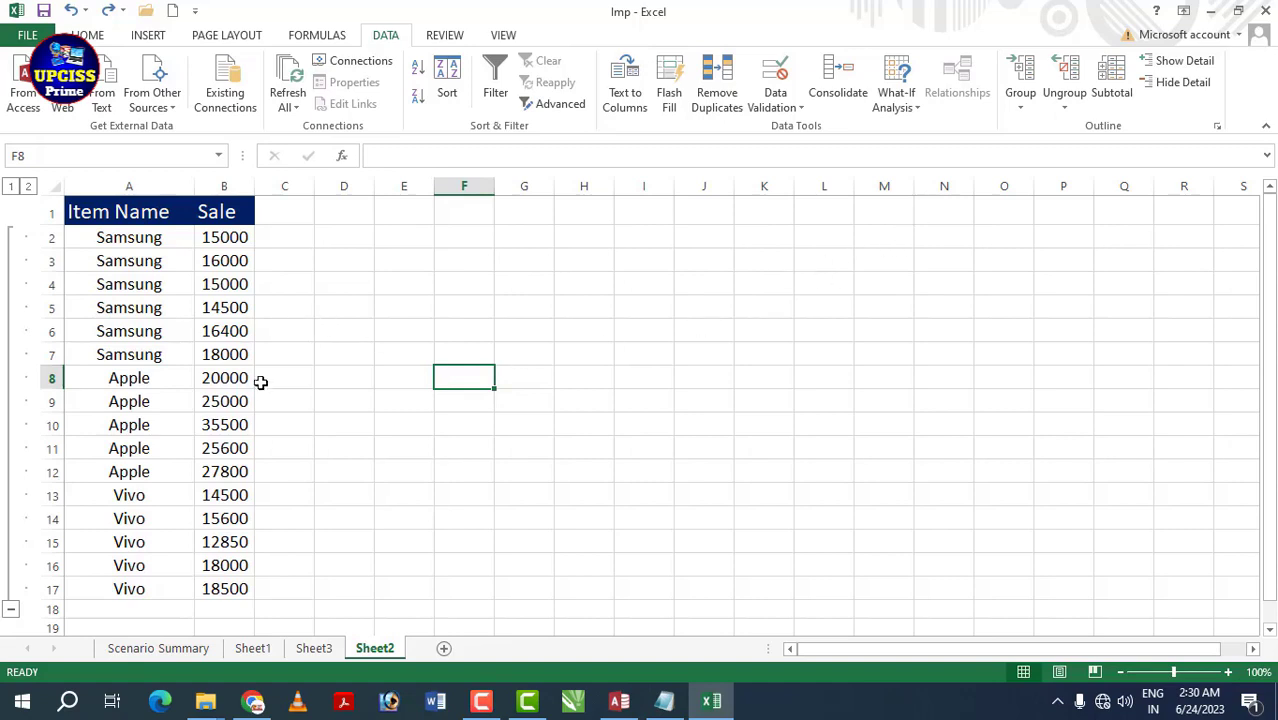
{"action": "left_click_drag", "start_coordinate": [130, 240], "coordinate": [216, 590]}
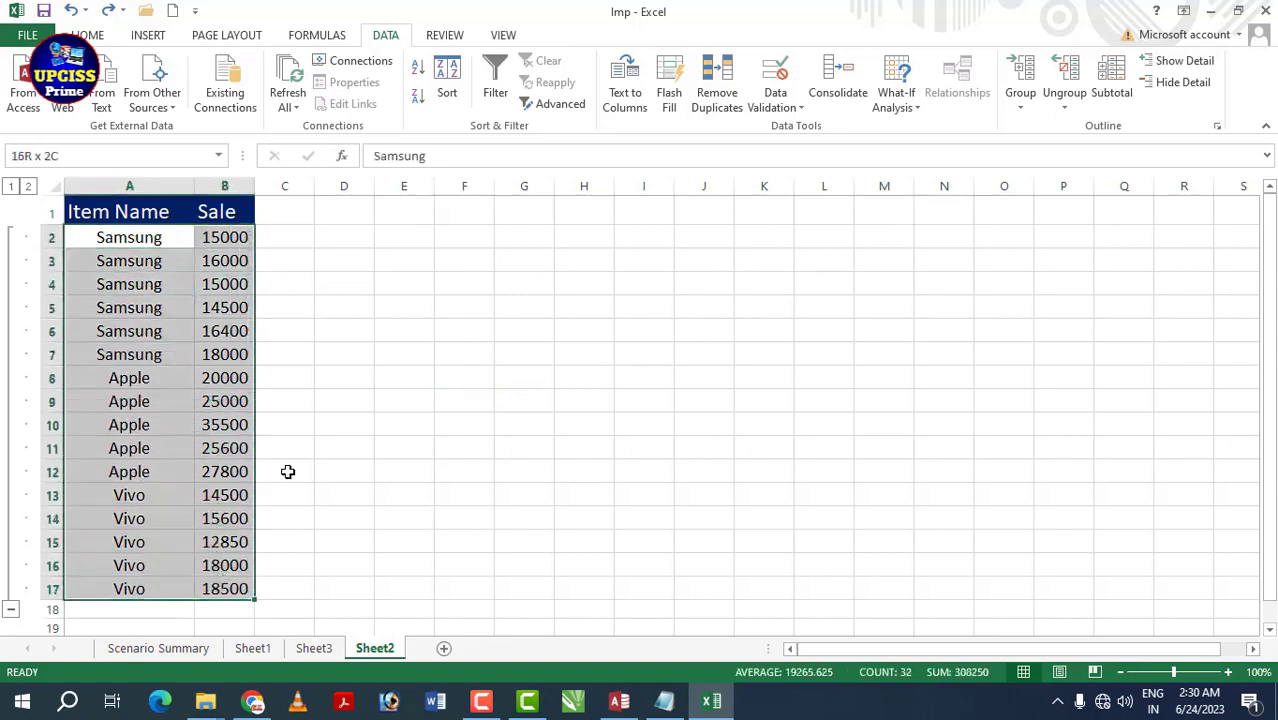
{"action": "left_click", "coordinate": [1065, 100]}
{"action": "left_click", "coordinate": [1092, 135]}
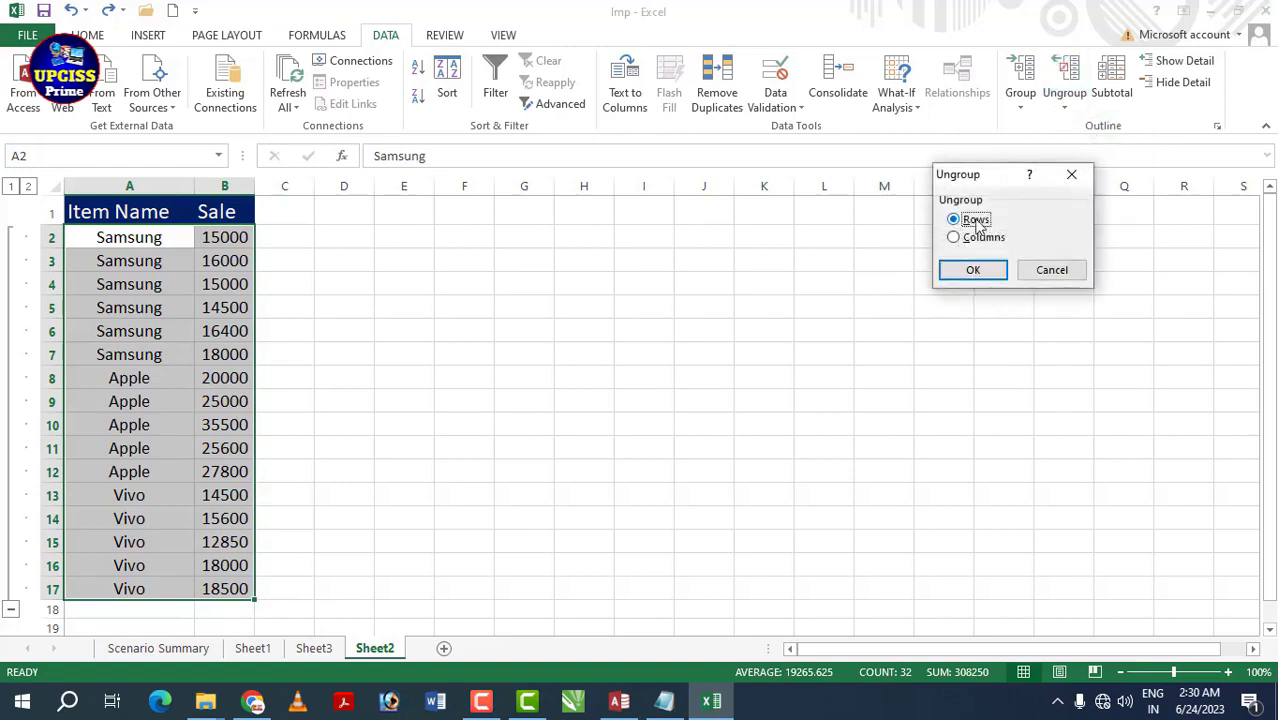
{"action": "left_click", "coordinate": [992, 268]}
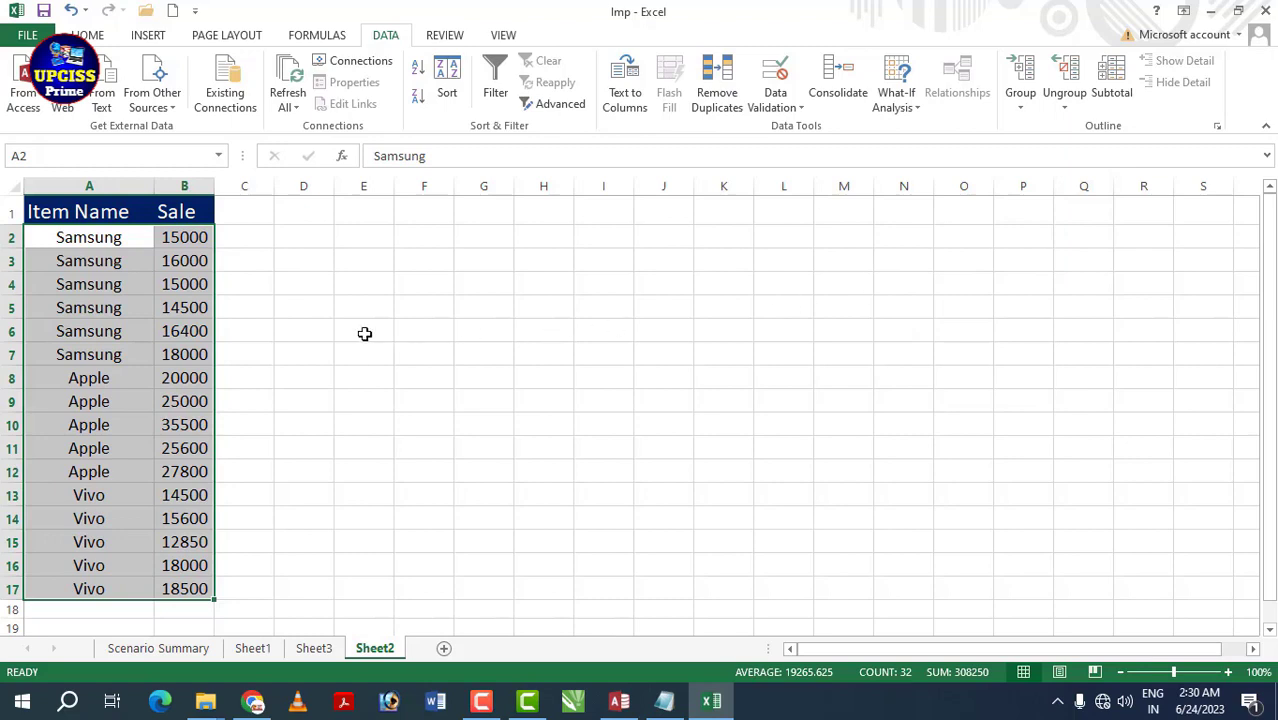
{"action": "left_click", "coordinate": [205, 331]}
{"action": "left_click_drag", "start_coordinate": [77, 255], "coordinate": [184, 518]}
{"action": "left_click", "coordinate": [483, 331]}
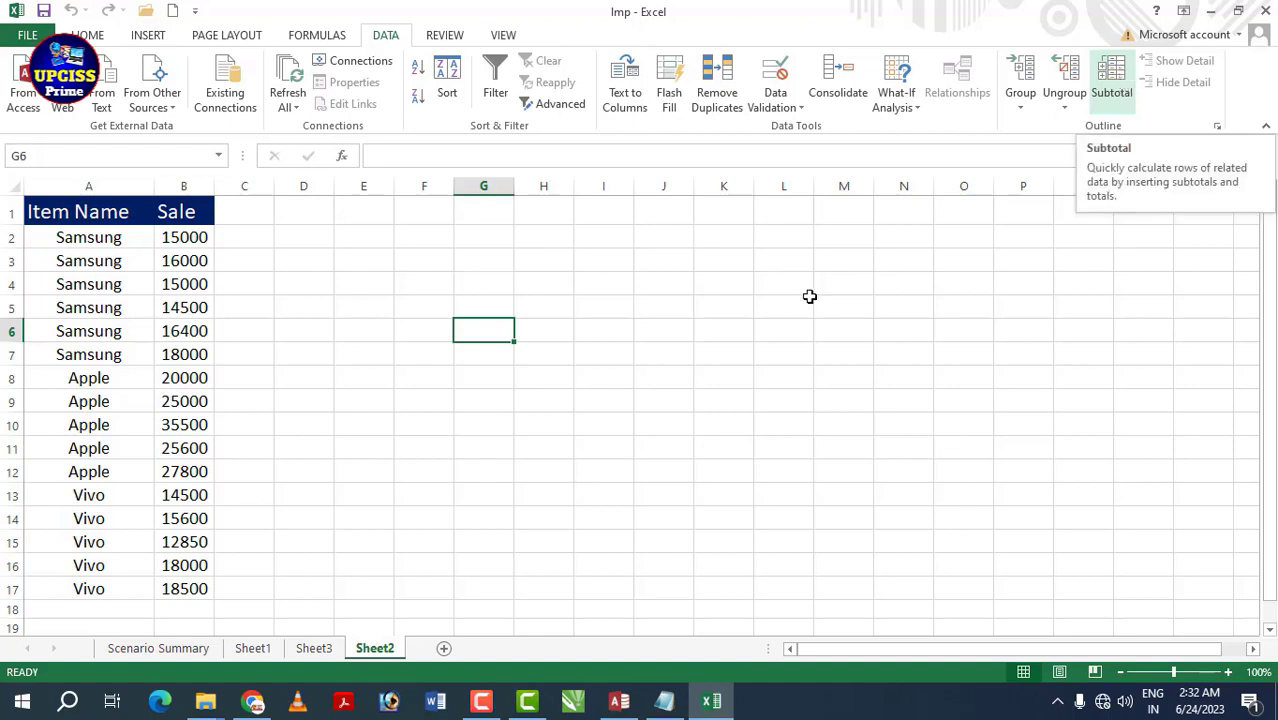
{"action": "key", "text": "Down"}
{"action": "key", "text": "Down"}
{"action": "key", "text": "Down"}
{"action": "key", "text": "Down"}
{"action": "key", "text": "Down"}
{"action": "left_click_drag", "start_coordinate": [82, 214], "coordinate": [169, 587]}
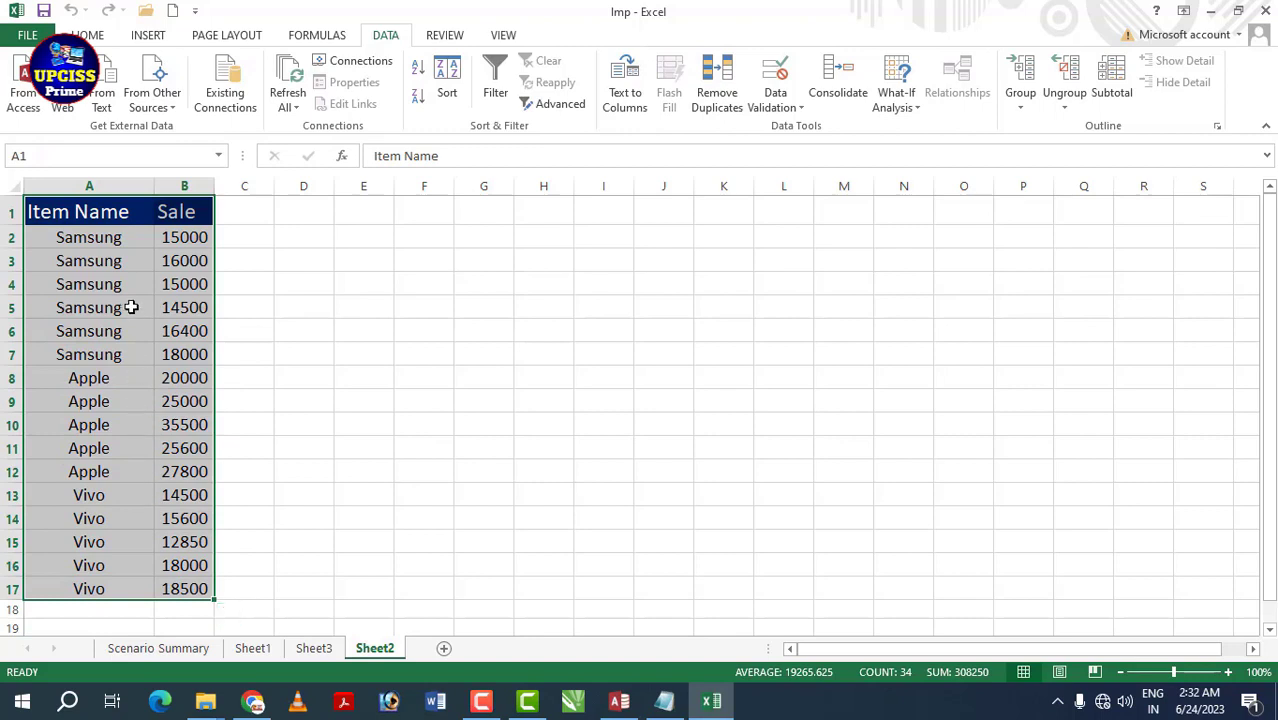
{"action": "left_click", "coordinate": [149, 419]}
{"action": "left_click_drag", "start_coordinate": [71, 240], "coordinate": [214, 348]}
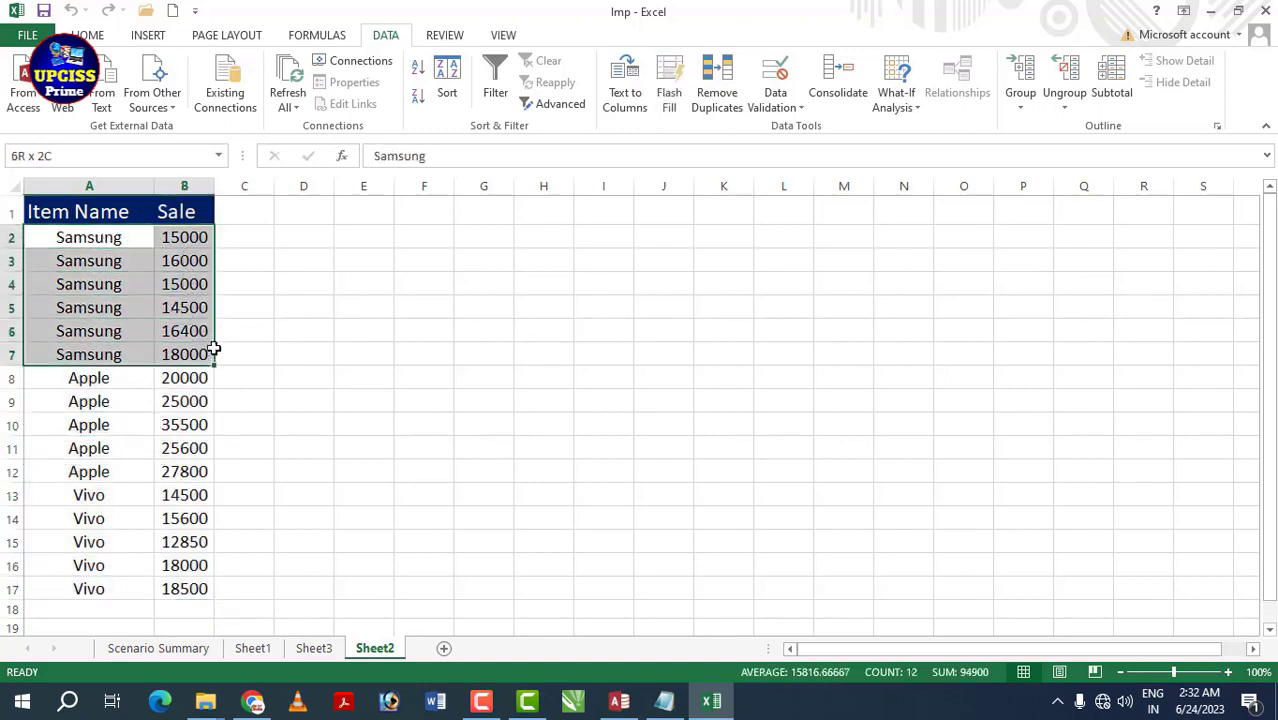
{"action": "left_click_drag", "start_coordinate": [75, 400], "coordinate": [153, 452]}
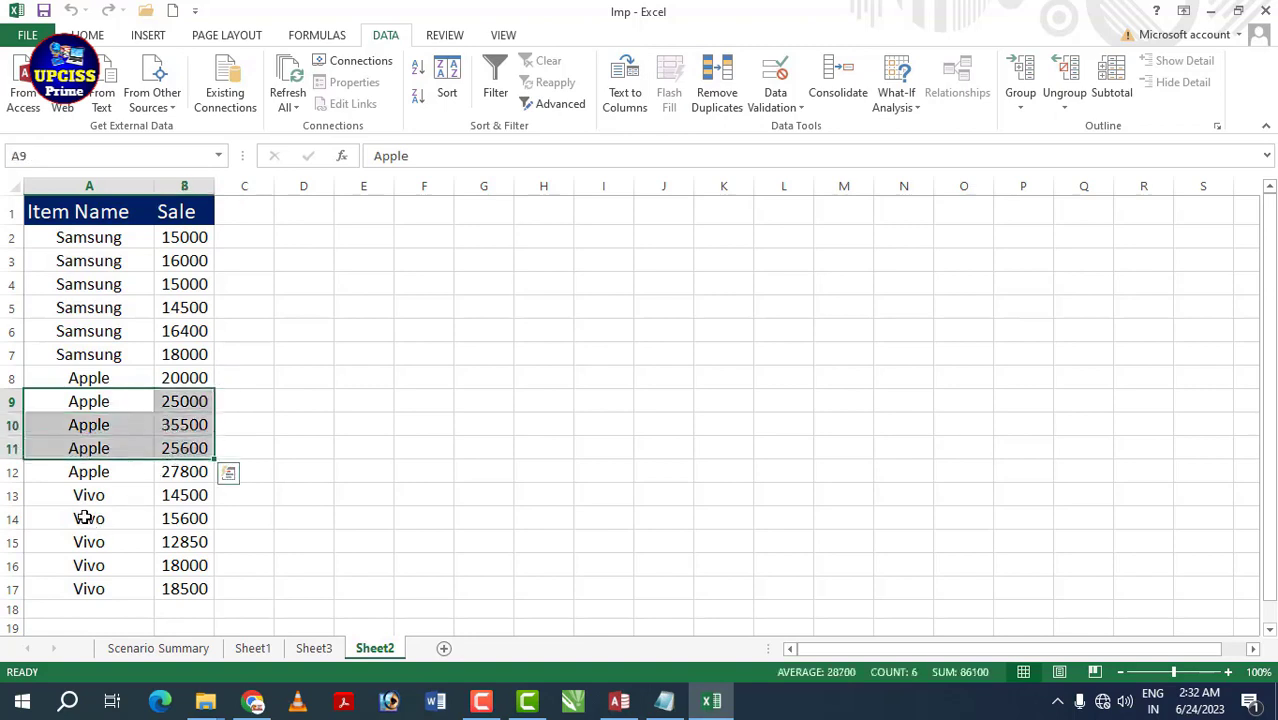
{"action": "left_click_drag", "start_coordinate": [81, 497], "coordinate": [172, 586]}
{"action": "left_click_drag", "start_coordinate": [88, 262], "coordinate": [185, 589]}
{"action": "left_click", "coordinate": [372, 415]}
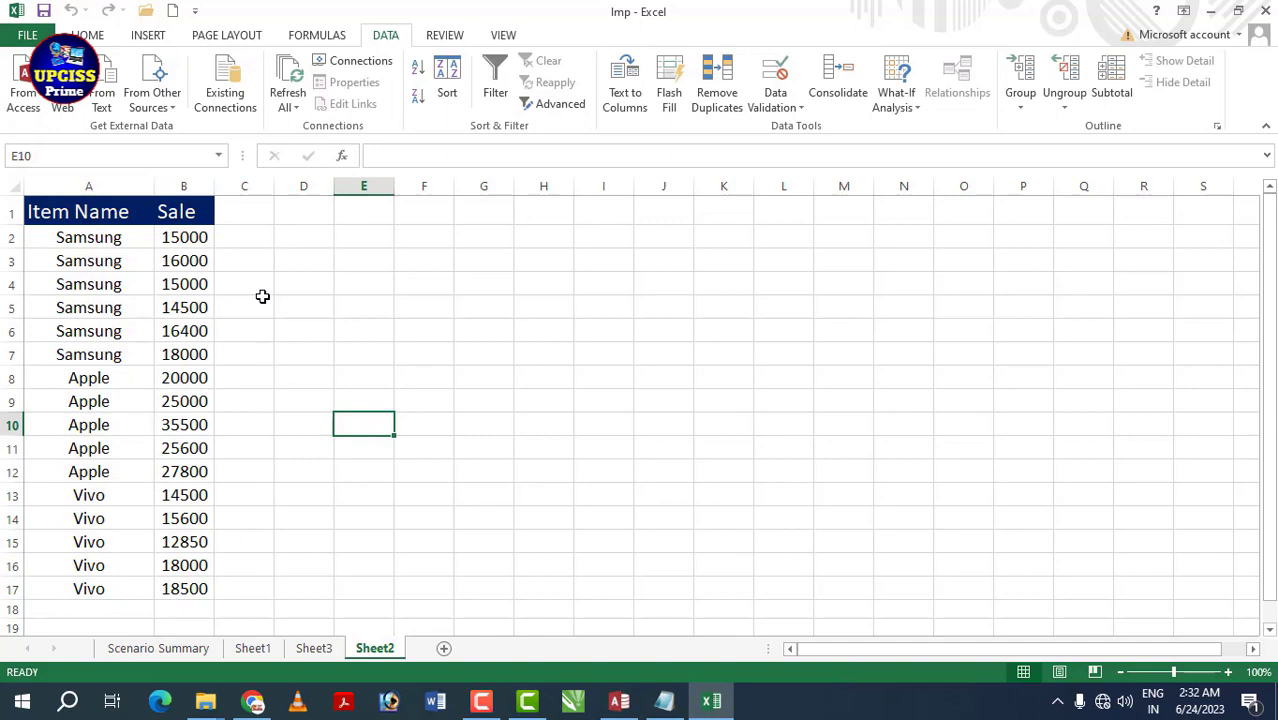
{"action": "left_click_drag", "start_coordinate": [88, 240], "coordinate": [197, 345]}
{"action": "left_click_drag", "start_coordinate": [72, 381], "coordinate": [181, 462]}
{"action": "left_click_drag", "start_coordinate": [86, 494], "coordinate": [201, 592]}
{"action": "left_click_drag", "start_coordinate": [185, 239], "coordinate": [183, 305]}
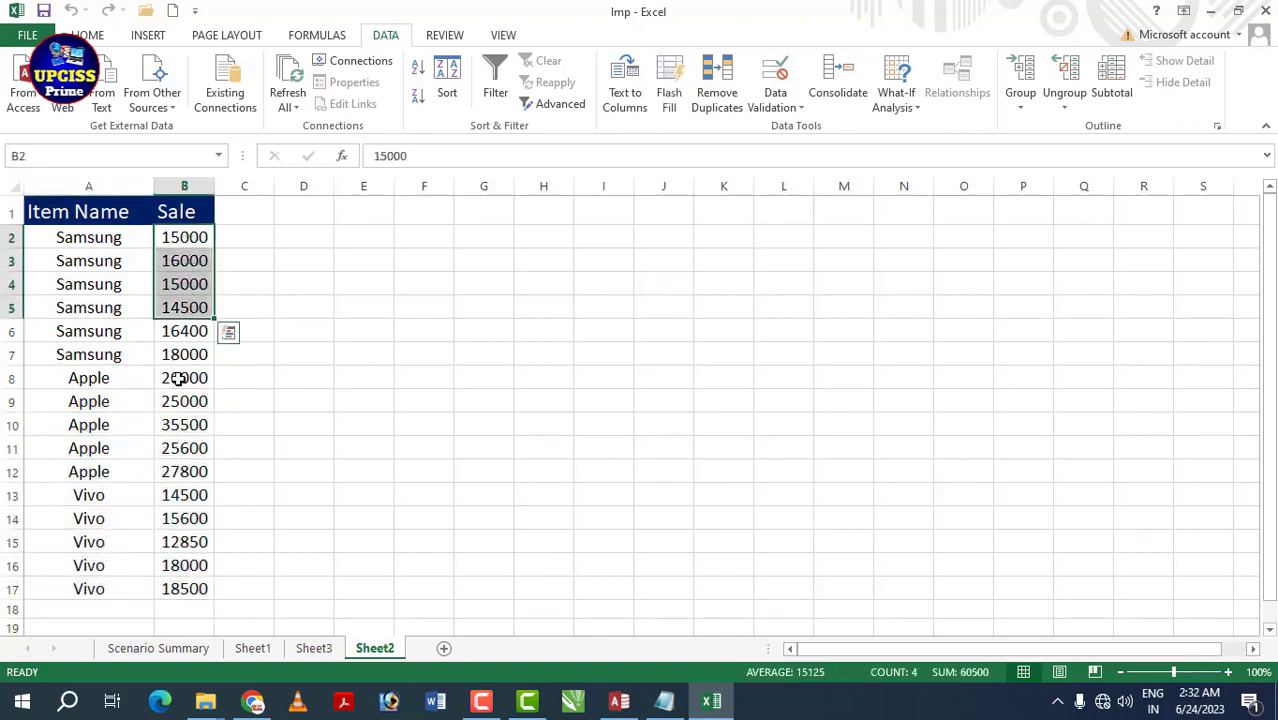
{"action": "left_click_drag", "start_coordinate": [183, 377], "coordinate": [187, 491]}
{"action": "left_click", "coordinate": [363, 424]}
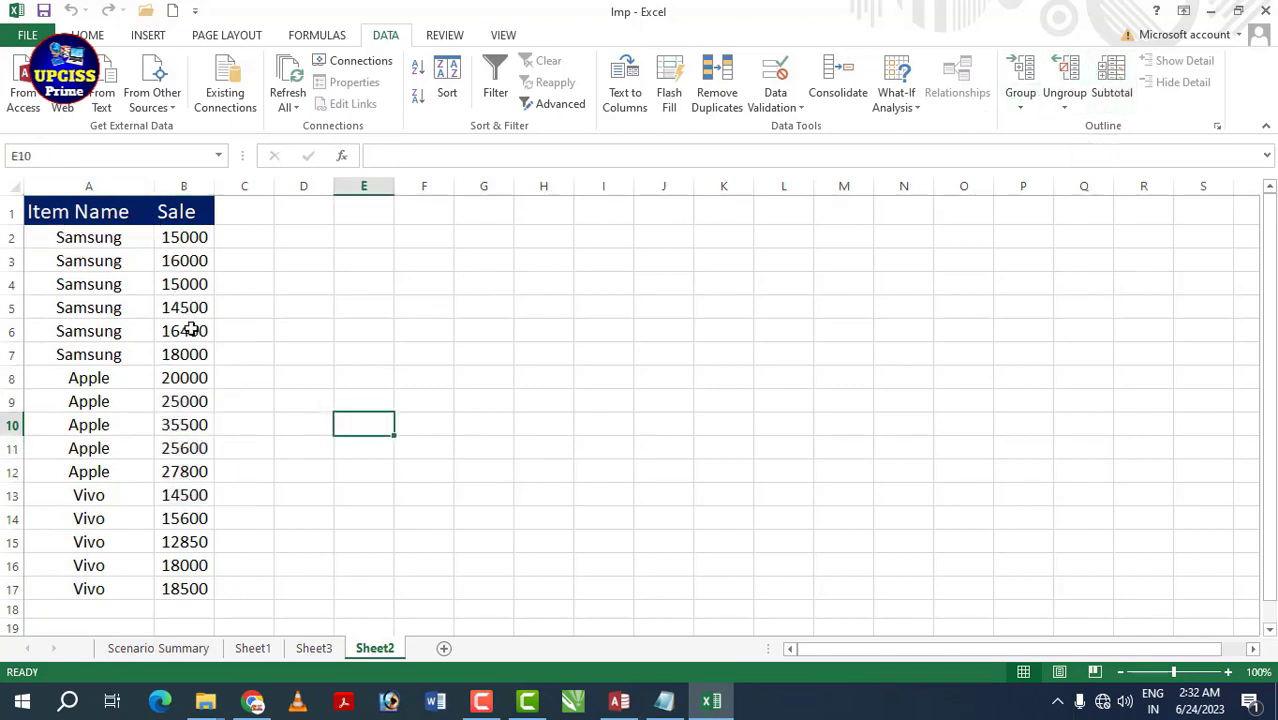
{"action": "left_click_drag", "start_coordinate": [55, 212], "coordinate": [205, 589]}
- Apply Subtotal with Sum of Sale at each change in Item Name
{"action": "left_click", "coordinate": [1118, 95]}
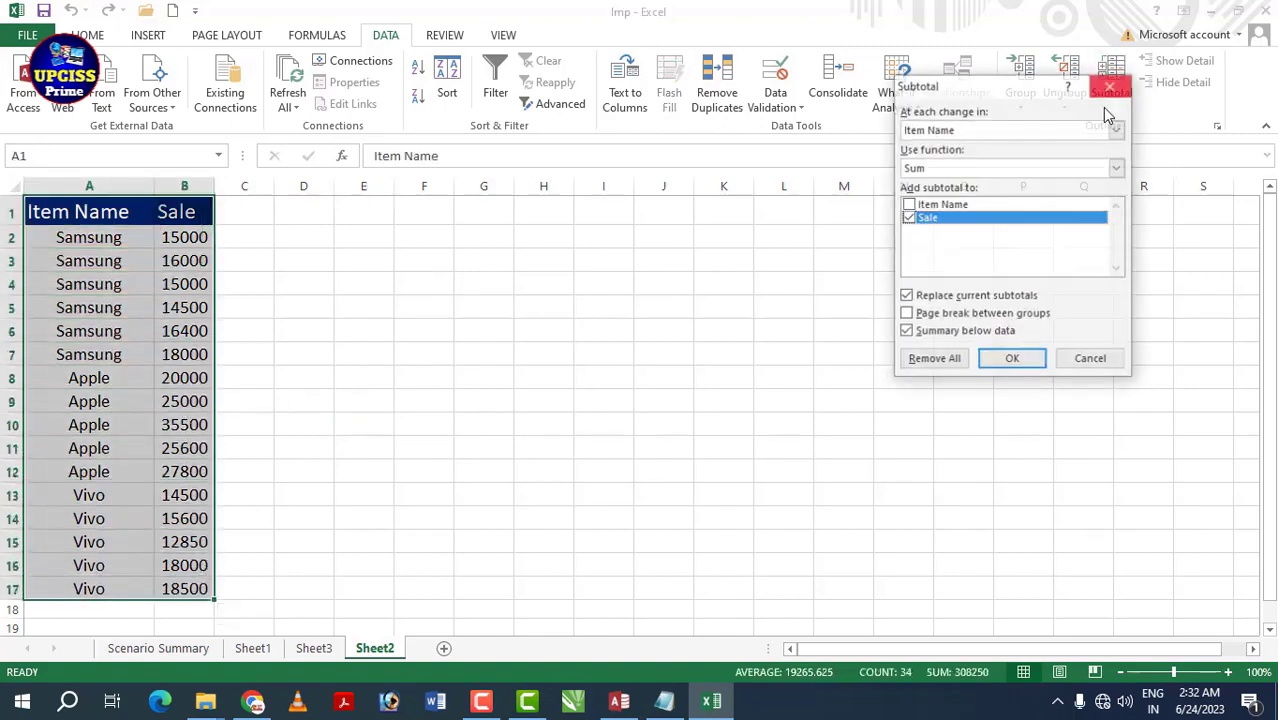
{"action": "left_click", "coordinate": [1012, 360]}
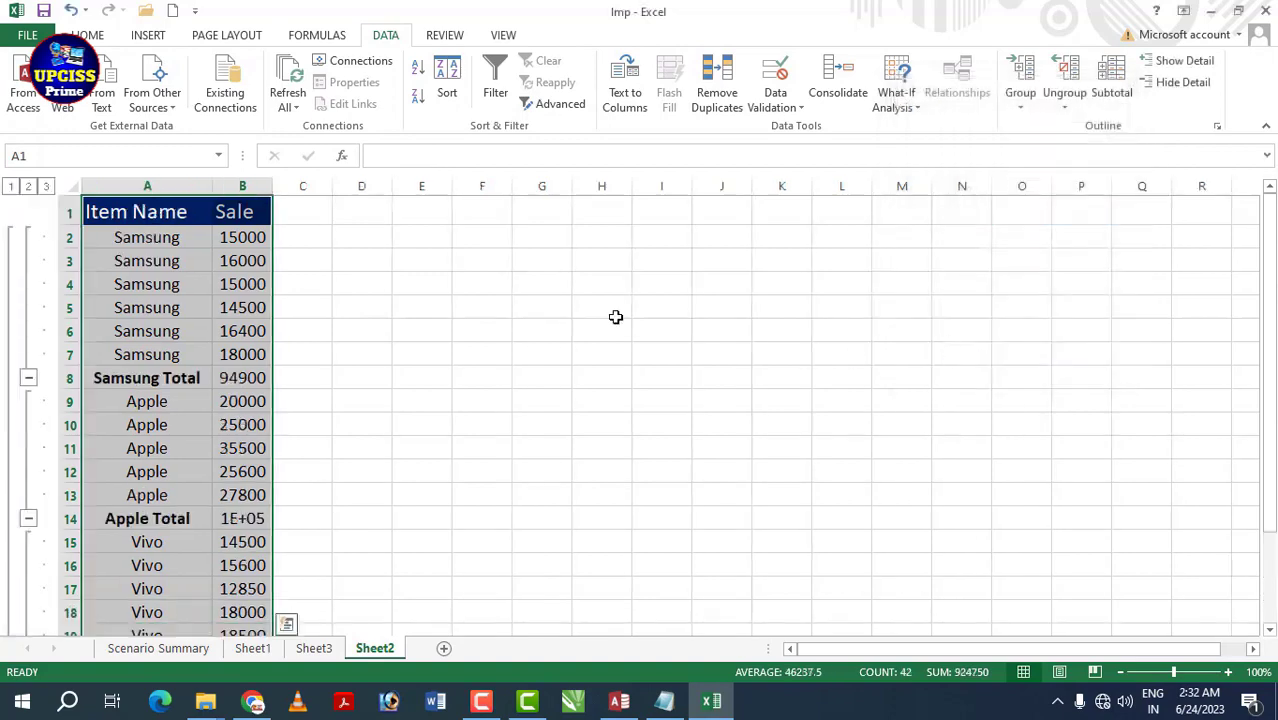
{"action": "left_click", "coordinate": [414, 283]}
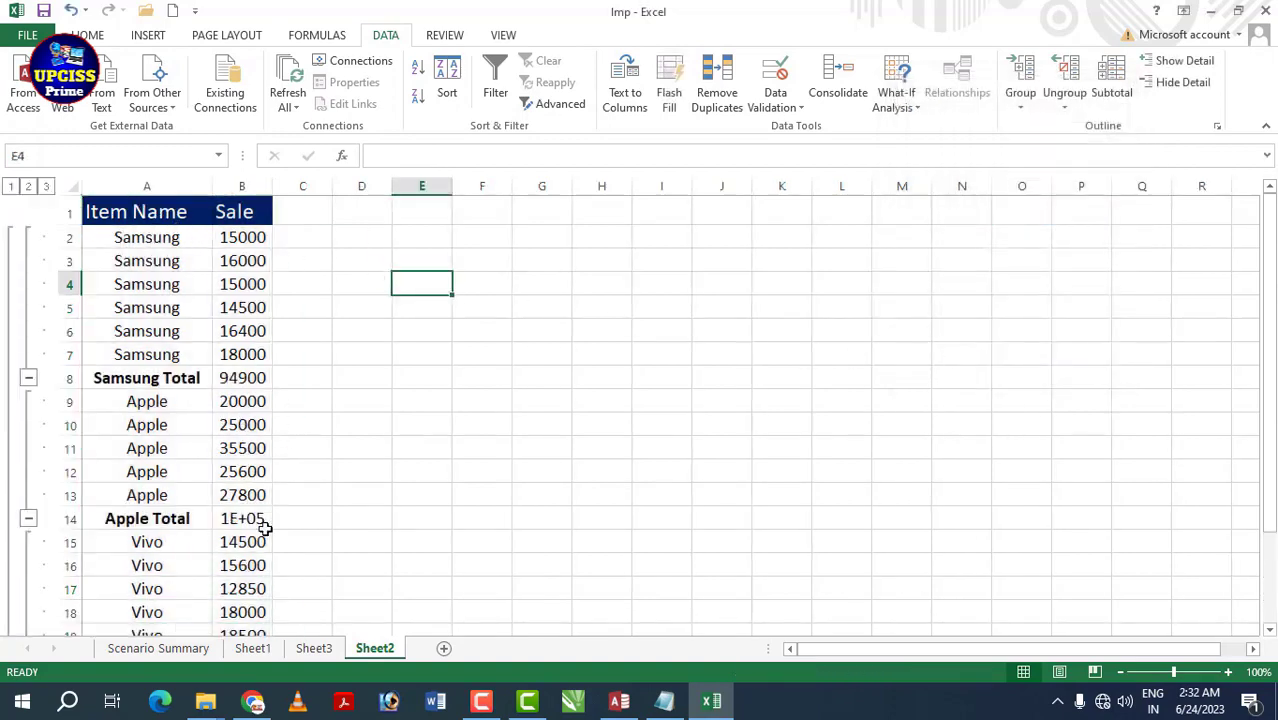
- Check the Samsung and Apple Total formulas and autofit column B to show full totals
{"action": "left_click", "coordinate": [140, 377]}
{"action": "left_click", "coordinate": [240, 377]}
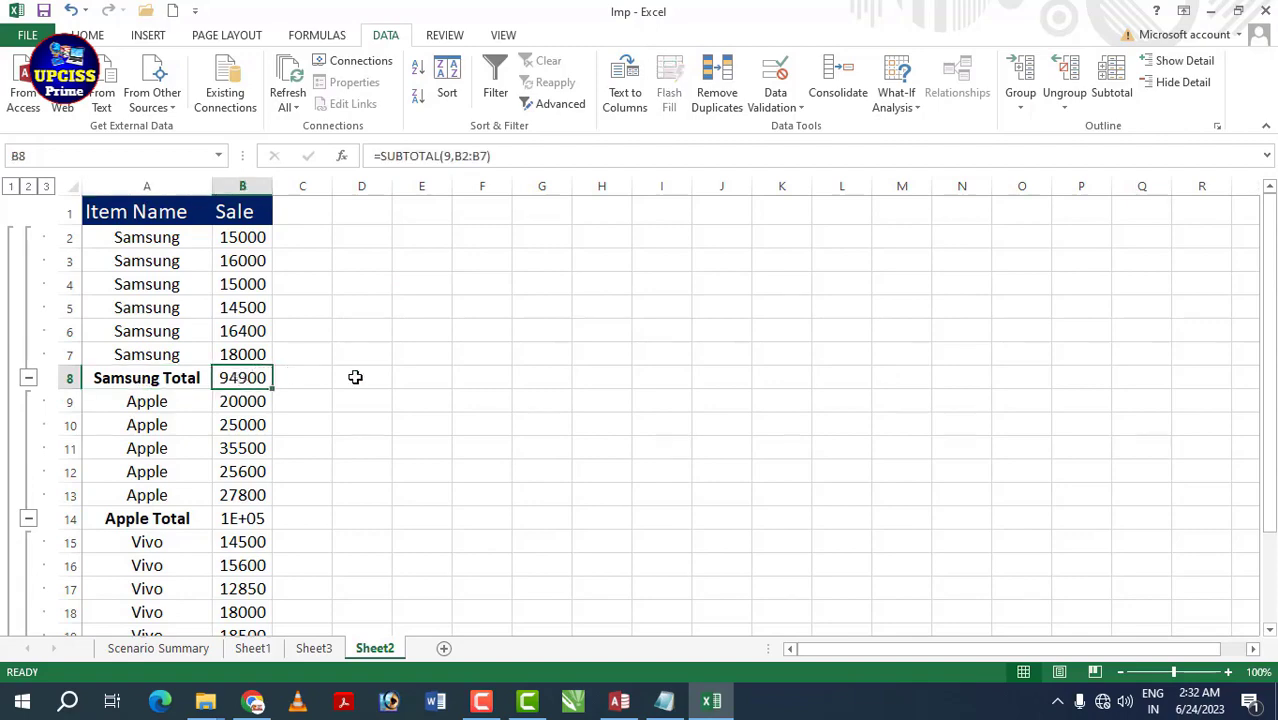
{"action": "scroll", "coordinate": [118, 450], "scroll_direction": "down", "scroll_amount": 1}
{"action": "left_click", "coordinate": [113, 443]}
{"action": "left_click", "coordinate": [251, 442]}
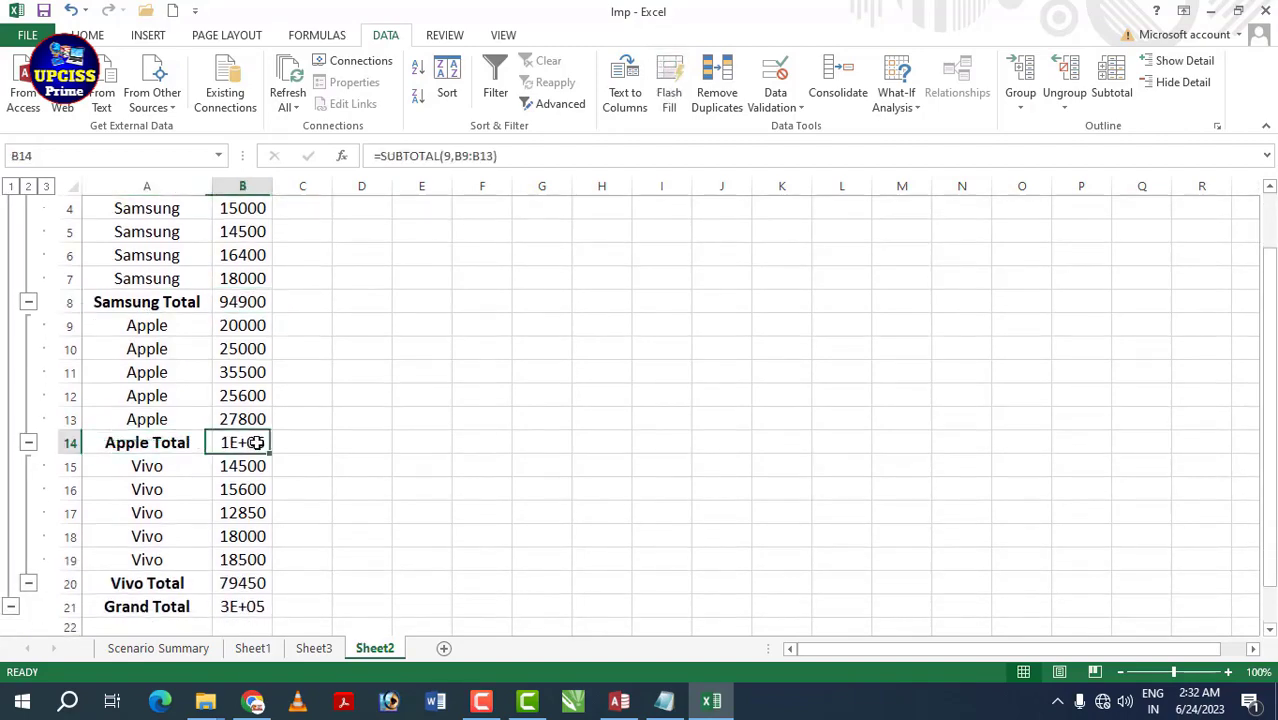
{"action": "double_click", "coordinate": [271, 177]}
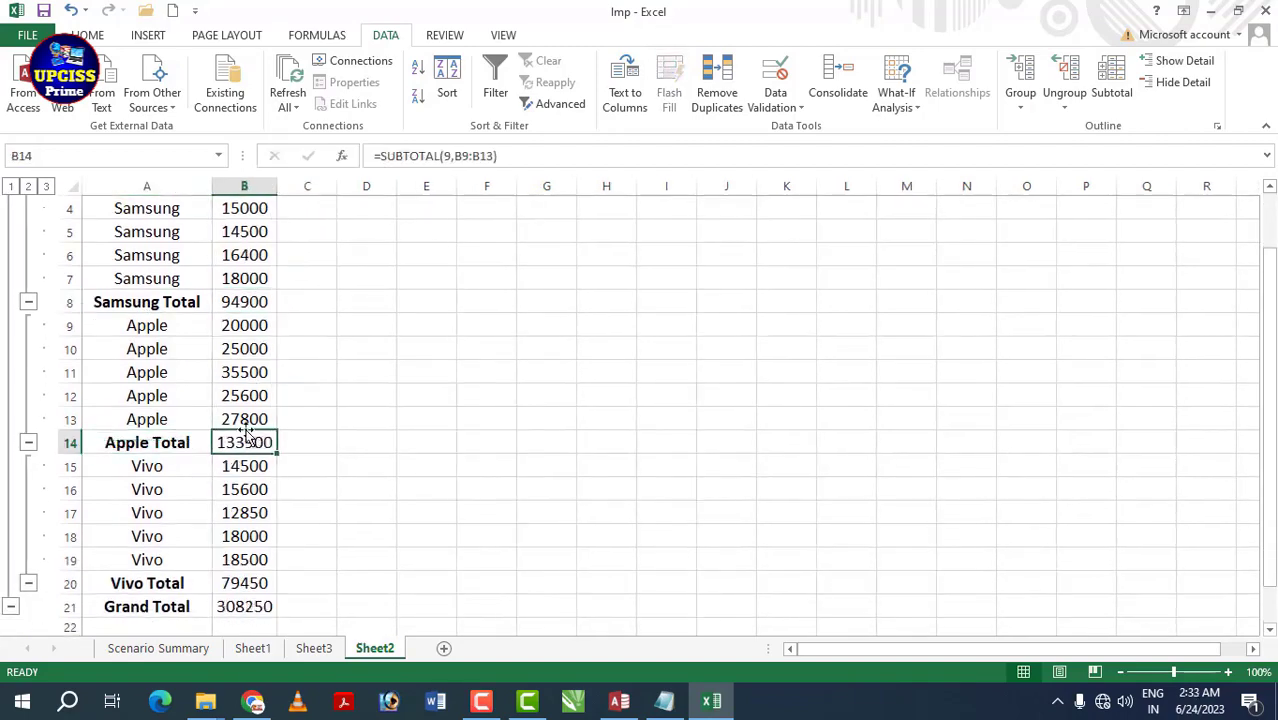
- Verify the Vivo Total 79450 and Grand Total 308250 formulas, rechecking Samsung and Vivo
{"action": "left_click", "coordinate": [115, 585]}
{"action": "left_click", "coordinate": [244, 584]}
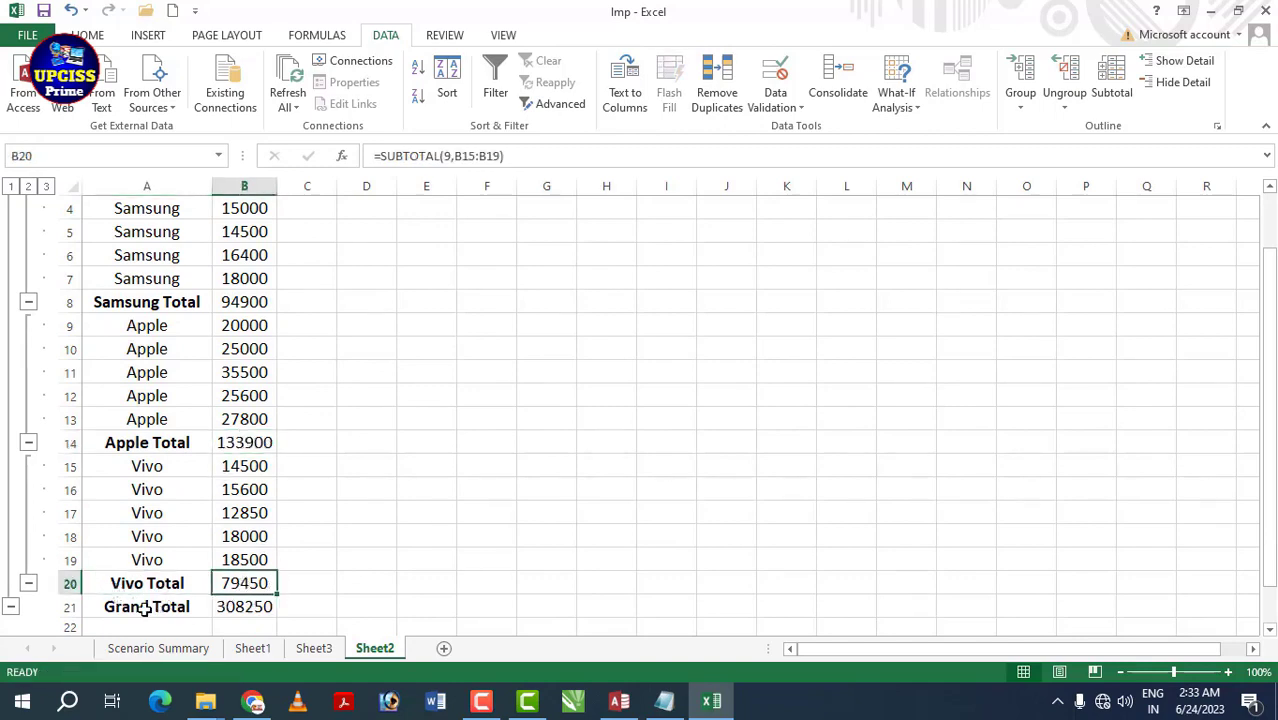
{"action": "left_click", "coordinate": [242, 607]}
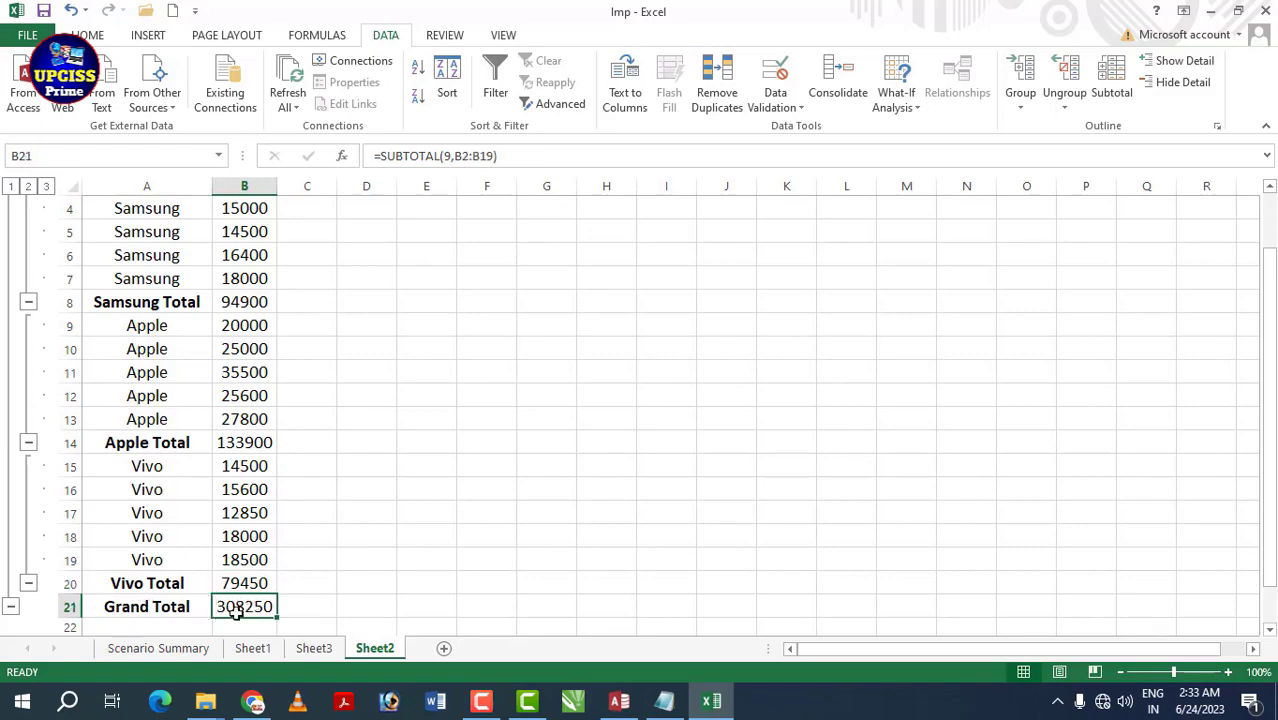
{"action": "scroll", "coordinate": [226, 313], "scroll_direction": "up", "scroll_amount": 1}
{"action": "scroll", "coordinate": [220, 315], "scroll_direction": "down", "scroll_amount": 1}
{"action": "left_click", "coordinate": [243, 301]}
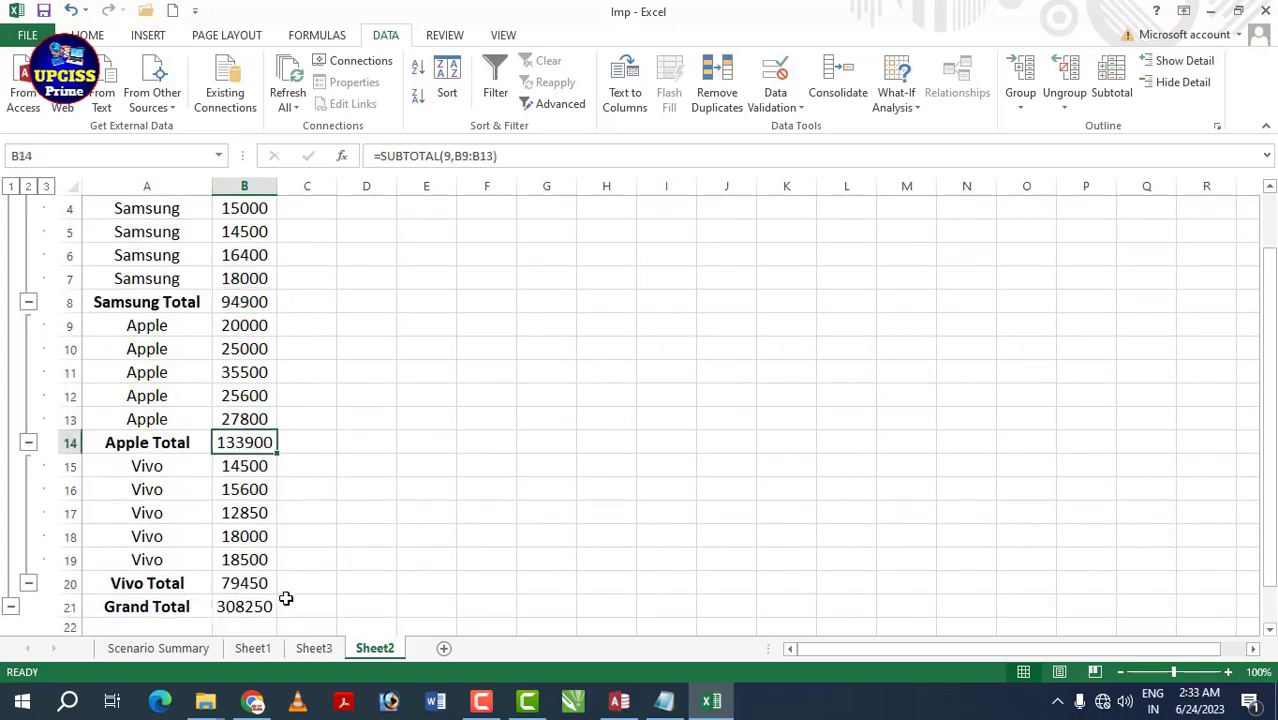
{"action": "left_click", "coordinate": [250, 583]}
{"action": "scroll", "coordinate": [285, 334], "scroll_direction": "up", "scroll_amount": 1}
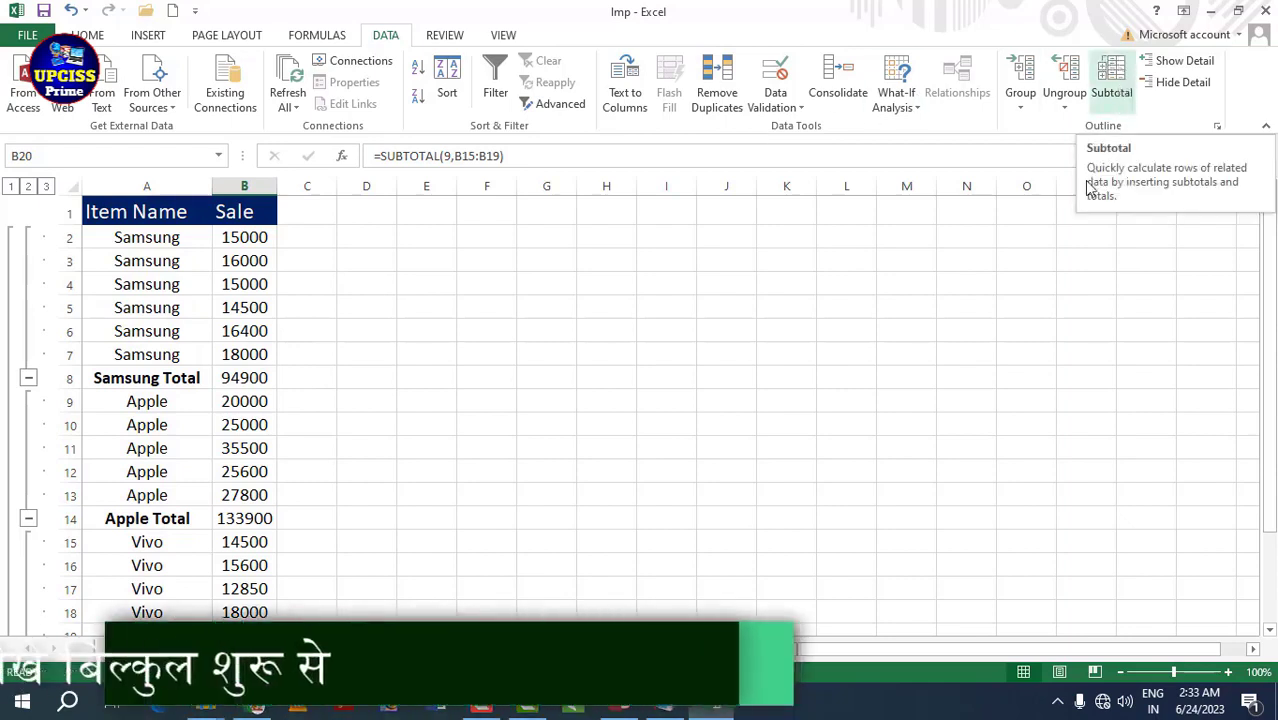
- Select empty cells beside the list and browse the Review, View and Data tabs
{"action": "left_click", "coordinate": [967, 363]}
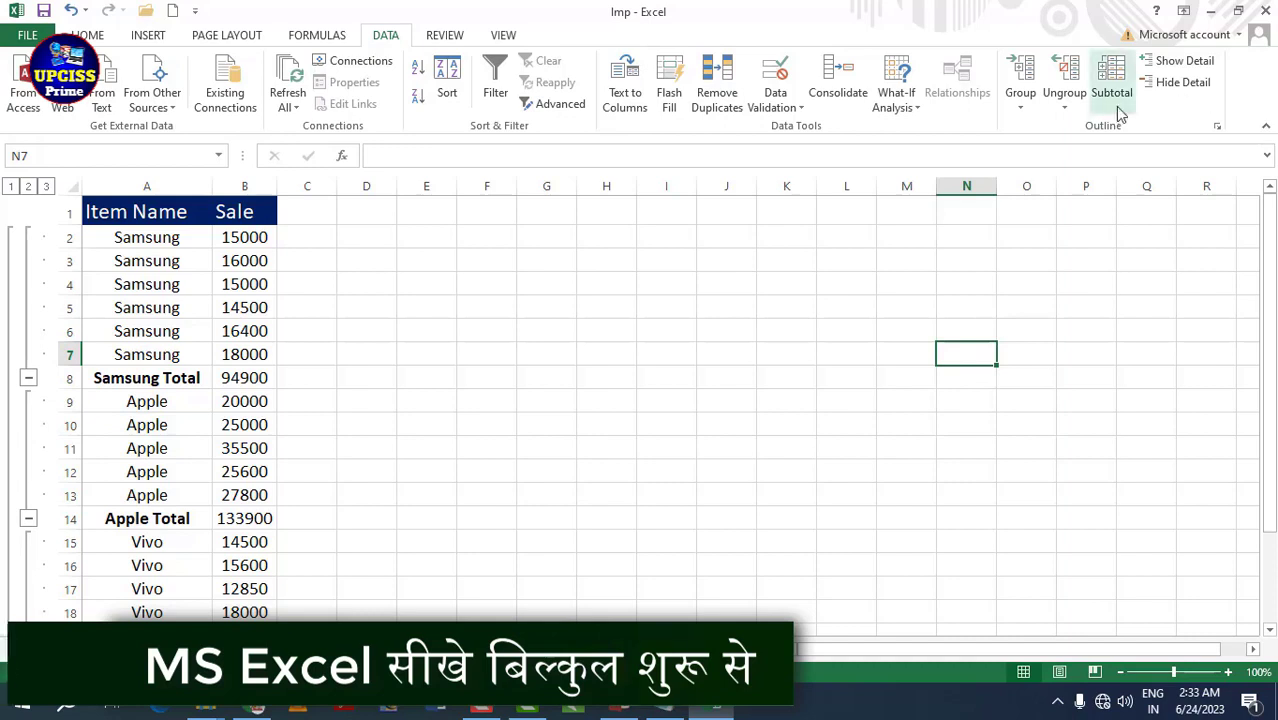
{"action": "left_click", "coordinate": [847, 265]}
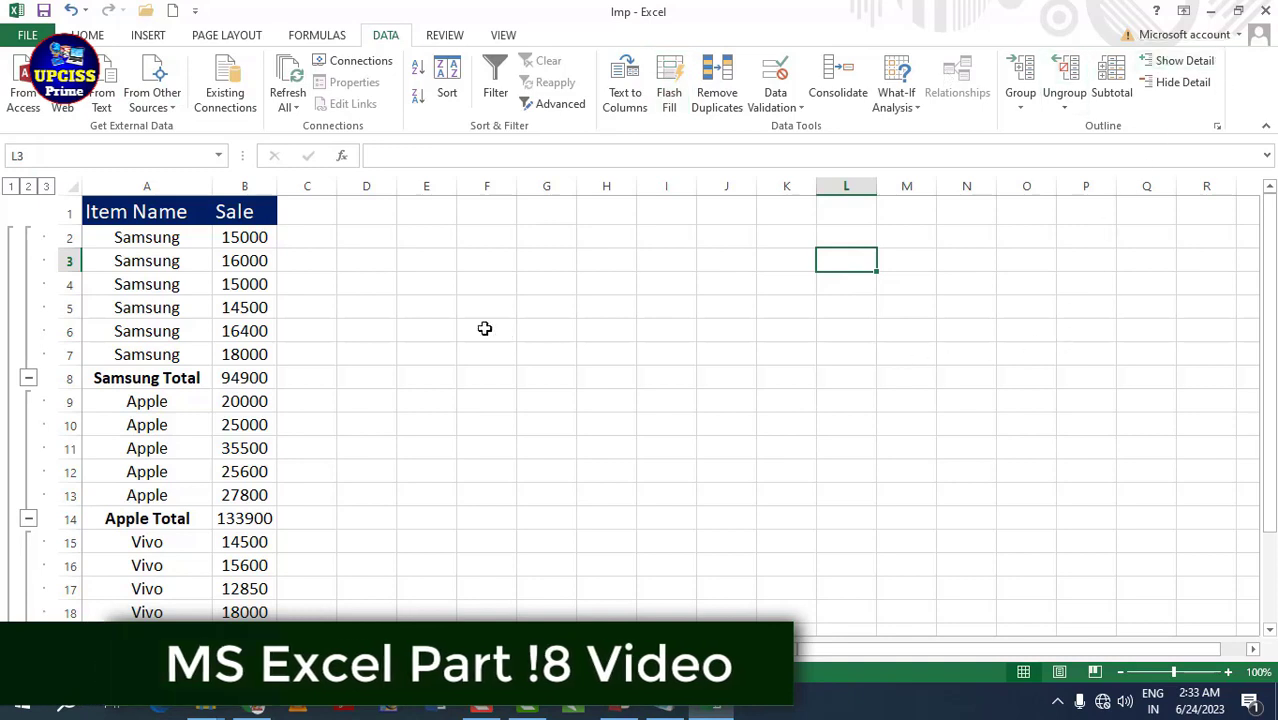
{"action": "left_click", "coordinate": [446, 35]}
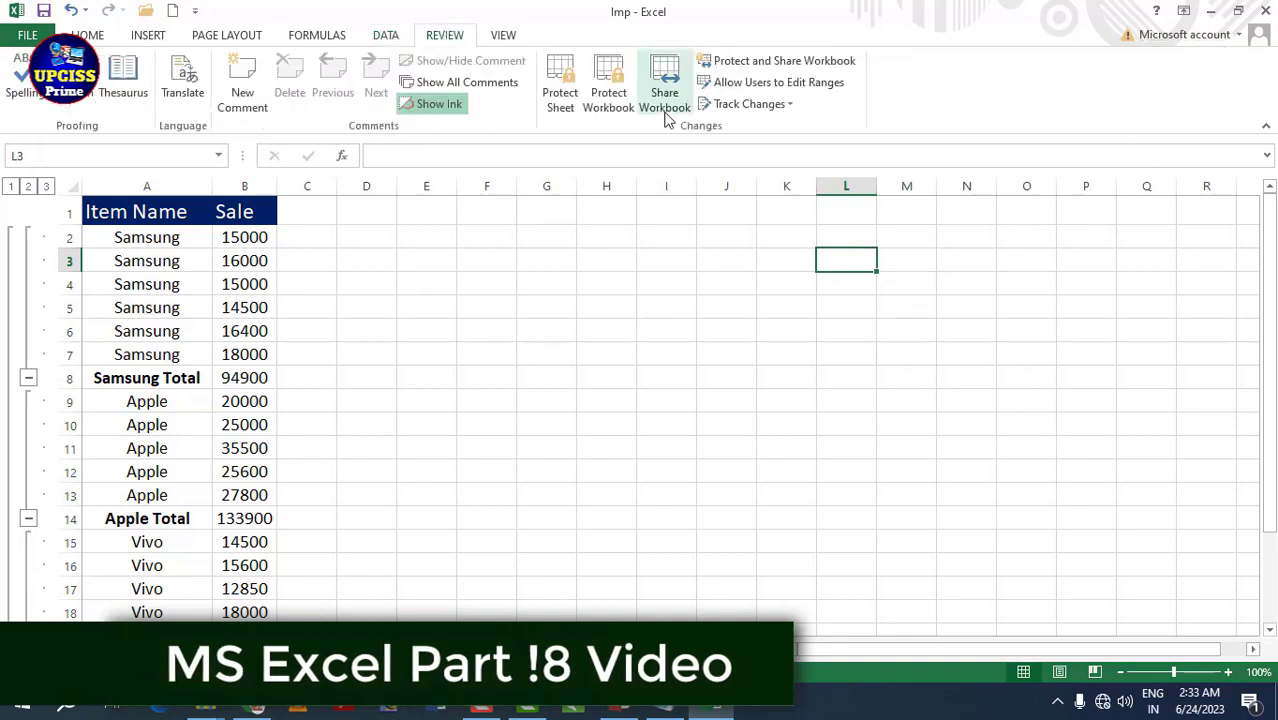
{"action": "left_click", "coordinate": [505, 35]}
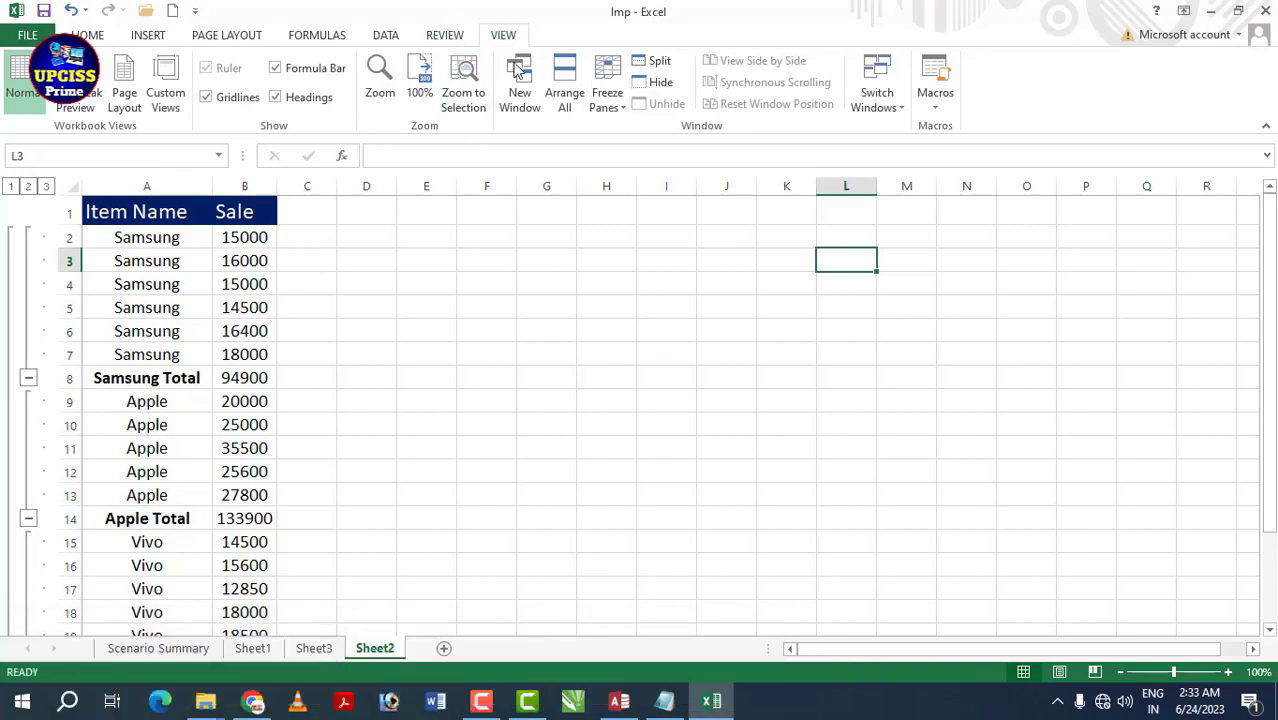
{"action": "left_click", "coordinate": [386, 35]}
- Select and clear an empty block beside the list, finishing with the Review tab shown
{"action": "left_click", "coordinate": [486, 259]}
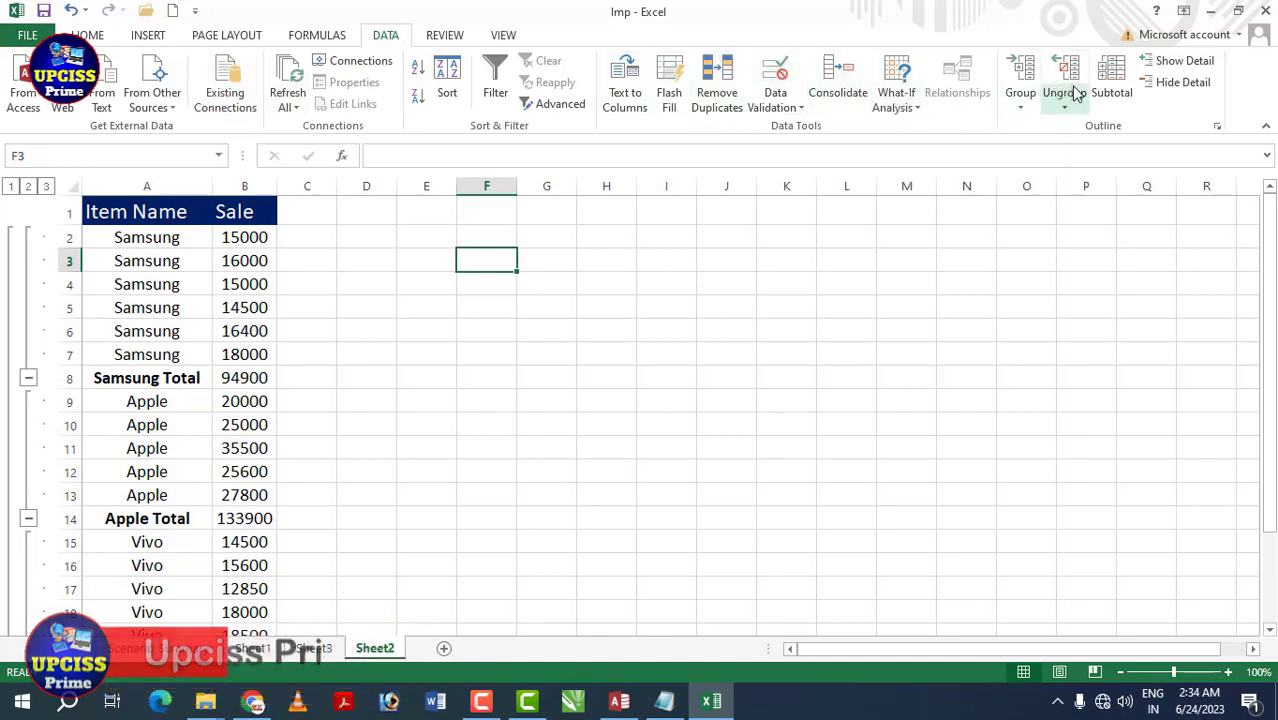
{"action": "left_click_drag", "start_coordinate": [325, 214], "coordinate": [435, 378]}
{"action": "left_click", "coordinate": [660, 389]}
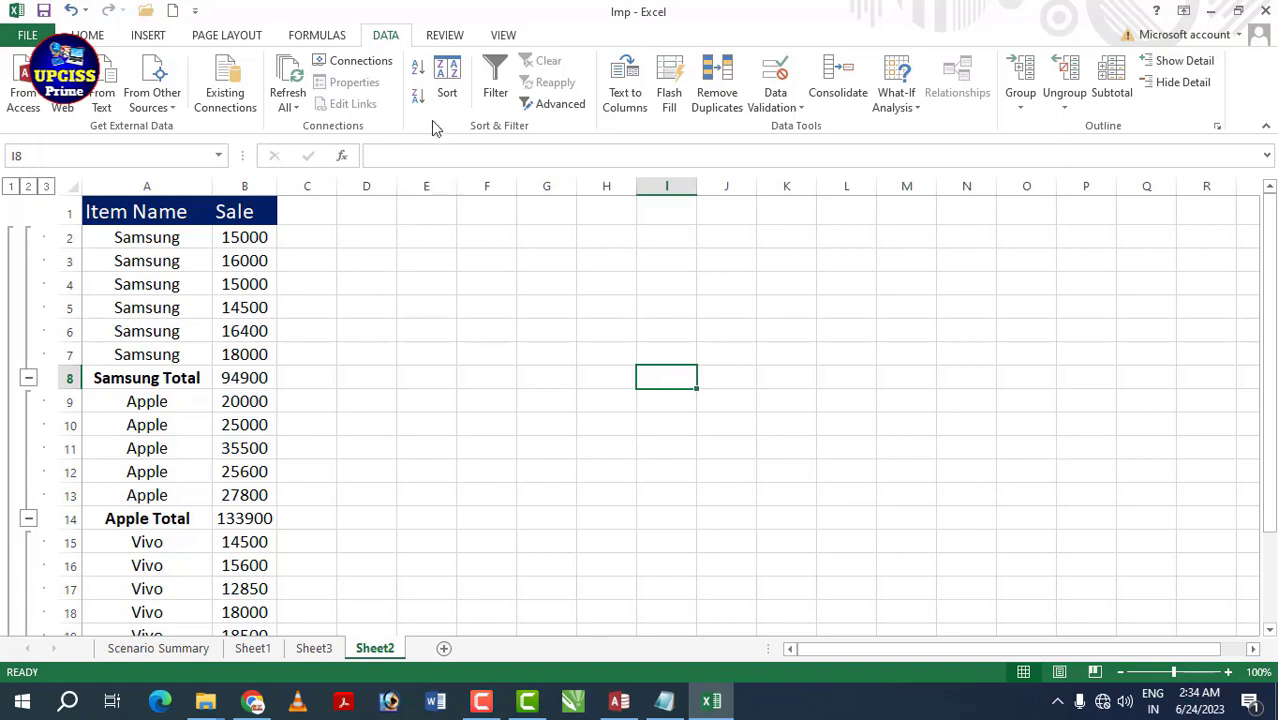
{"action": "left_click", "coordinate": [443, 37]}
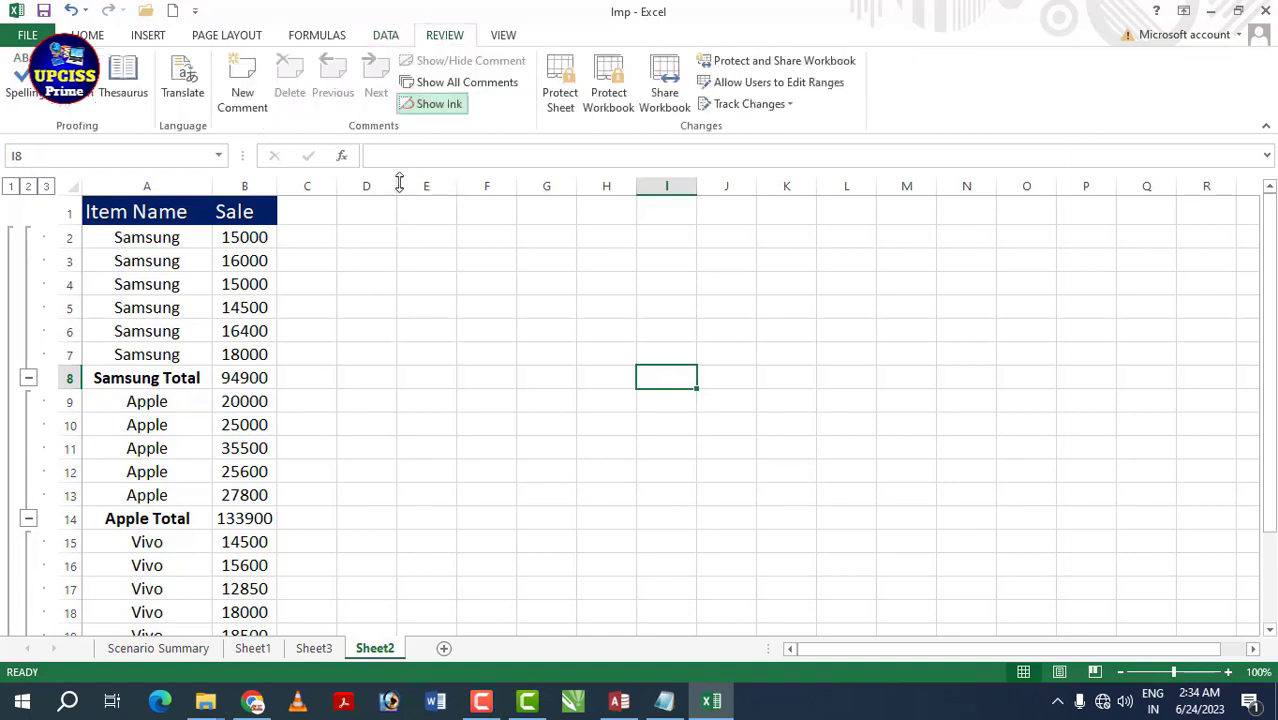
{"action": "left_click", "coordinate": [438, 313]}
{"action": "left_click", "coordinate": [416, 267]}
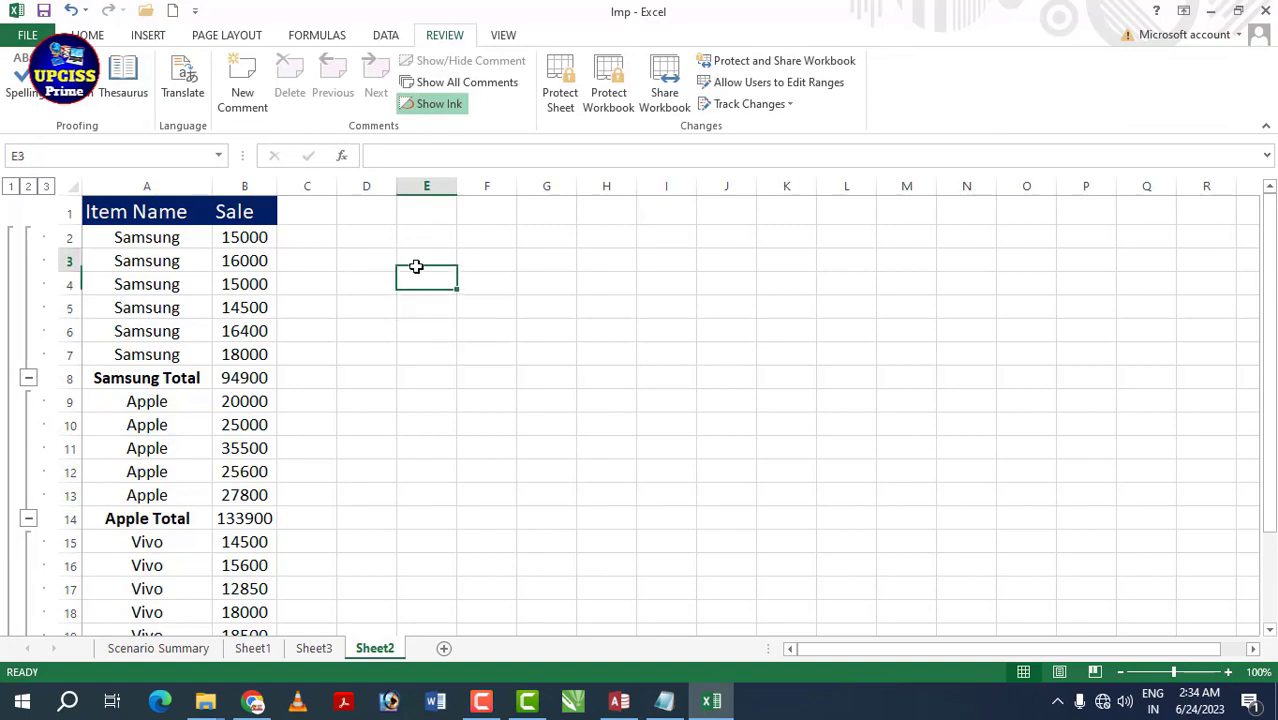